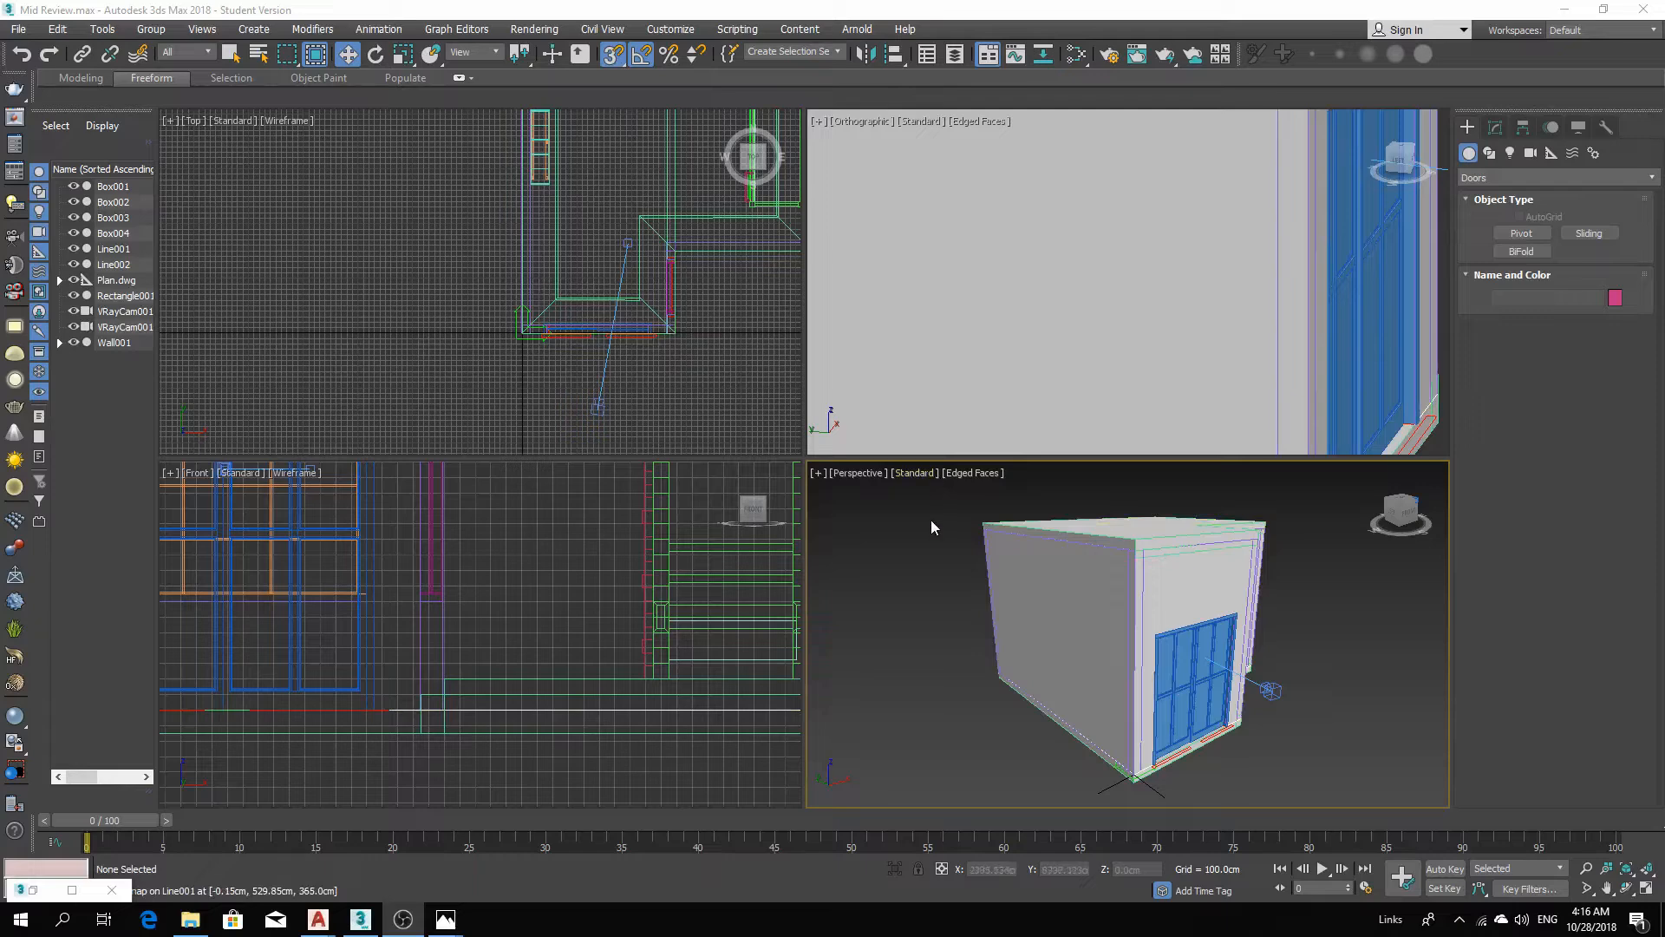
Open the Slate Material Editor showing the VRayMtl Material #42 node.
left_click(718, 496)
key("m")
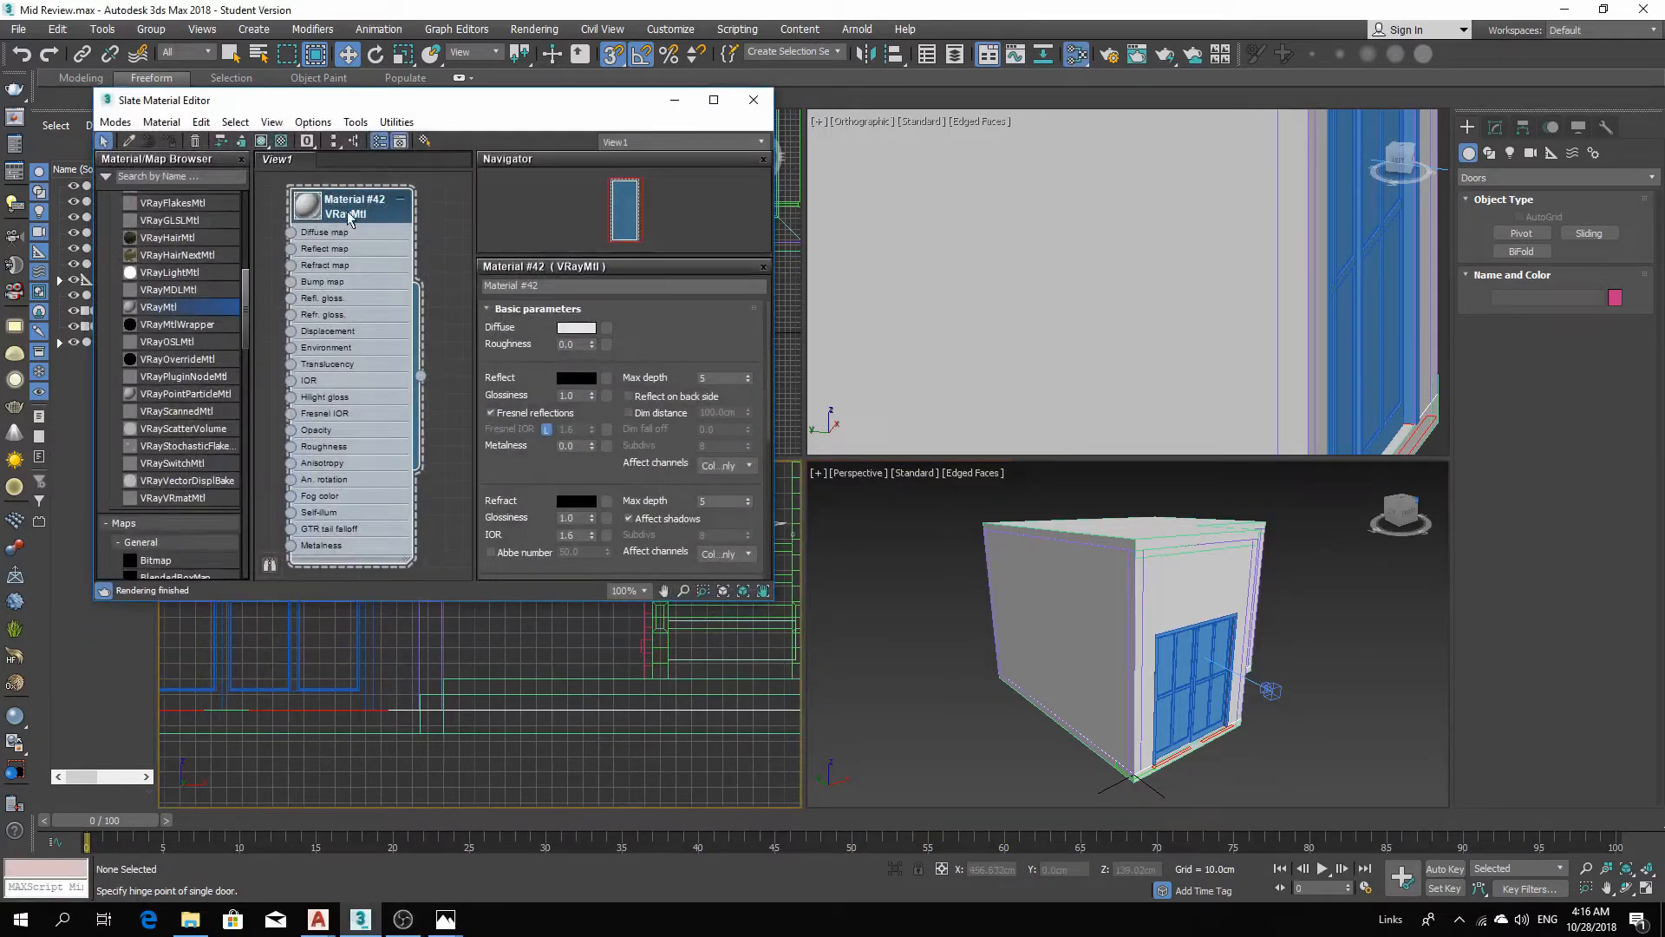
mouse_move(349, 216)
left_mouse_down()
mouse_move(416, 221)
mouse_move(387, 243)
mouse_move(354, 228)
left_mouse_up()
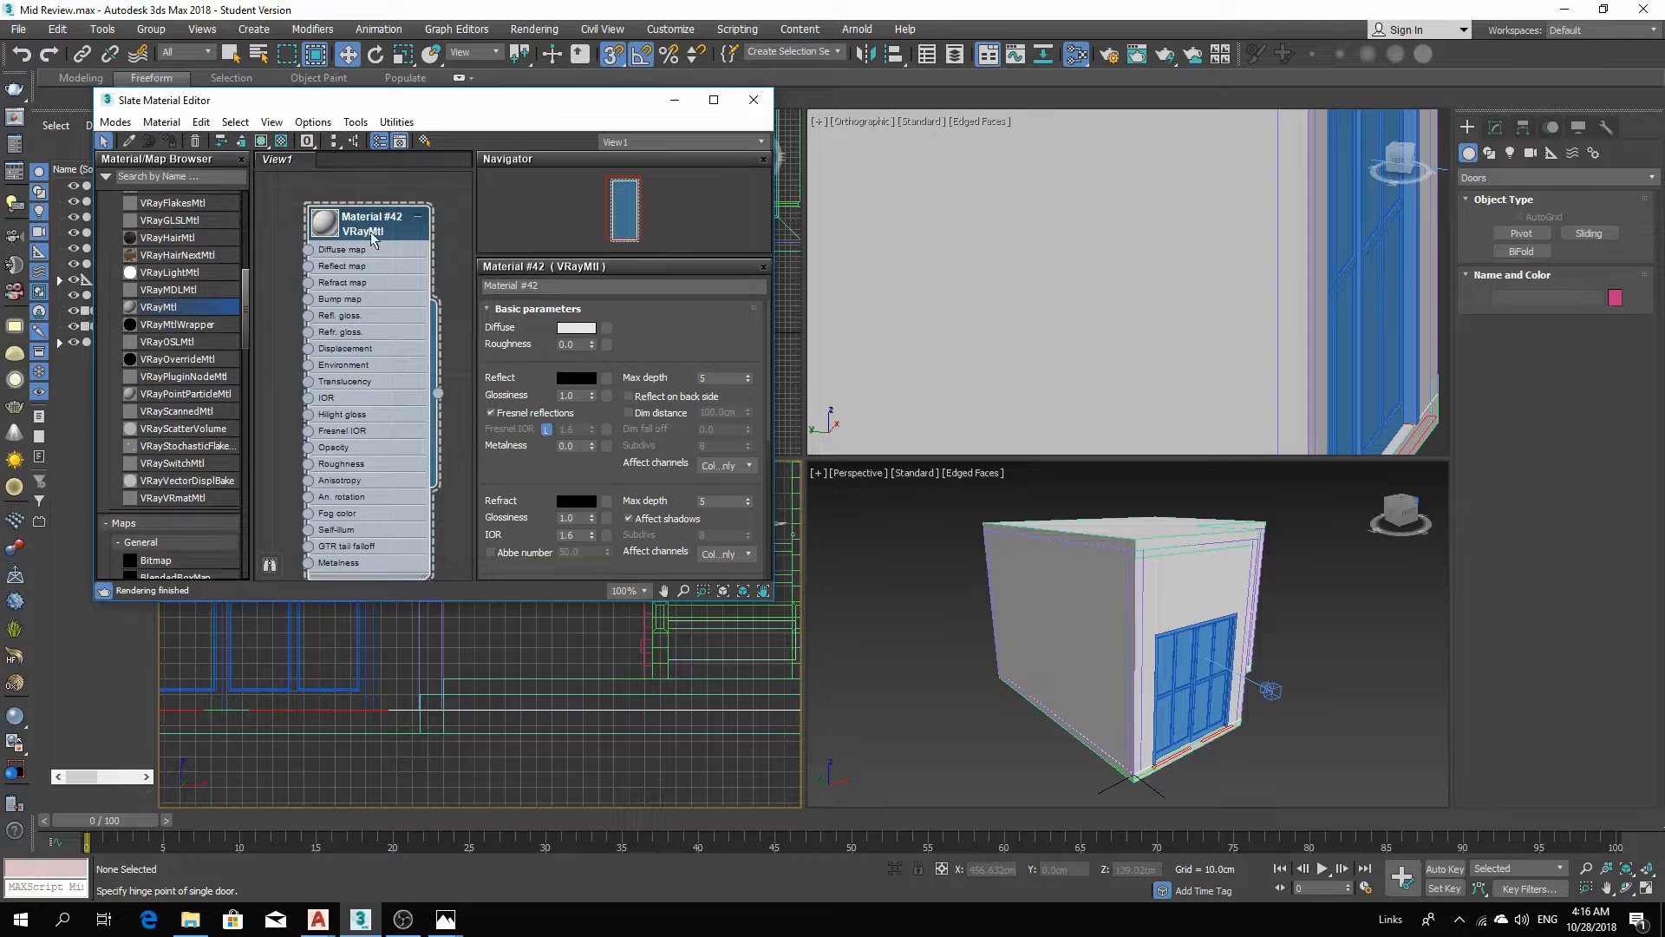
Select the boxes, lines, rectangle and wall in the scene explorer and assign Material #42 to them.
left_click(1310, 579)
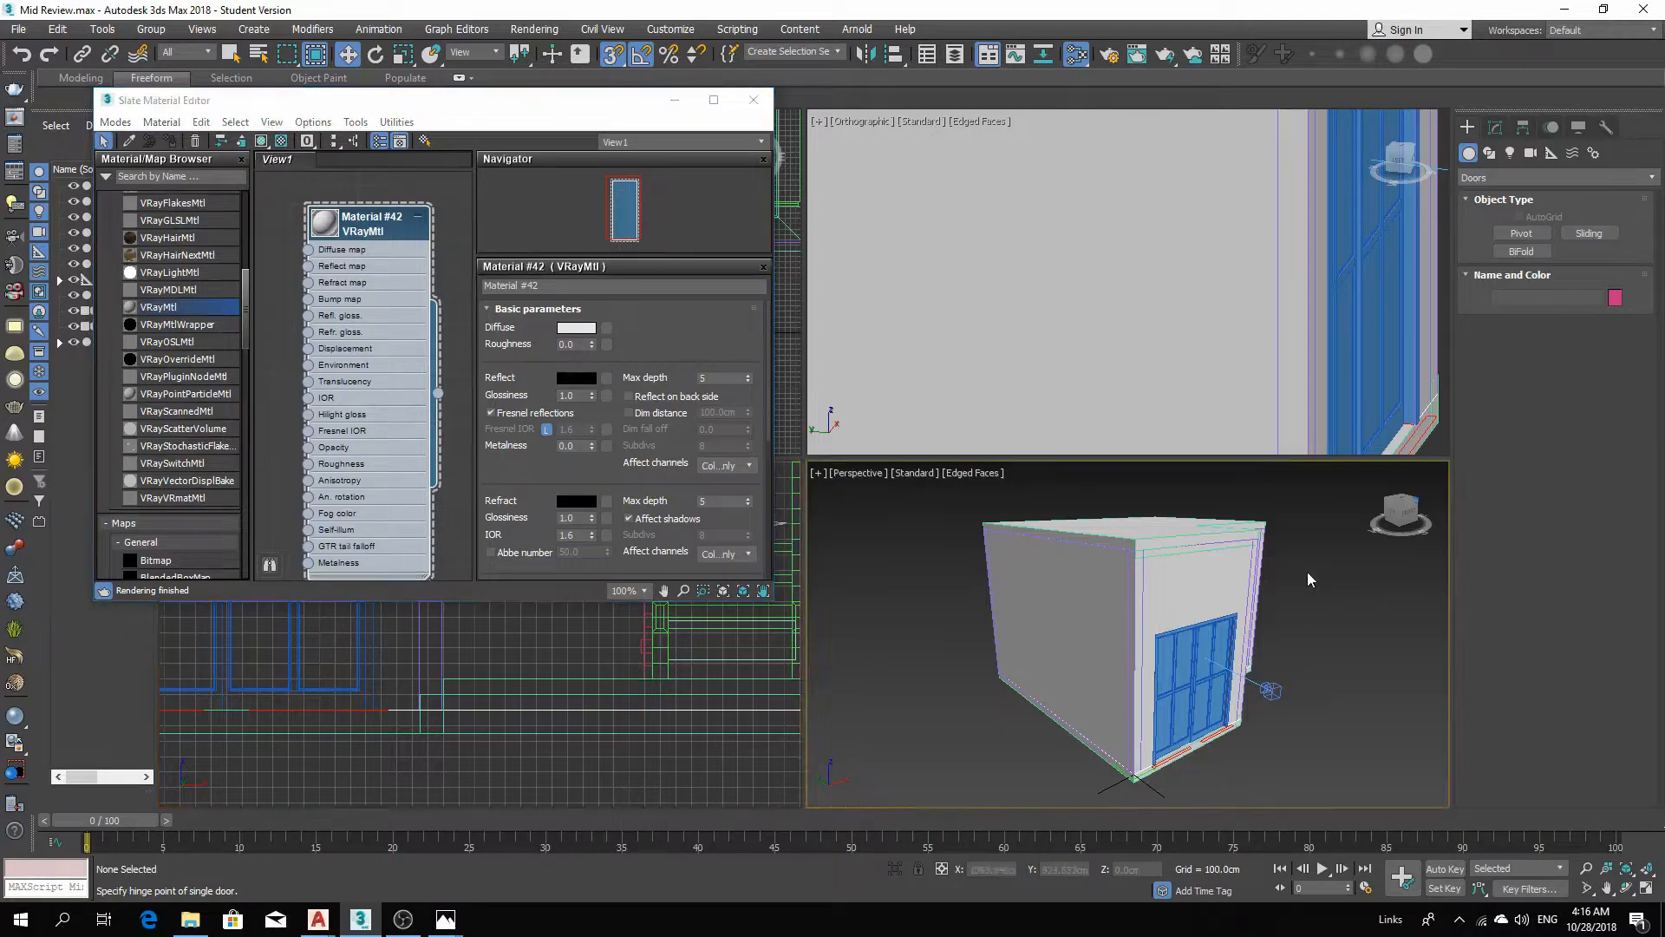
left_click_drag(971, 507, 961, 503)
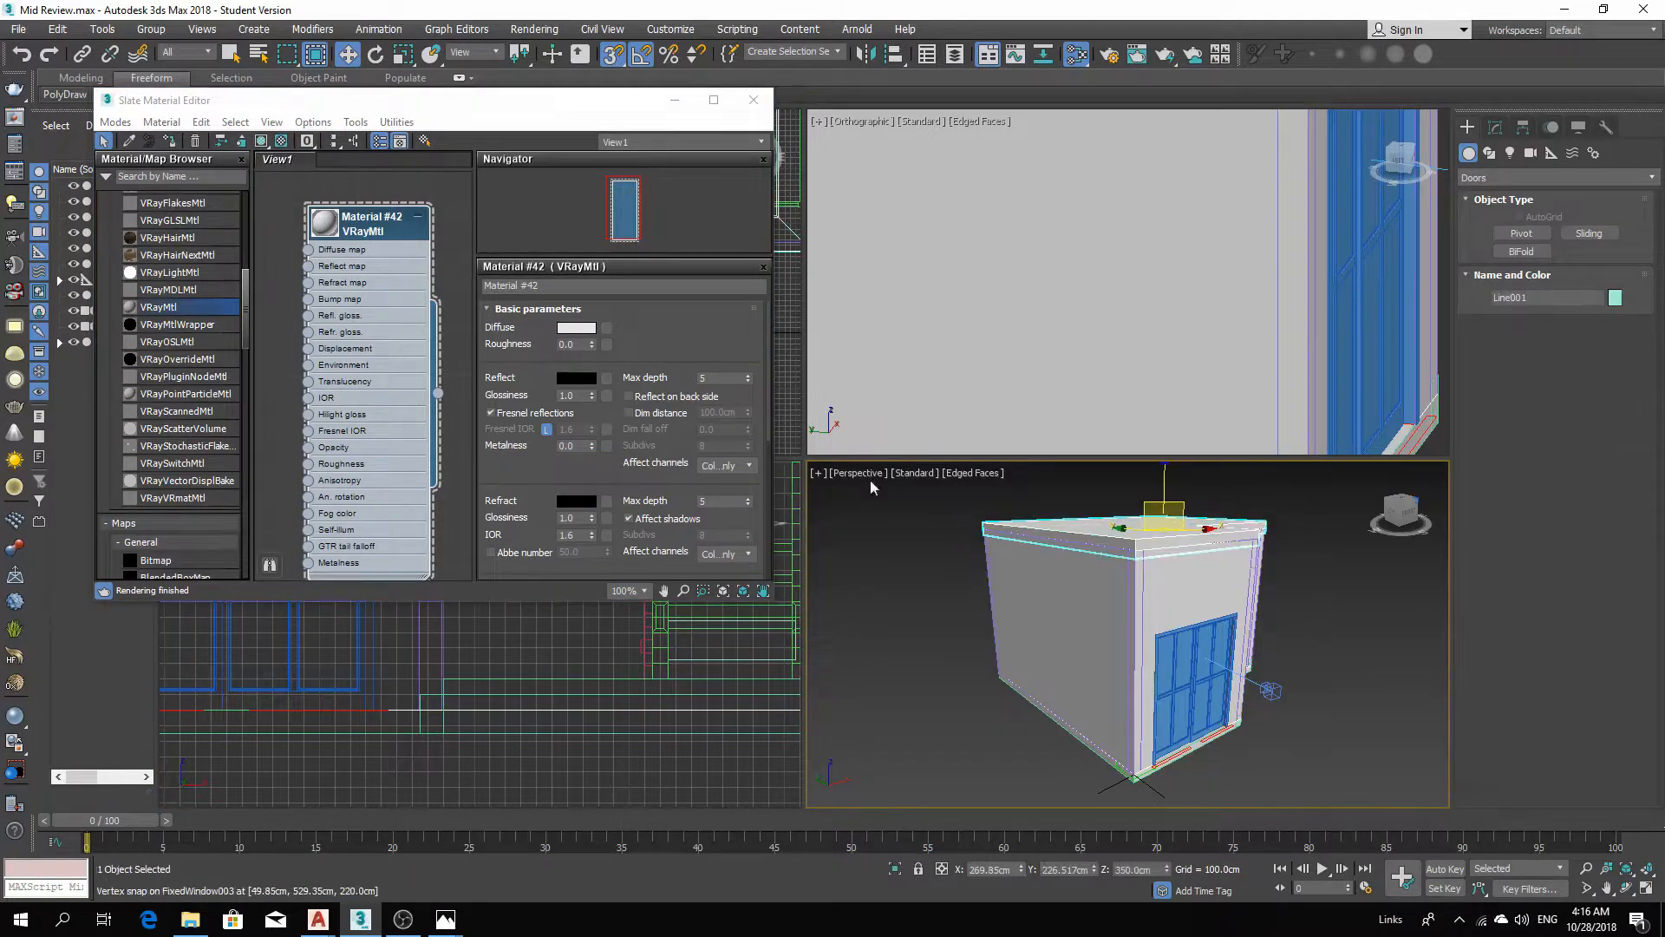
left_click_drag(560, 109, 787, 110)
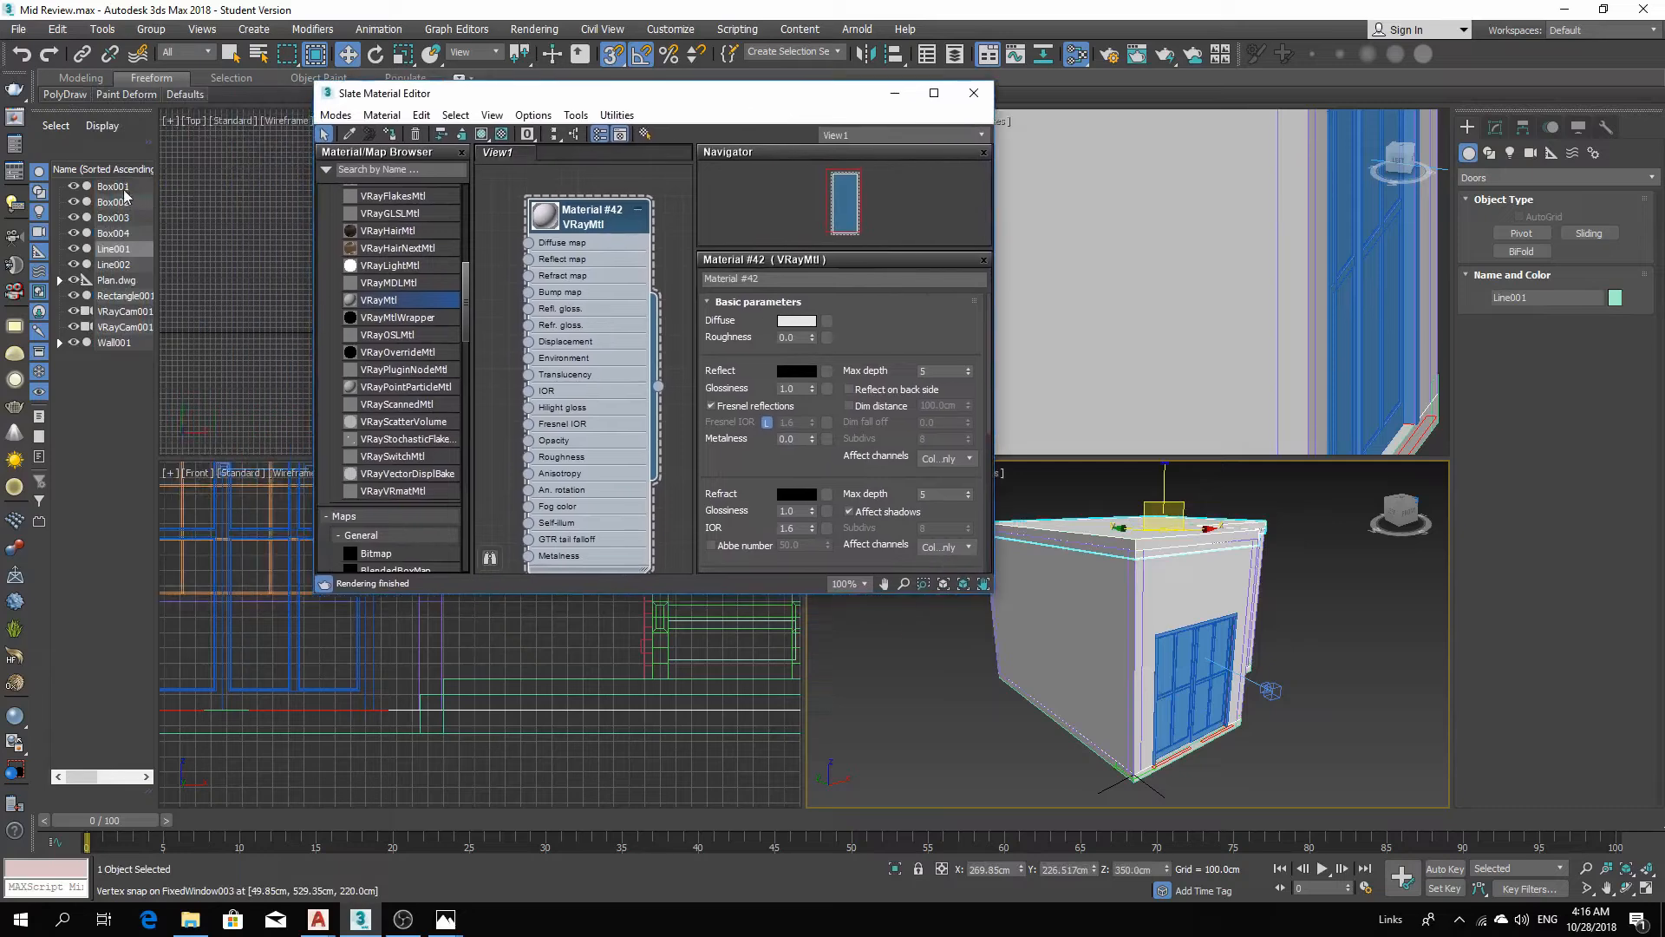
left_click(123, 202)
left_click(127, 218, "ctrl")
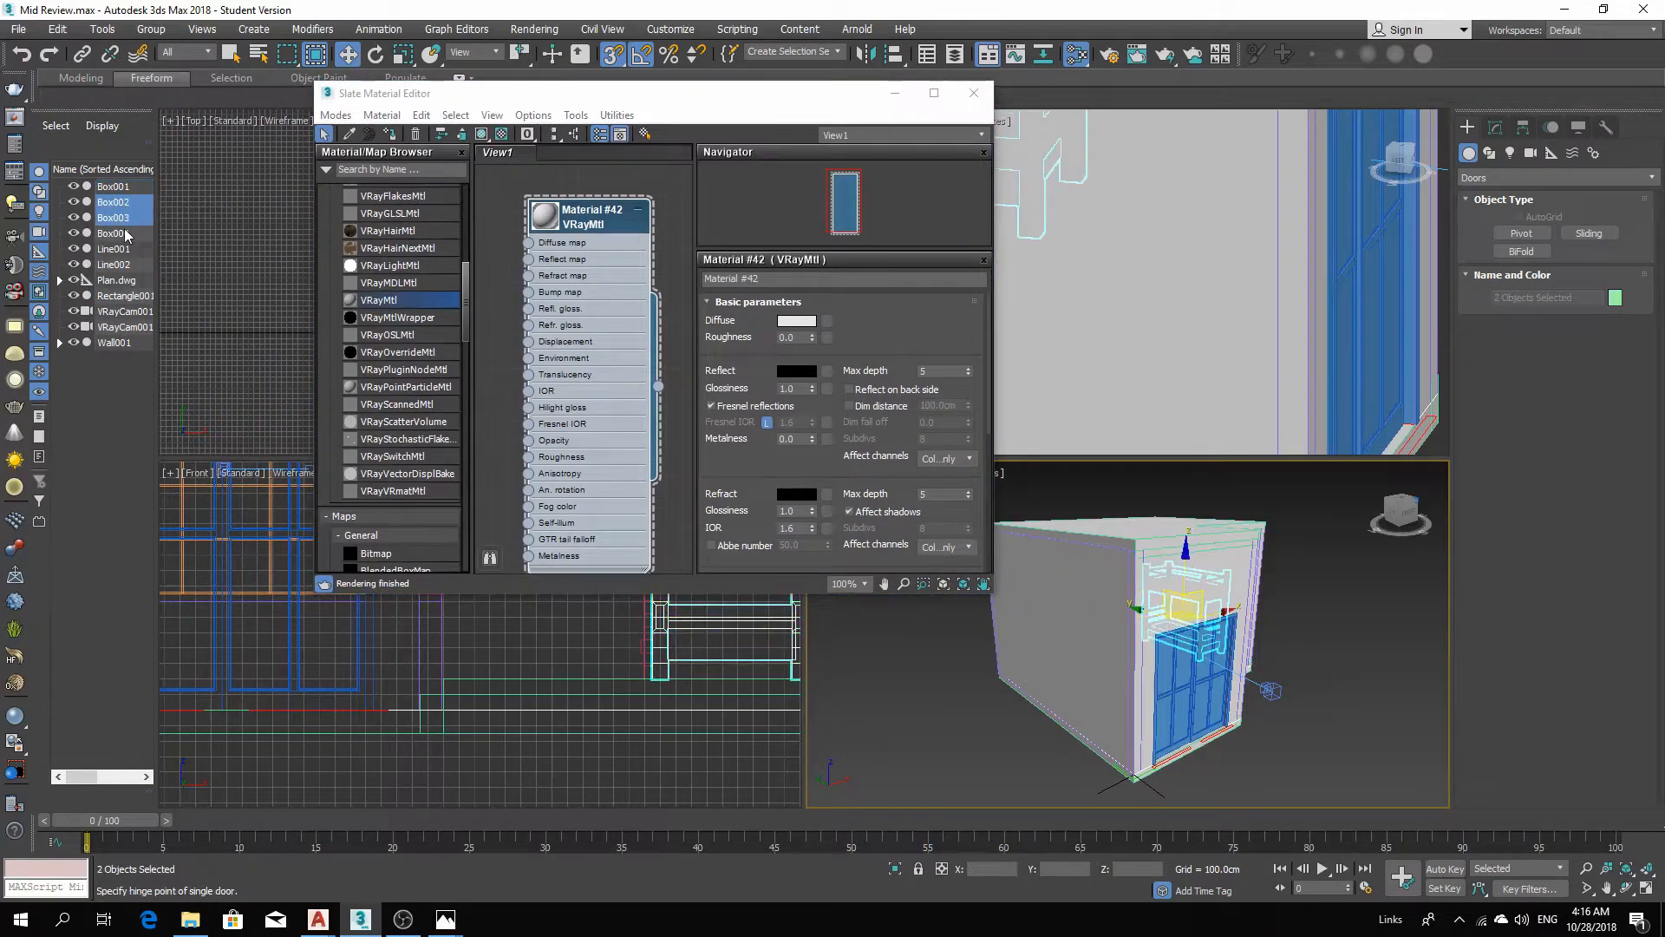
left_click(122, 233, "shift")
left_click(133, 187)
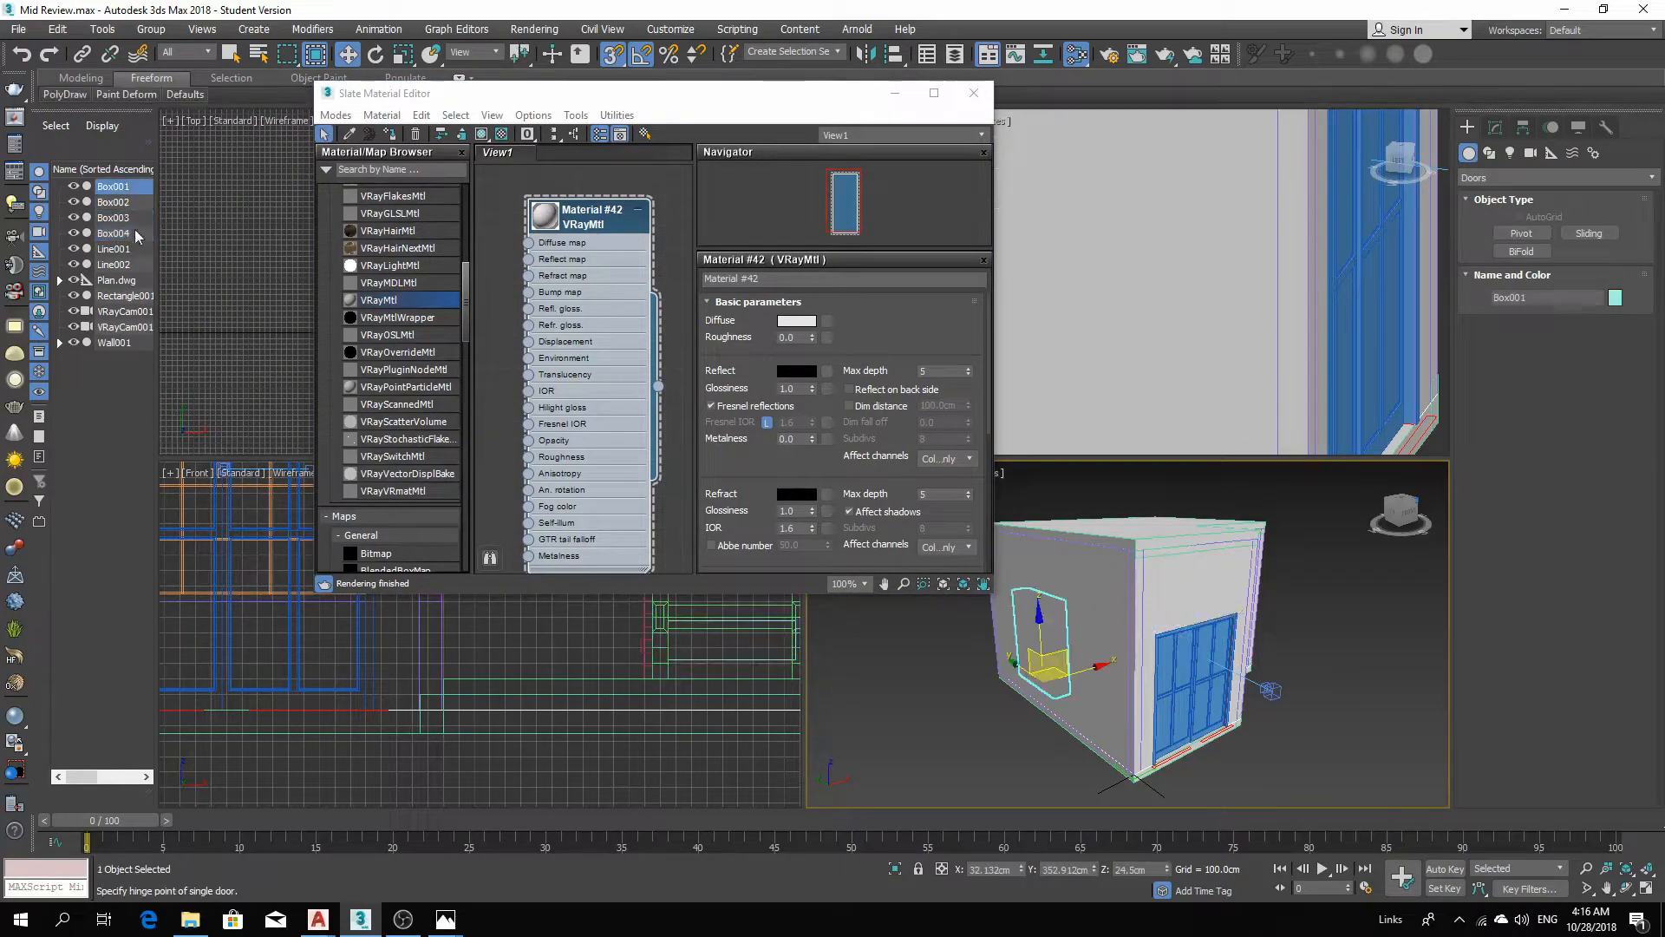
left_click(122, 343, "shift")
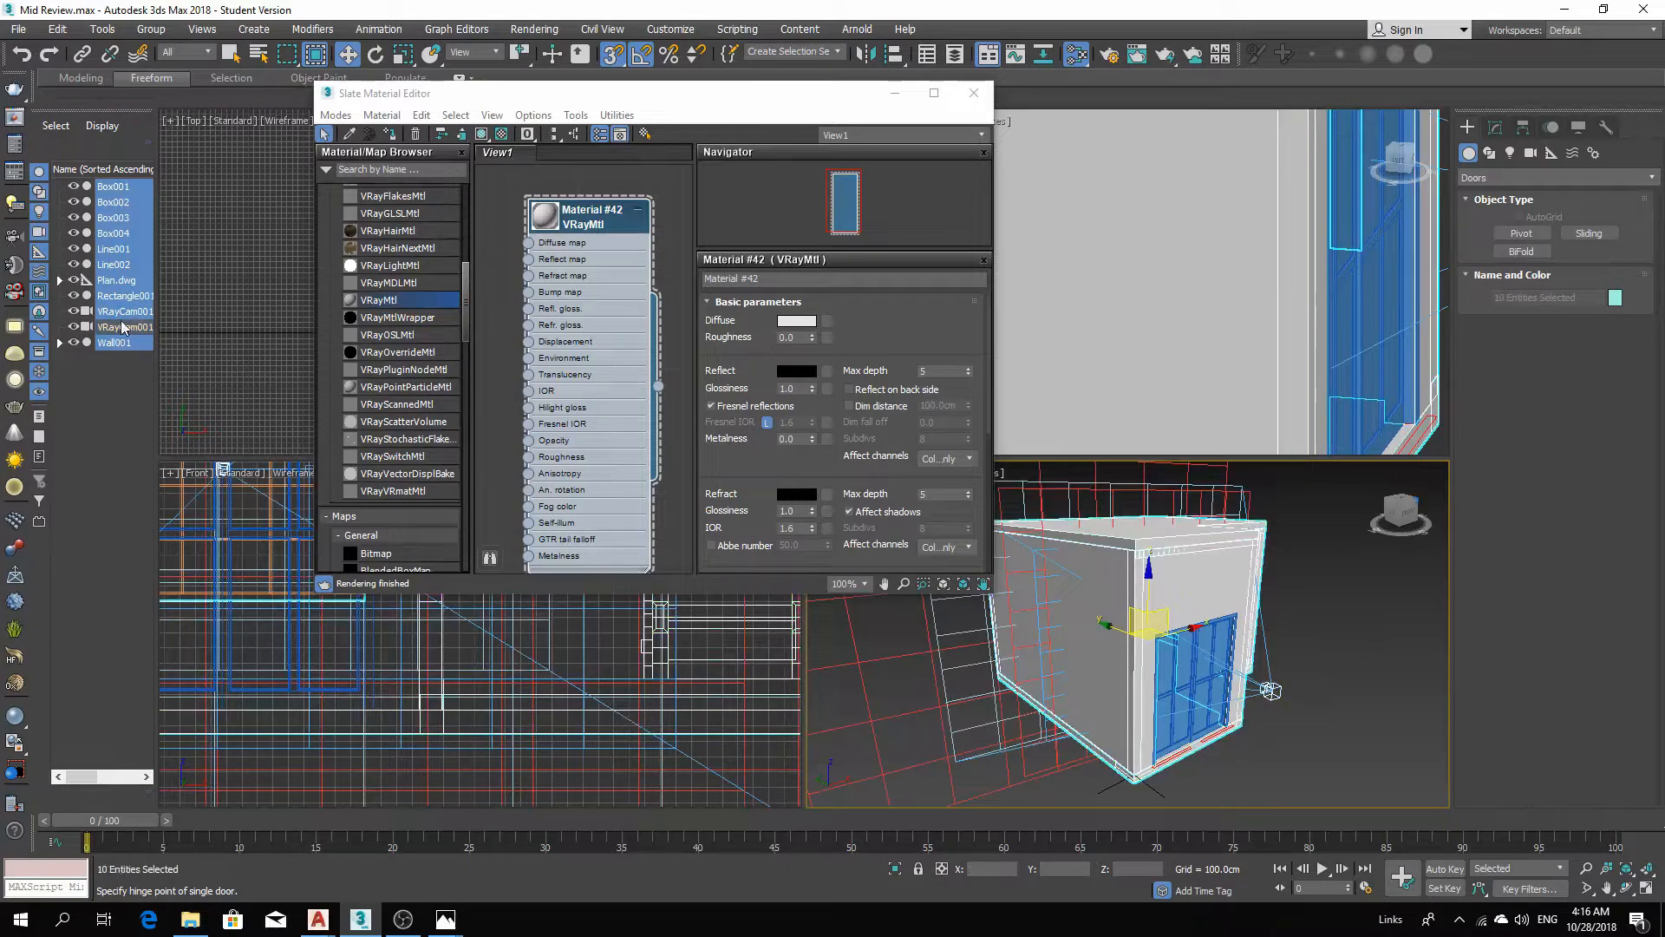
left_click(121, 327, "ctrl")
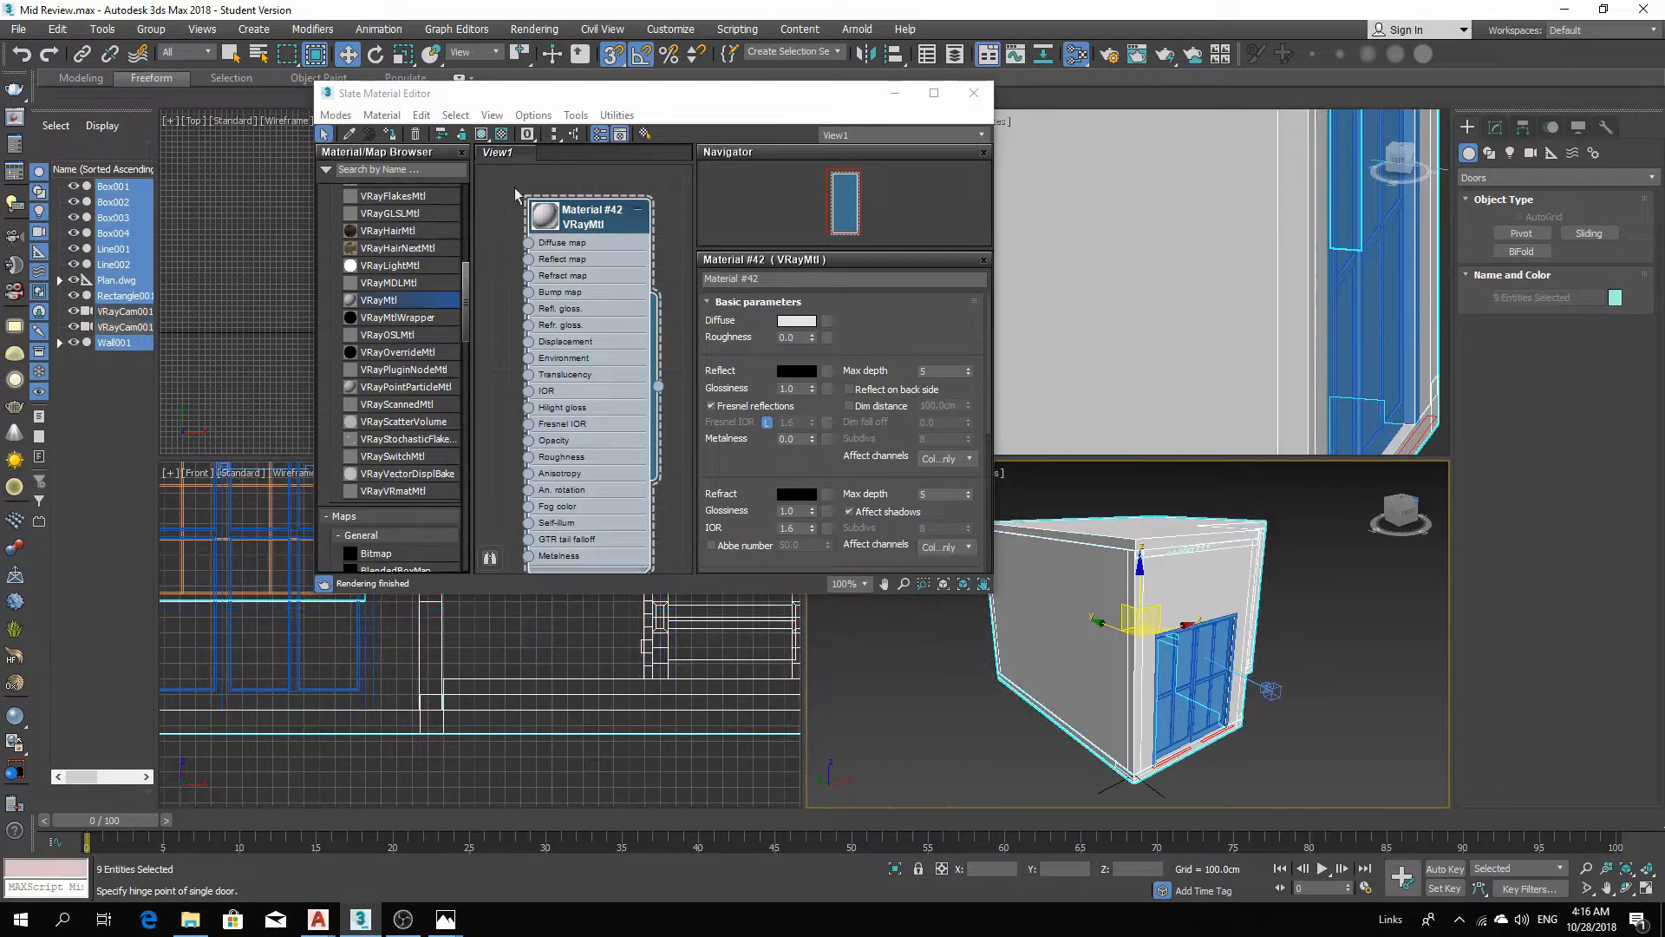
left_click(391, 138)
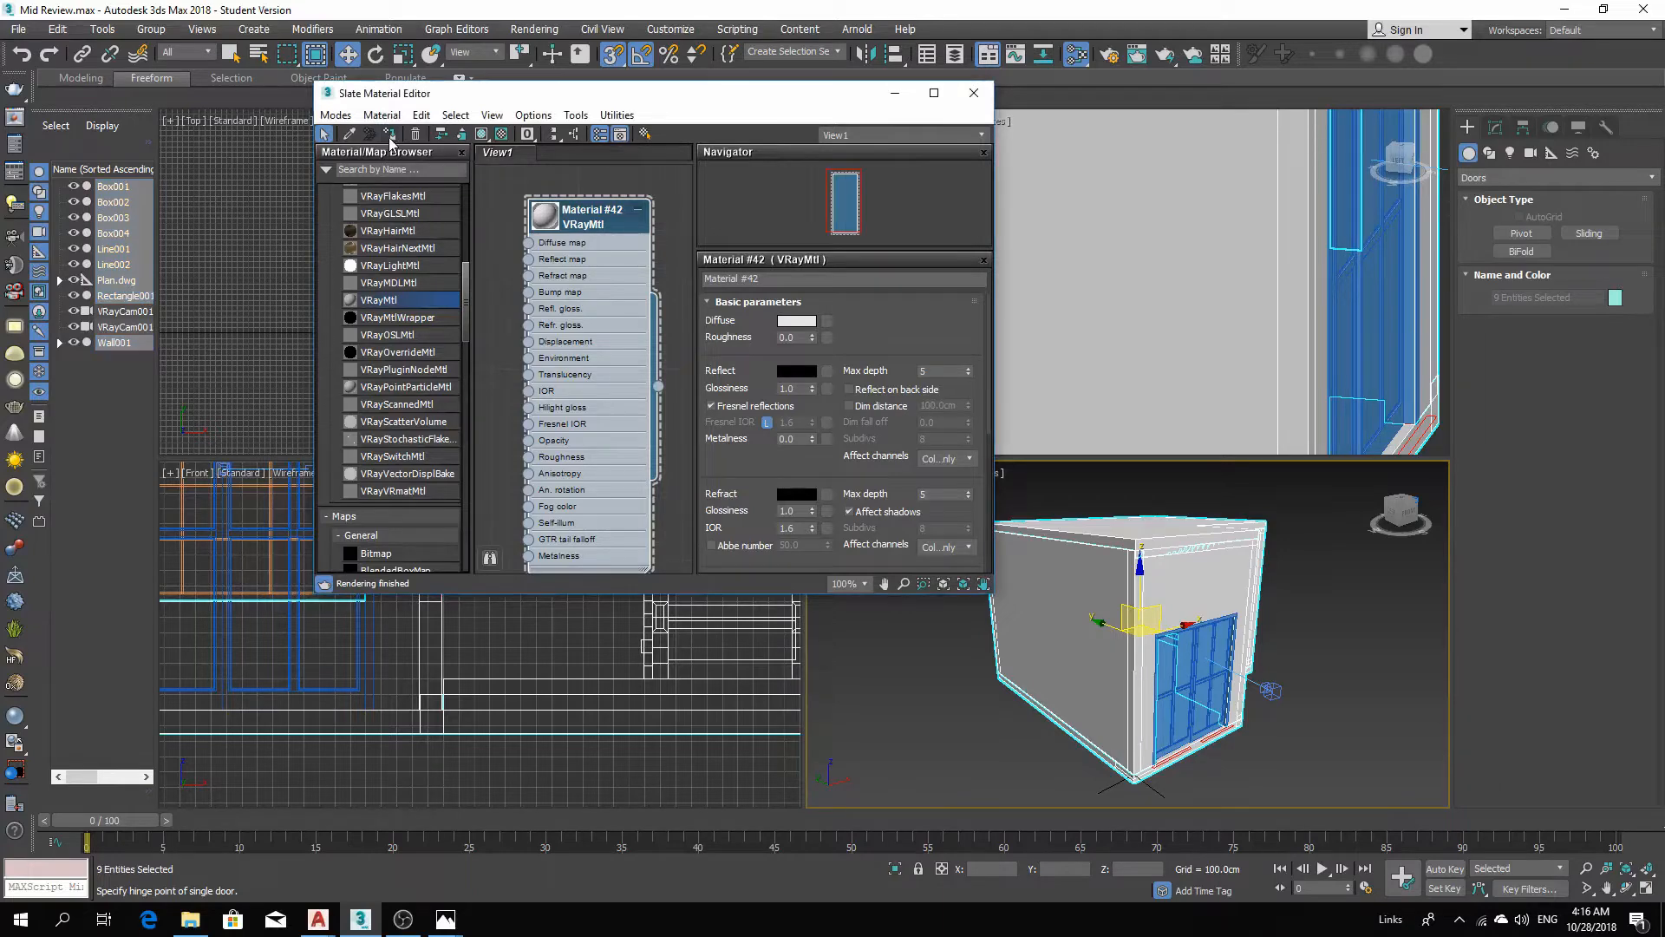
left_click(896, 96)
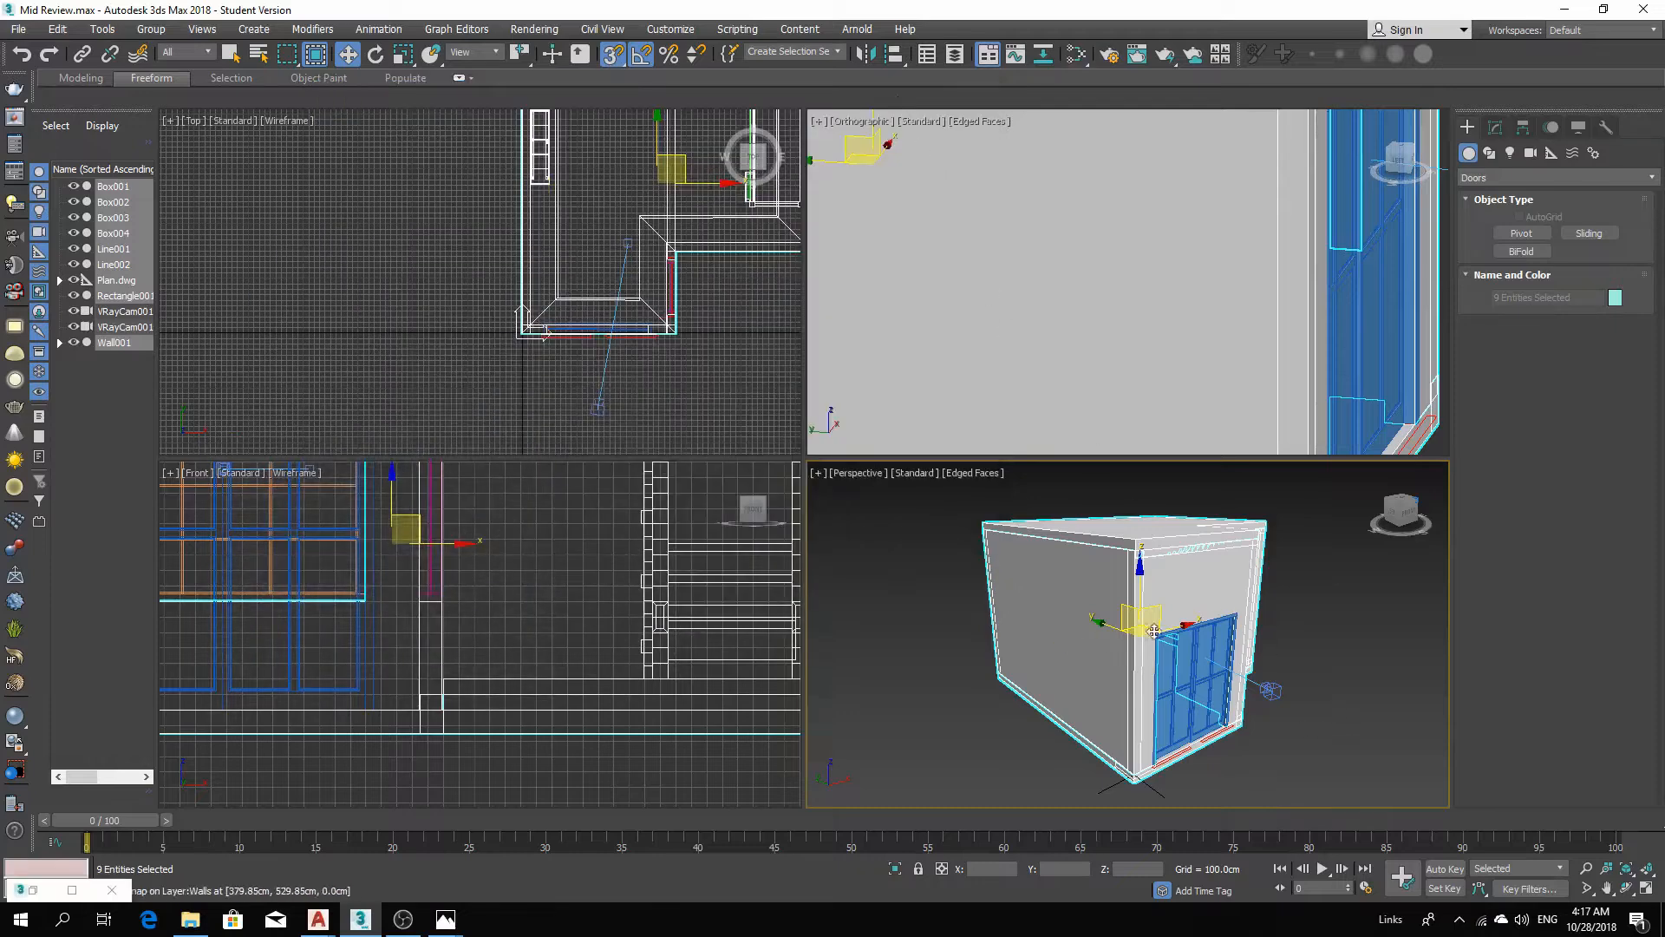
Select the two fixed windows and the sliding door and assign Material #42 to them as well.
left_click(1199, 647)
mouse_move(1308, 716)
middle_mouse_down("alt")
mouse_move(1286, 736)
mouse_move(1240, 727)
mouse_move(1262, 713)
mouse_move(1218, 713)
mouse_move(1332, 700)
middle_mouse_up("alt")
left_click(1305, 703, "ctrl")
left_click(1332, 701, "ctrl")
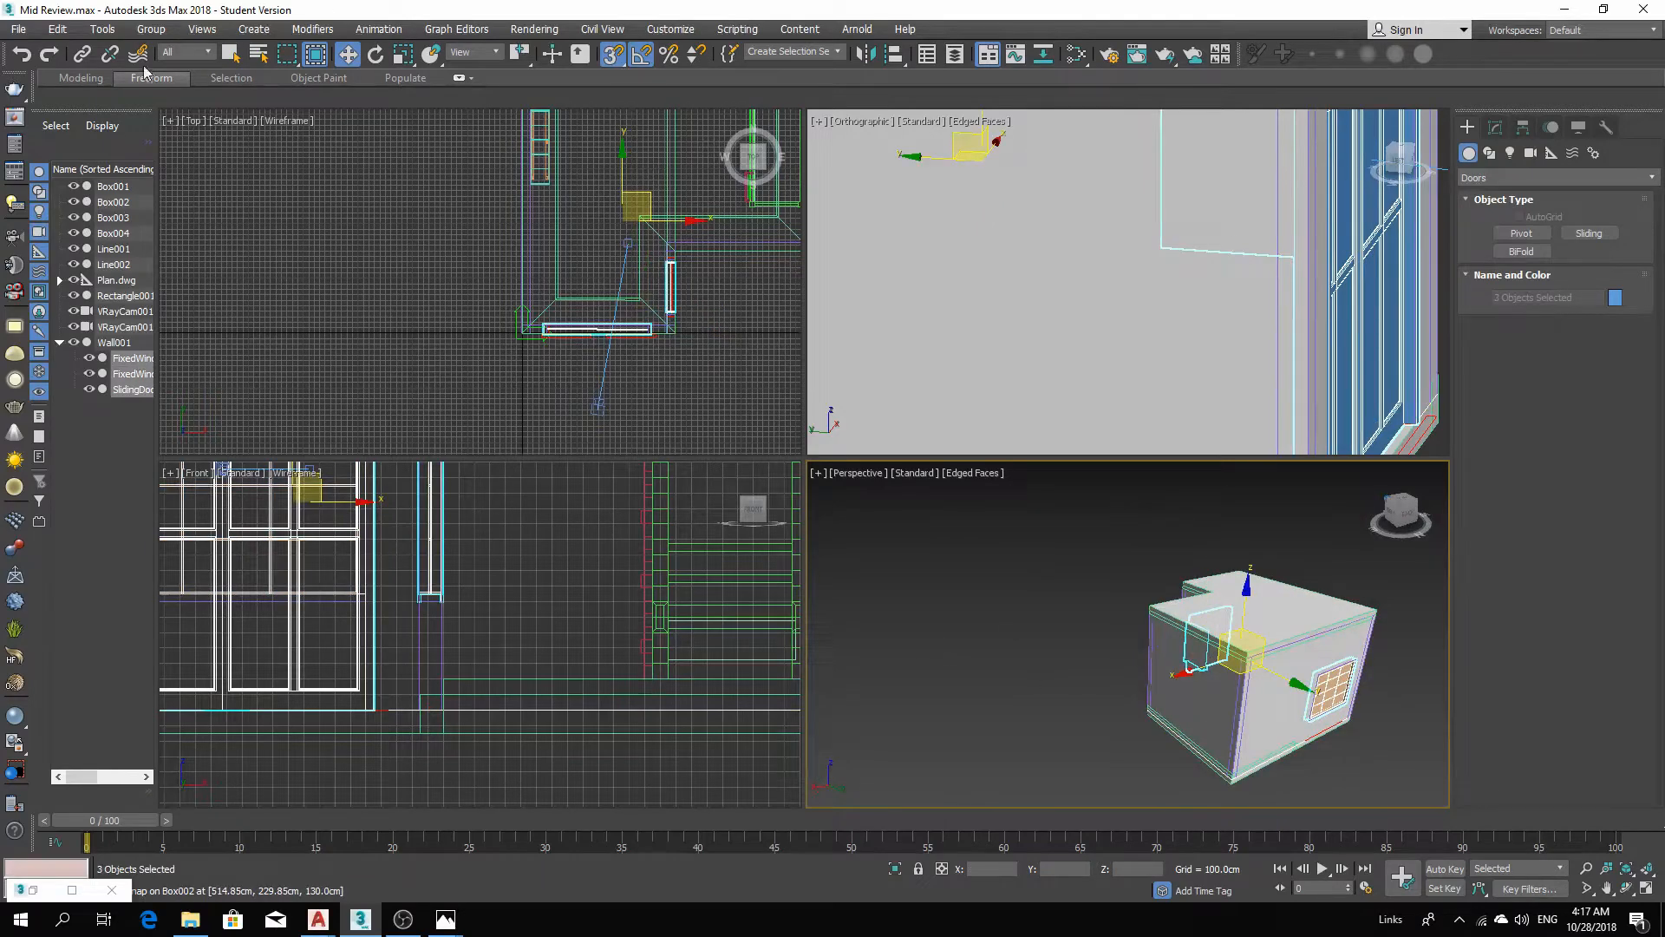
key("m")
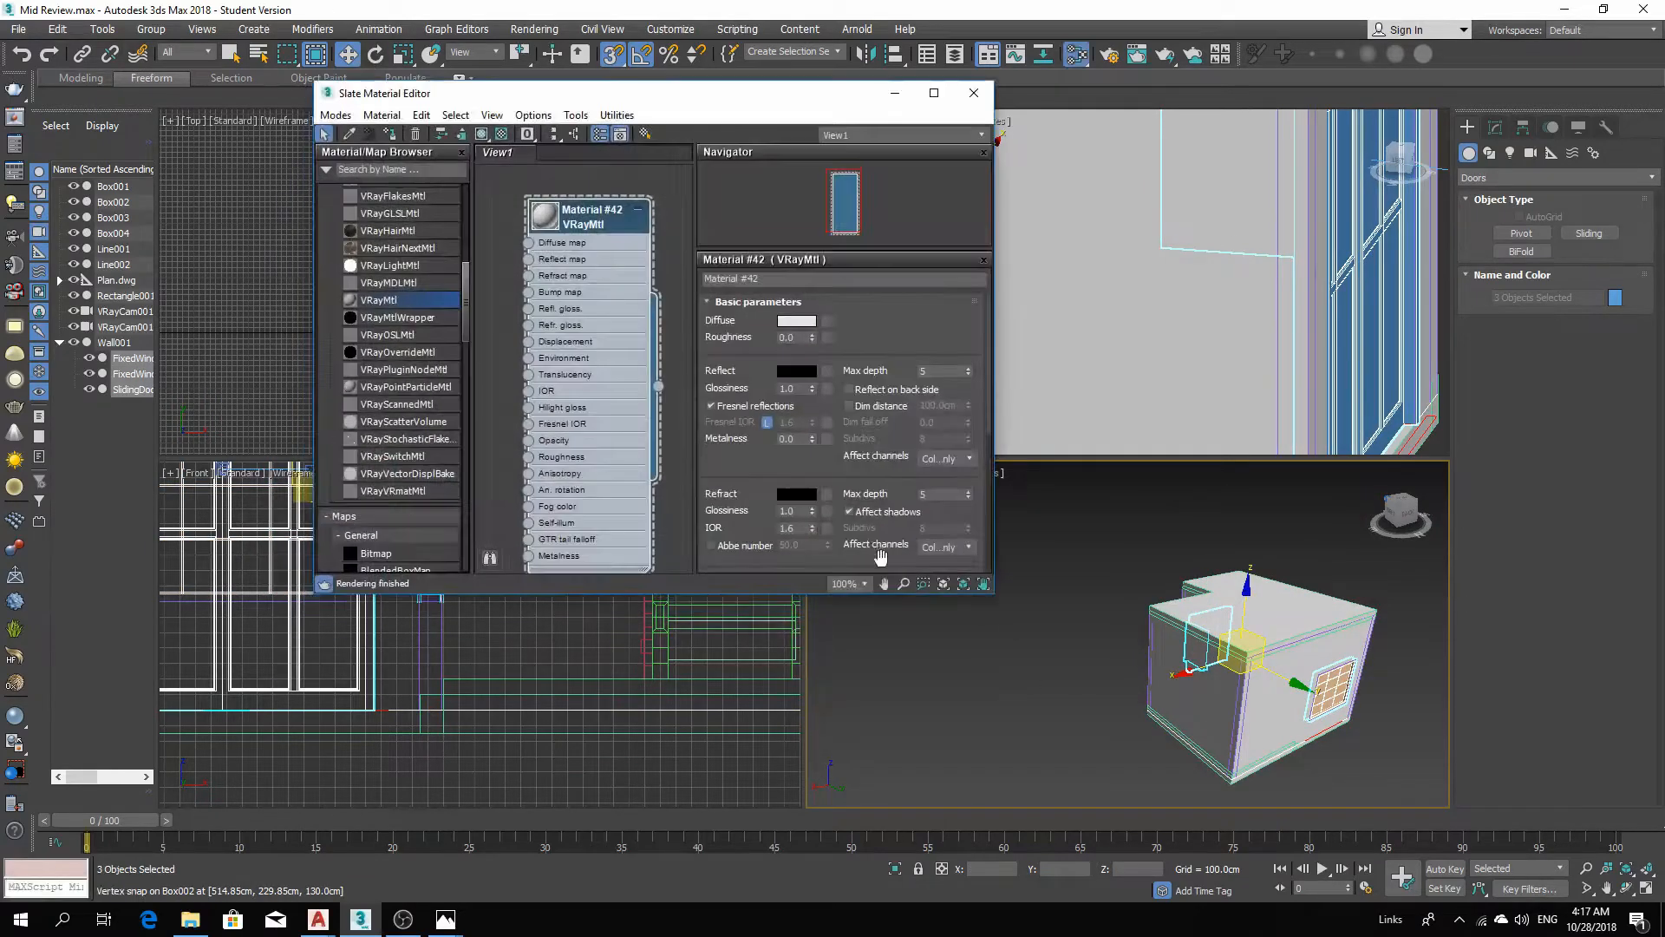
left_click(393, 136)
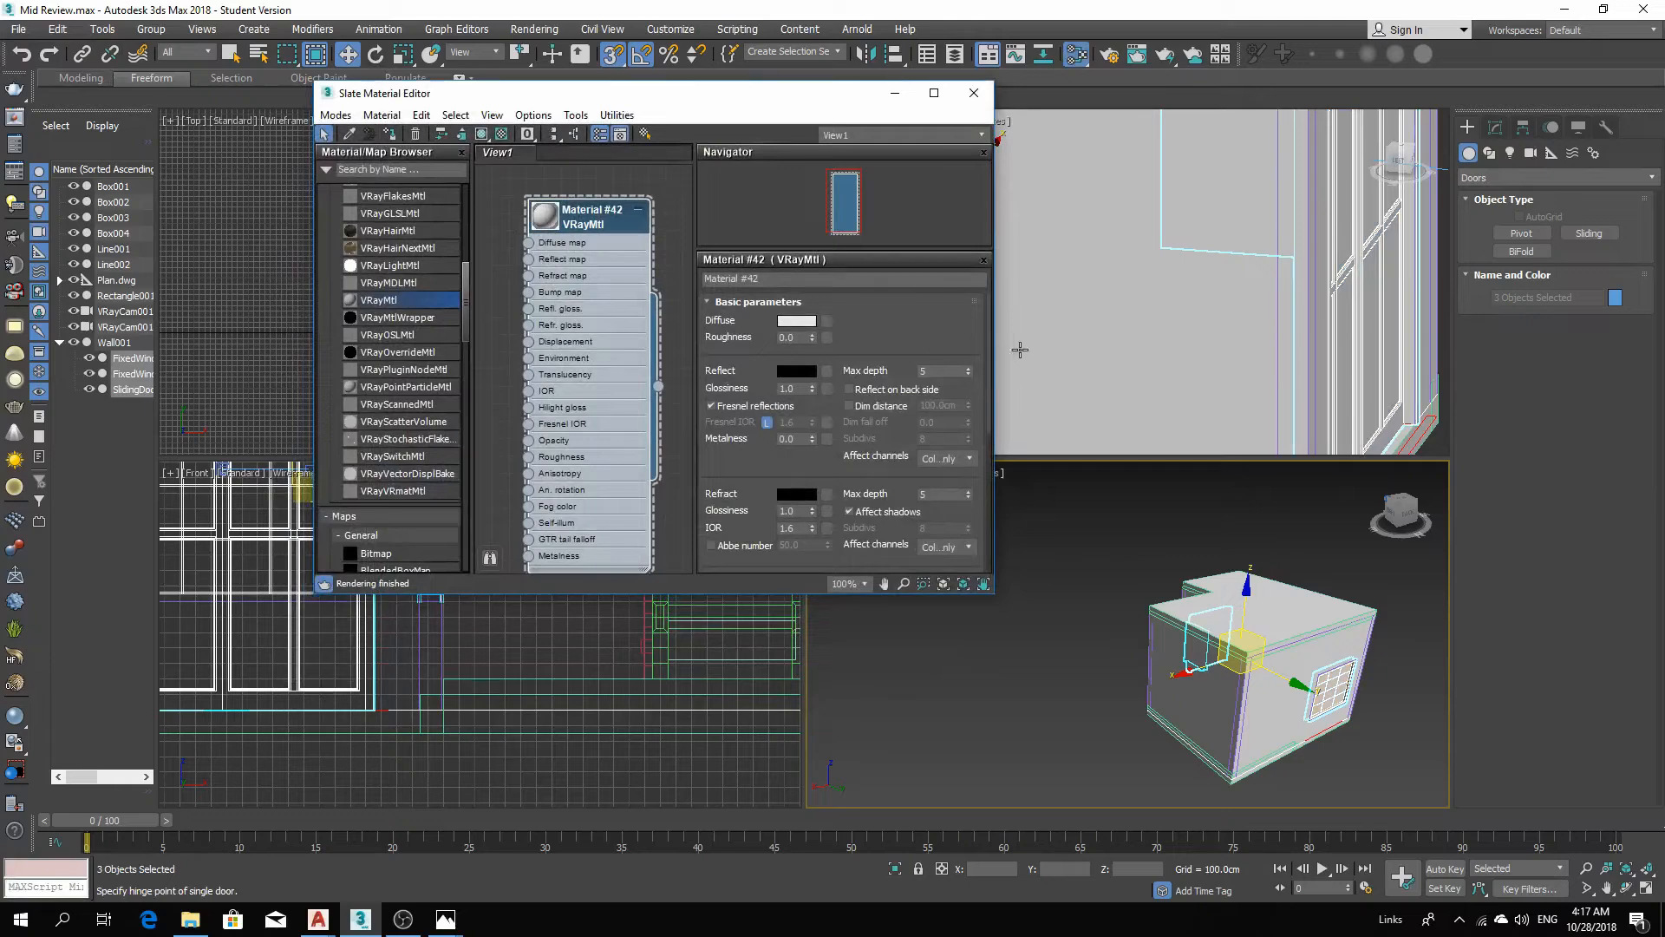
left_click(896, 100)
Zoom and orbit the perspective view to inspect the sliding door.
left_click(1394, 672)
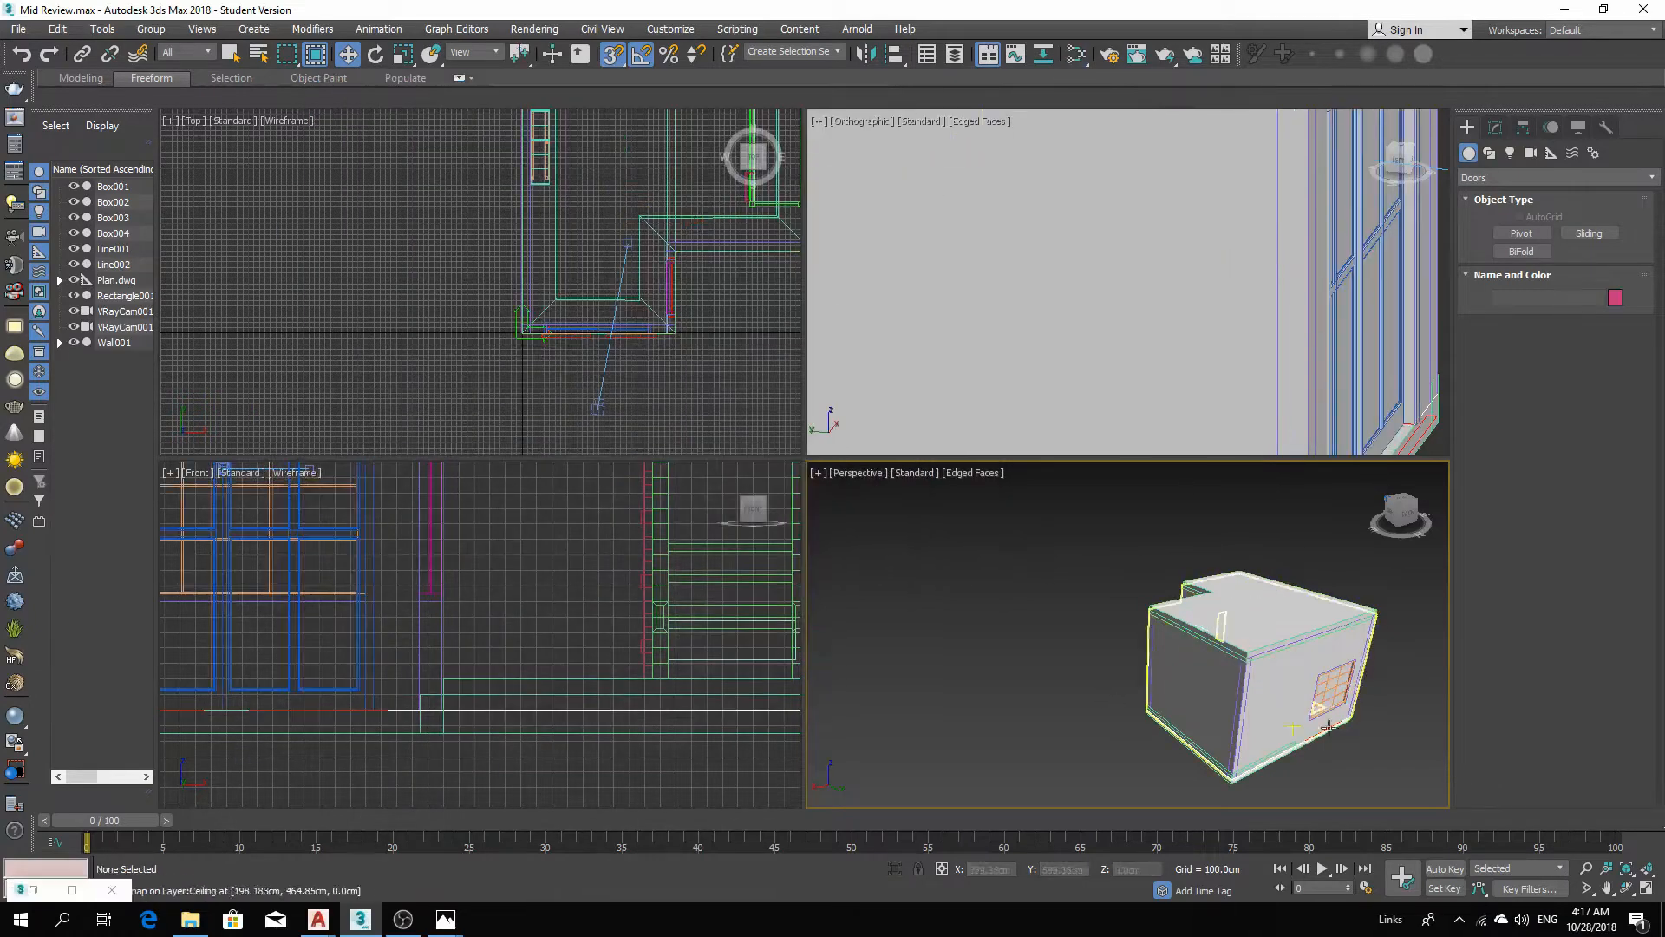
scroll(1294, 677, "up", 3)
middle_click_drag(1294, 678, 1387, 767, "alt")
scroll(1107, 519, "up", 5)
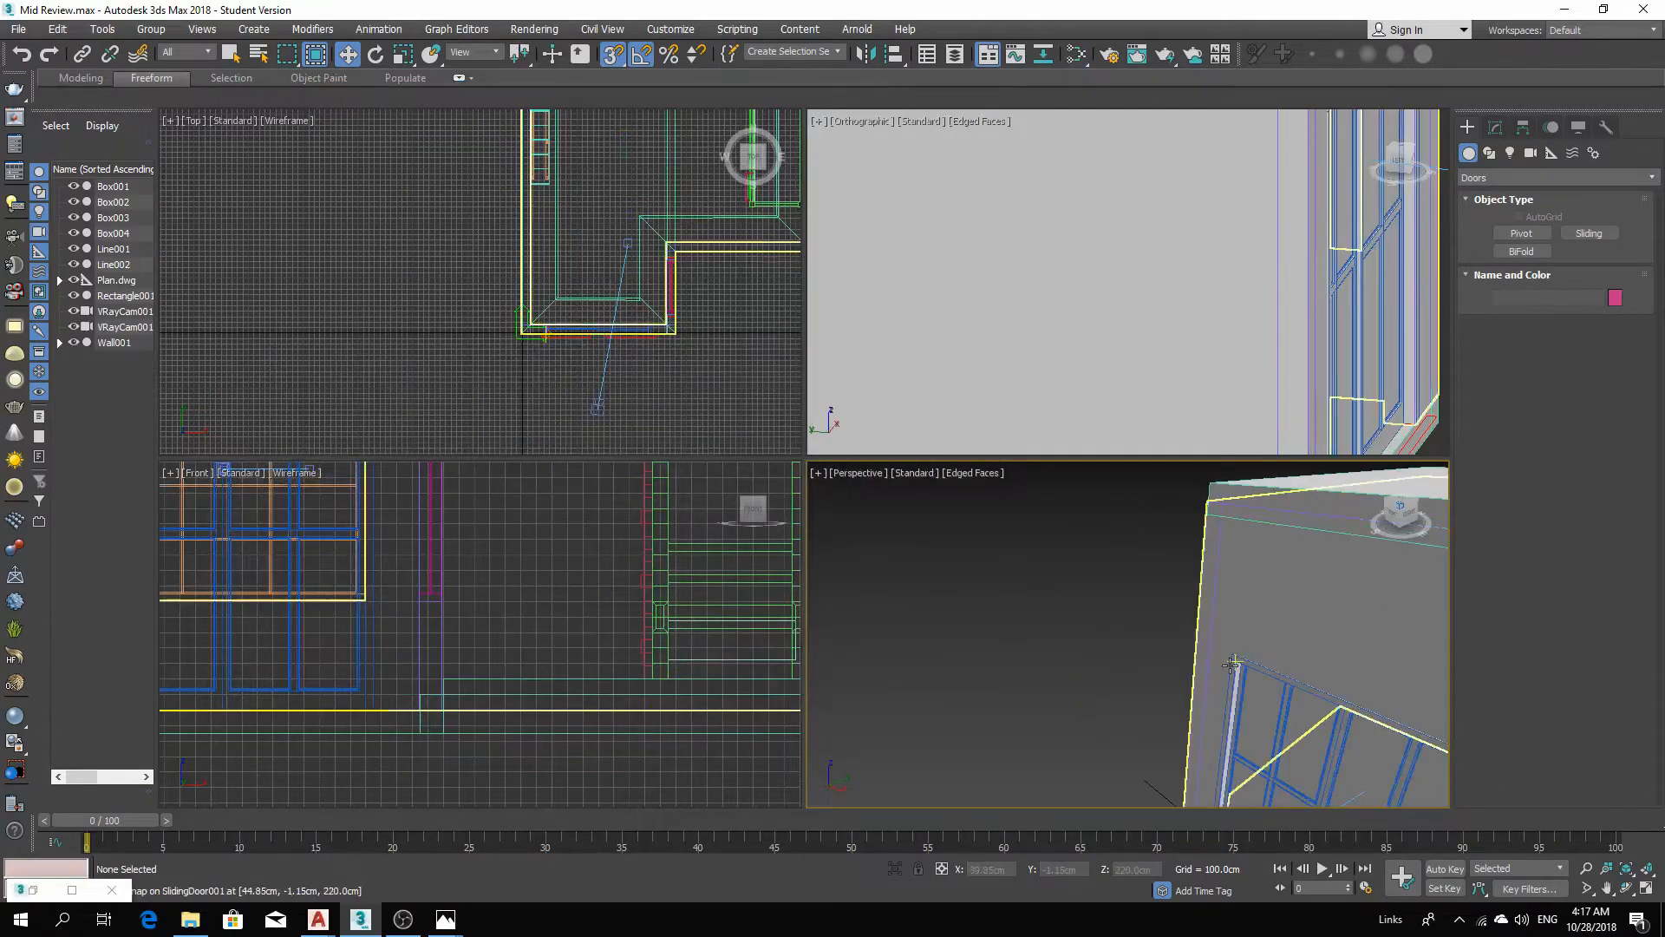
middle_click_drag(1230, 666, 935, 504)
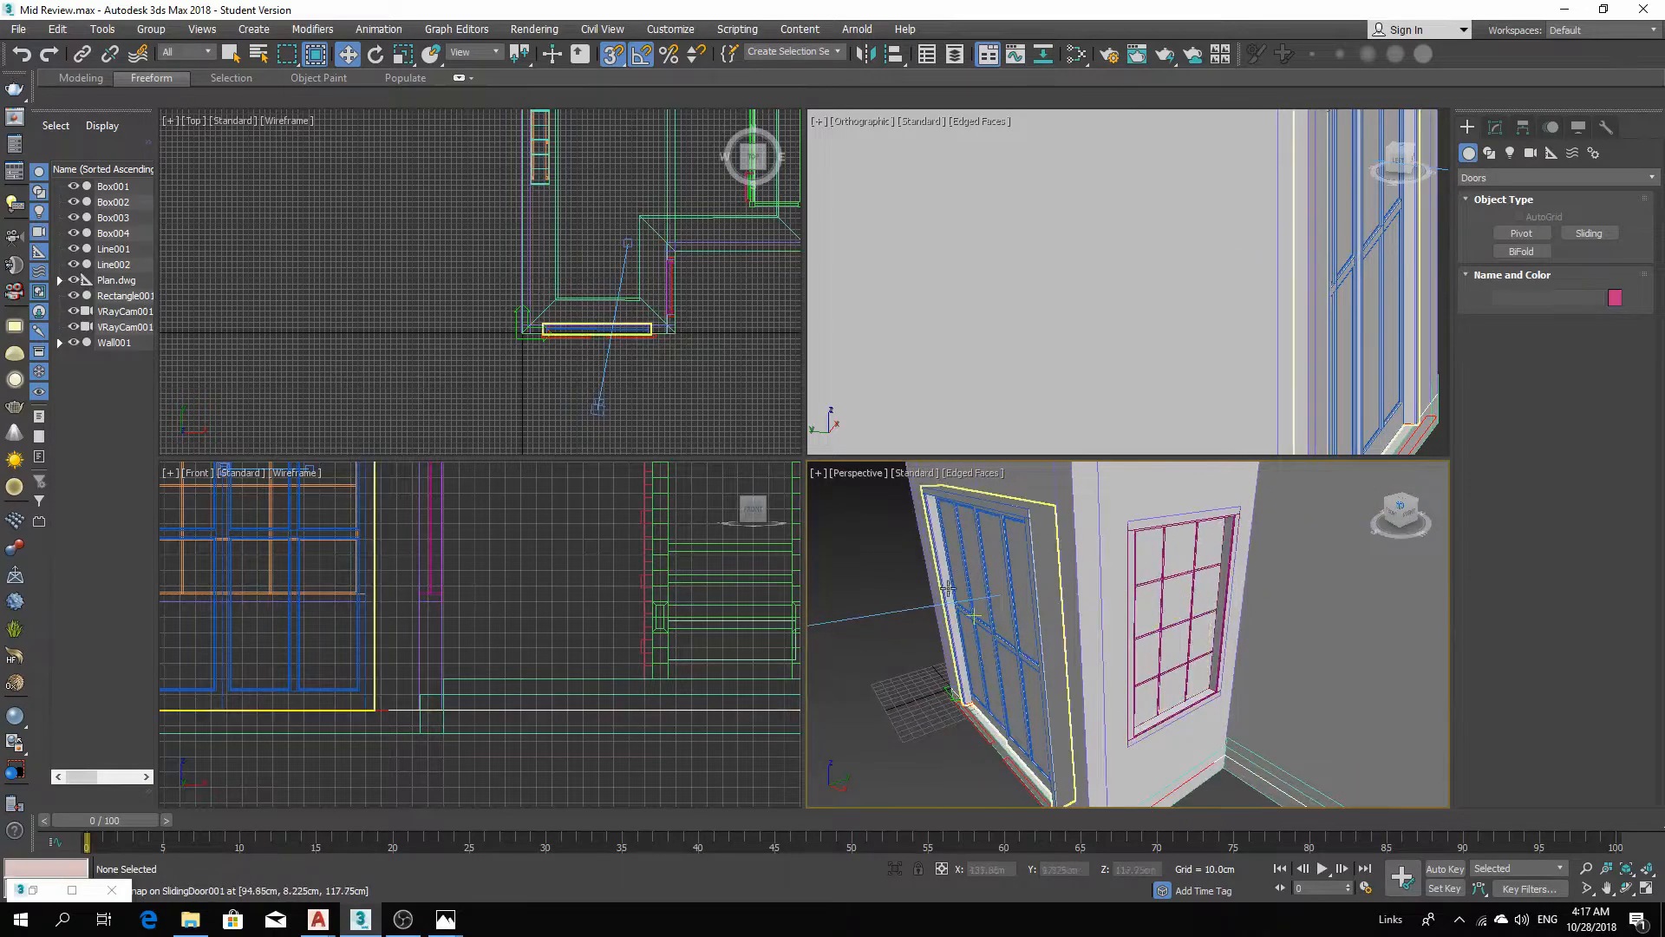
middle_click_drag(1048, 610, 1006, 685)
left_click(1071, 677)
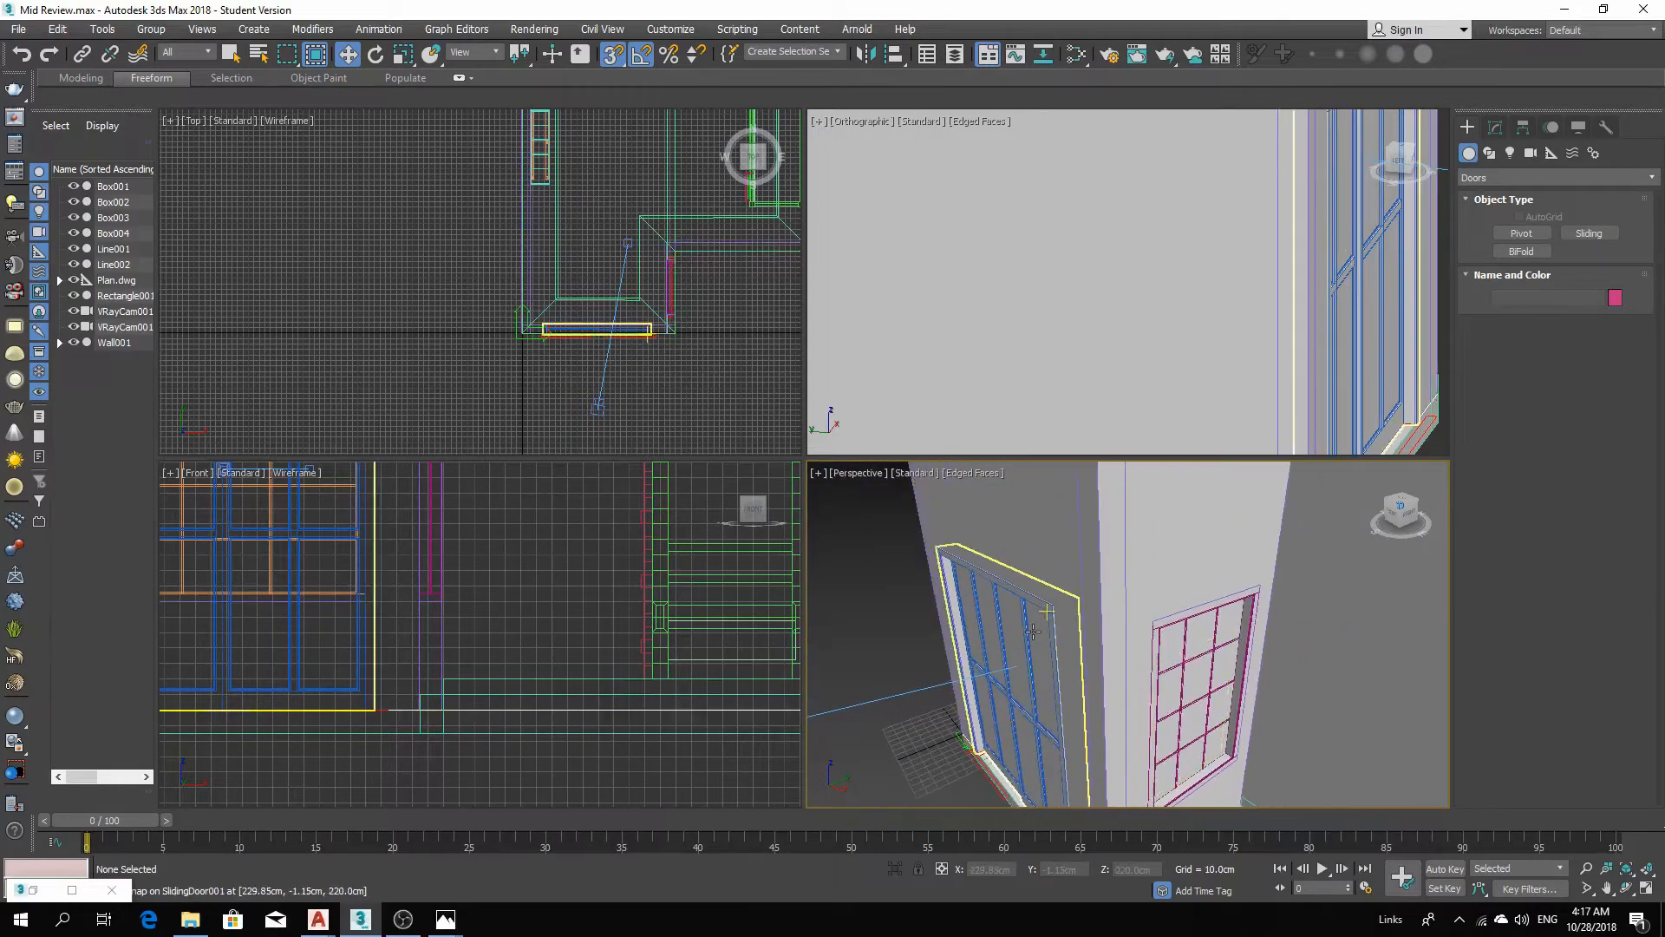
middle_click_drag(1221, 685, 1200, 609)
middle_click_drag(1015, 570, 1051, 630)
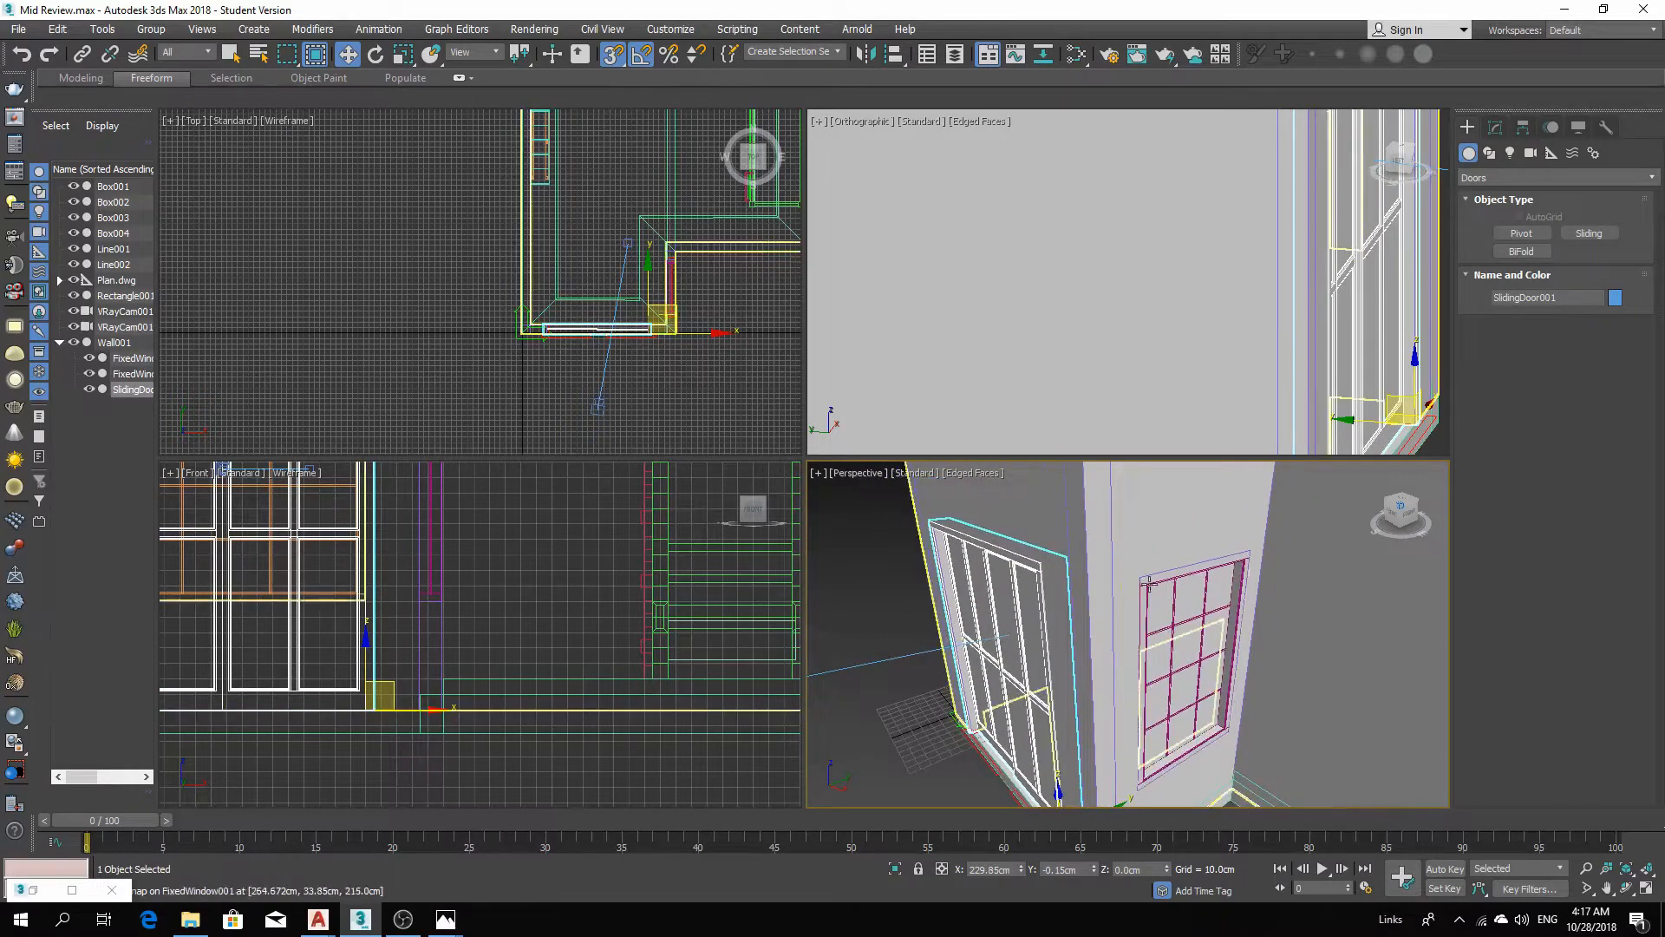
Orbit around the building to inspect the window on the side wall.
scroll(1198, 599, "down", 8)
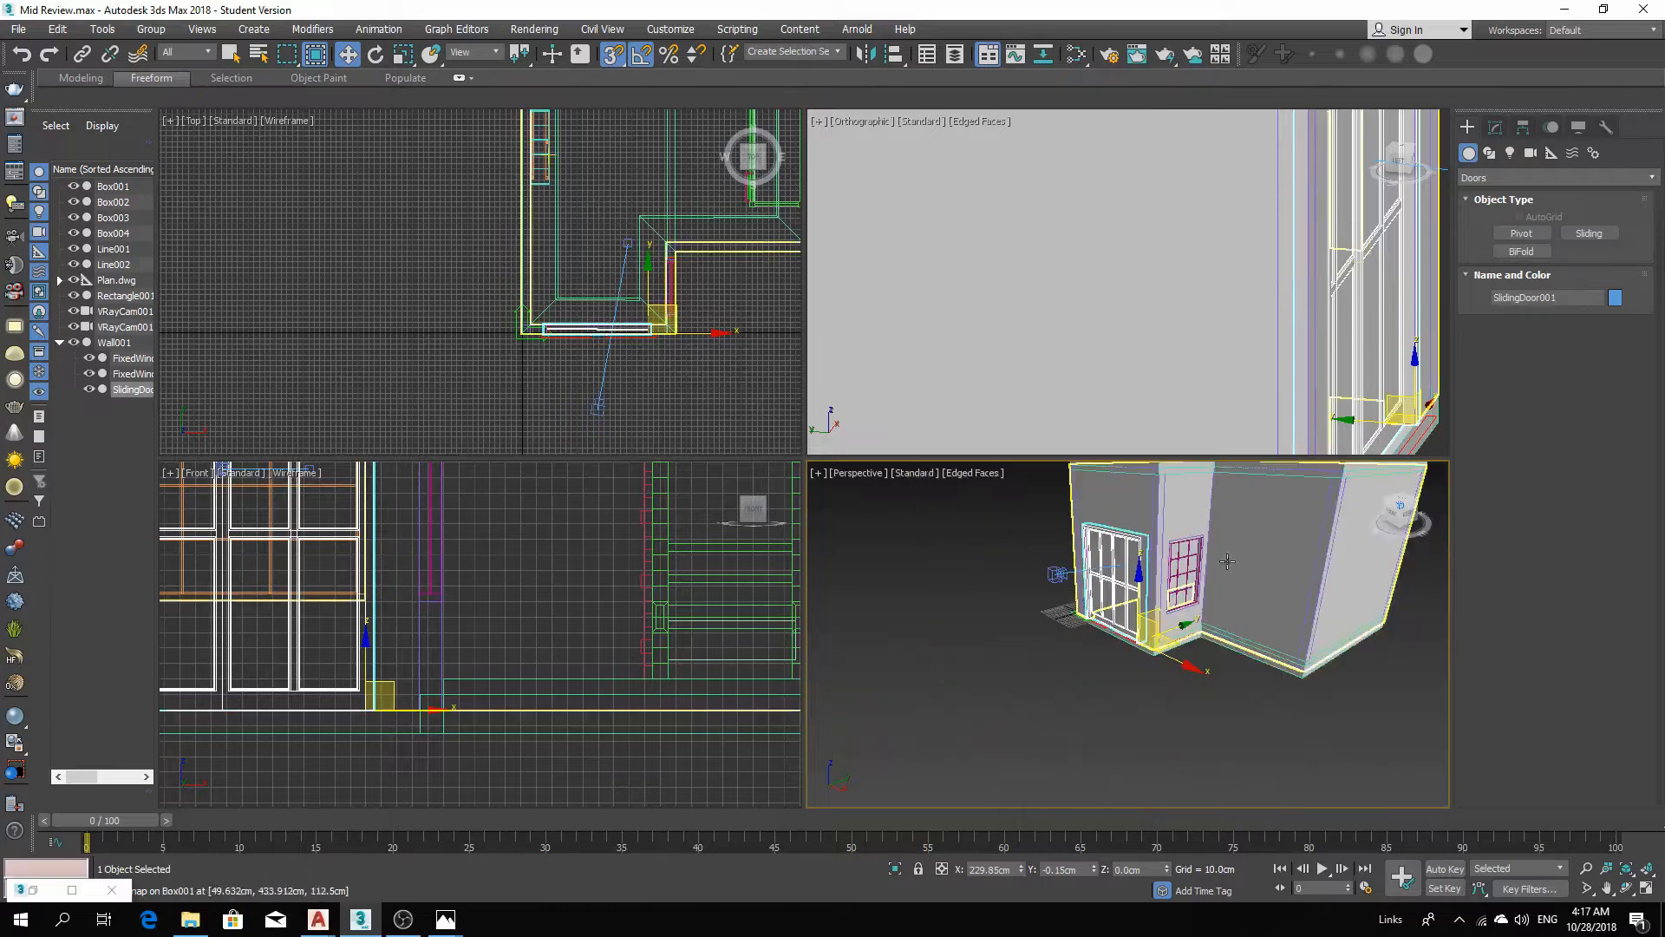
middle_click_drag(1211, 635, 1059, 626, "alt")
left_click(1100, 668)
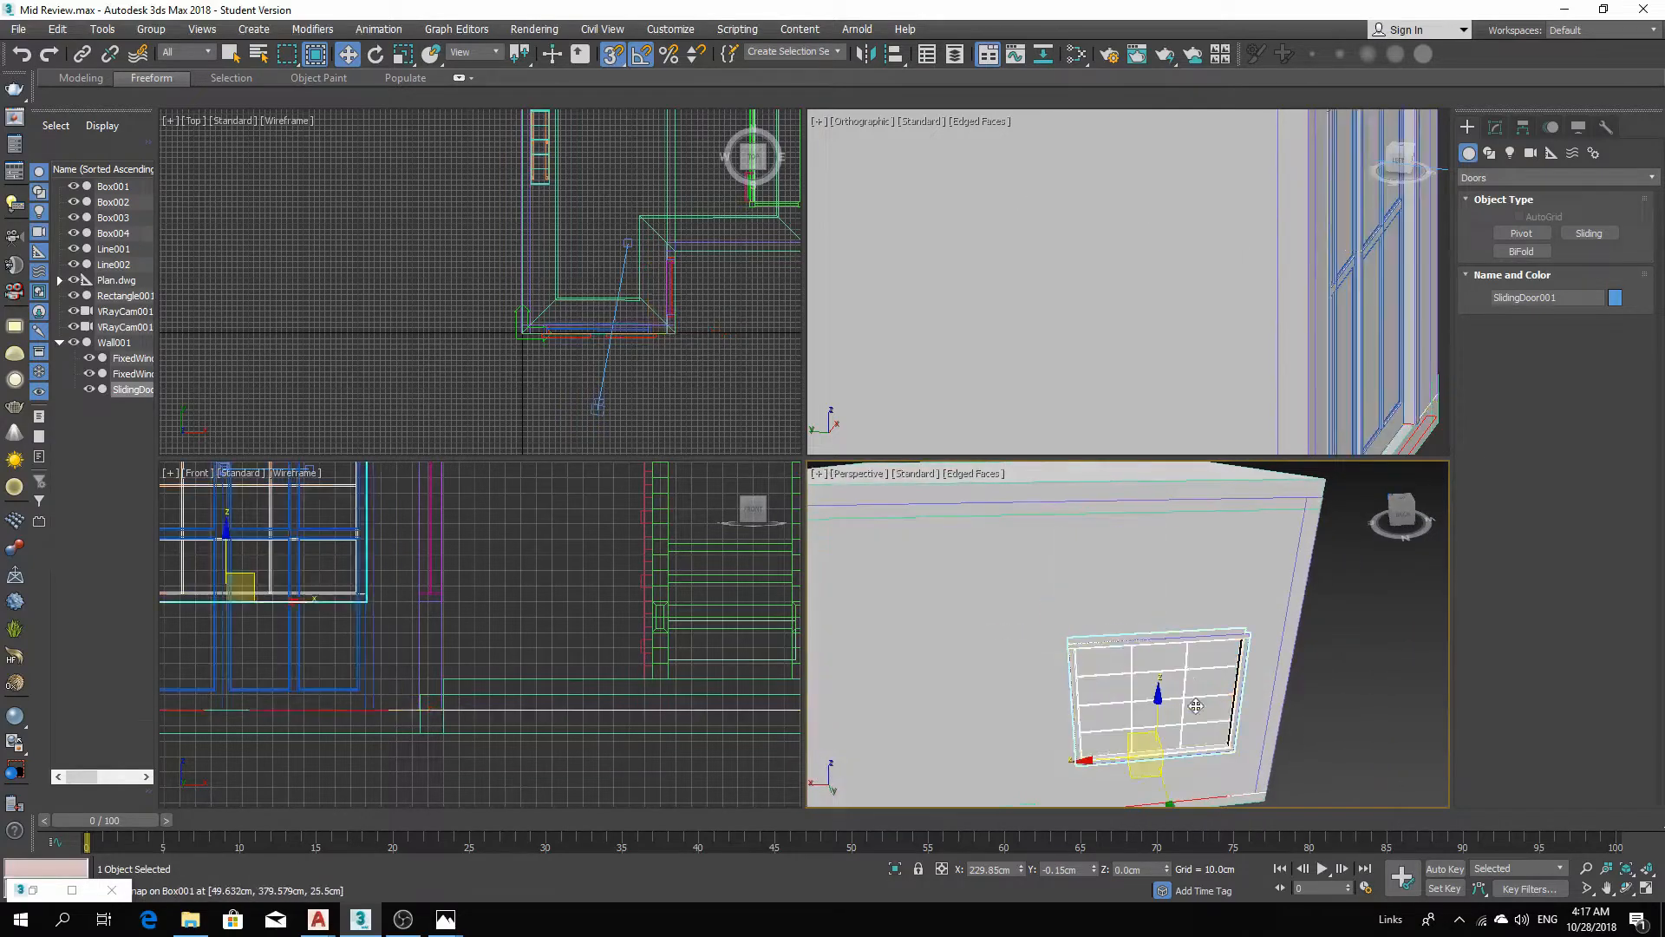
middle_click_drag(1223, 735, 1199, 692, "alt")
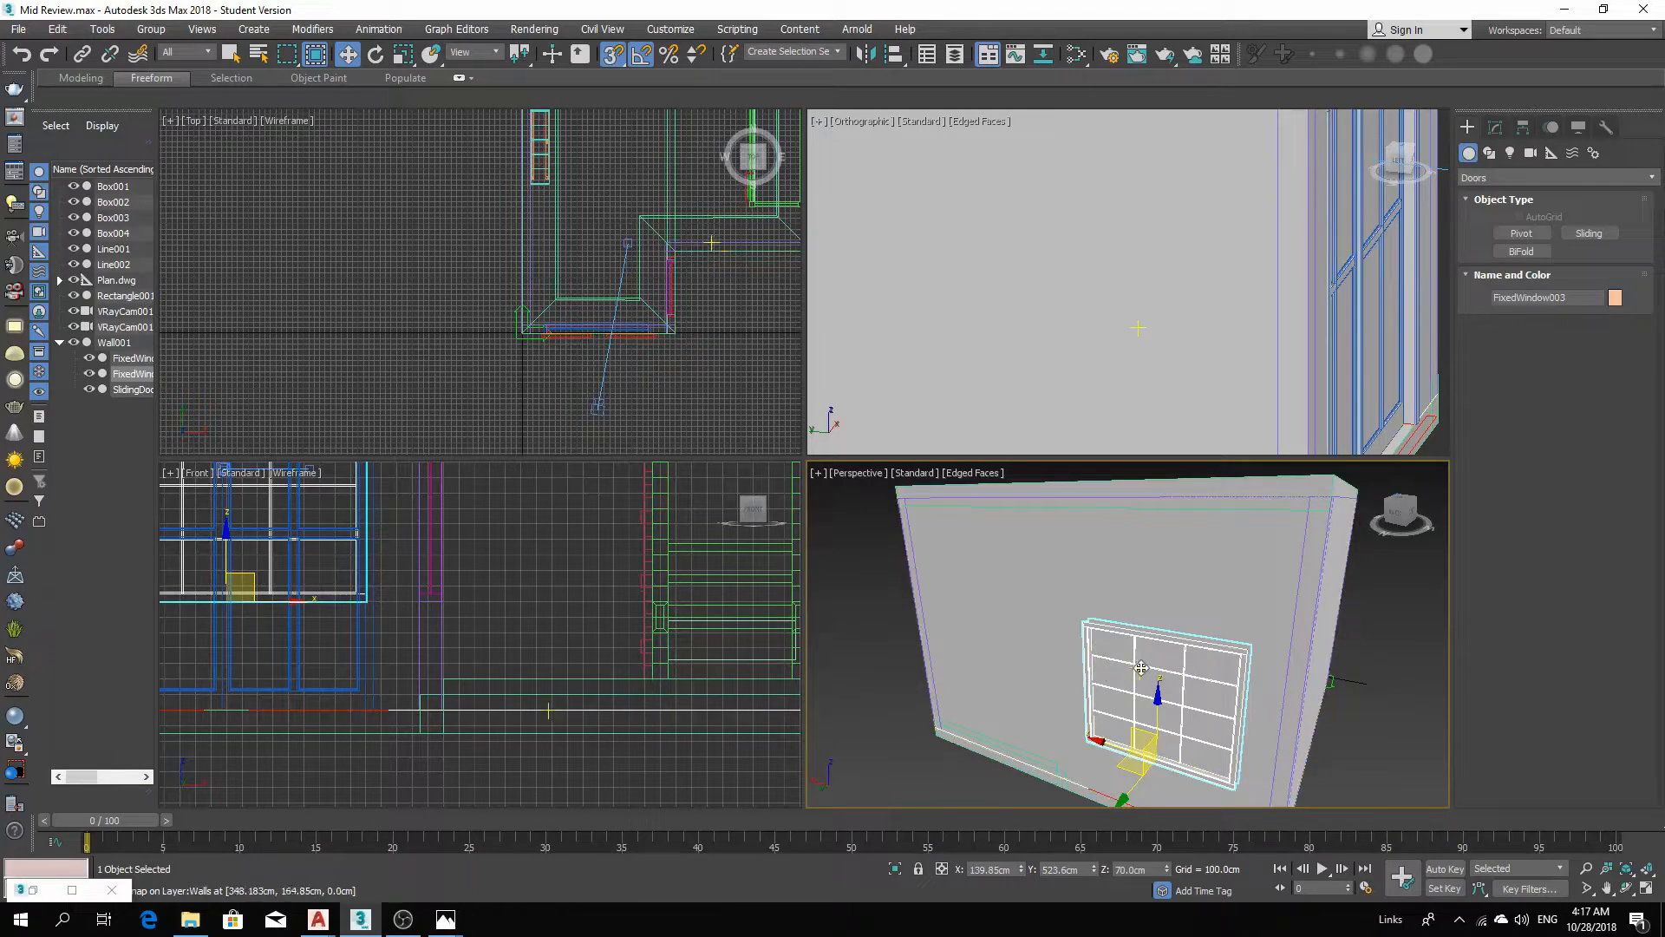
scroll(1214, 664, "down", 3)
left_click(1329, 721)
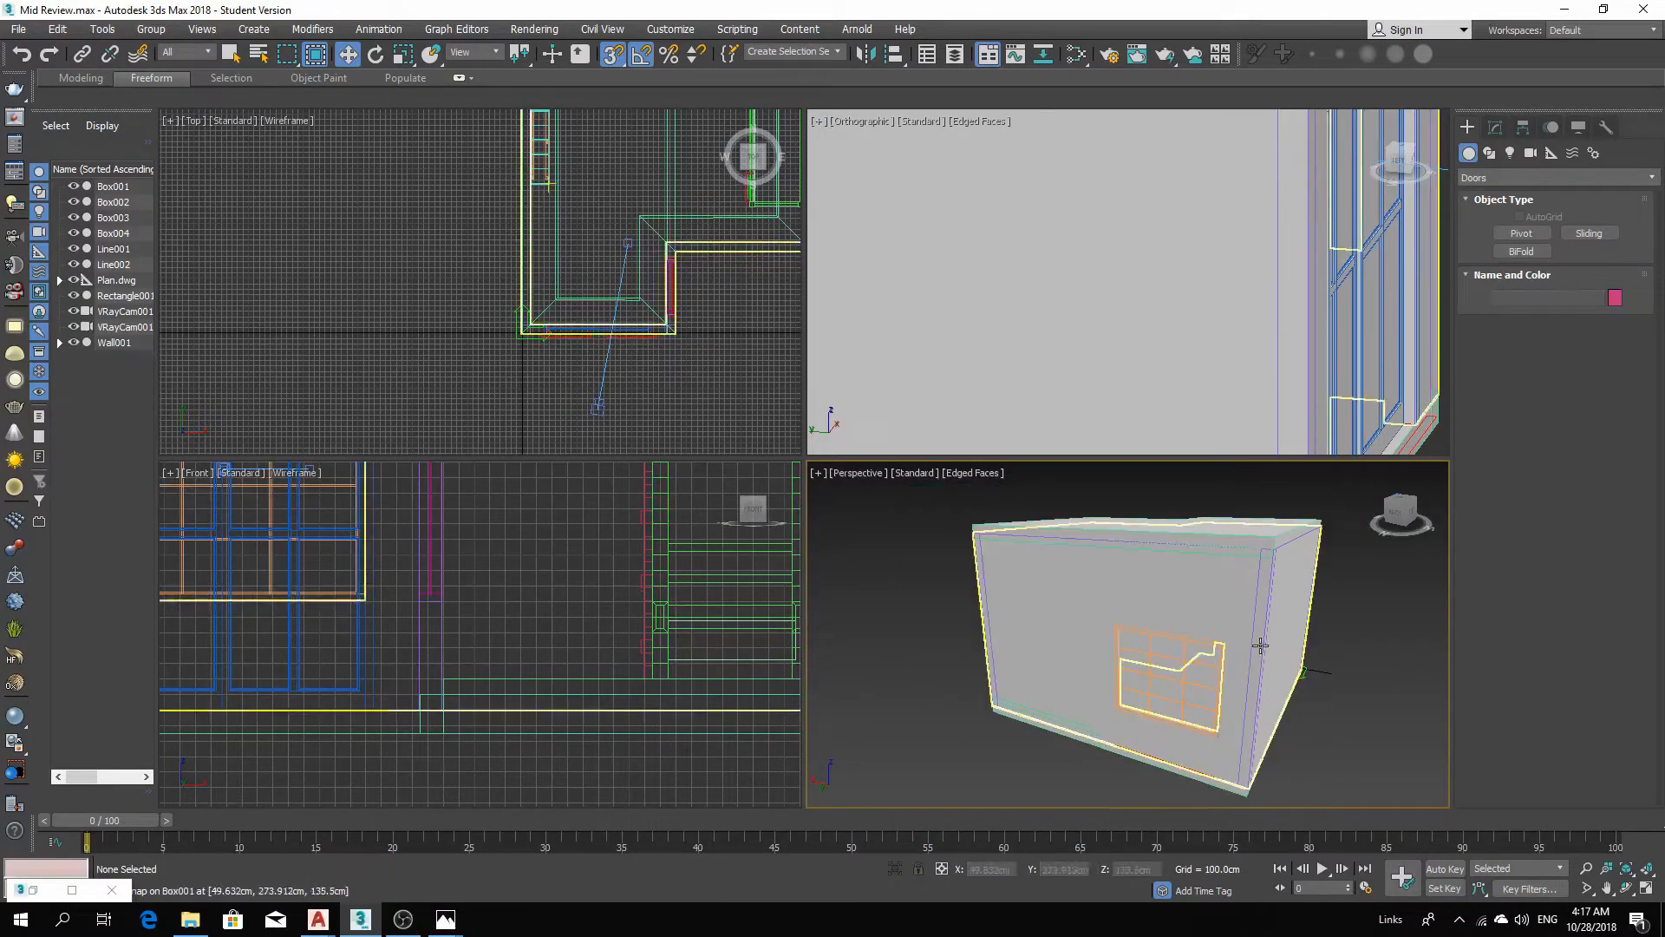
Convert the wall object to an Editable Poly.
left_click(1260, 645)
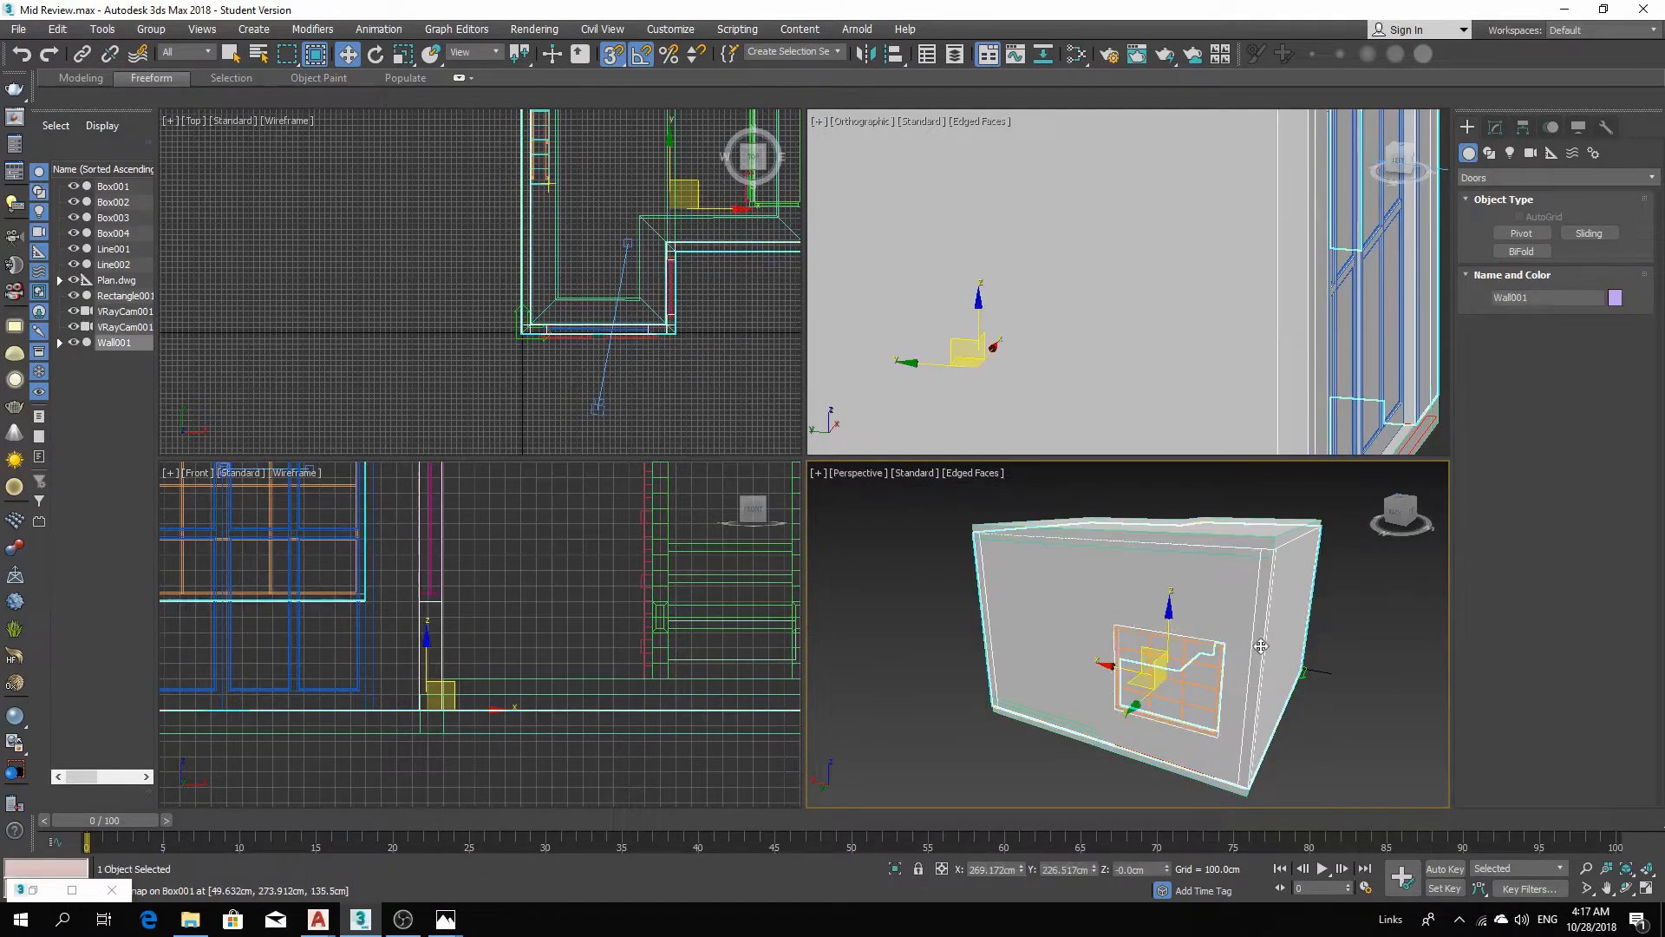
right_click(1258, 594)
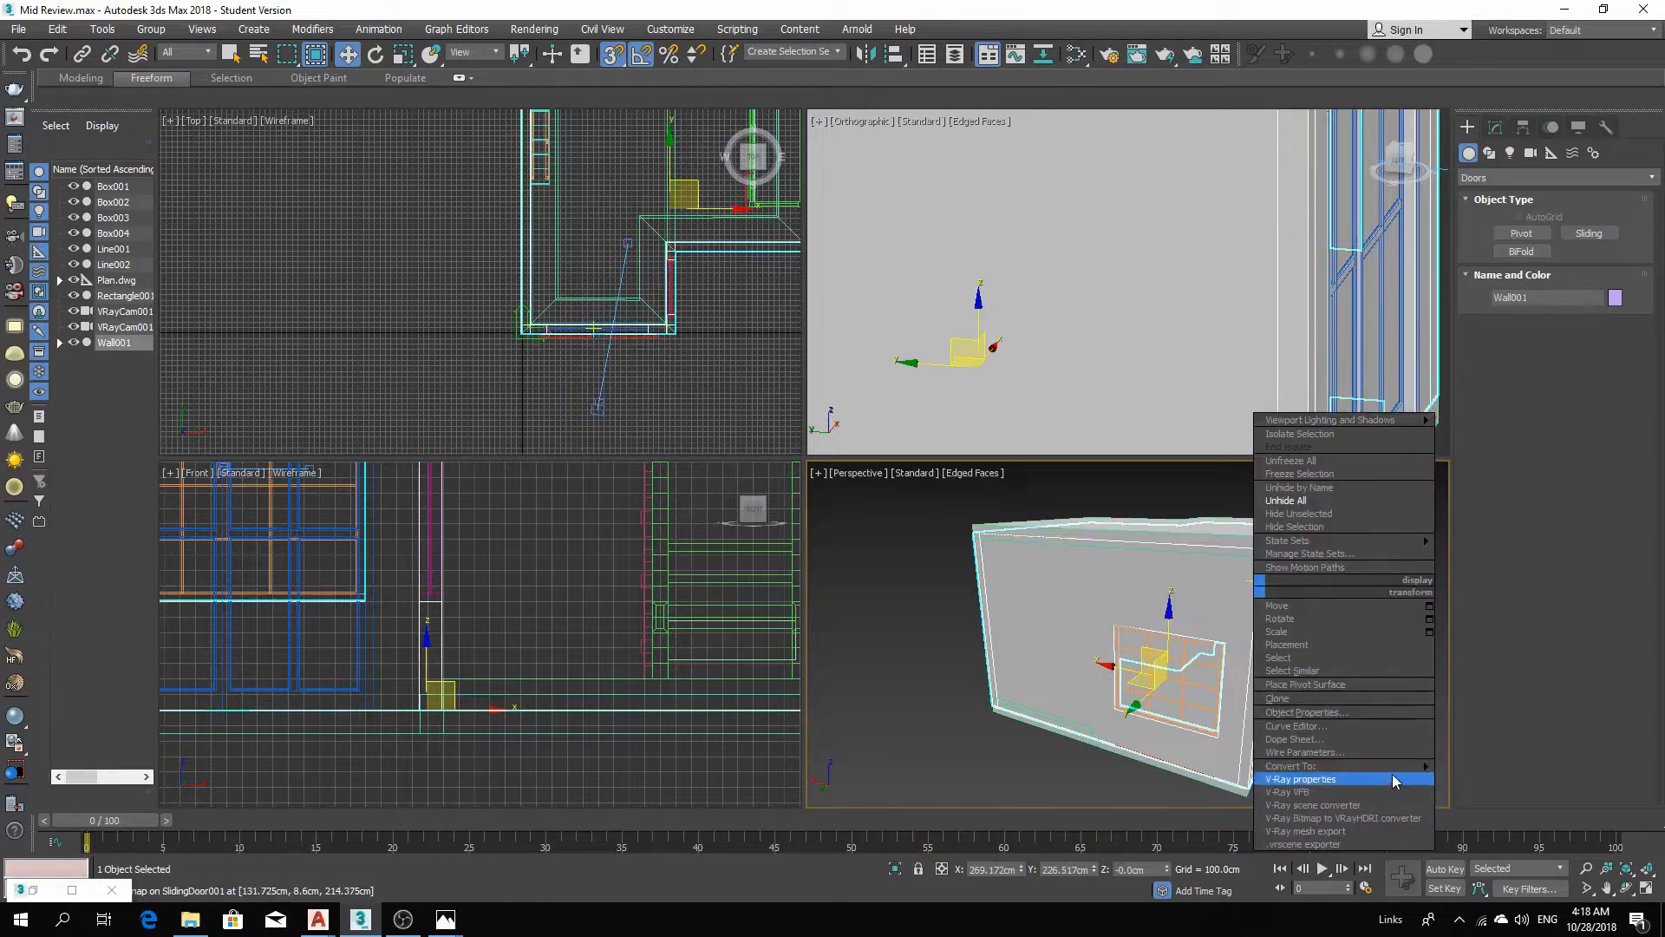
mouse_move(1399, 768)
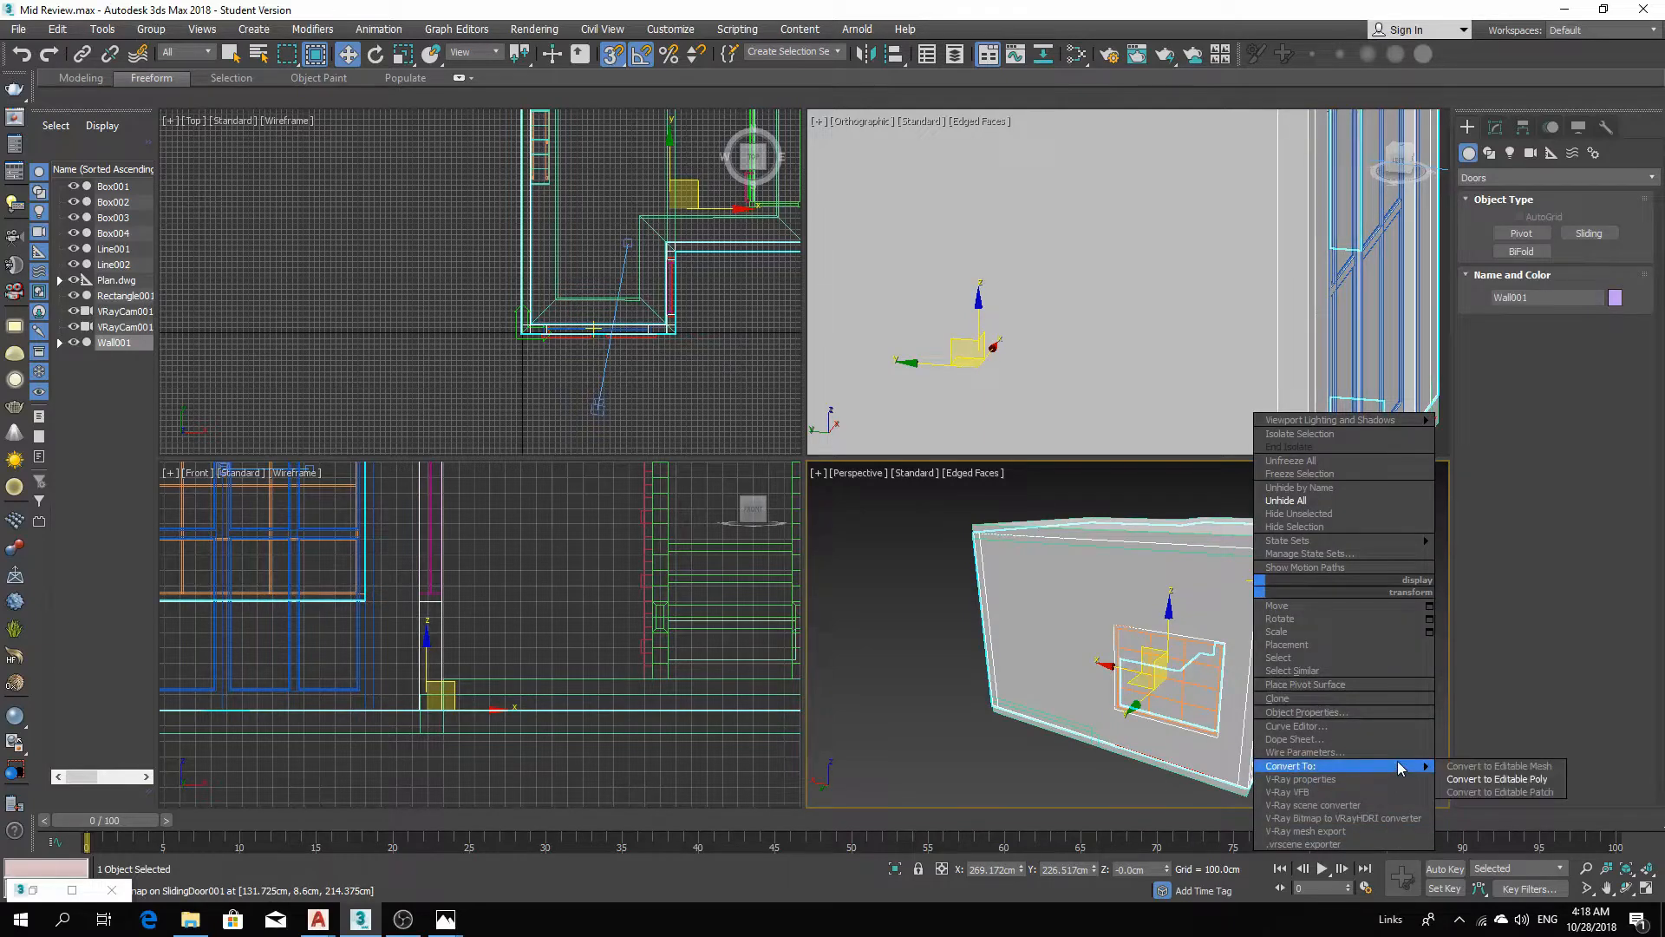
left_click(1498, 780)
Select the sliding door and convert it to an Editable Poly.
scroll(1165, 684, "up", 3)
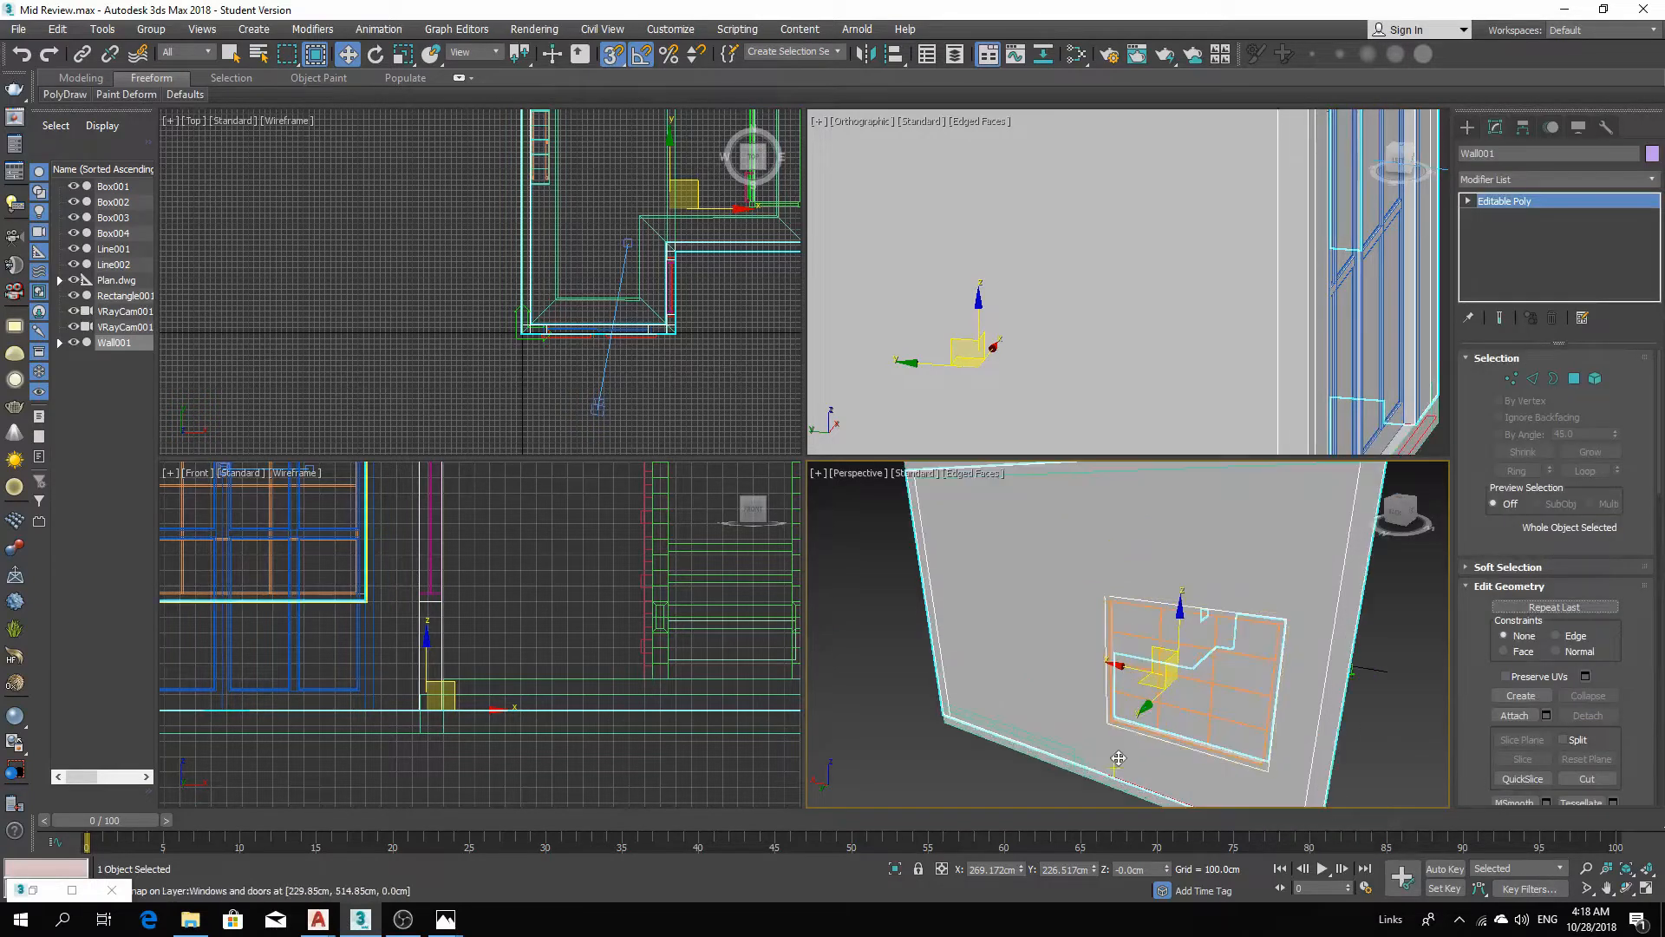
scroll(1289, 647, "down", 2)
middle_click_drag(1288, 648, 1172, 804, "alt")
left_click(1172, 804)
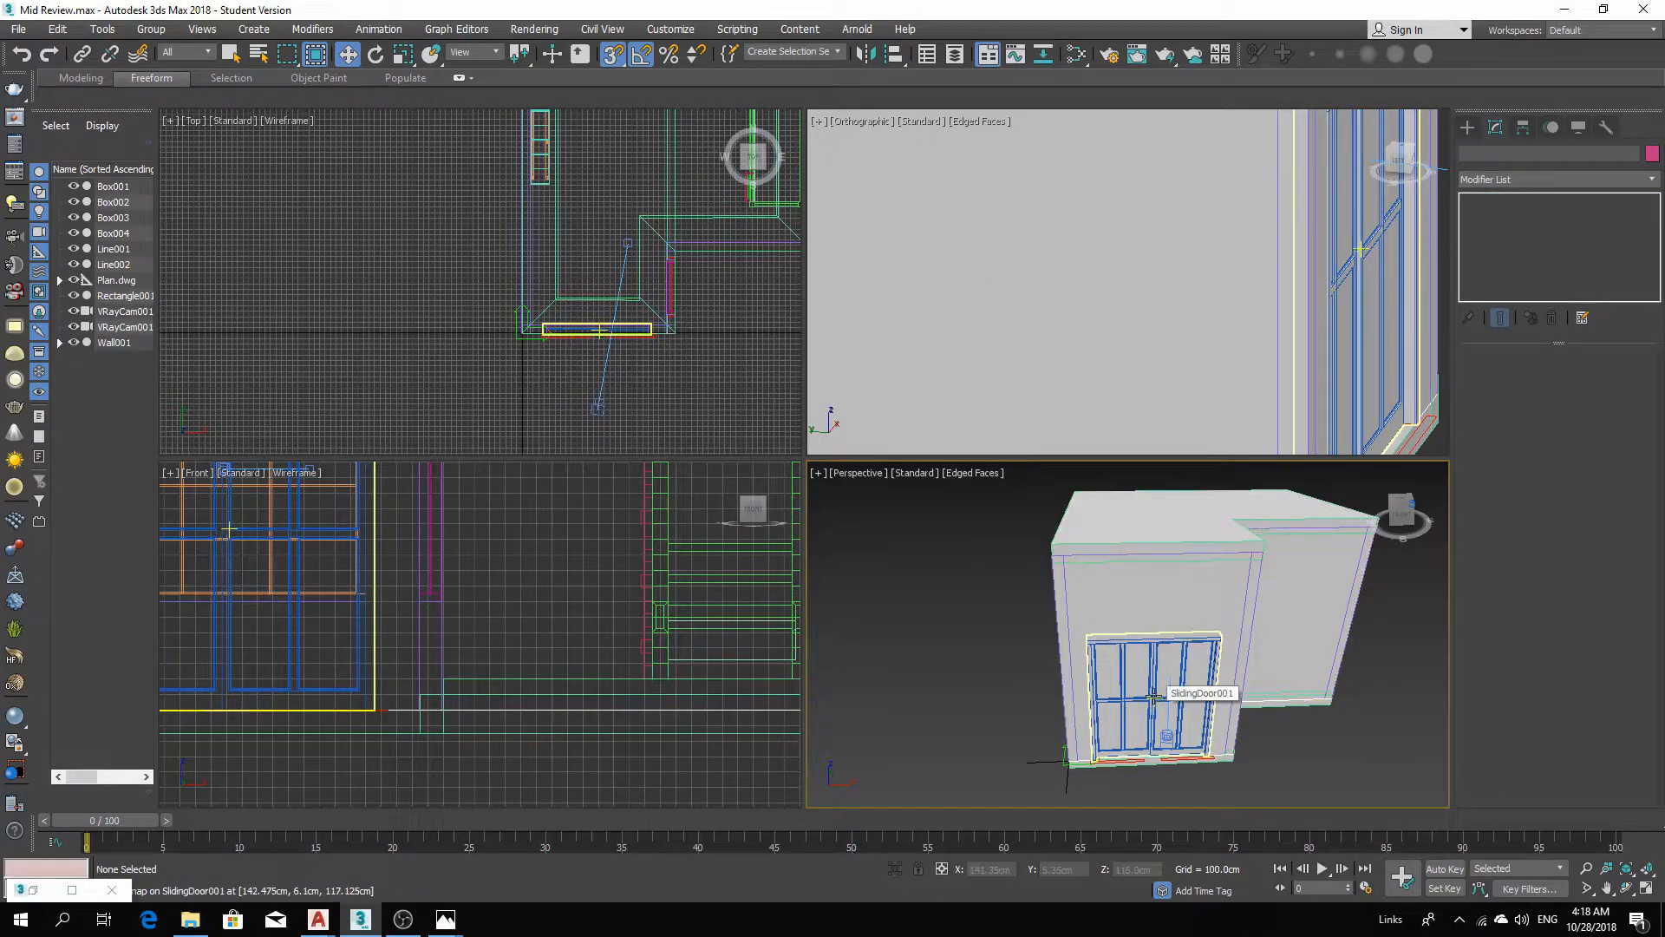
middle_click_drag(1209, 634, 1153, 711, "alt")
left_click(1100, 669)
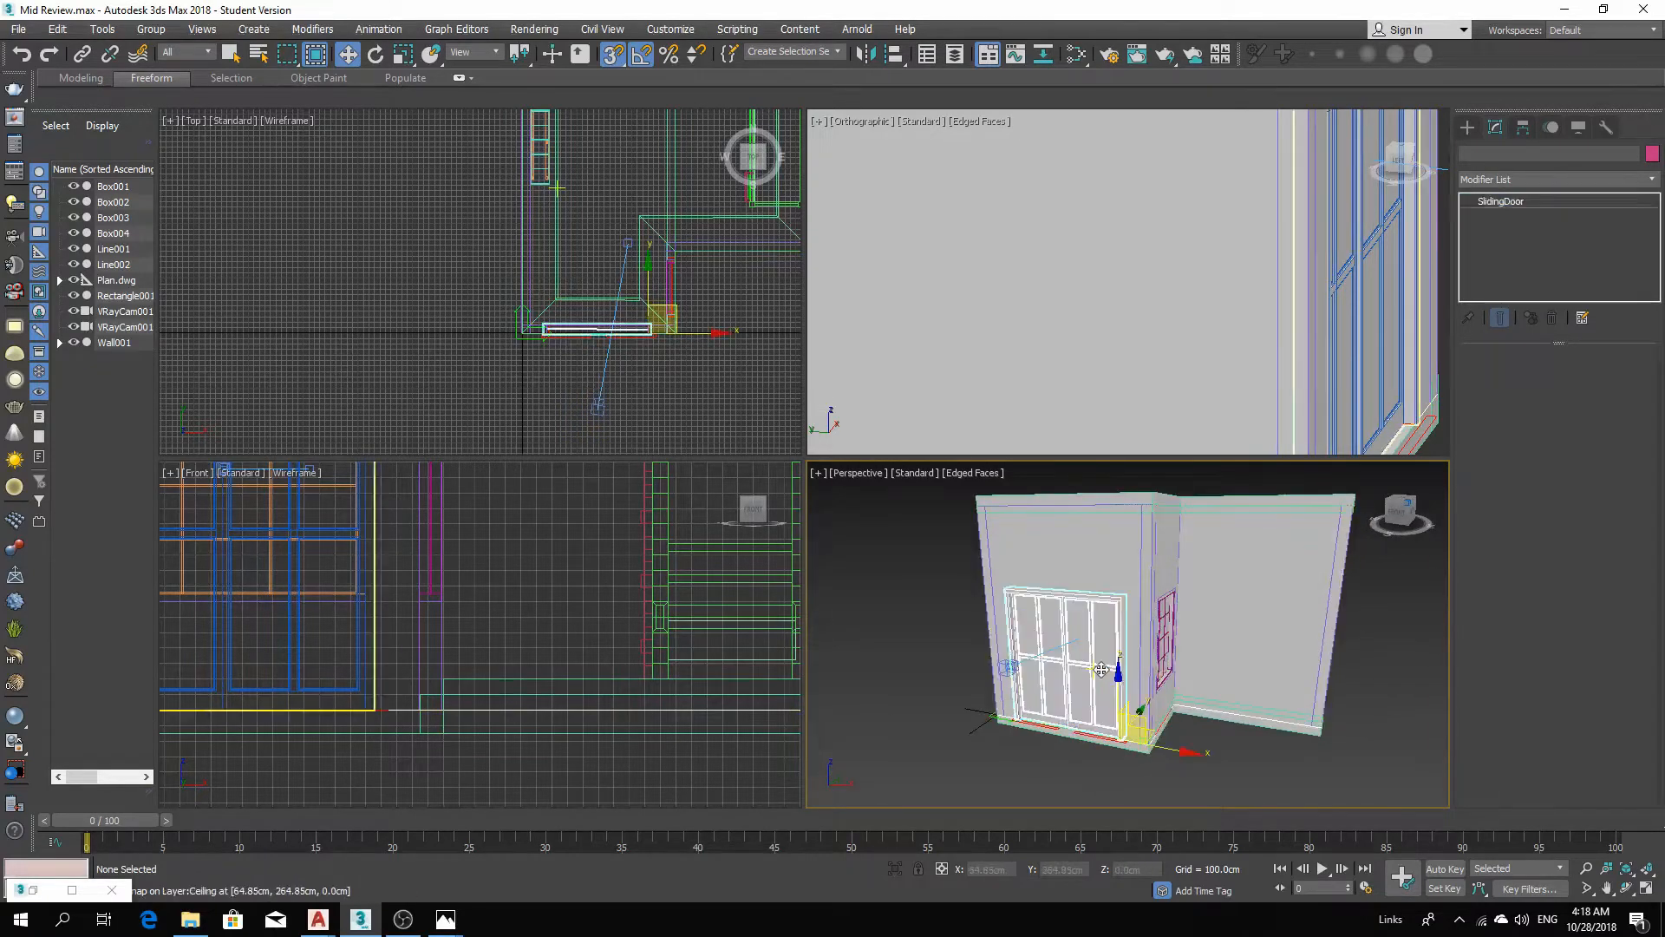
right_click(1100, 670)
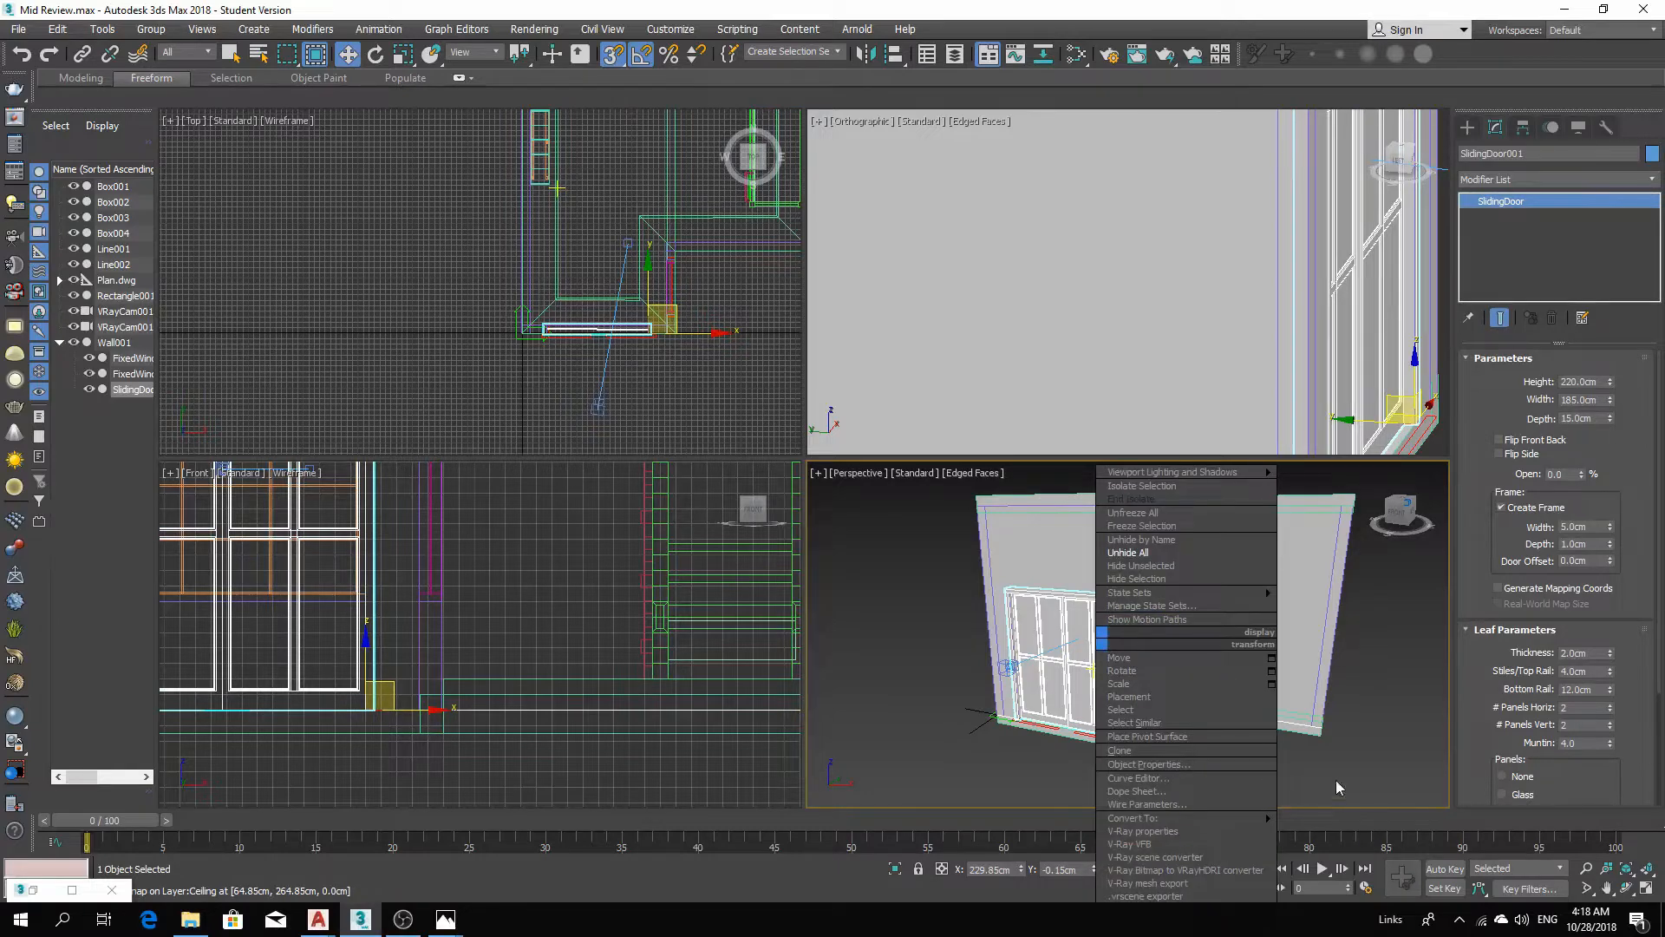
mouse_move(1224, 817)
left_click(1336, 831)
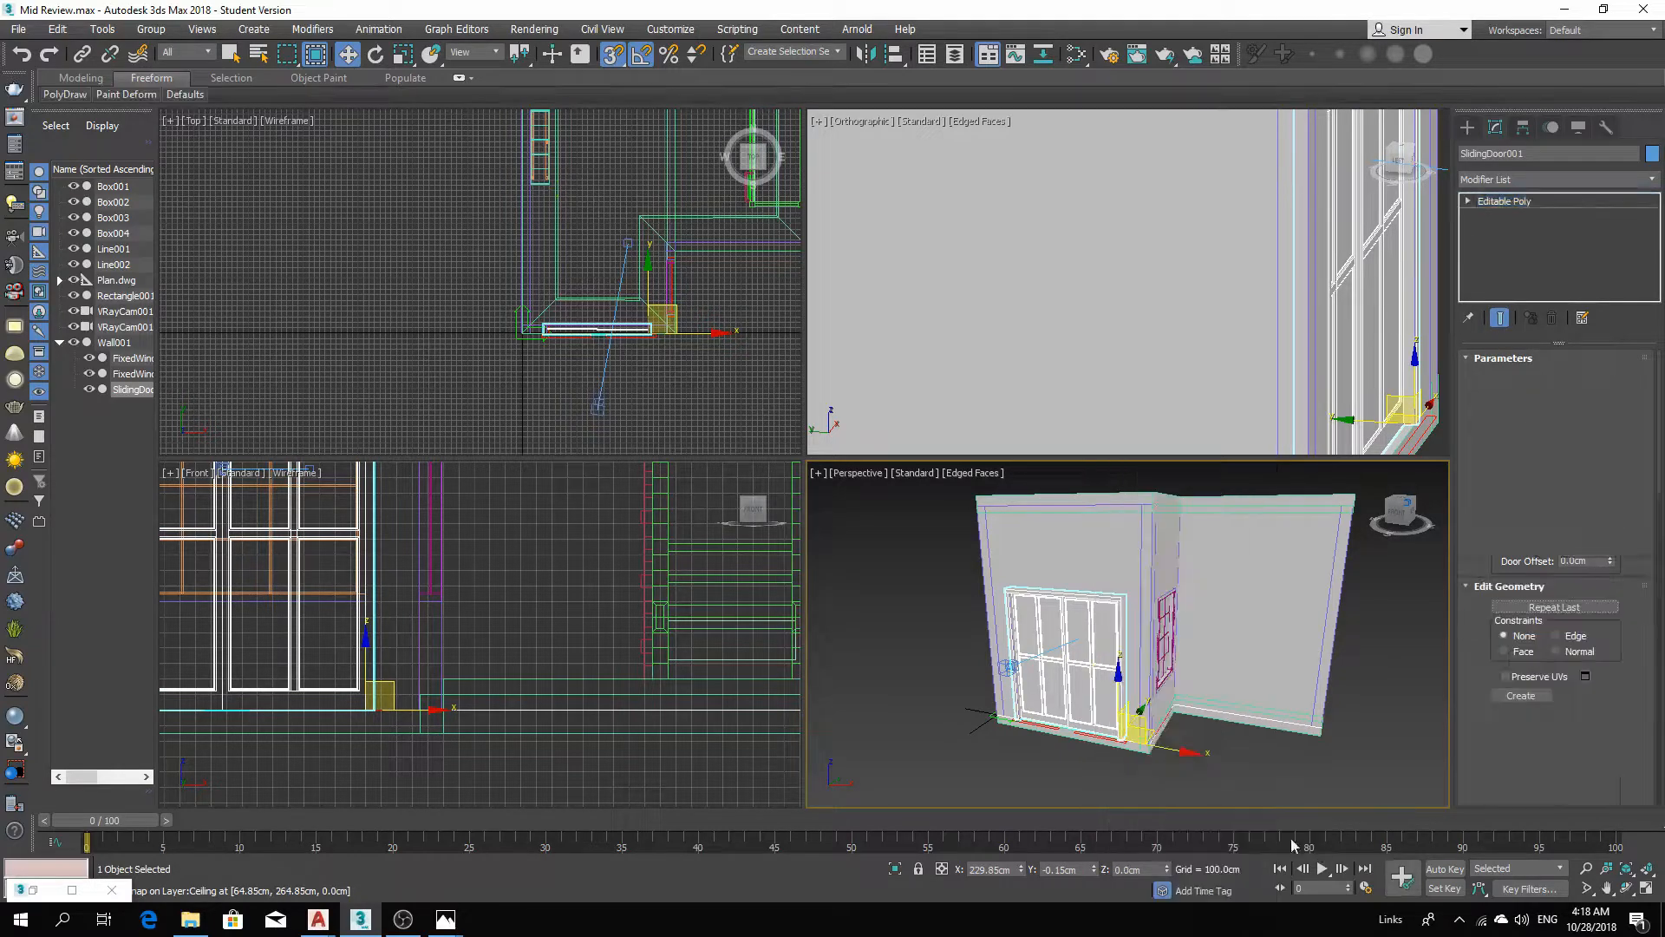
Select the sliding door's glass pane elements and delete them.
left_click(1596, 382)
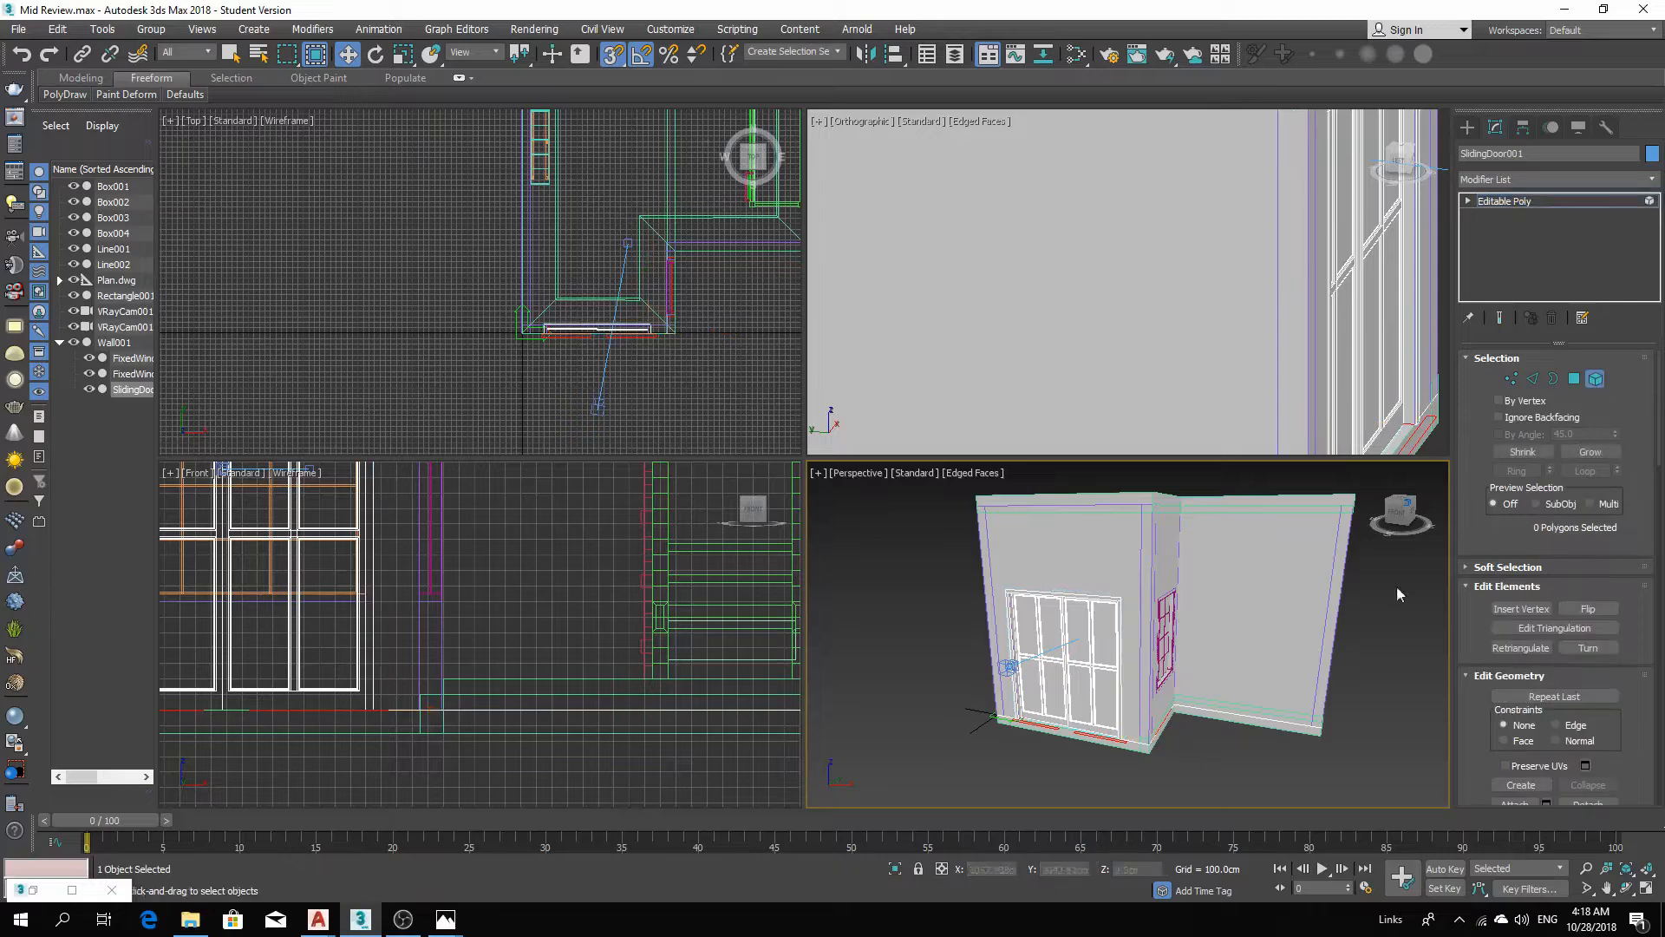
left_click(1105, 632)
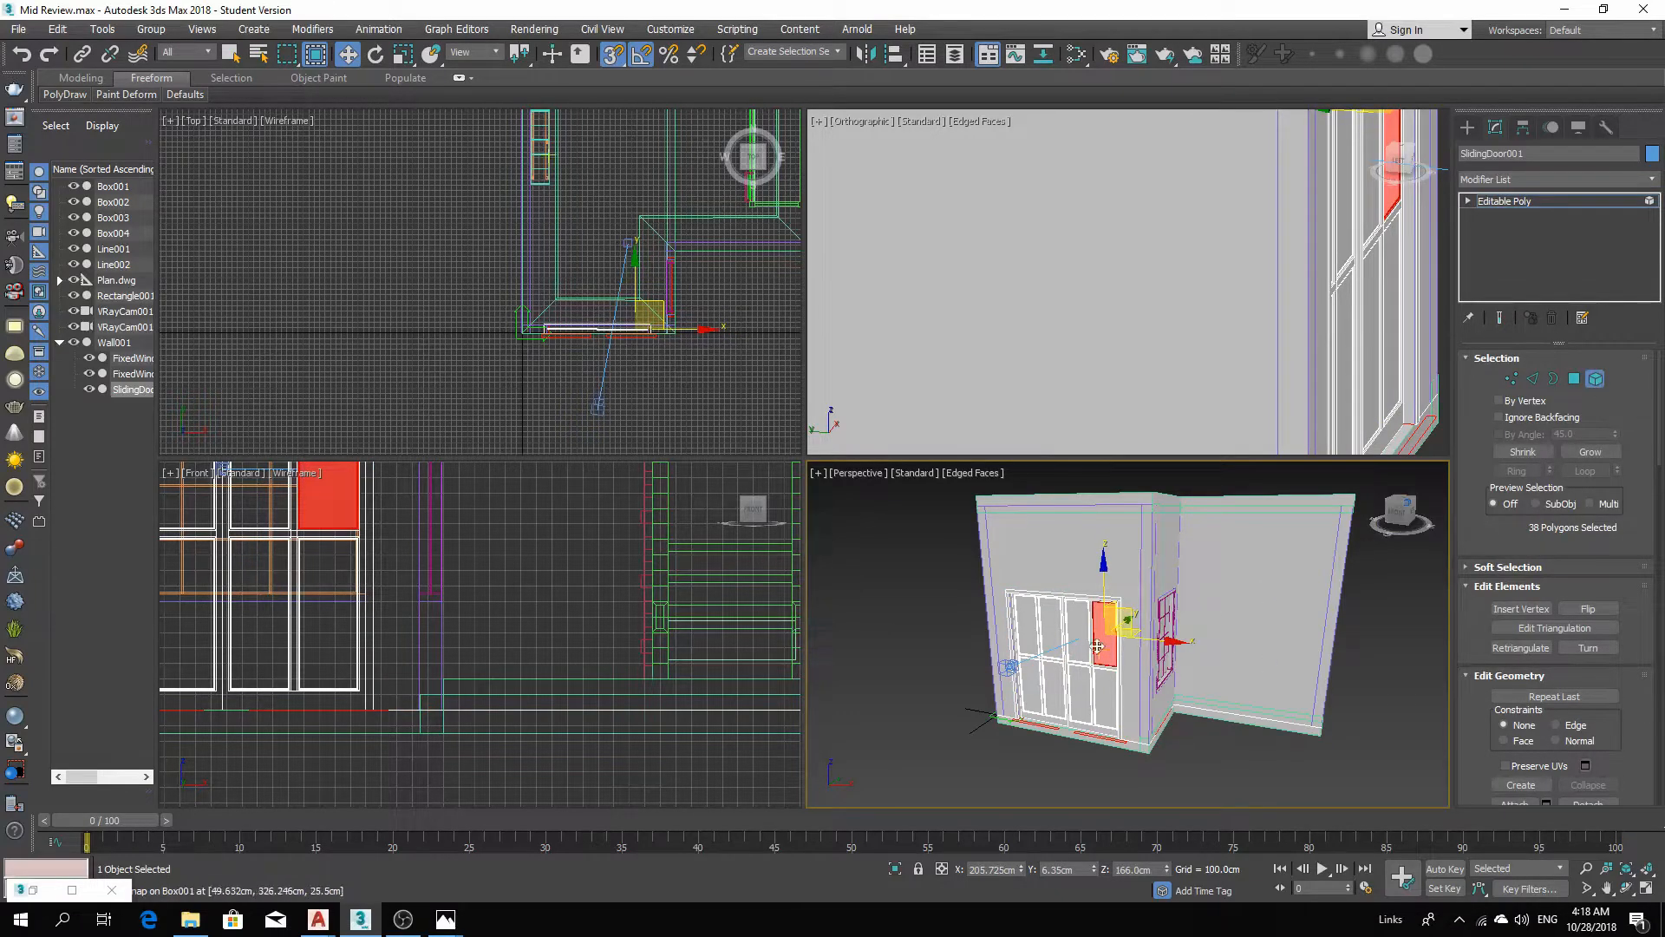
left_click(1078, 624, "ctrl")
left_click(1052, 625, "ctrl")
left_click(1027, 626, "ctrl")
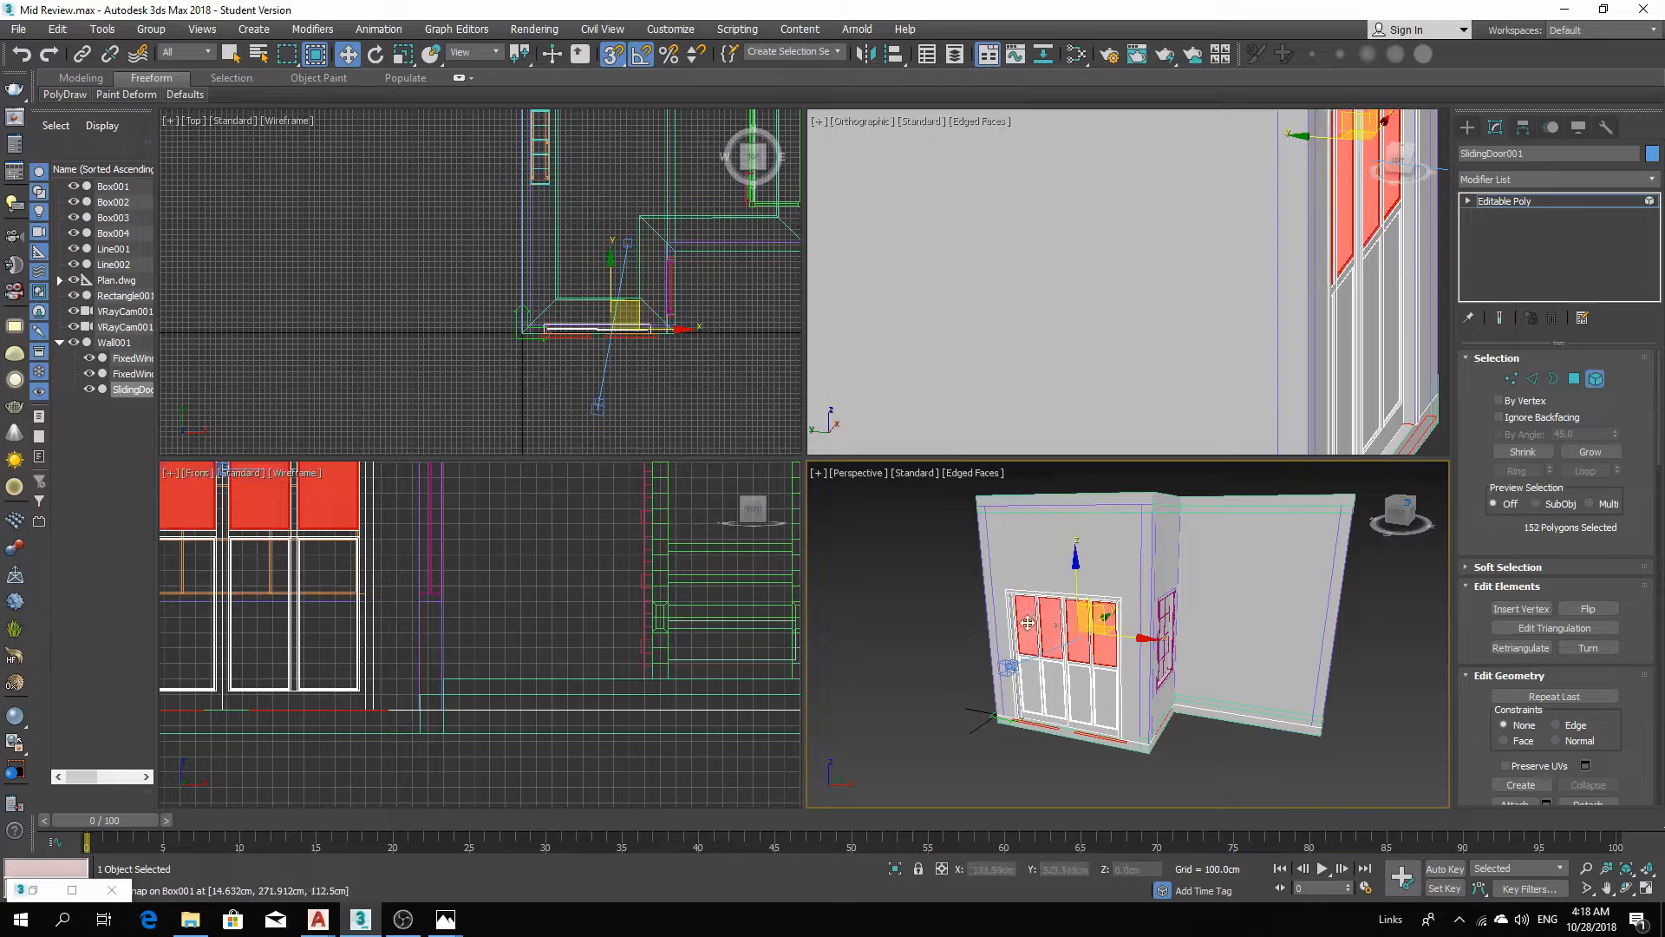
left_click(1034, 677, "ctrl")
left_click(1054, 703, "ctrl")
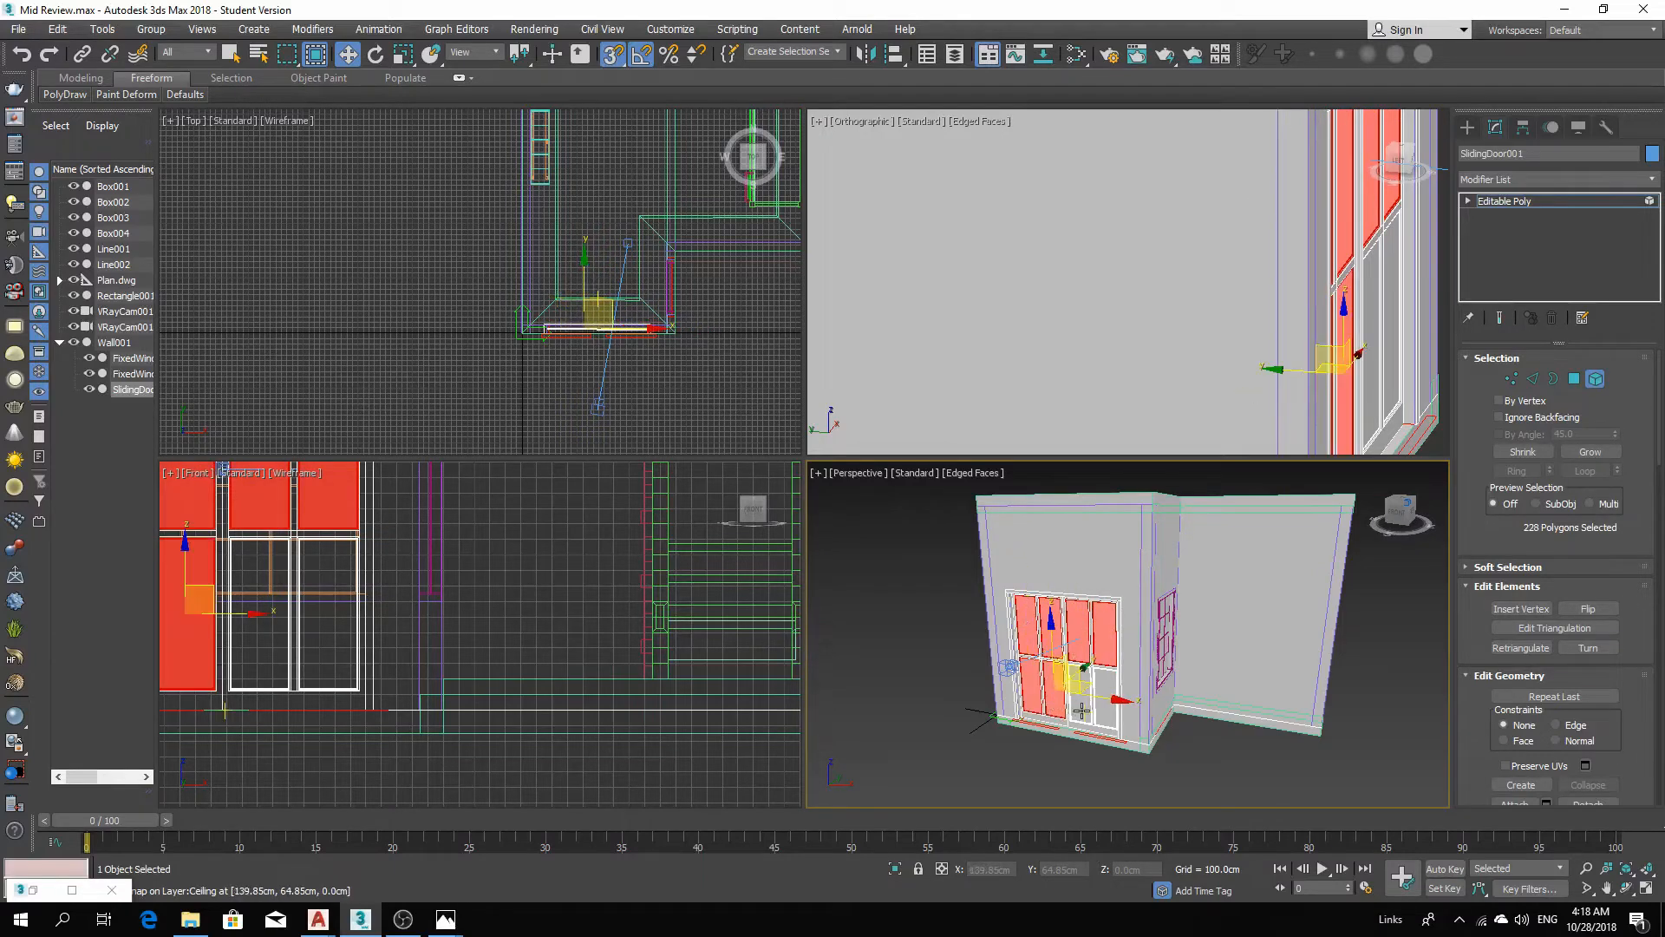
left_click(1082, 709, "ctrl")
left_click(1109, 707, "ctrl")
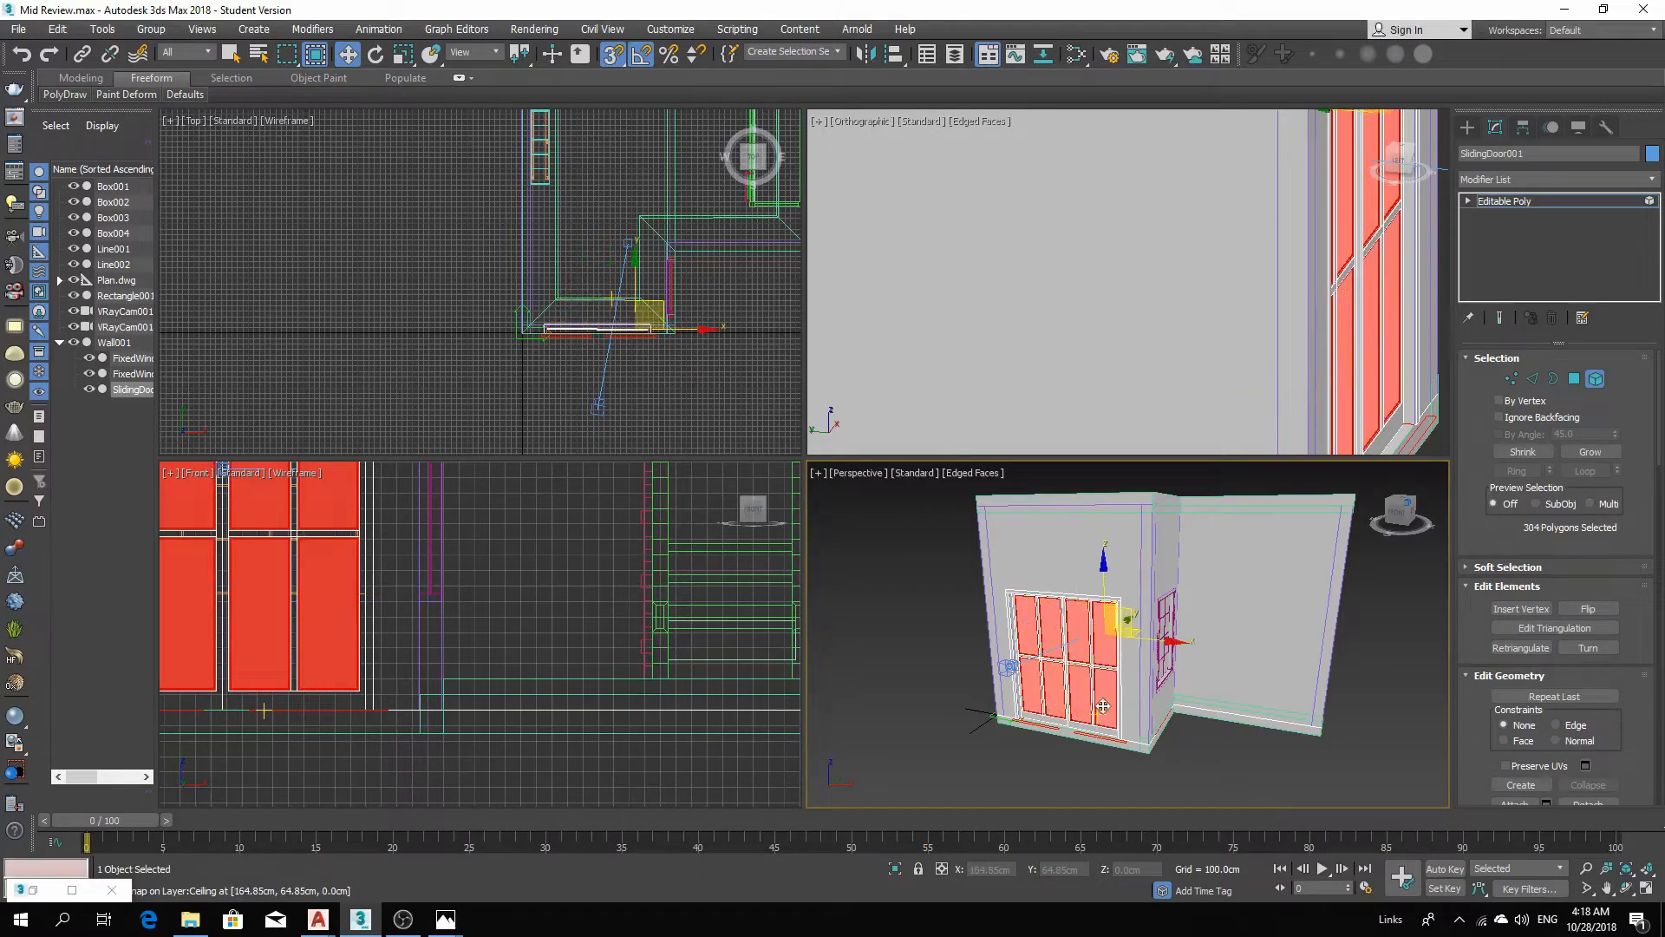
left_click(1038, 769)
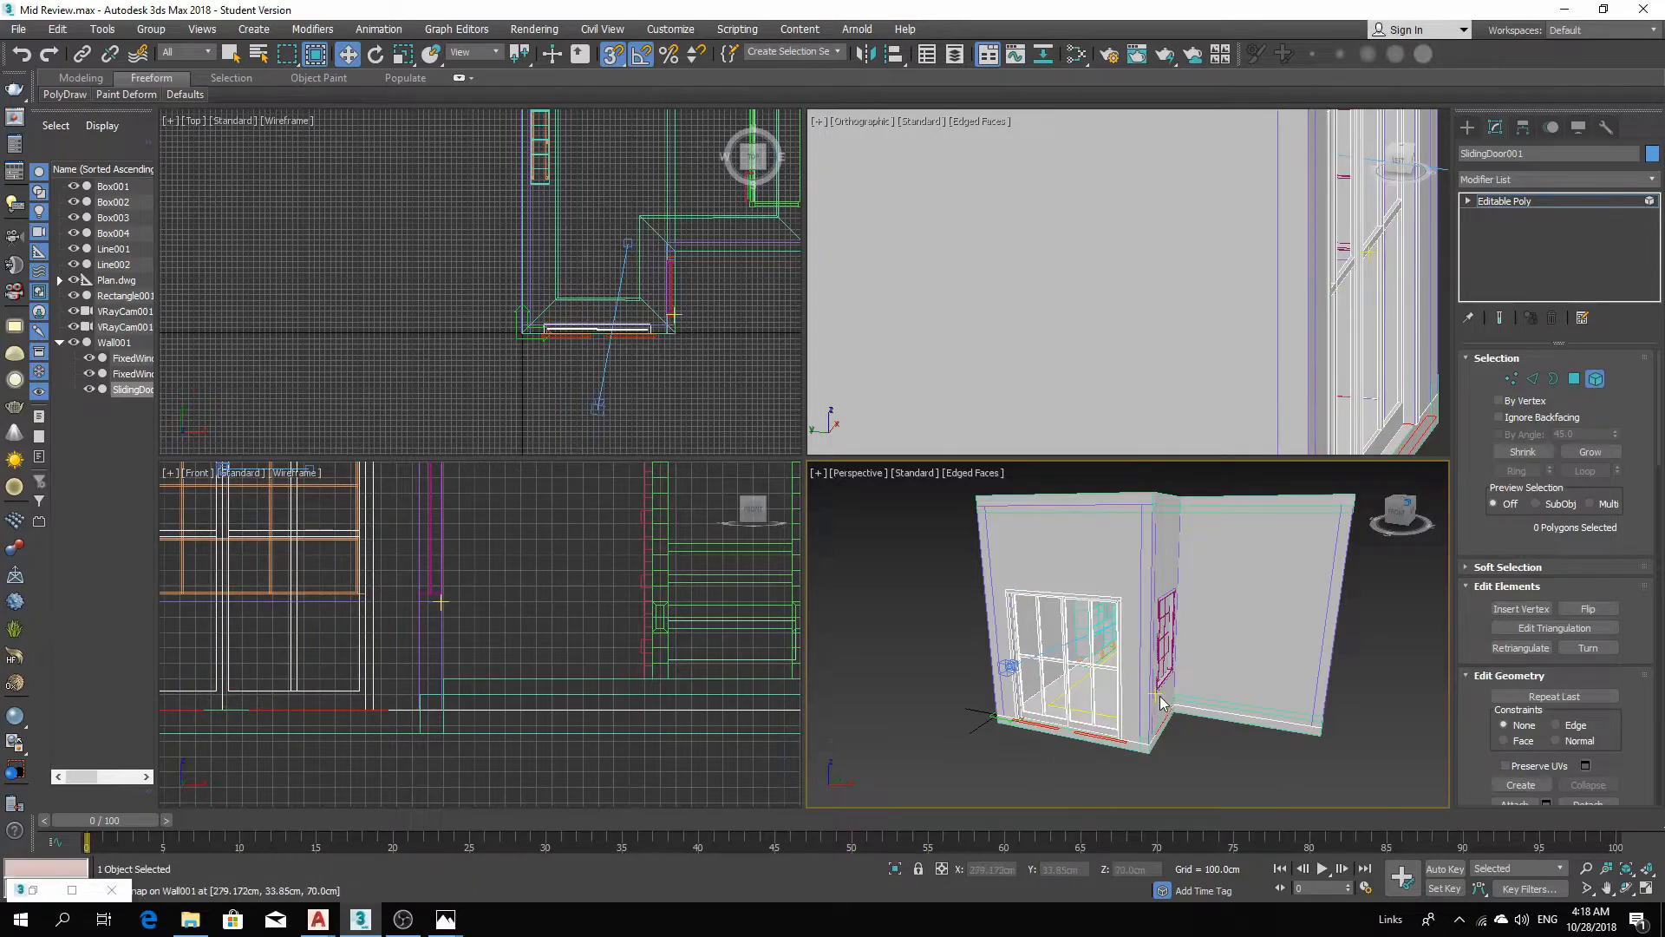
Select the fixed window on the side wall and convert it to an Editable Poly.
scroll(1071, 676, "up", 3)
middle_click_drag(1065, 729, 1217, 707, "alt")
scroll(1219, 705, "up", 2)
left_click(1600, 384)
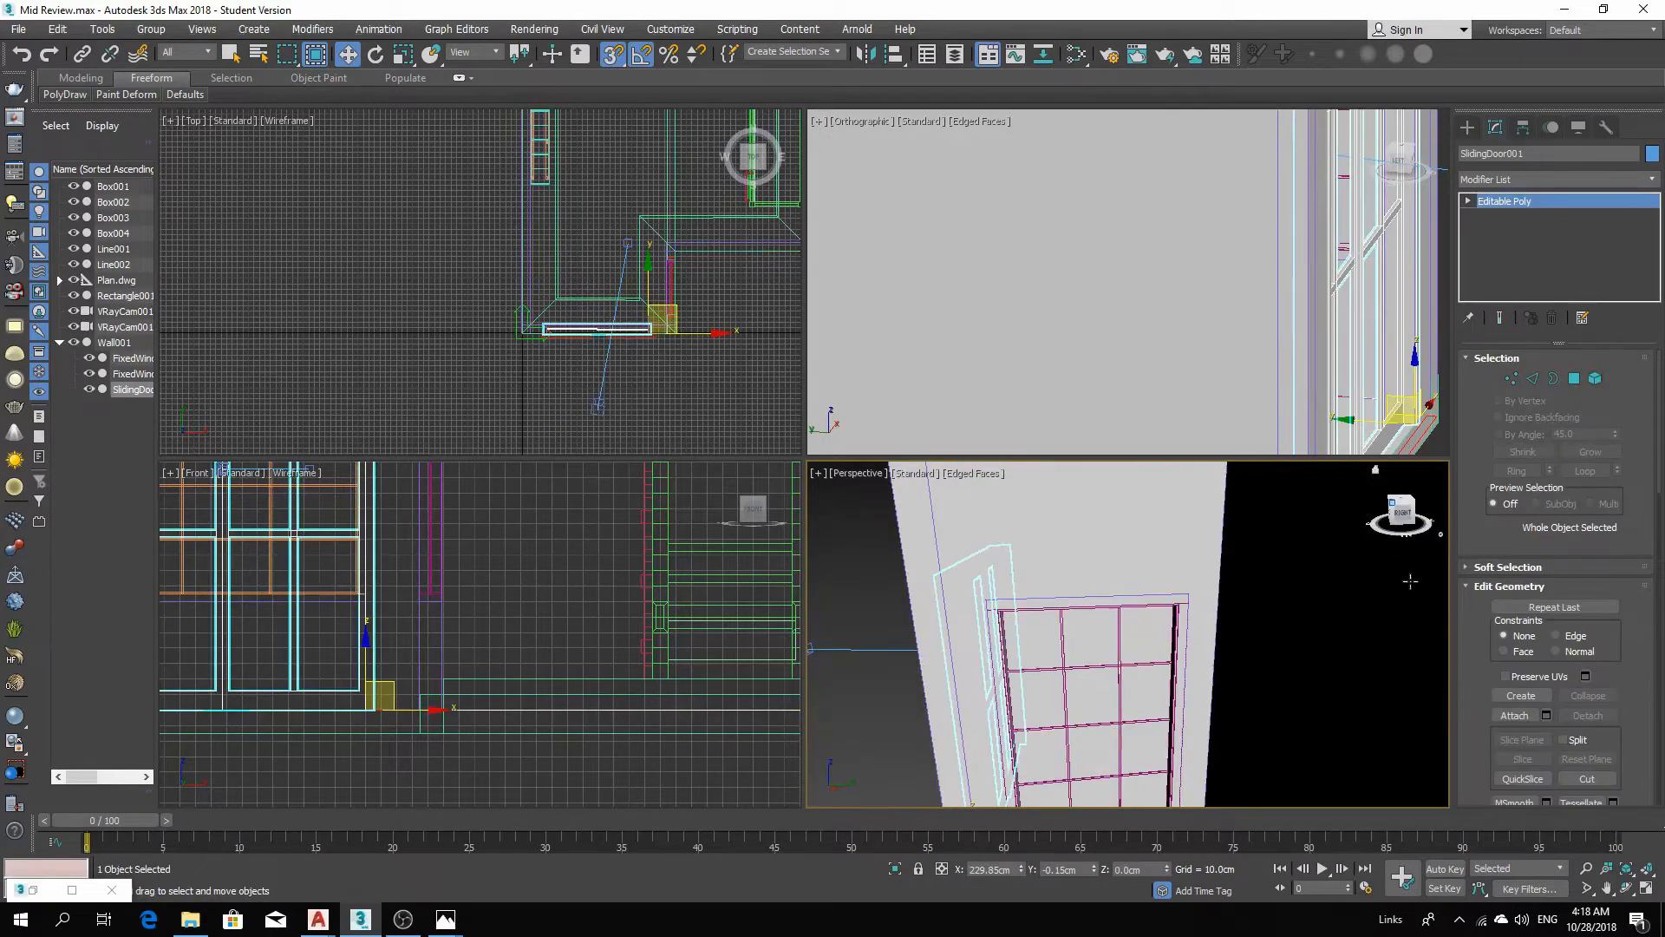
left_click(1121, 602)
scroll(1121, 607, "down", 2)
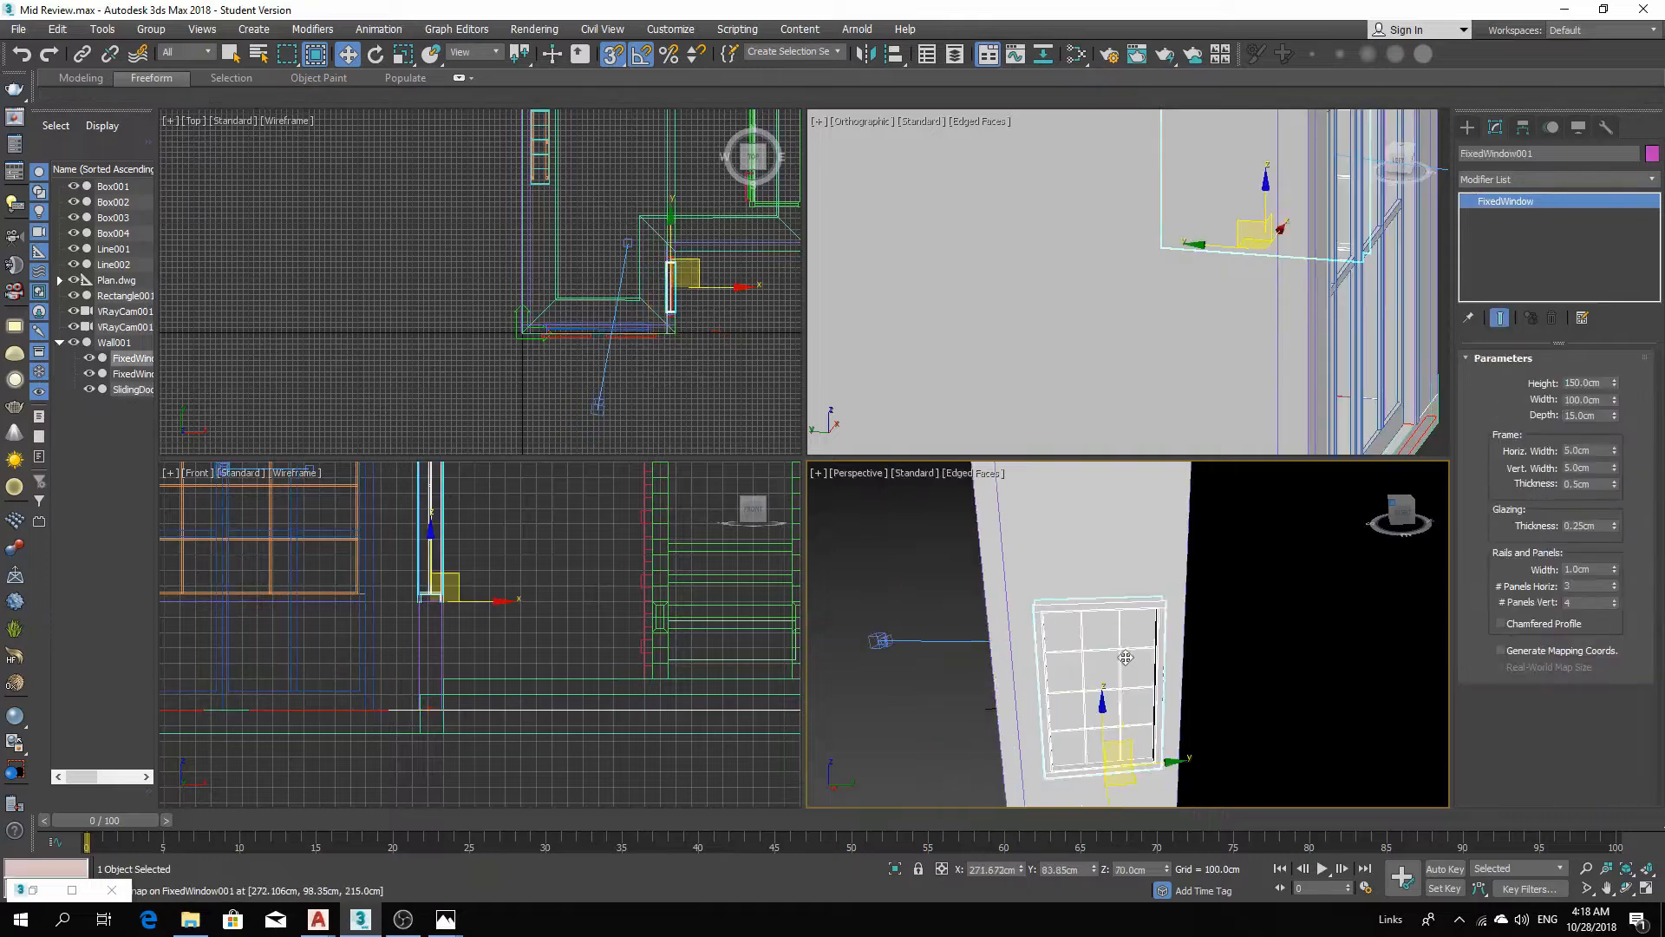
right_click(1124, 640)
mouse_move(1258, 819)
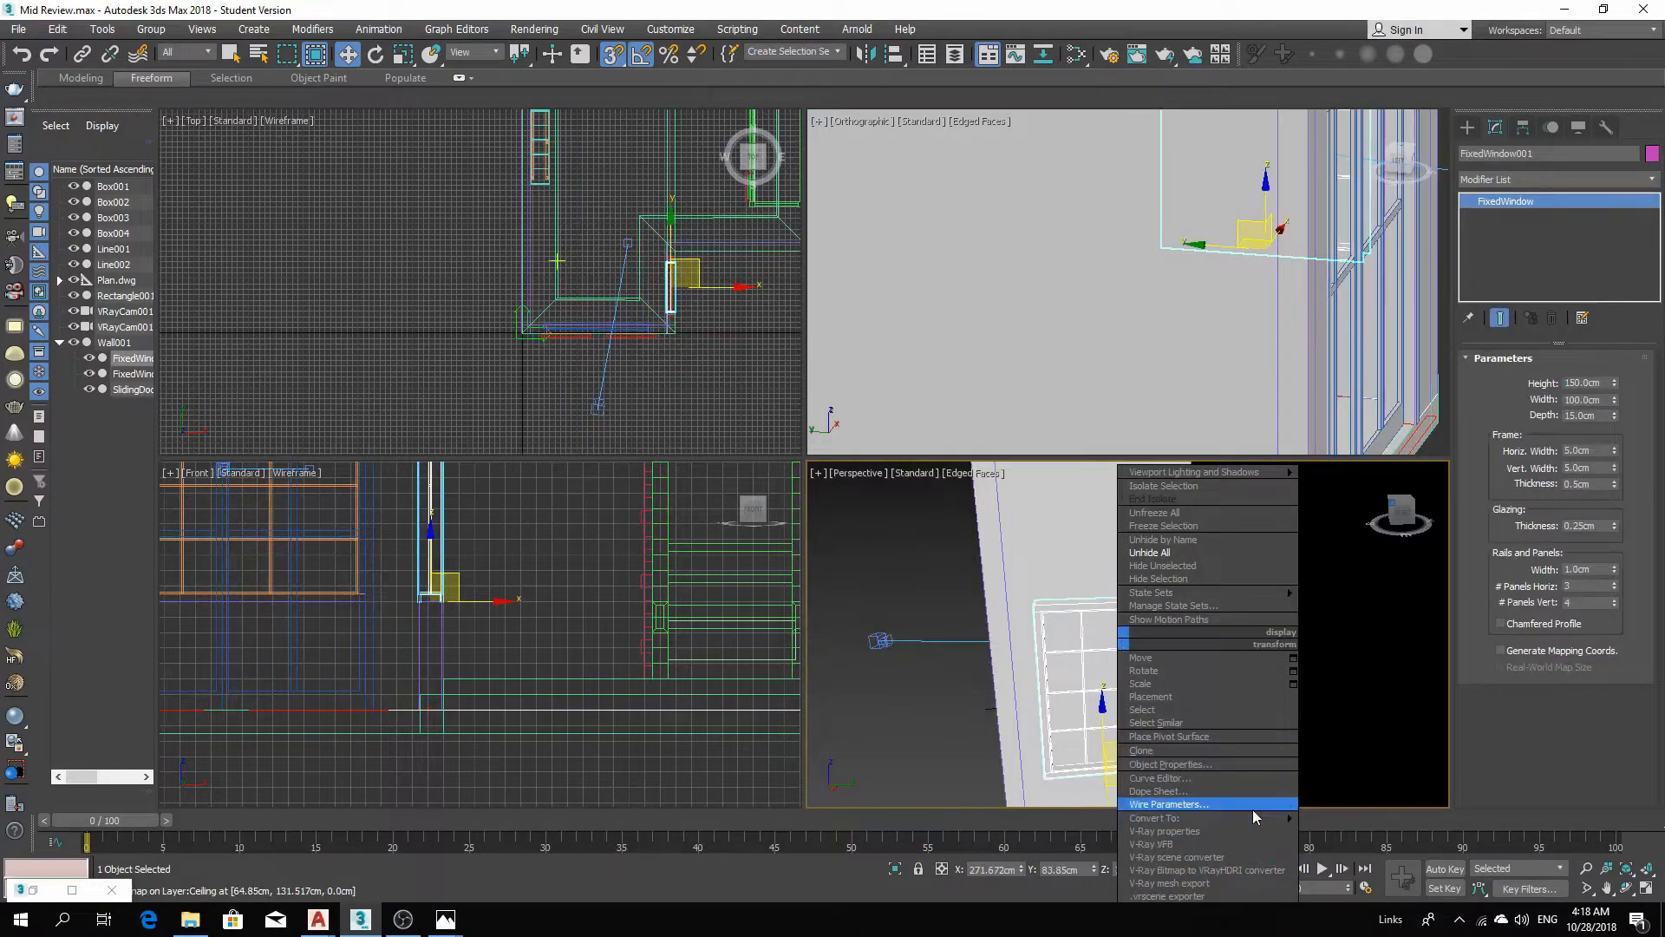
left_click(1358, 831)
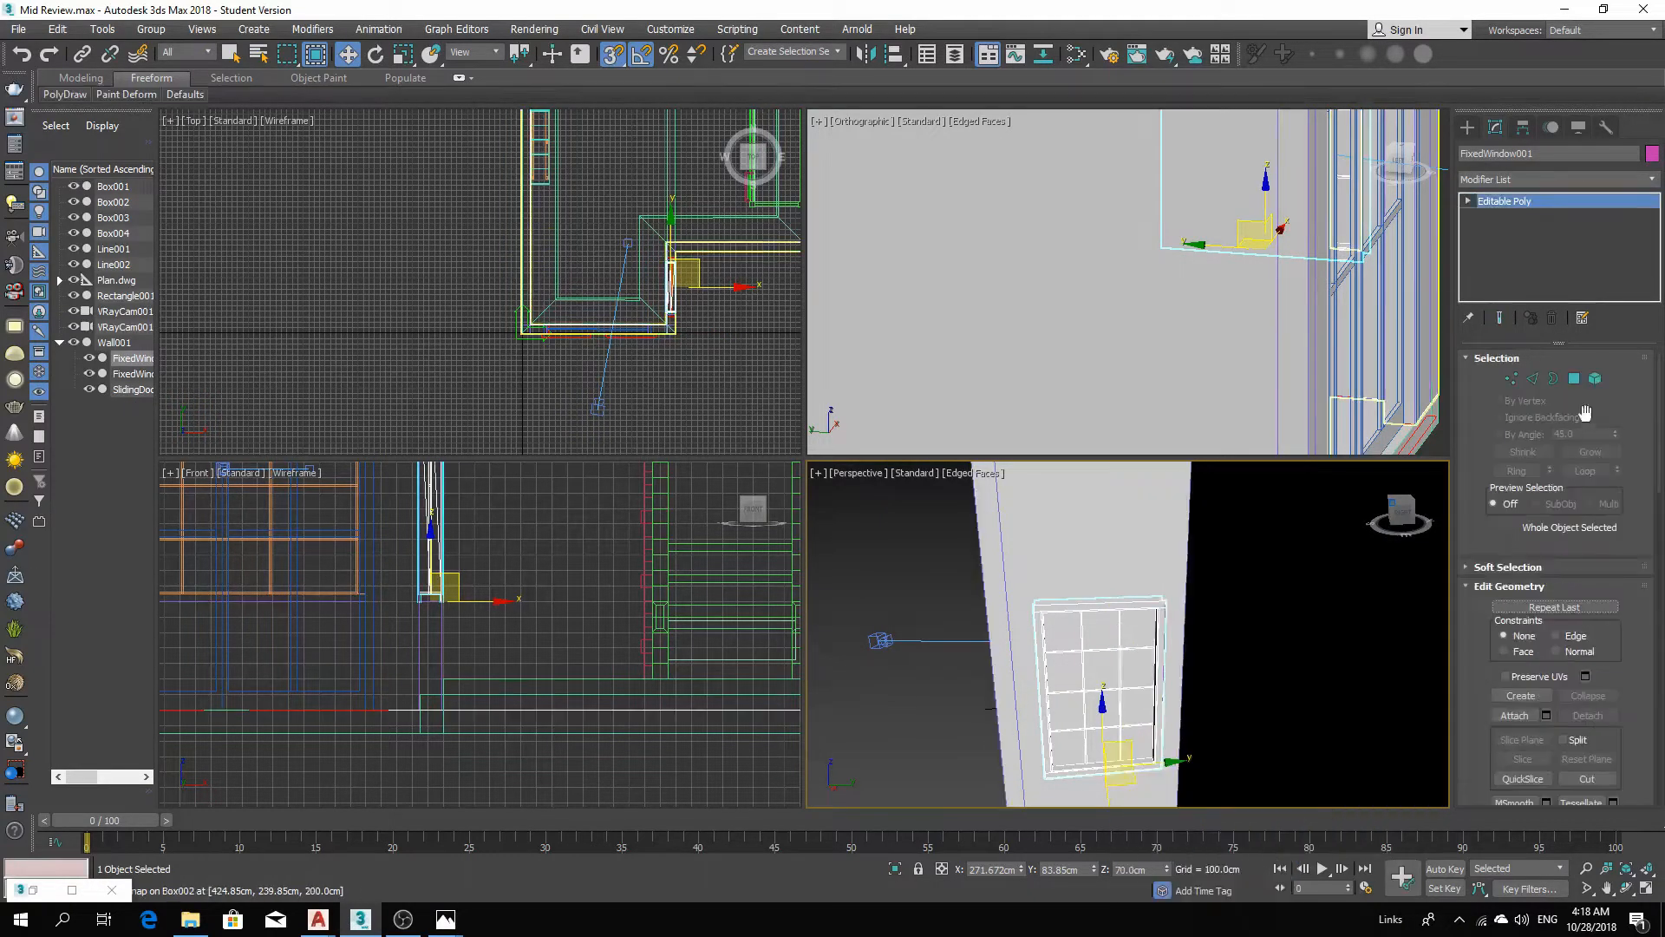
Select the side window's glass element and delete it.
left_click(1137, 637)
key("Delete")
scroll(1141, 646, "down", 5)
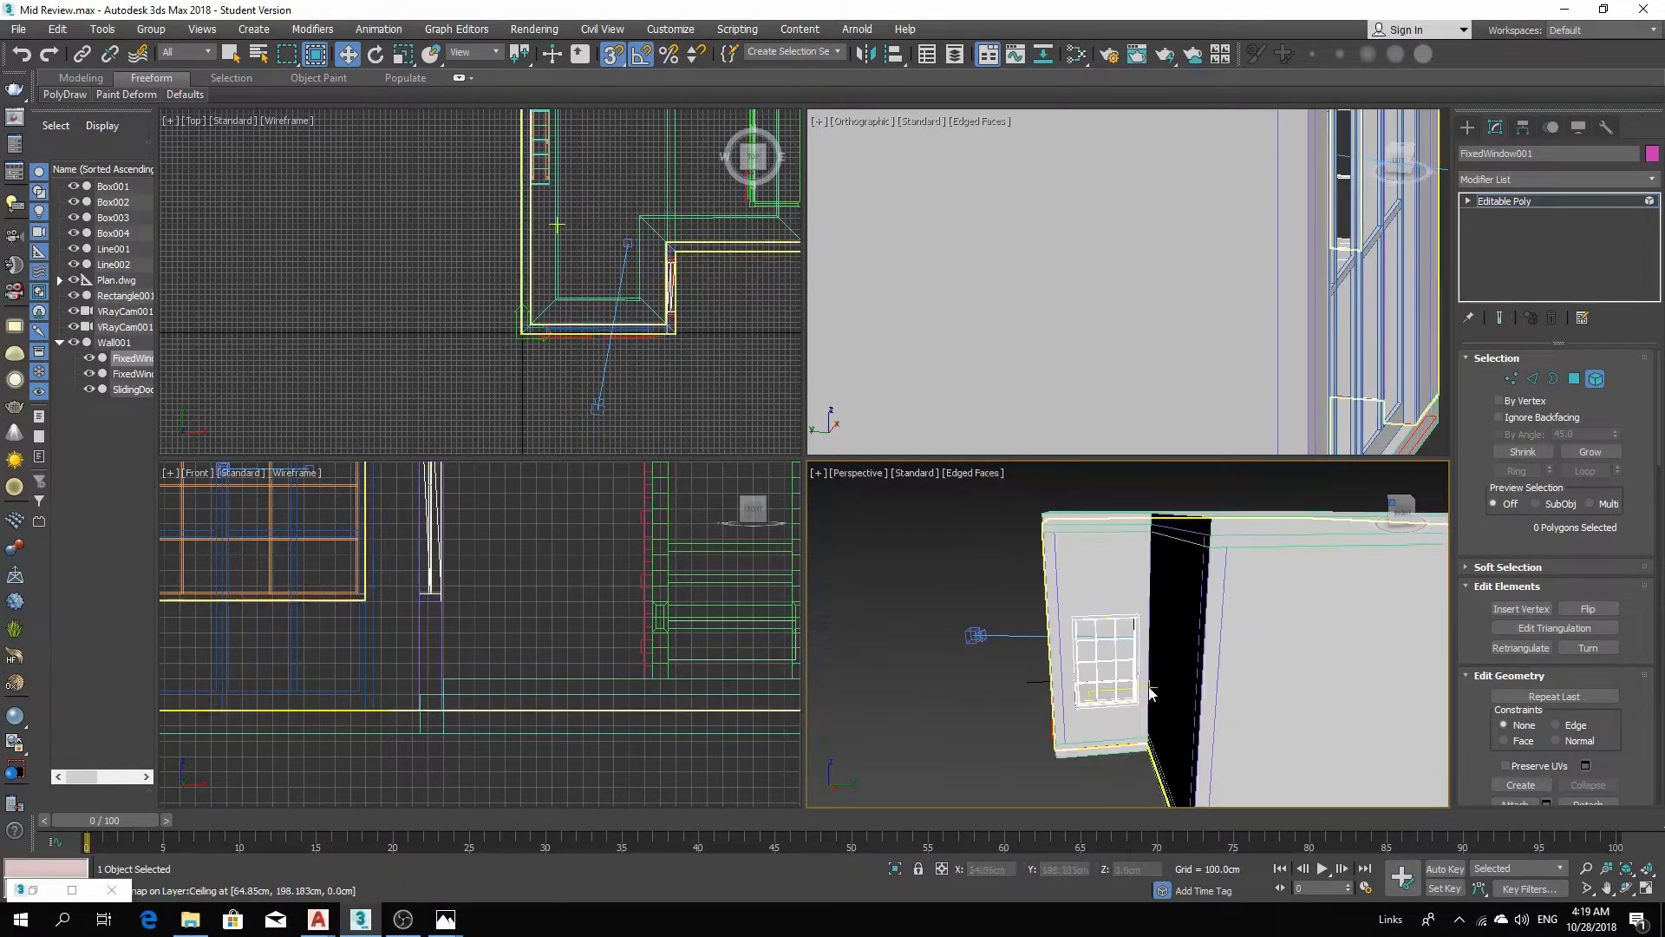
Select the fixed window on the rear wall and convert it to an Editable Poly.
middle_click_drag(1299, 716, 1245, 643, "alt")
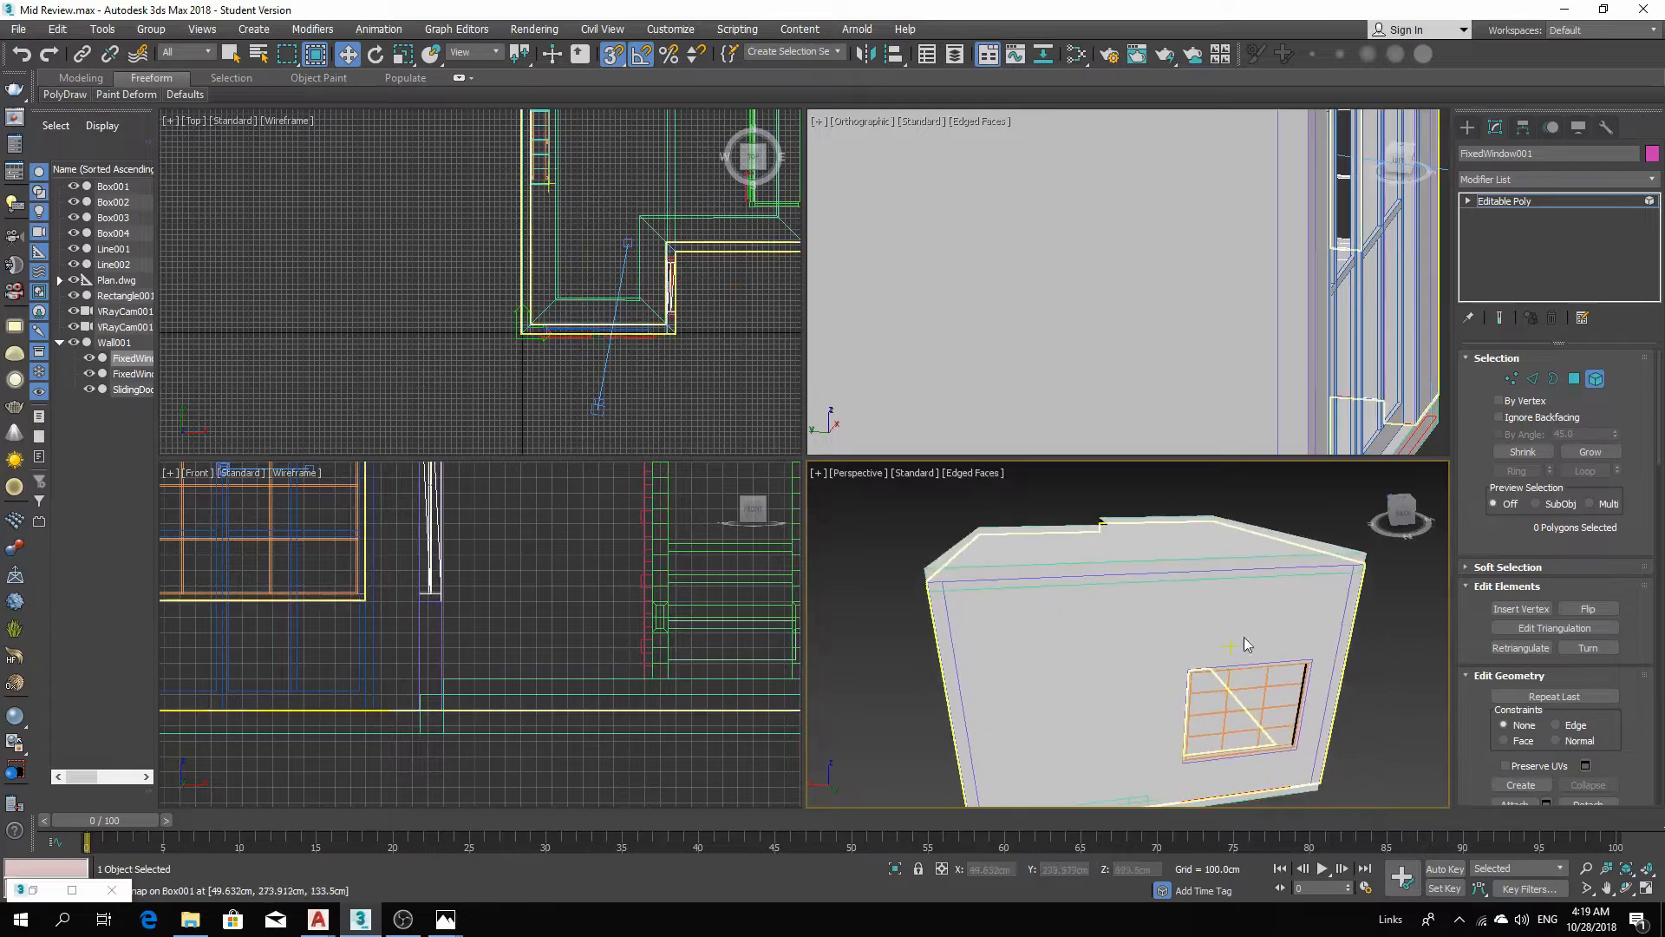
left_click(1600, 383)
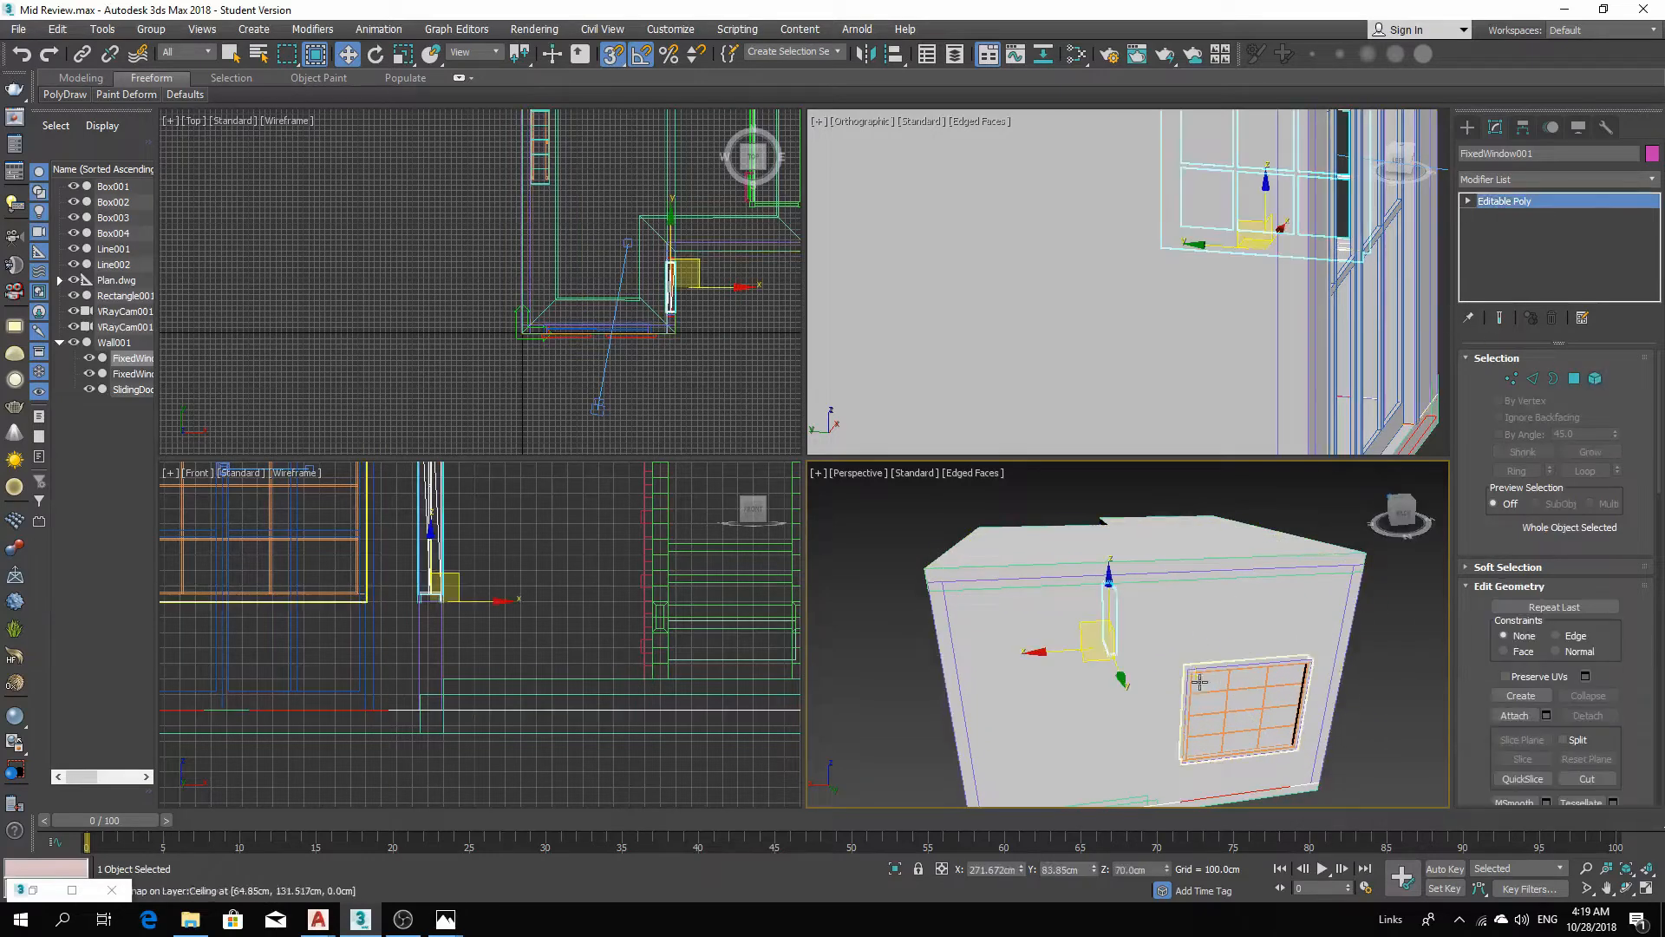
left_click(1230, 683)
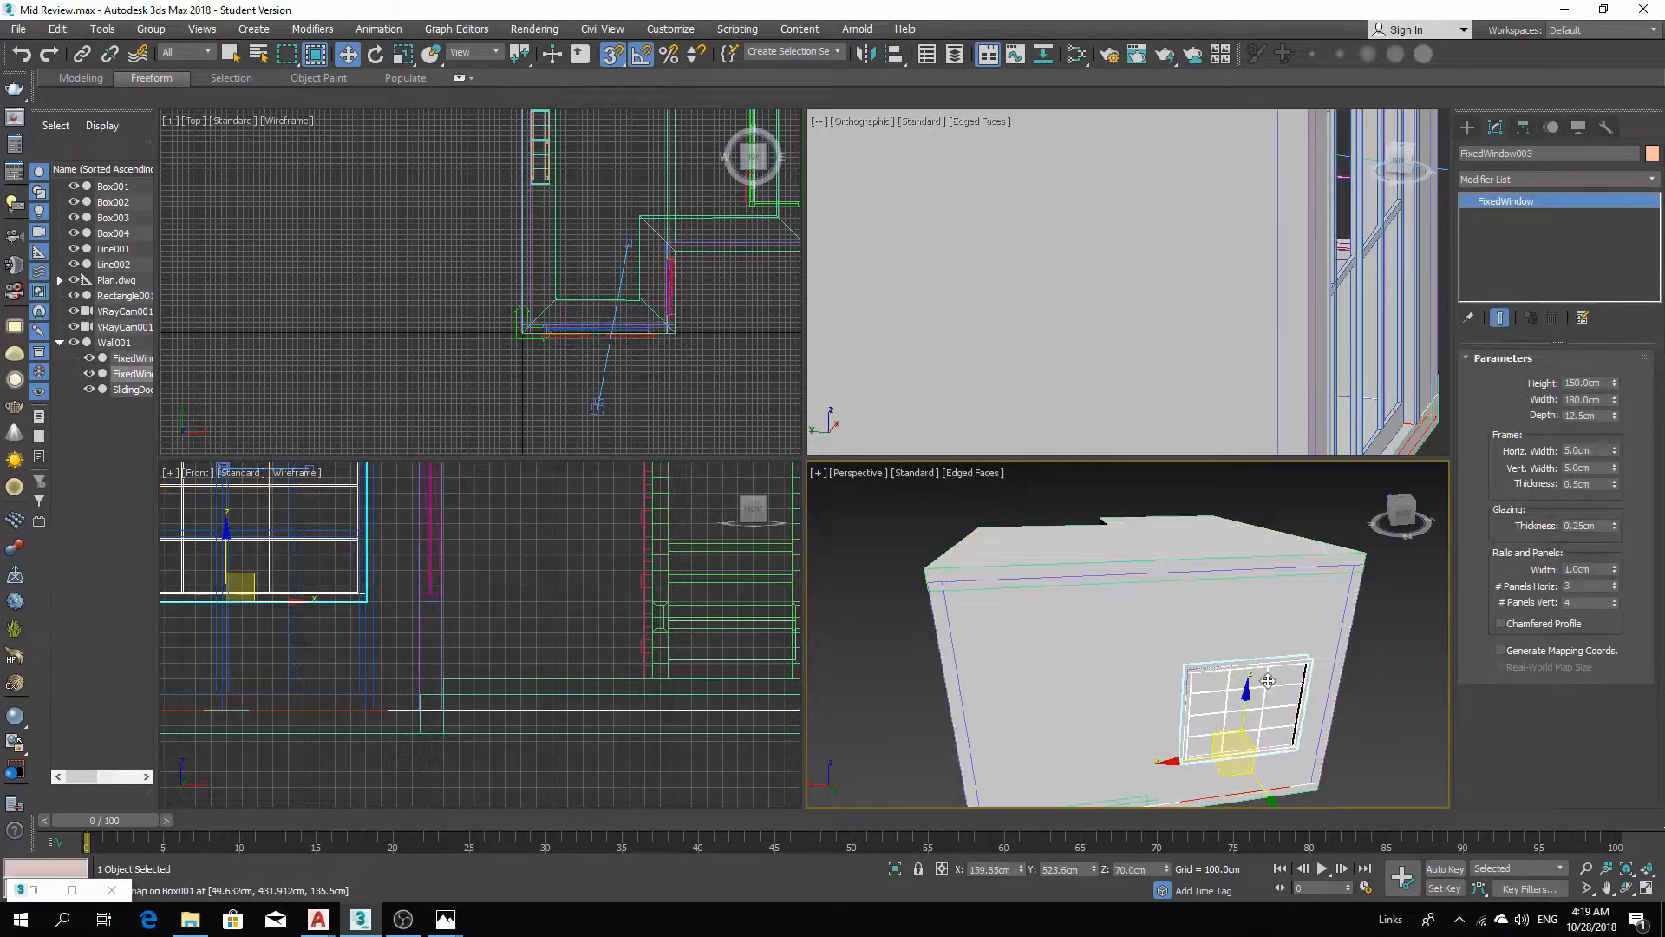
right_click(1266, 638)
mouse_move(1377, 819)
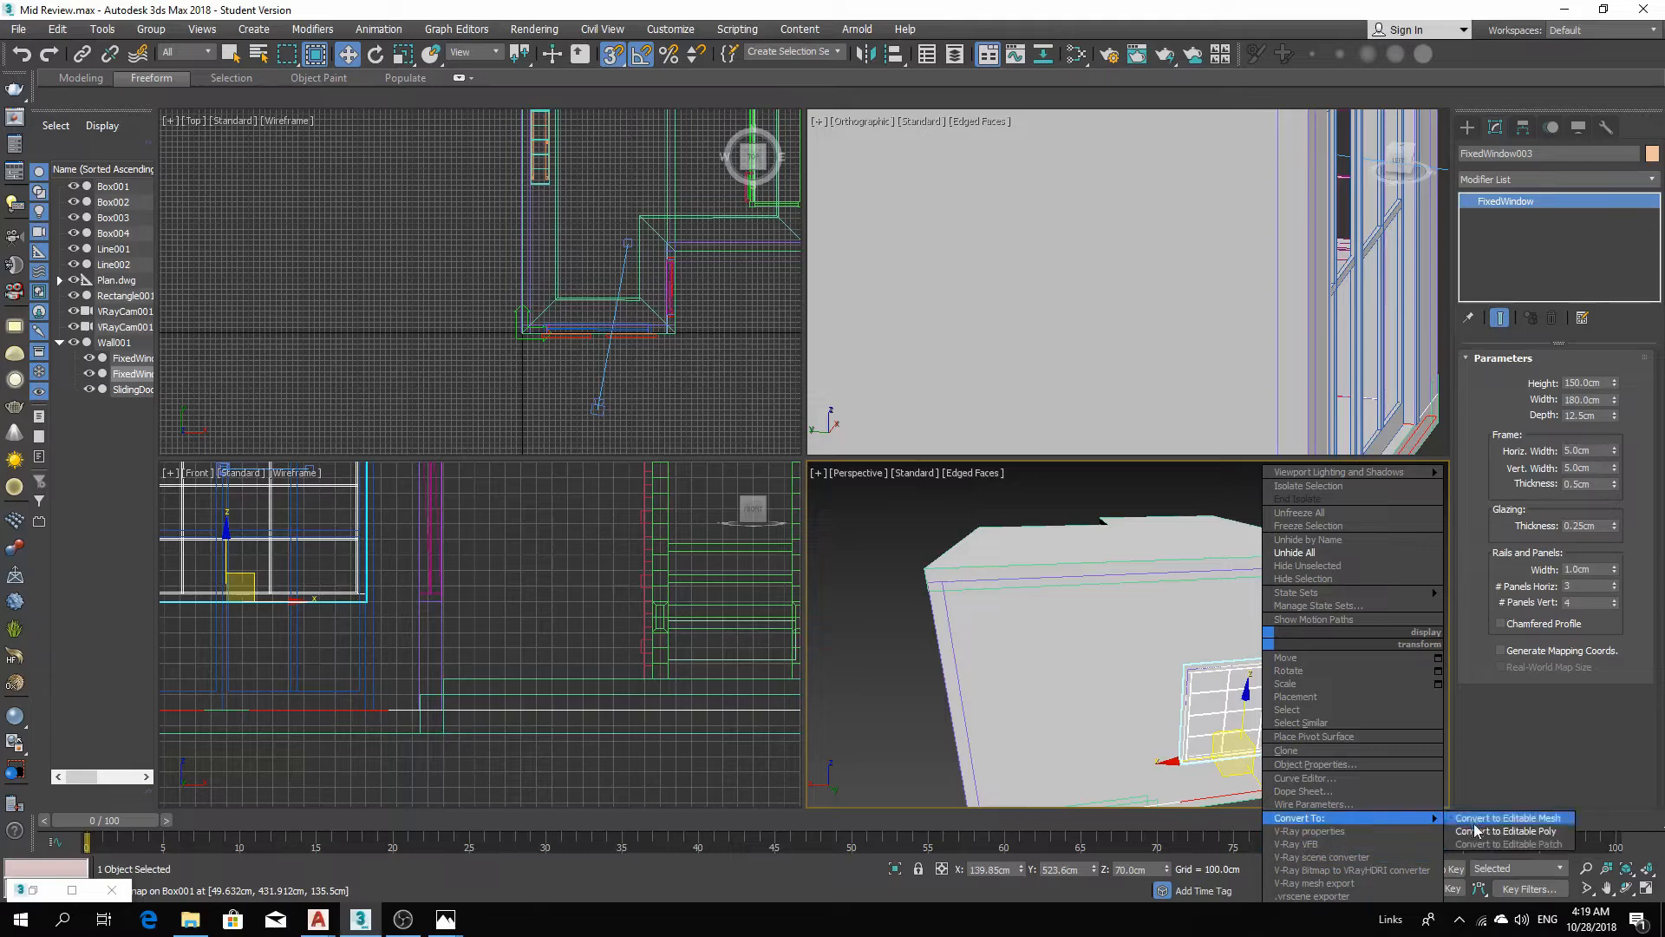
left_click(1506, 831)
Select the rear window's glass element and delete it.
left_click(1594, 379)
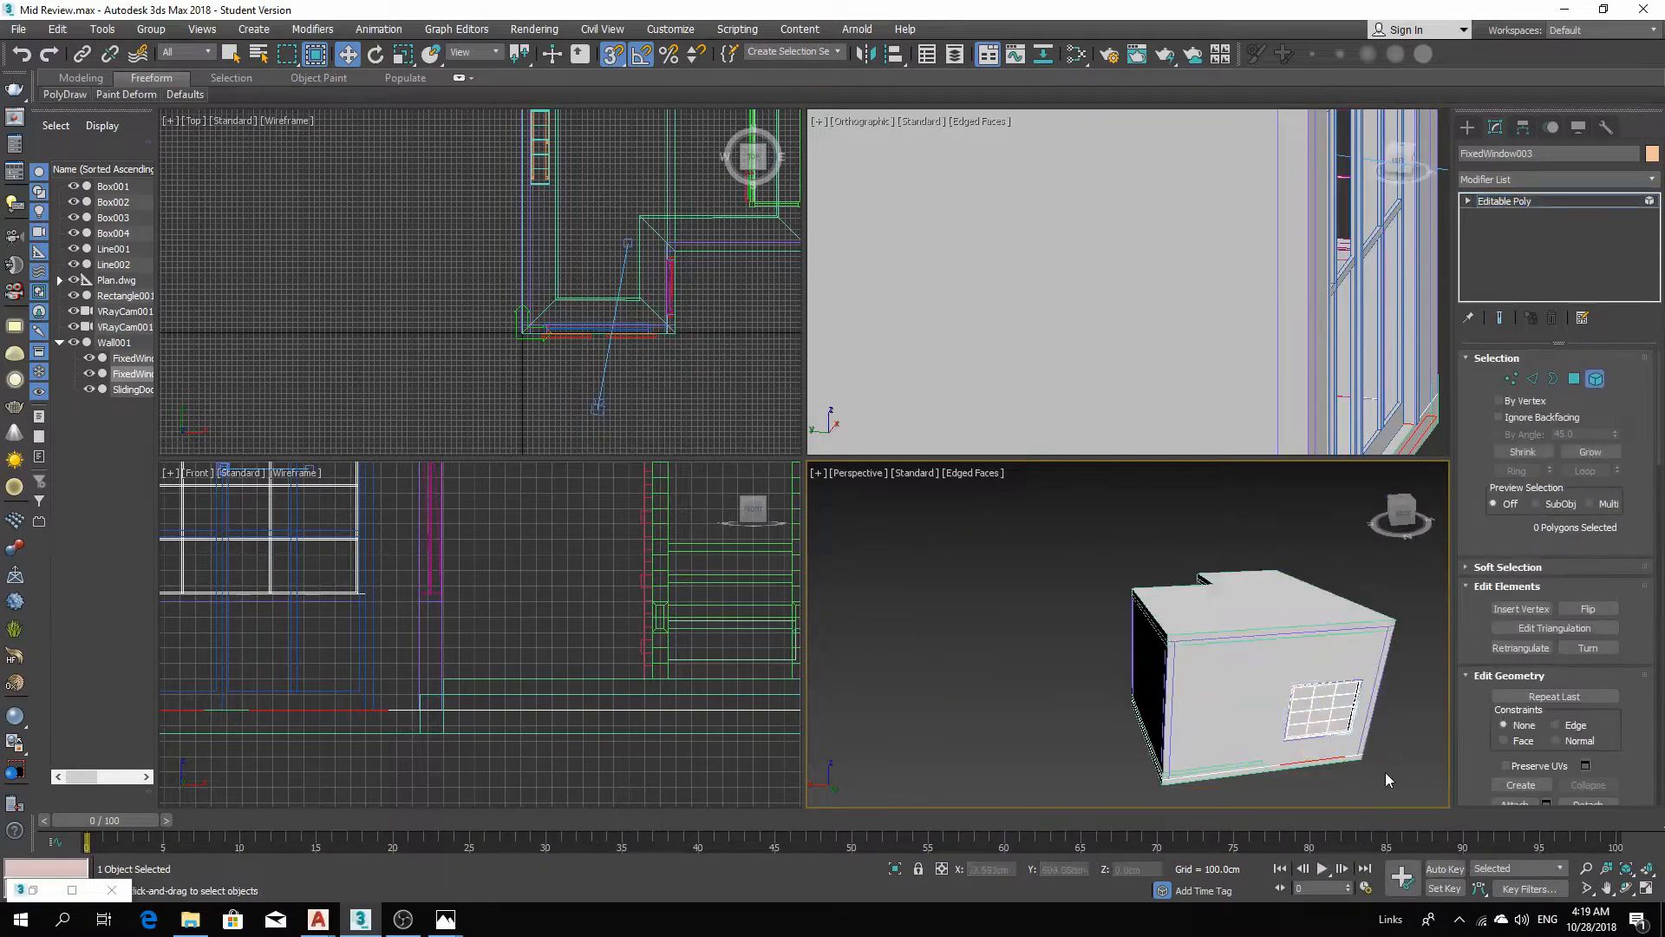
left_click(1343, 699)
key("Delete")
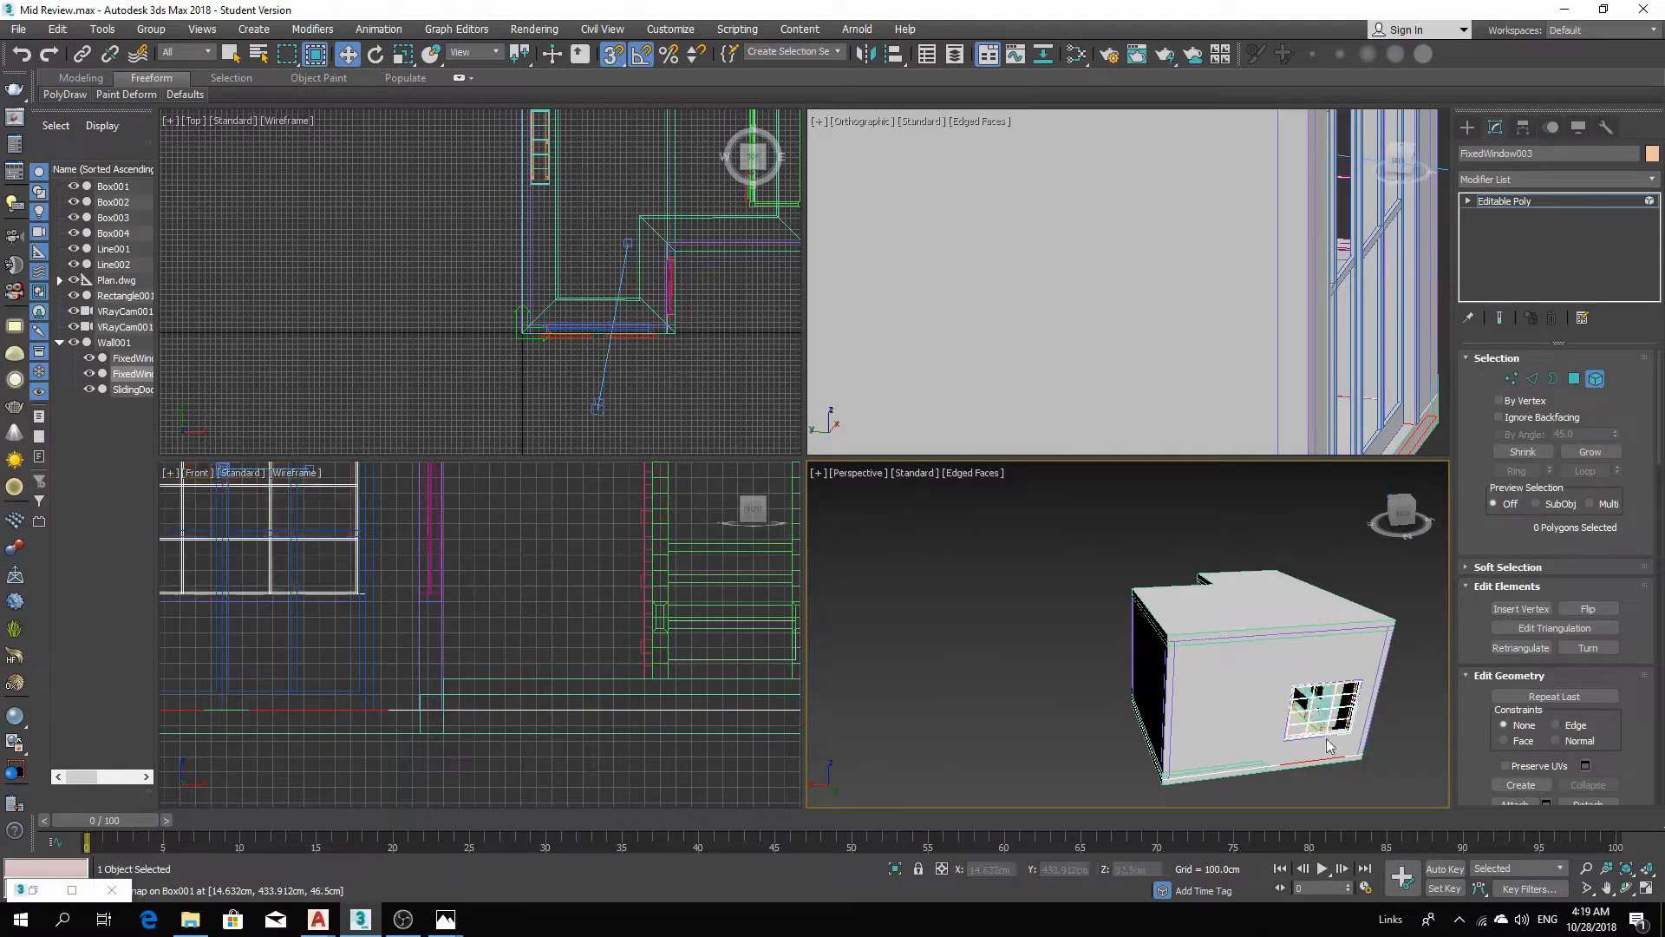
Inspect the building from around and switch the perspective viewport to the VRay camera view.
middle_click_drag(1330, 753, 1322, 710, "alt")
scroll(1260, 725, "up", 3)
scroll(999, 712, "down", 5)
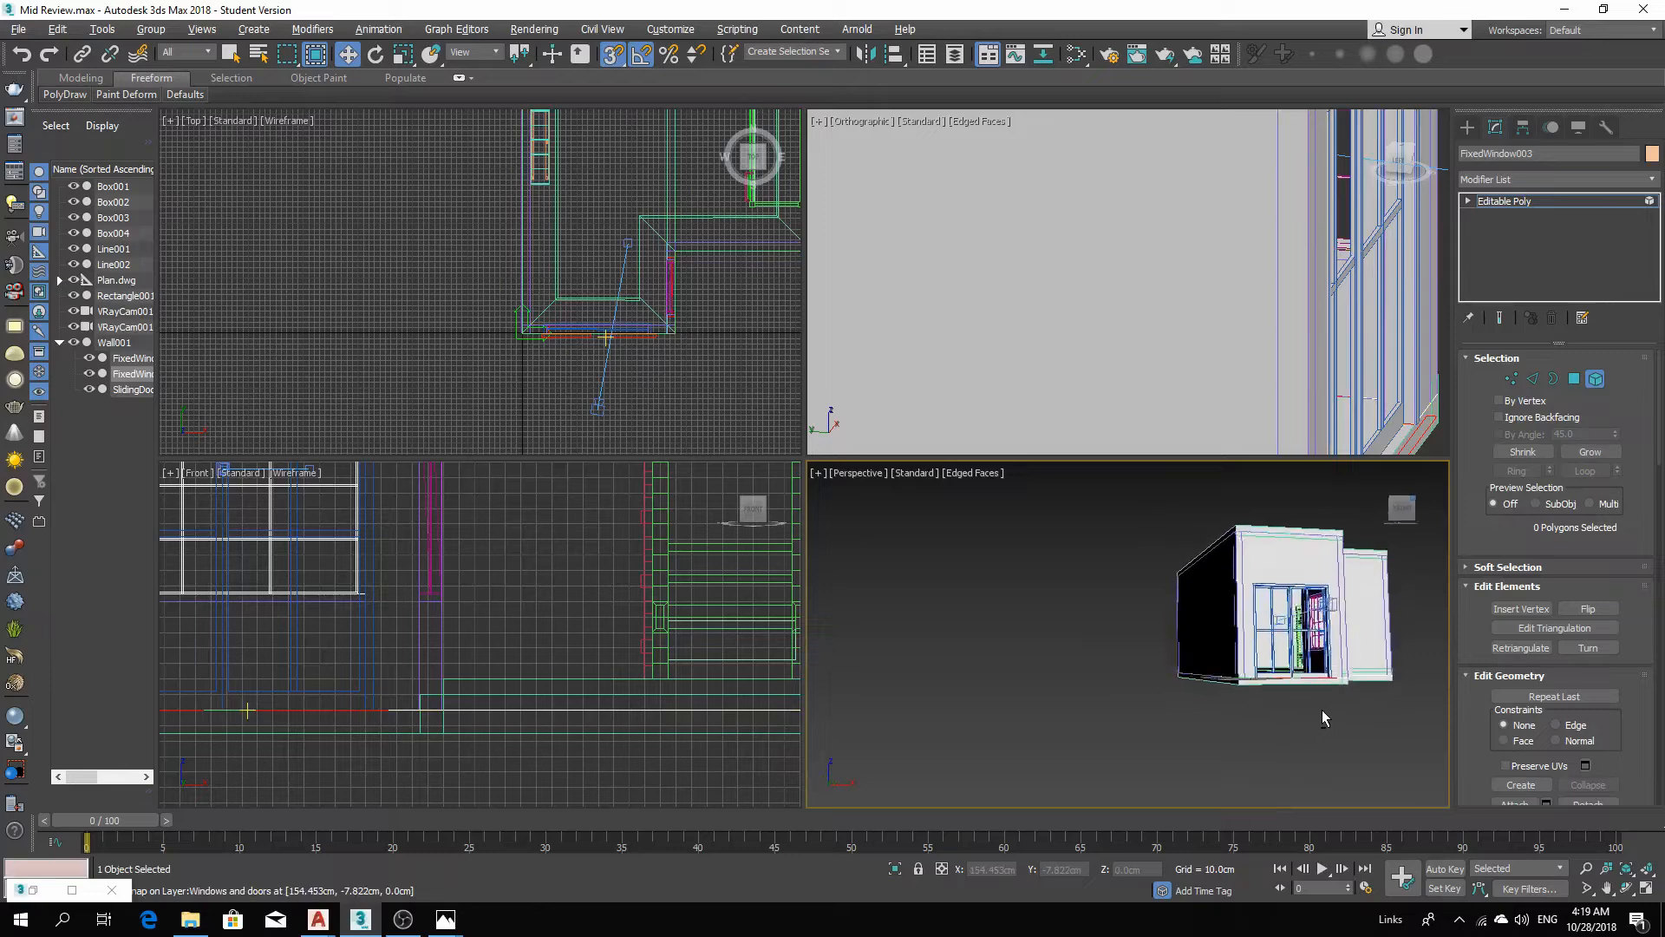
scroll(1327, 710, "up", 8)
scroll(1324, 699, "down", 6)
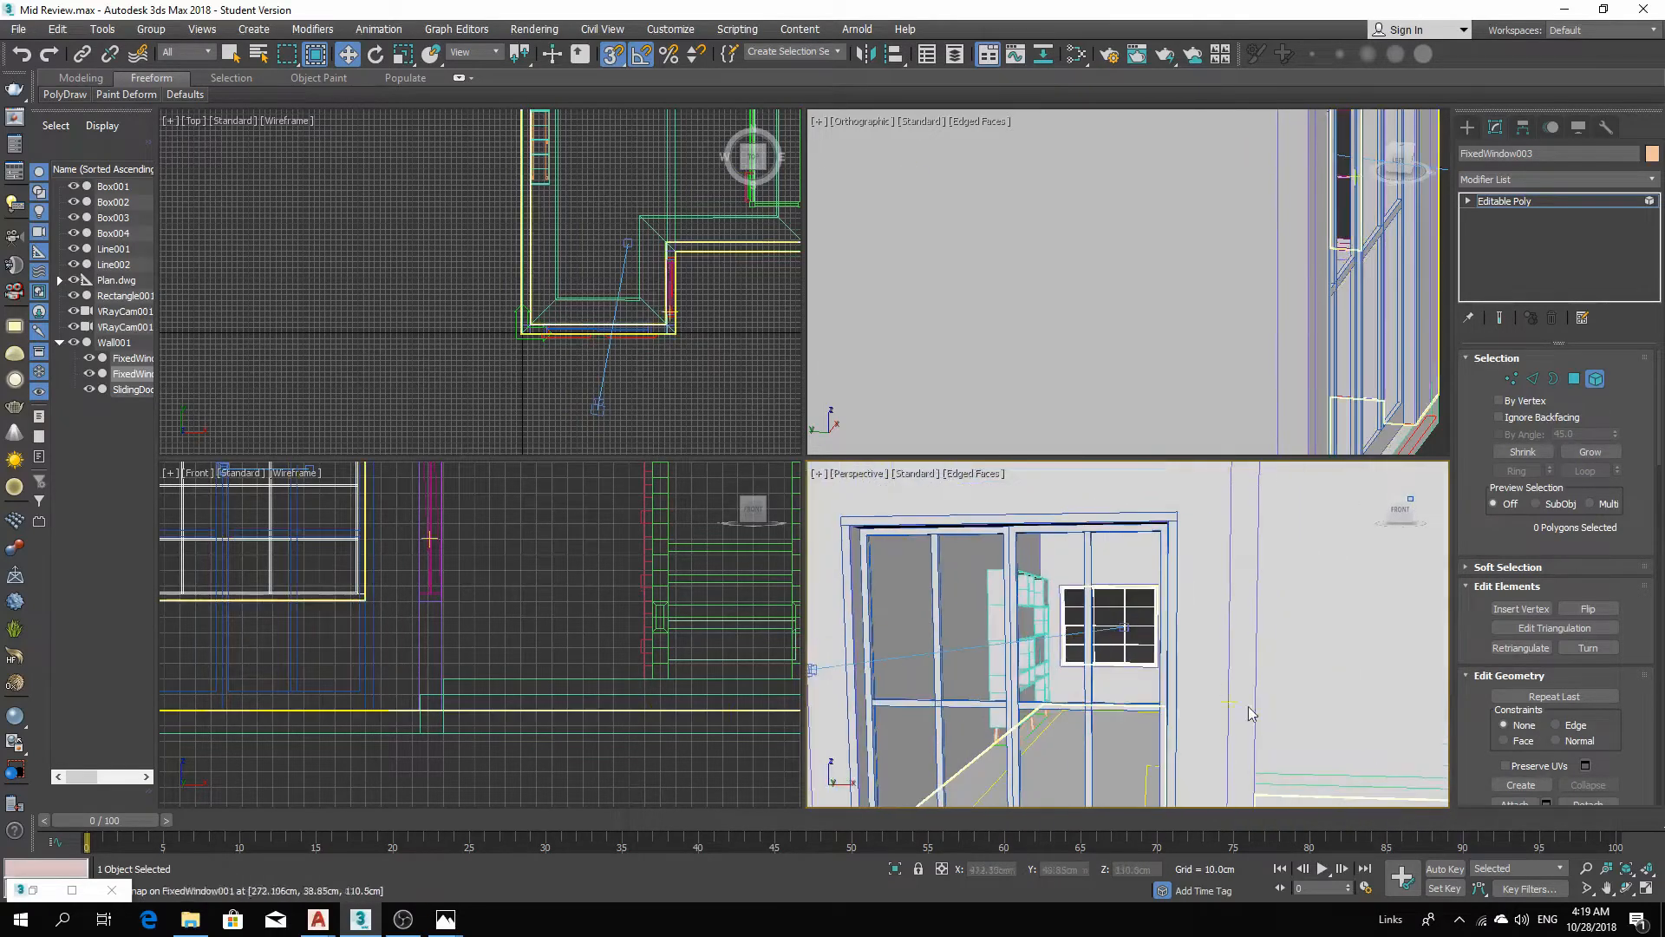
scroll(1305, 748, "down", 8)
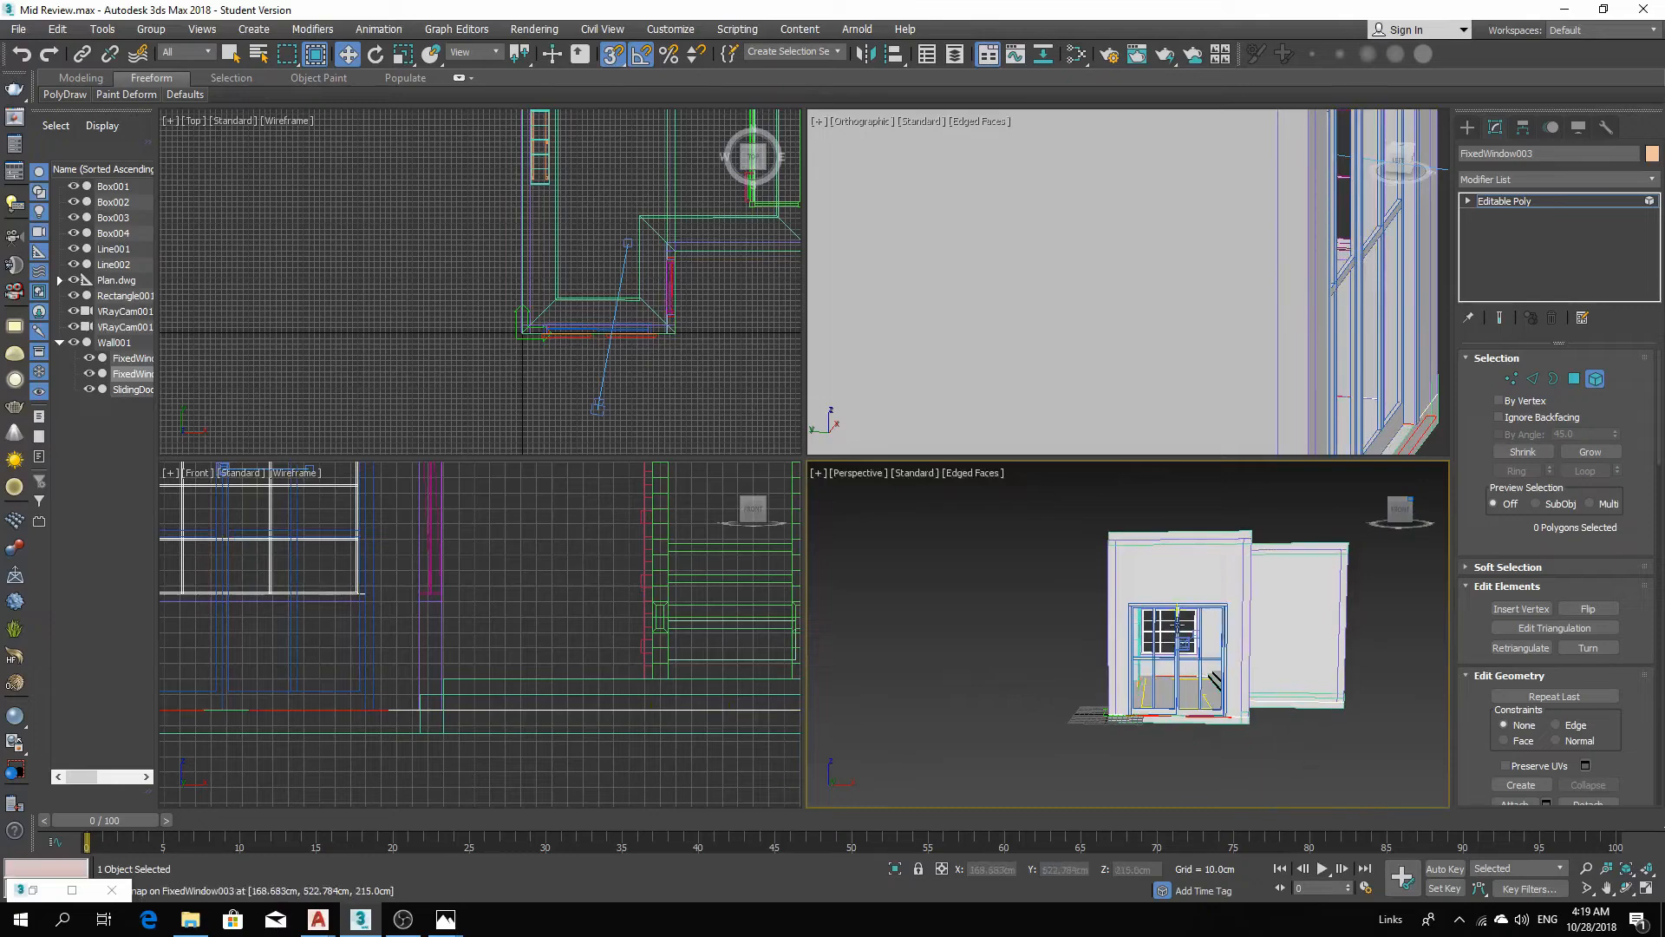
key("c")
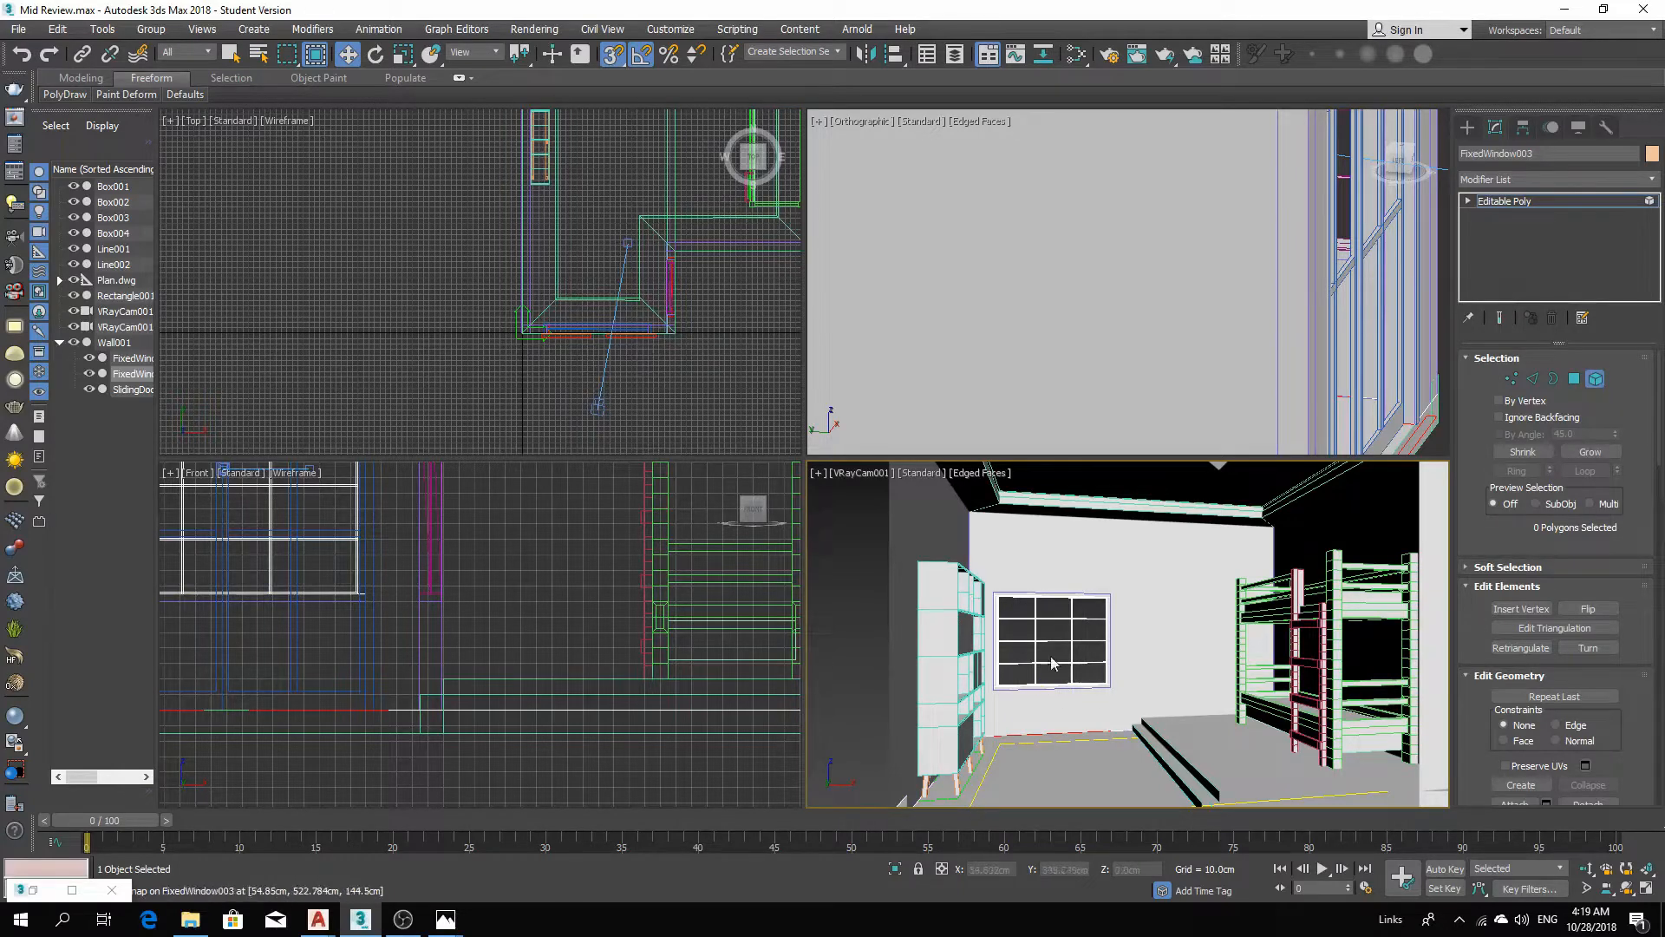
Create a VRaySun in the top view aimed at the building, accepting the automatic VRaySky environment map.
scroll(378, 218, "down", 4)
middle_click_drag(411, 215, 470, 300)
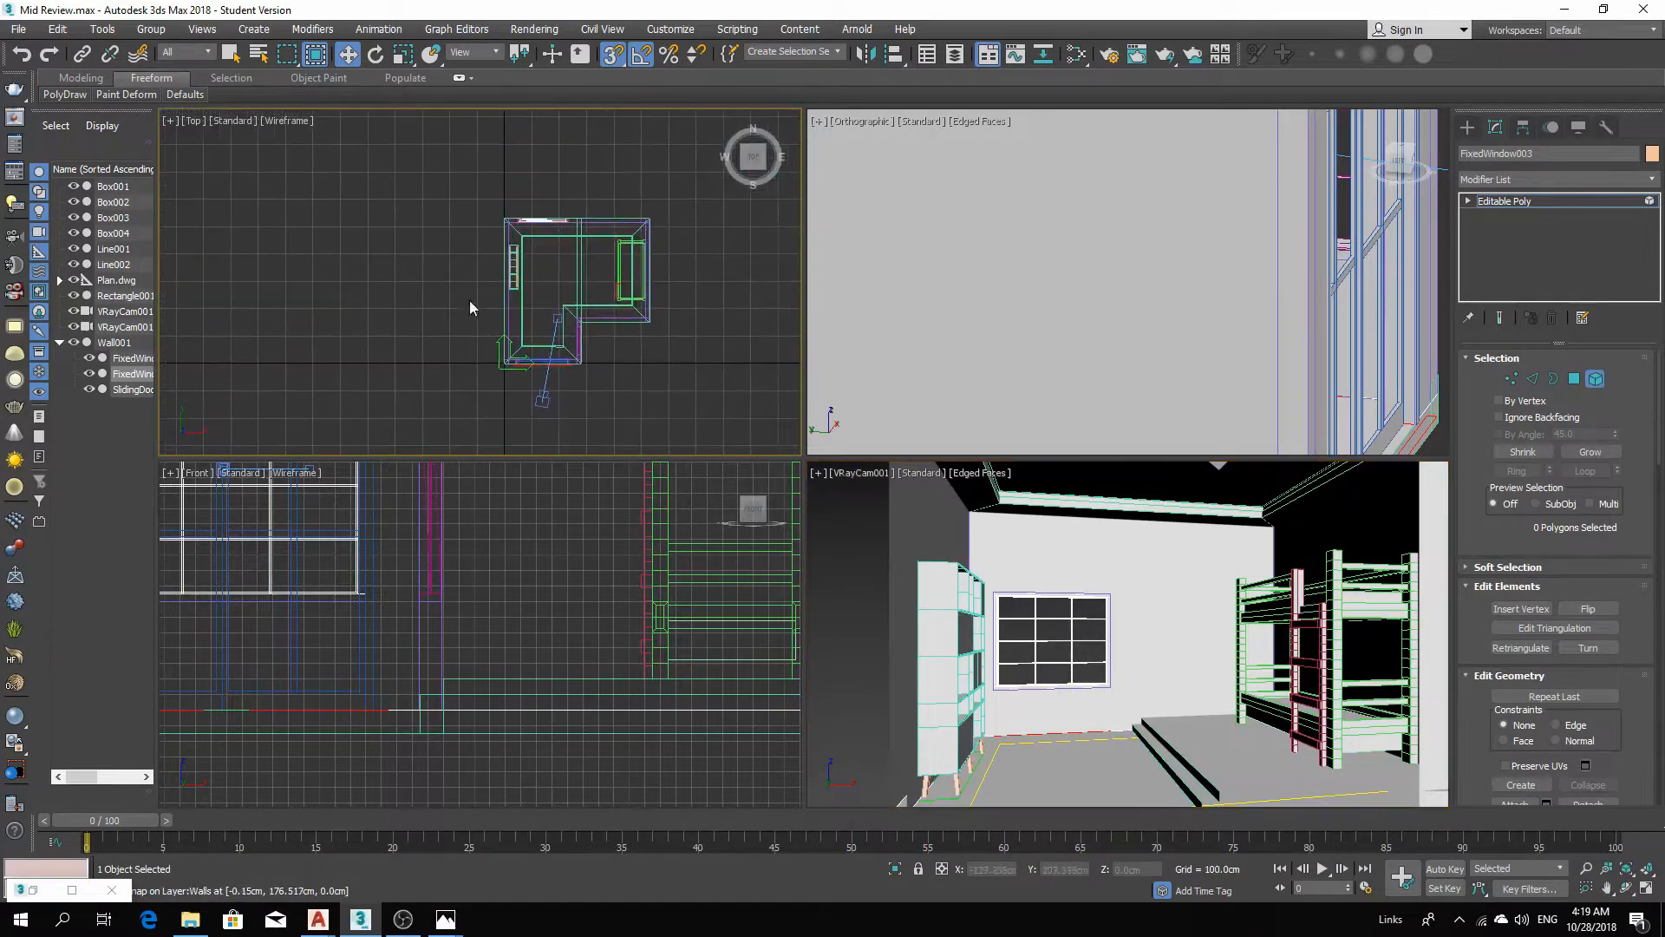
left_click(1467, 128)
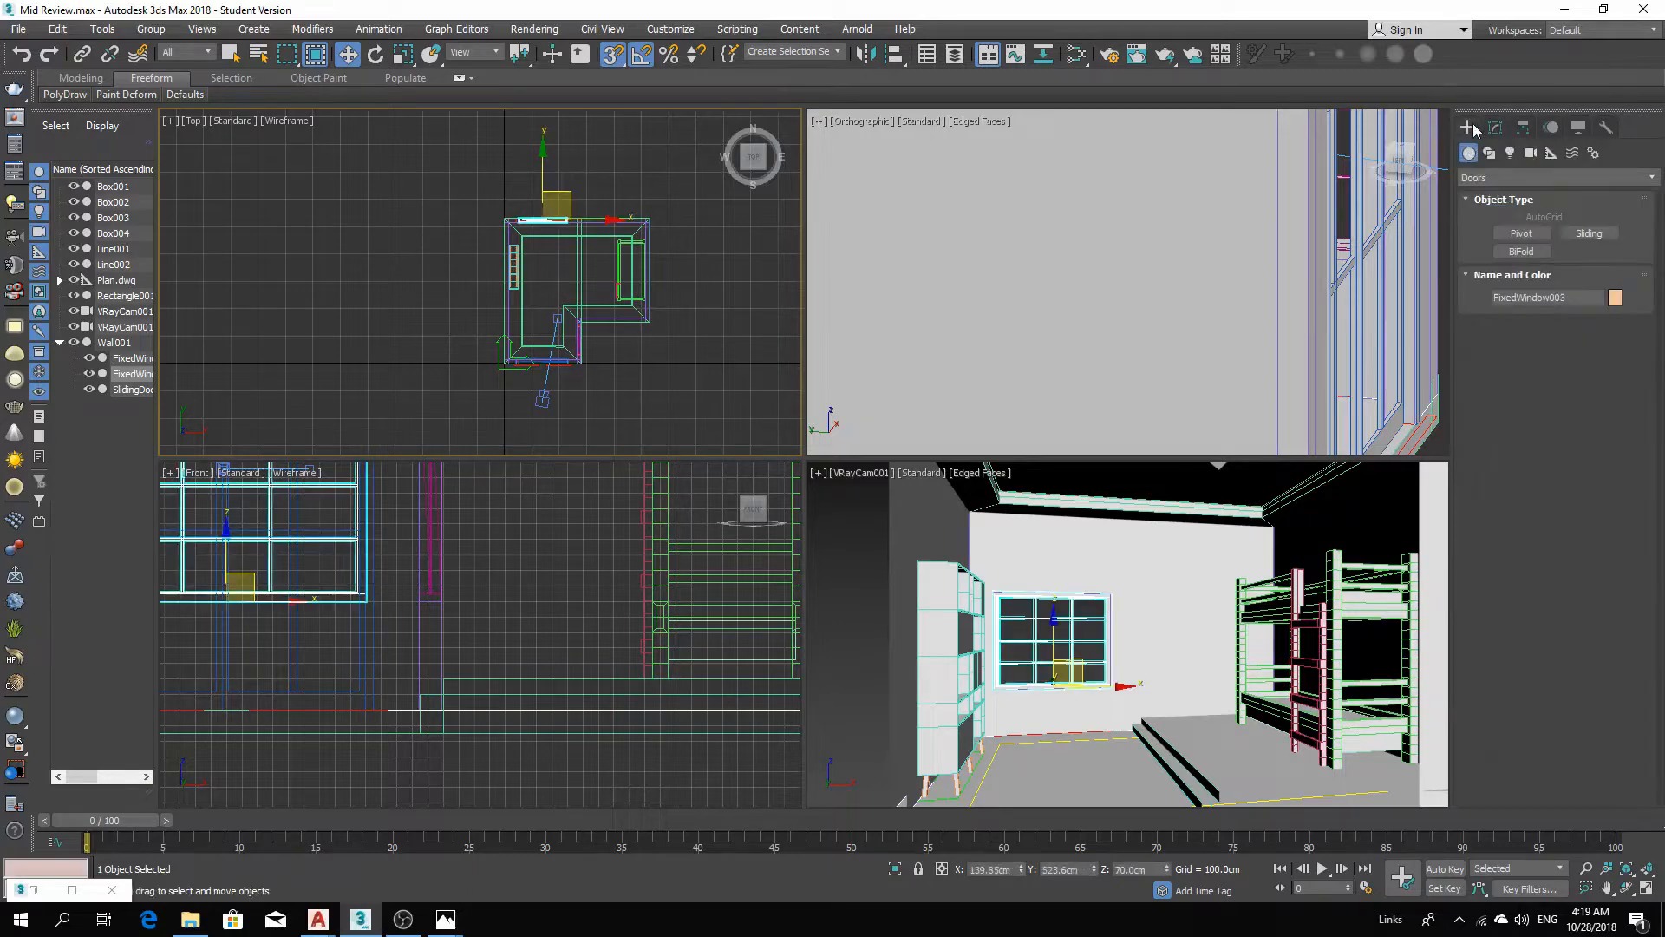
left_click(1510, 152)
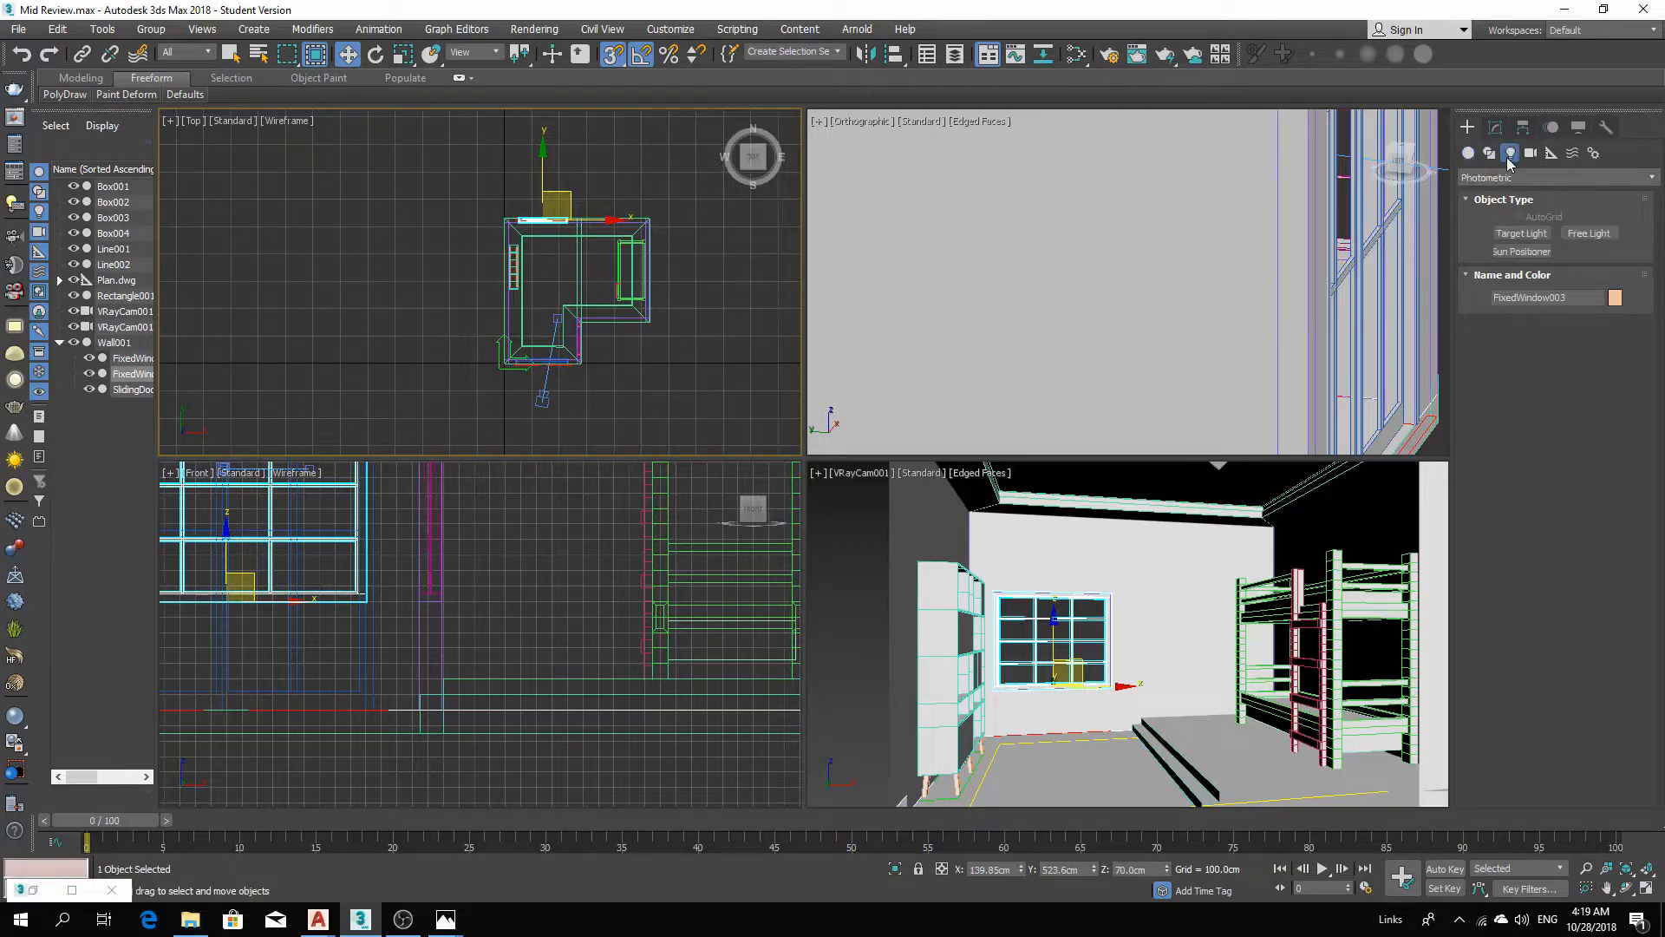
left_click(1512, 177)
left_click(1512, 226)
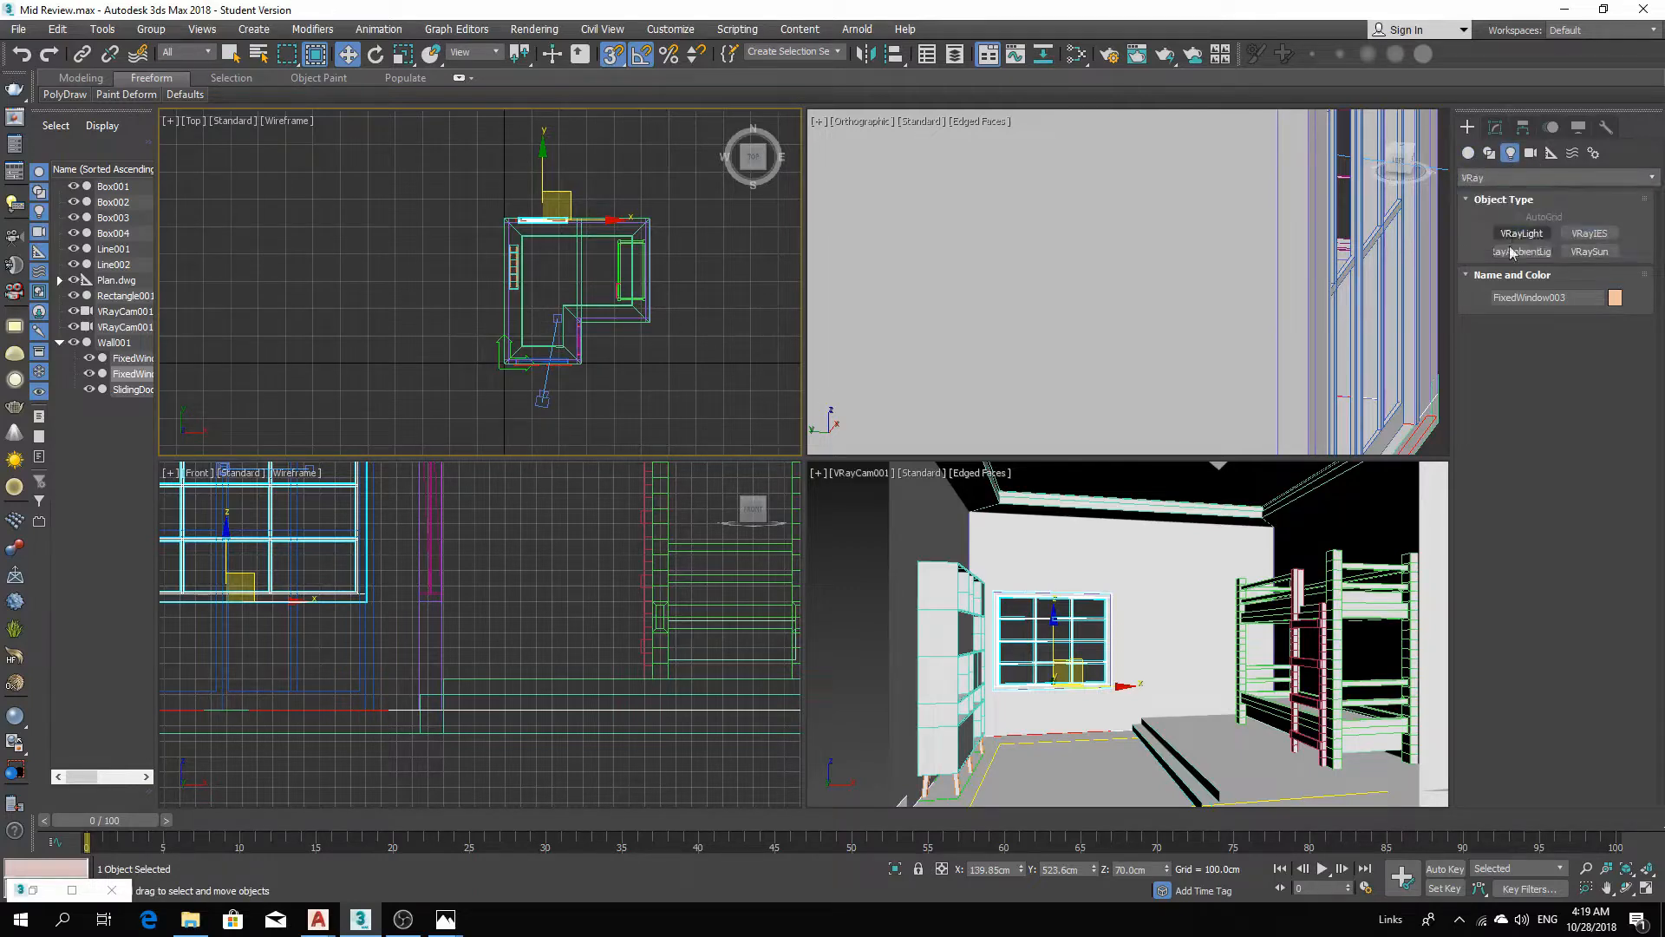
left_click(1590, 251)
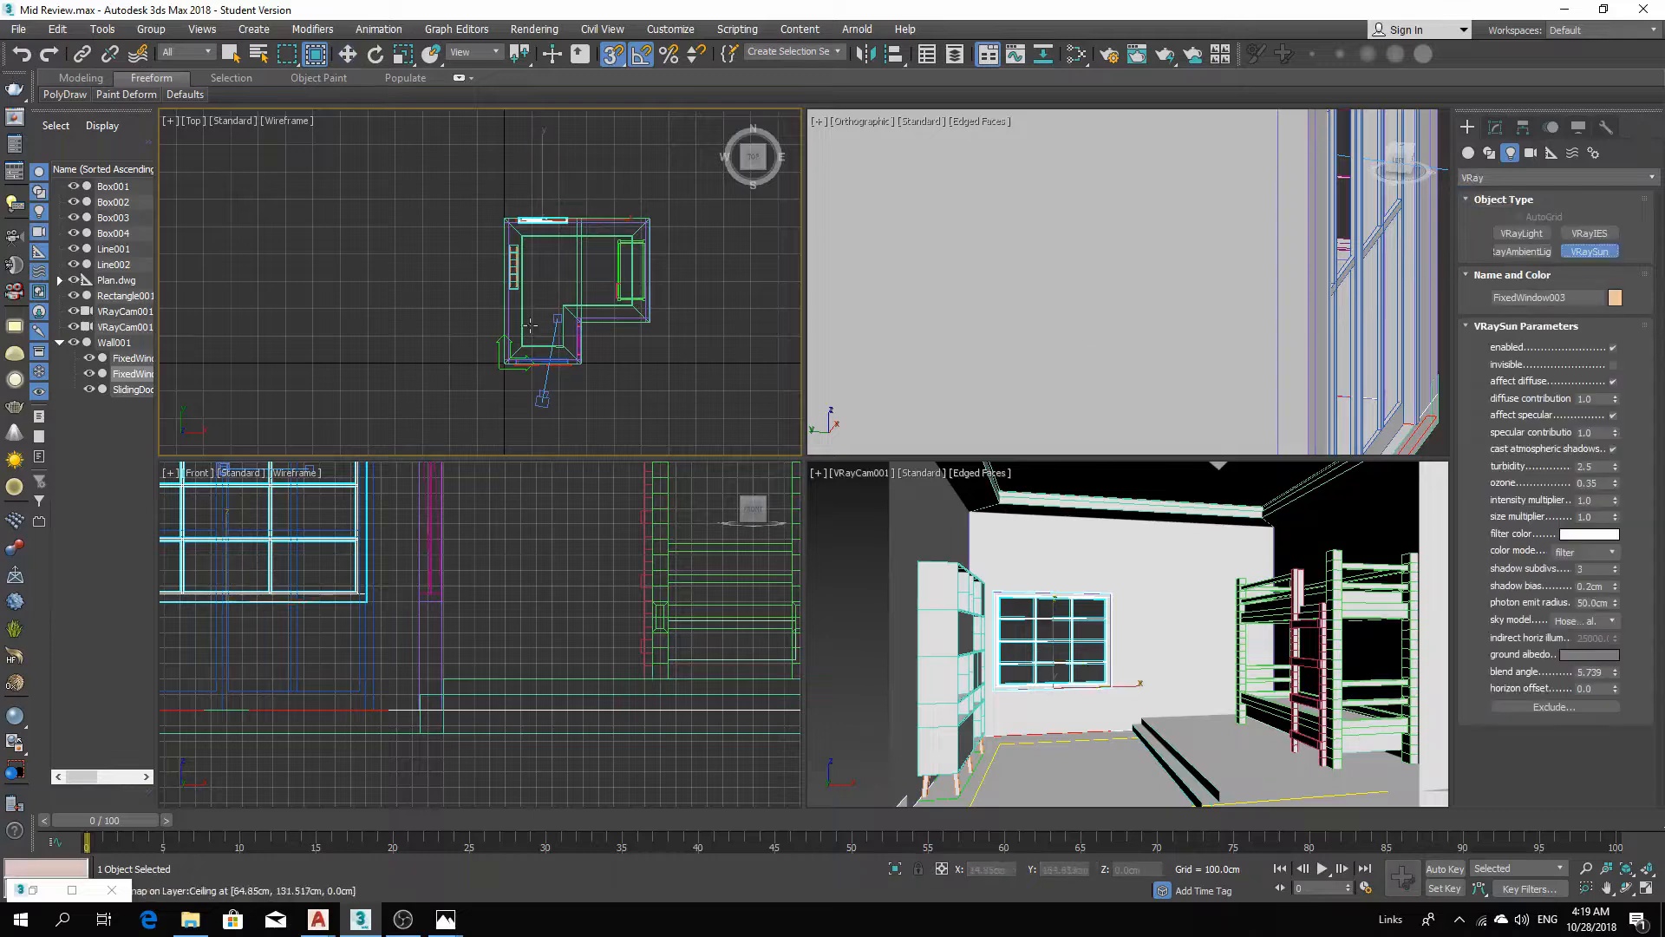
middle_click_drag(550, 319, 562, 373)
scroll(554, 333, "down", 2)
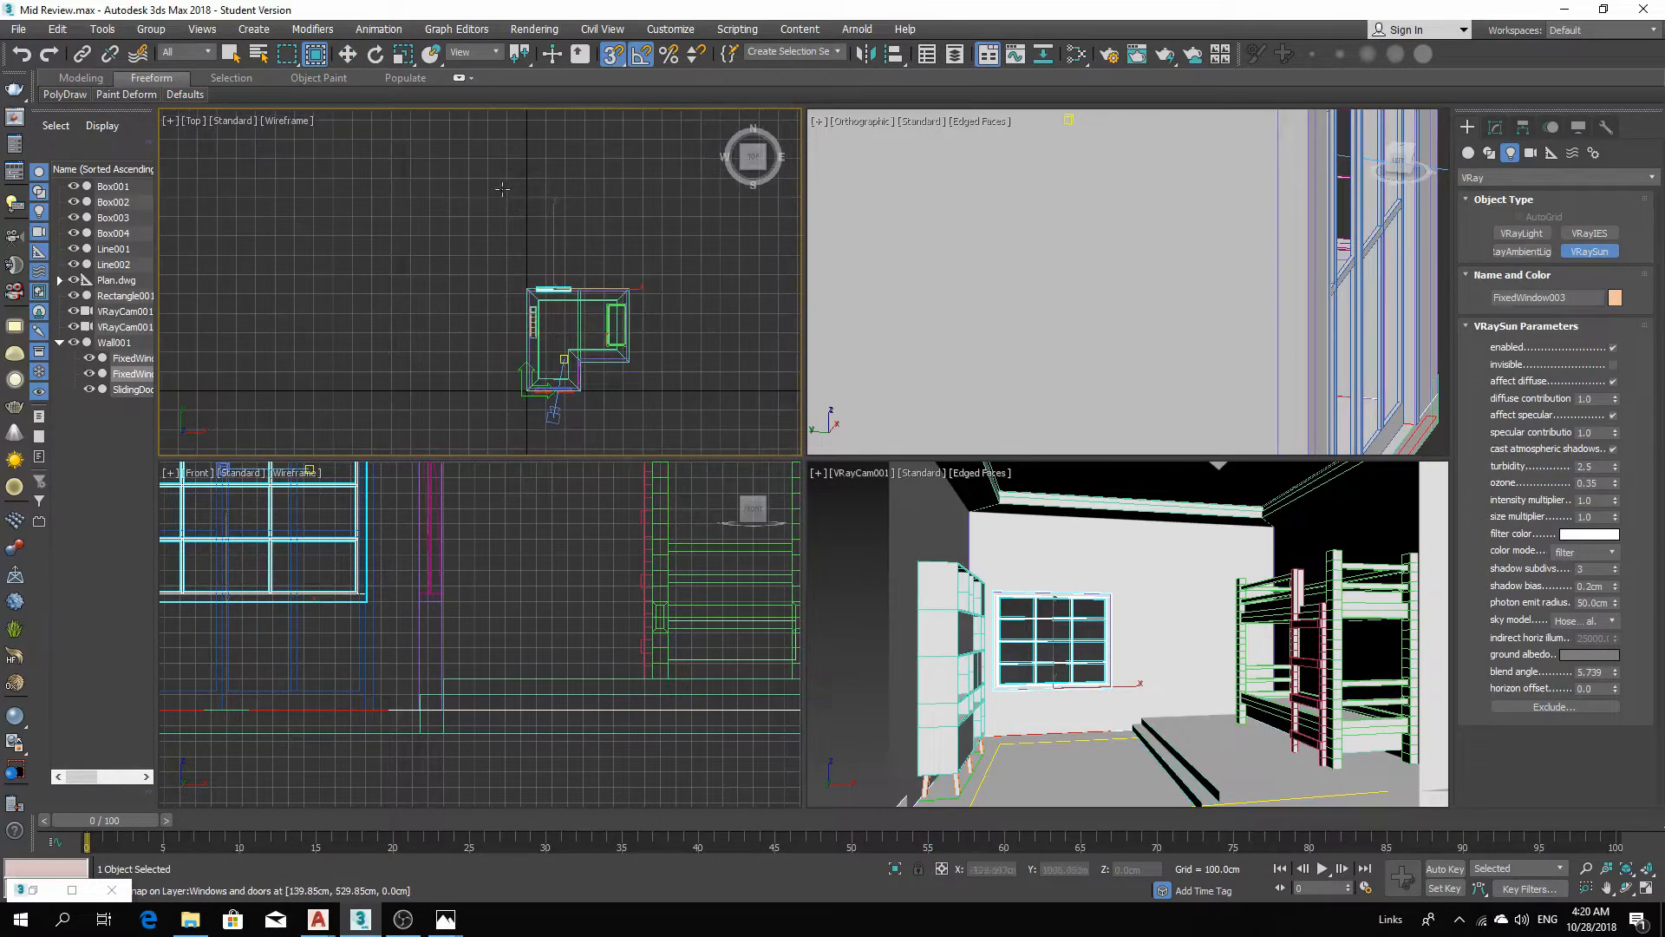
left_click_drag(475, 161, 580, 337)
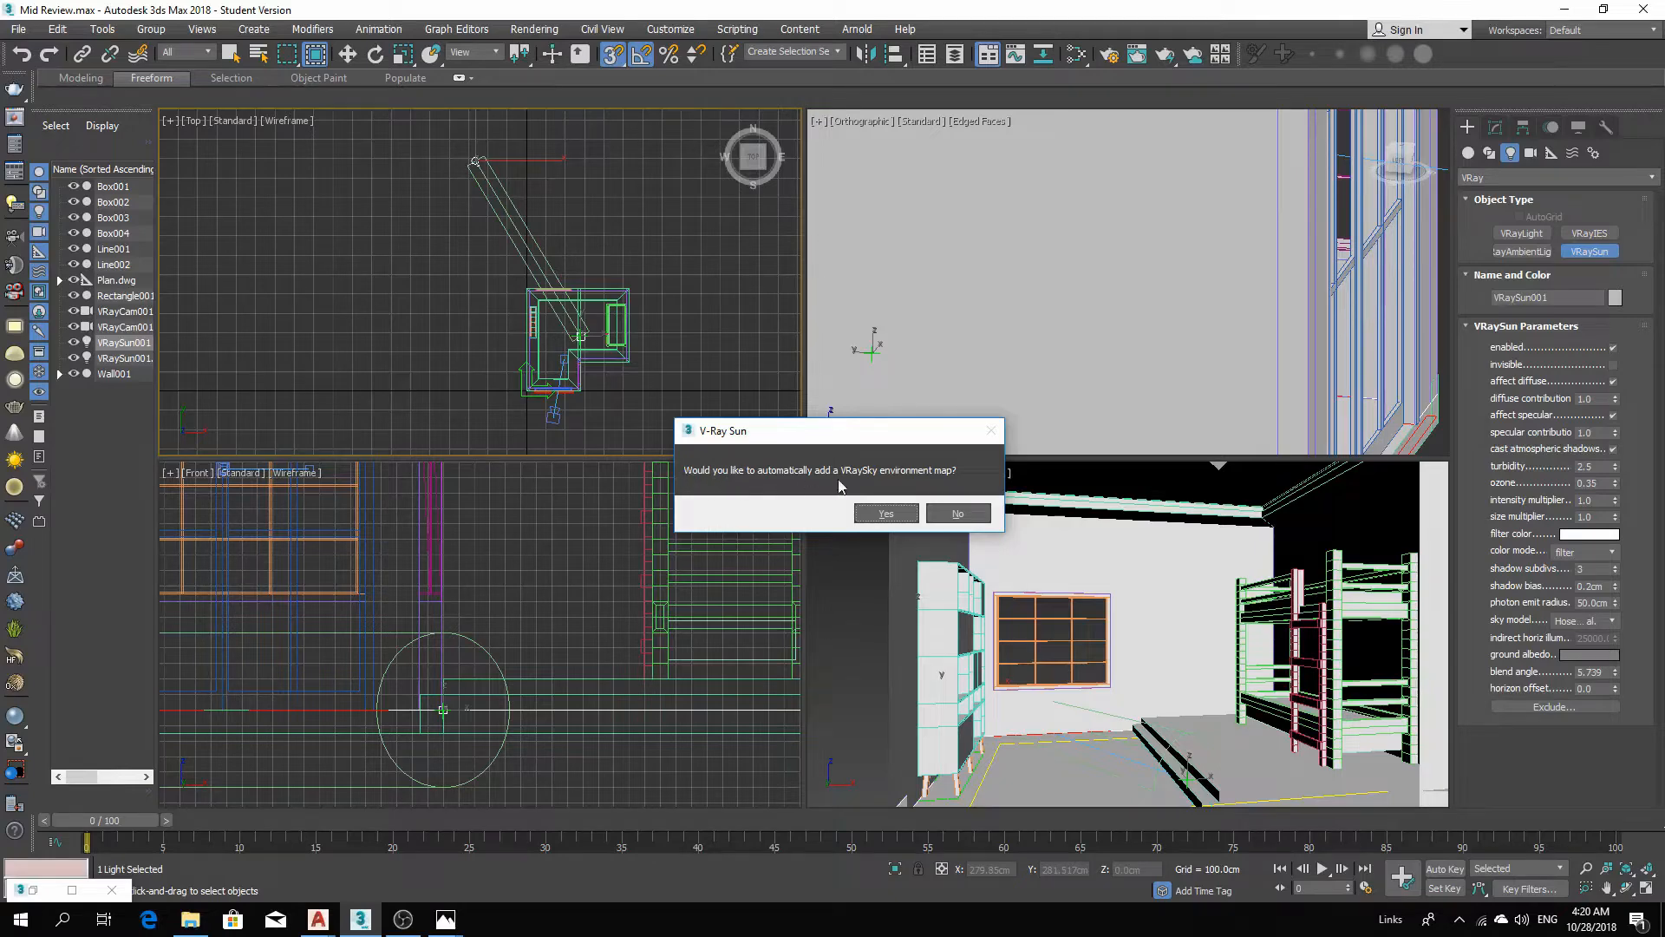
left_click(889, 515)
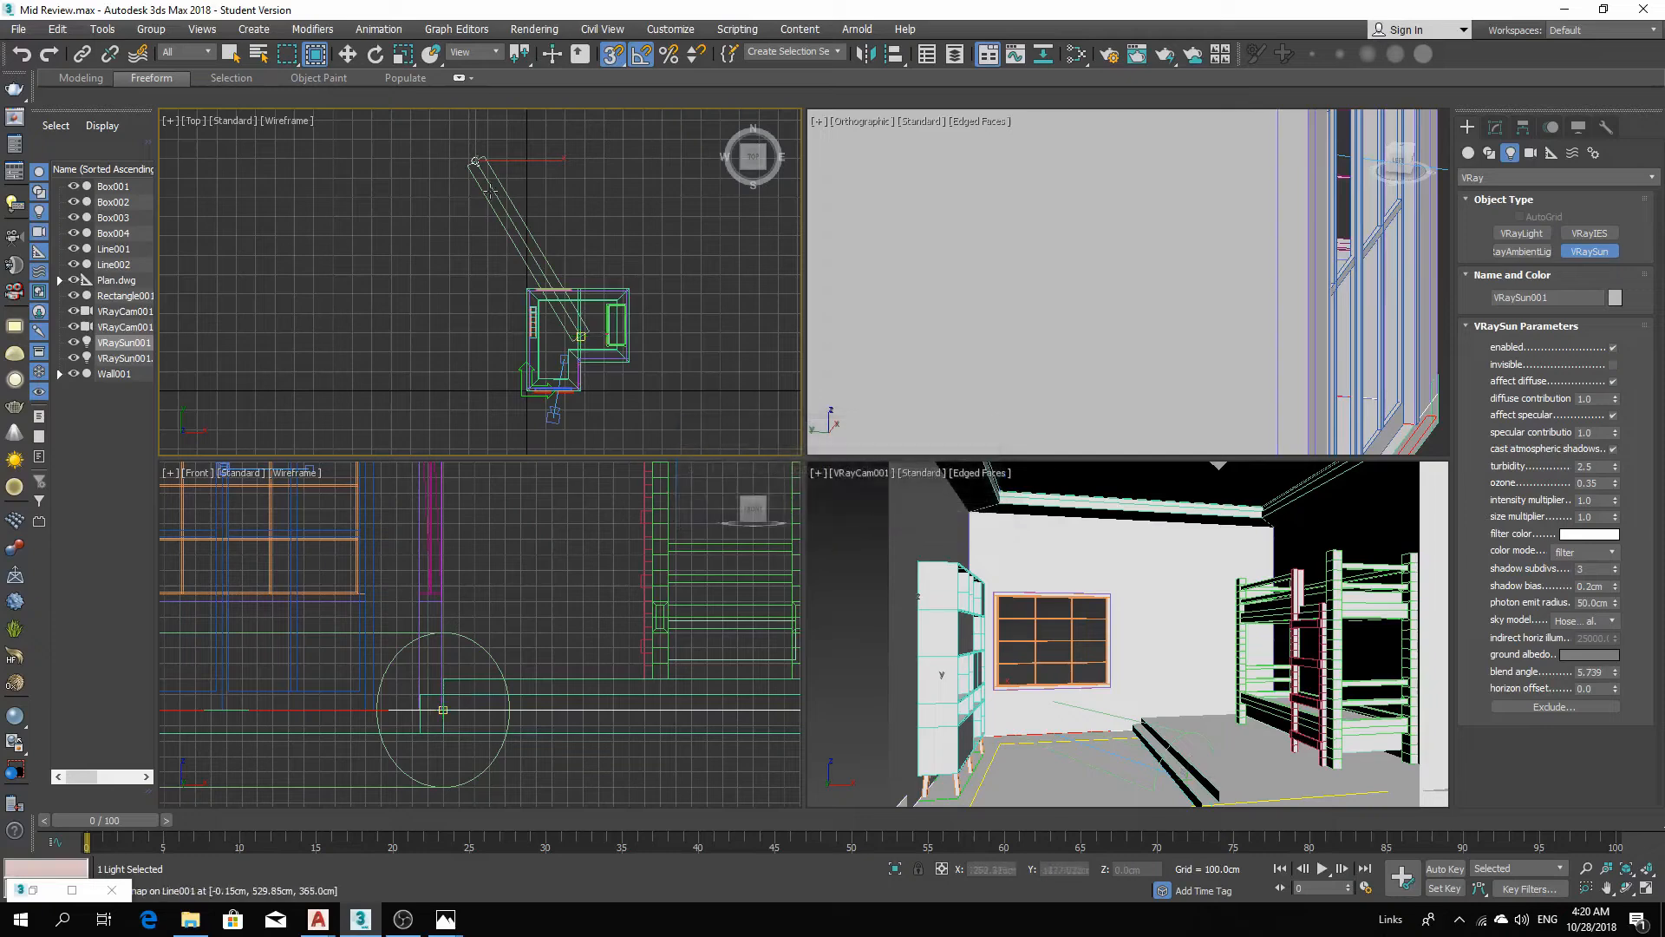
Move the VRaySun upward in the front view so it shines down onto the building.
left_click(347, 54)
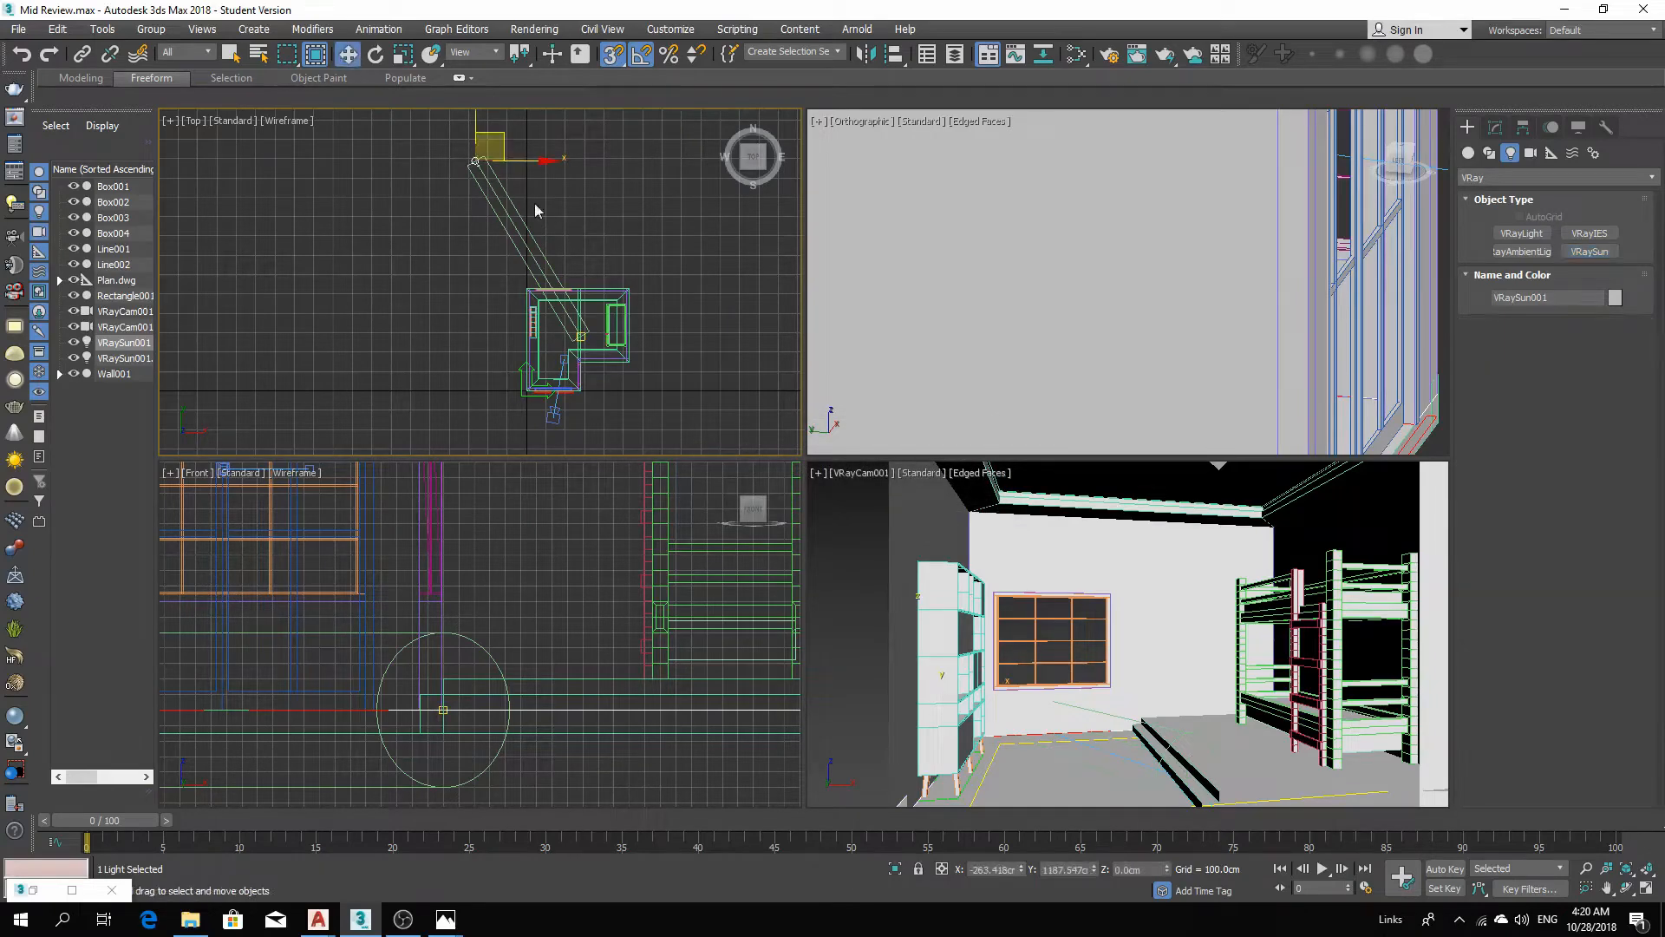
left_click(464, 180)
left_click(477, 162)
scroll(482, 718, "down", 3)
scroll(483, 717, "down", 4)
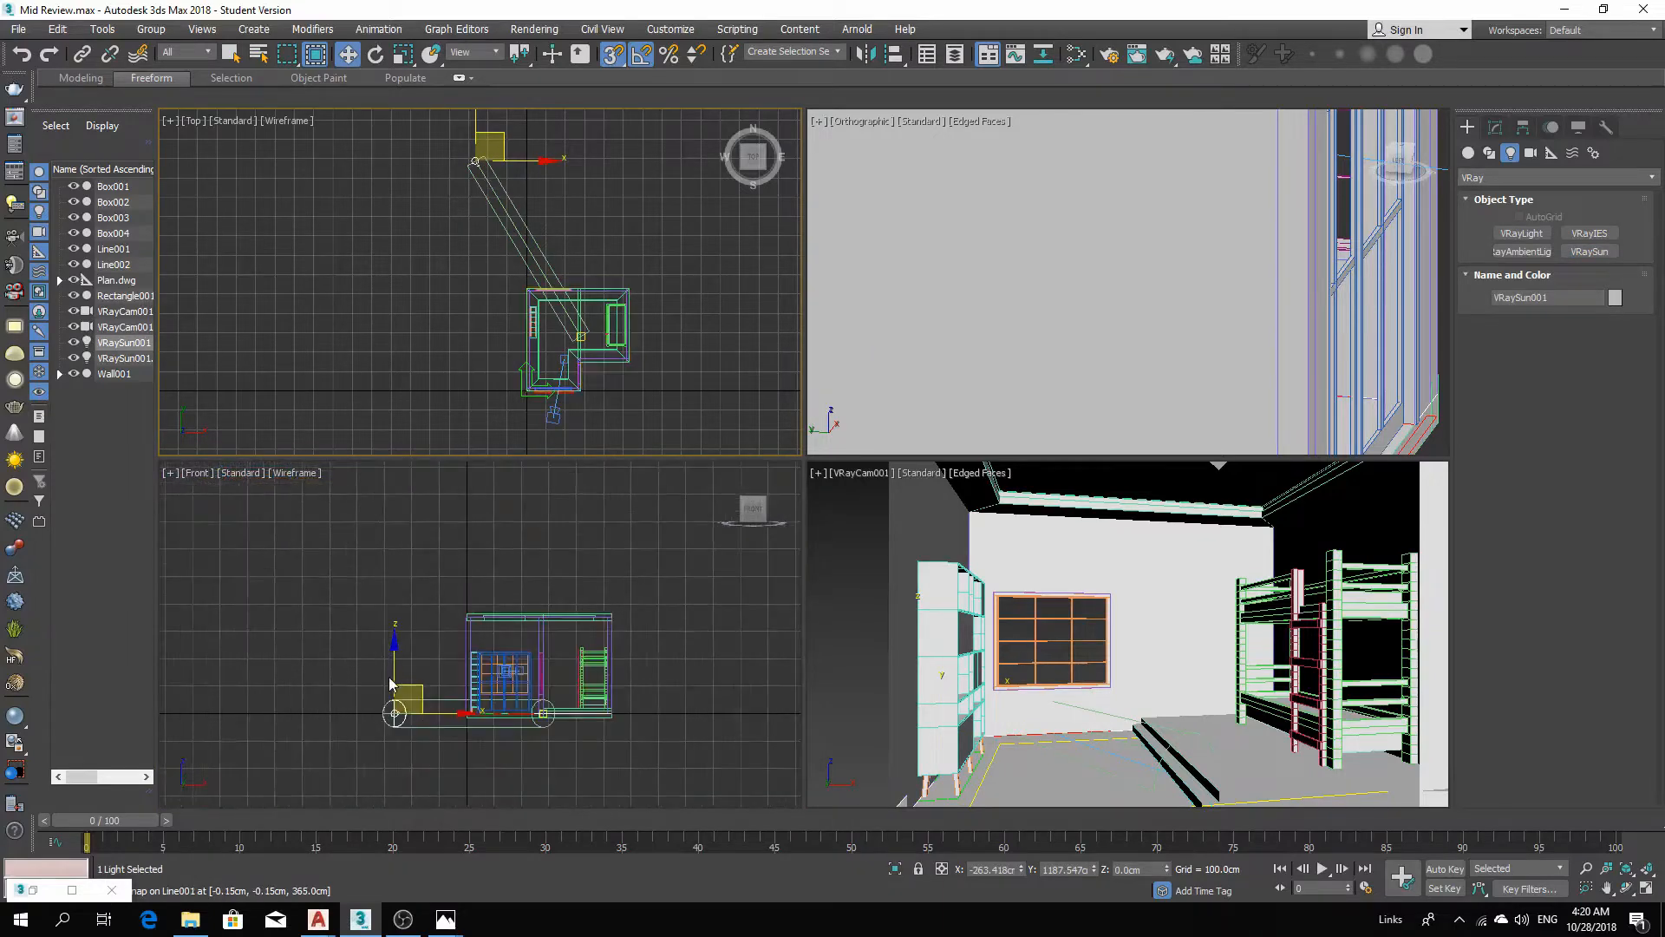
left_click_drag(395, 678, 394, 513)
middle_click_drag(451, 589, 459, 648)
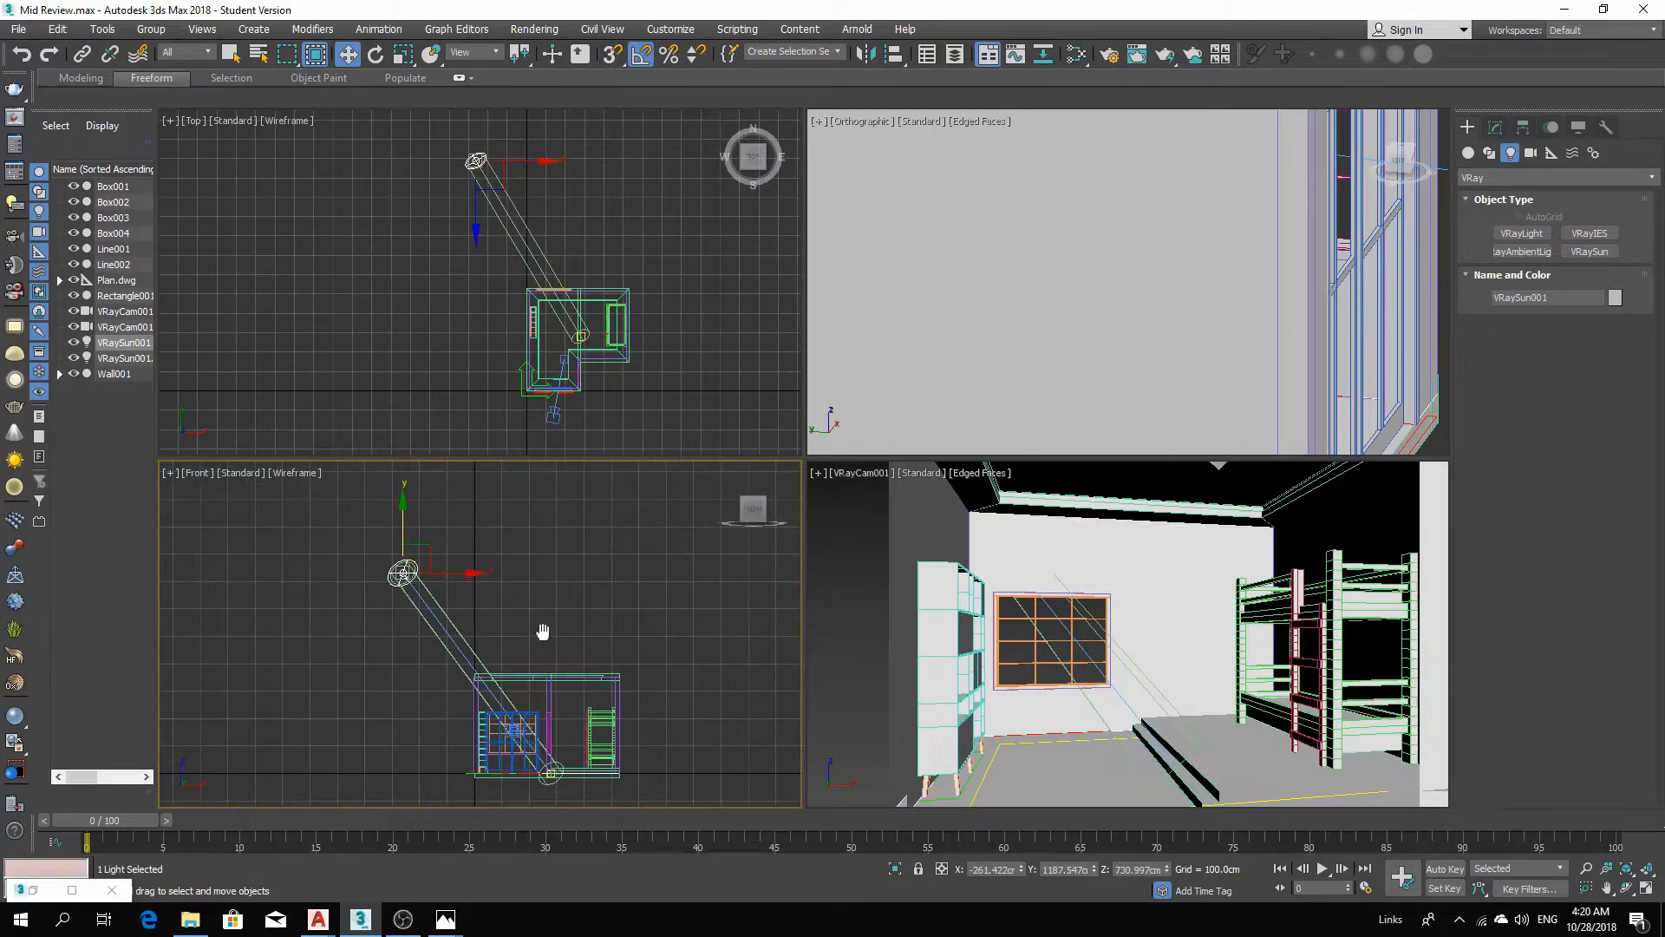
middle_click_drag(542, 630, 589, 624)
mouse_move(453, 511)
left_mouse_down()
mouse_move(452, 525)
mouse_move(453, 511)
left_mouse_up()
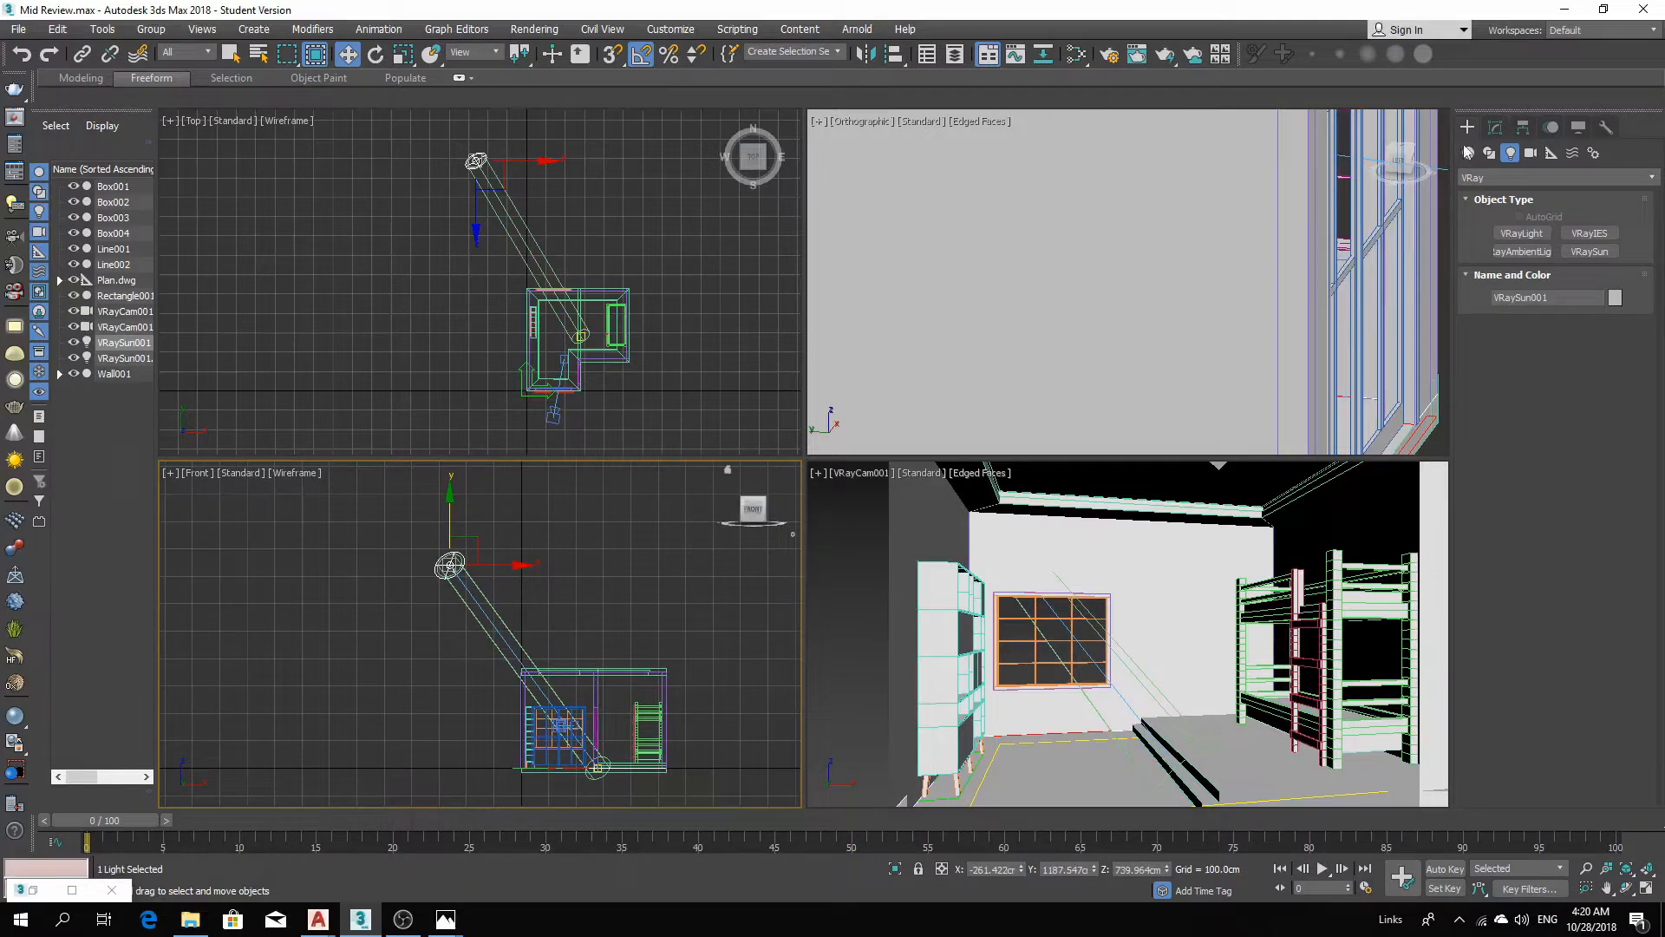
Open the VRaySun's parameters and set its size multiplier to about 1.19 and photon emit radius to about 551 cm.
left_click(1495, 129)
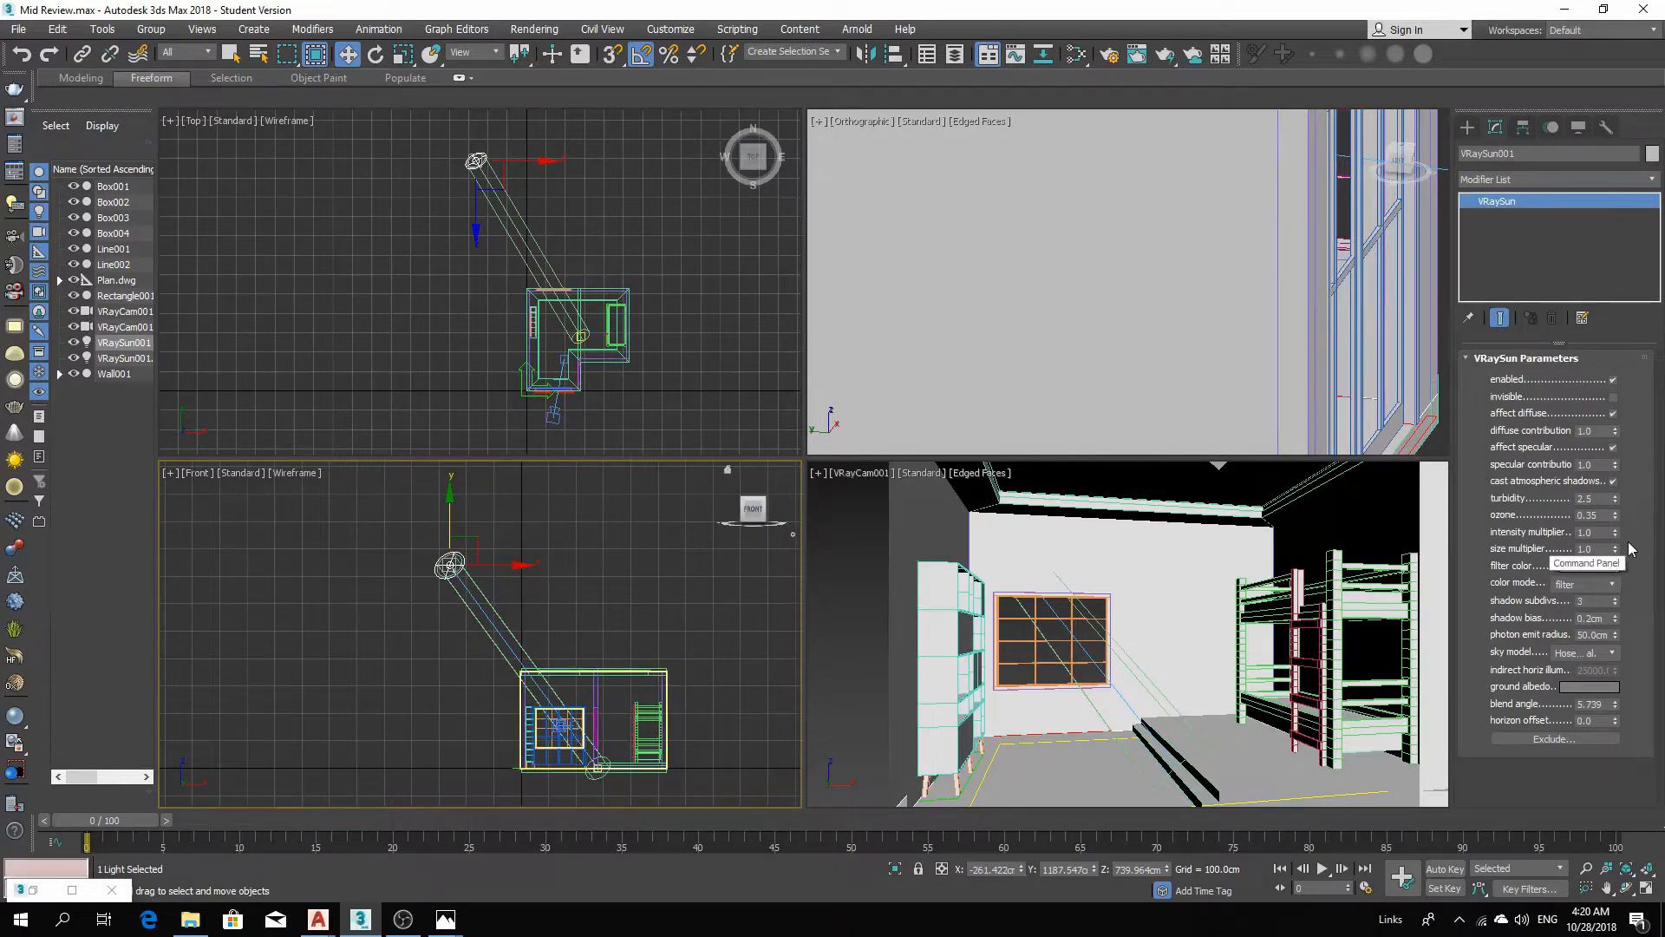
left_click(1615, 545)
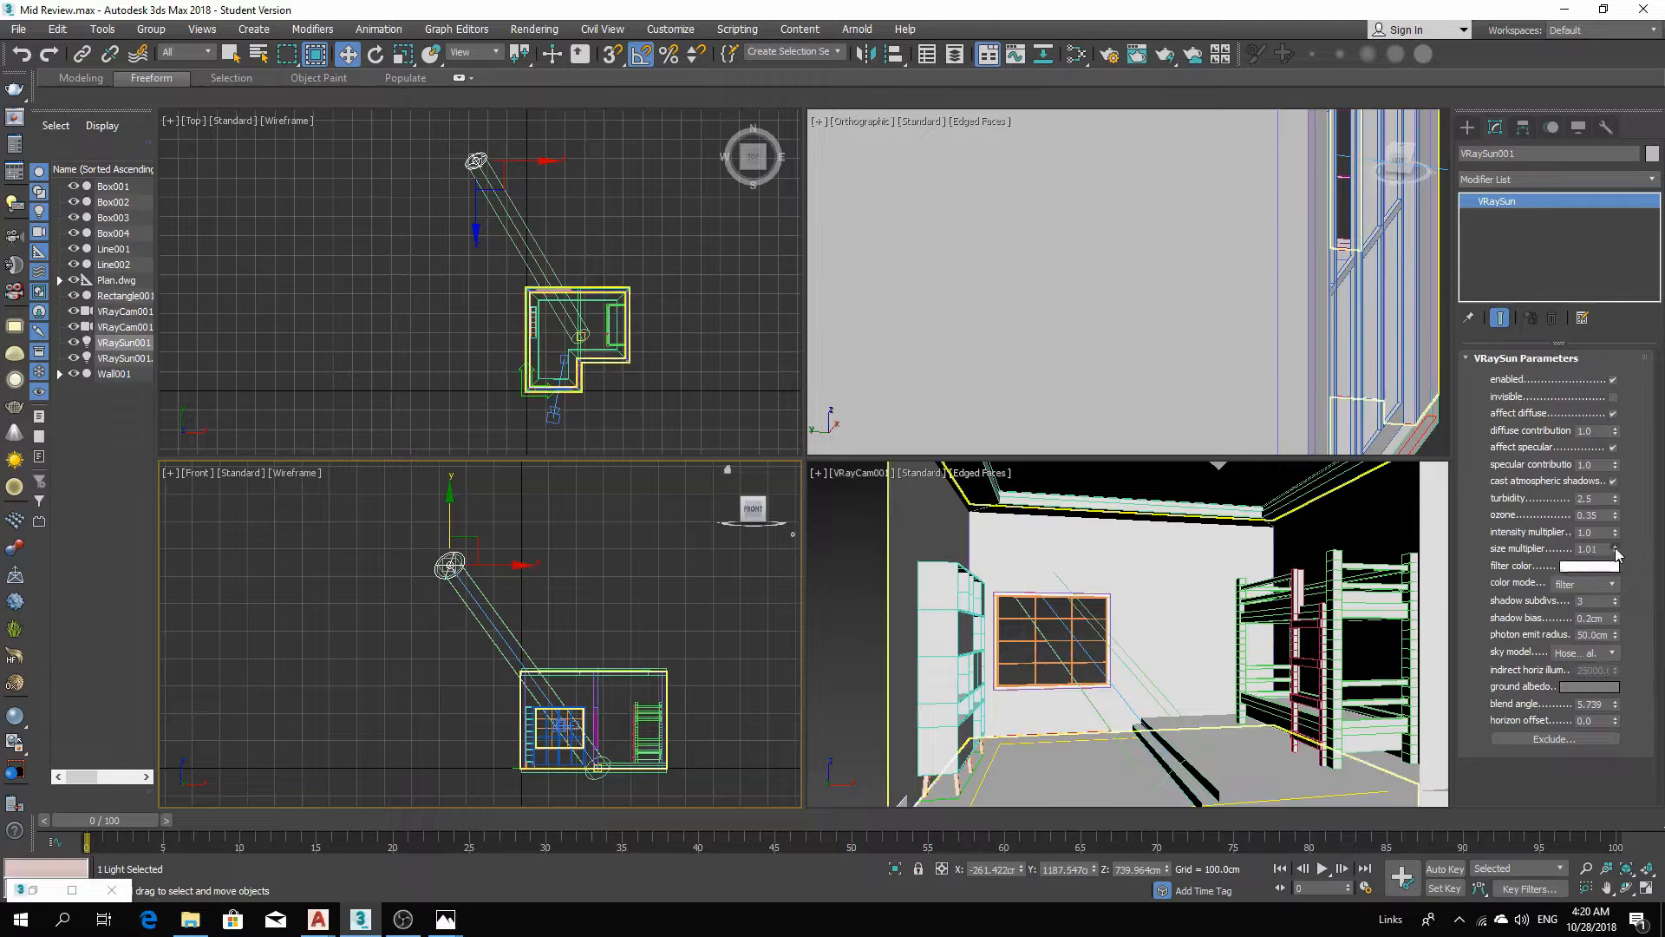
left_click_drag(1615, 548, 1609, 532)
left_click_drag(1615, 639, 1553, 74)
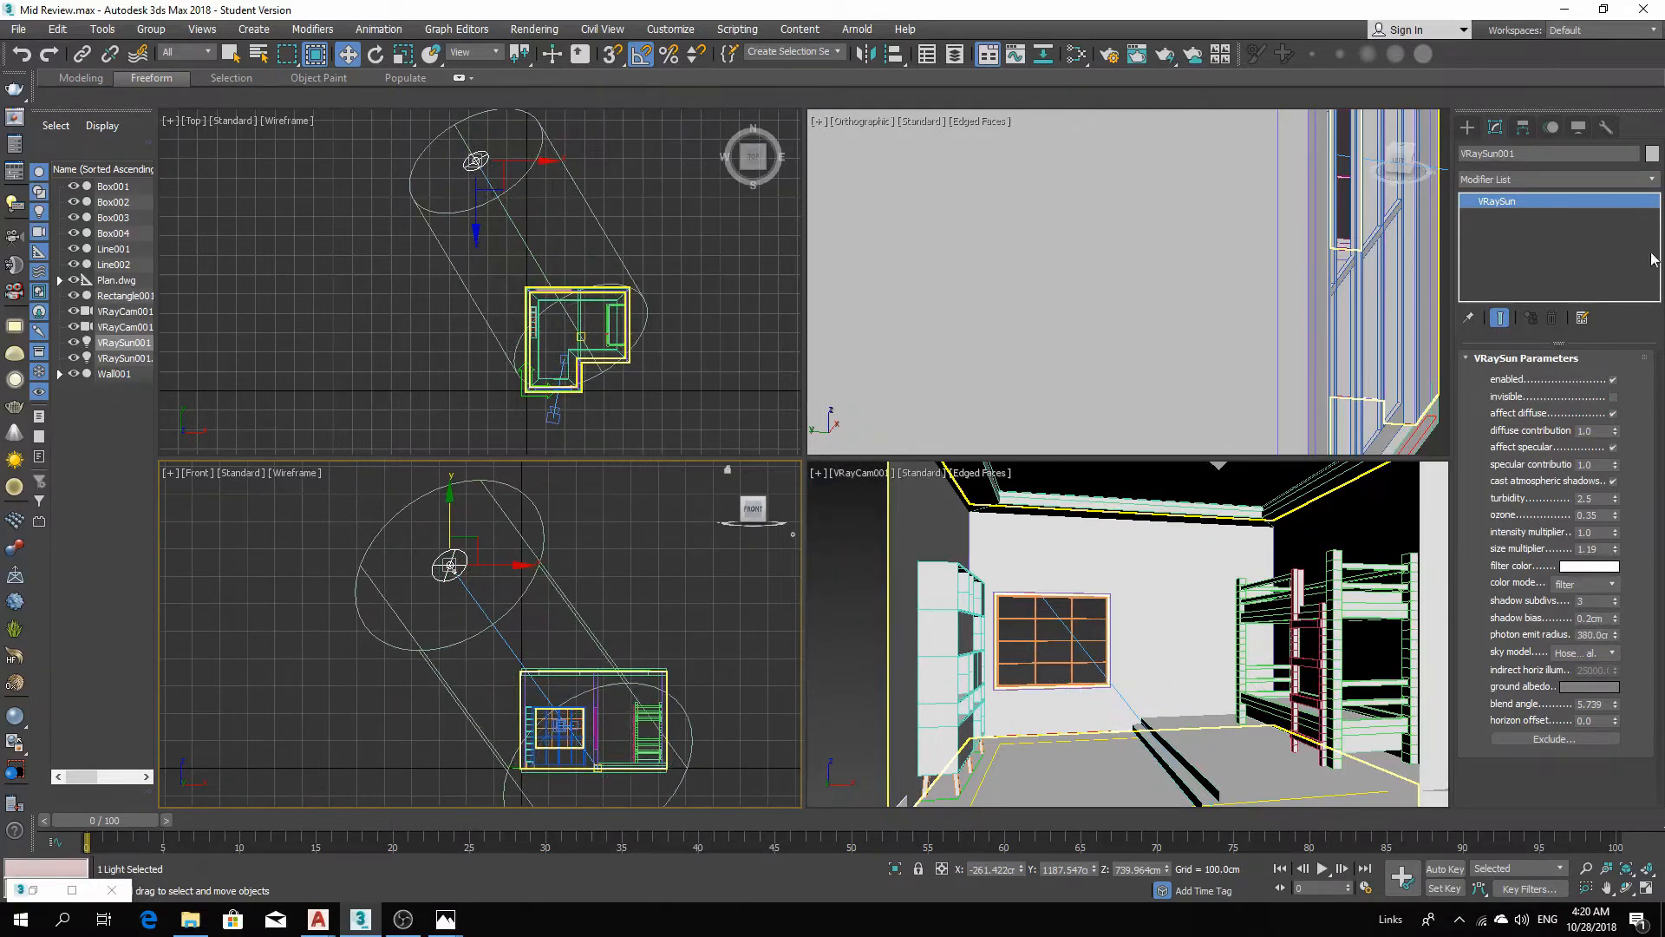
left_click_drag(1615, 640, 1604, 347)
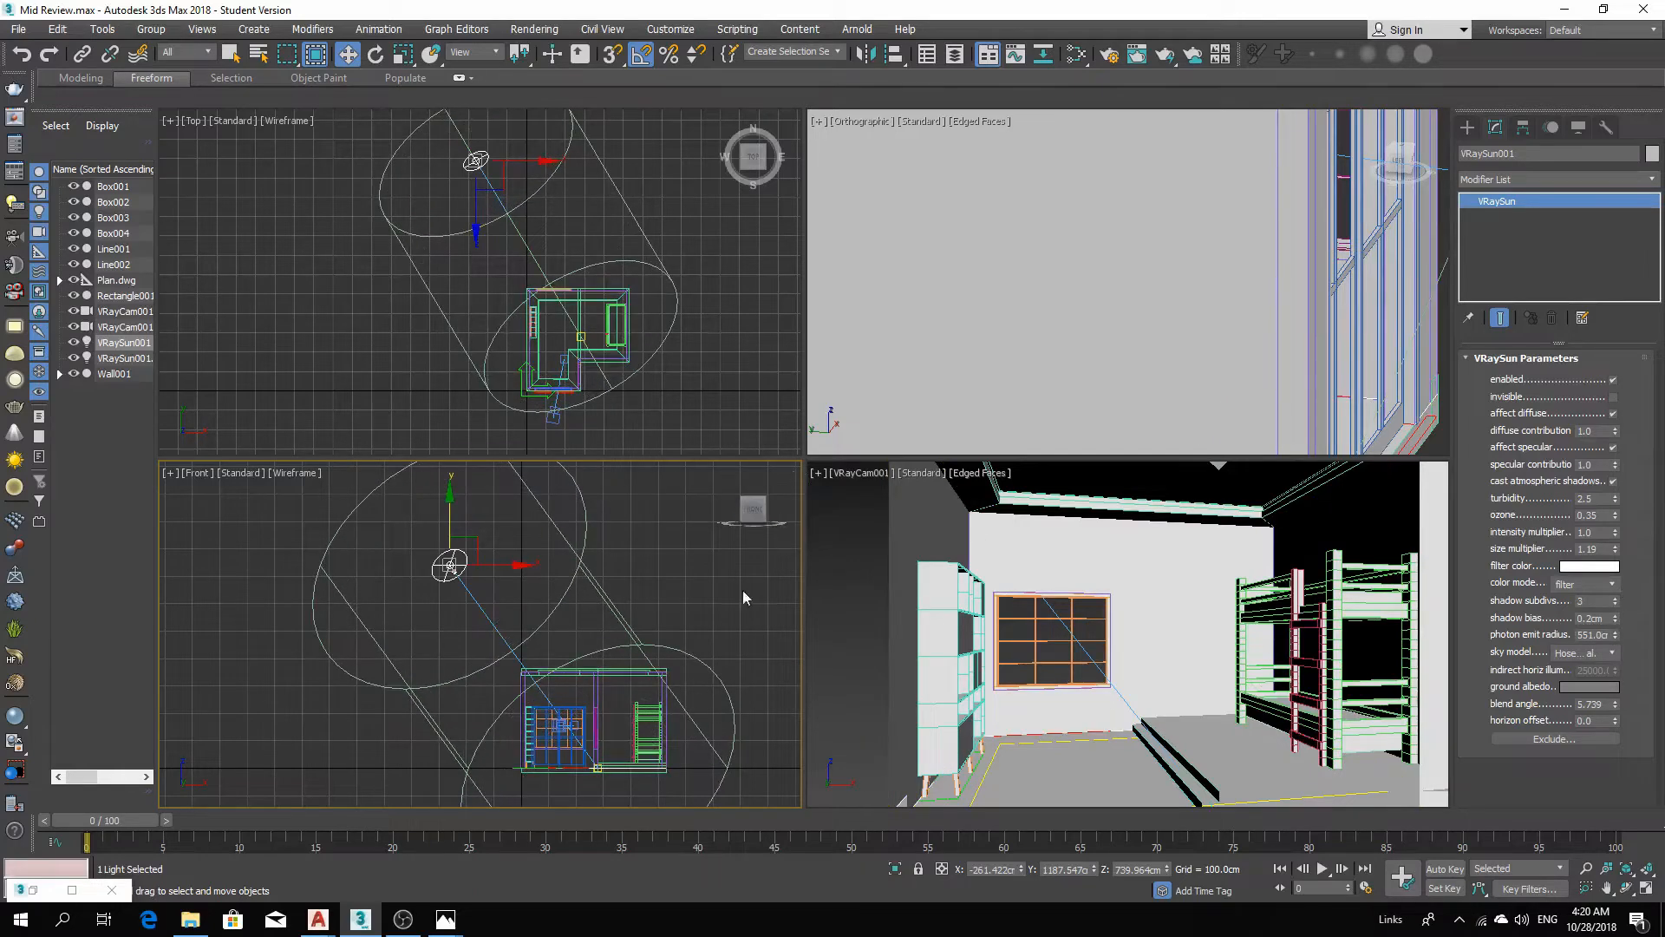
Render the camera view with V-Ray and zoom into the frame buffer to inspect the lighting, then close it.
left_click(1141, 736)
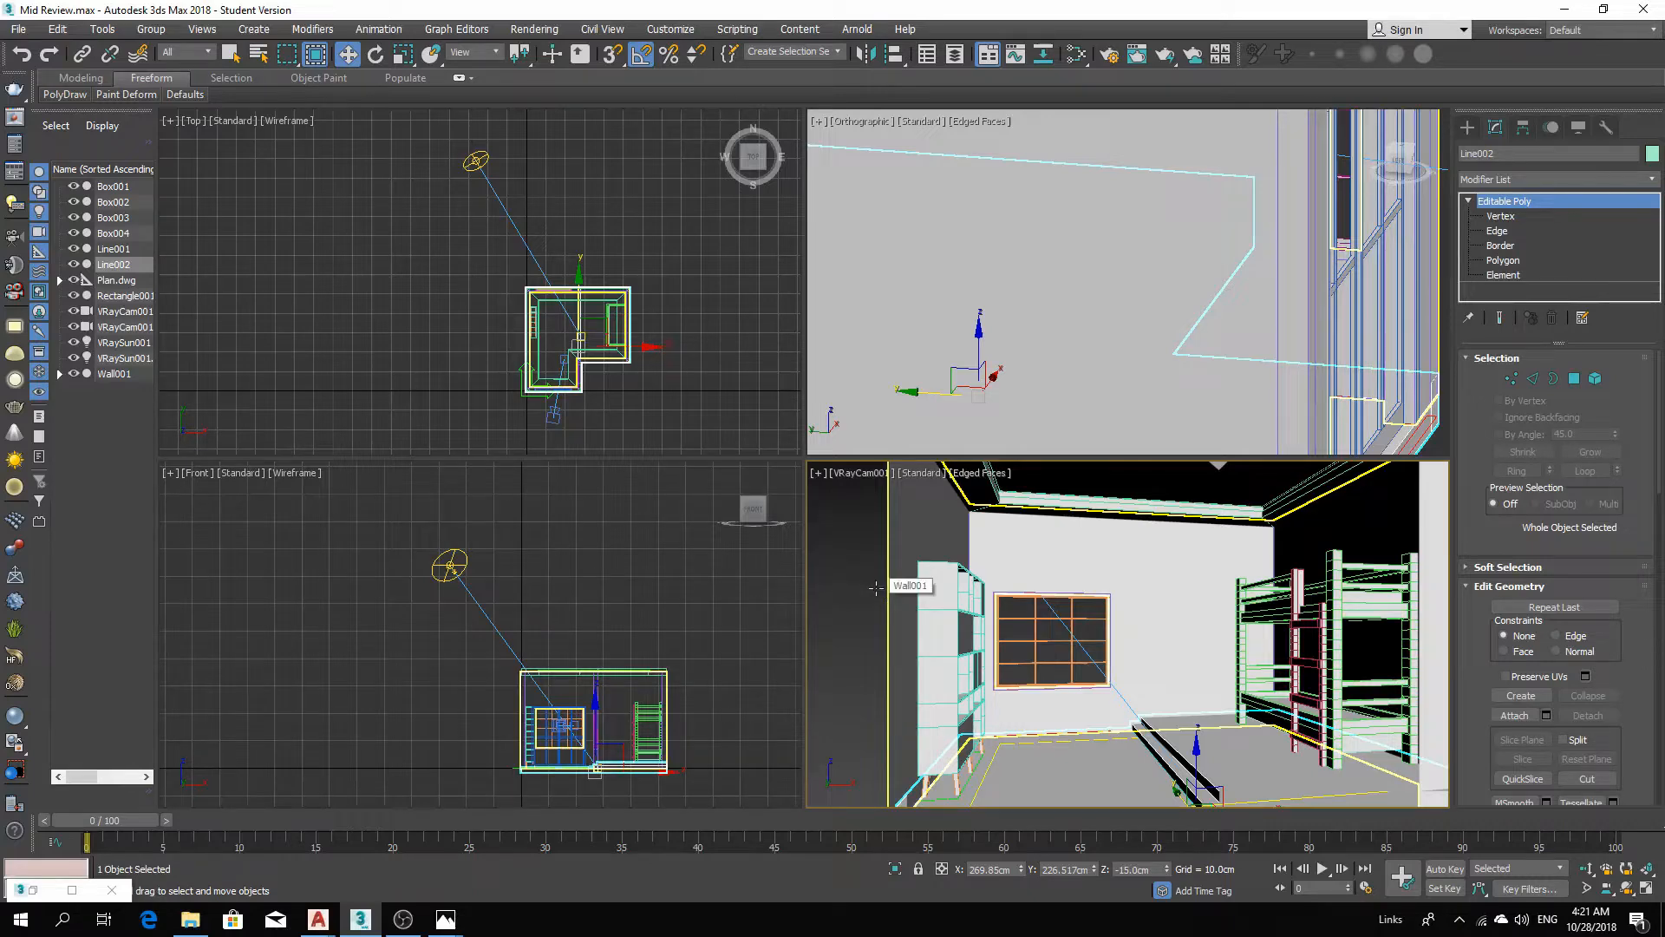
key("shift+q")
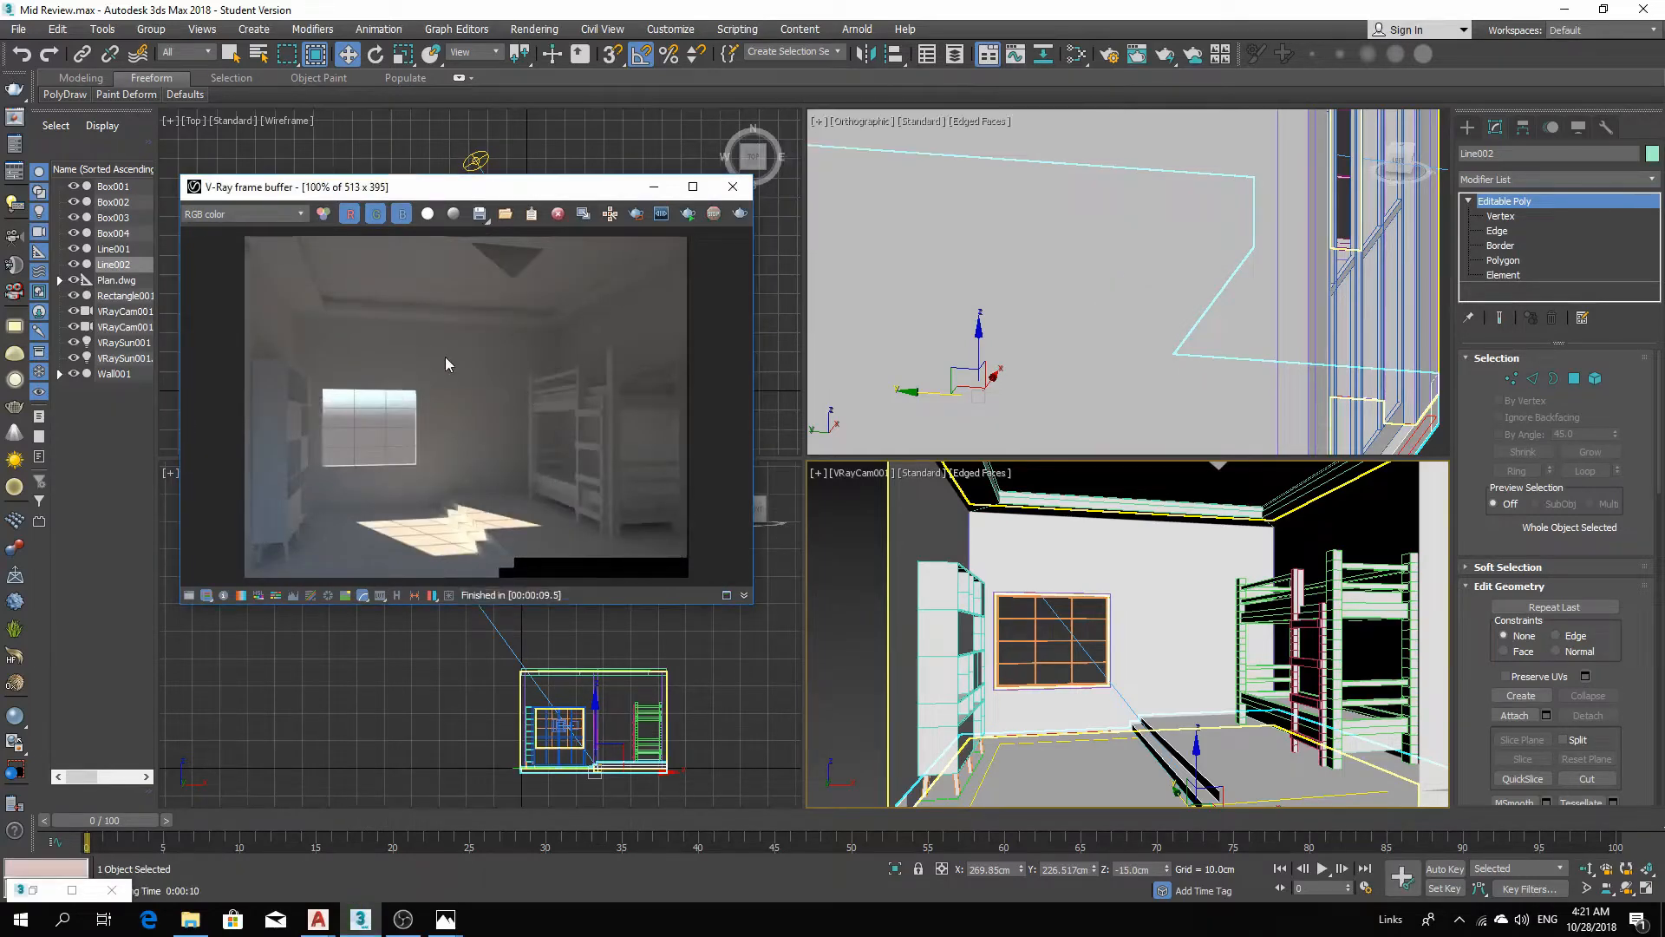
scroll(342, 411, "up", 2)
scroll(344, 416, "down", 1)
scroll(470, 397, "down", 1)
scroll(460, 486, "up", 1)
scroll(482, 470, "down", 1)
scroll(385, 544, "up", 1)
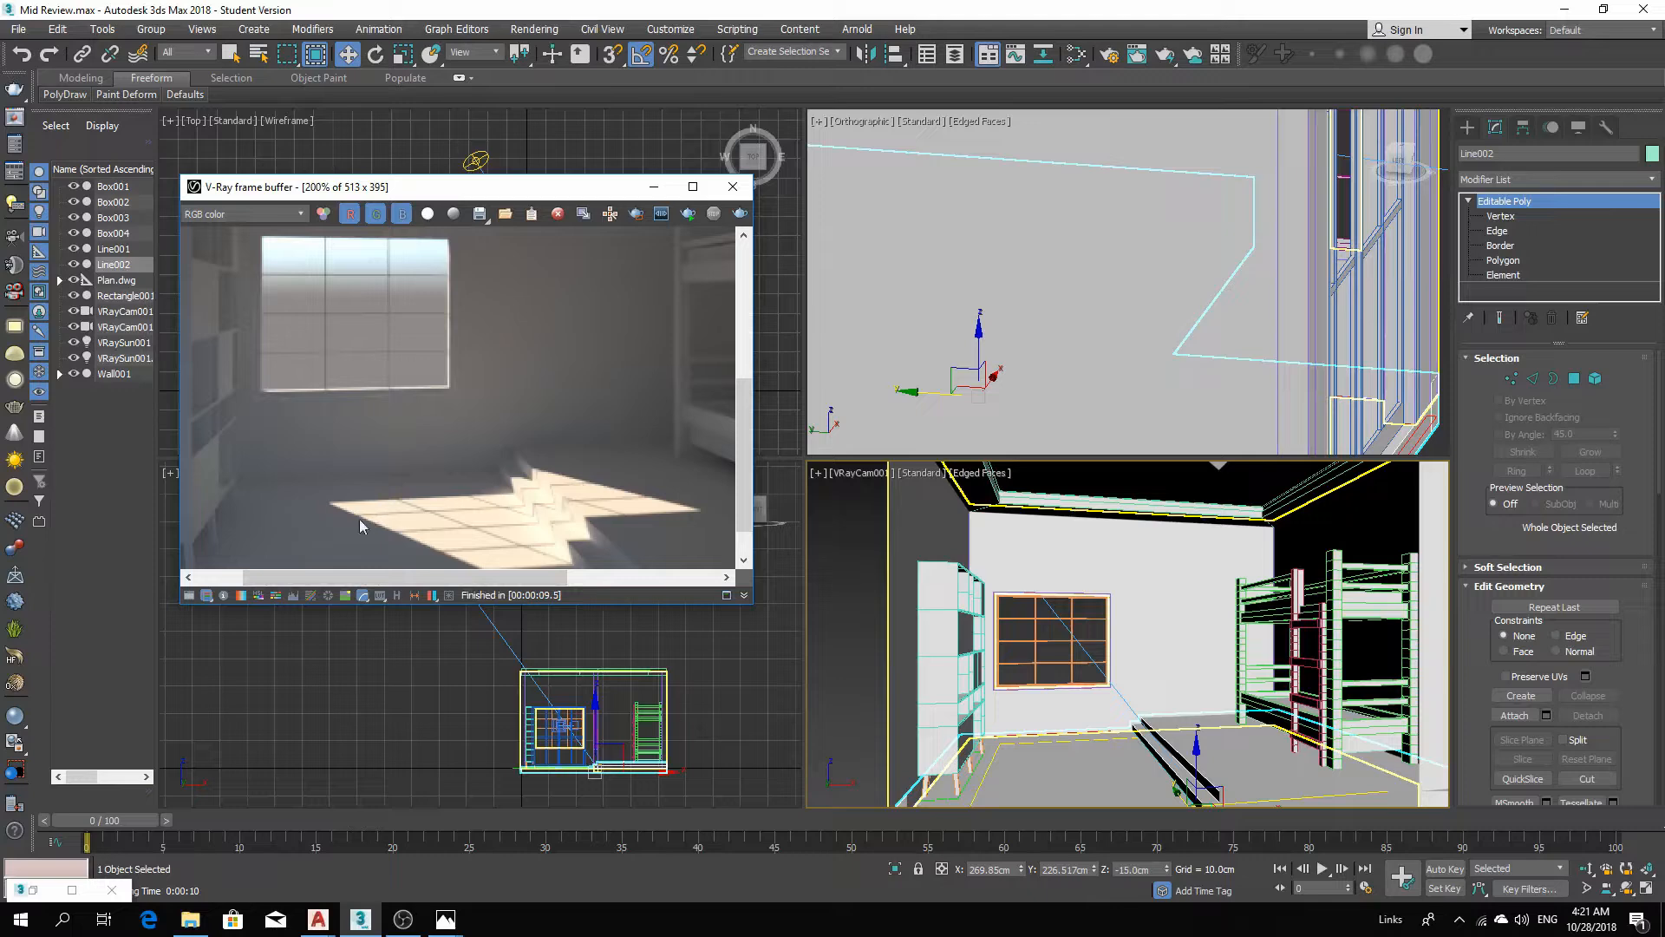
scroll(355, 403, "down", 1)
scroll(323, 416, "up", 1)
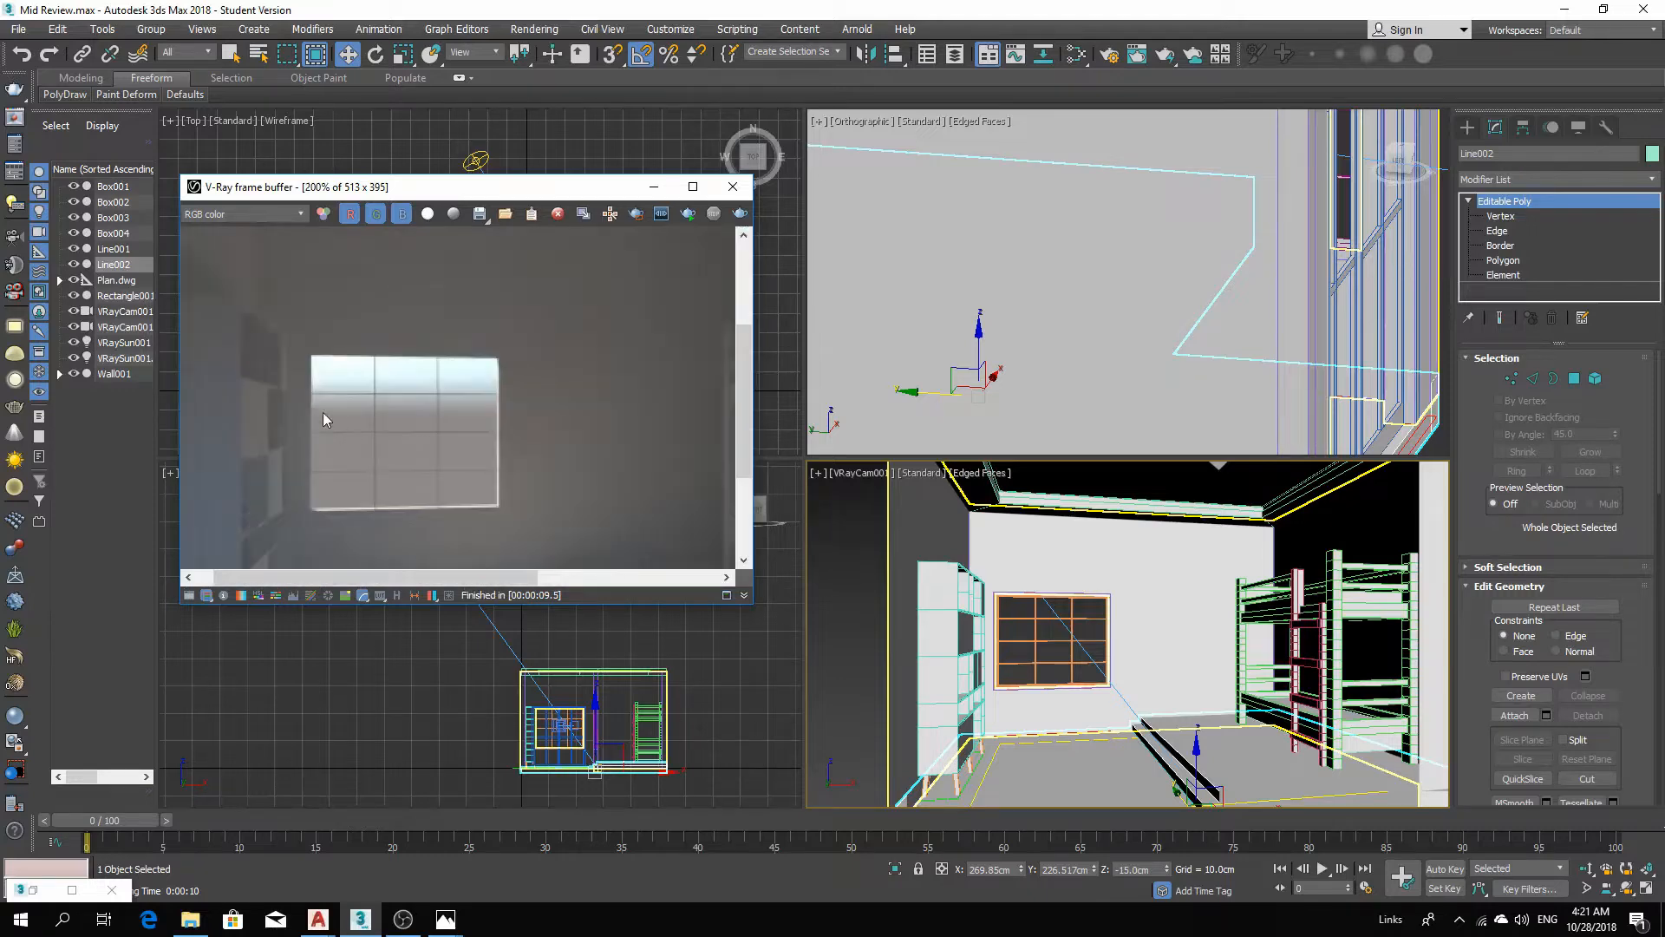
scroll(377, 445, "down", 1)
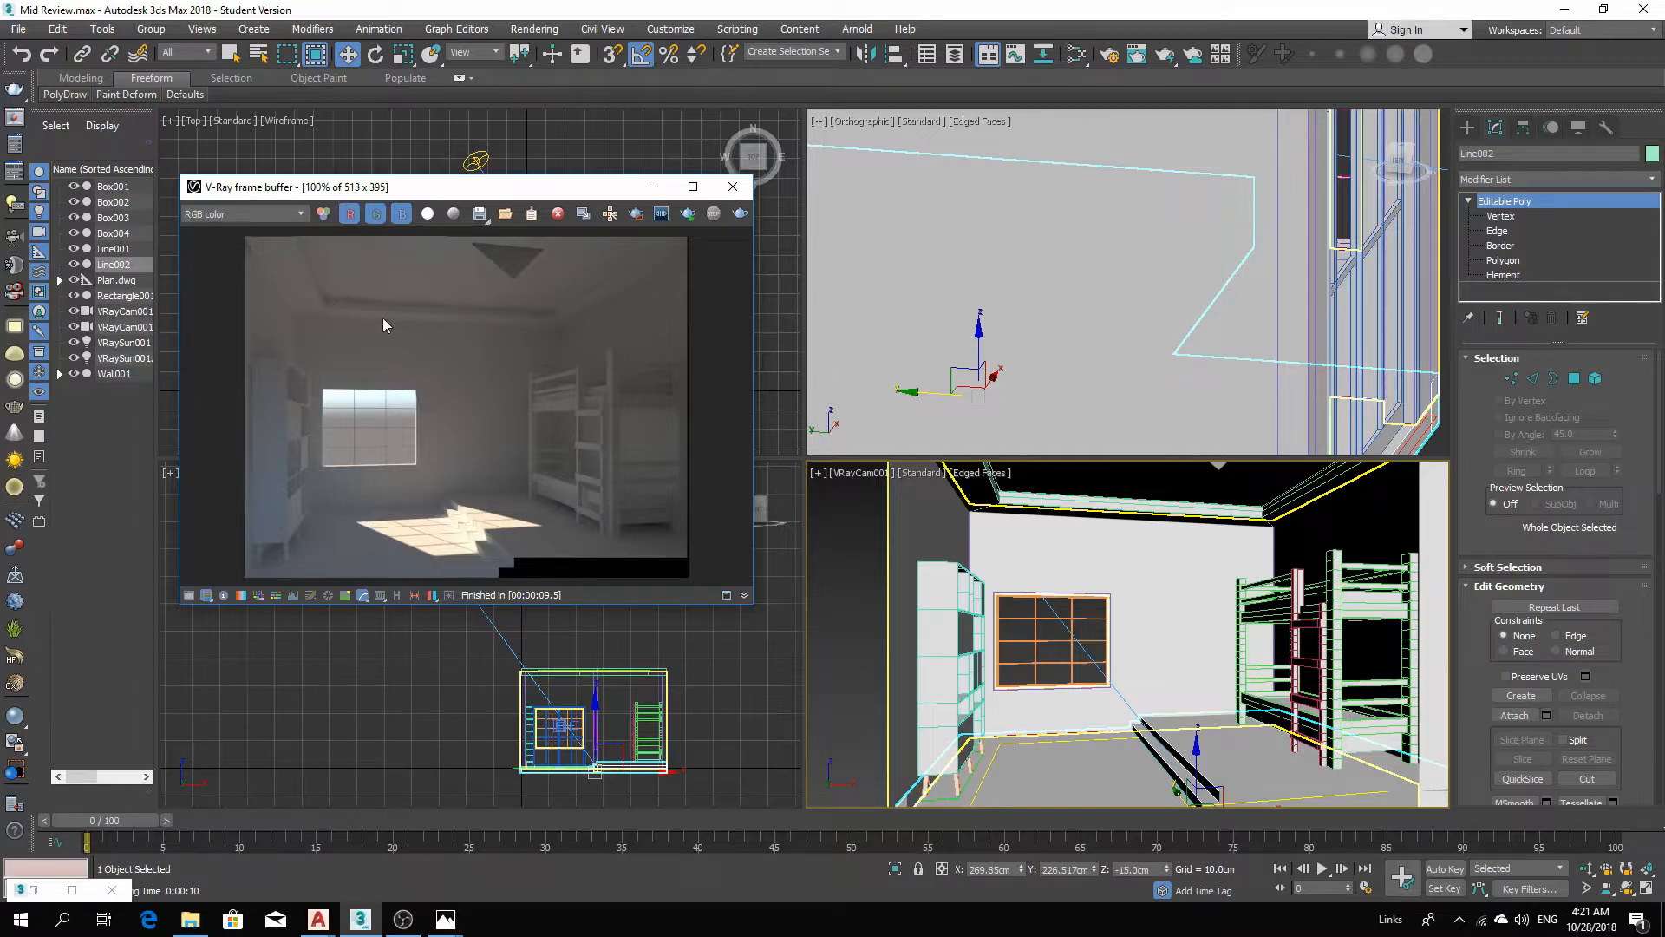
left_click(733, 186)
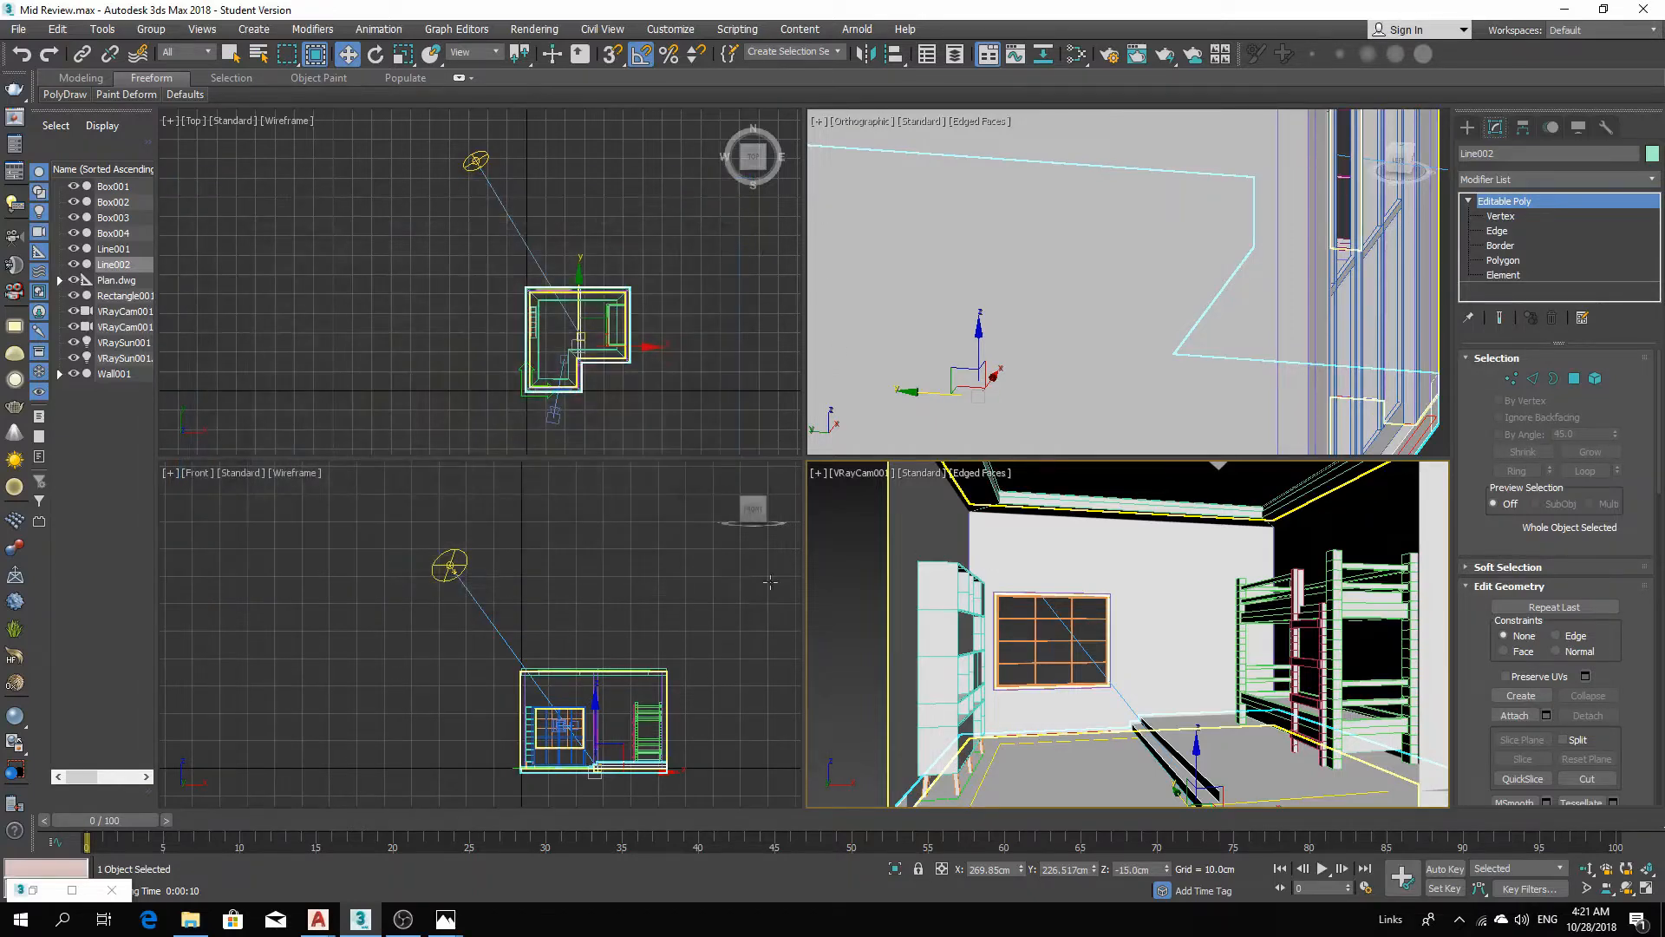
Select the ceiling polygon of the roof object Line001 and delete it.
left_click(691, 608)
left_click(595, 671)
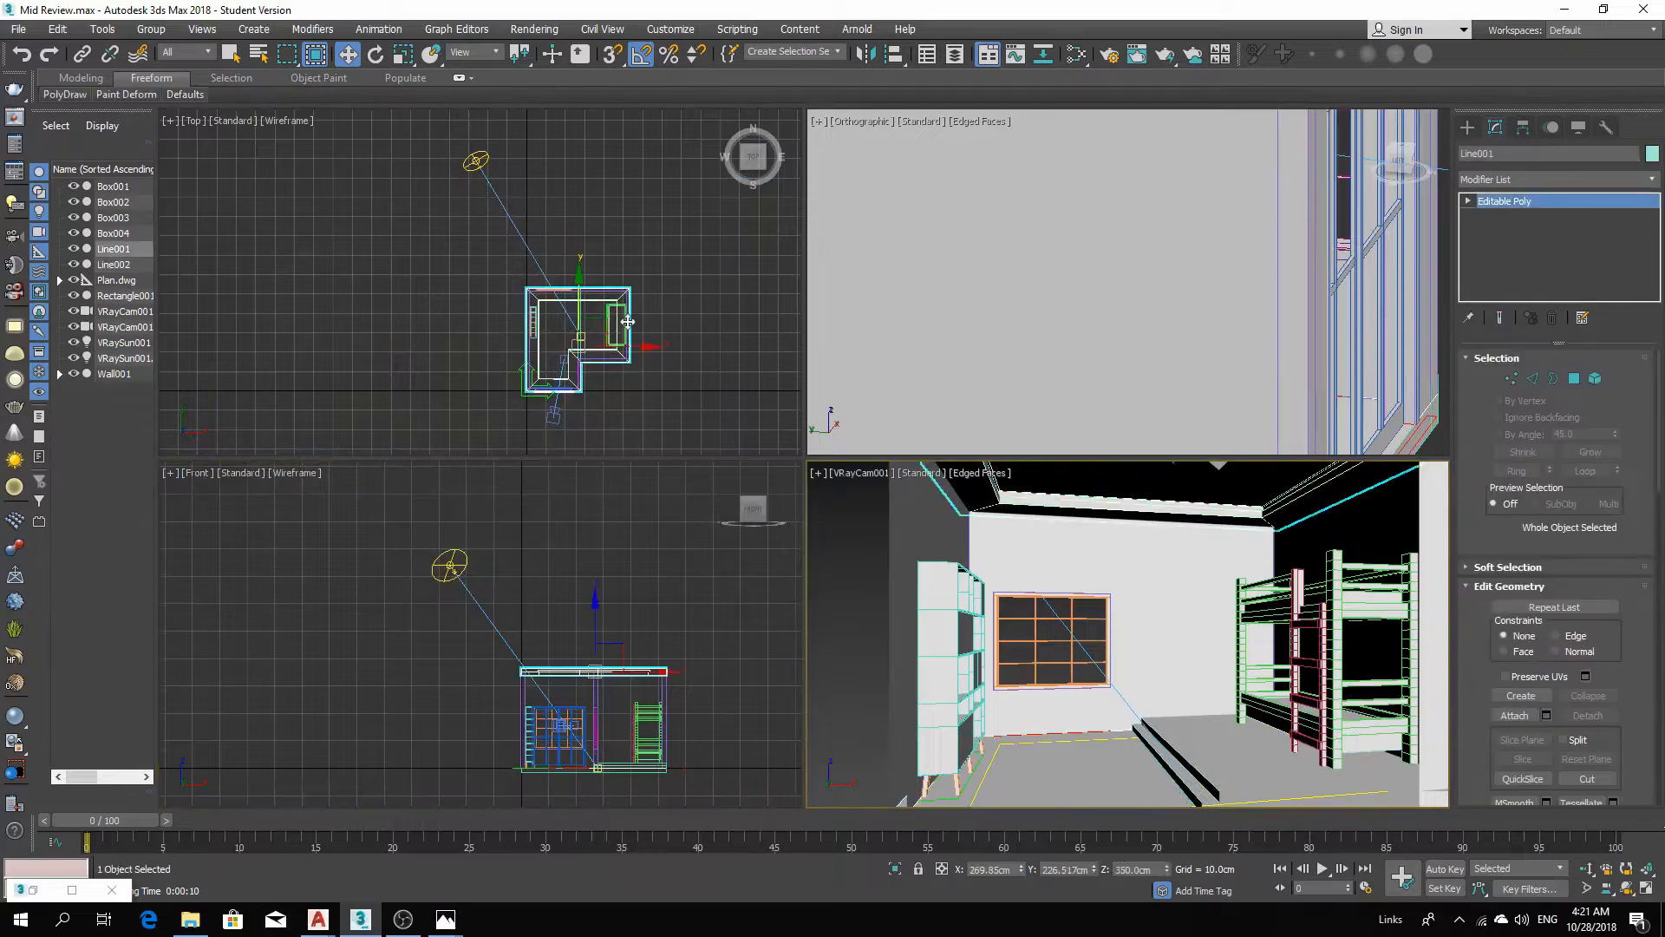
left_click(572, 351)
key("z")
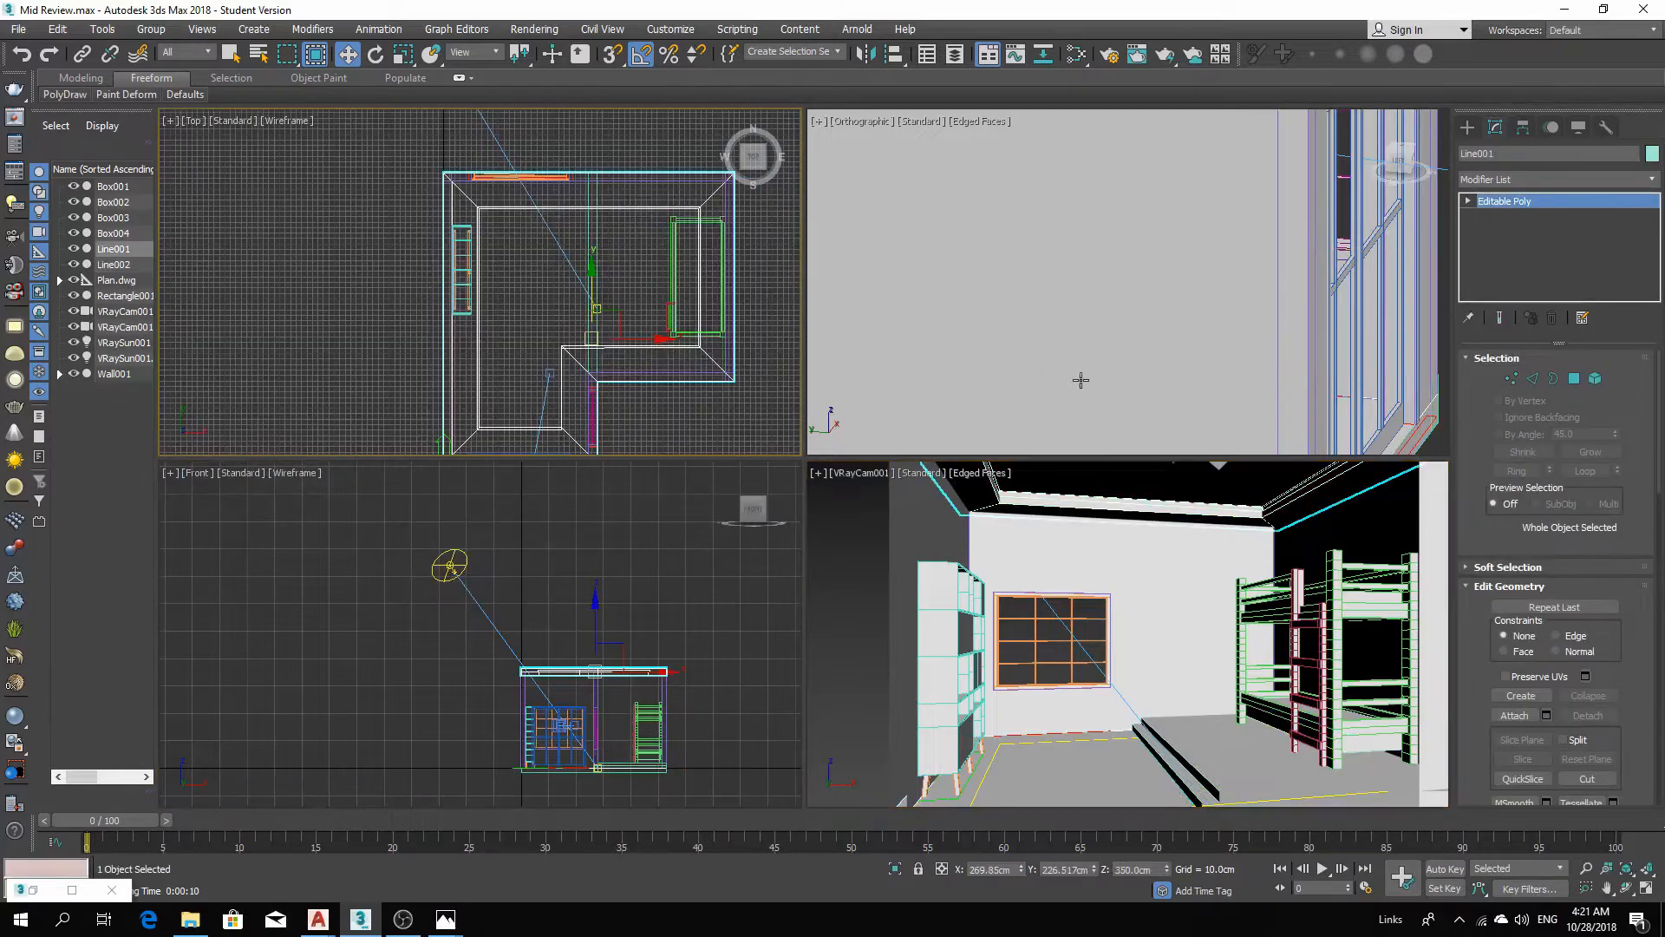
left_click(1575, 379)
left_click(1128, 476)
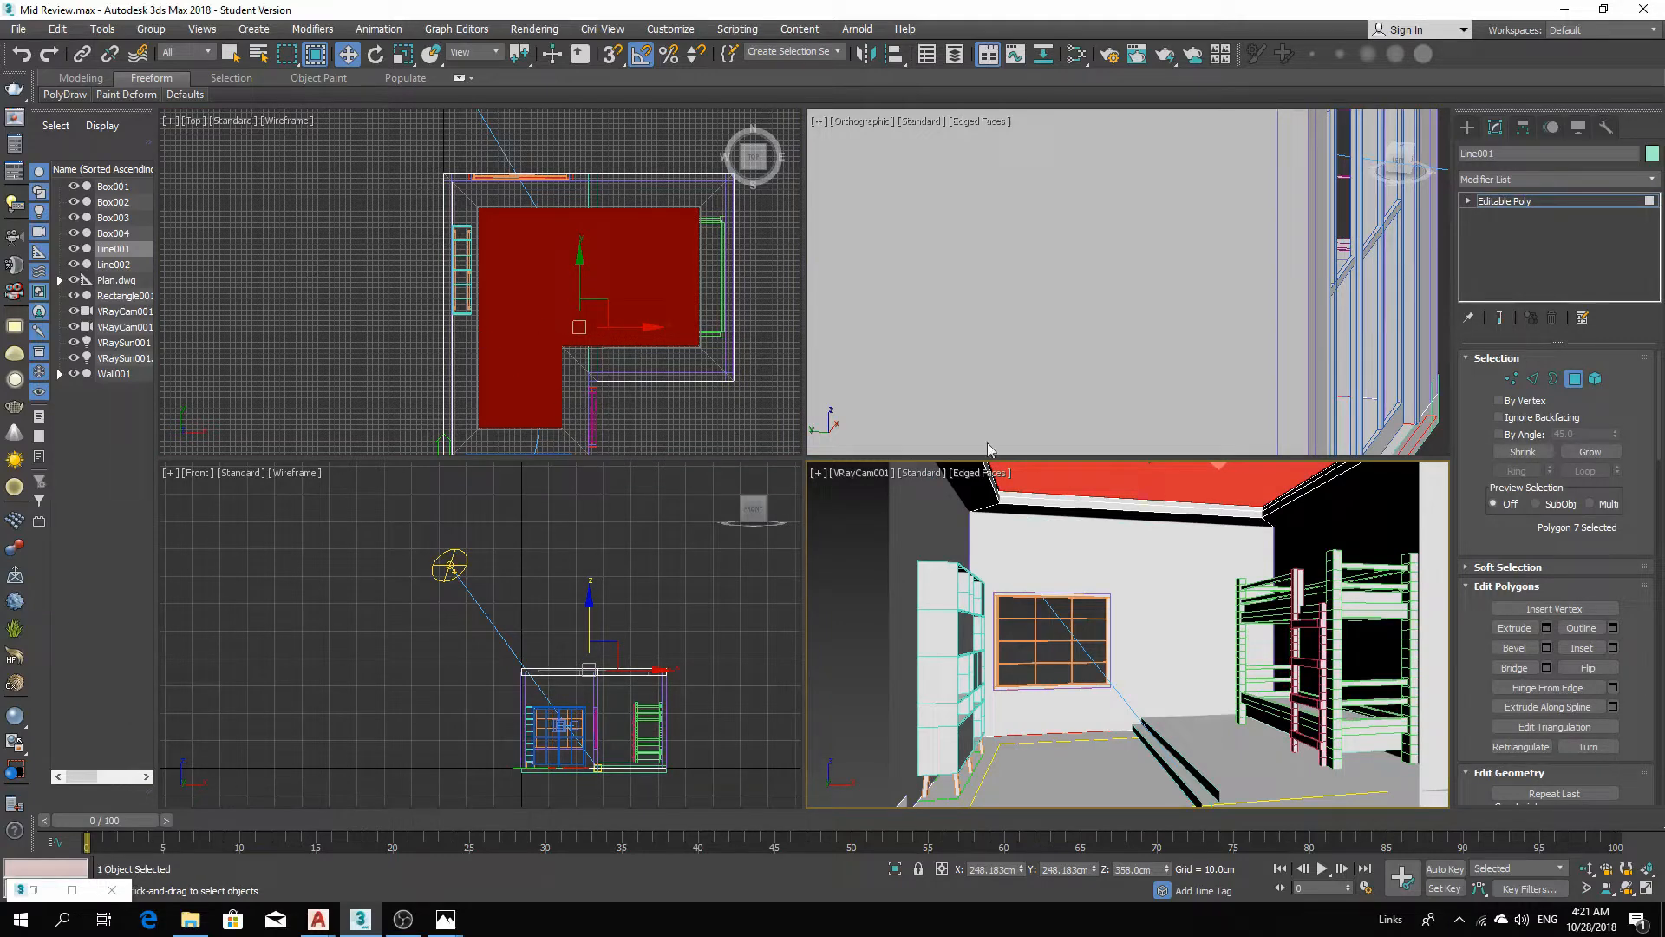
key("Delete")
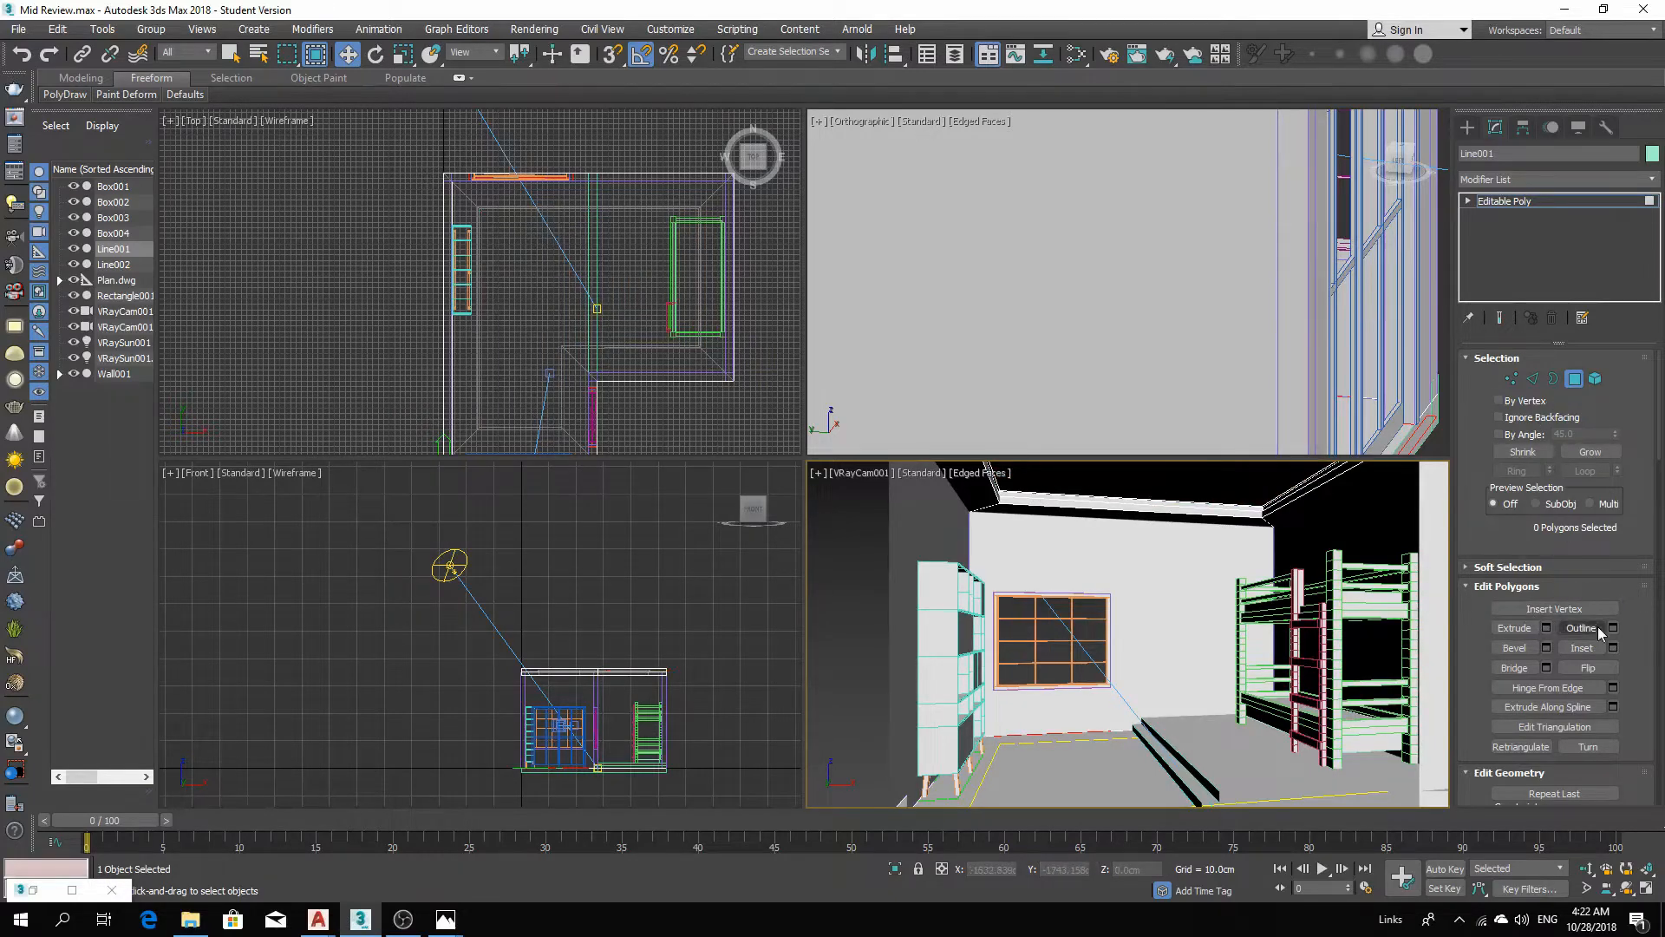
Select the open border left in the roof object and cap it.
left_click(1552, 380)
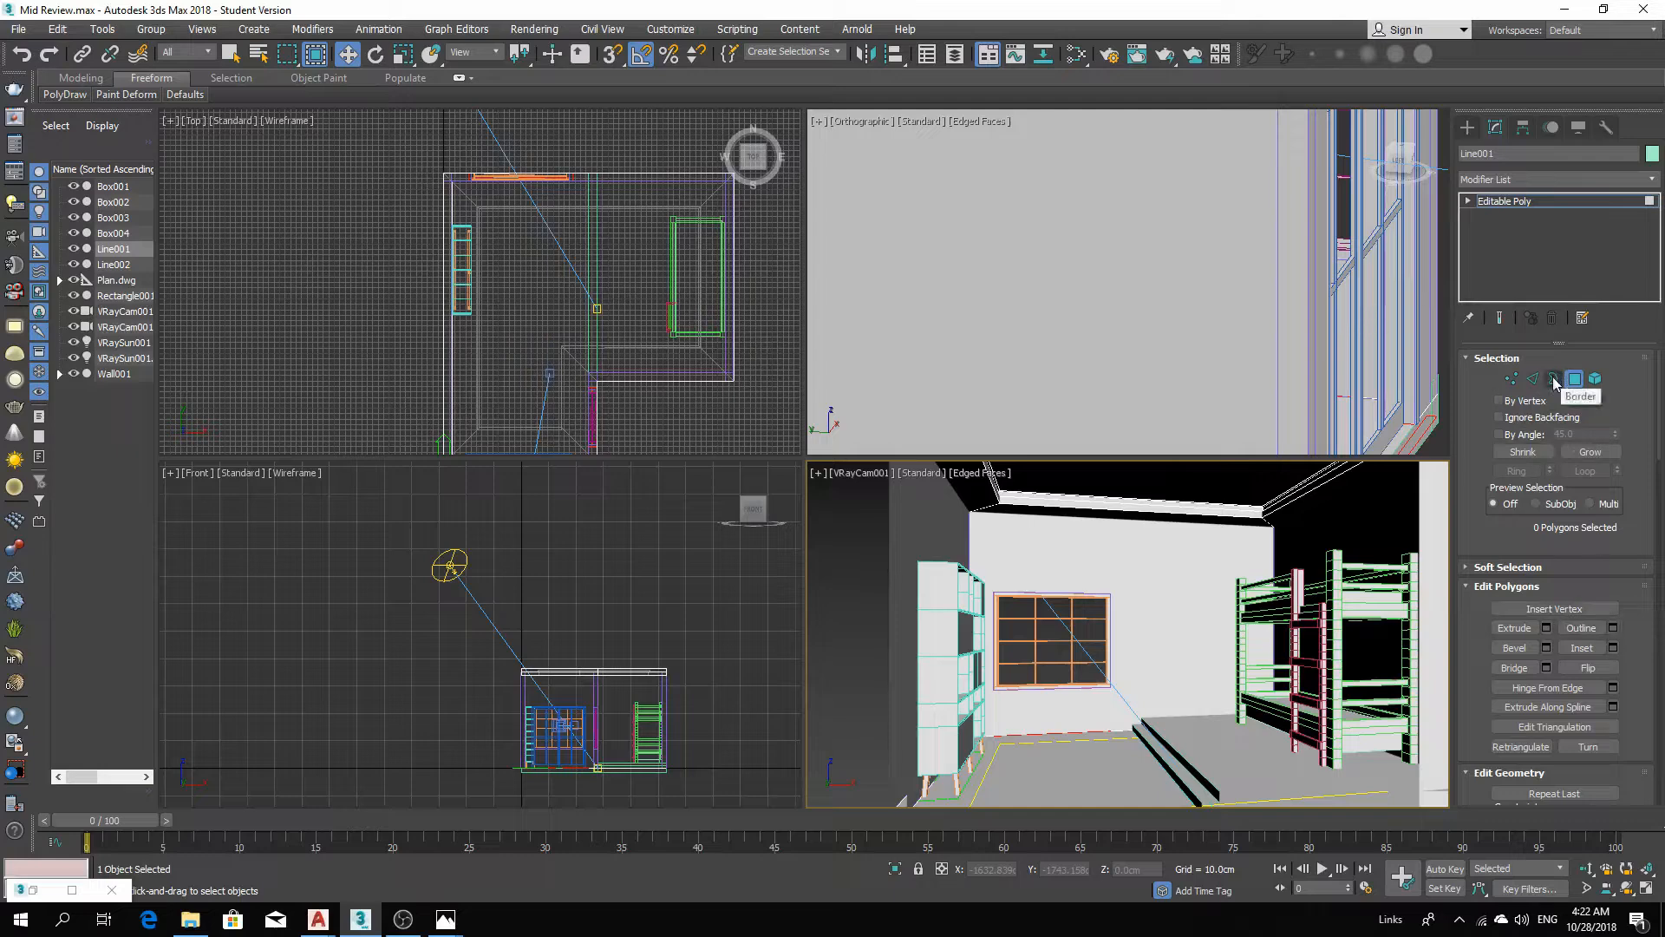
left_click(1127, 502)
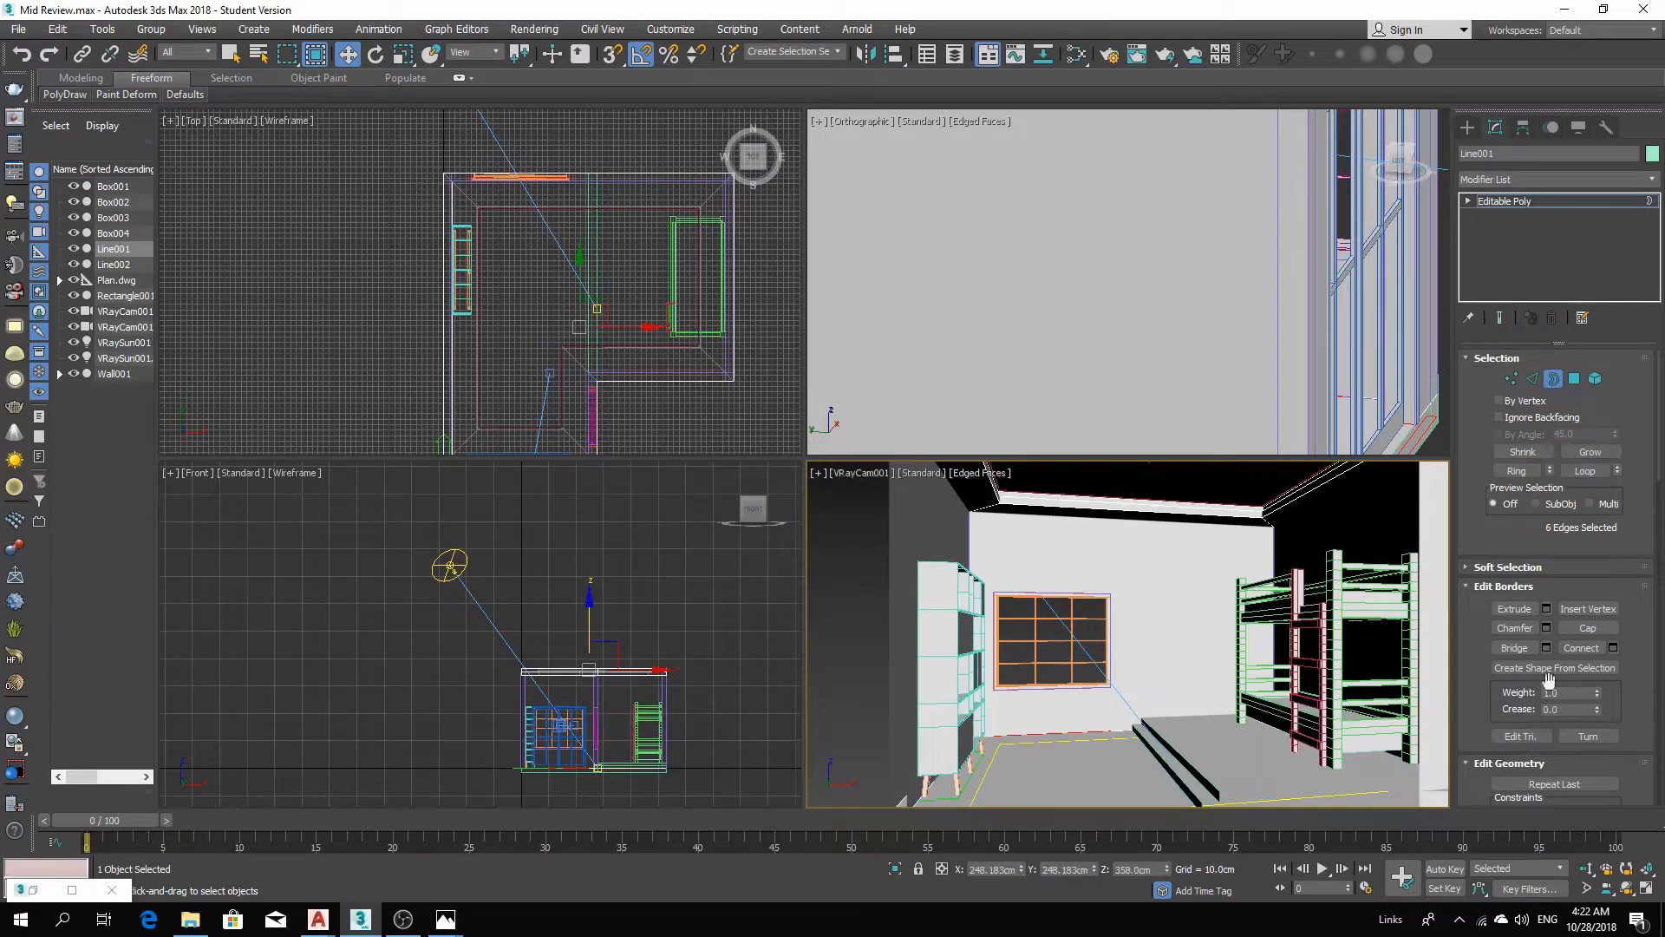
left_click(1588, 627)
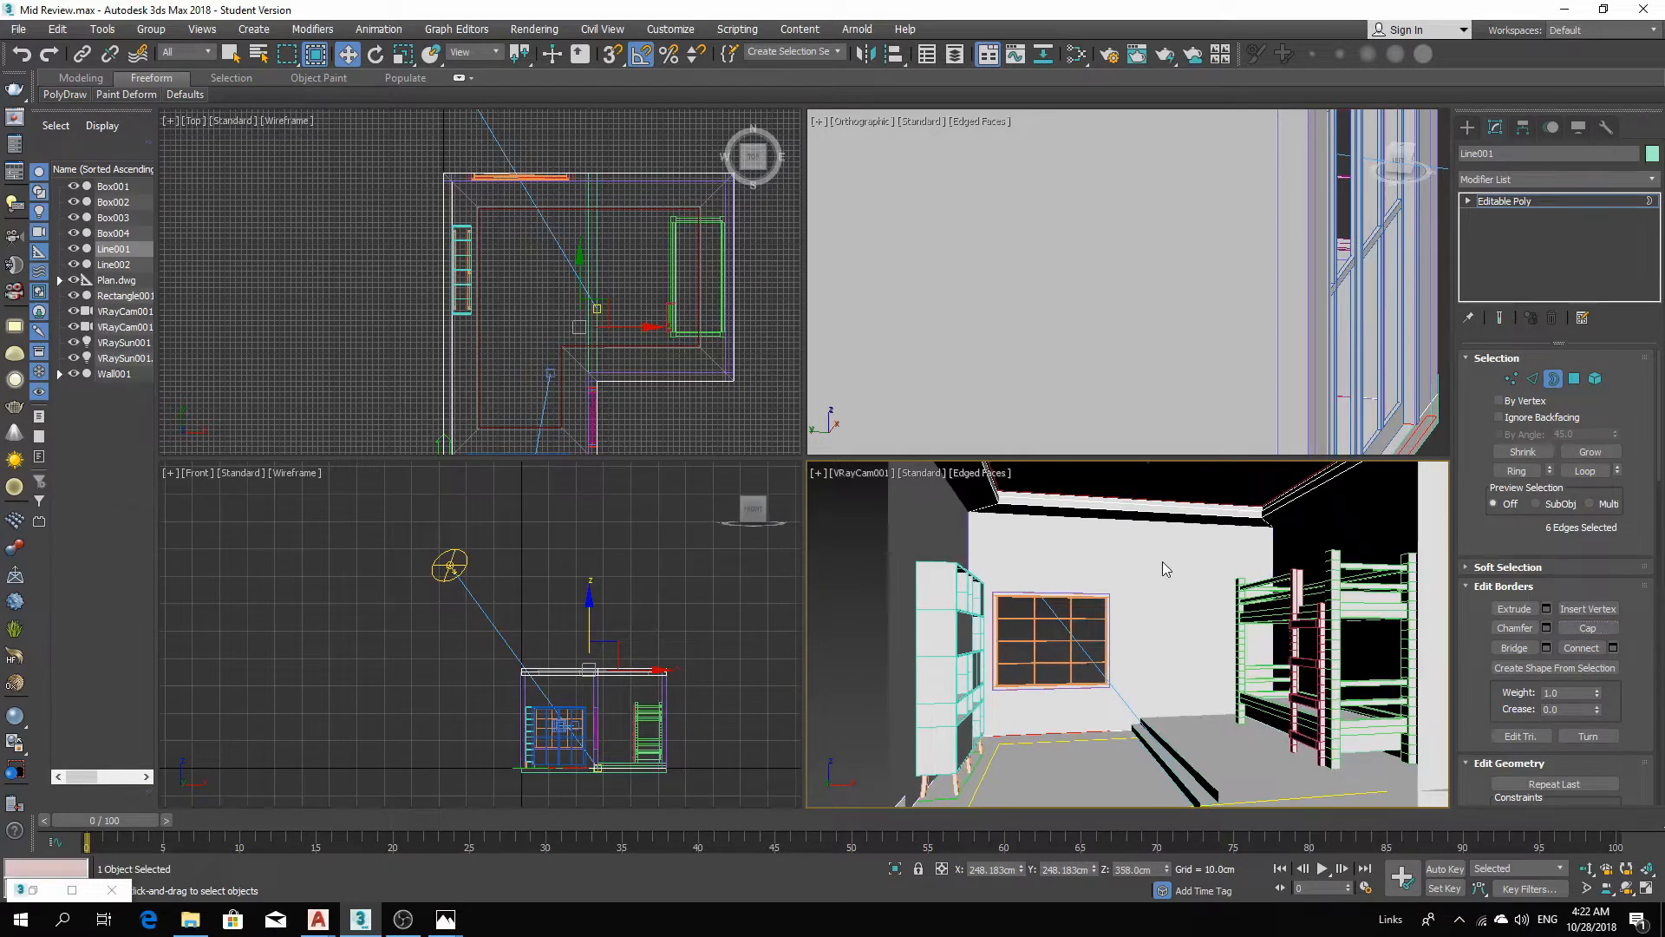
Inspect the capped ceiling from a perspective view and return to the VRay camera view.
key("p")
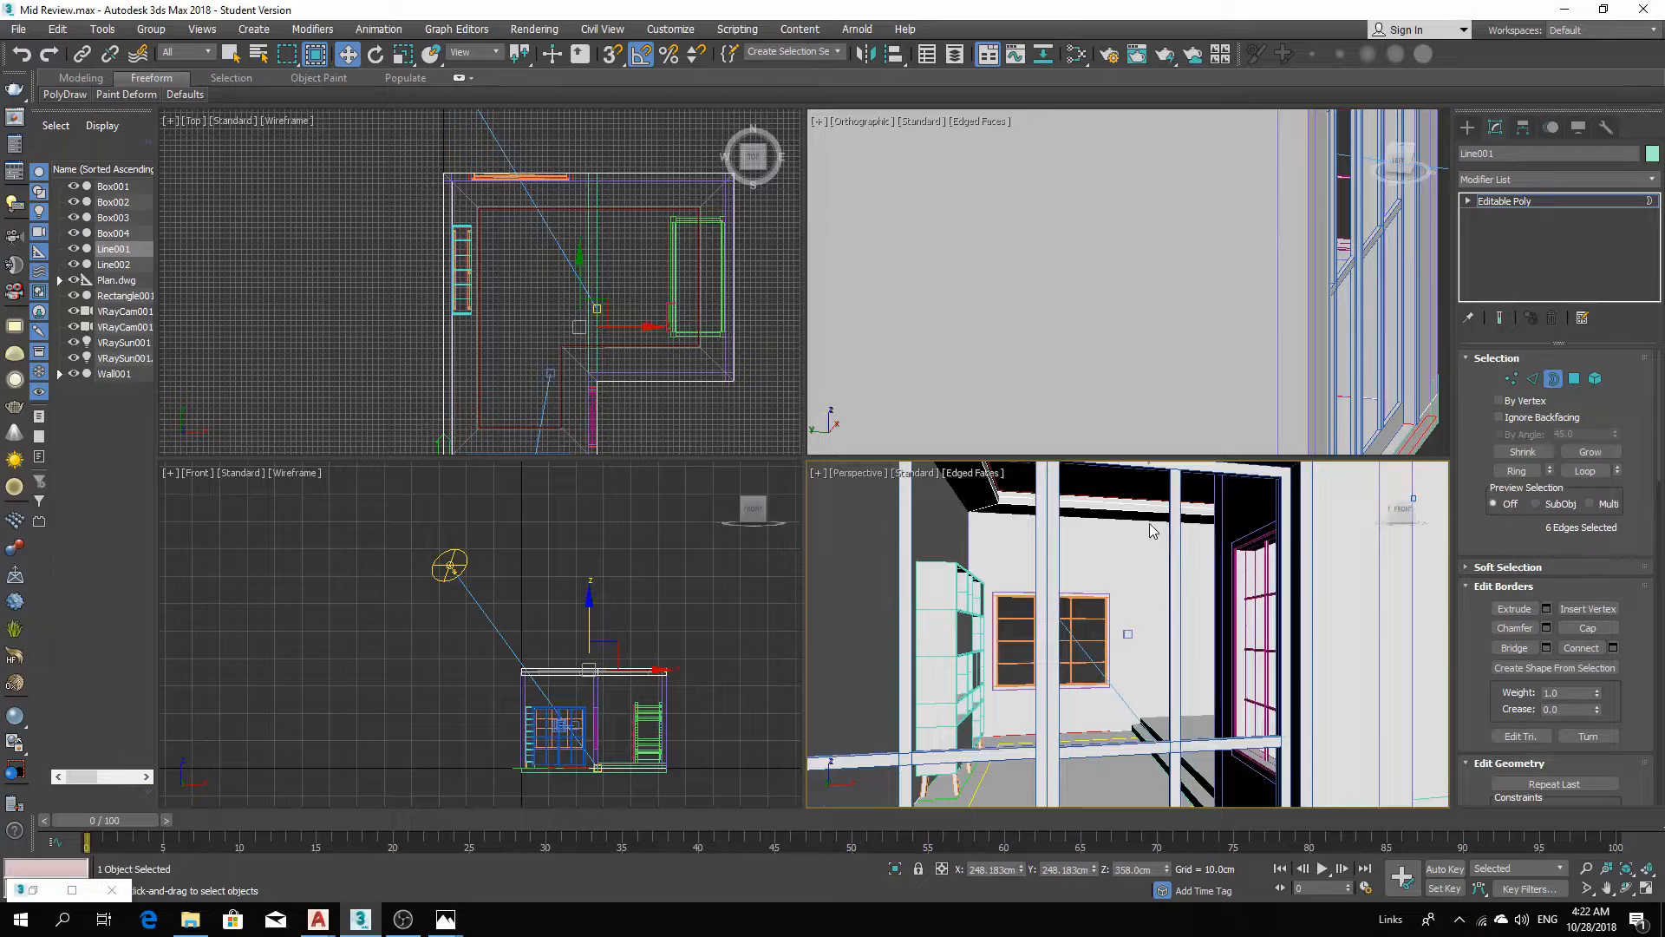
scroll(1149, 529, "up", 5)
scroll(1146, 600, "up", 1)
middle_click_drag(1145, 593, 1185, 691, "alt")
scroll(1068, 598, "down", 3)
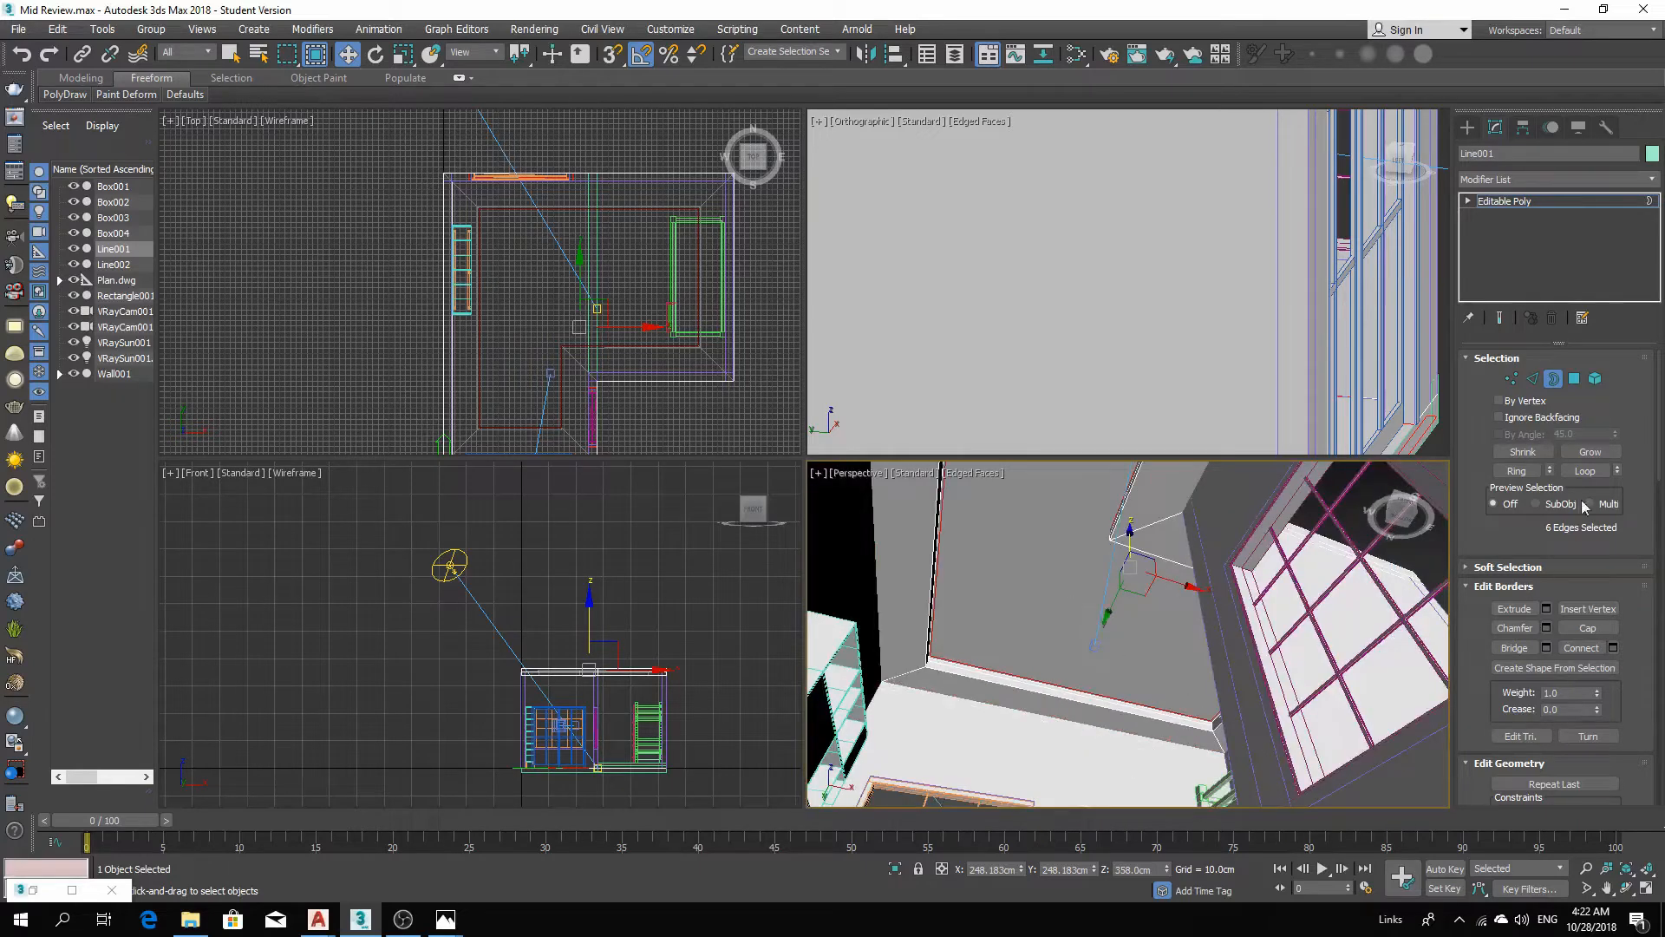
left_click(1553, 379)
scroll(1048, 685, "down", 3)
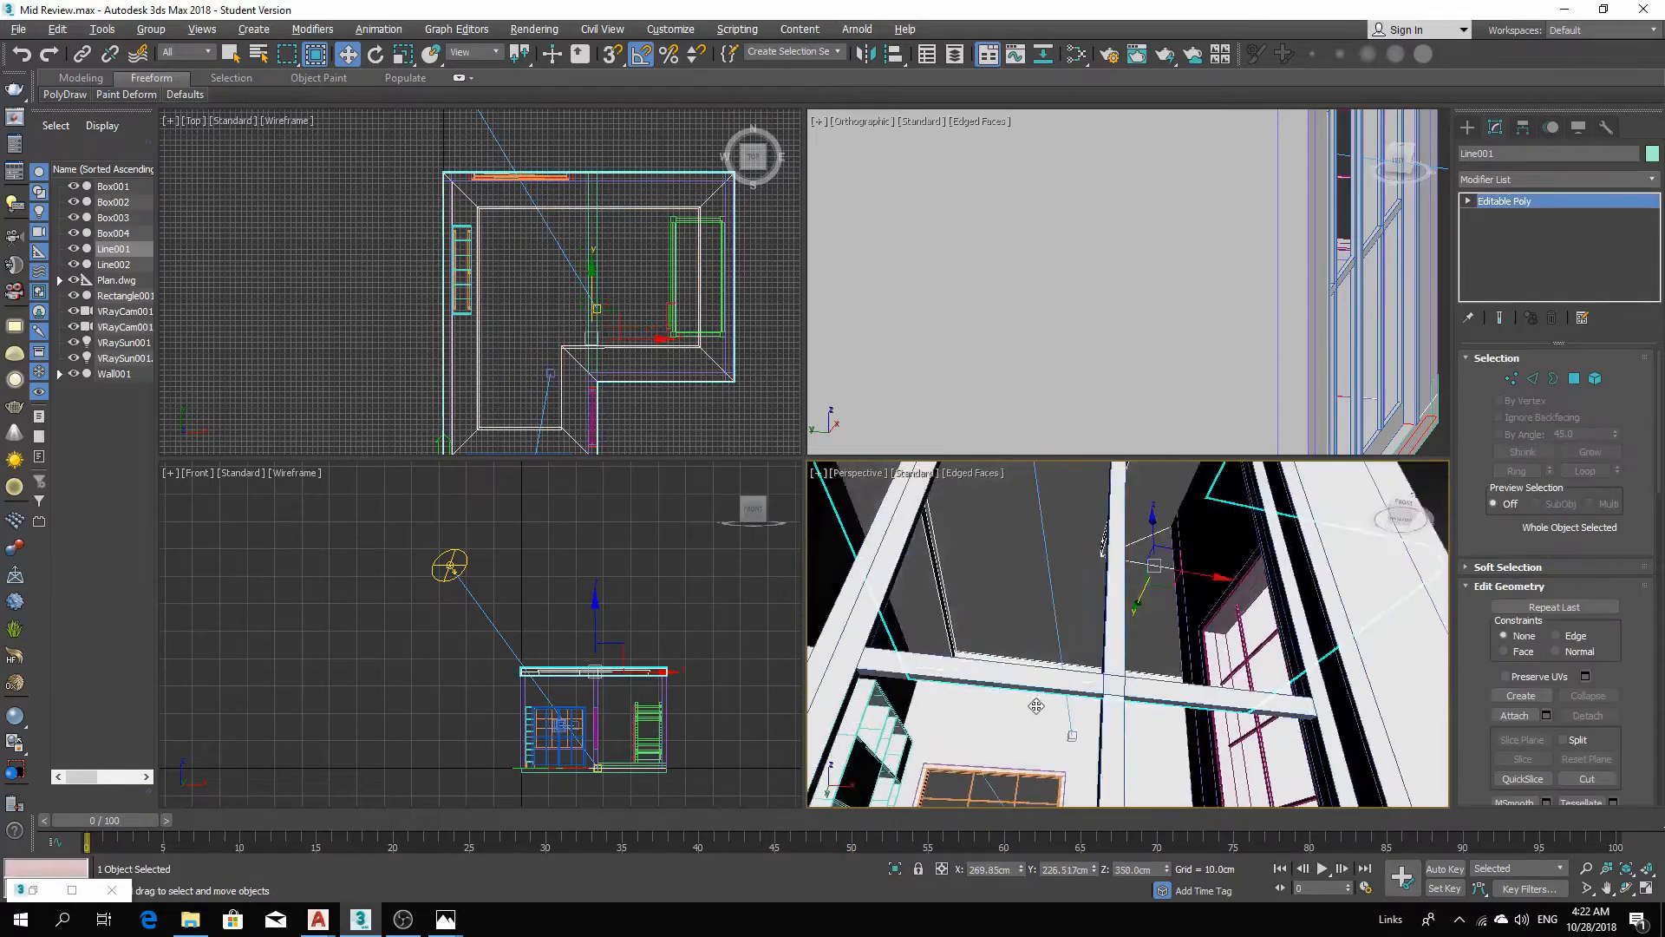
middle_click_drag(1039, 700, 1063, 765, "alt")
scroll(984, 753, "up", 2)
key("c")
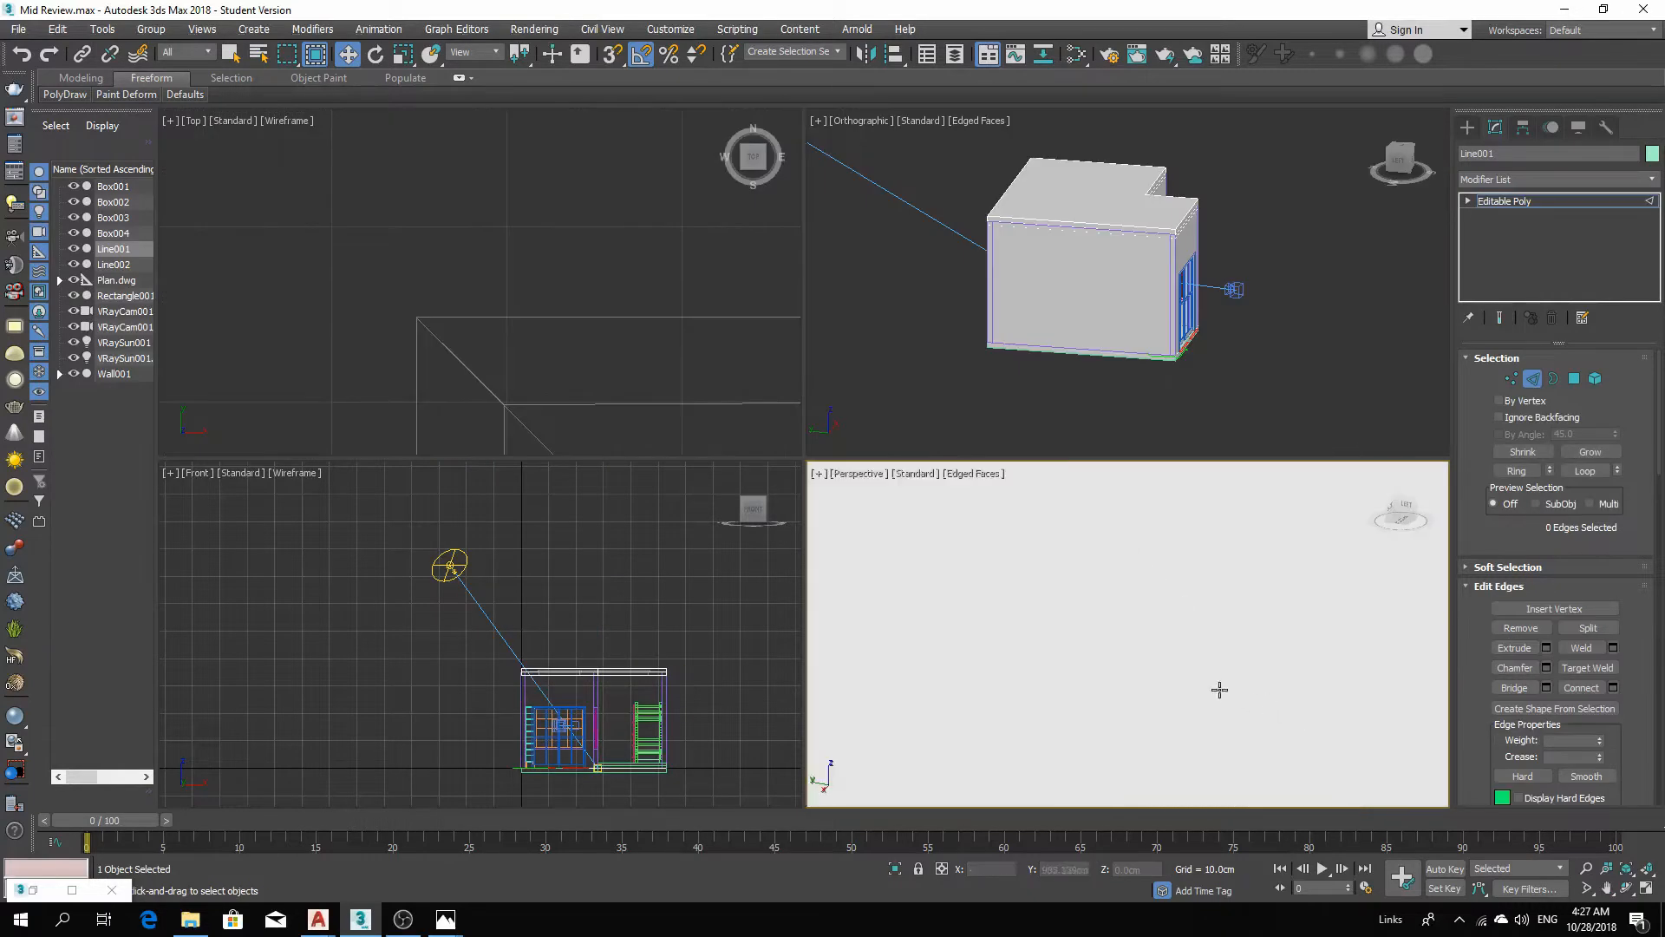
scroll(1205, 698, "down", 3)
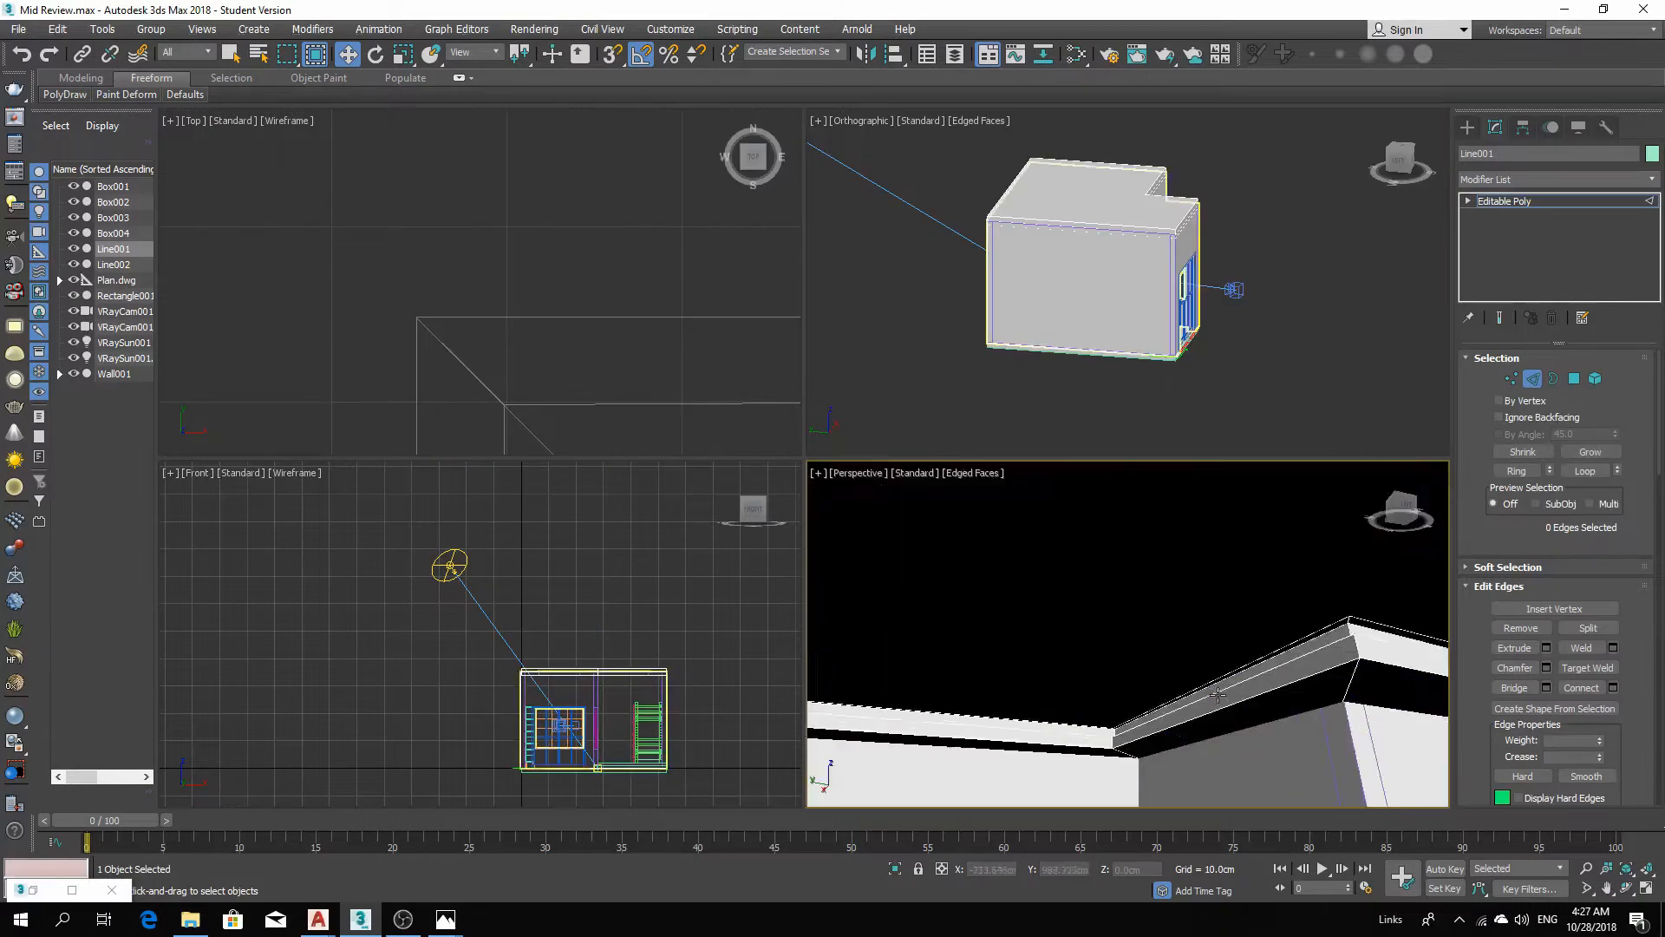
Dismiss the autosave error messages and save the scene as Mid Review2.
middle_click_drag(1185, 707, 1066, 672, "alt")
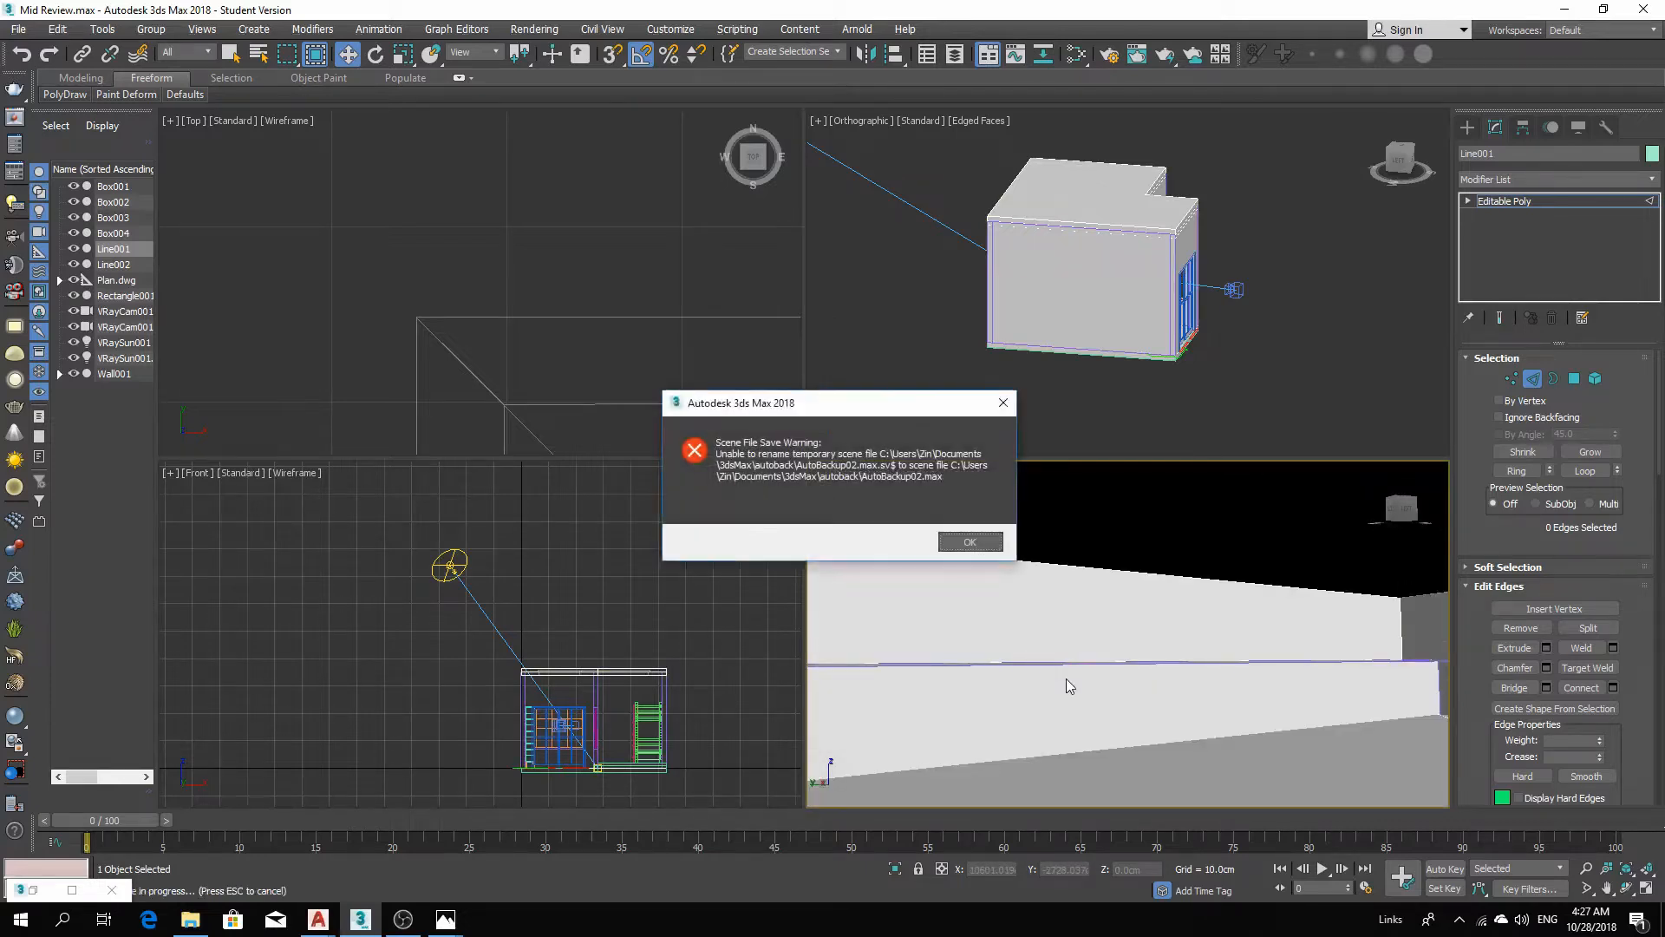
left_click(970, 544)
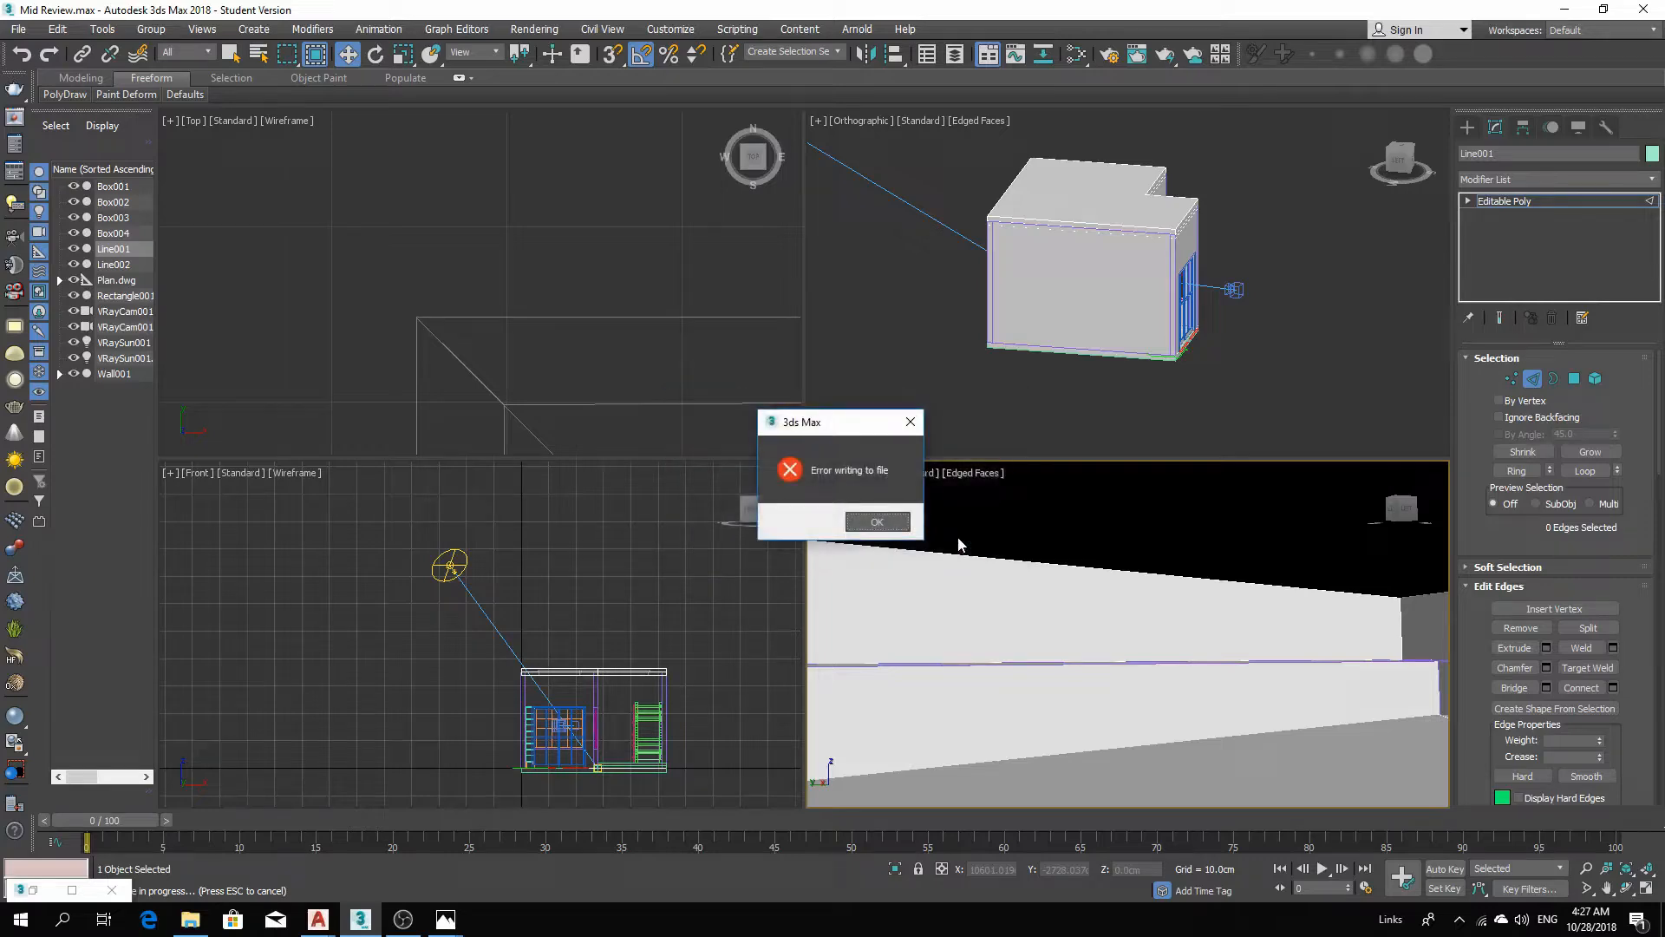
left_click(874, 523)
left_click(907, 536)
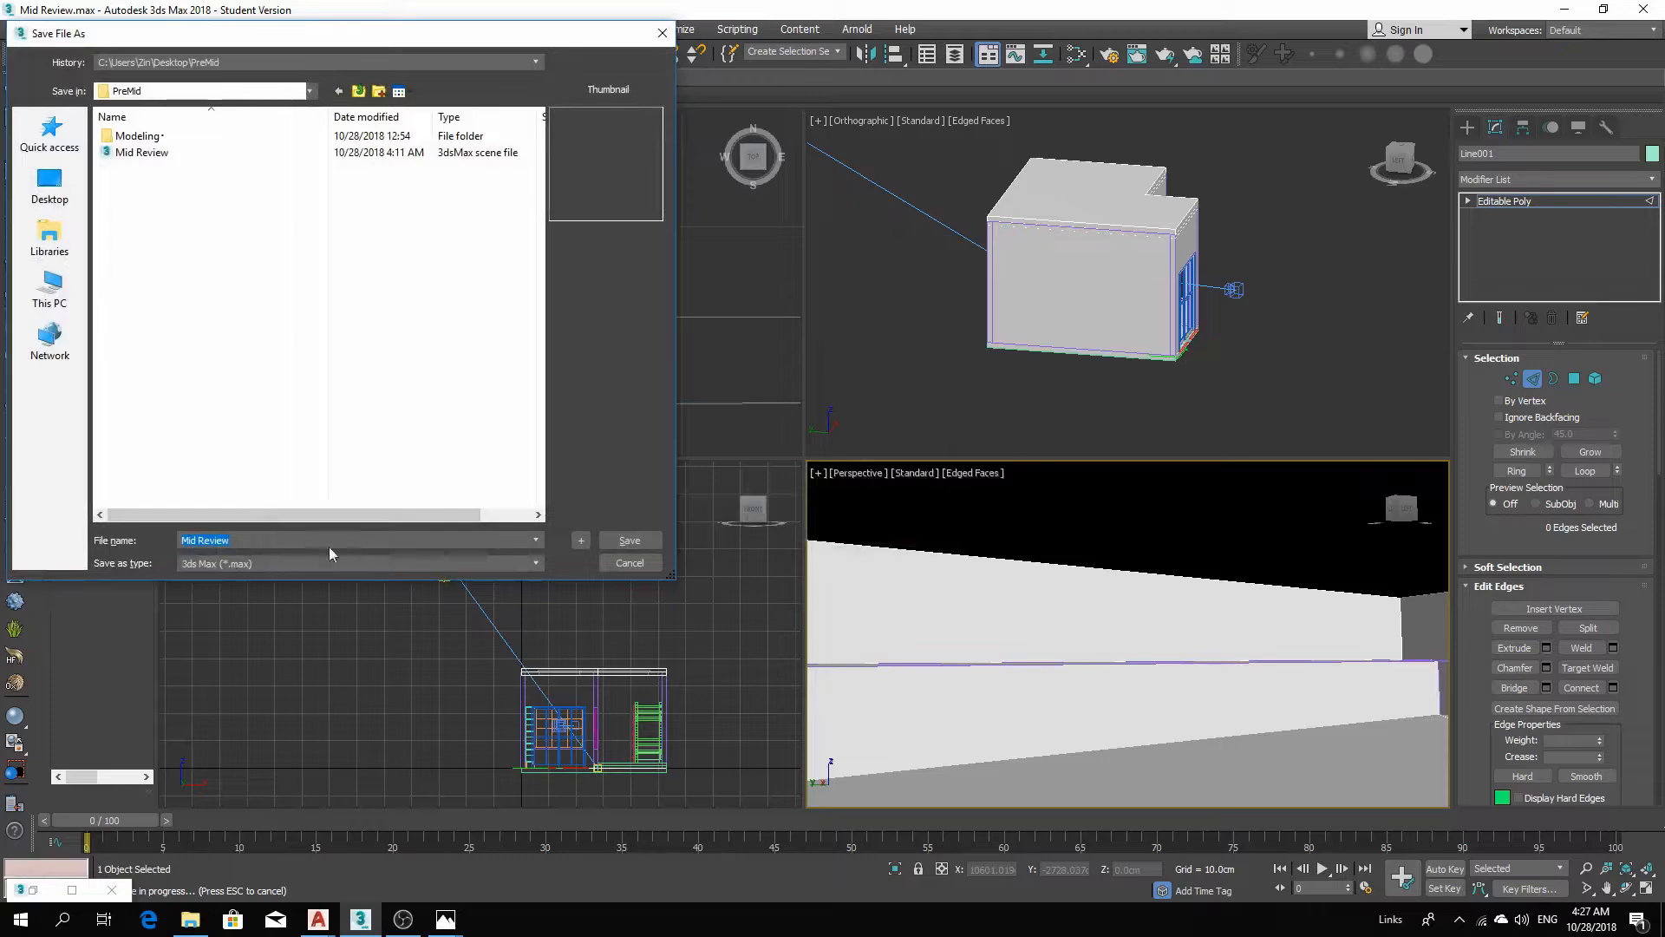
left_click(614, 540)
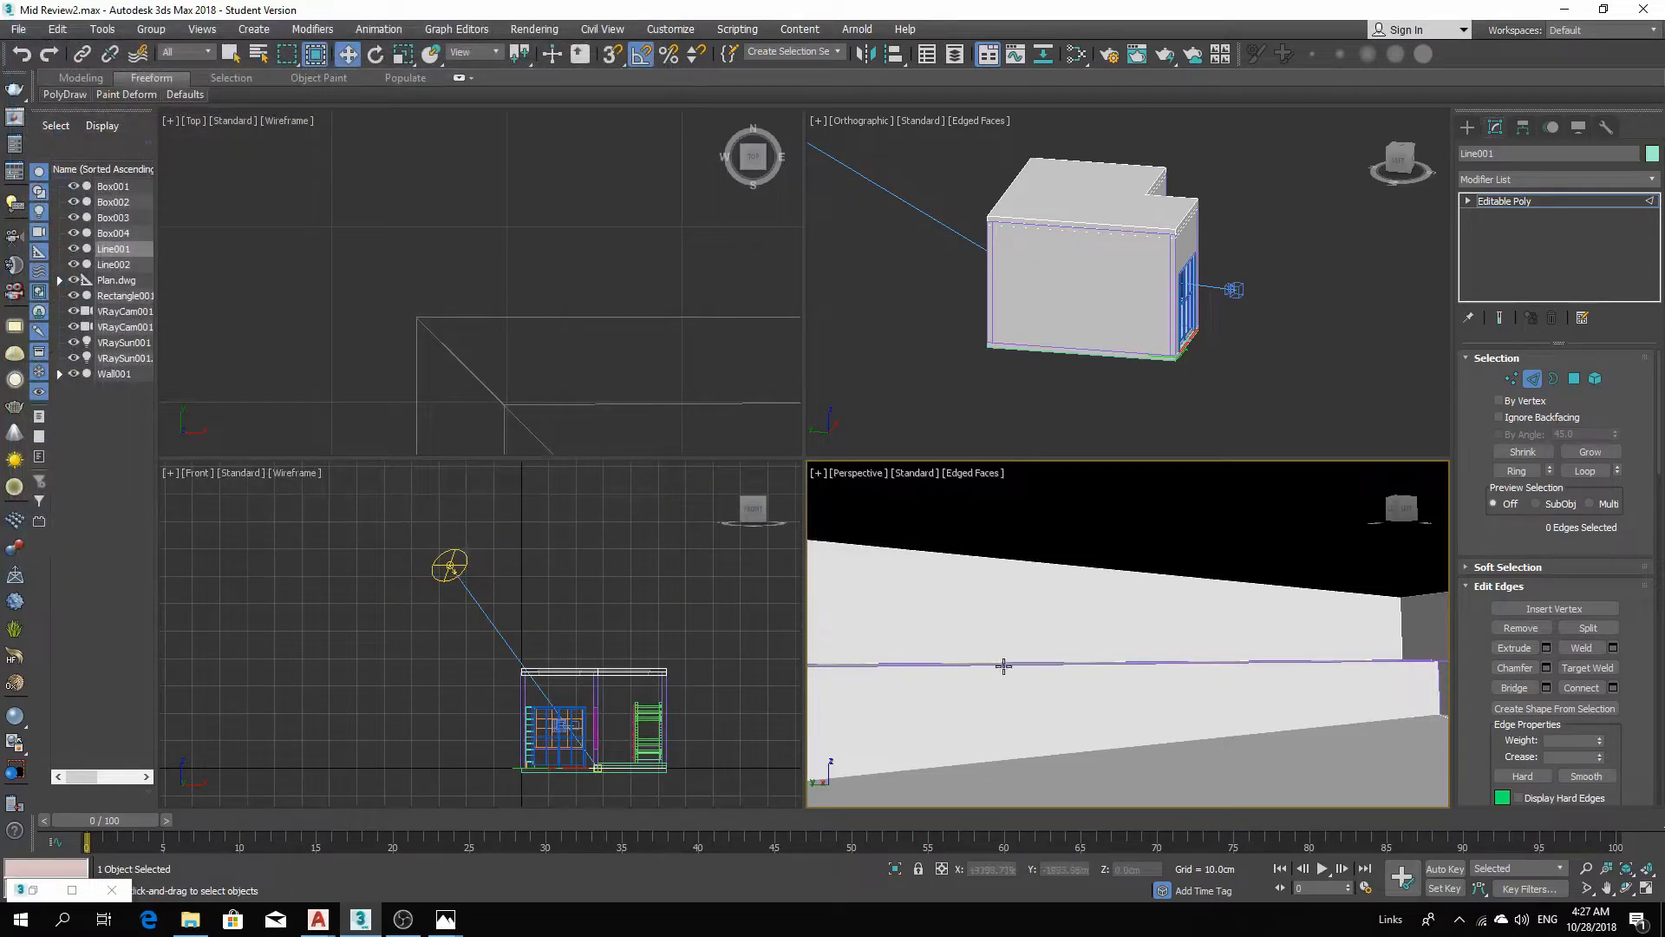
Switch the roof object to edge mode and select an inner ceiling edge in the top view.
middle_click_drag(1013, 677, 1038, 807)
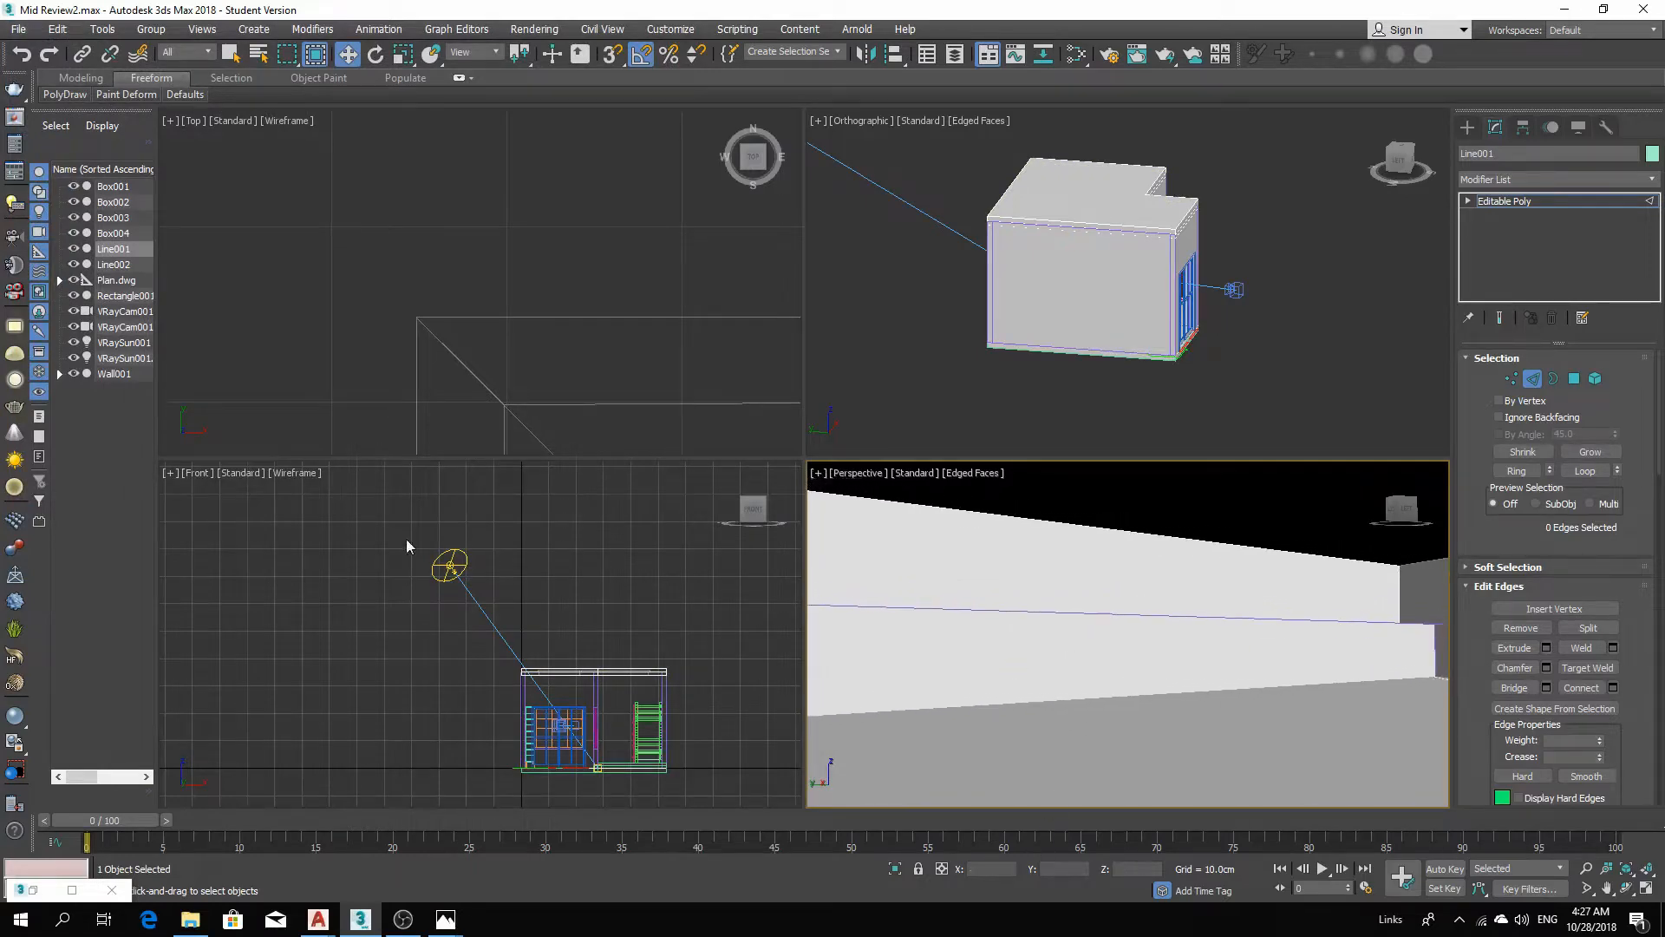
left_click(406, 538)
scroll(610, 329, "down", 6)
scroll(611, 330, "down", 4)
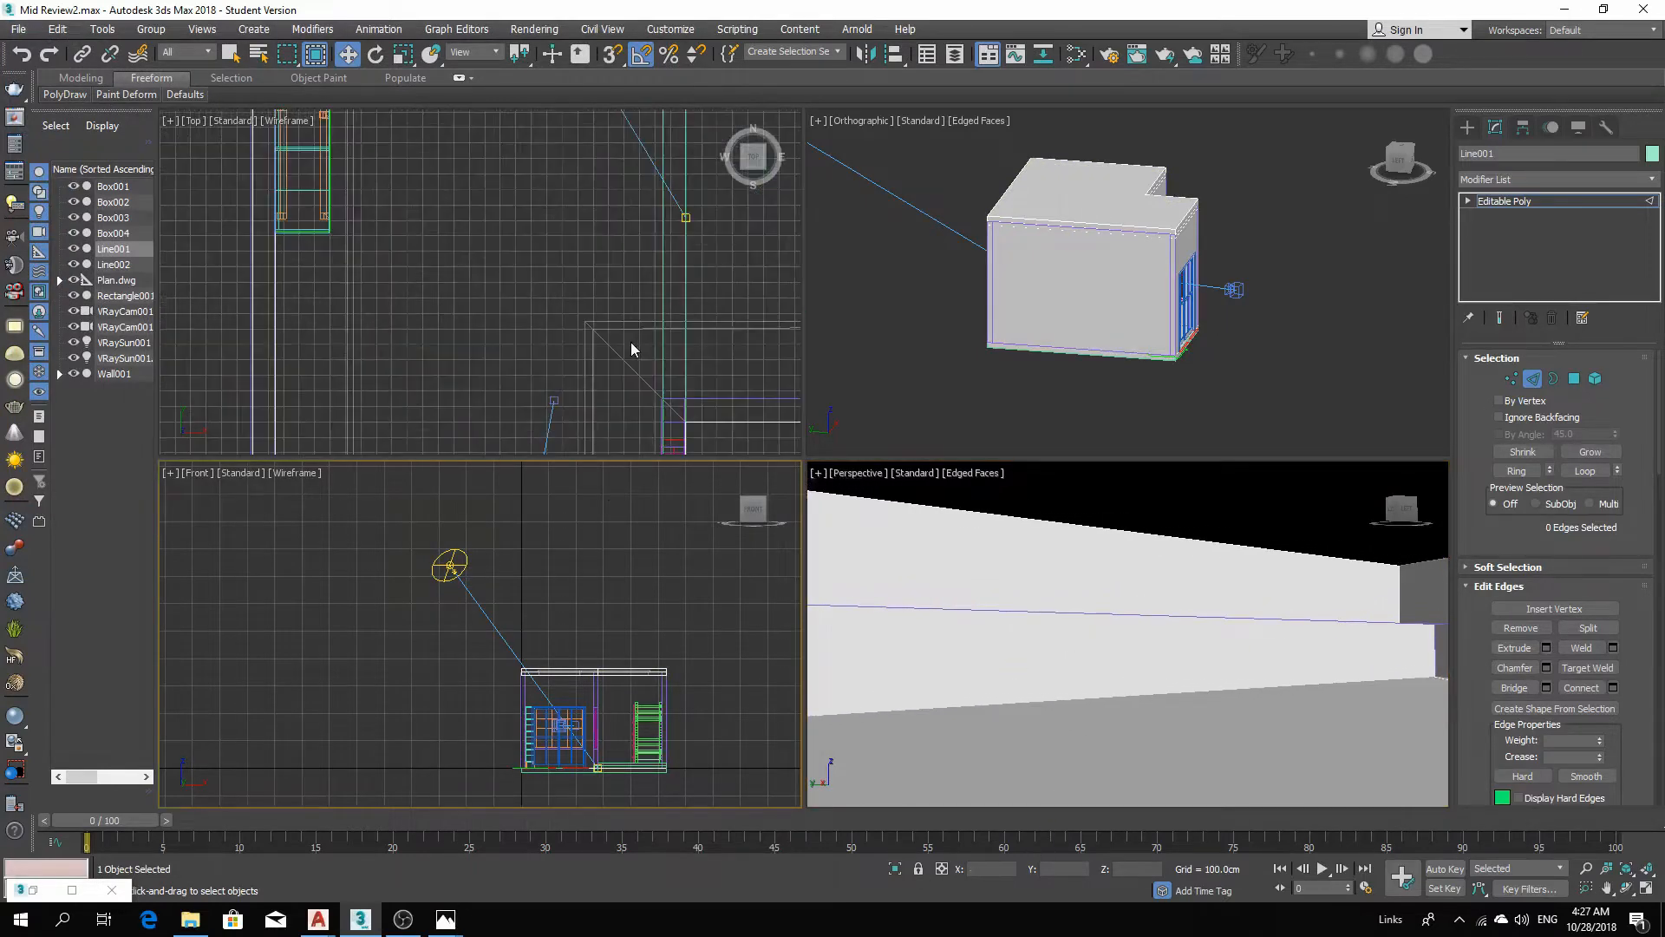
left_click(1532, 379)
scroll(633, 321, "up", 5)
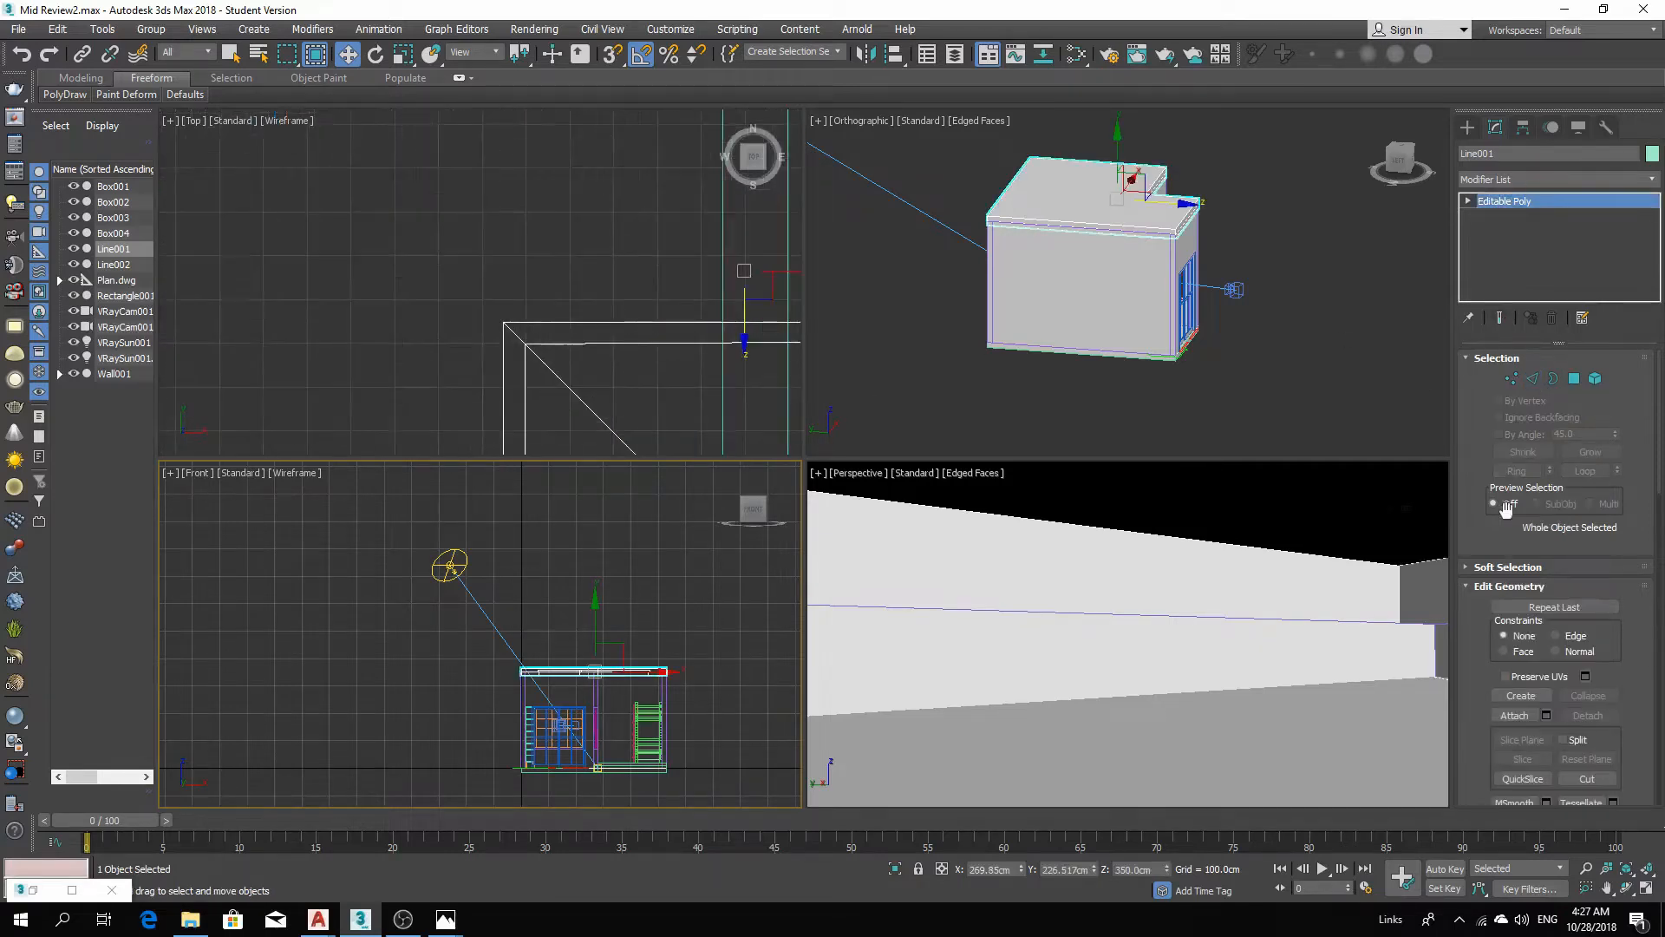
left_click(1533, 378)
scroll(621, 352, "down", 3)
middle_click_drag(621, 352, 660, 255)
scroll(661, 256, "down", 2)
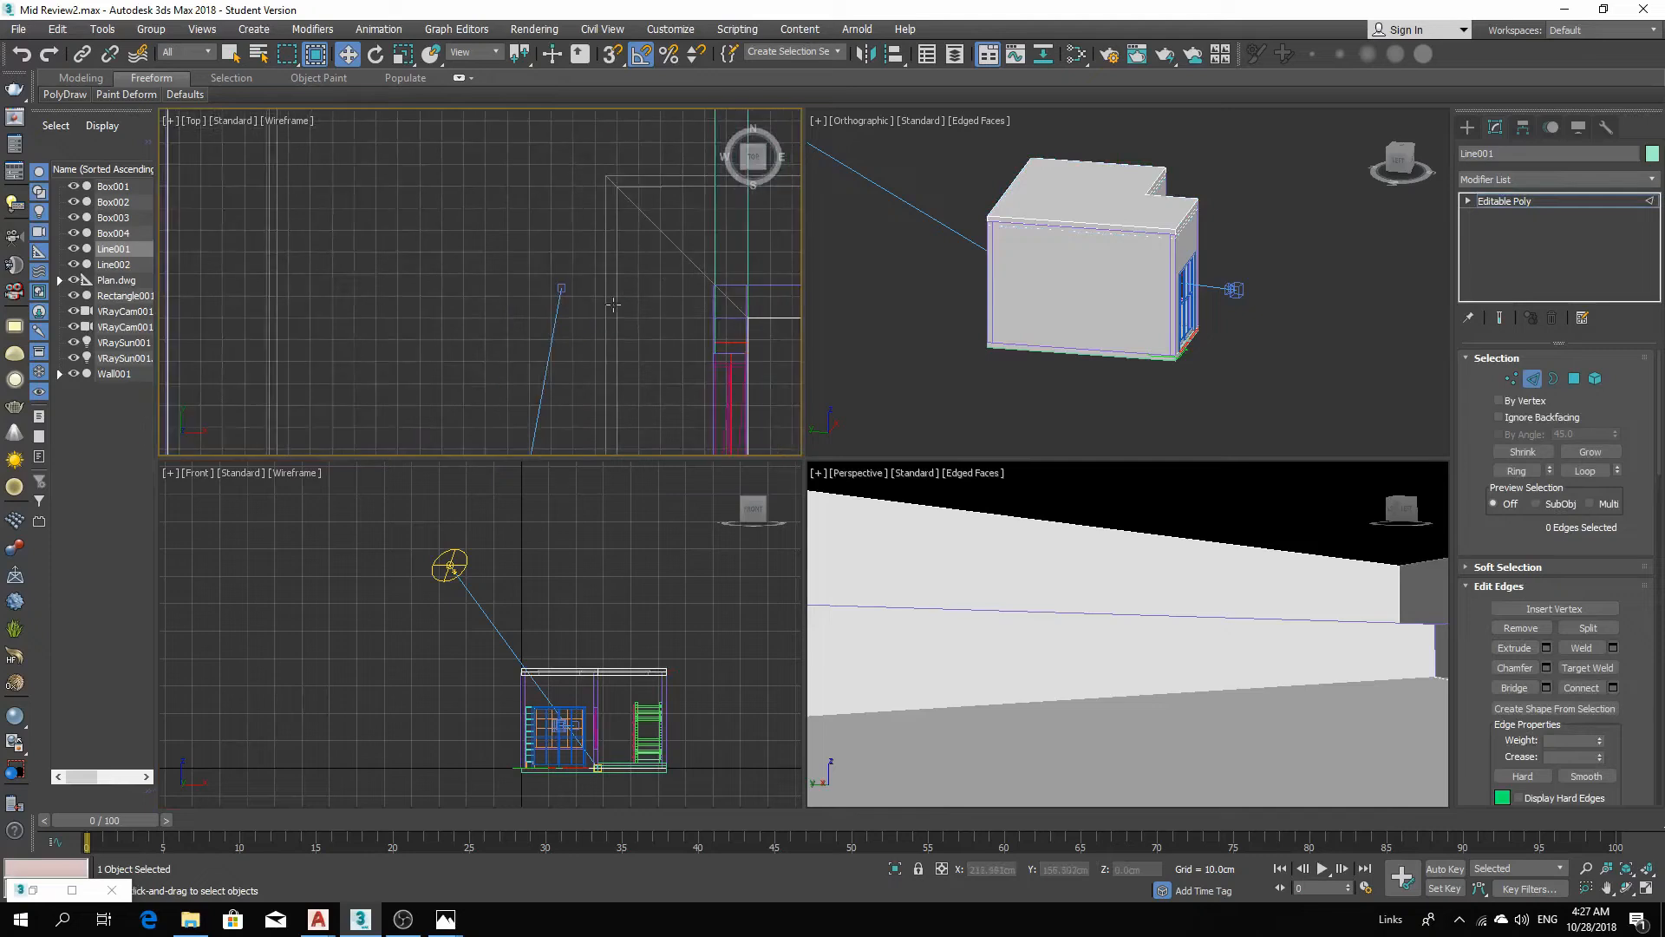
left_click(619, 304)
Select the remaining inner ceiling edges along the roof's perimeter in the top view.
scroll(656, 303, "up", 4)
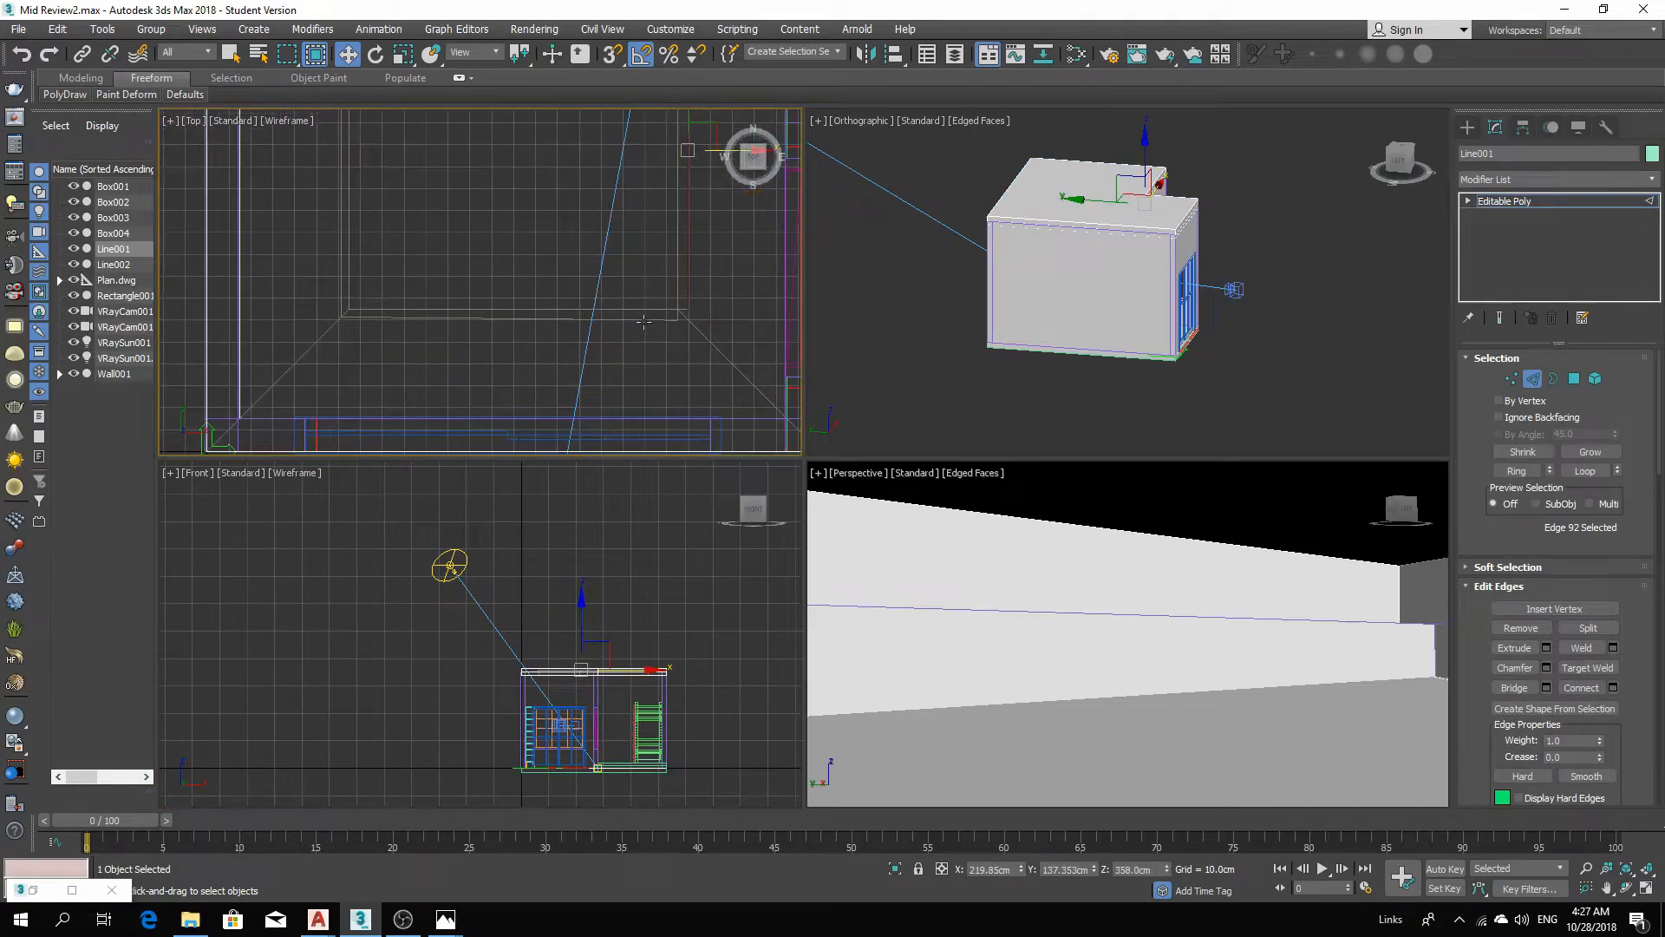
left_click(643, 322, "ctrl")
middle_click_drag(312, 361, 379, 423)
left_click(410, 349, "ctrl")
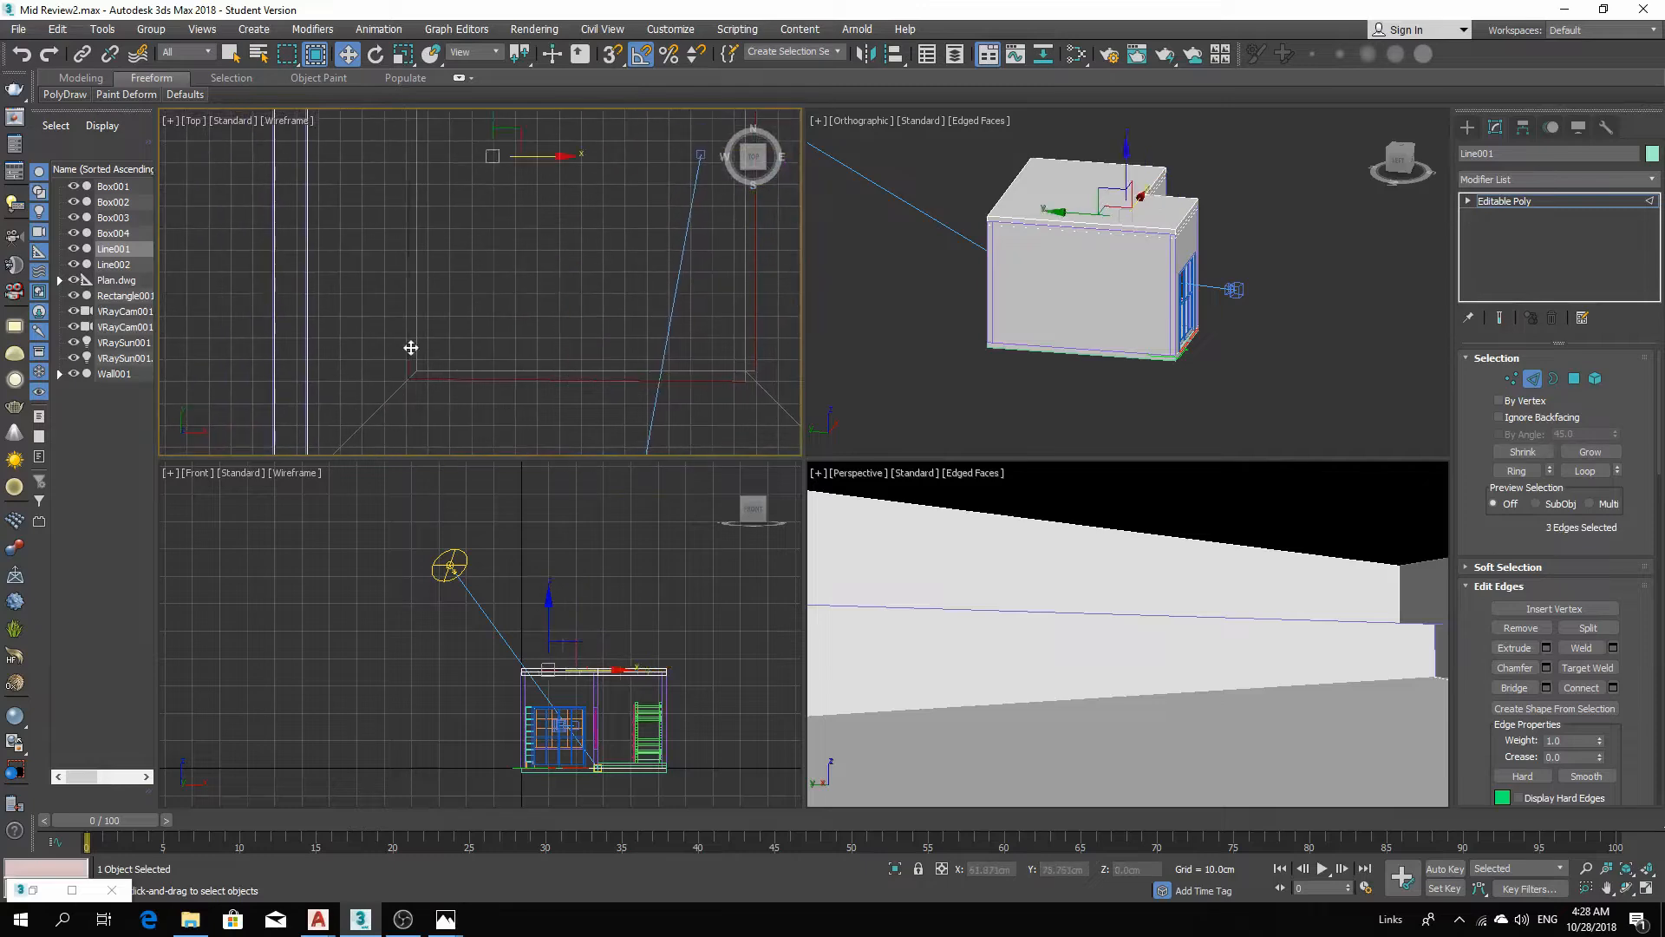
scroll(434, 319, "down", 6)
middle_click_drag(488, 277, 484, 408)
middle_click_drag(472, 237, 470, 364)
scroll(467, 248, "up", 6)
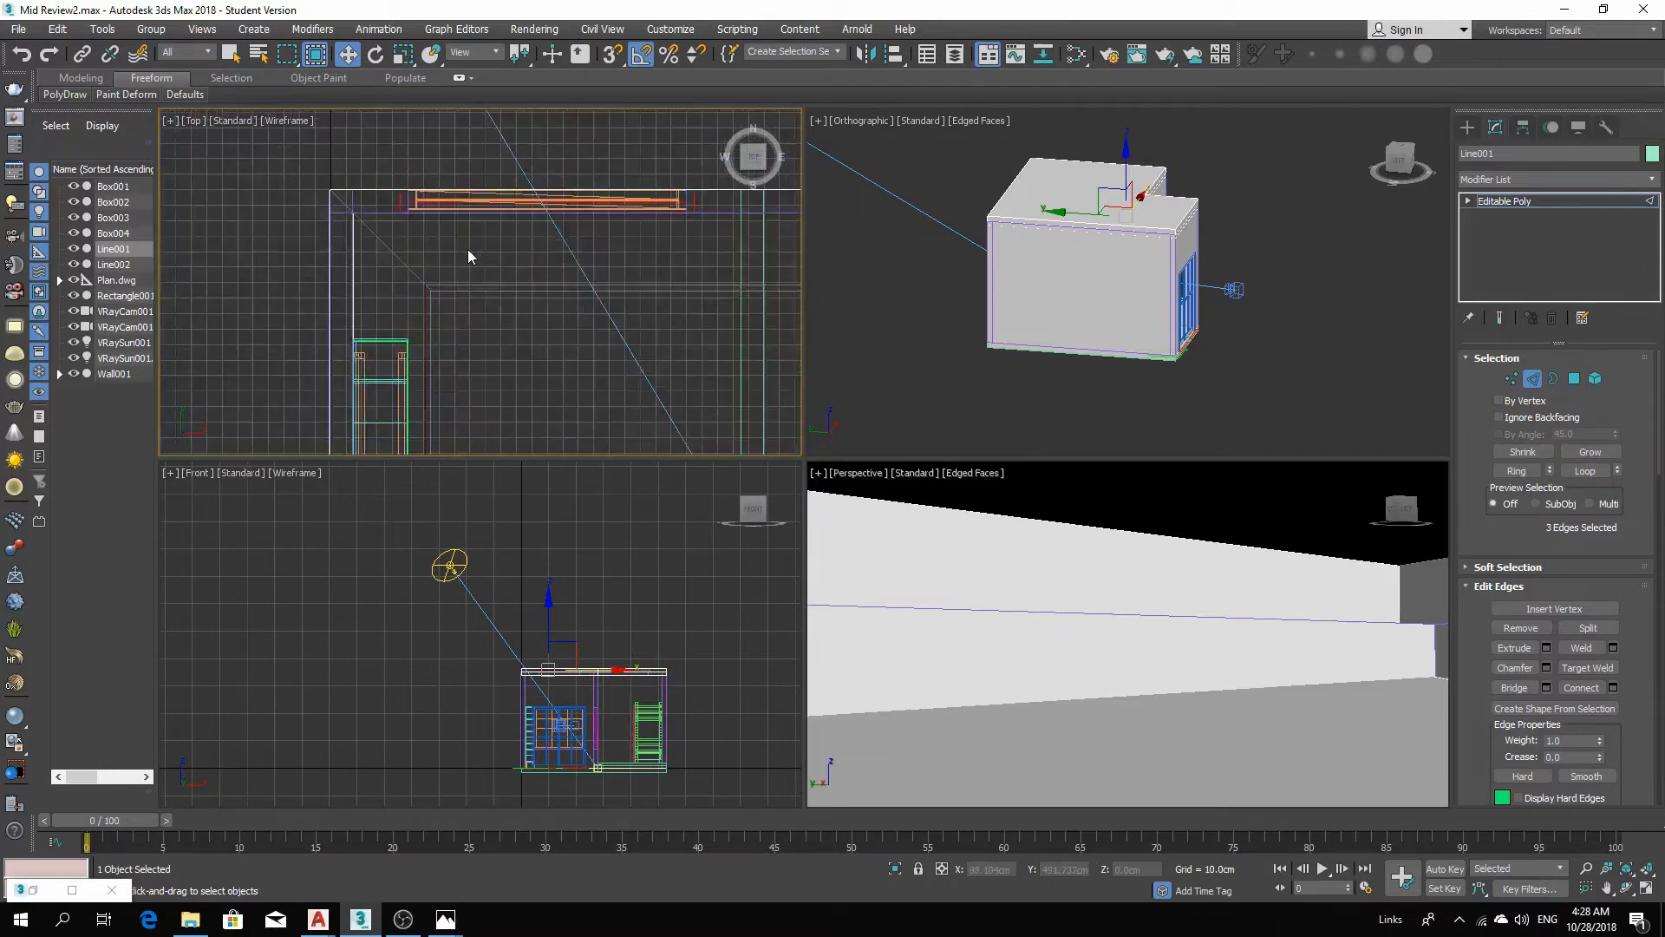
left_click(463, 299, "ctrl")
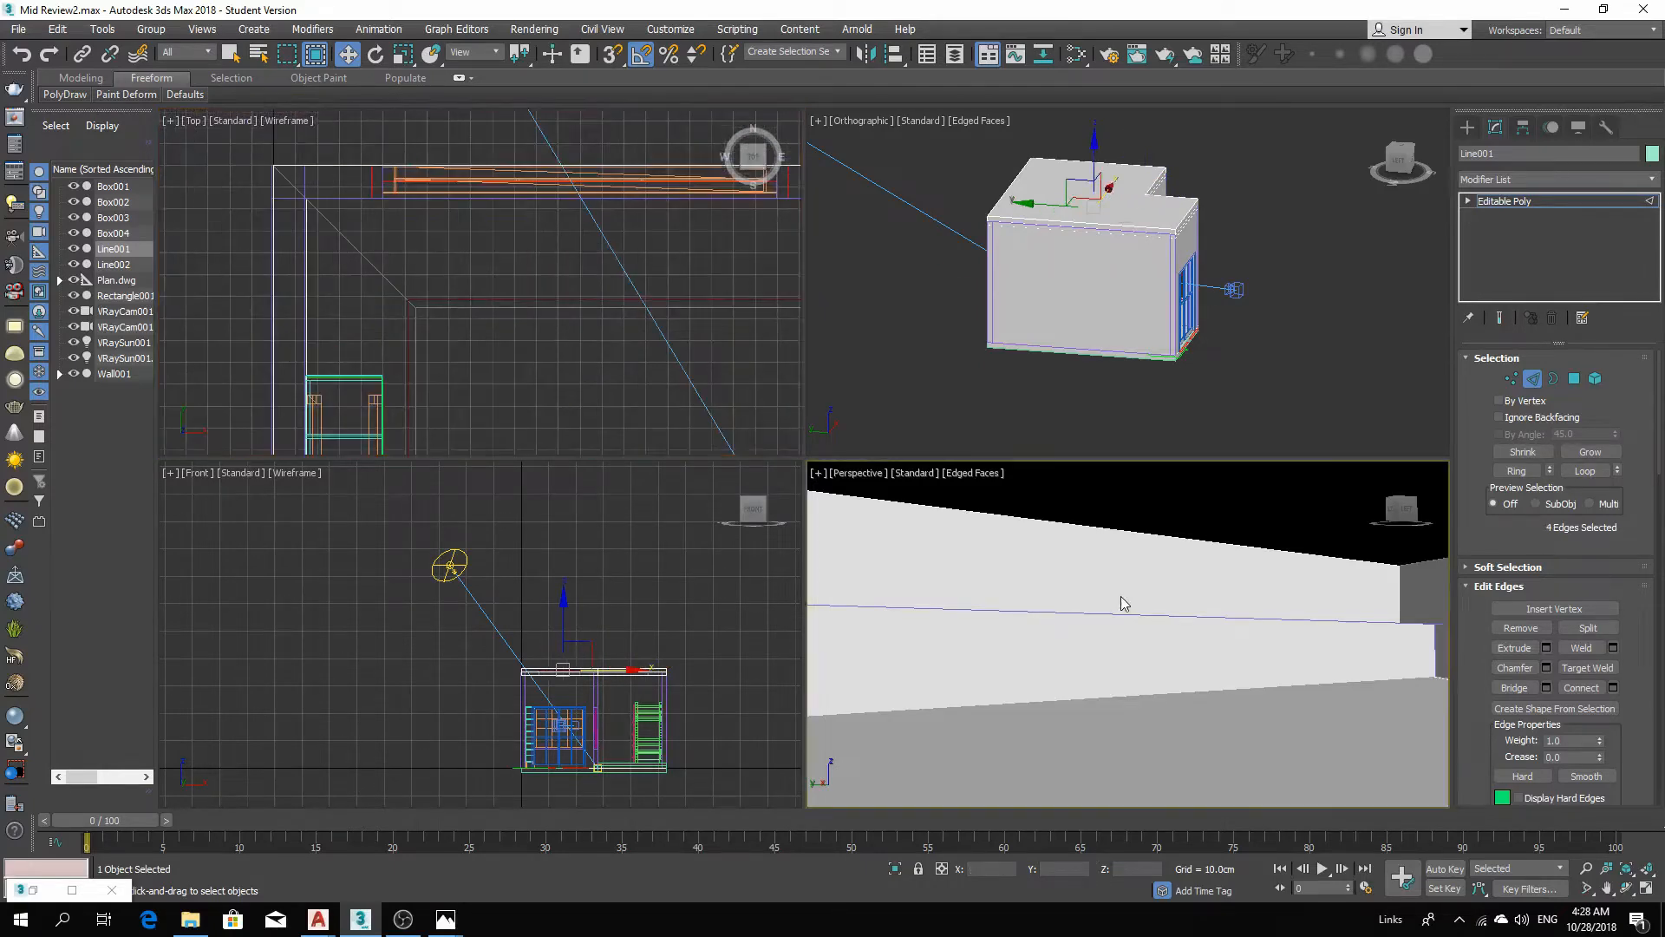
middle_click_drag(1121, 603, 643, 443)
scroll(436, 300, "down", 4)
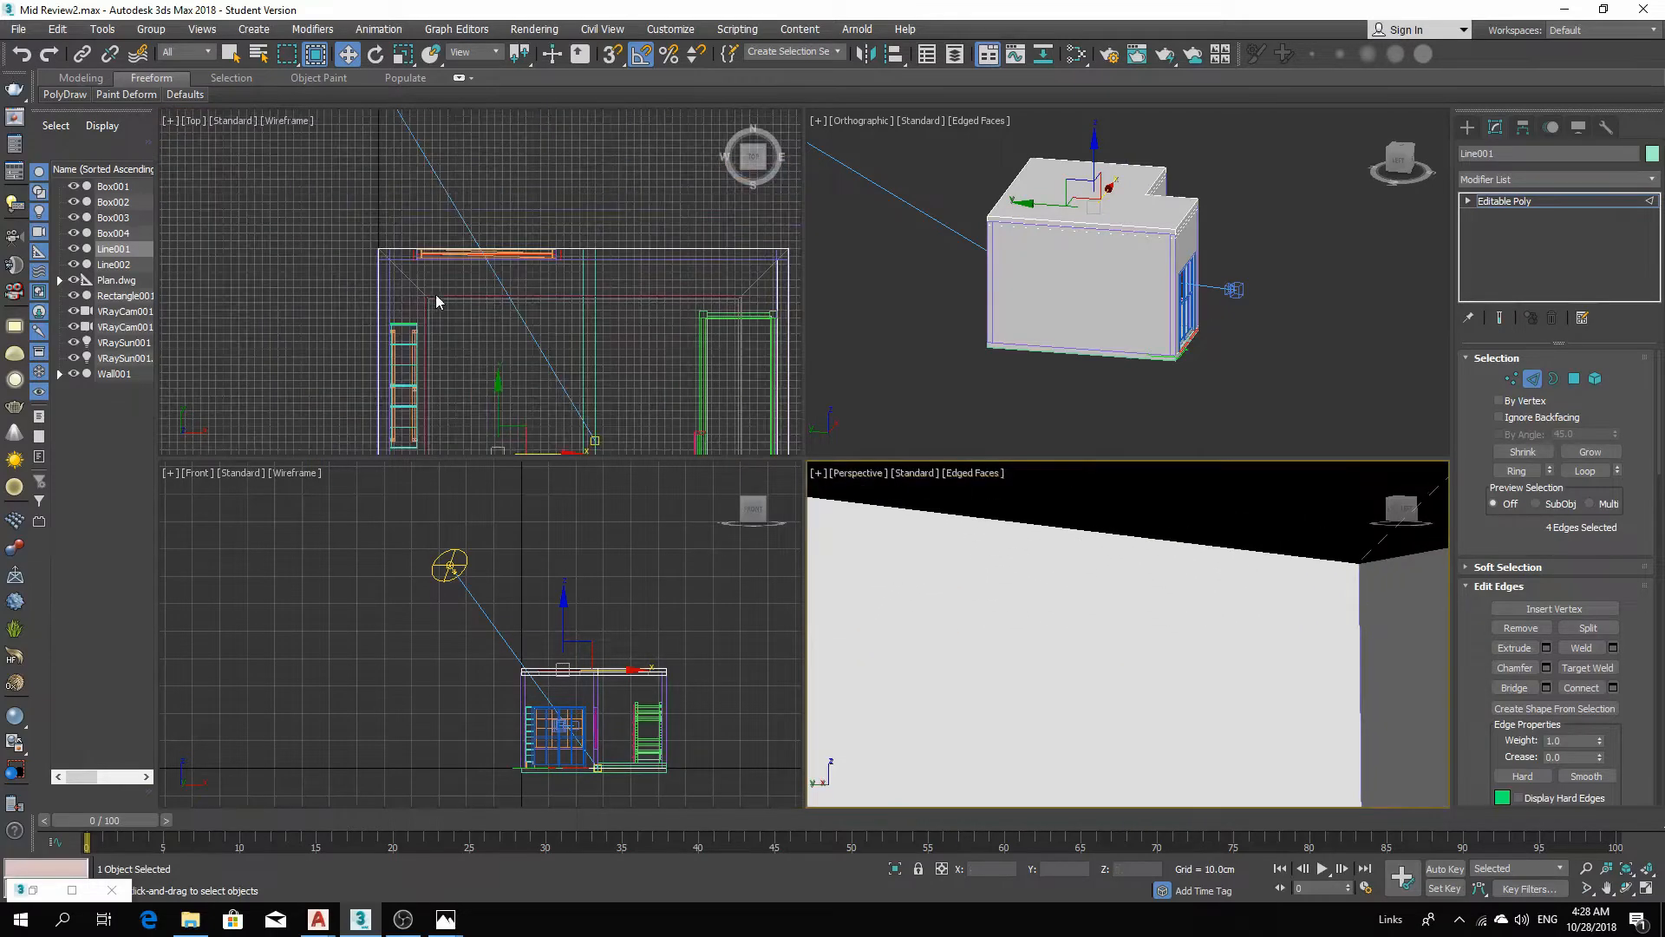
scroll(689, 336, "up", 5)
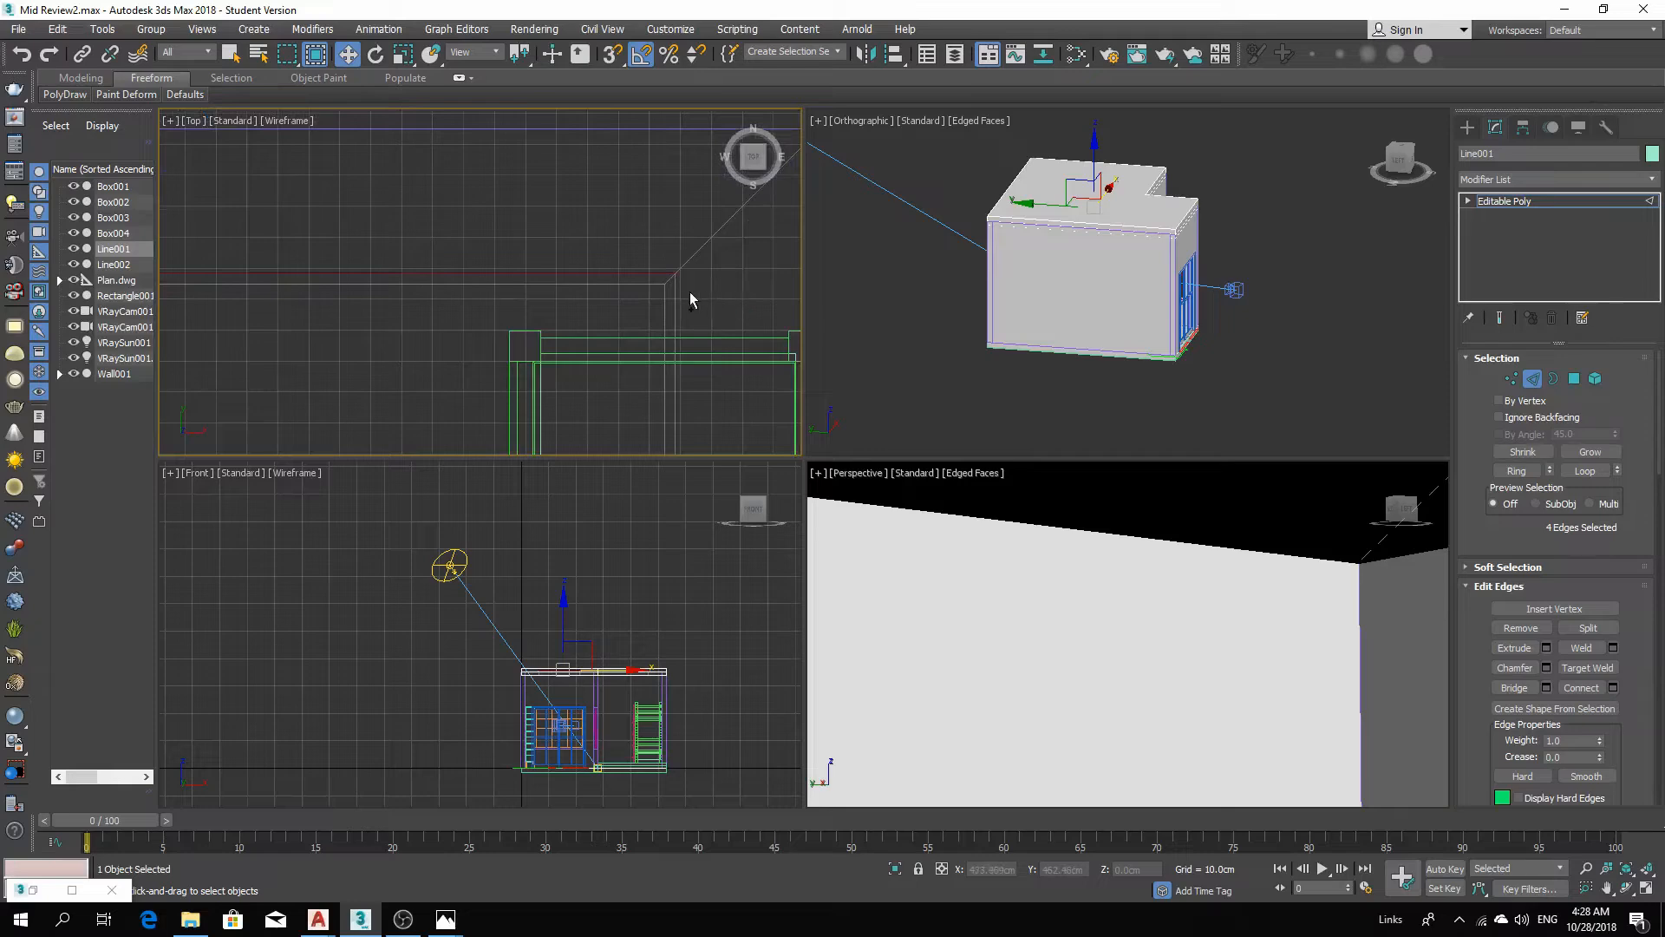
left_click(676, 292, "ctrl")
scroll(647, 227, "down", 3)
middle_click_drag(645, 340, 674, 165)
scroll(674, 165, "down", 1)
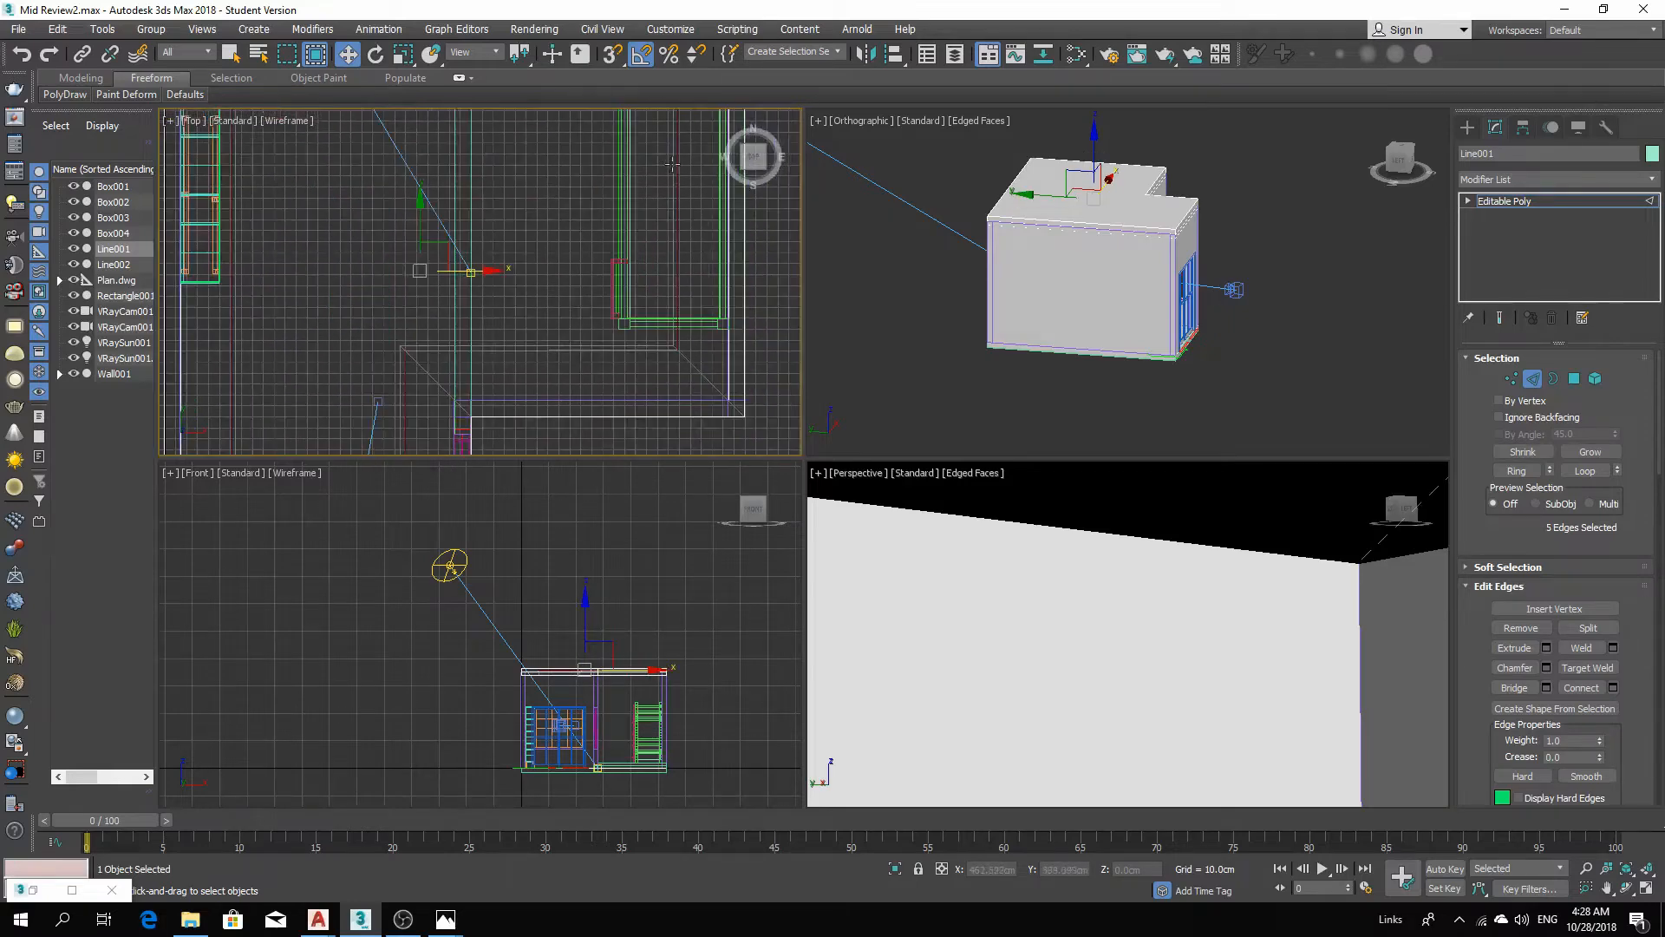
scroll(674, 320, "up", 1)
left_click(663, 365, "ctrl")
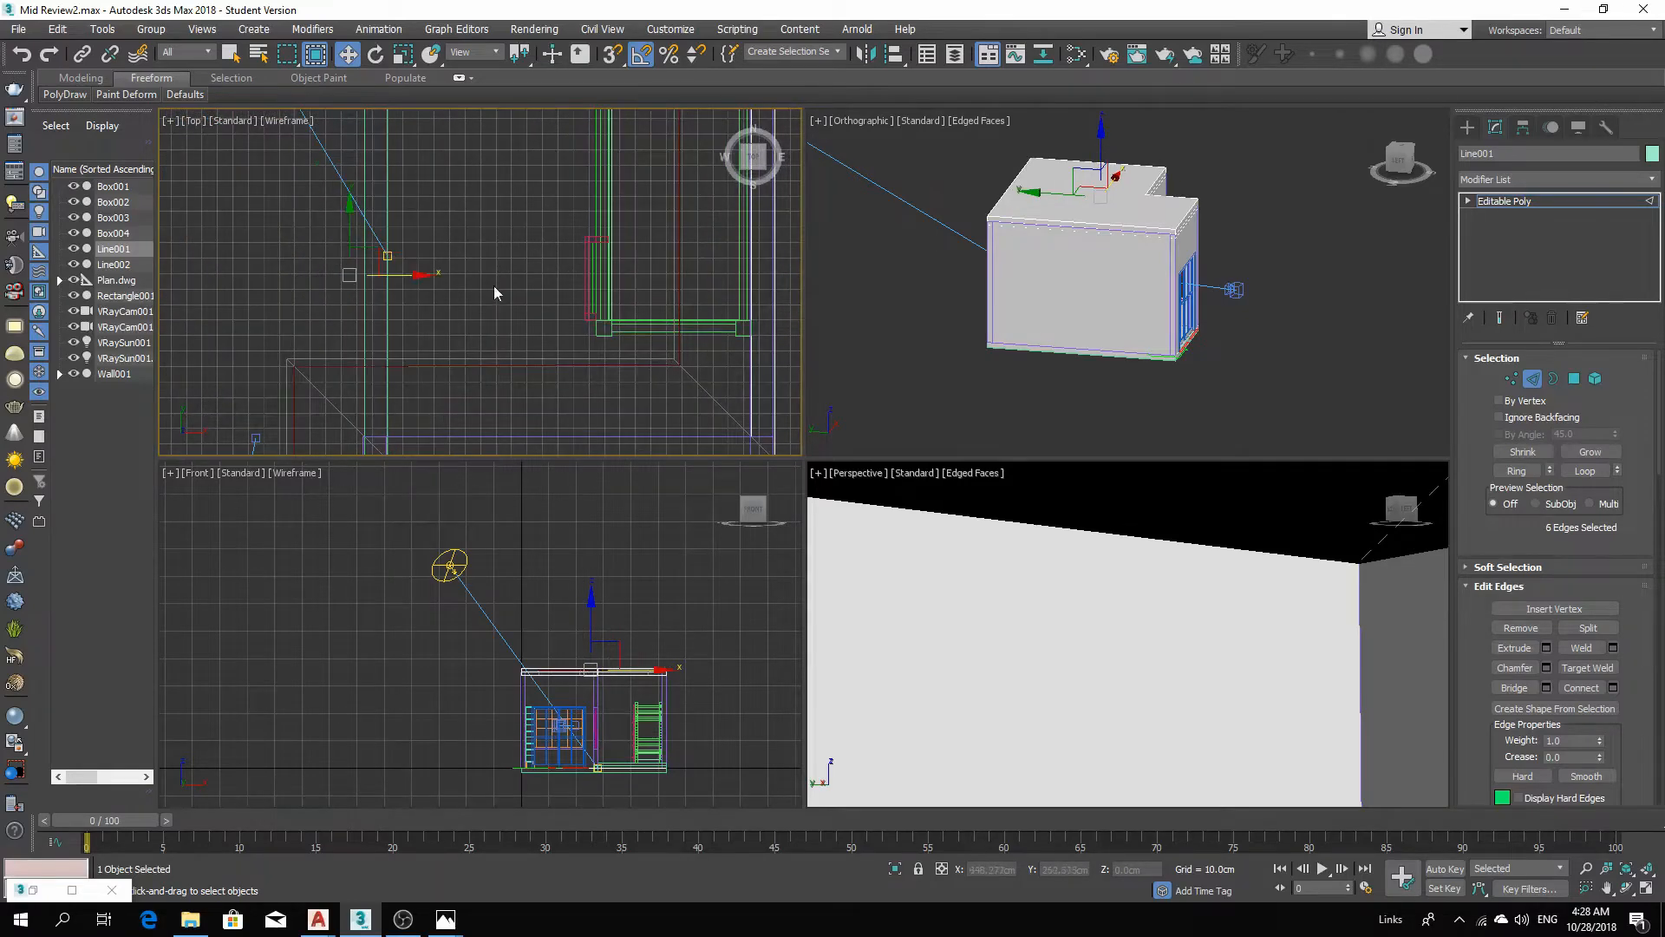
Create a linear shape named Light from the selected ceiling edges.
scroll(494, 286, "down", 2)
middle_click_drag(1115, 617, 993, 783)
scroll(1343, 566, "up", 3)
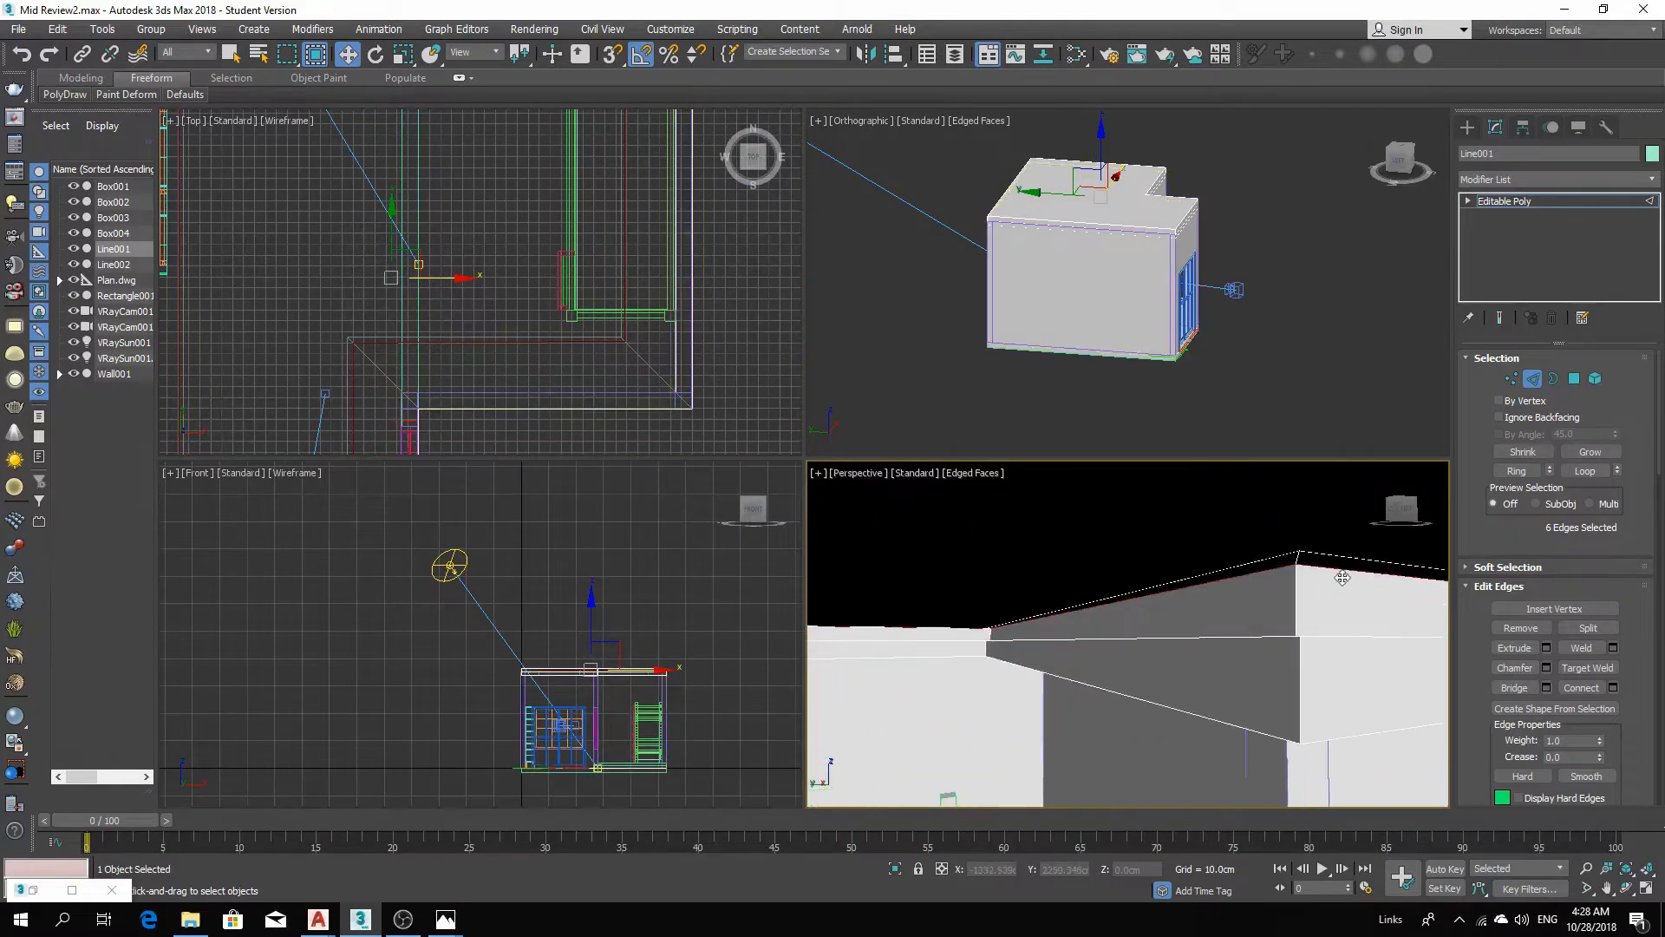
middle_click_drag(1337, 586, 1208, 591)
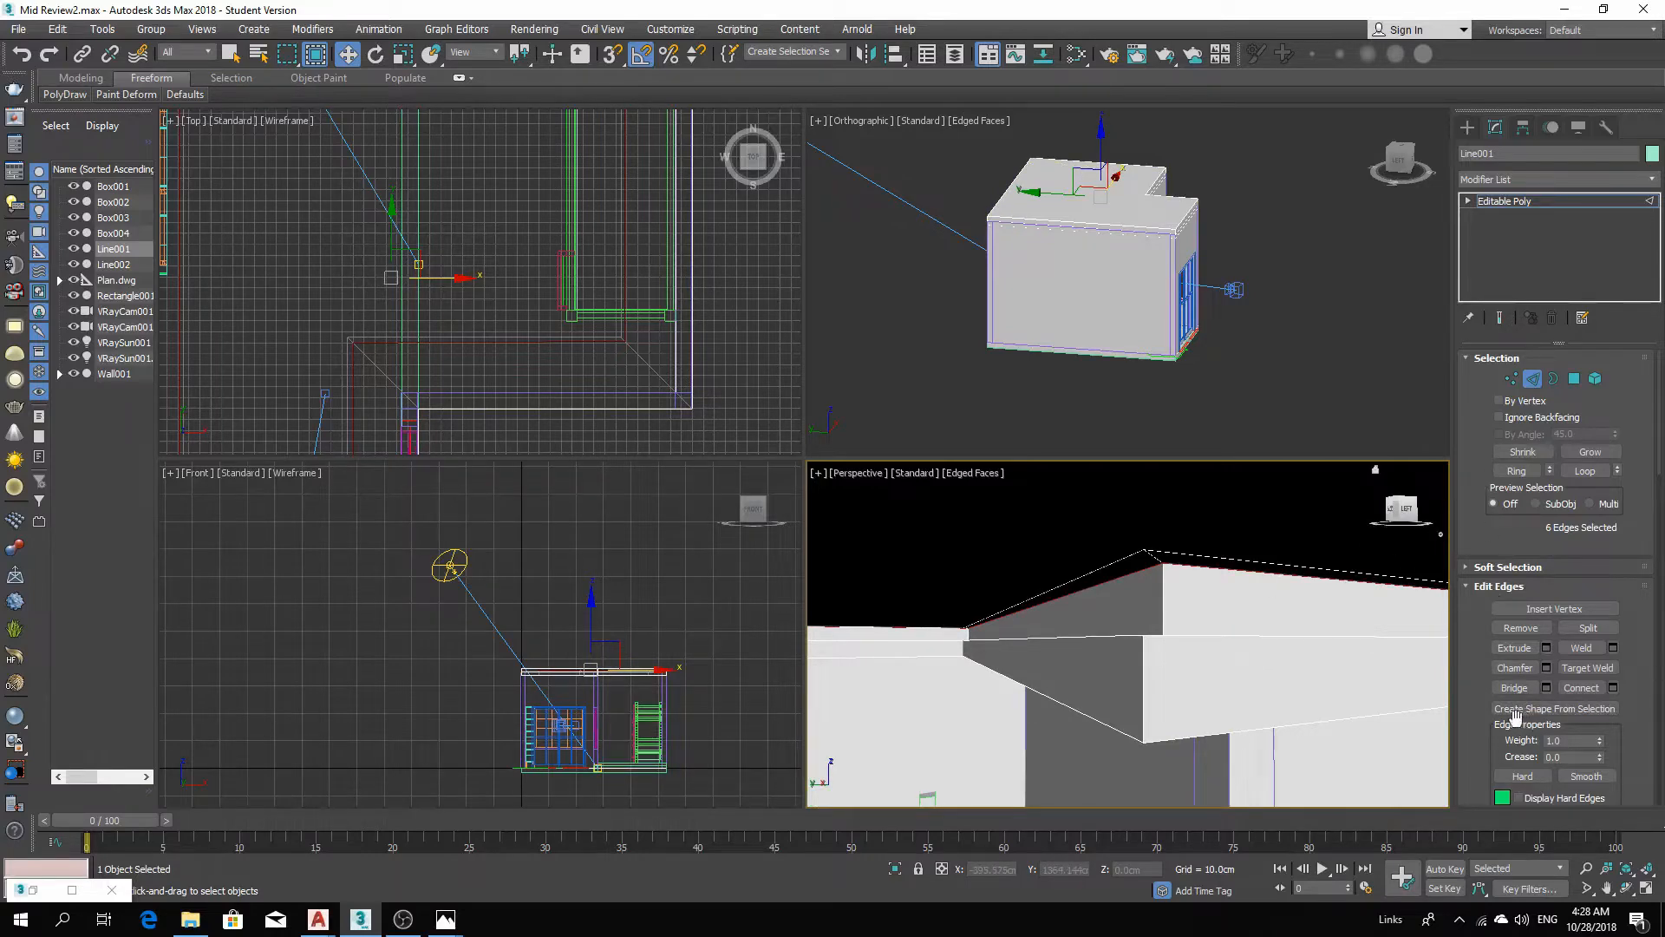
left_click(1545, 709)
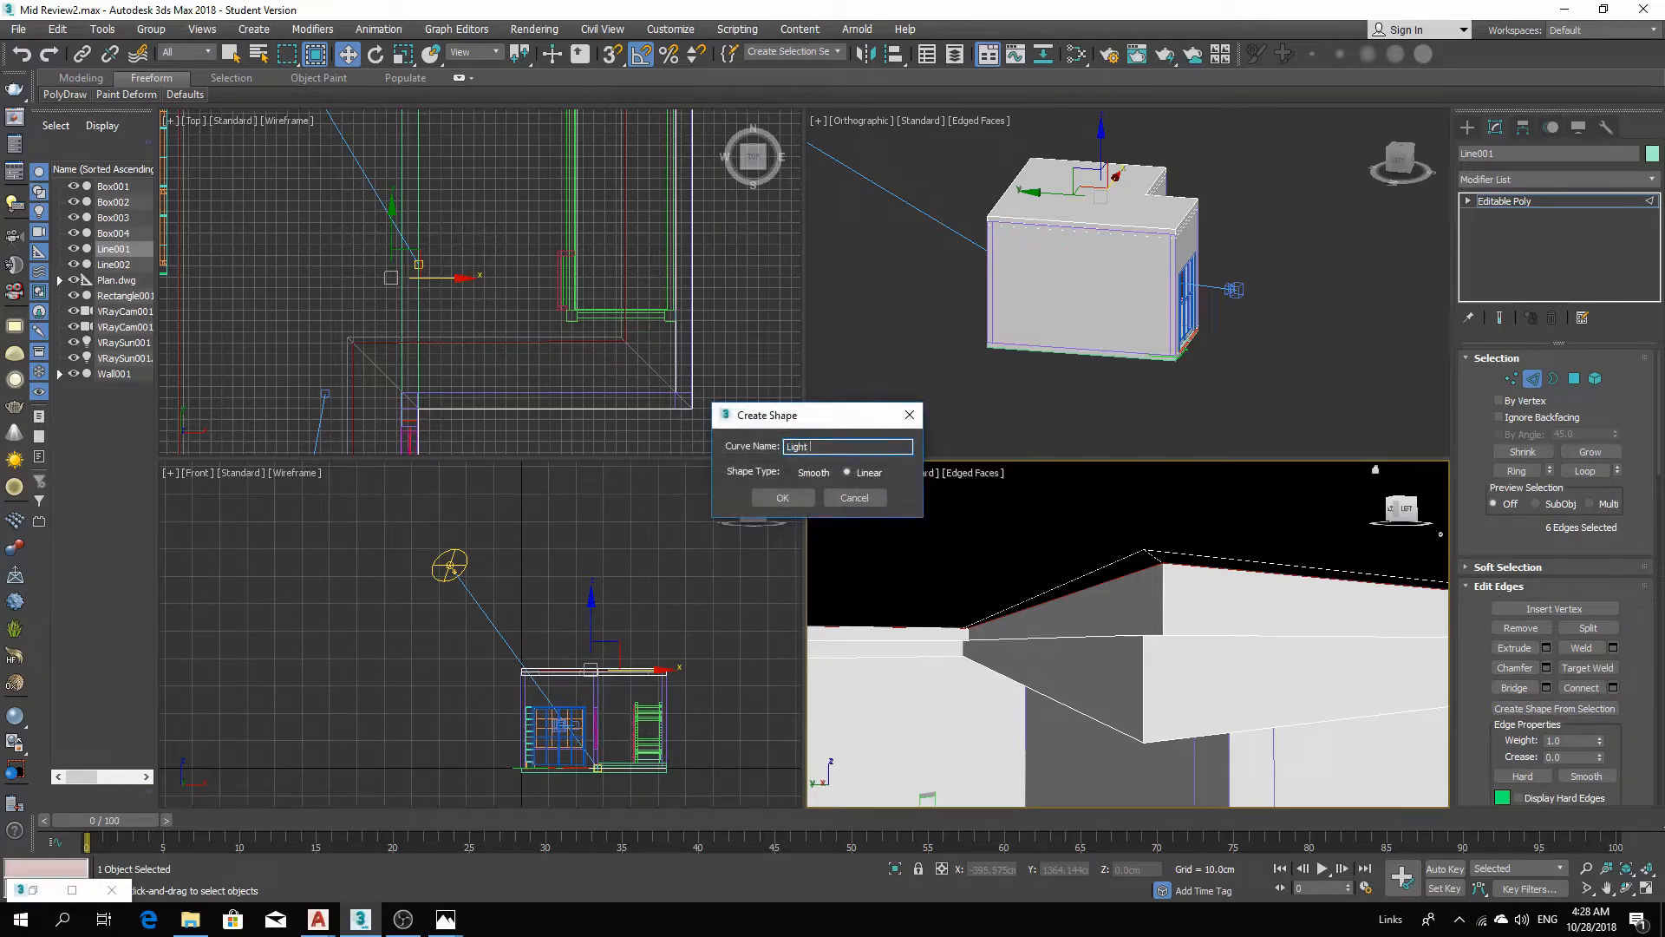
type("Light")
key("Return")
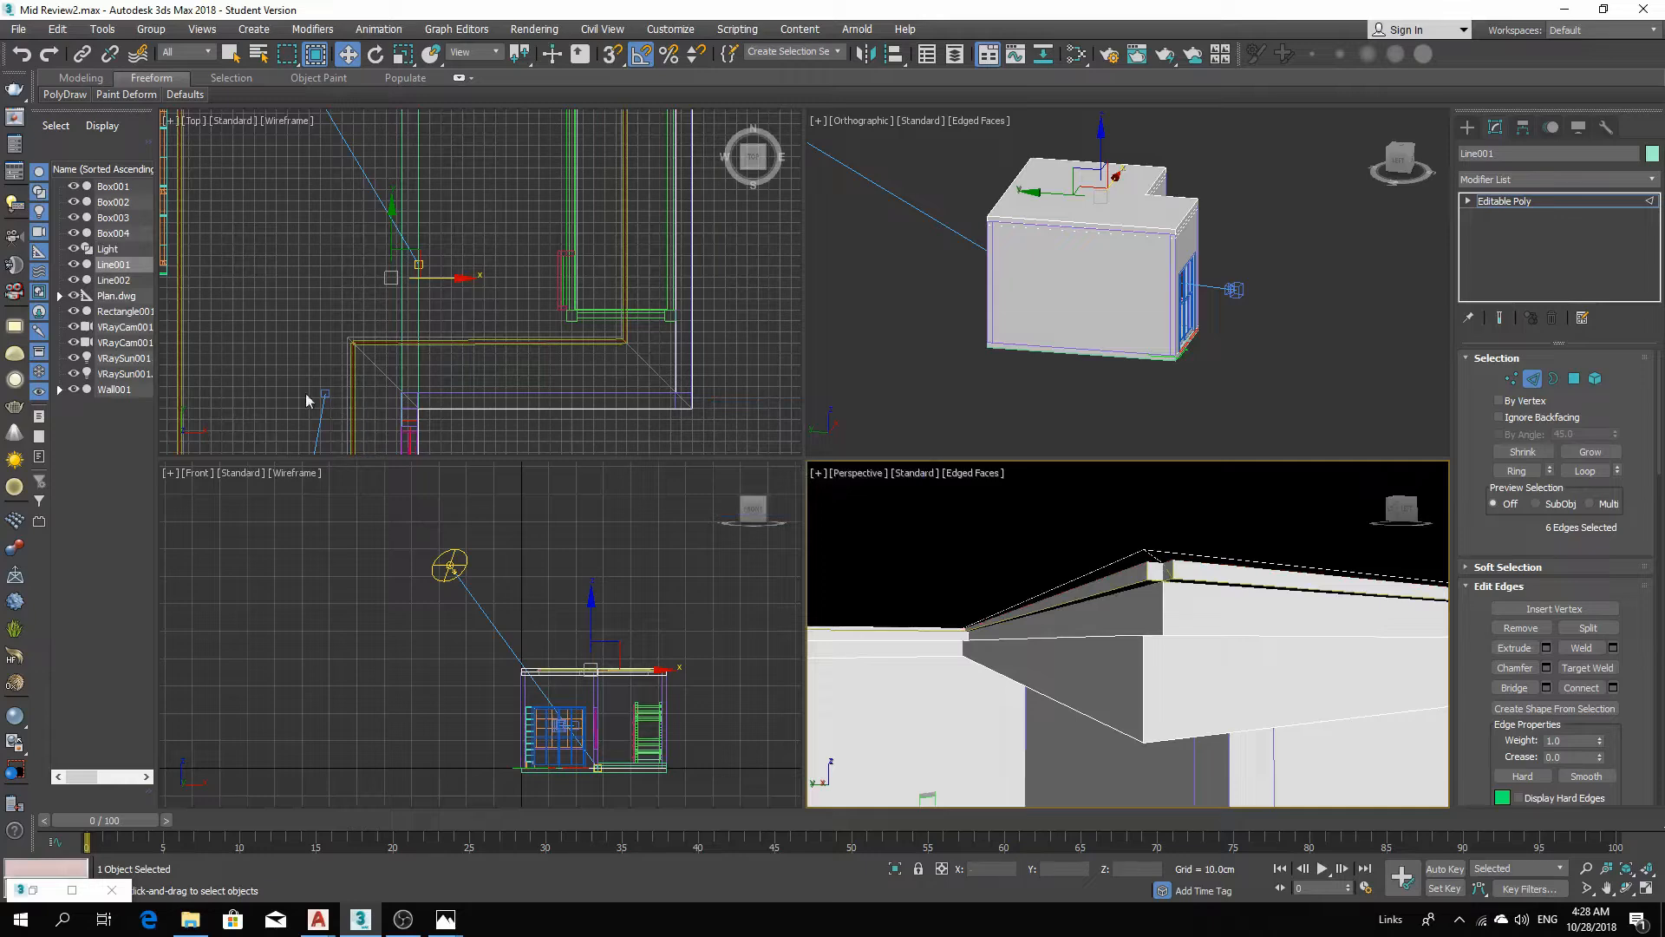
Select the Light shape and set its renderable profile to radial with 2 cm thickness.
left_click(124, 252)
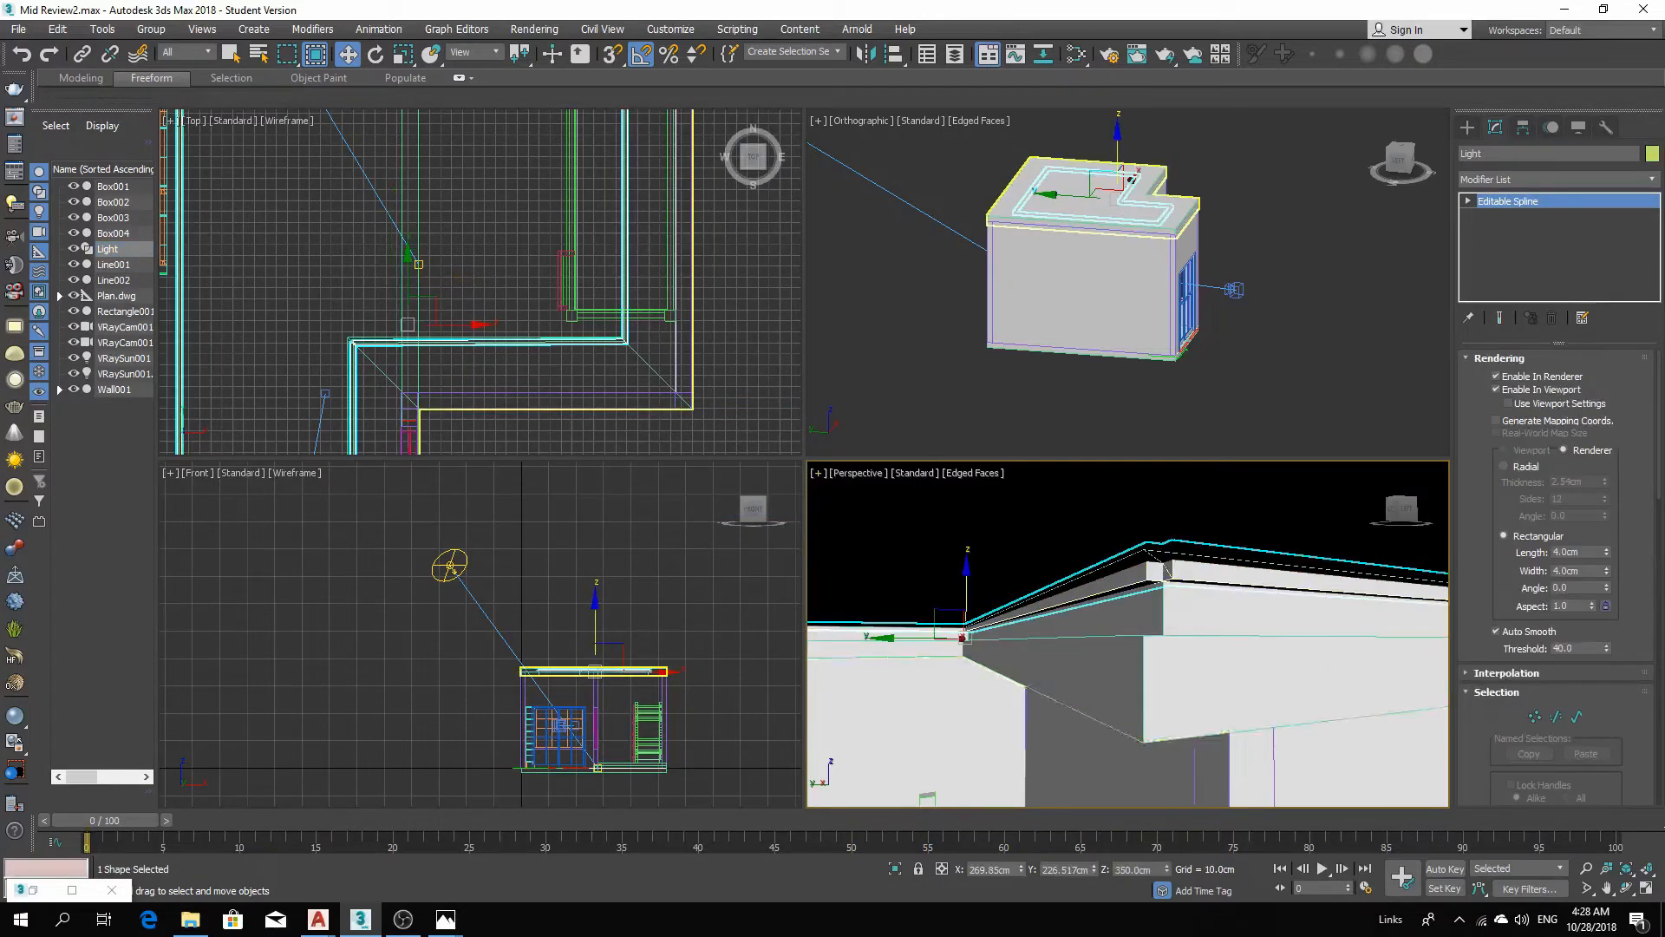
middle_click_drag(1131, 638, 1149, 623)
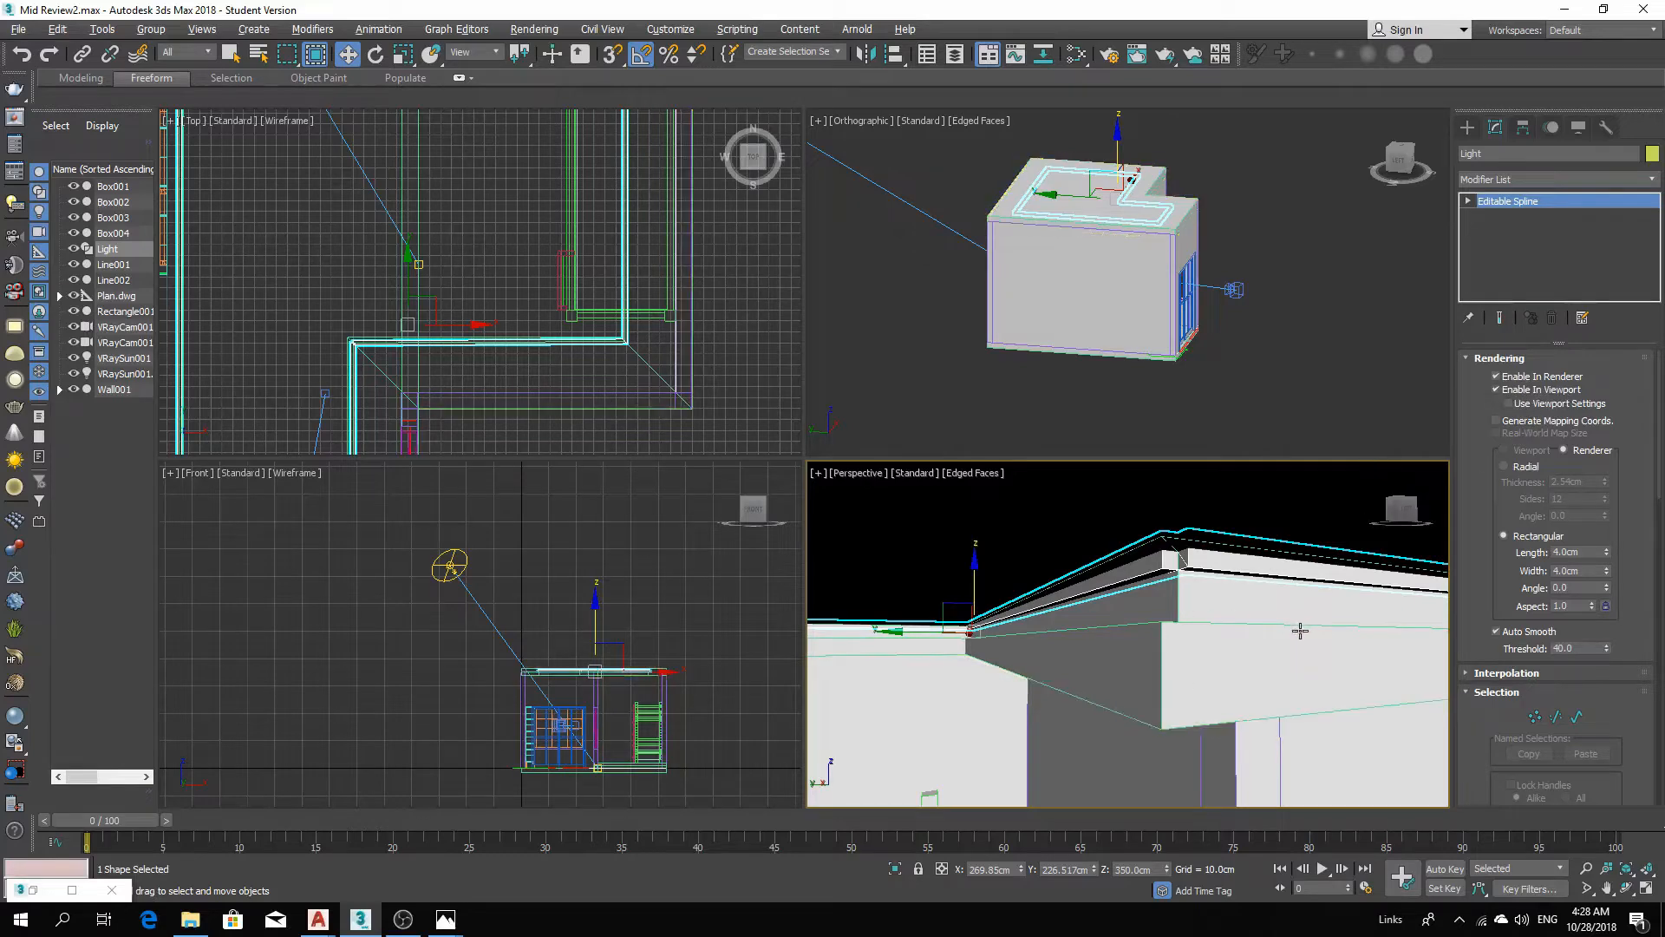
mouse_move(1301, 630)
middle_mouse_down("alt")
mouse_move(1293, 647)
mouse_move(1305, 636)
middle_mouse_up("alt")
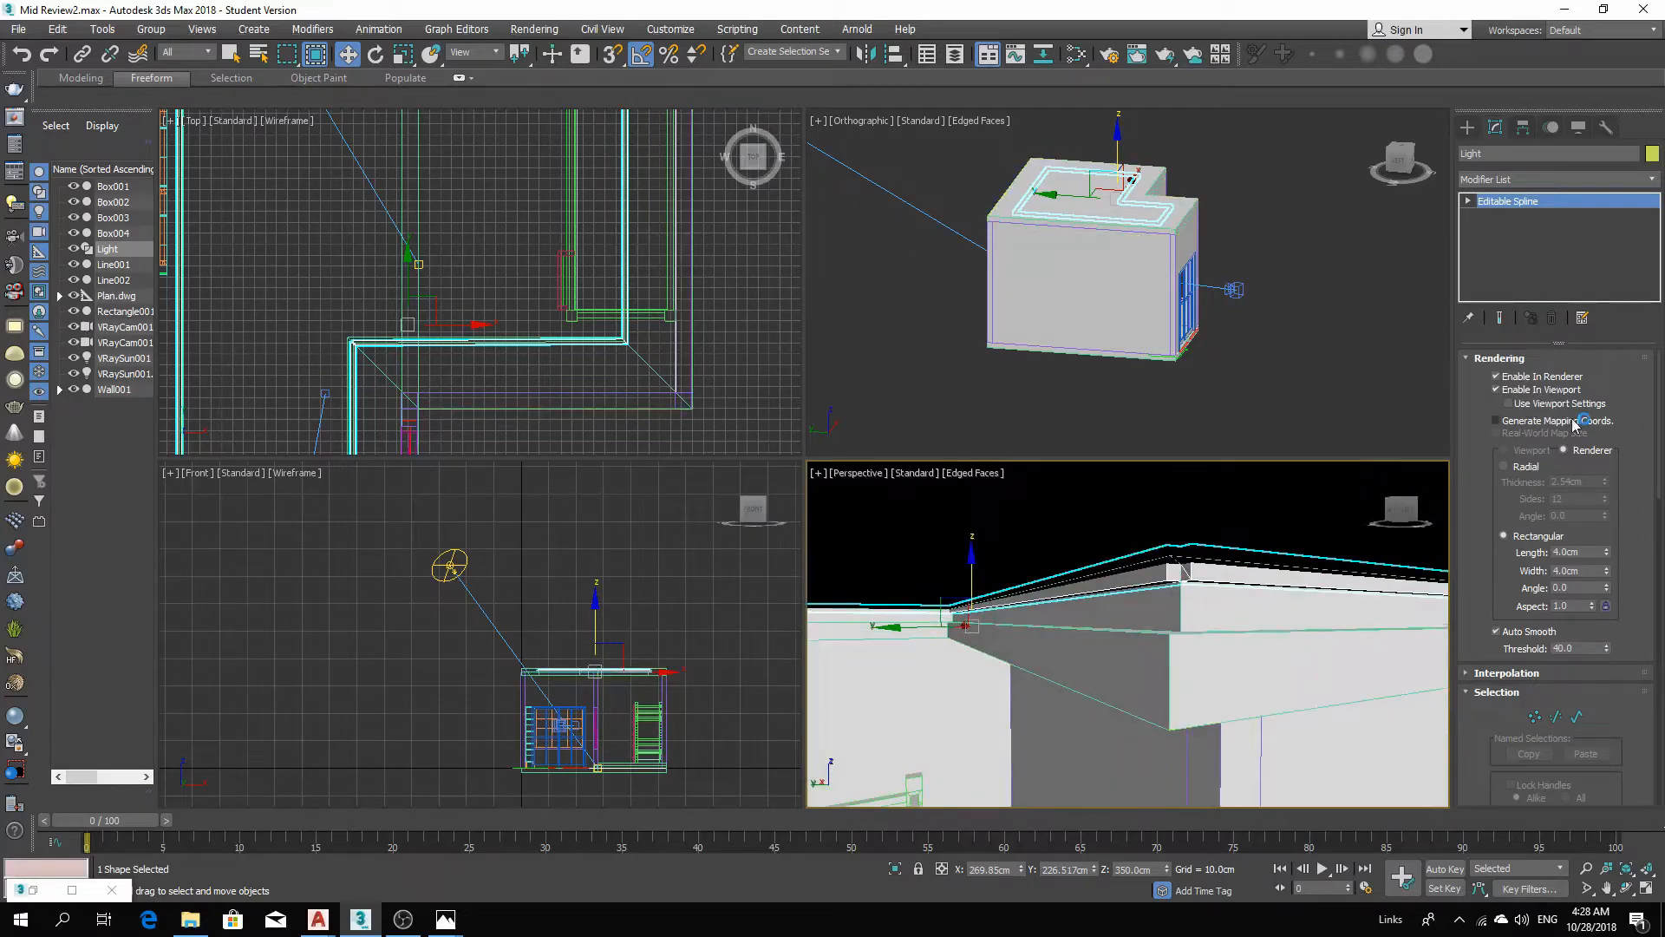
left_click(1523, 467)
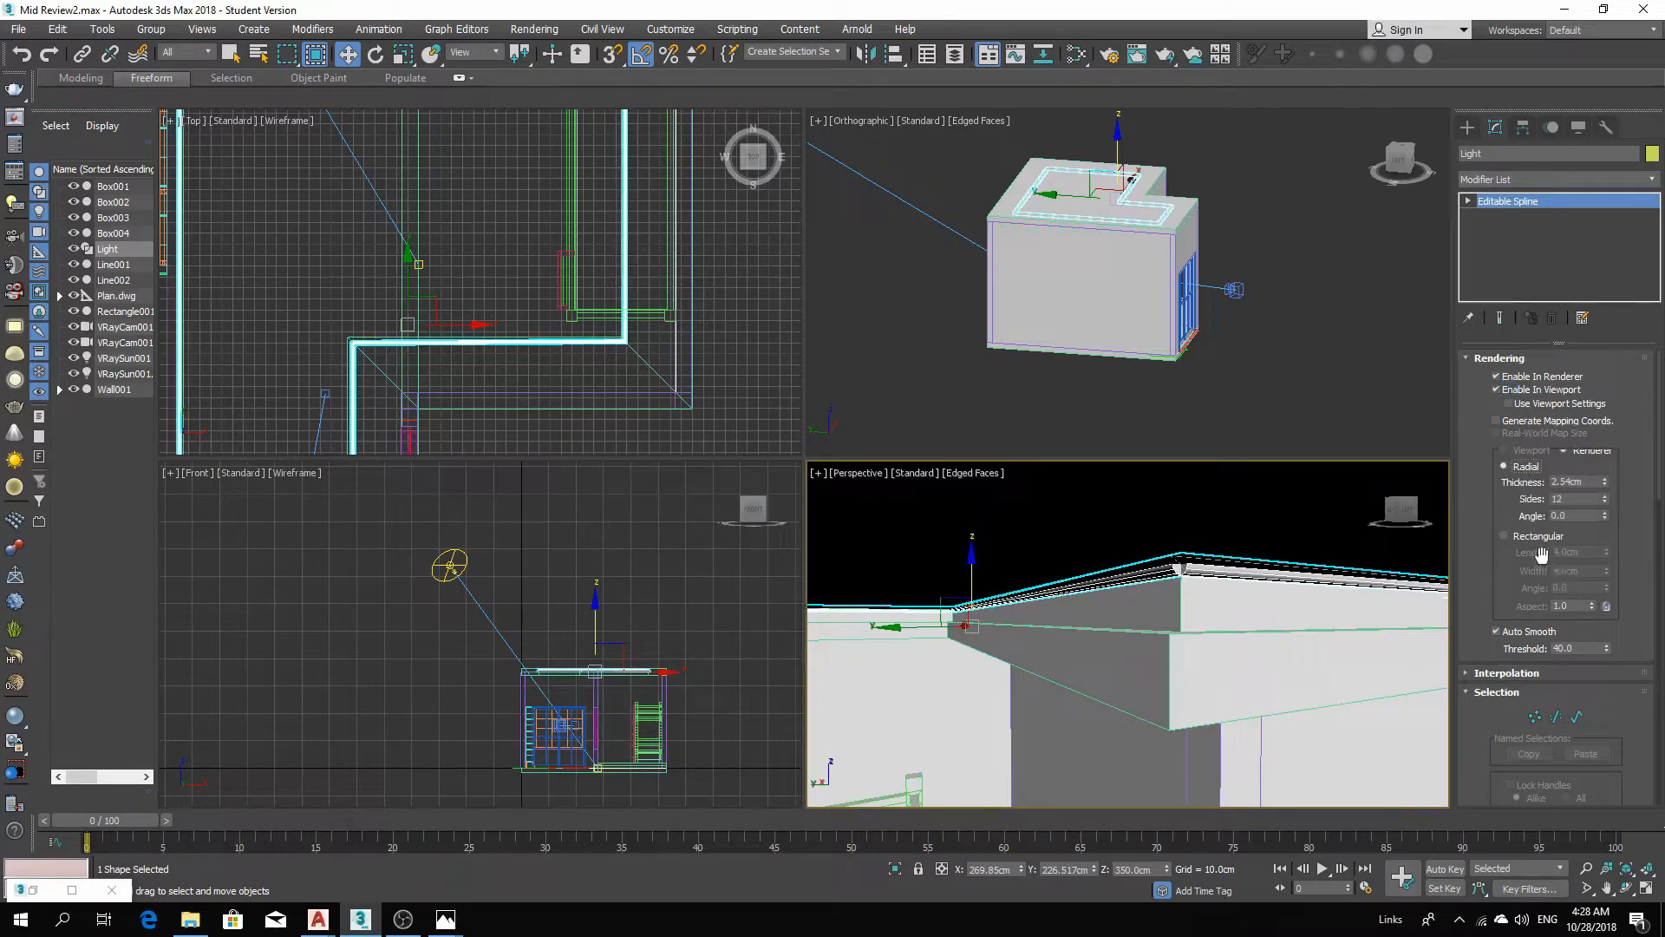
middle_click_drag(1166, 644, 1331, 616)
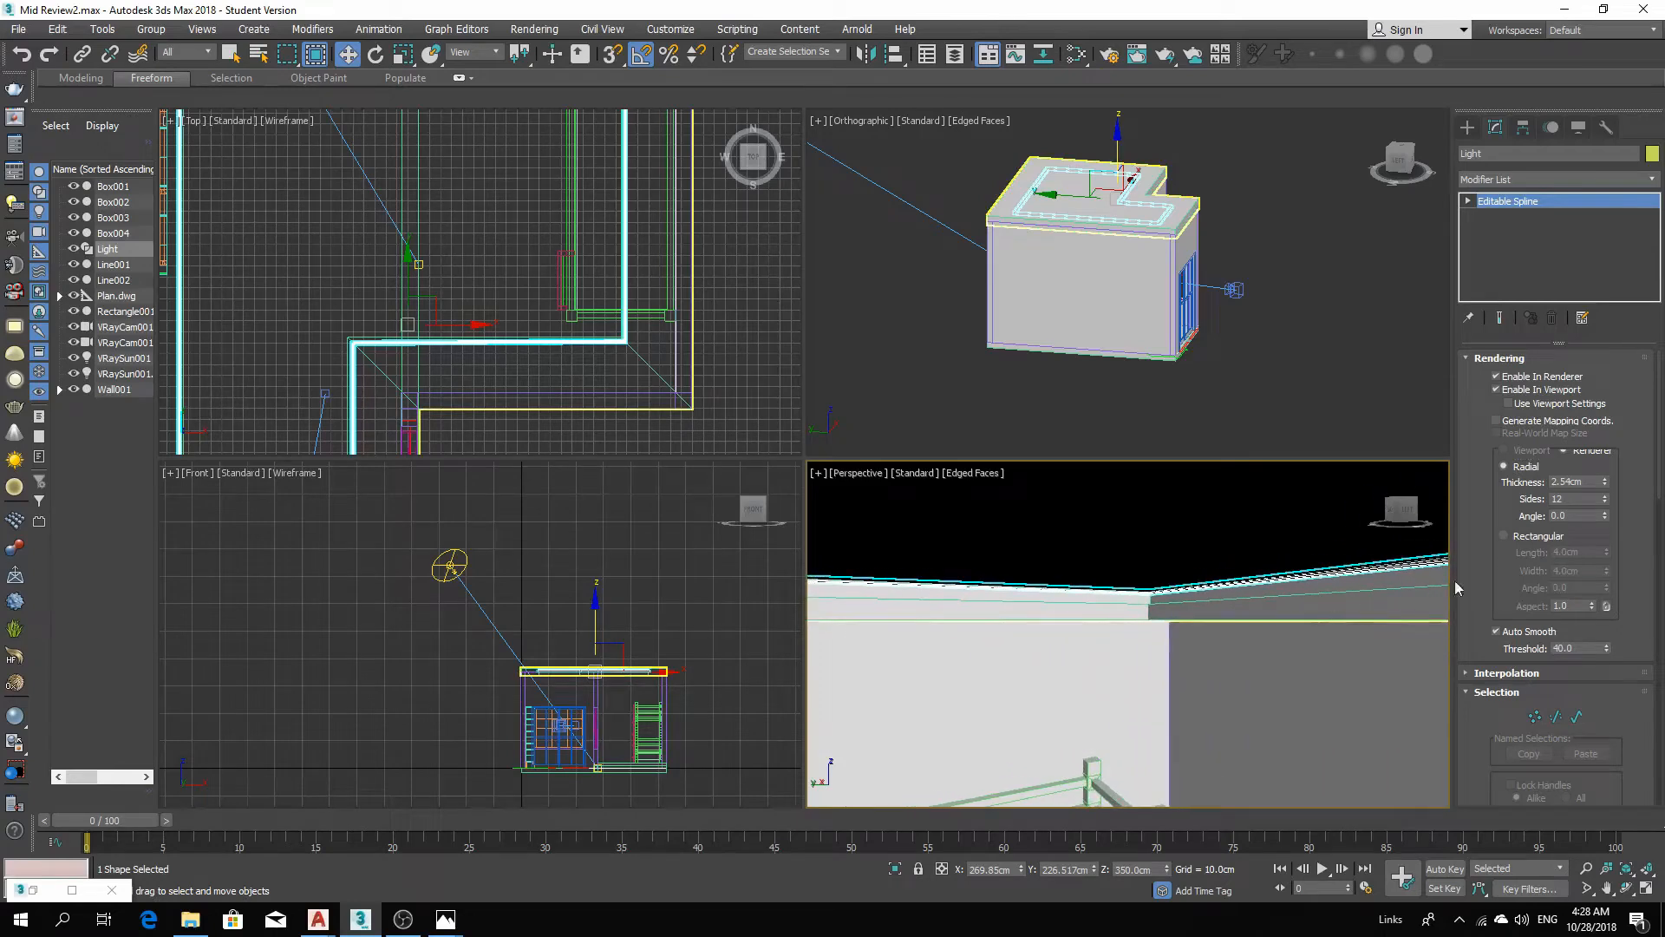
double_click(1576, 481)
type("2")
key("Return")
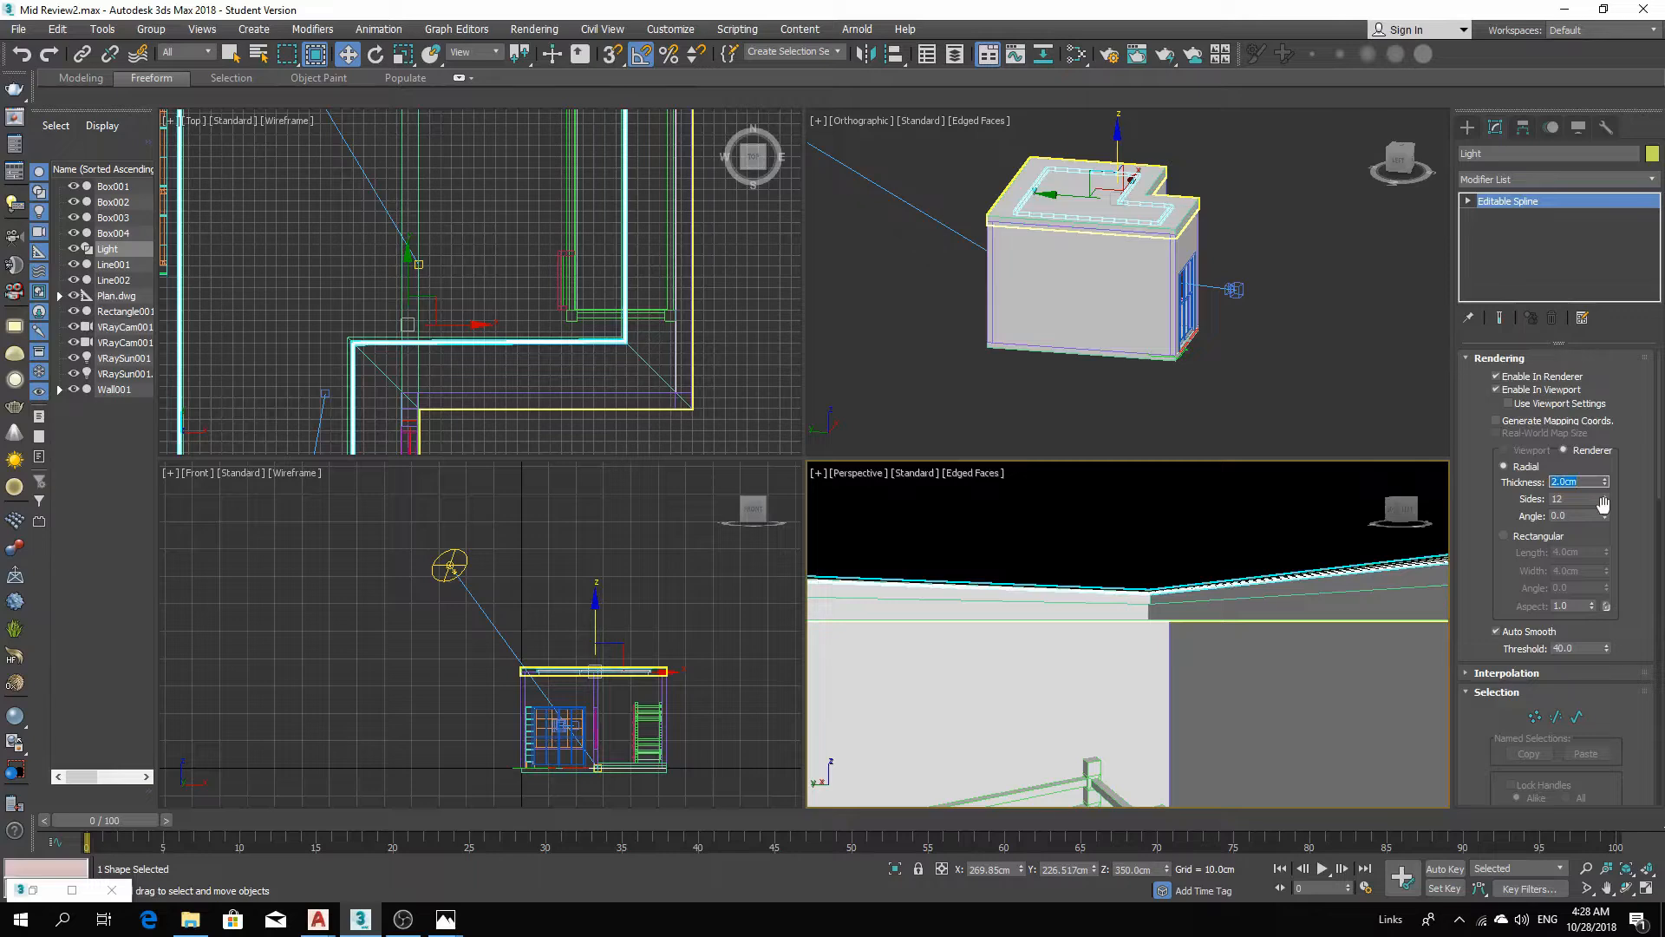
Lower the Light shape slightly in the front view to about 346 cm height.
right_click(572, 630)
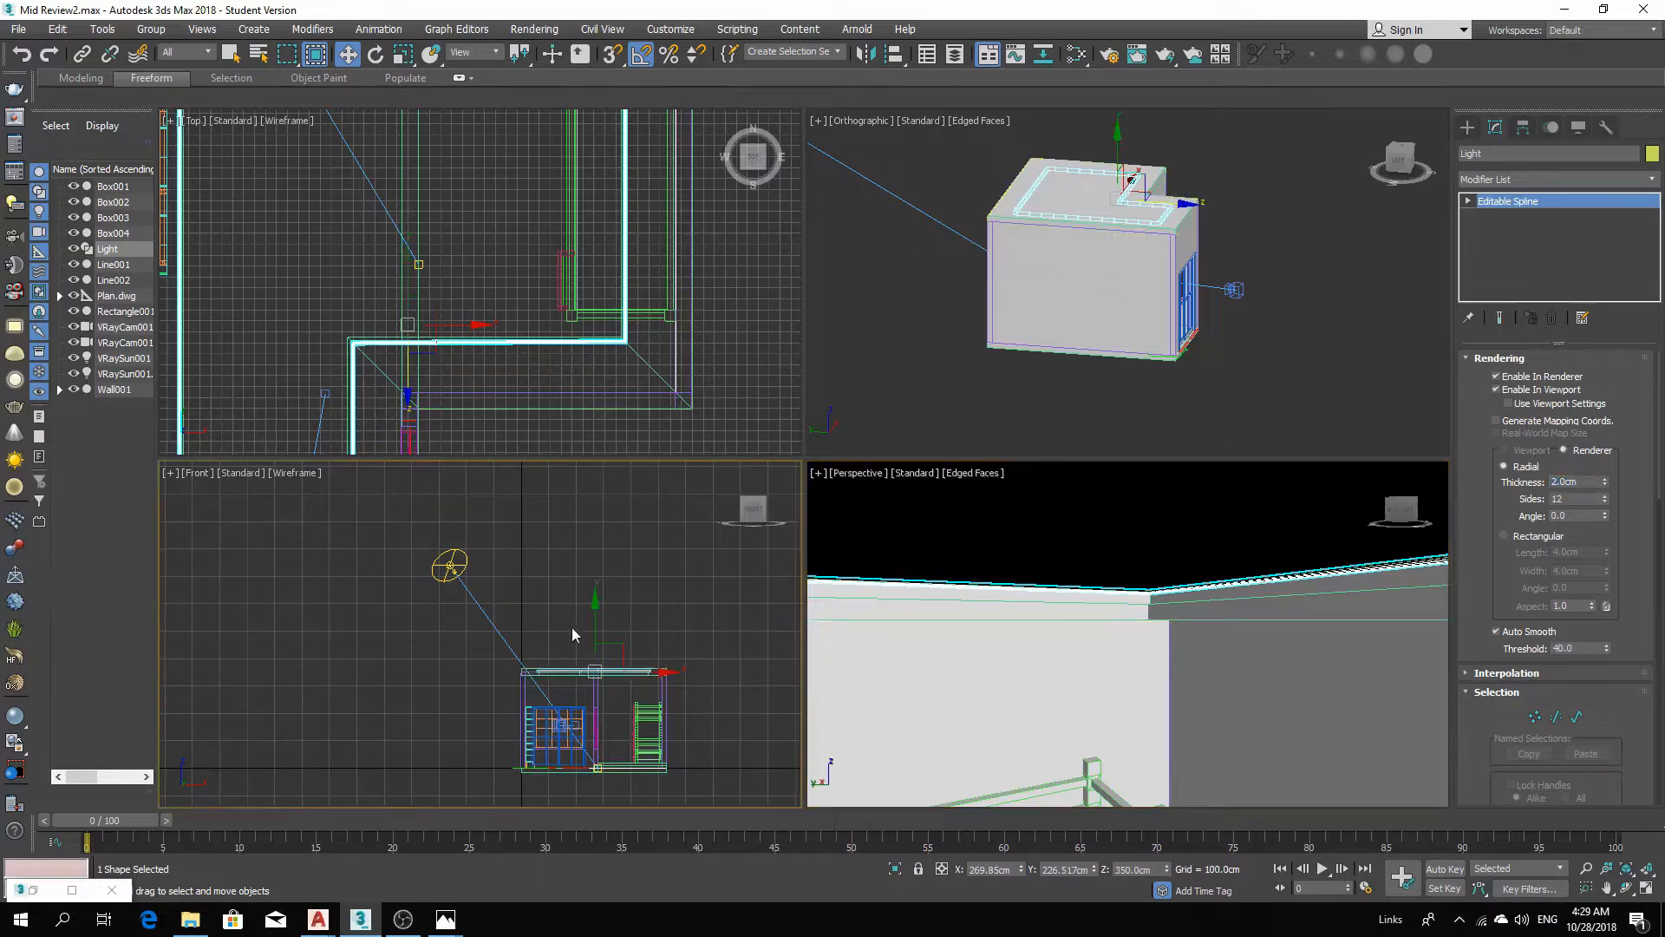
scroll(571, 627, "up", 10)
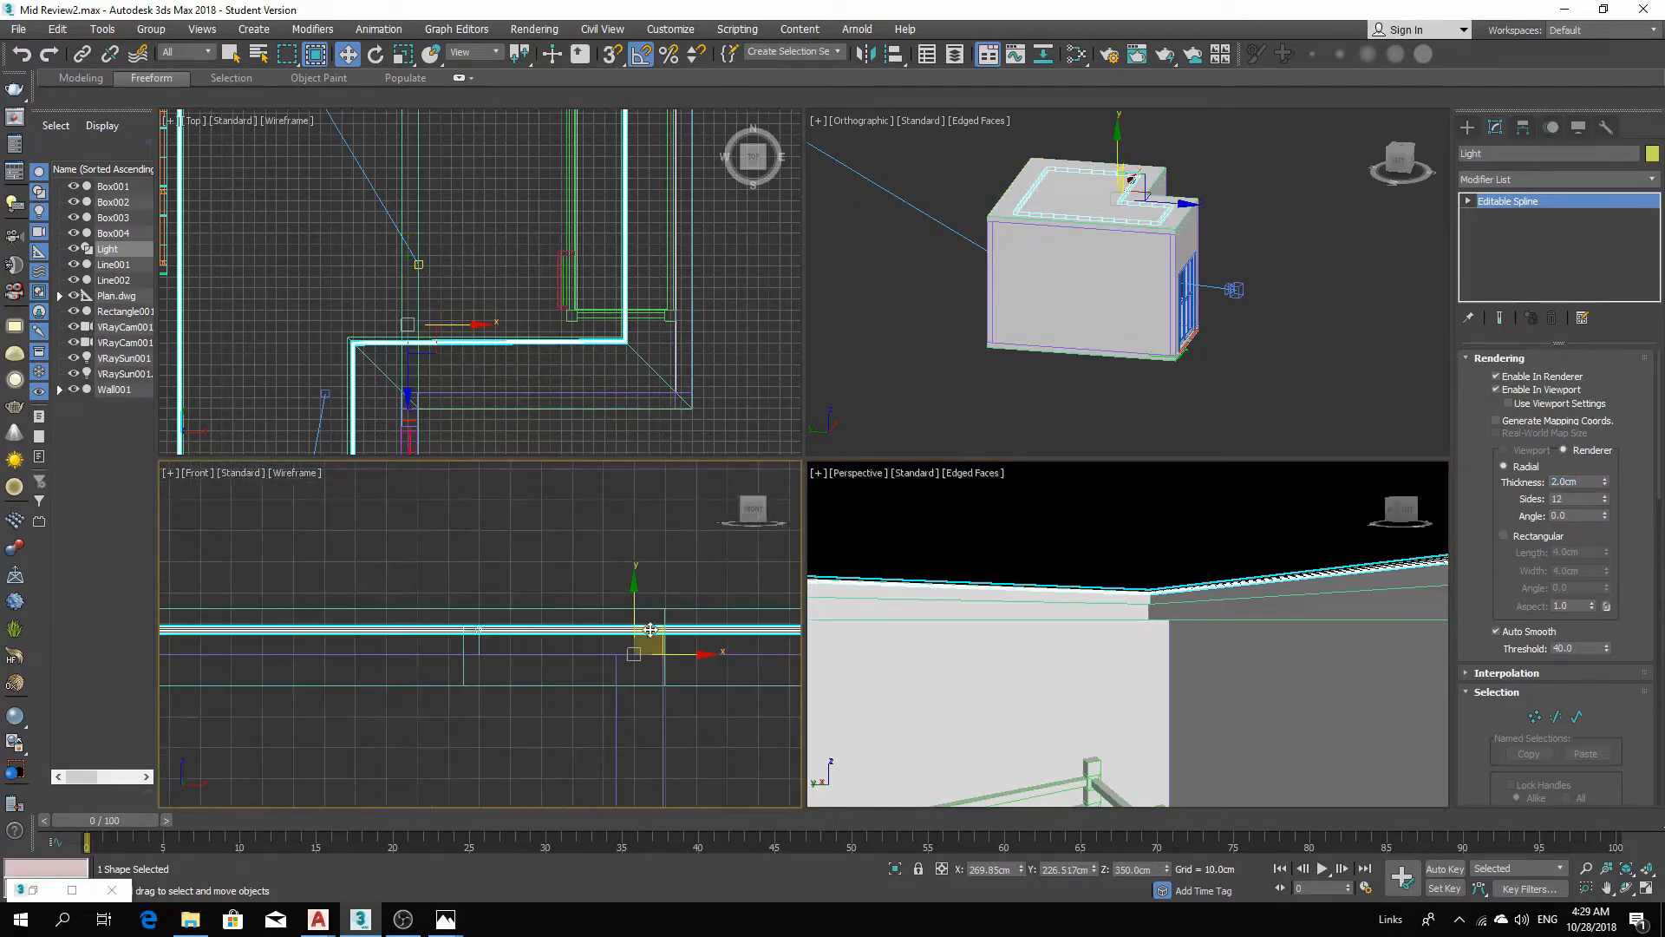
scroll(651, 629, "up", 3)
left_click_drag(619, 621, 631, 661)
middle_click_drag(1297, 706, 1276, 692)
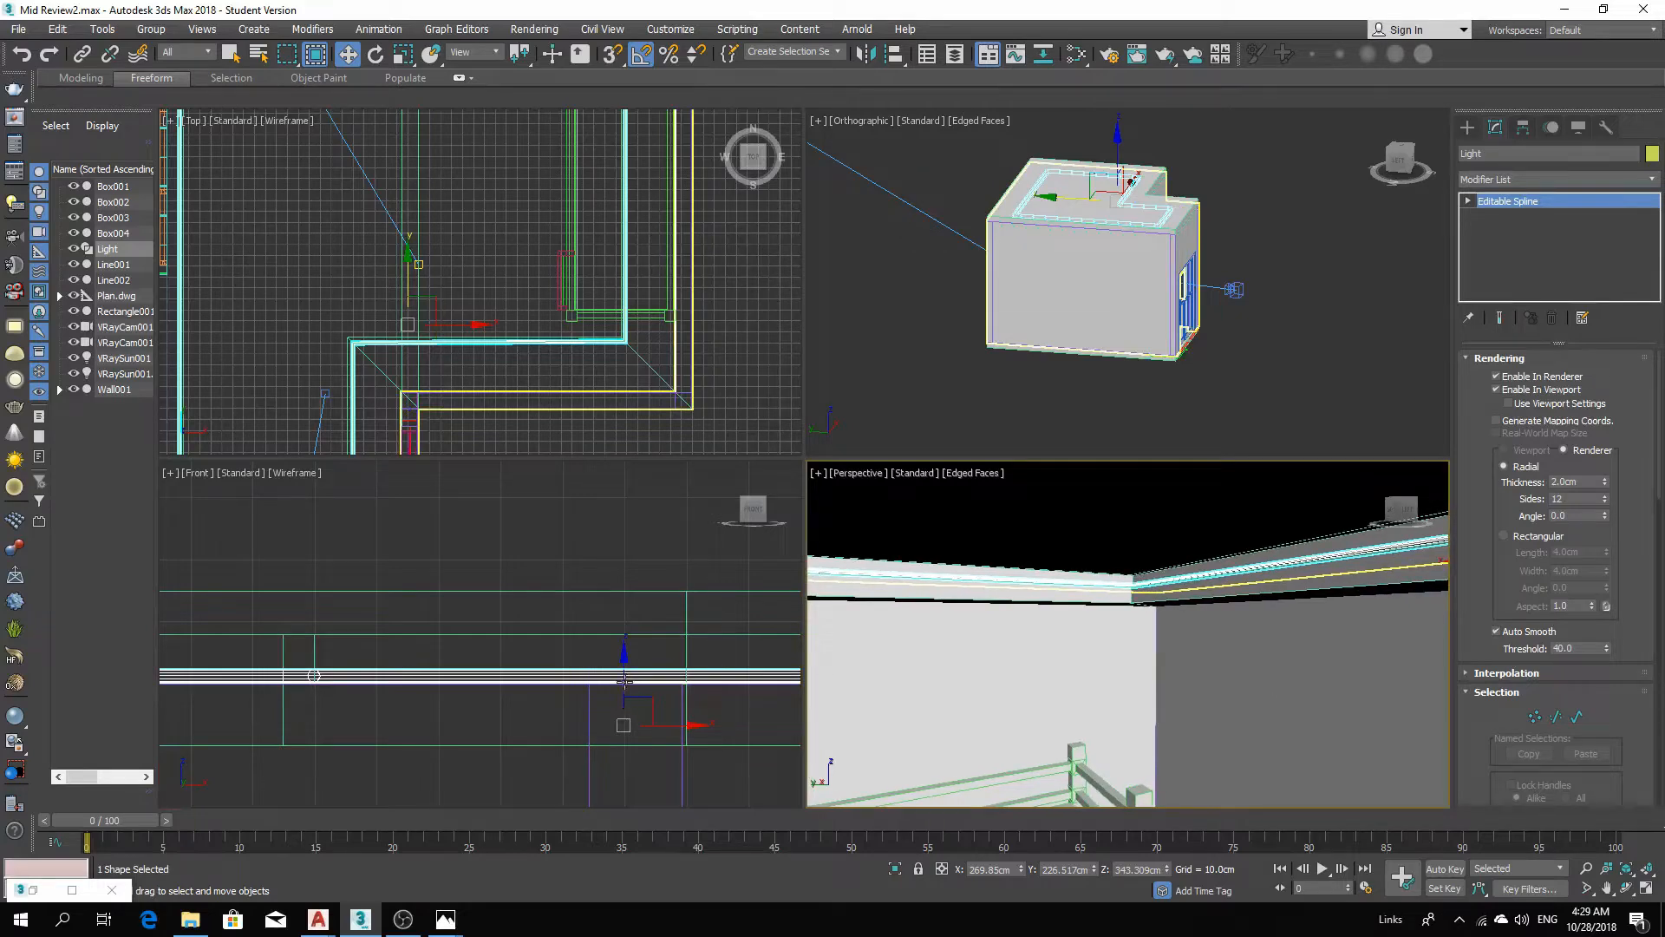
left_click_drag(623, 681, 625, 663)
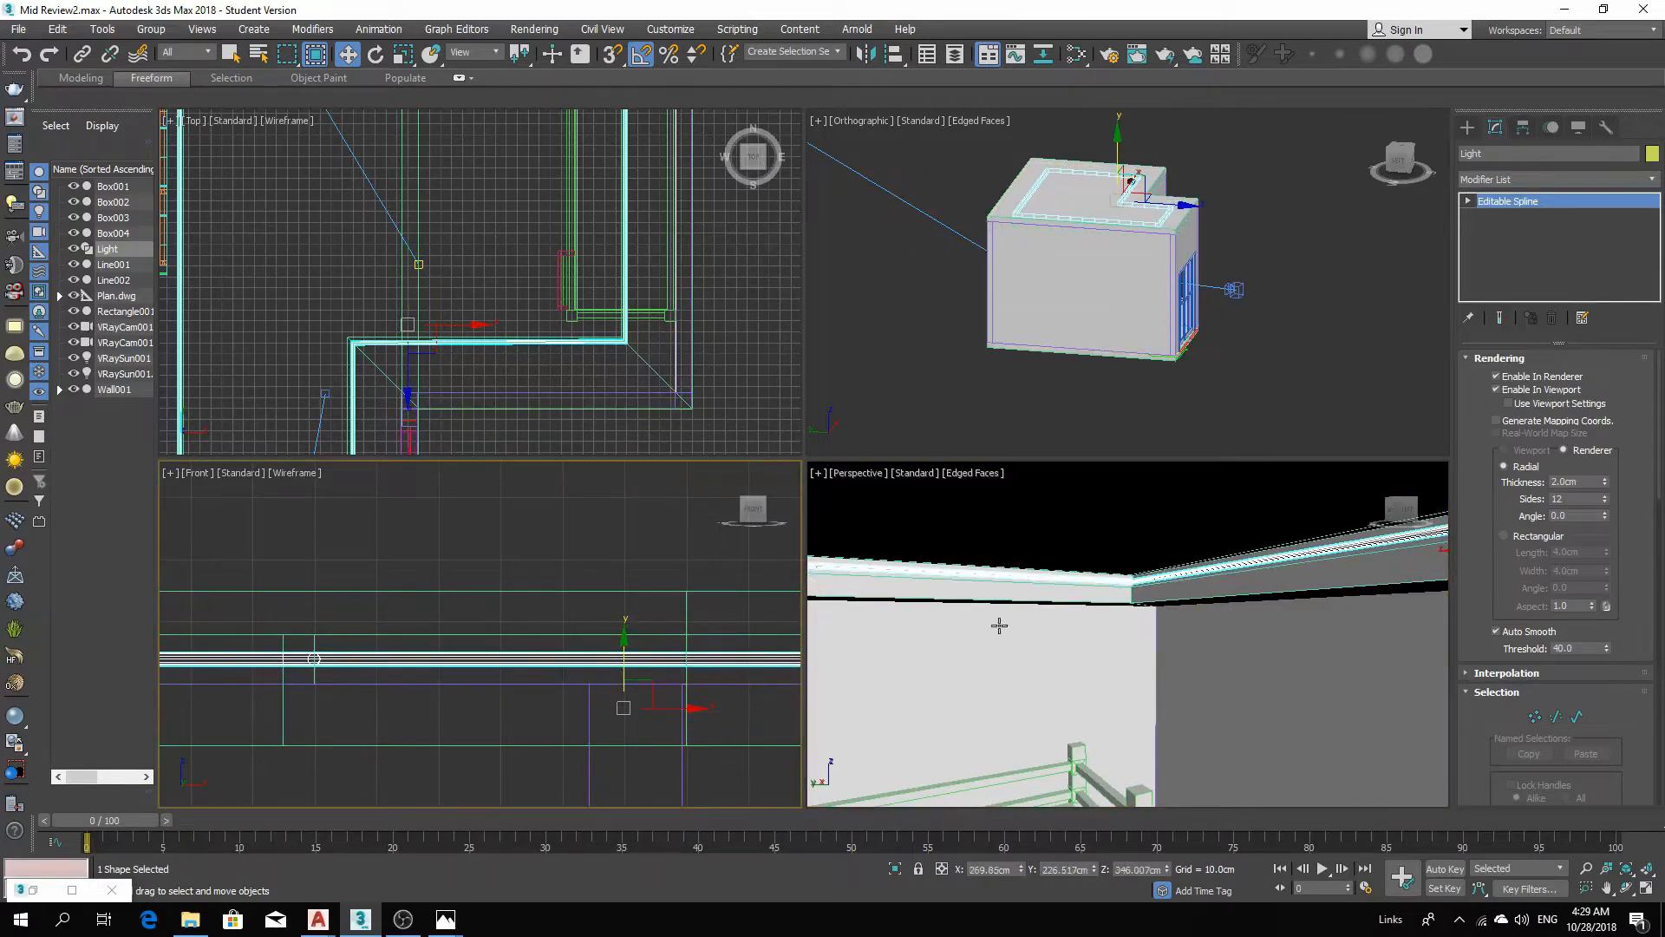
Create a VRayLight of type Mesh in the top view.
scroll(1284, 641, "up", 5)
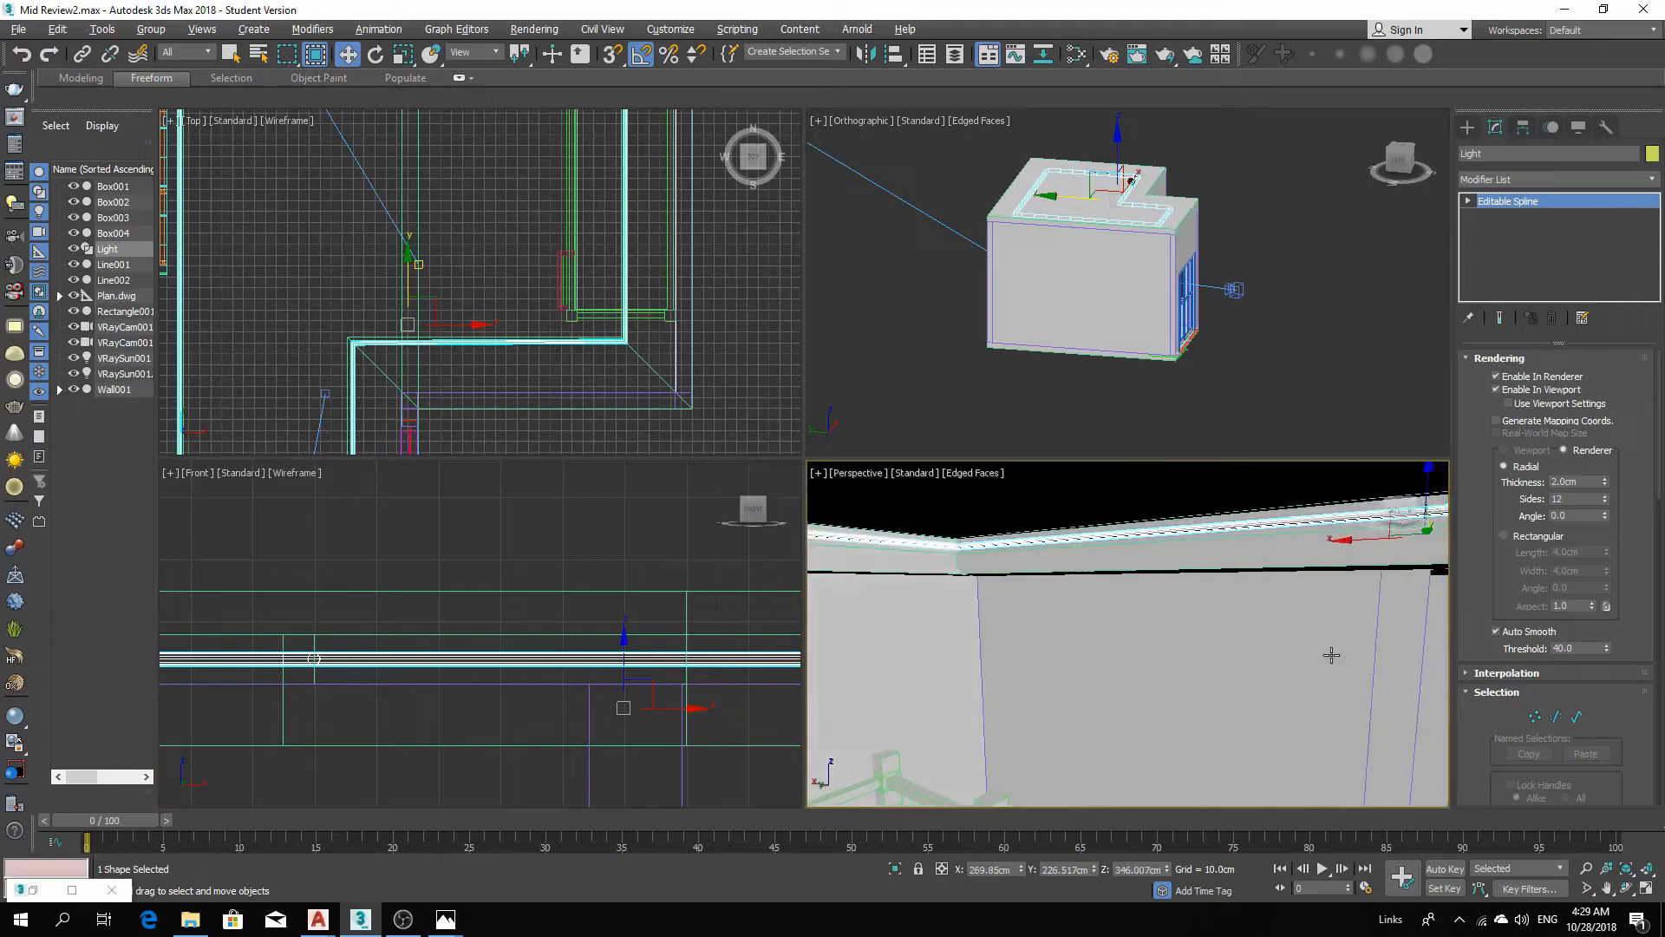
middle_click_drag(1307, 660, 1158, 637, "alt")
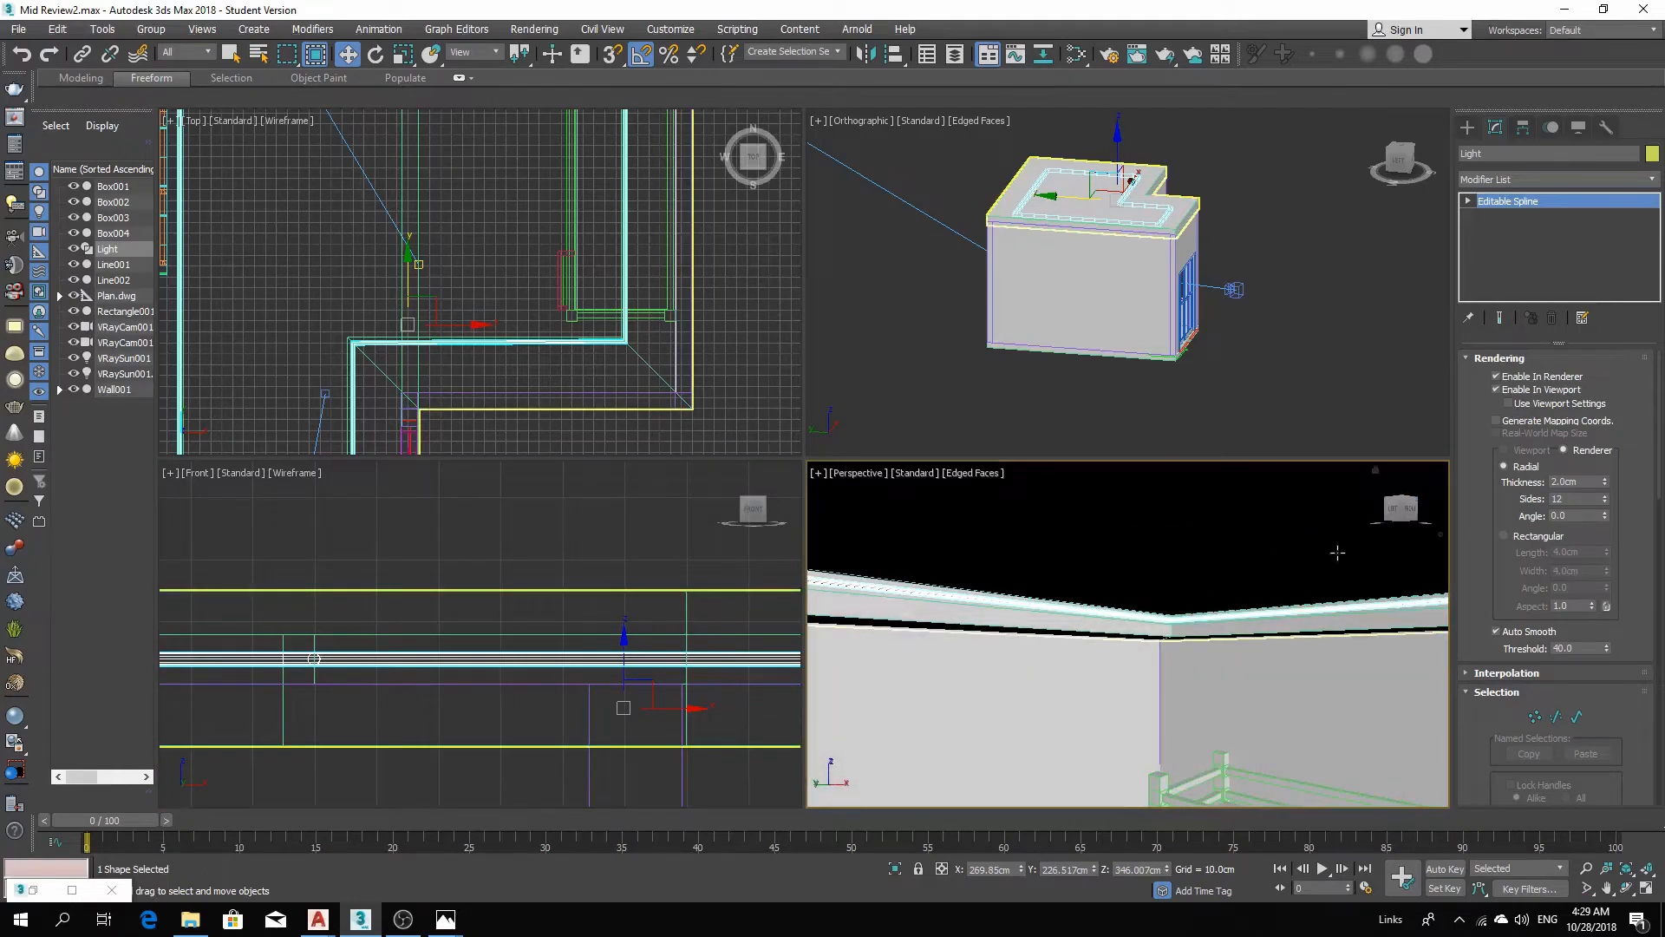
scroll(1151, 628, "down", 4)
scroll(1157, 659, "up", 3)
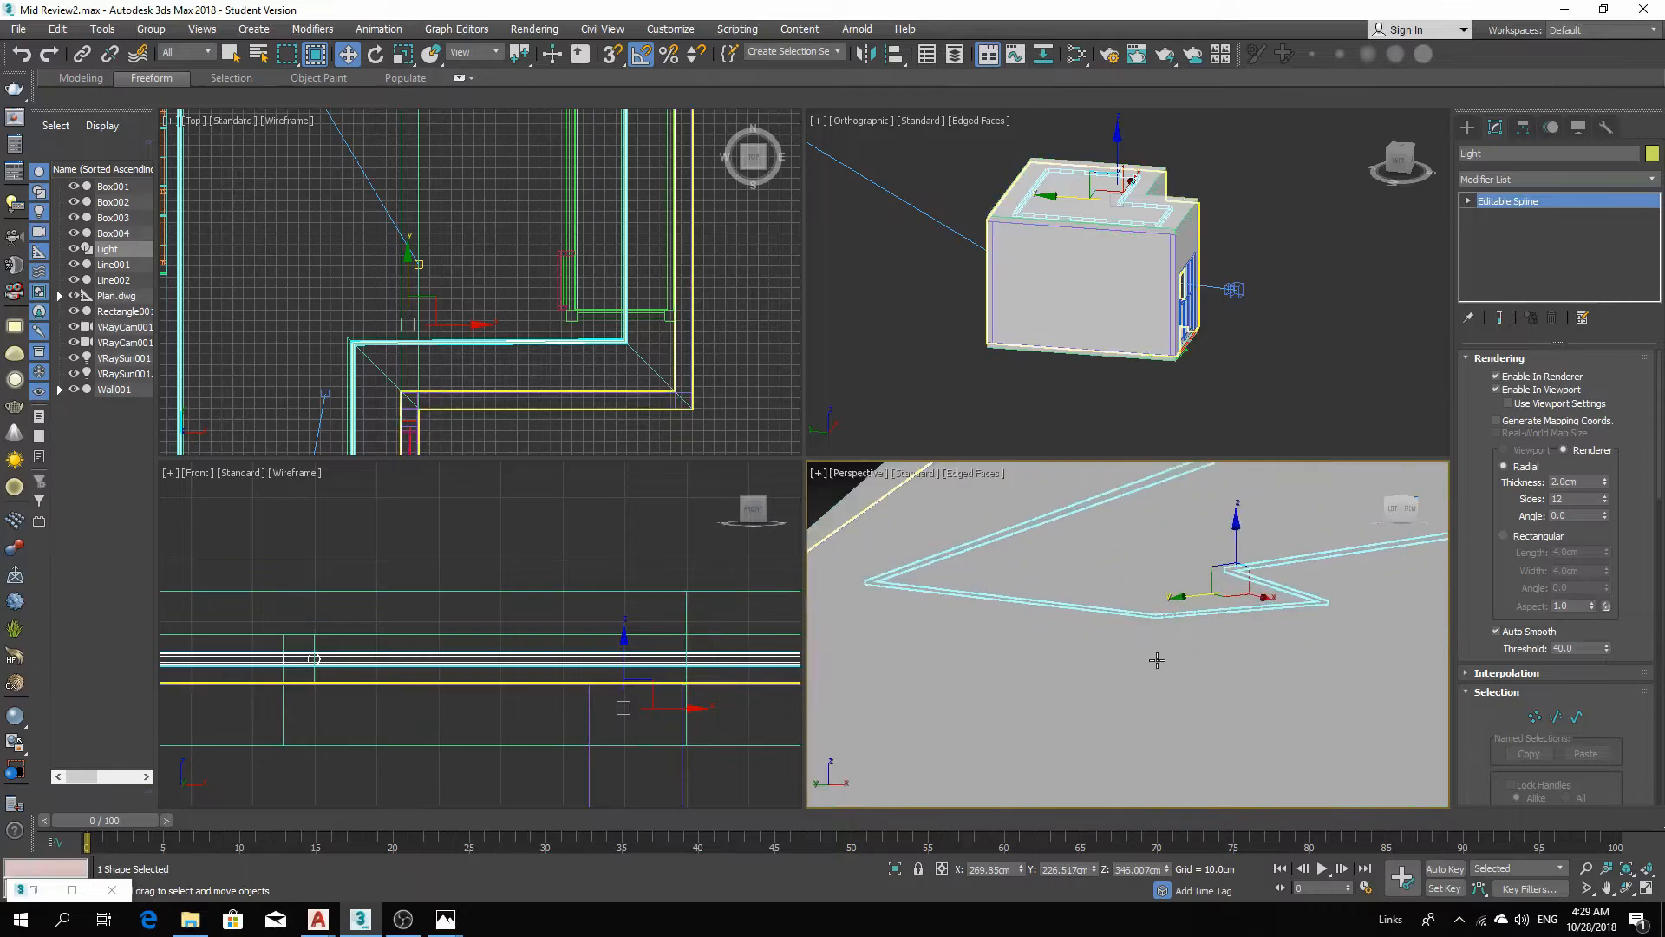
scroll(1026, 587, "up", 2)
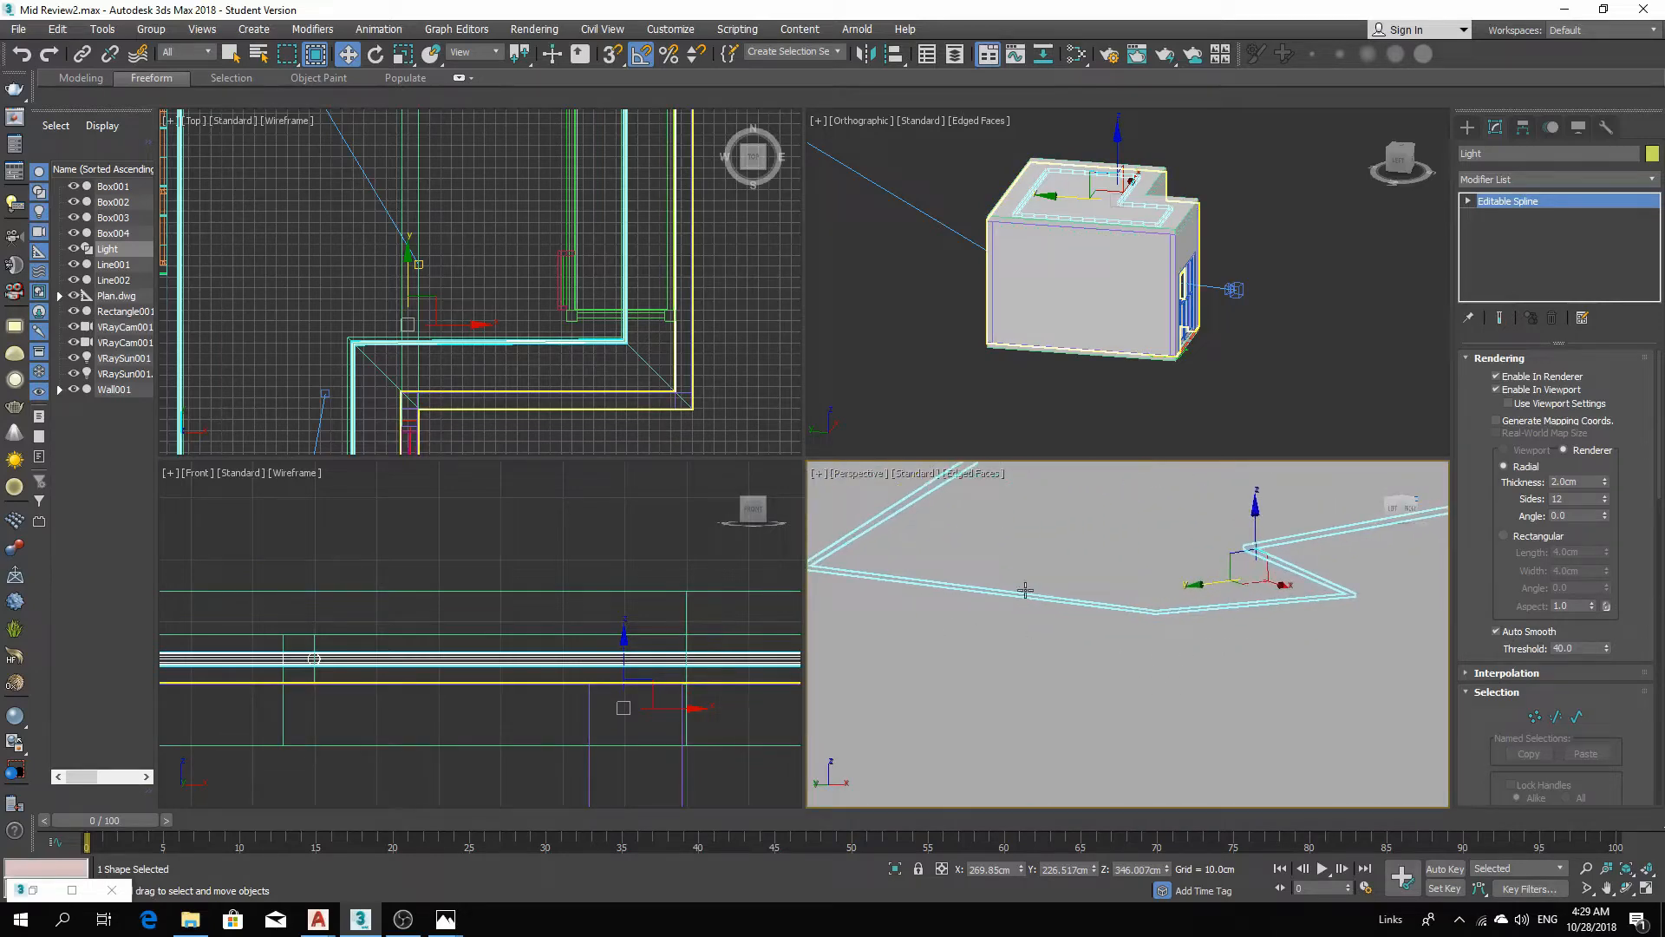
right_click(487, 253)
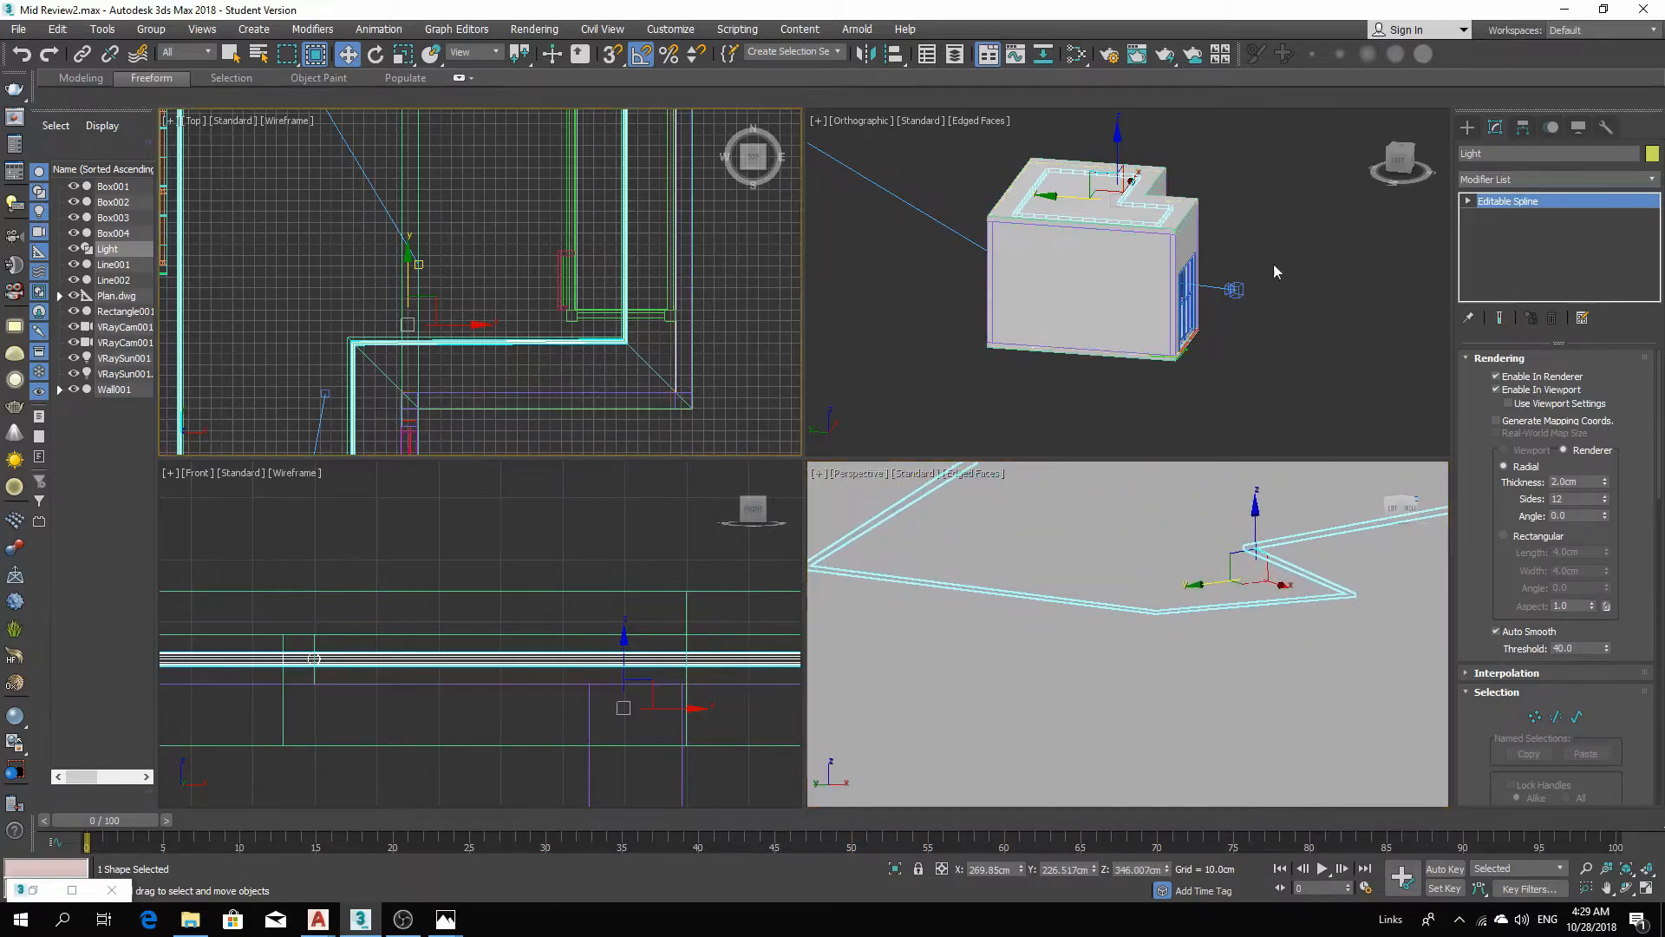
left_click(1468, 128)
left_click(1522, 177)
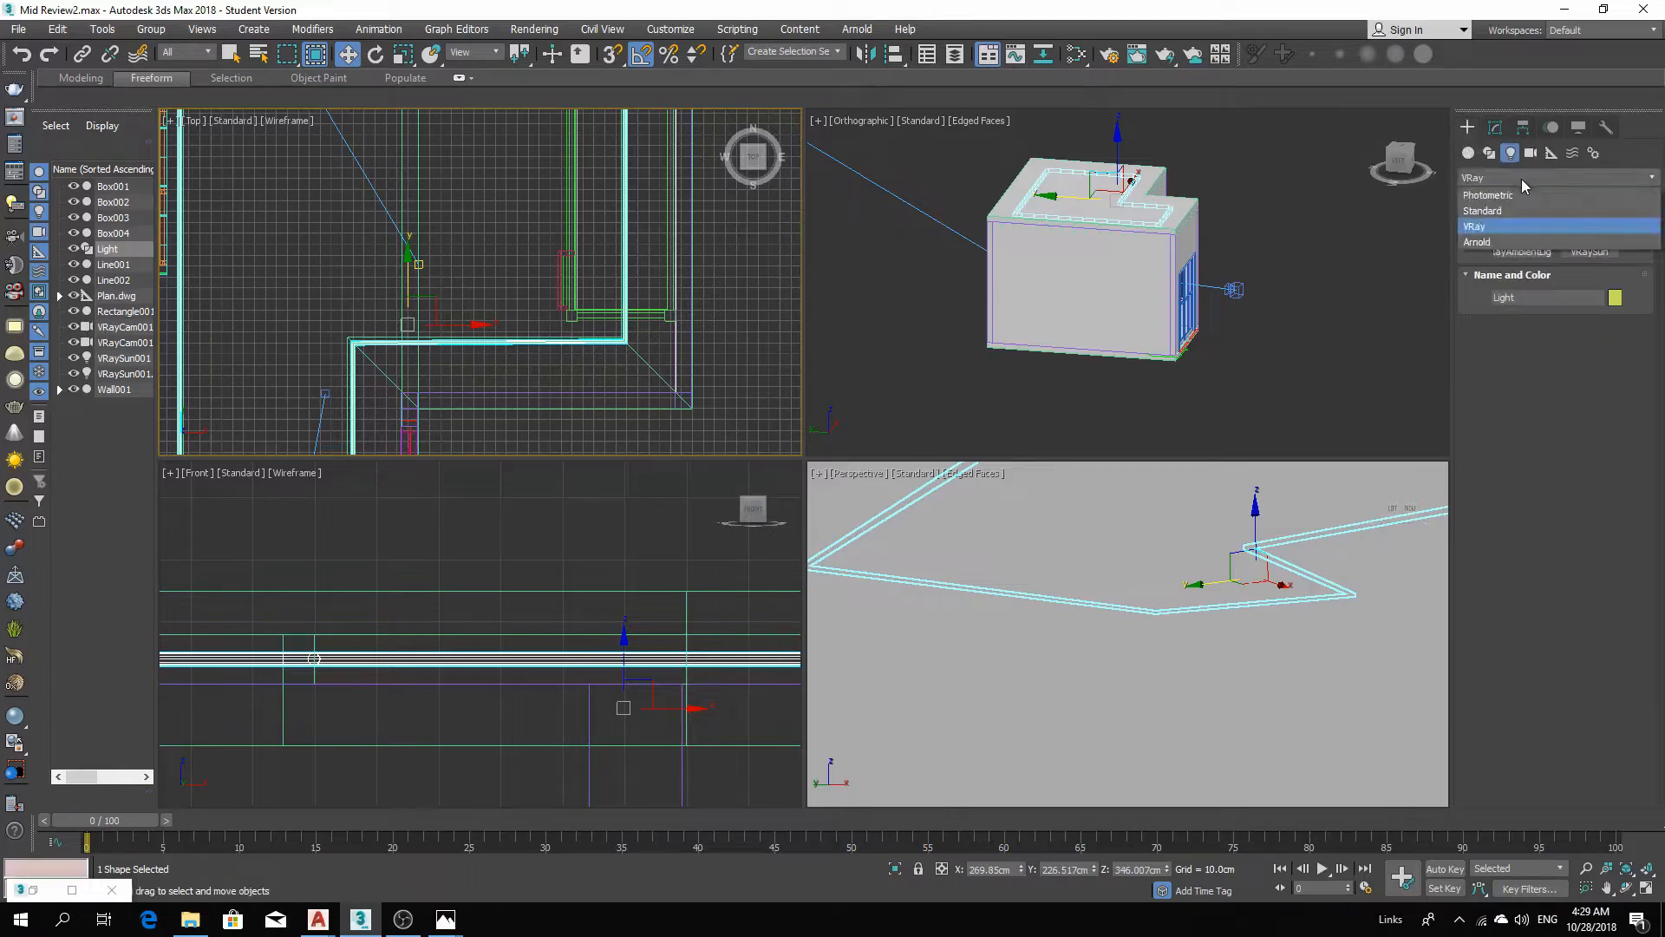
left_click(1535, 226)
left_click(1522, 234)
middle_click_drag(497, 338, 605, 378)
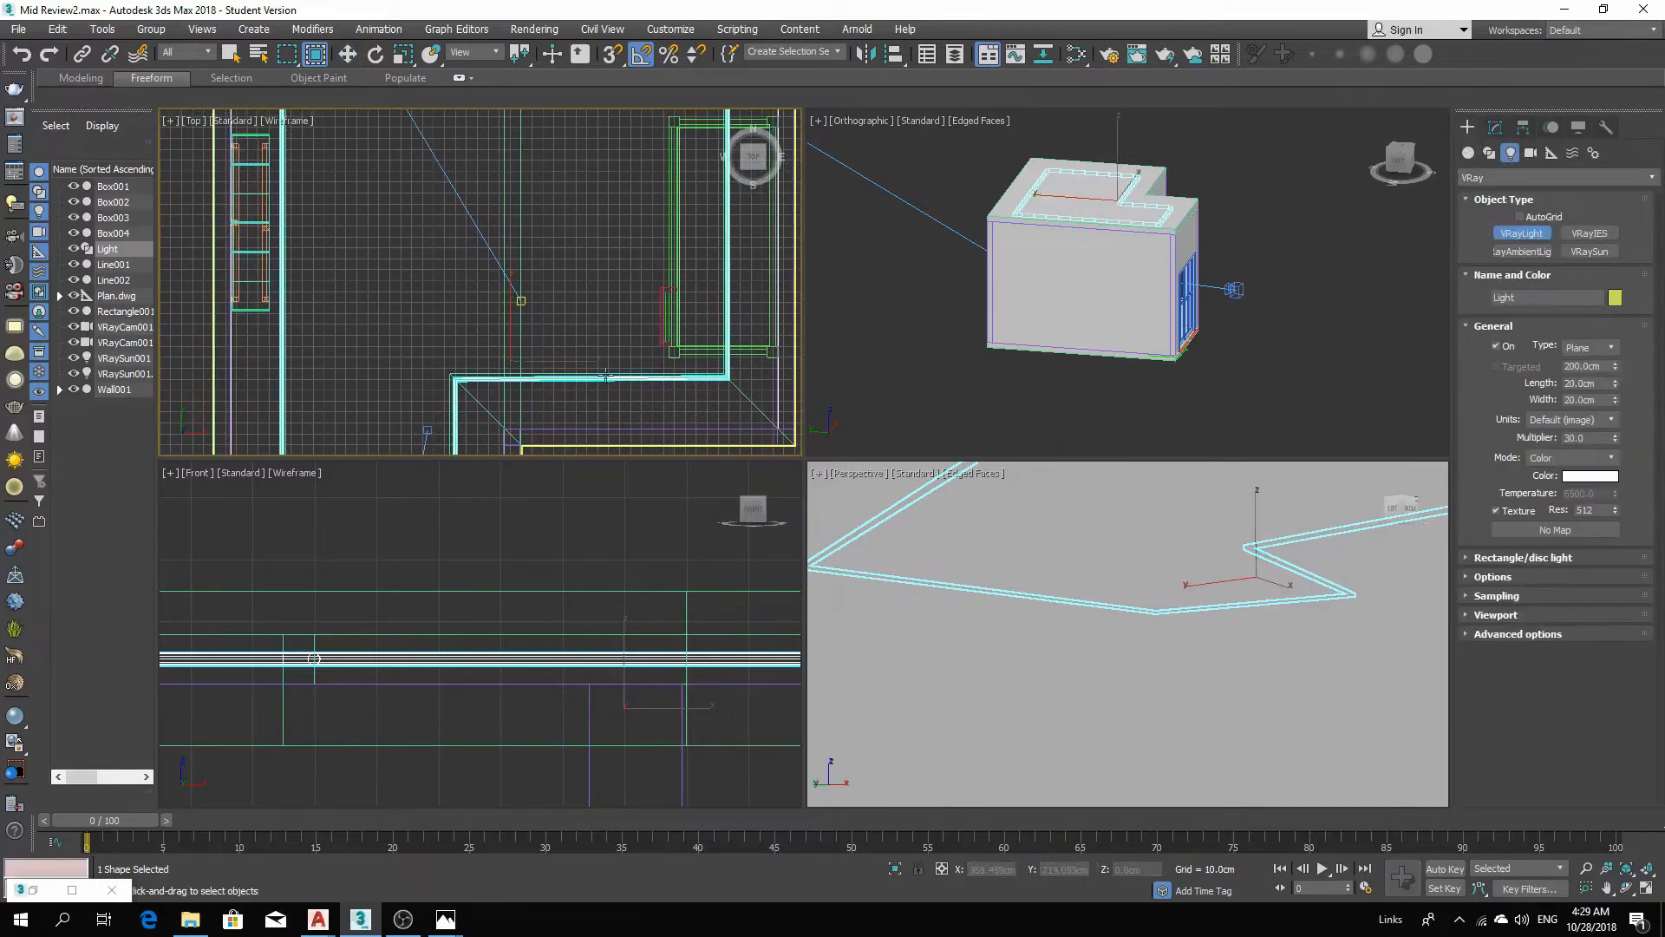
left_click(1589, 347)
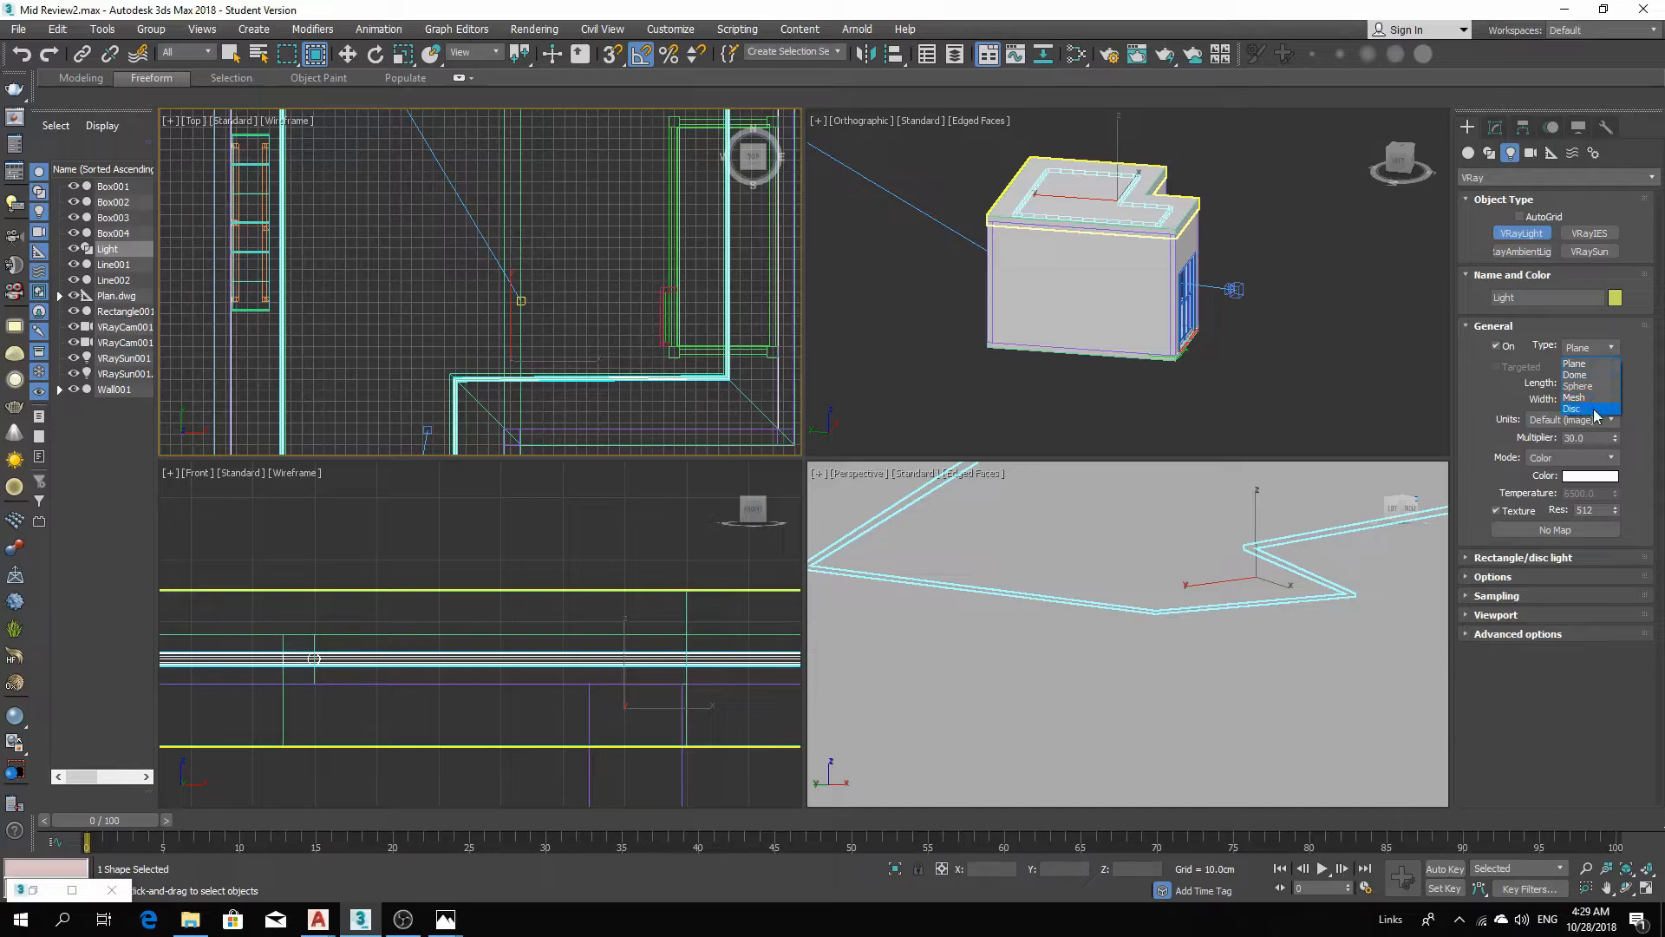
left_click(1575, 397)
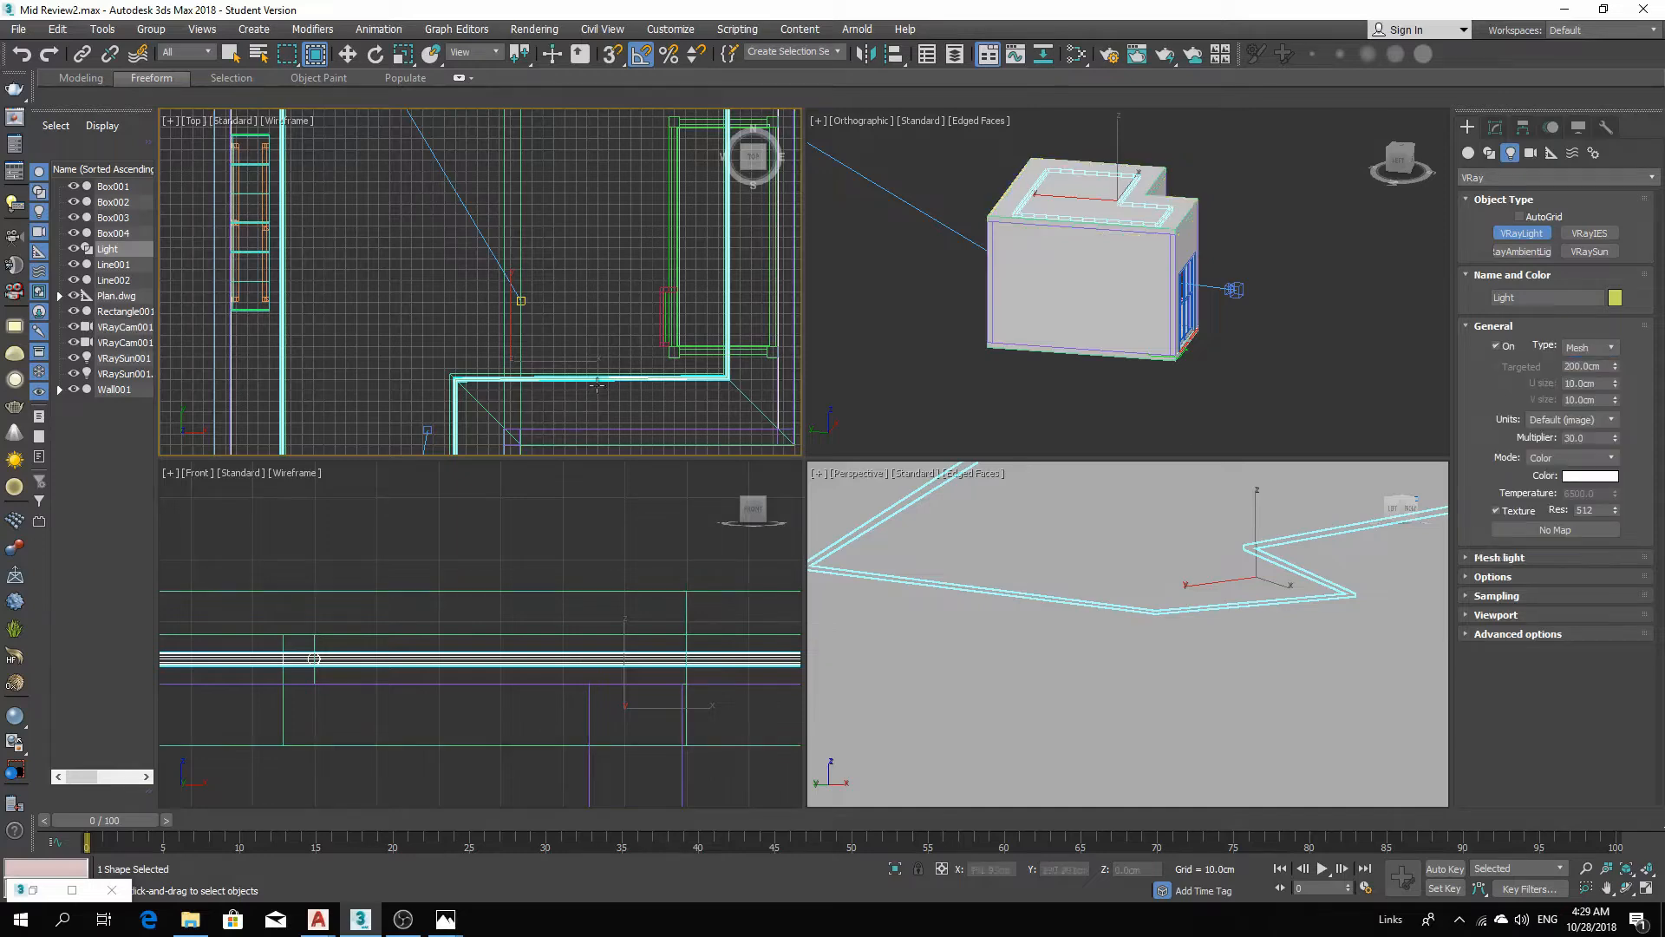
left_click(569, 344)
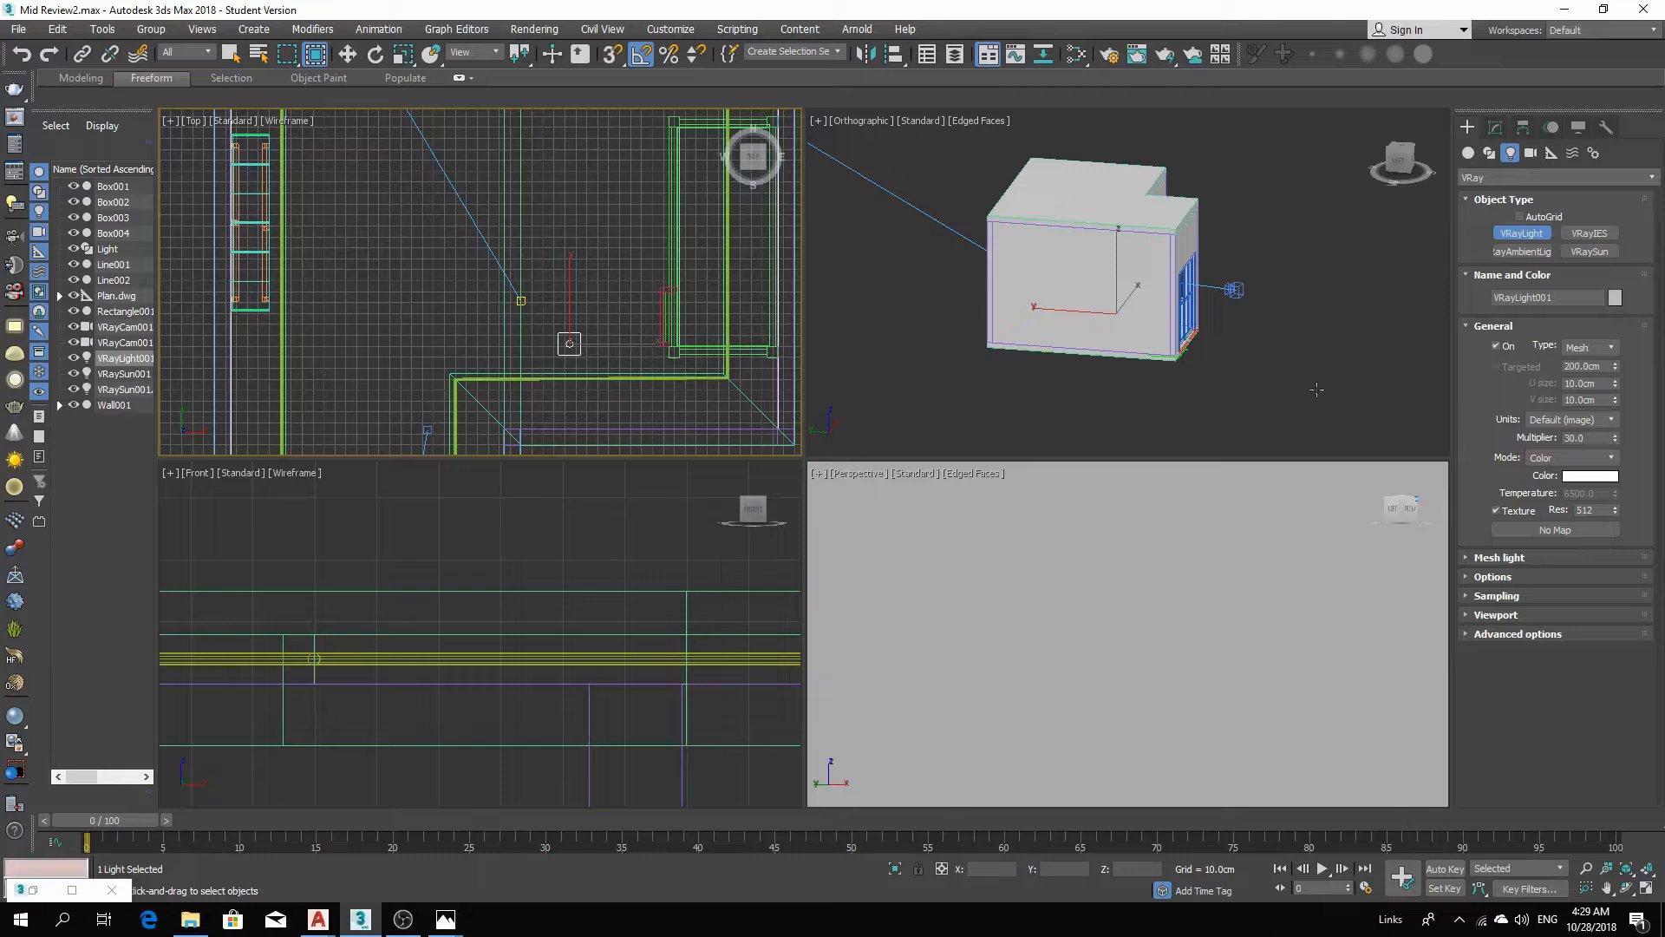
Try to pick the Light shape as the mesh for the VRayLight.
left_click(1494, 128)
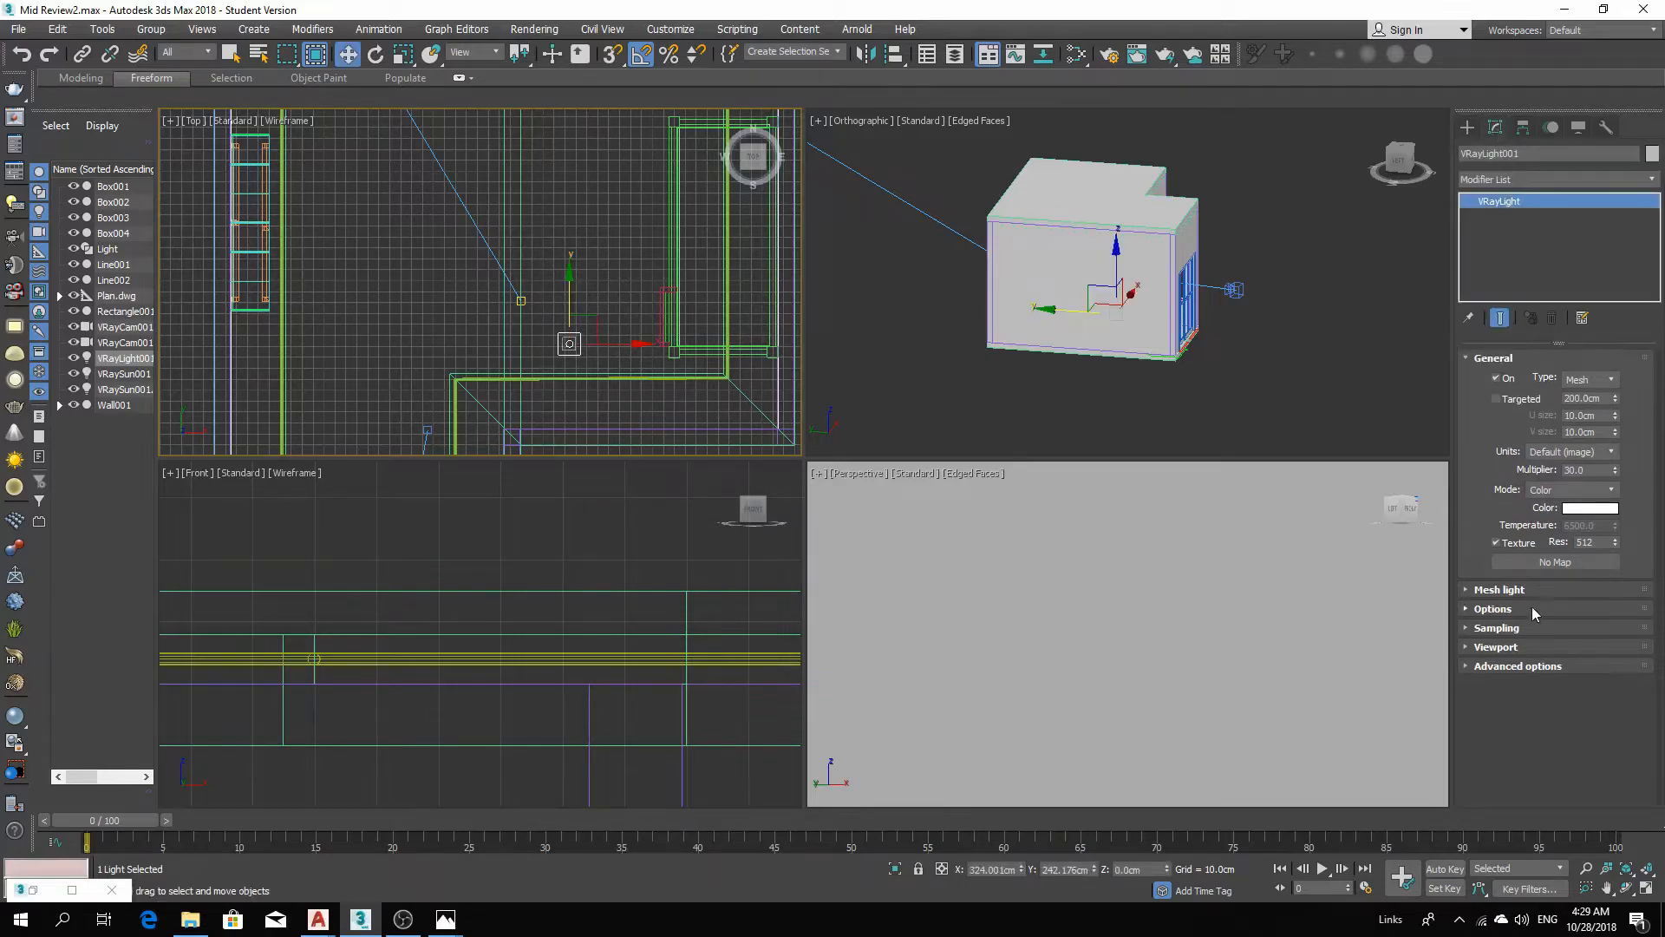
left_click(1498, 590)
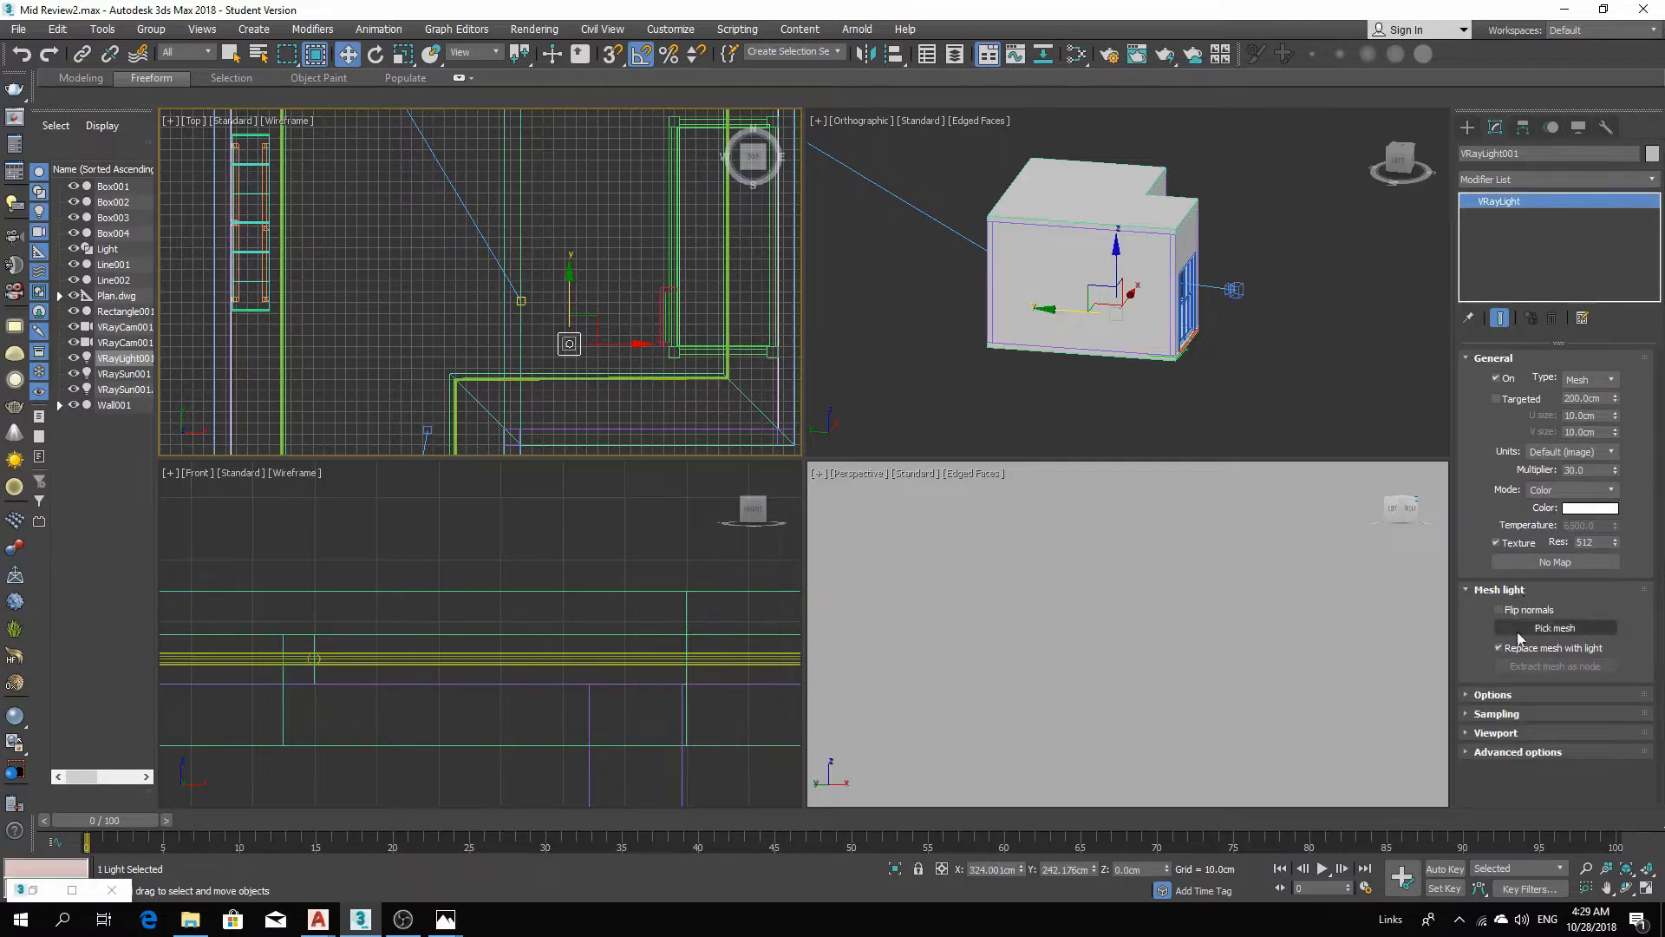
left_click(1550, 629)
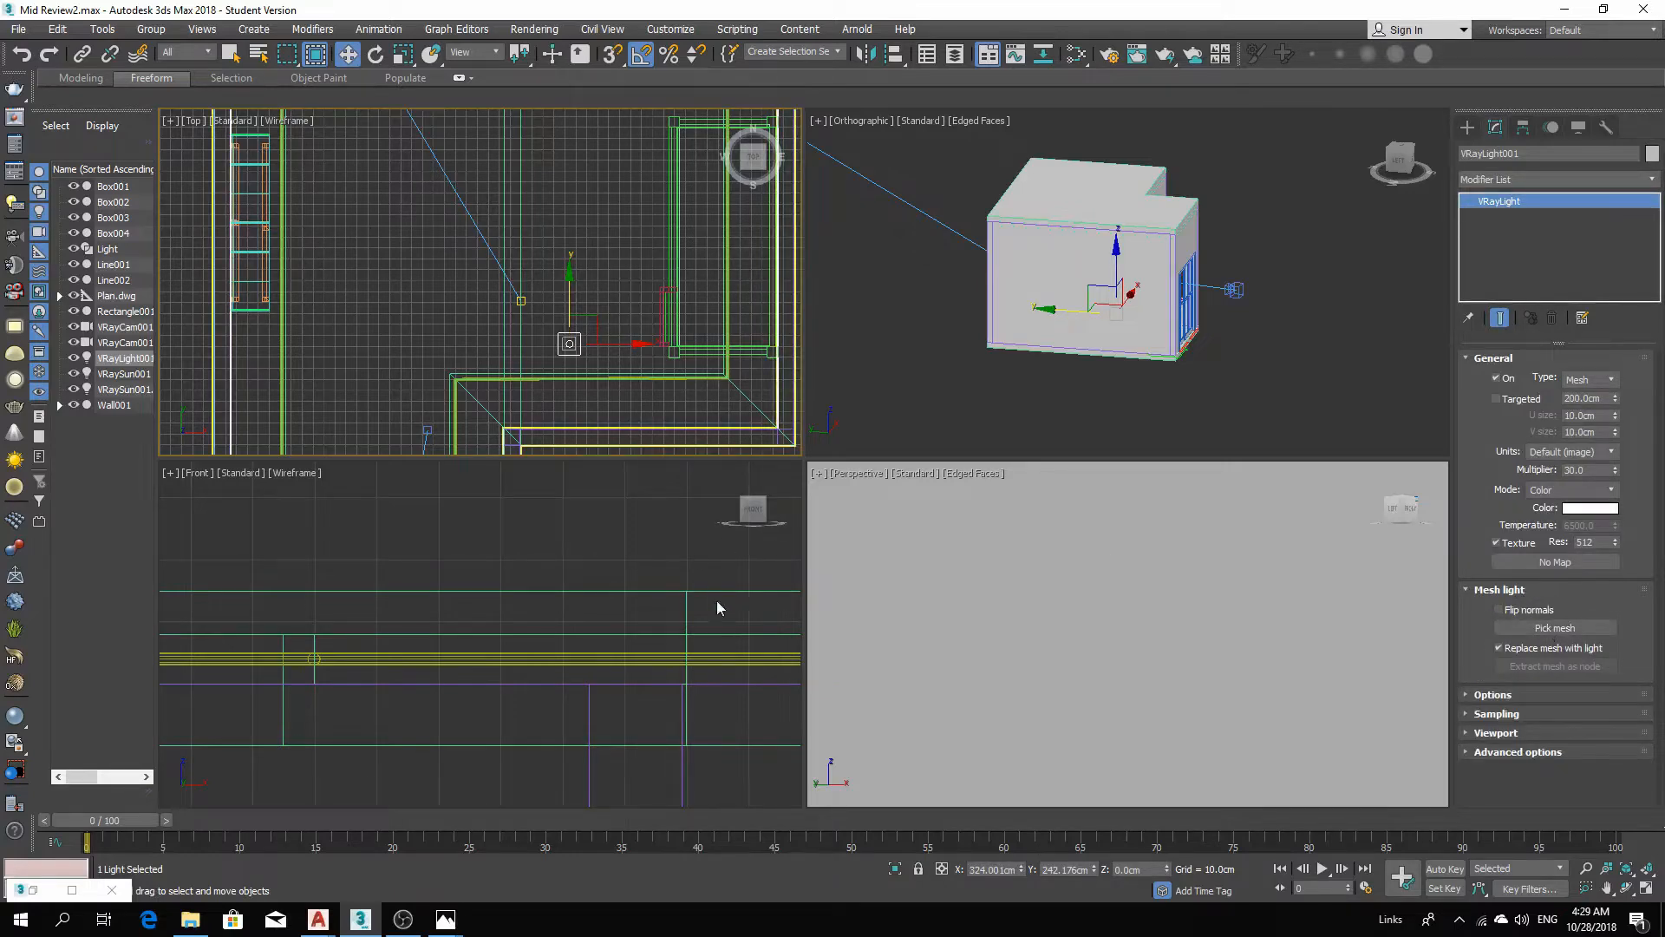
left_click(512, 659)
Convert the Light shape to Editable Poly.
right_click(512, 652)
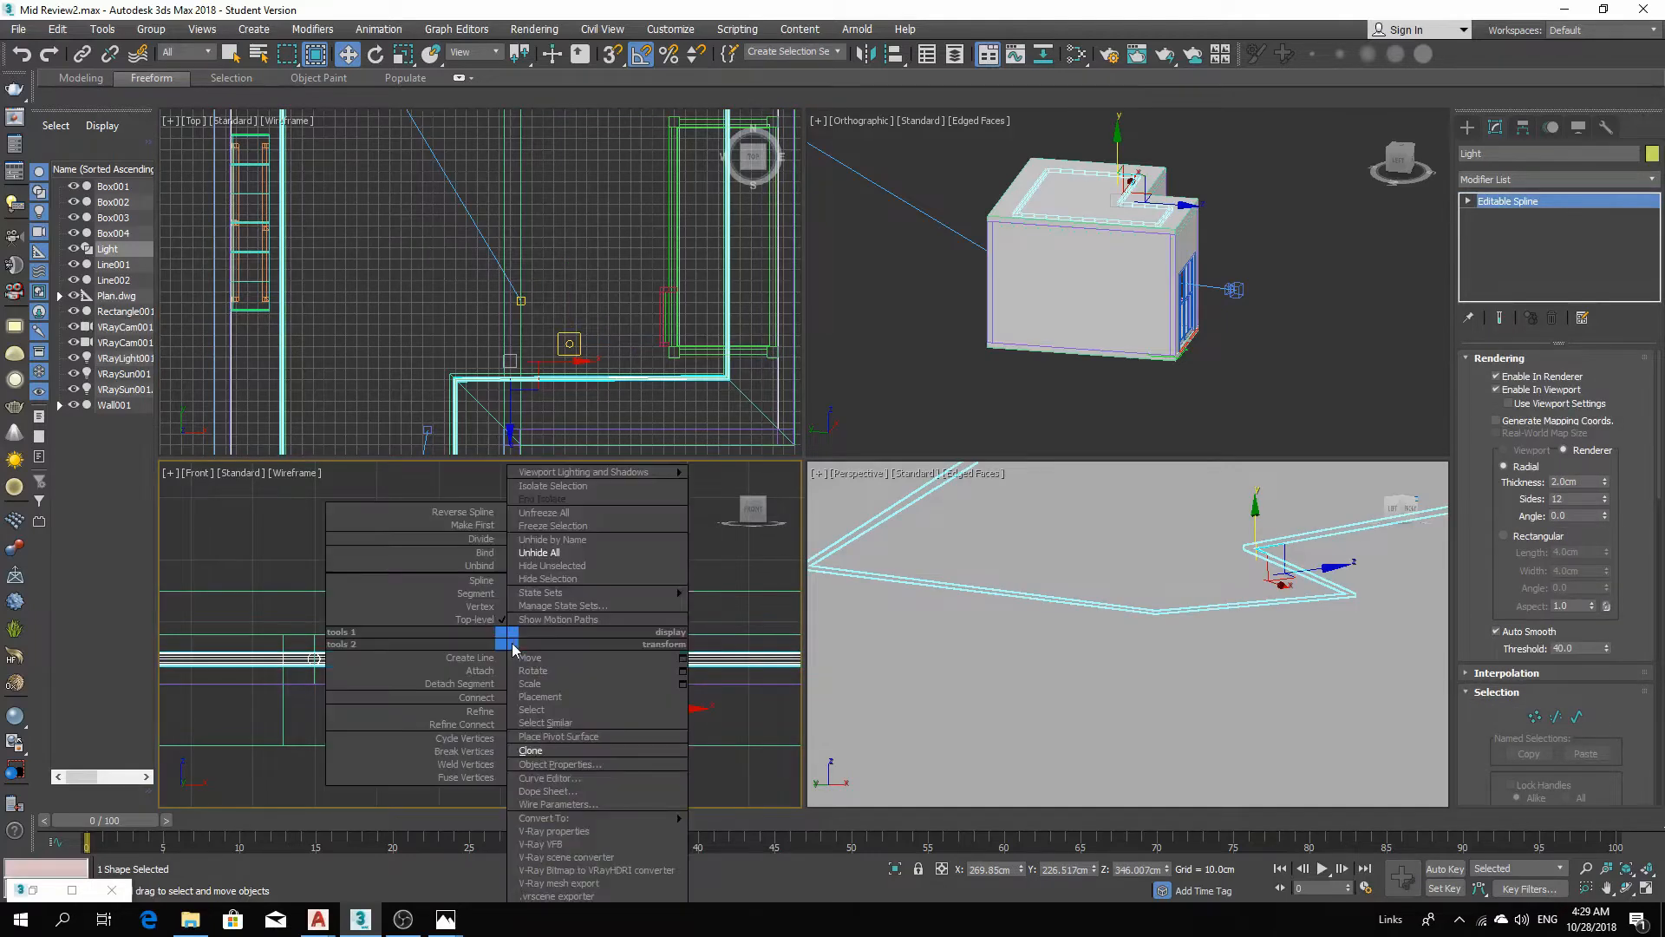
mouse_move(615, 820)
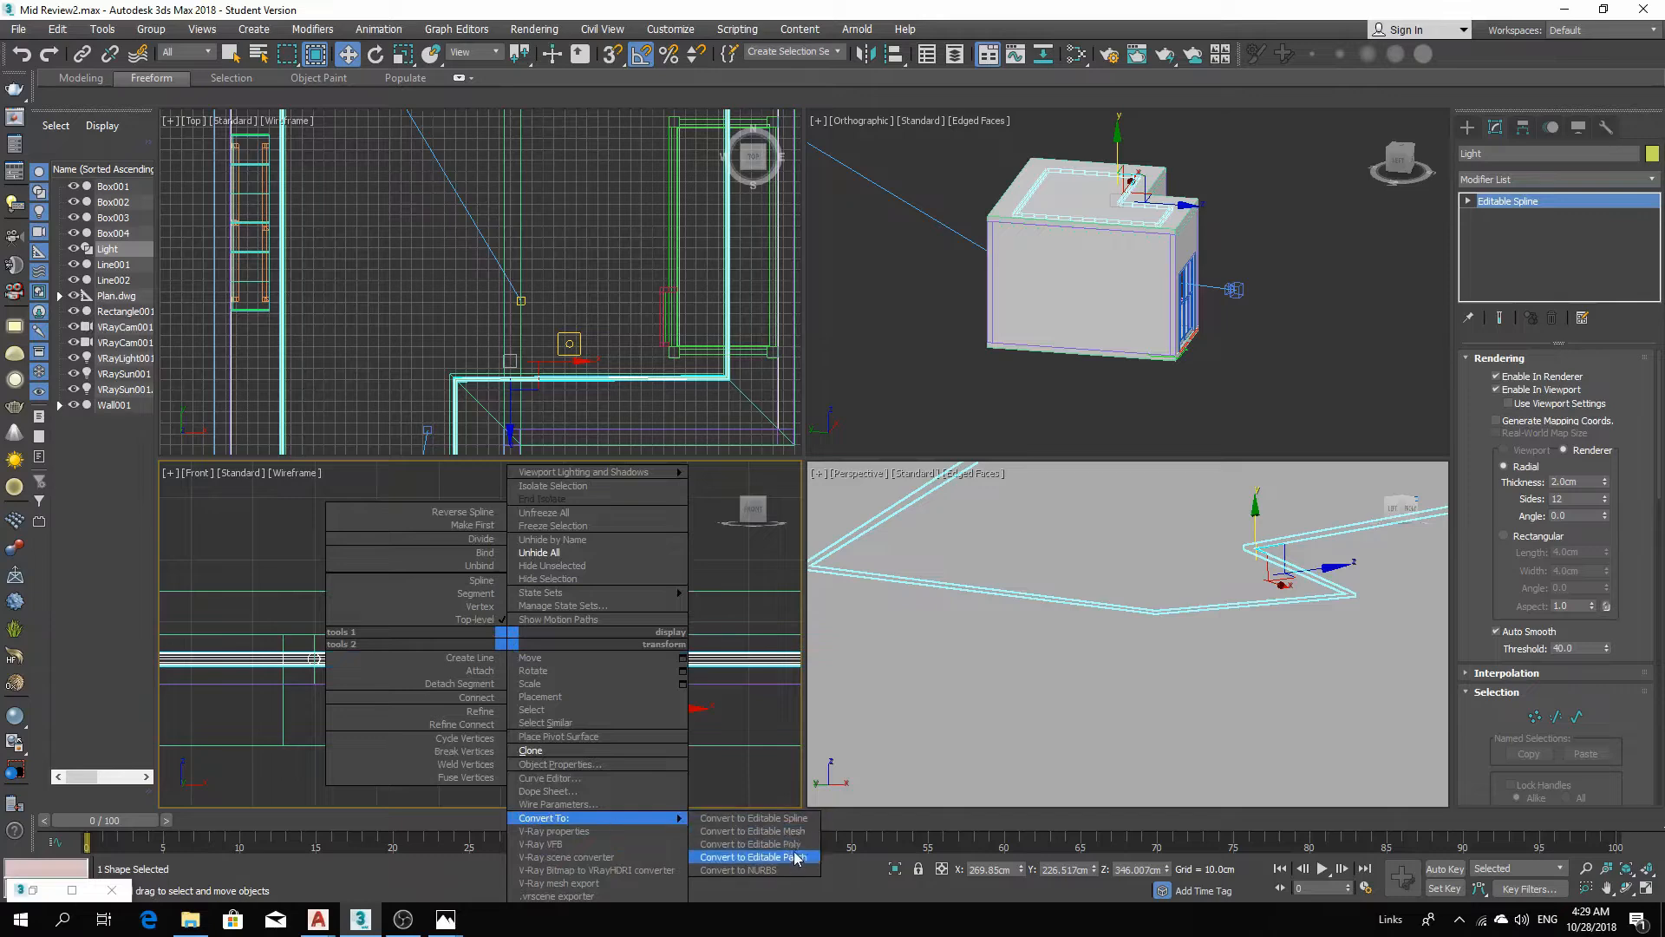
left_click(751, 844)
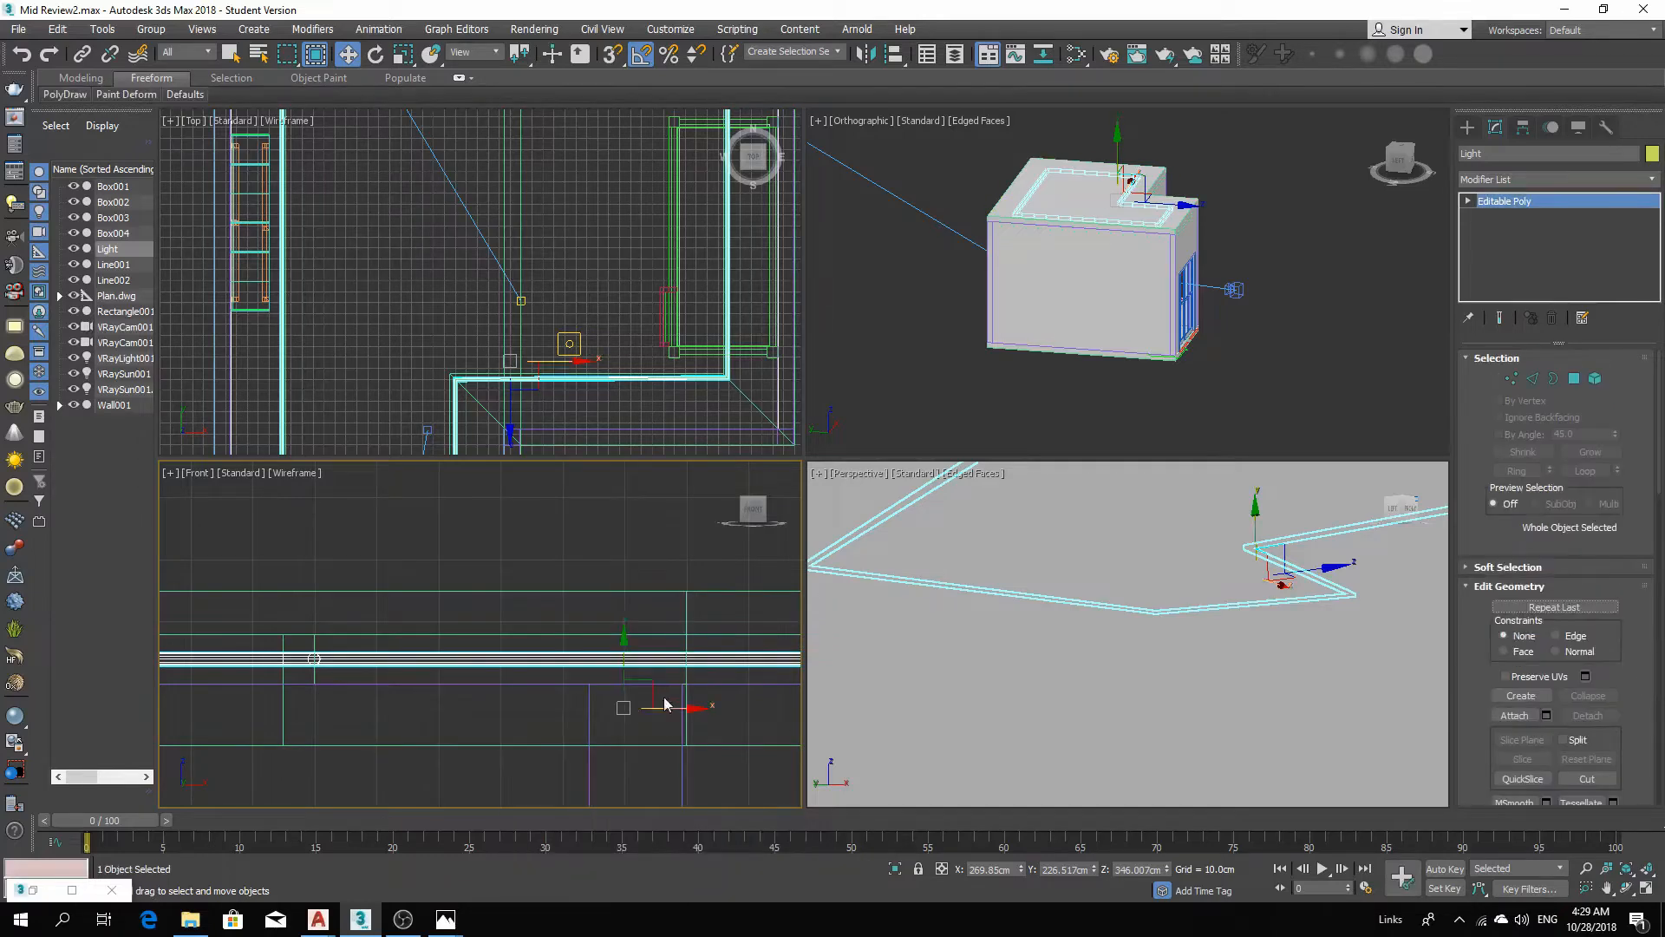
Select the VRayLight and pick the Light poly as its mesh, replacing the mesh with the light.
left_click(570, 345)
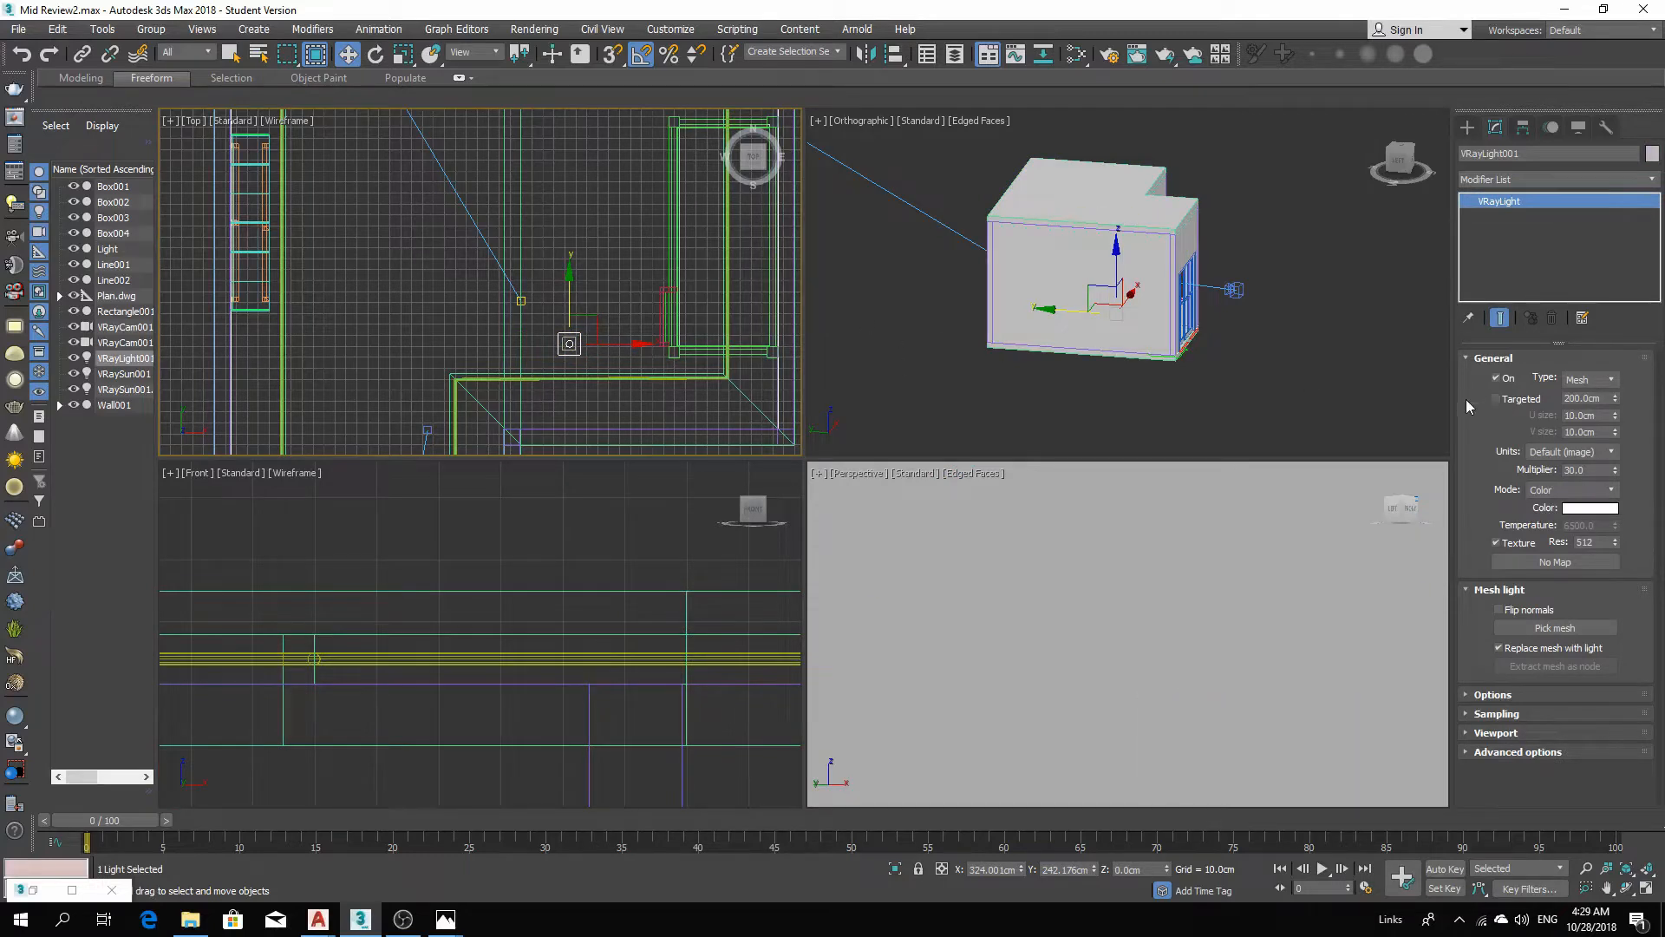
left_click(1544, 628)
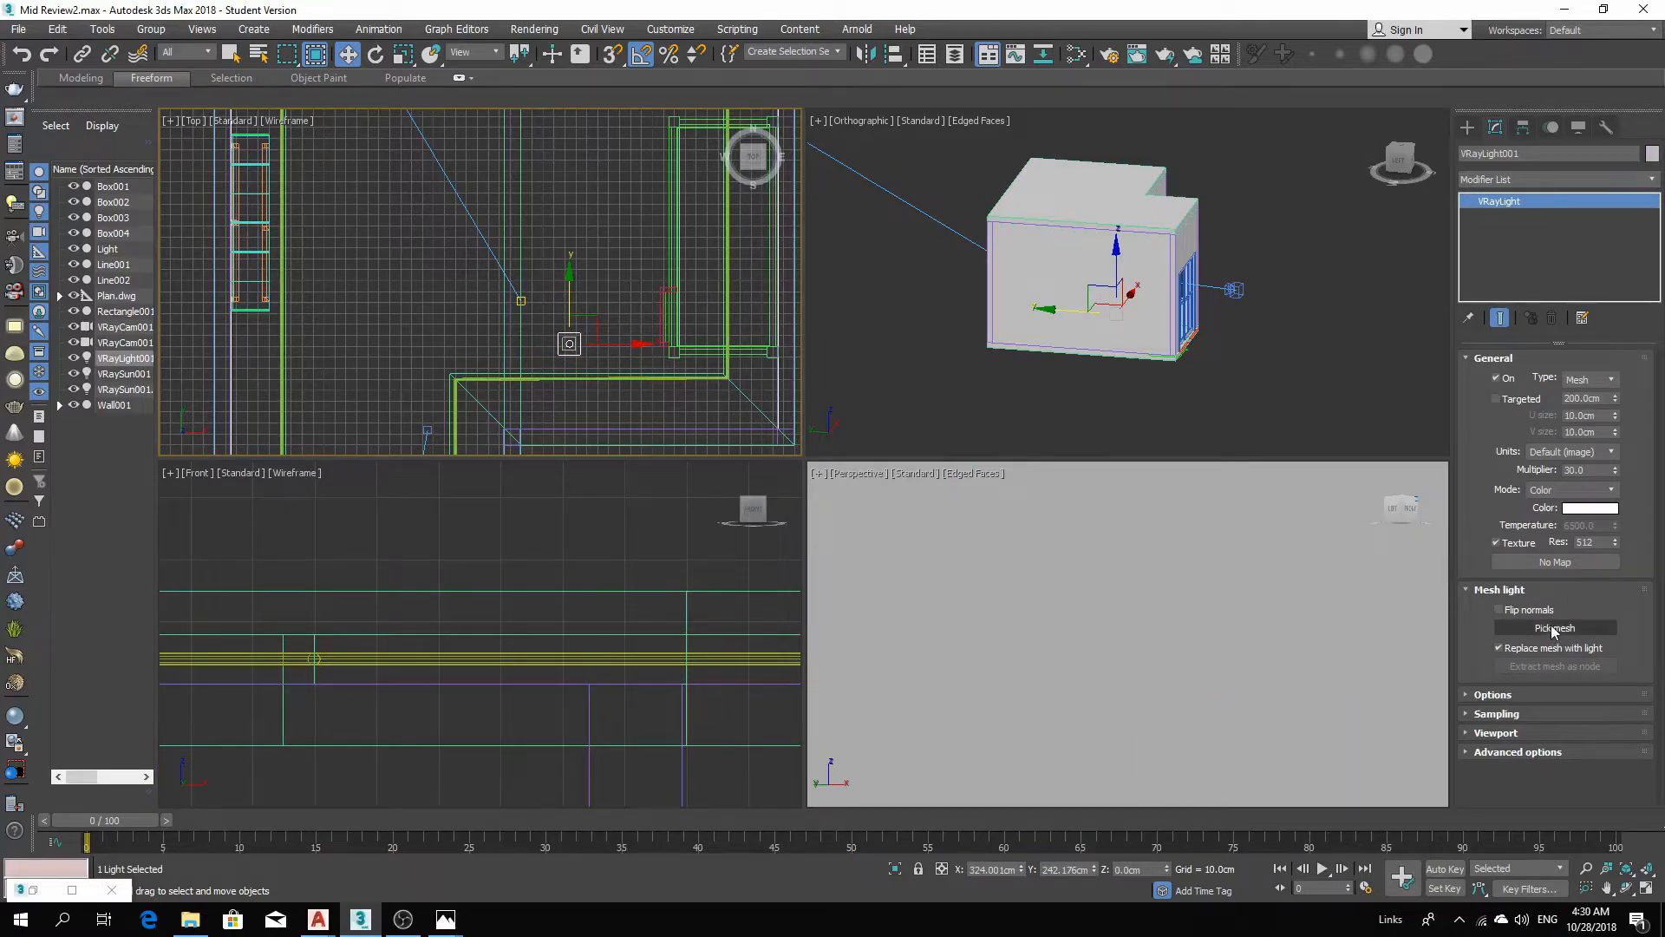
left_click(623, 664)
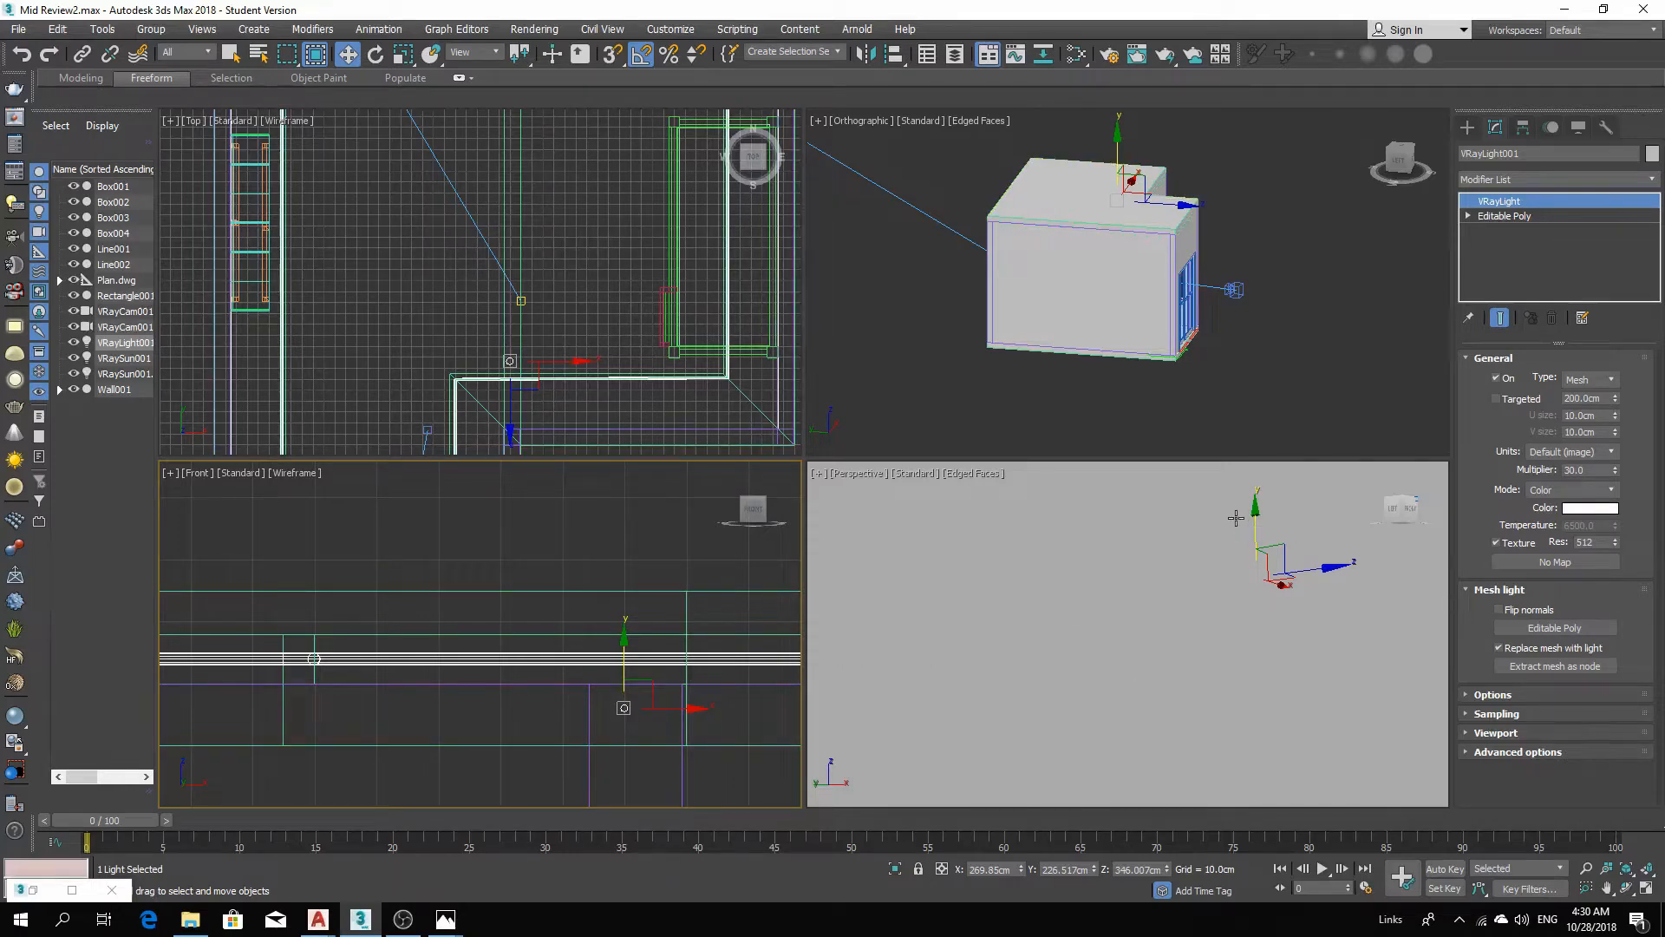
Switch to the camera view and render it.
key("c")
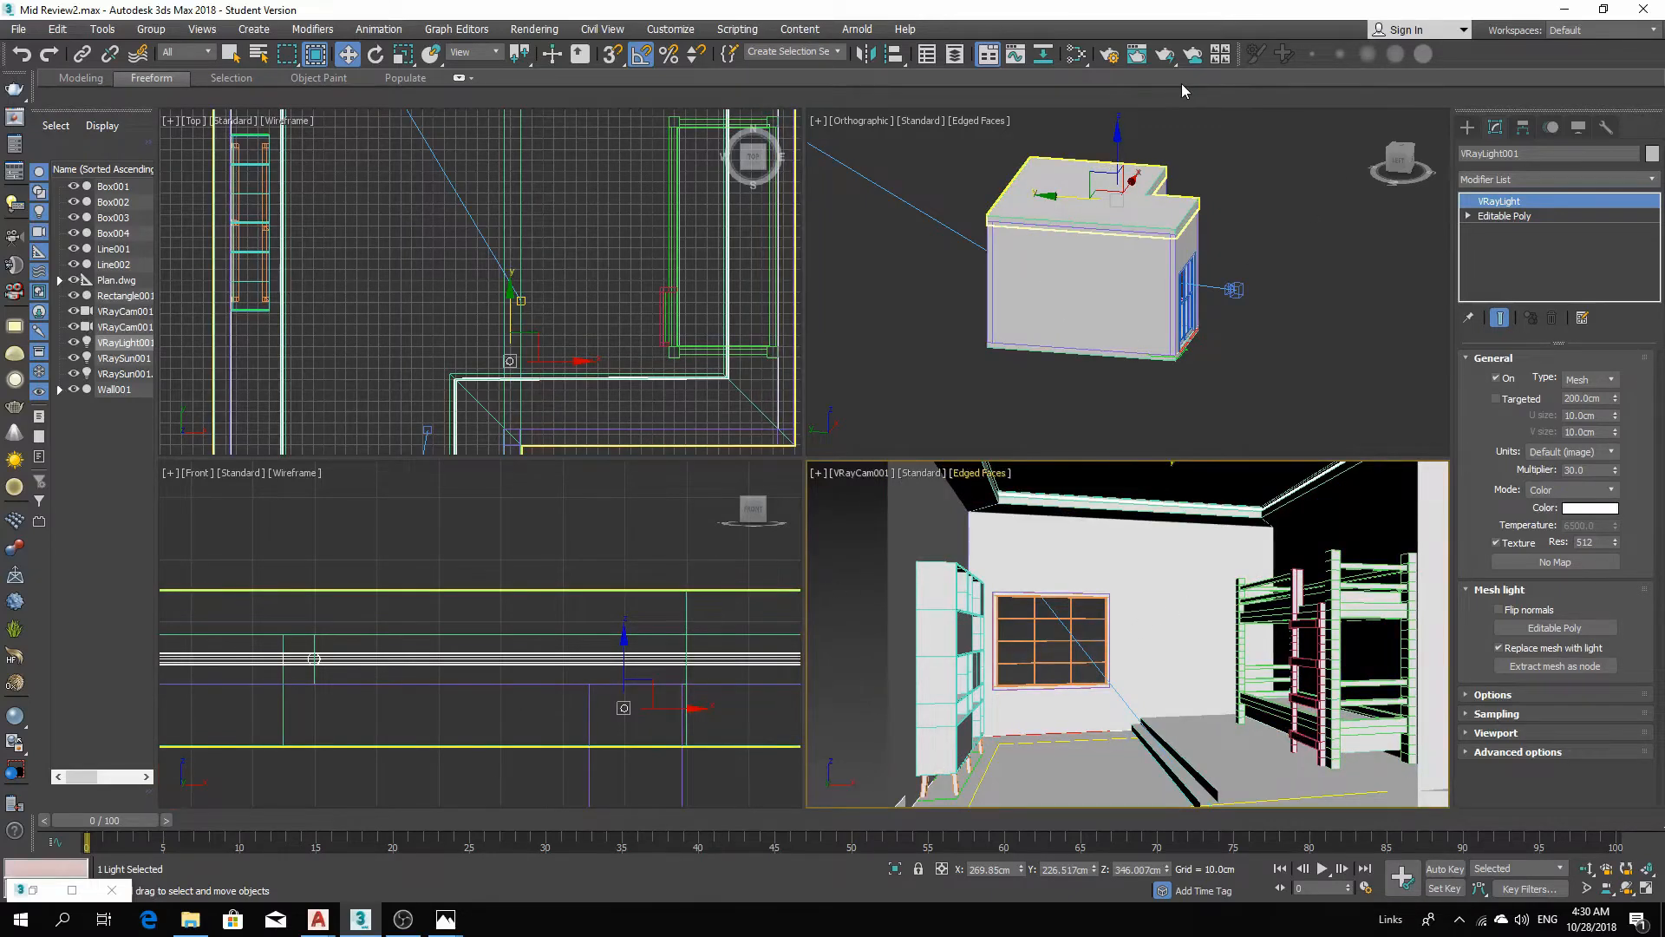
key("shift+q")
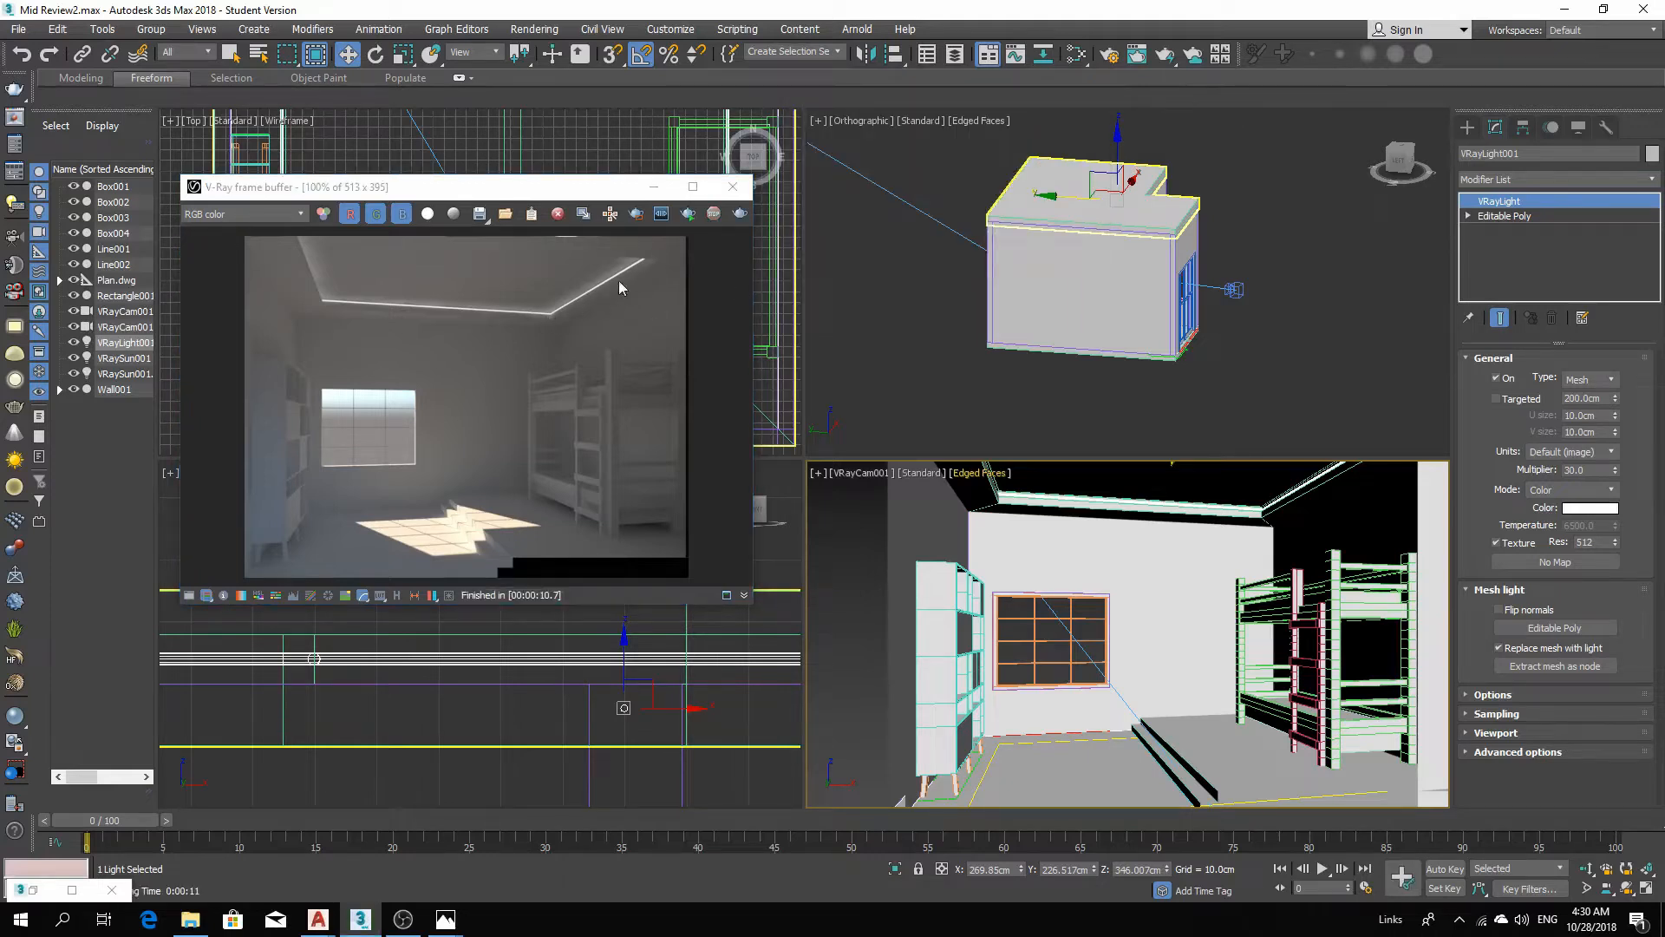
left_click(731, 188)
middle_click(940, 265)
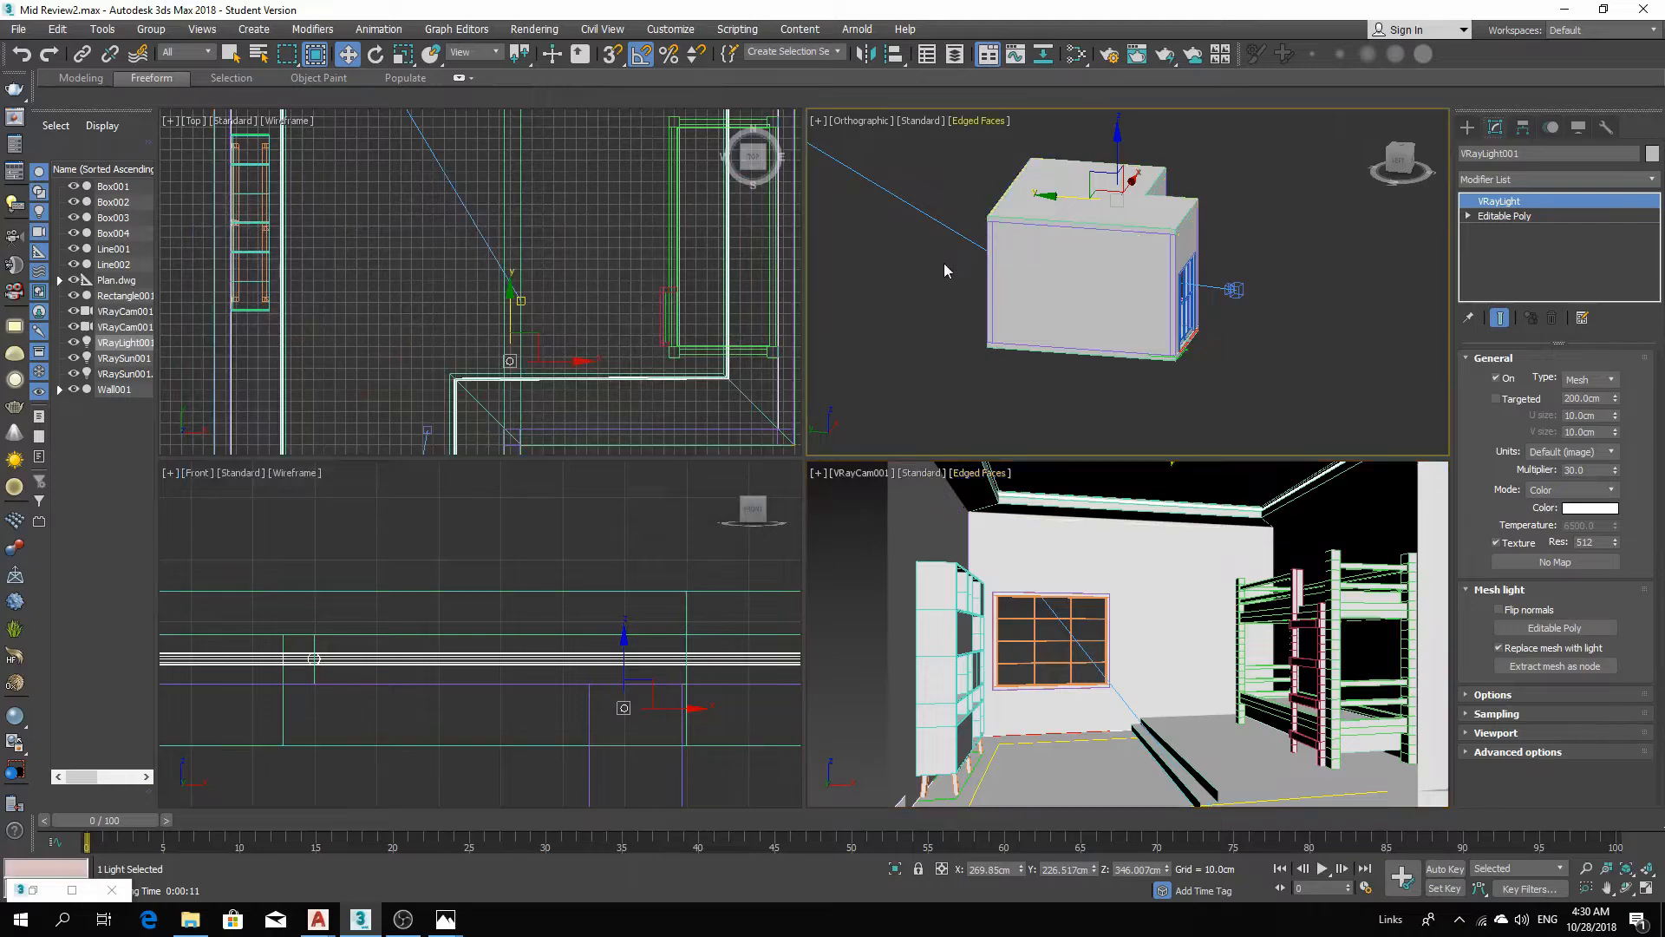
Give the mesh light a slightly warm color with multiplier 40, then render the camera view.
left_click(1587, 510)
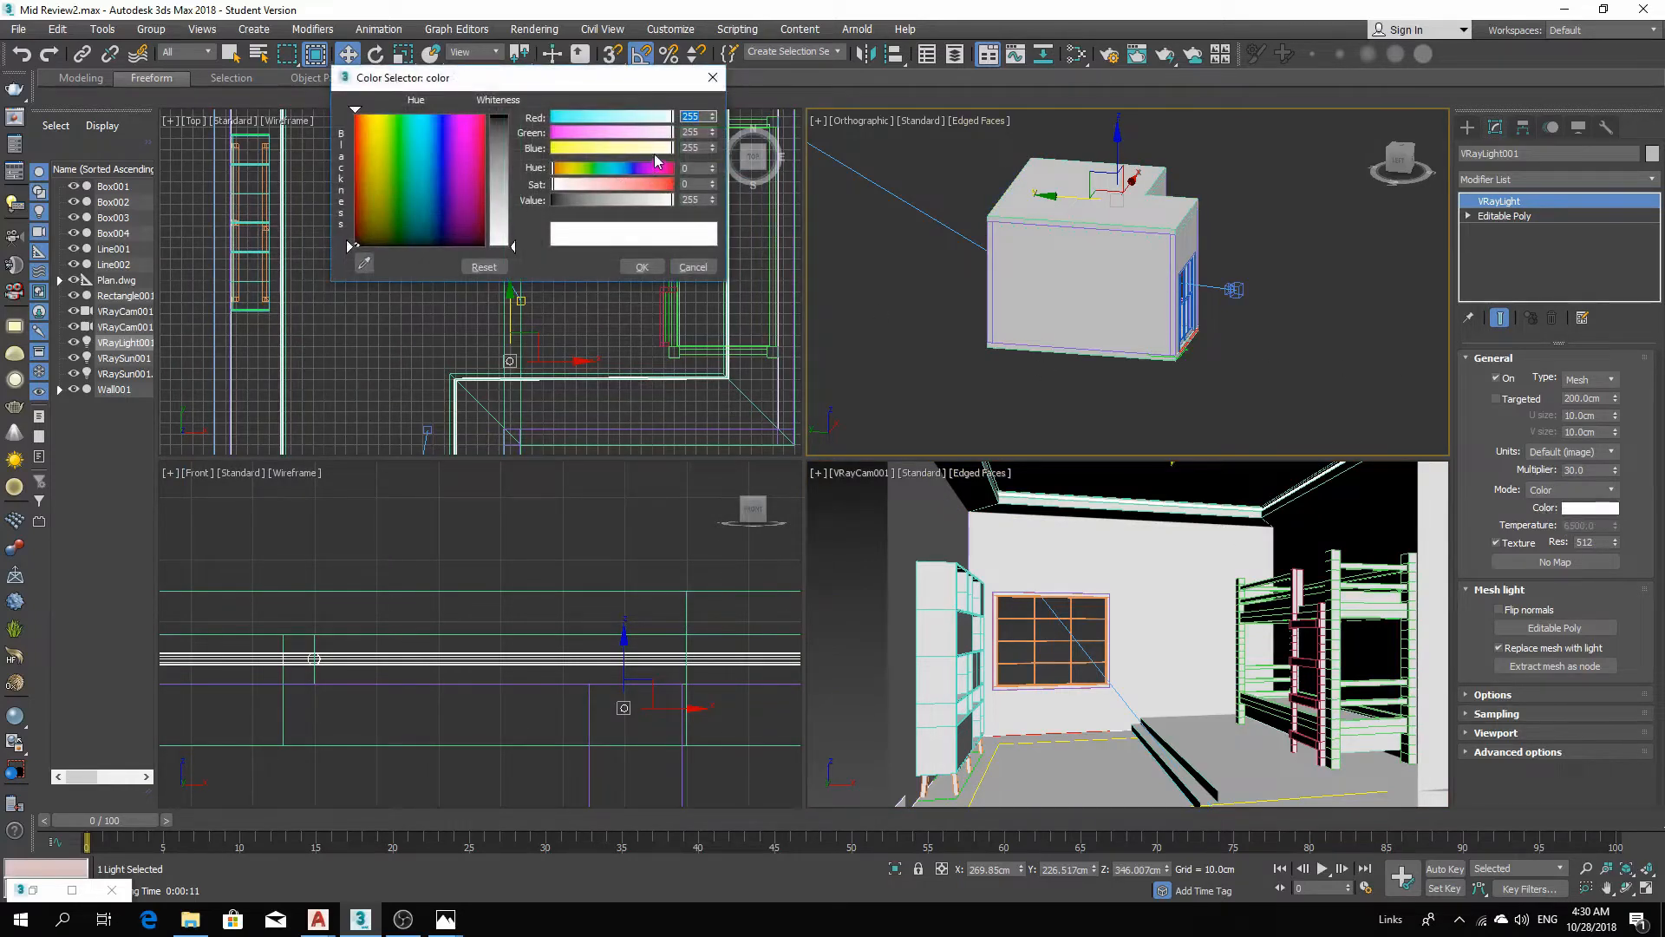
left_click_drag(655, 148, 645, 149)
left_click(658, 266)
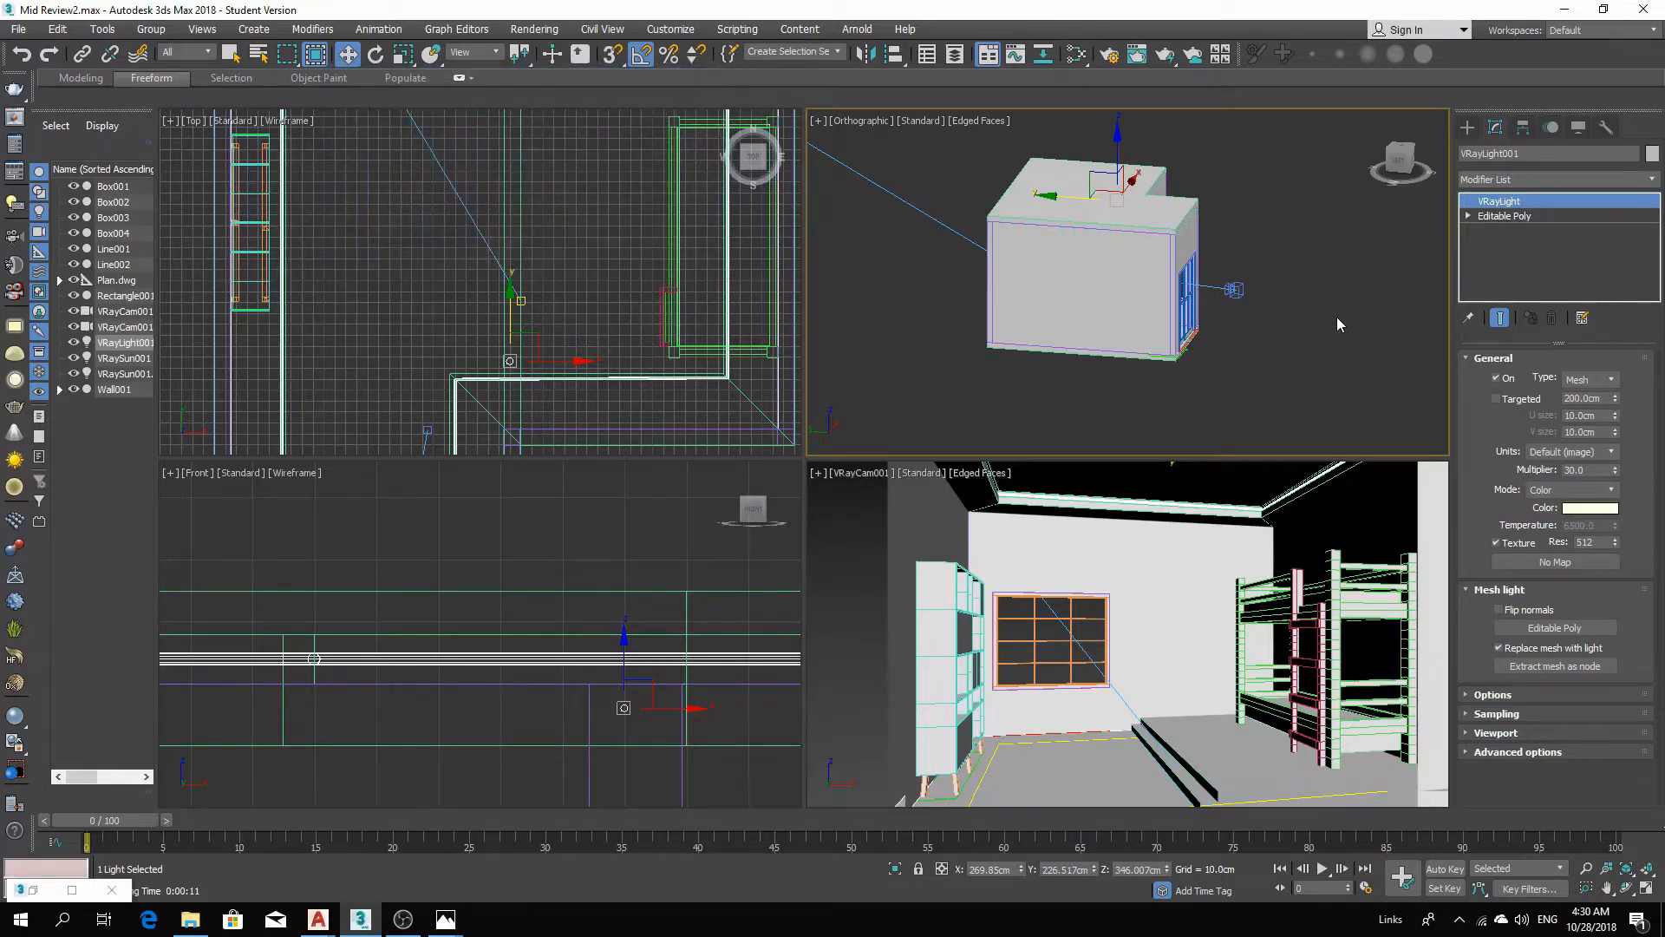
double_click(1587, 470)
right_click(969, 528)
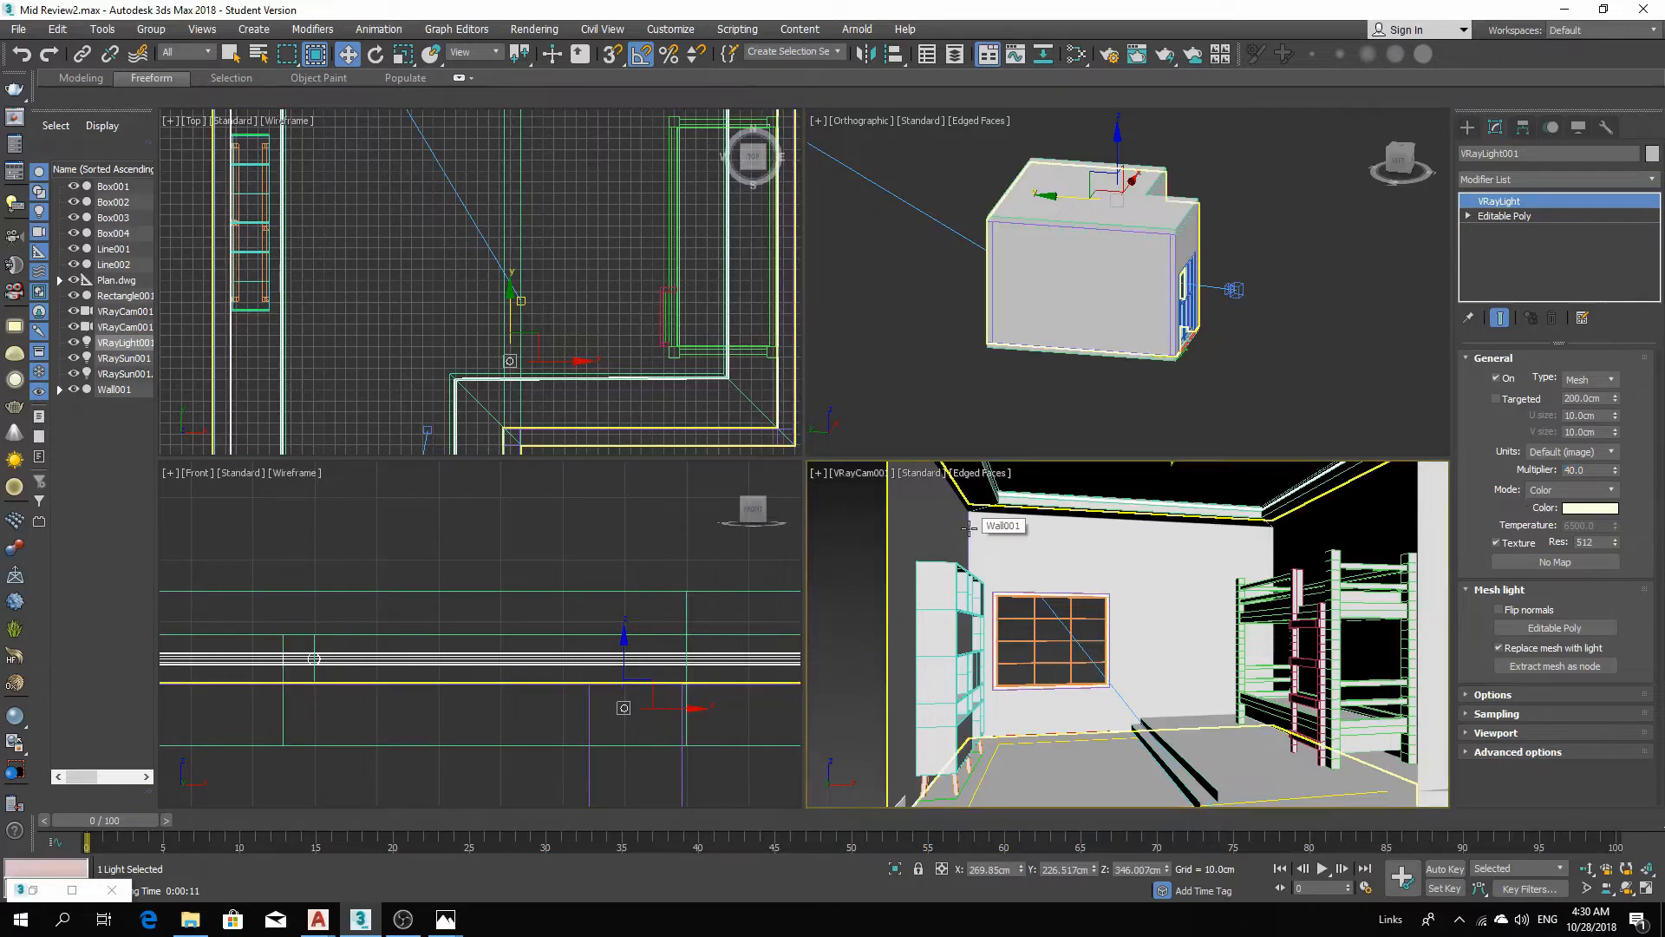
key("shift+q")
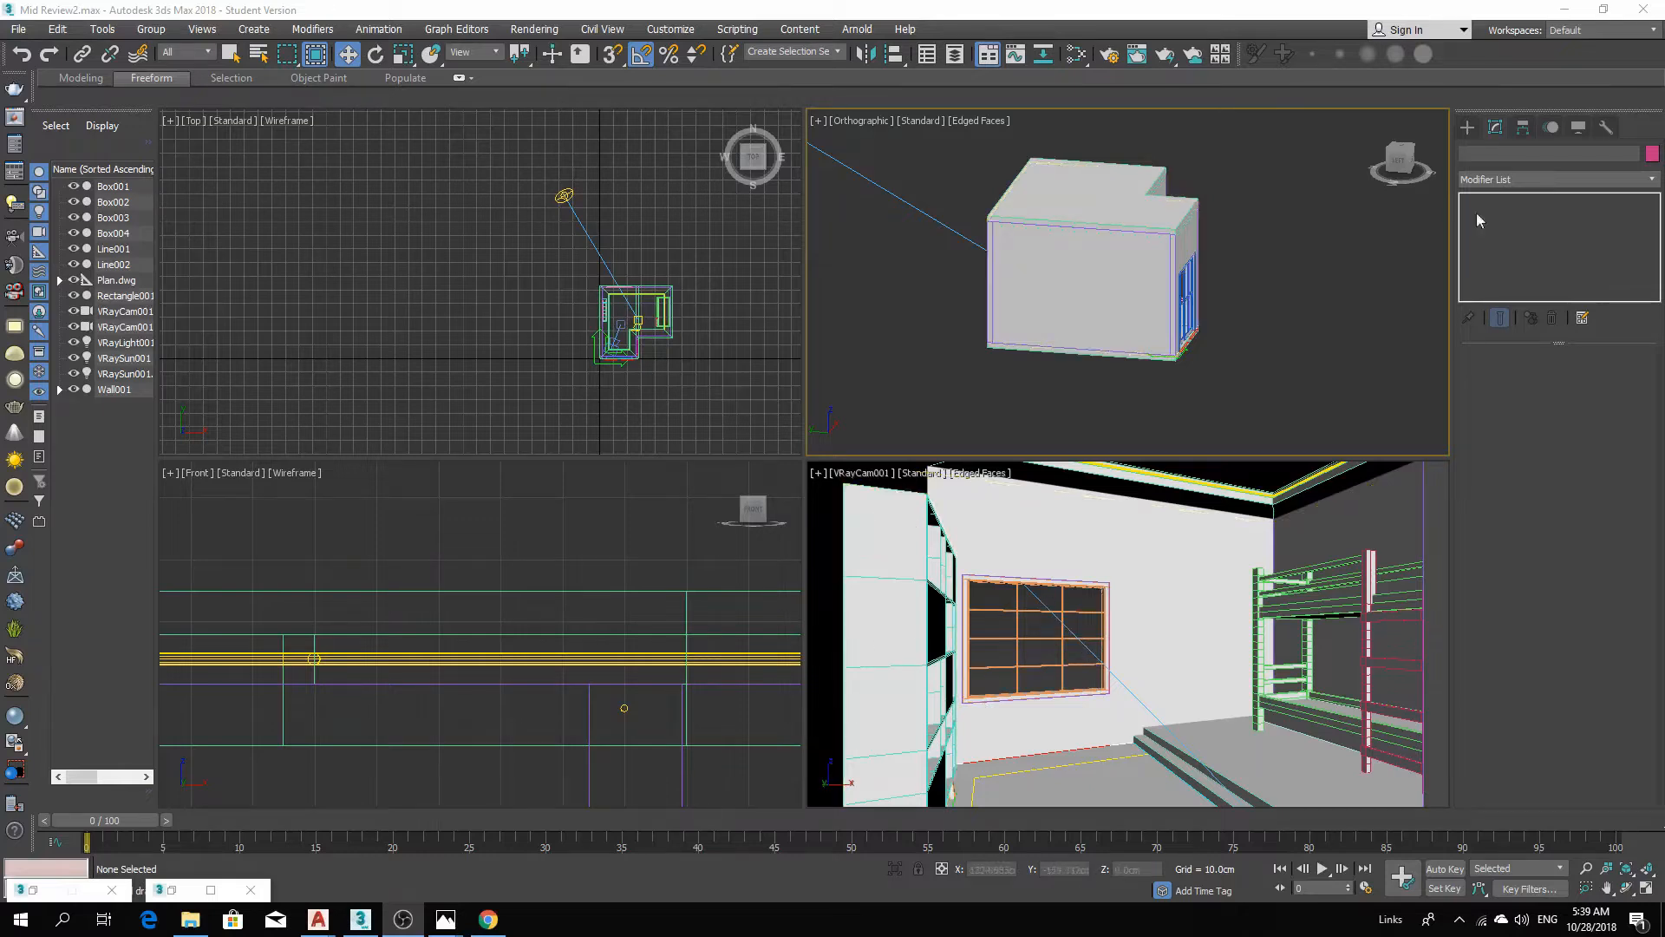
Create a VRayLight of type Dome in the top view.
left_click(1468, 128)
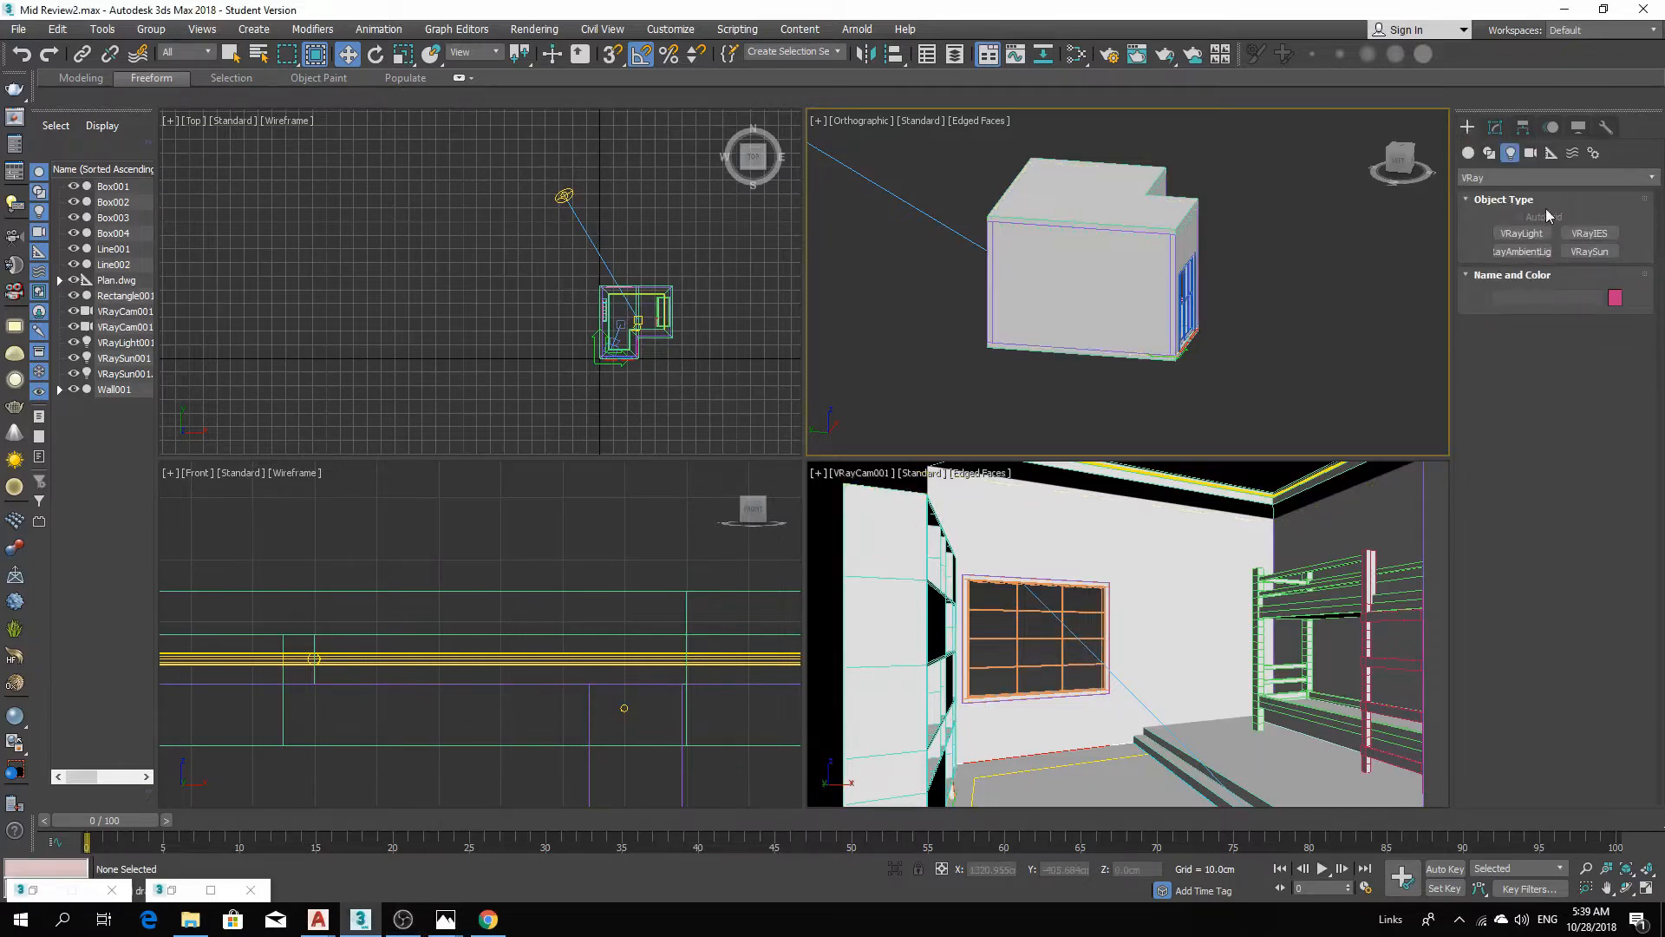
left_click(1528, 236)
left_click(1590, 347)
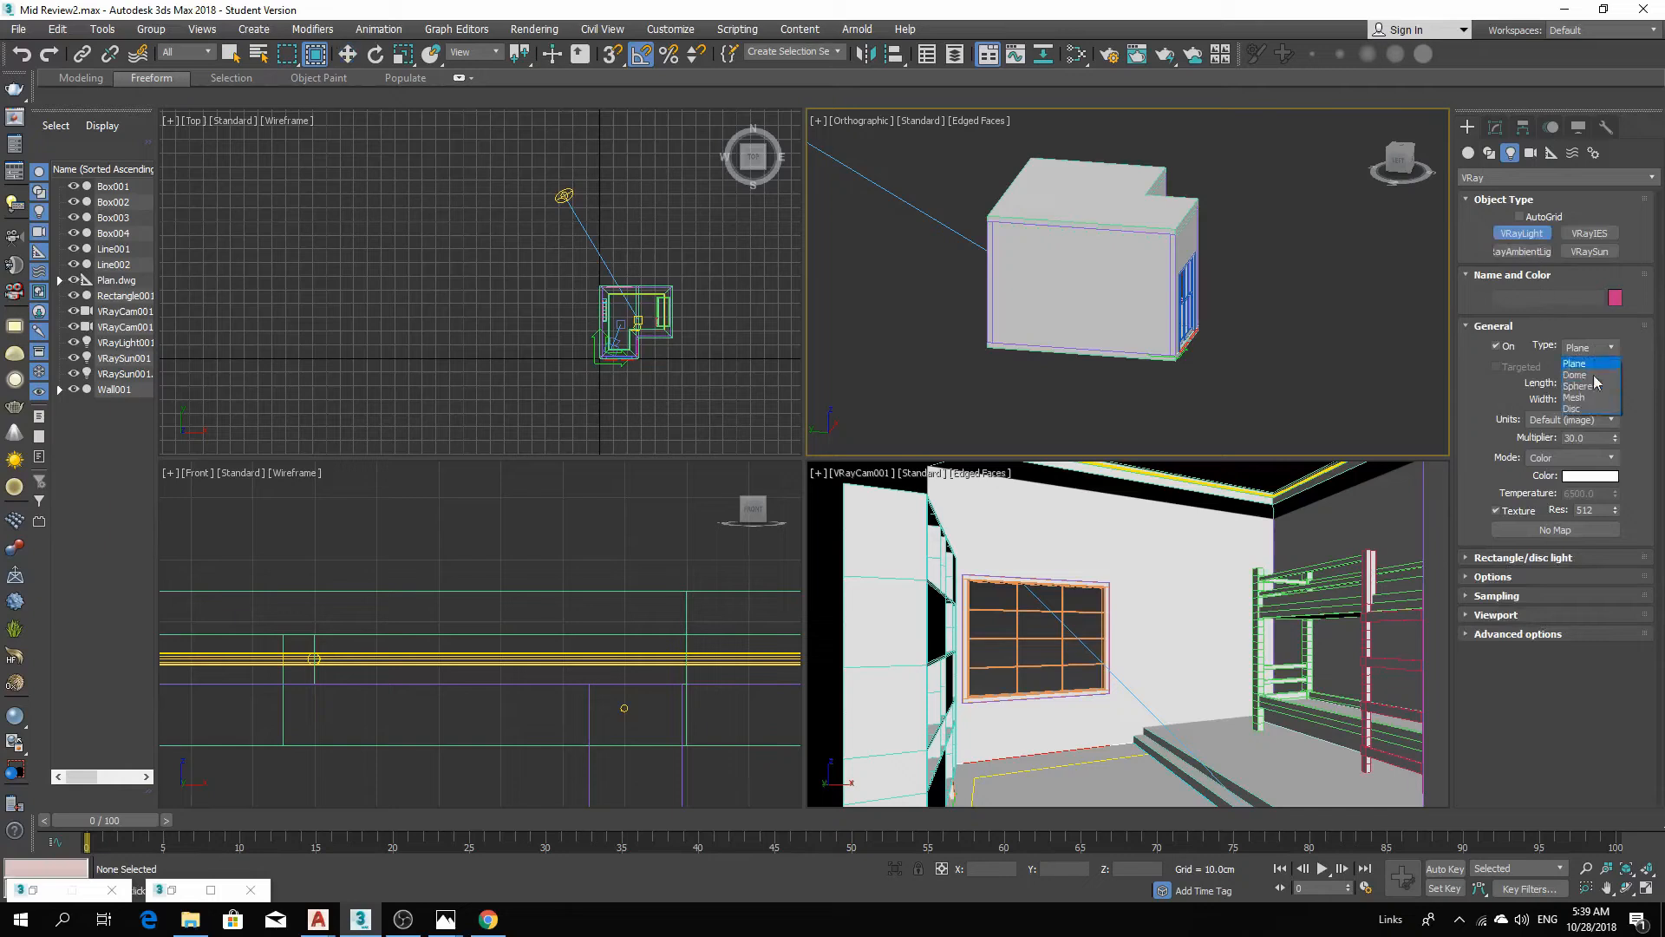
left_click(1599, 375)
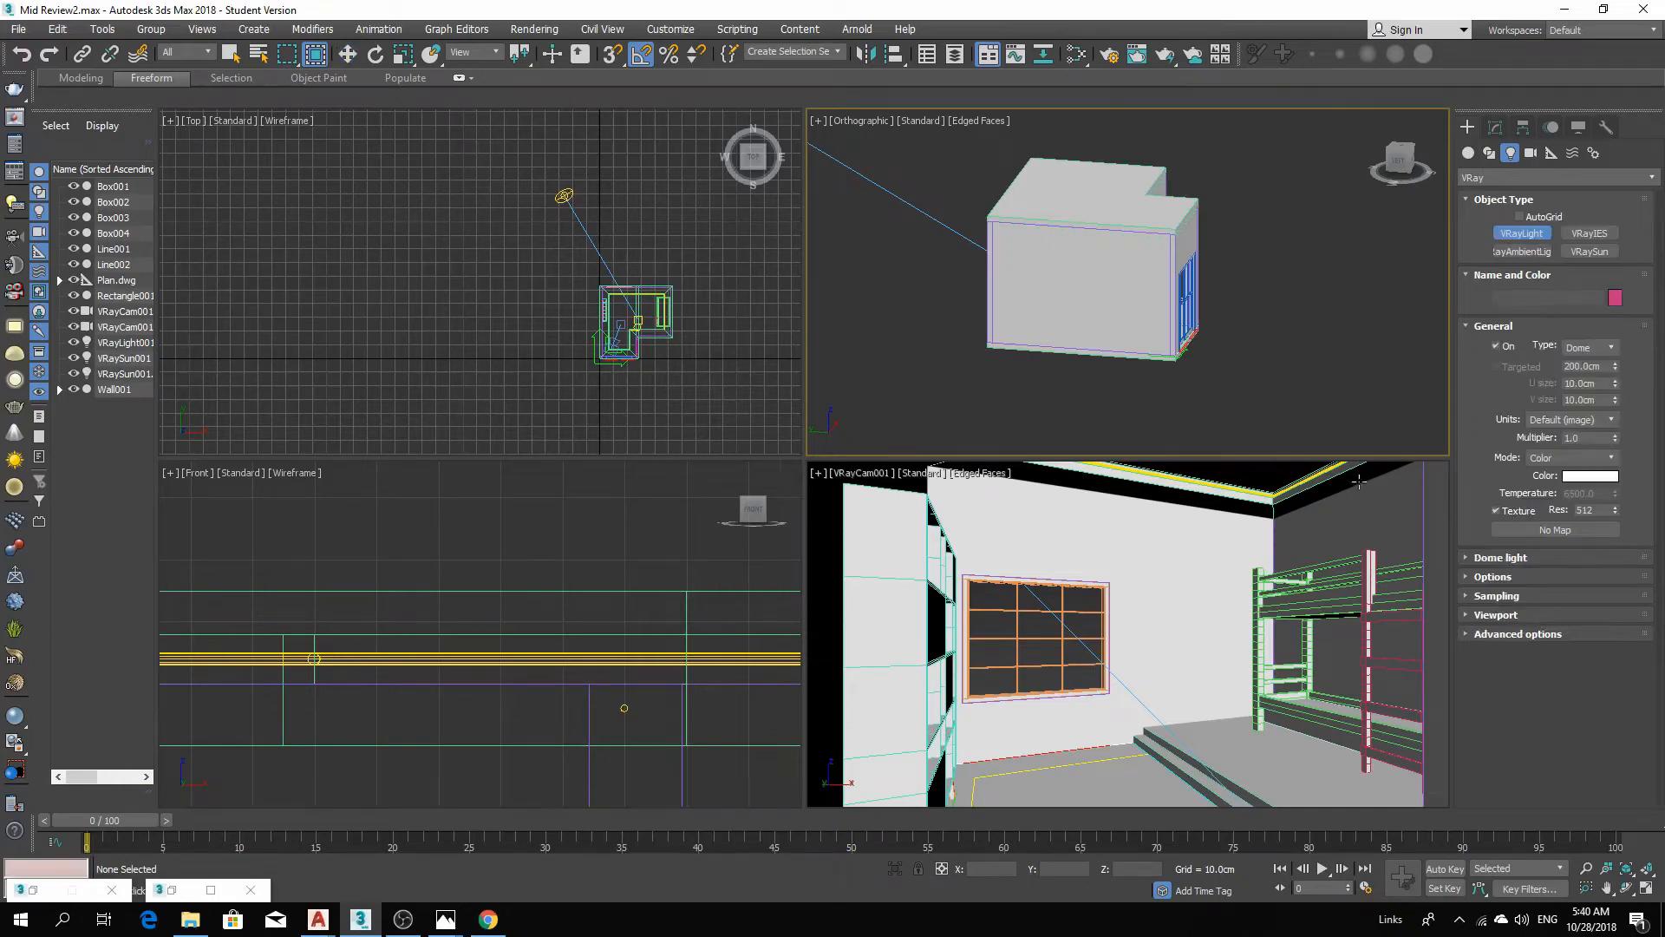
left_click(582, 293)
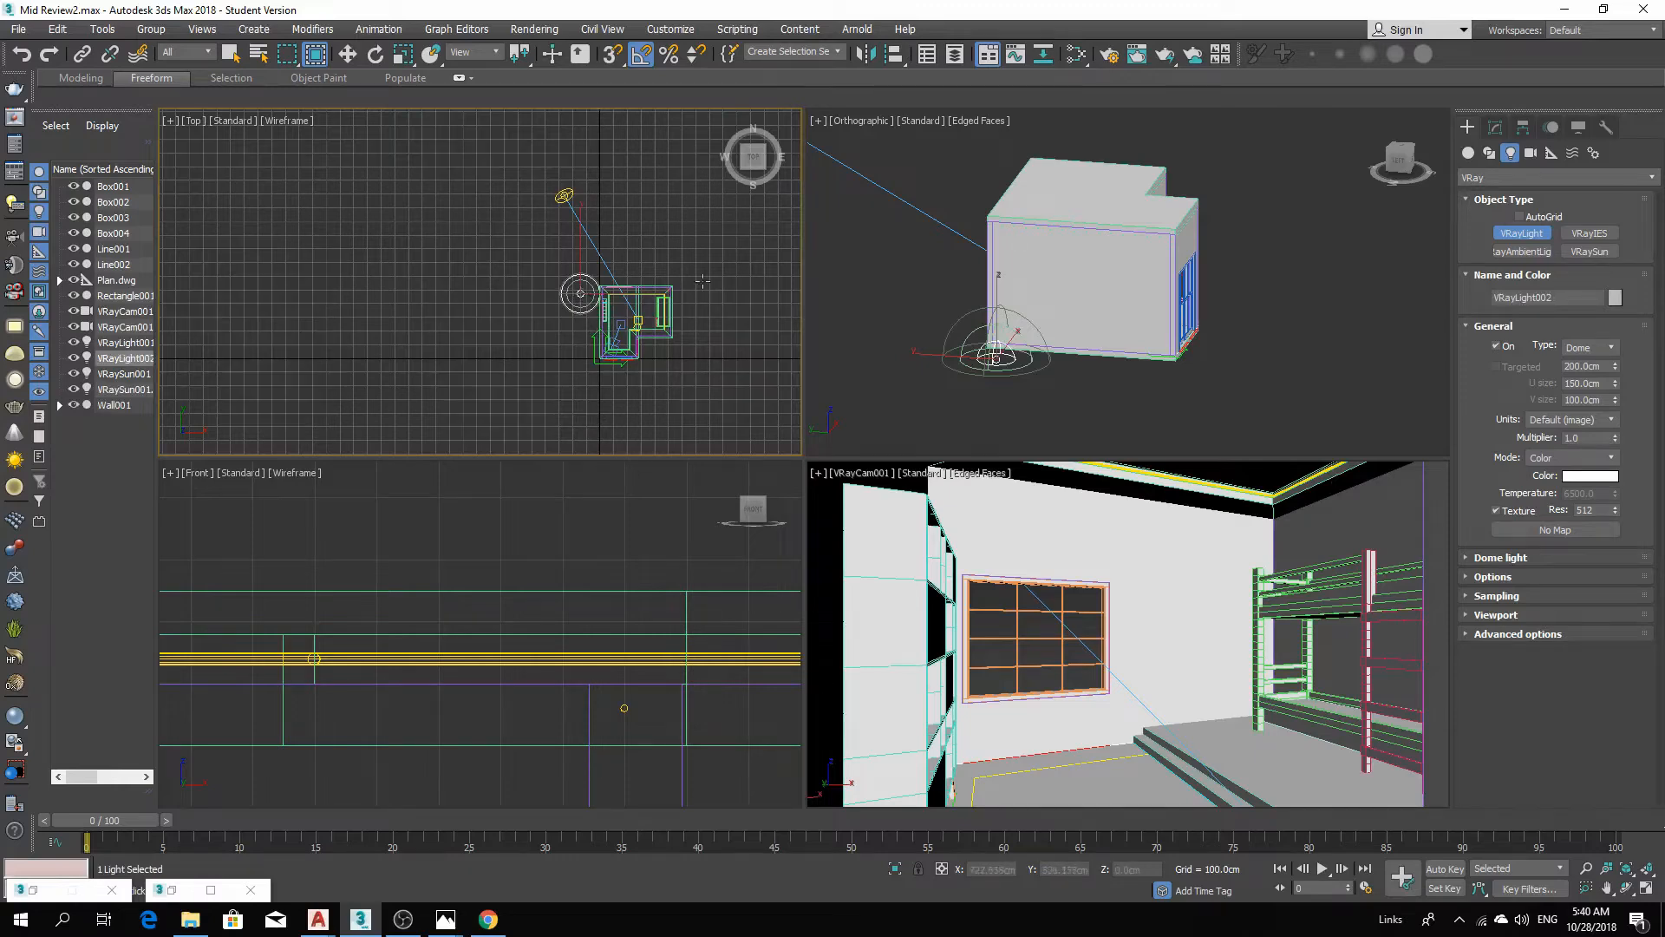
Assign a Bitmap texture using Field_tonemapped_v02 to the dome light.
scroll(667, 304, "up", 6)
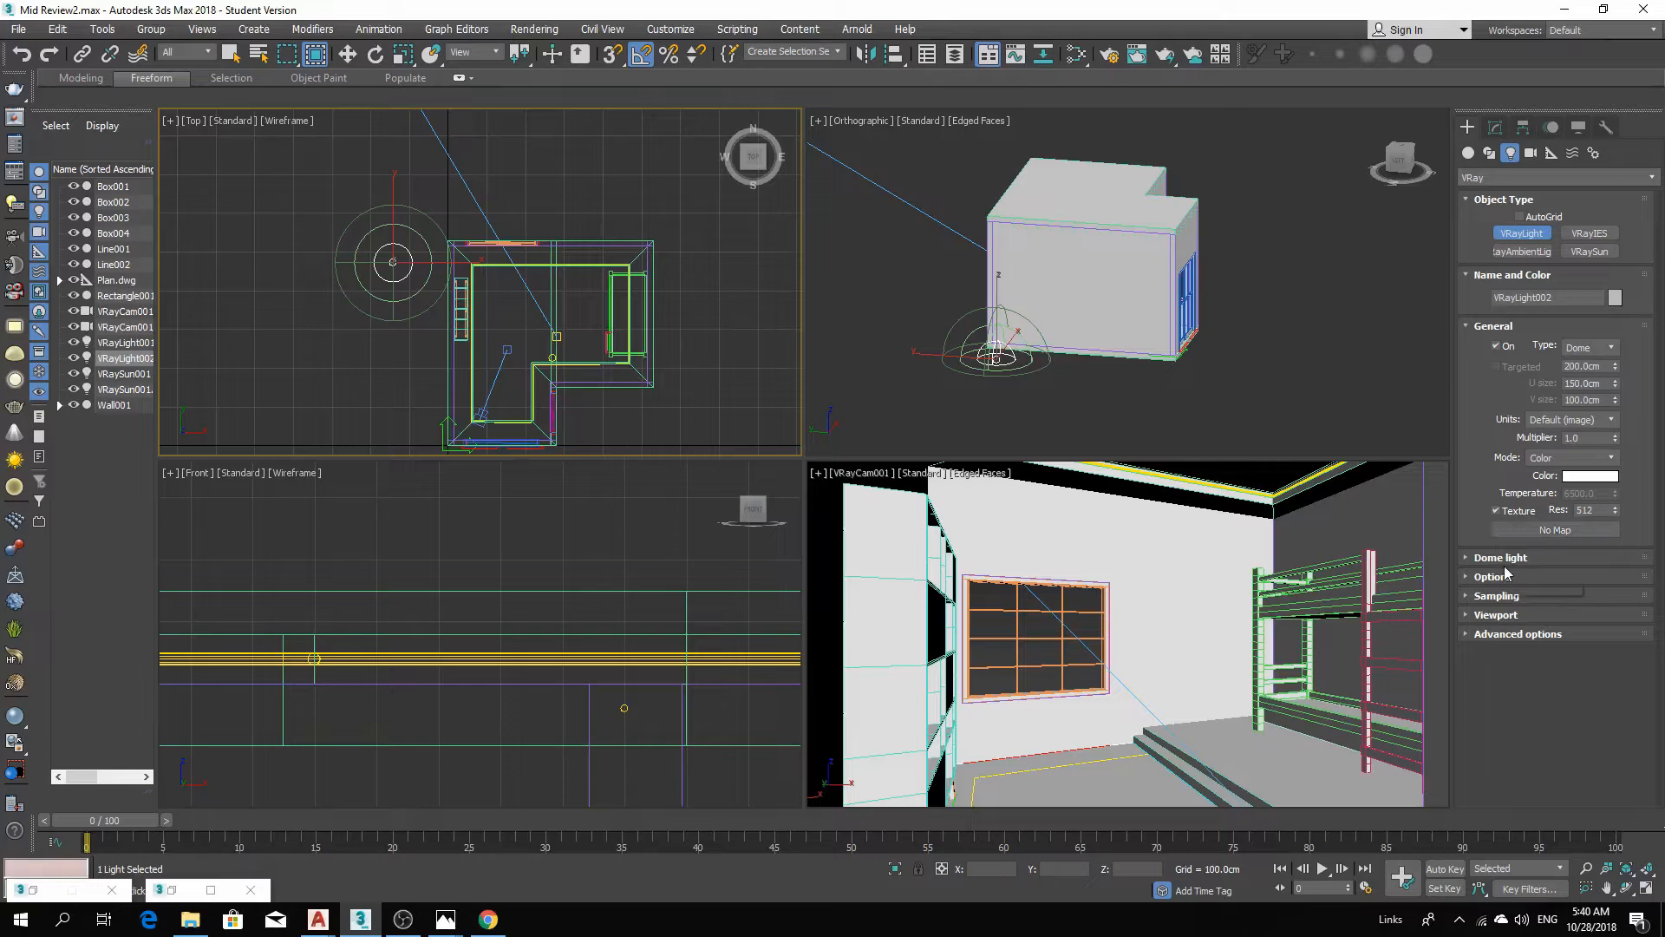
left_click(1542, 531)
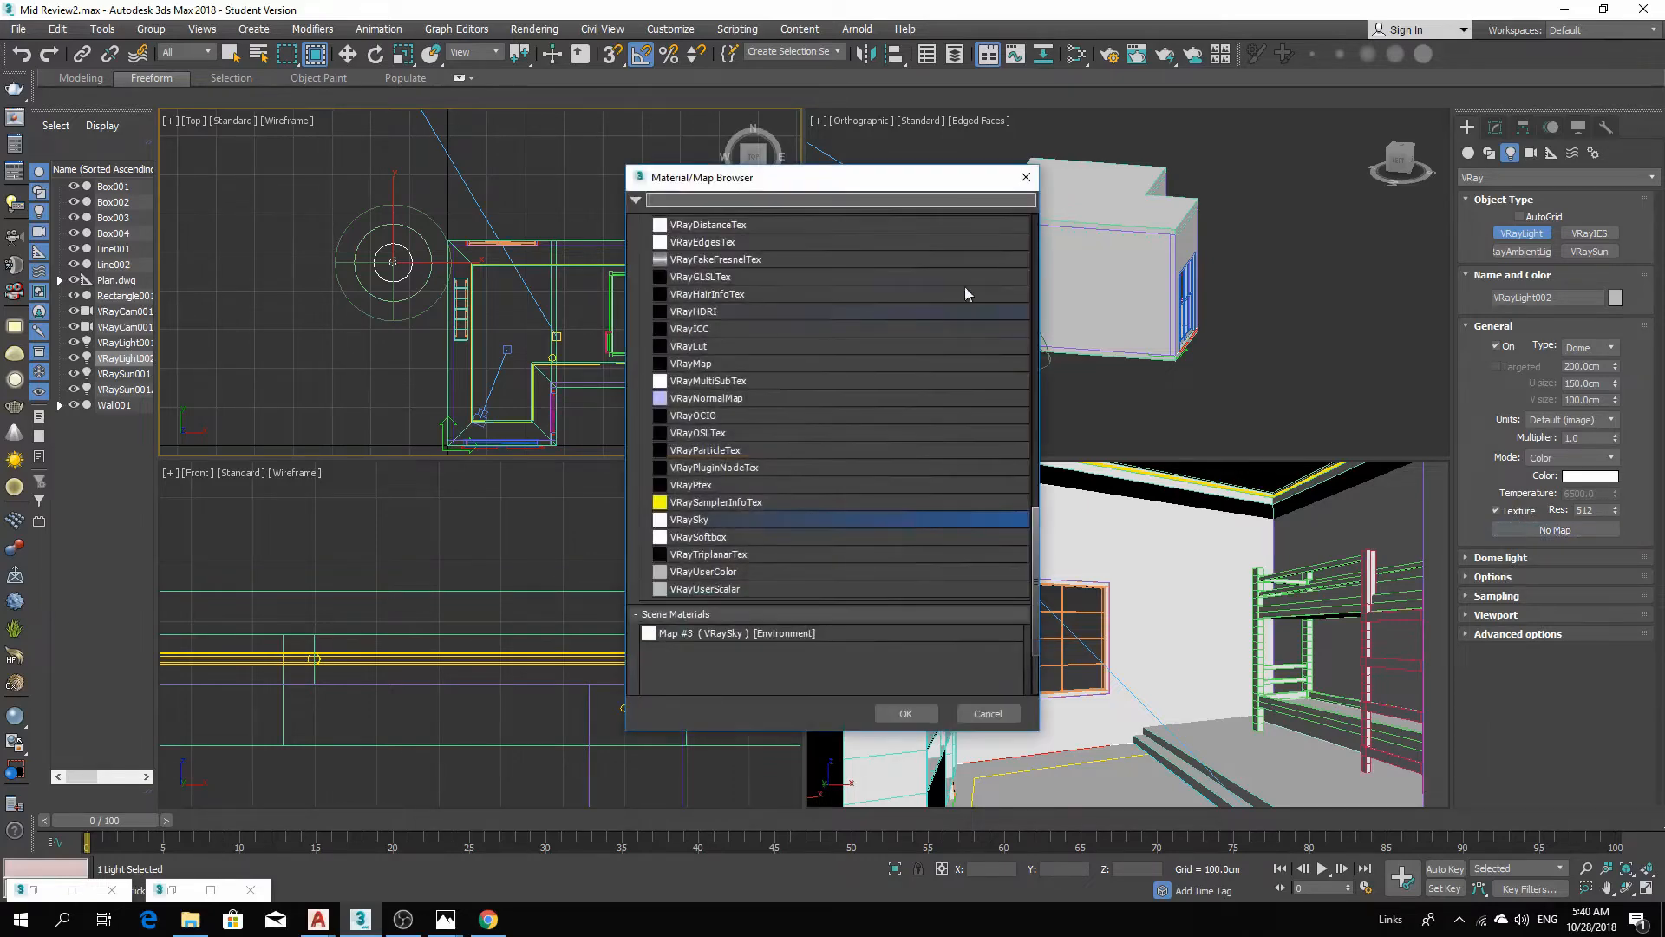
scroll(715, 434, "up", 8)
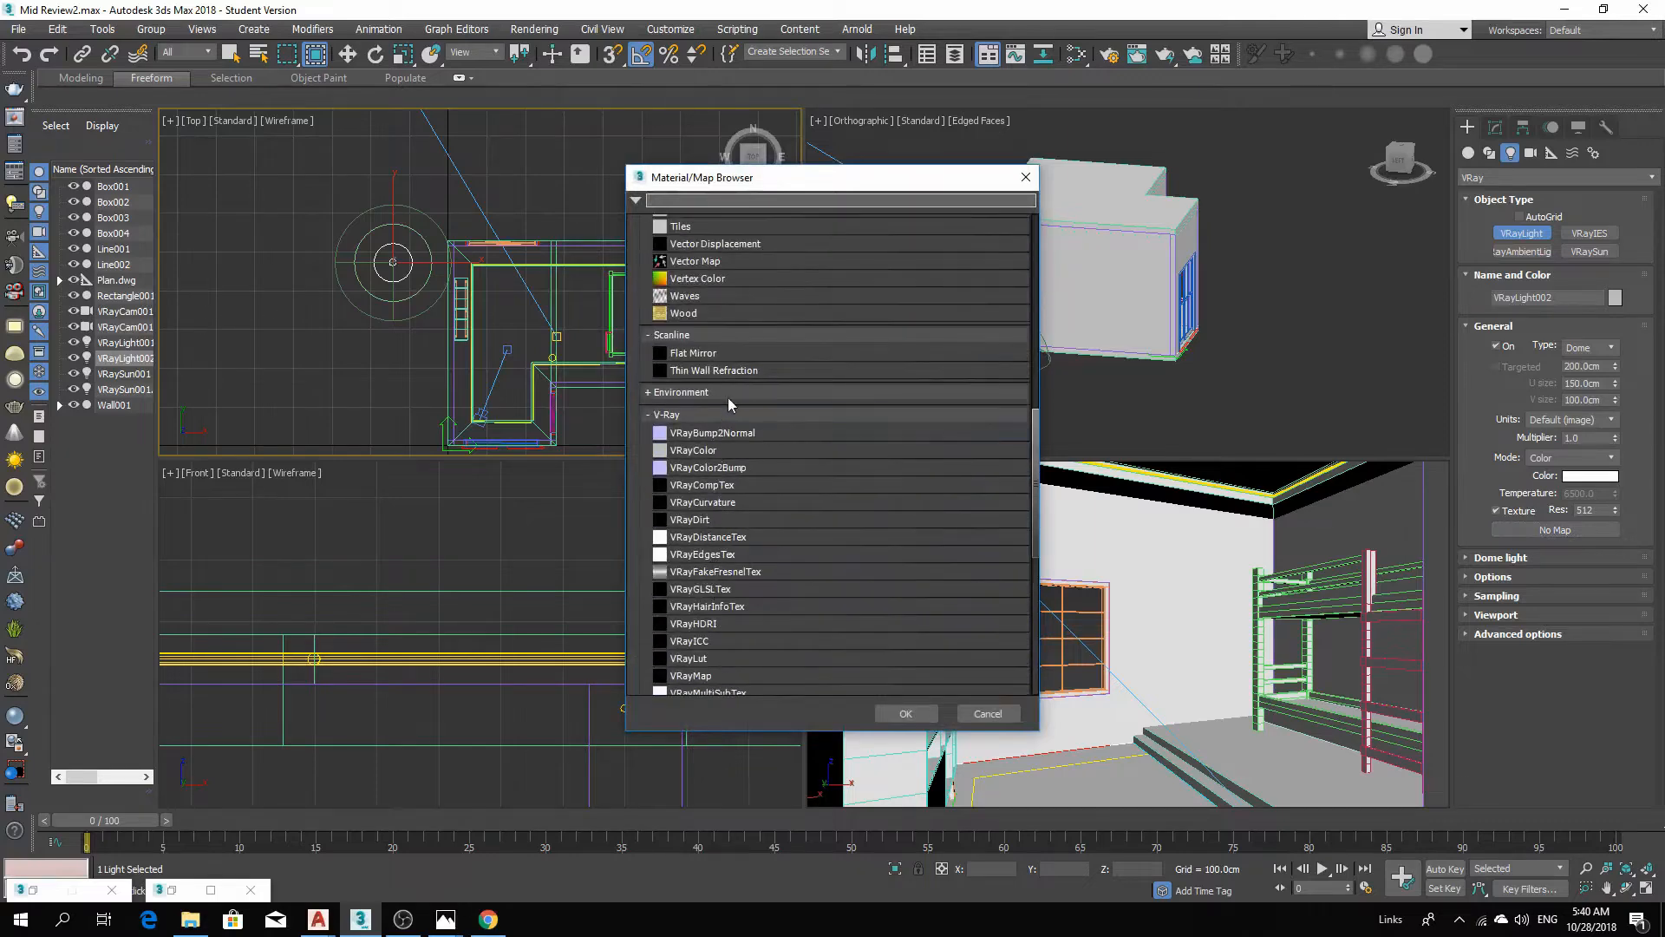
scroll(732, 425, "up", 10)
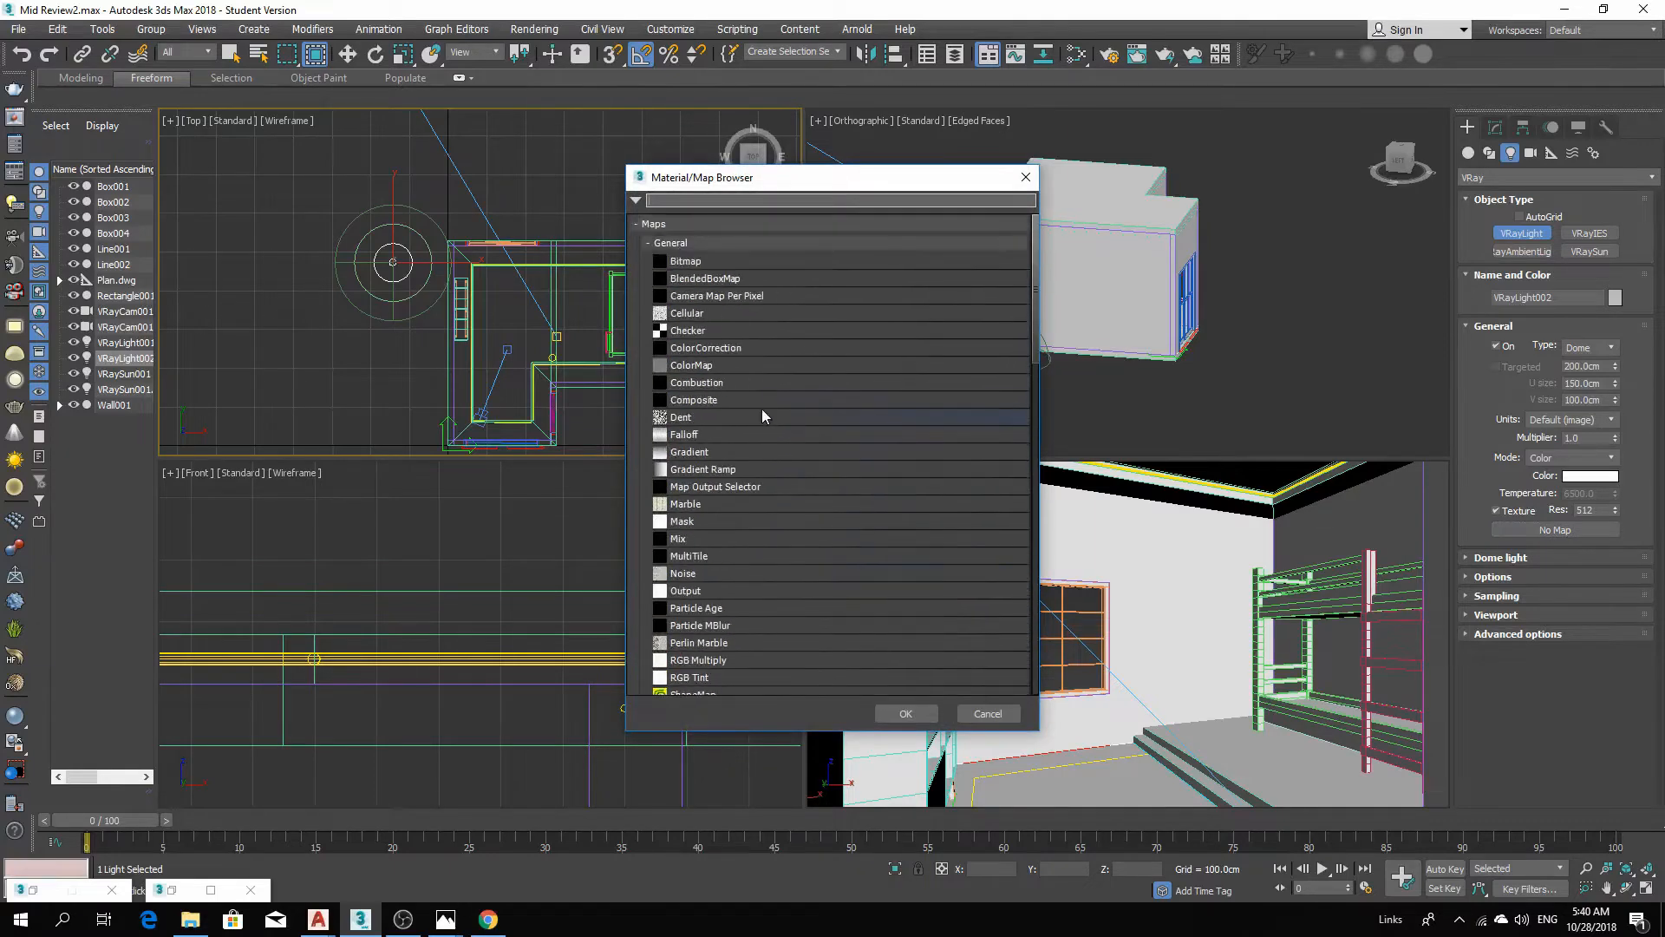
double_click(707, 262)
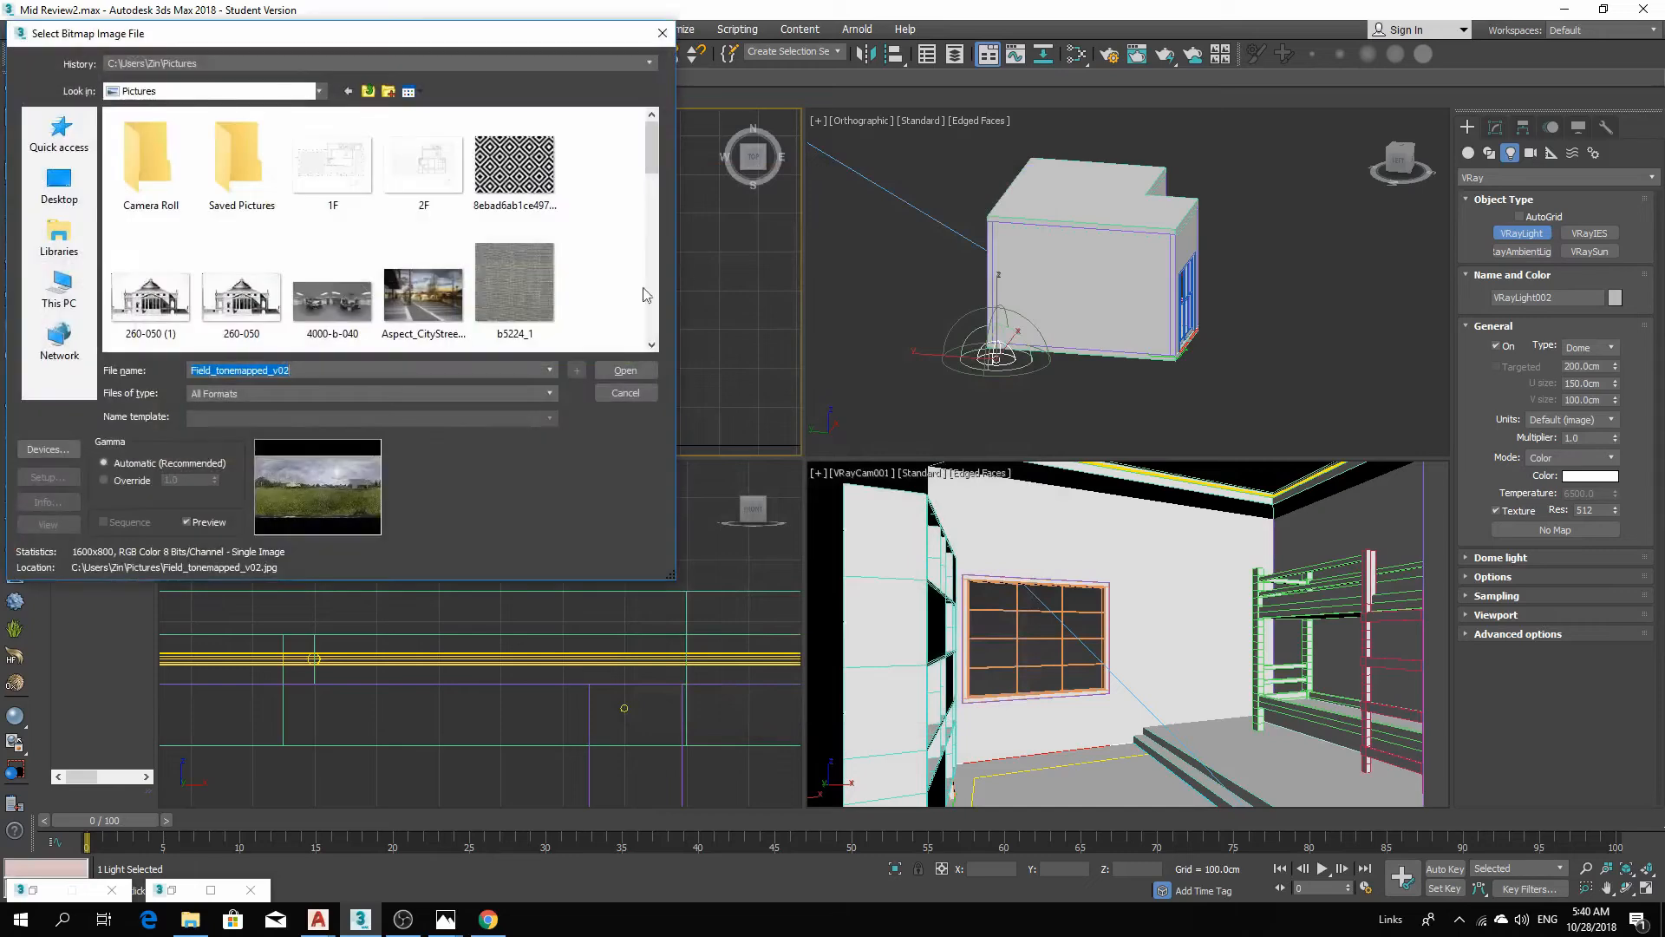
left_click_drag(653, 160, 635, 305)
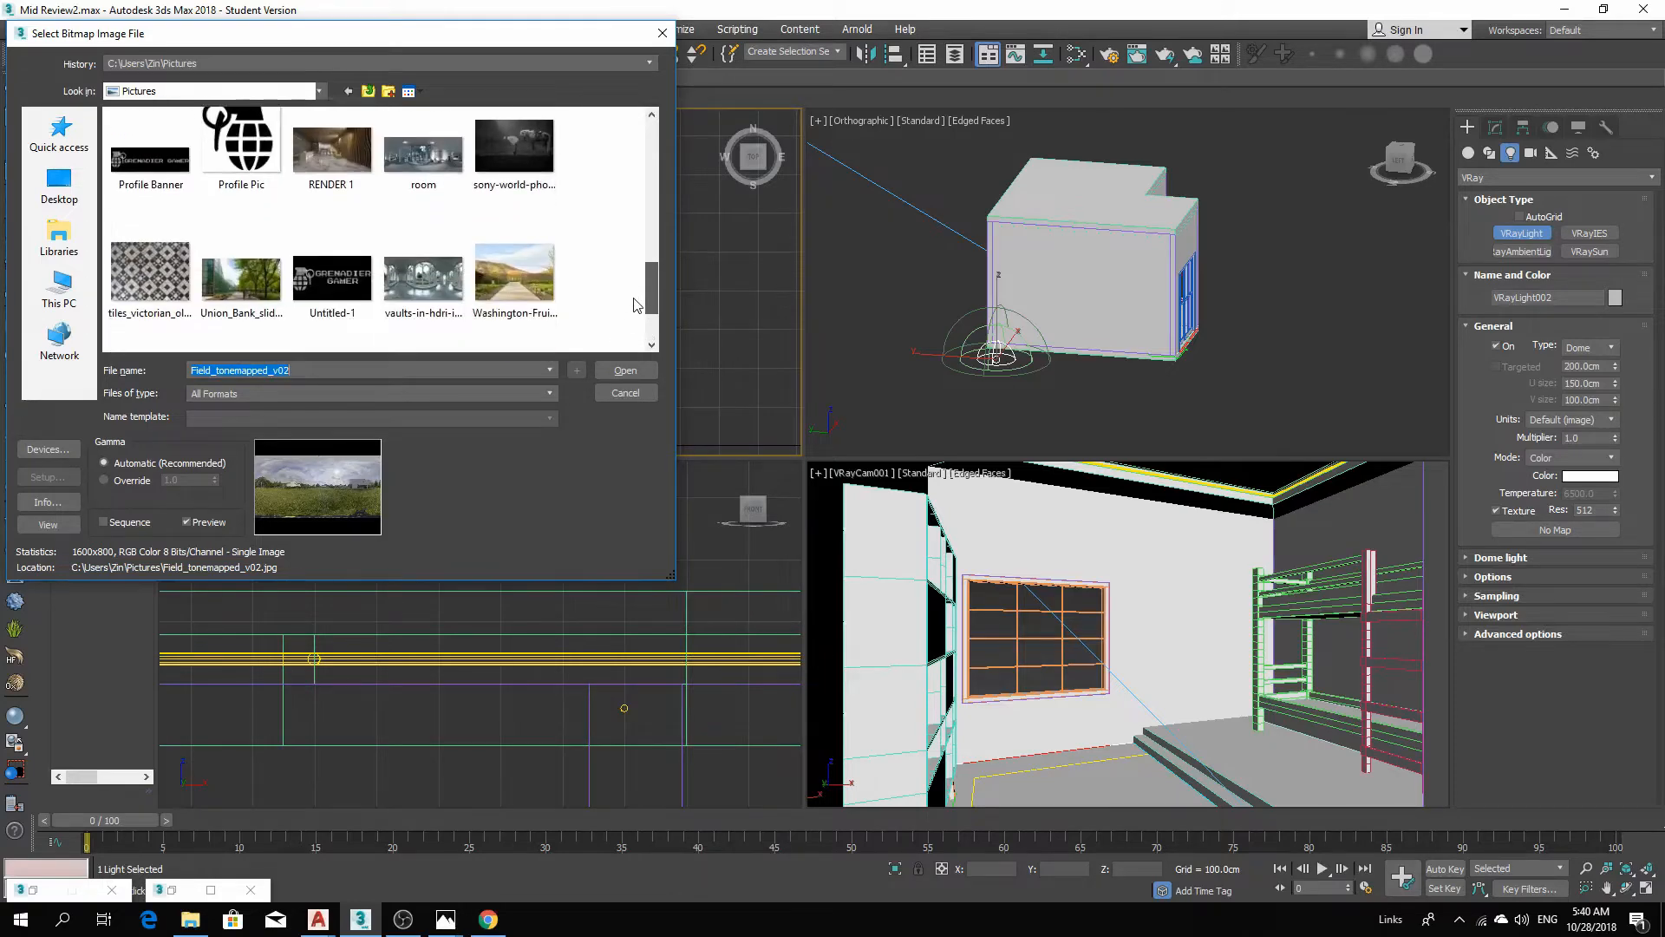
scroll(524, 284, "up", 10)
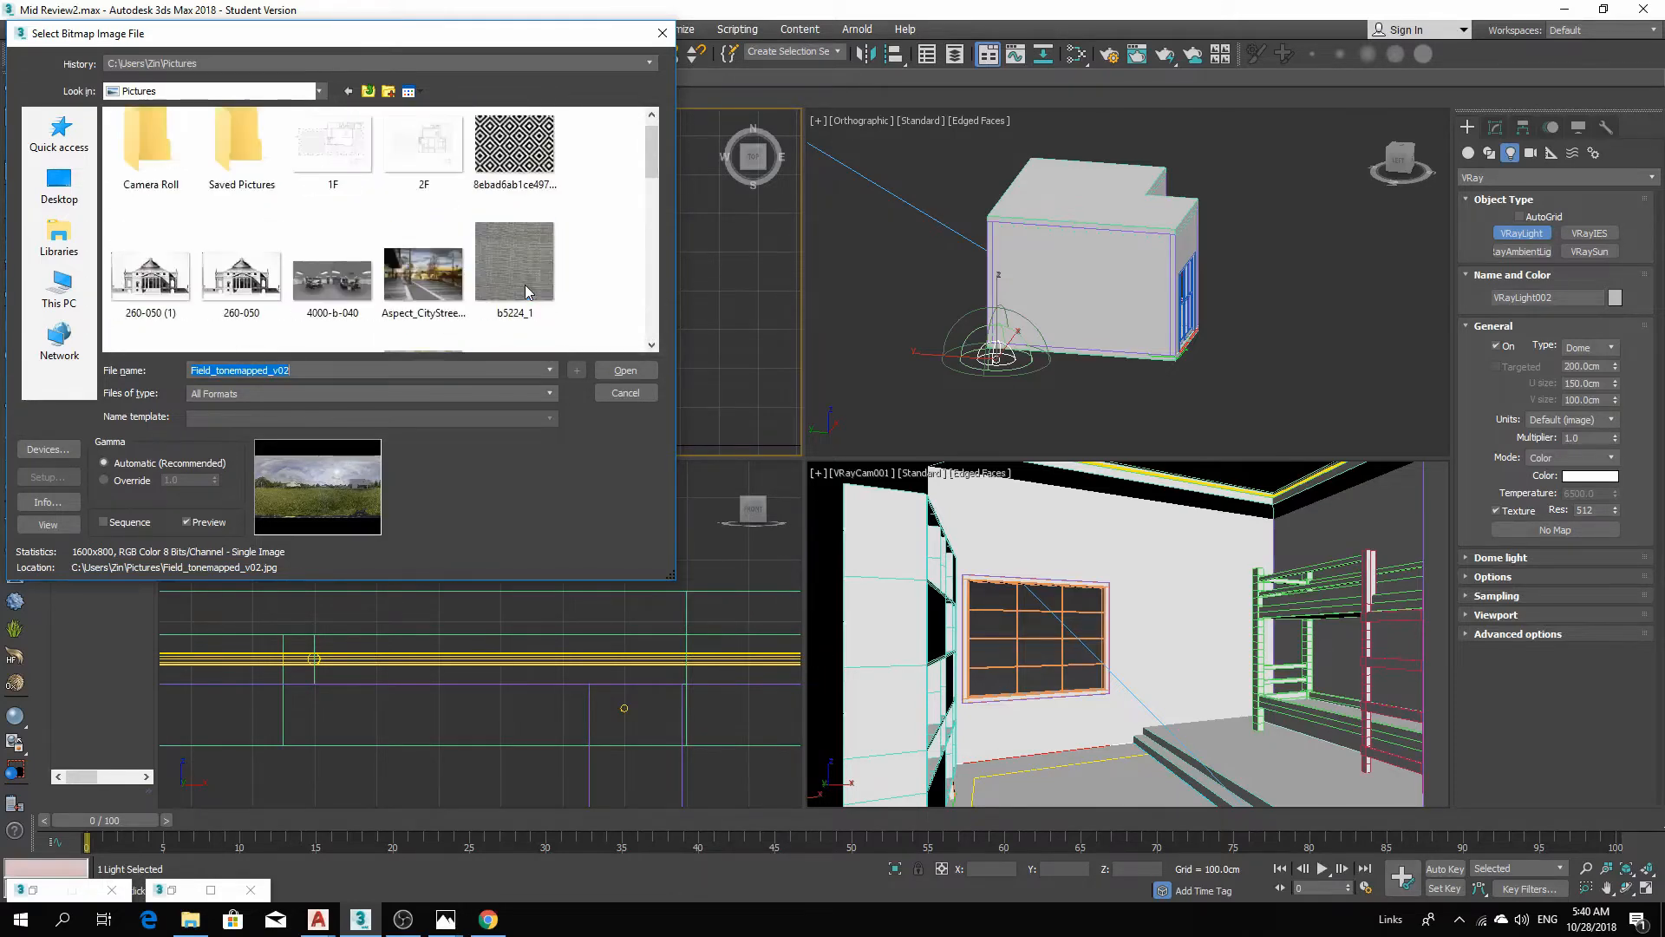
scroll(524, 286, "down", 3)
left_click(359, 325)
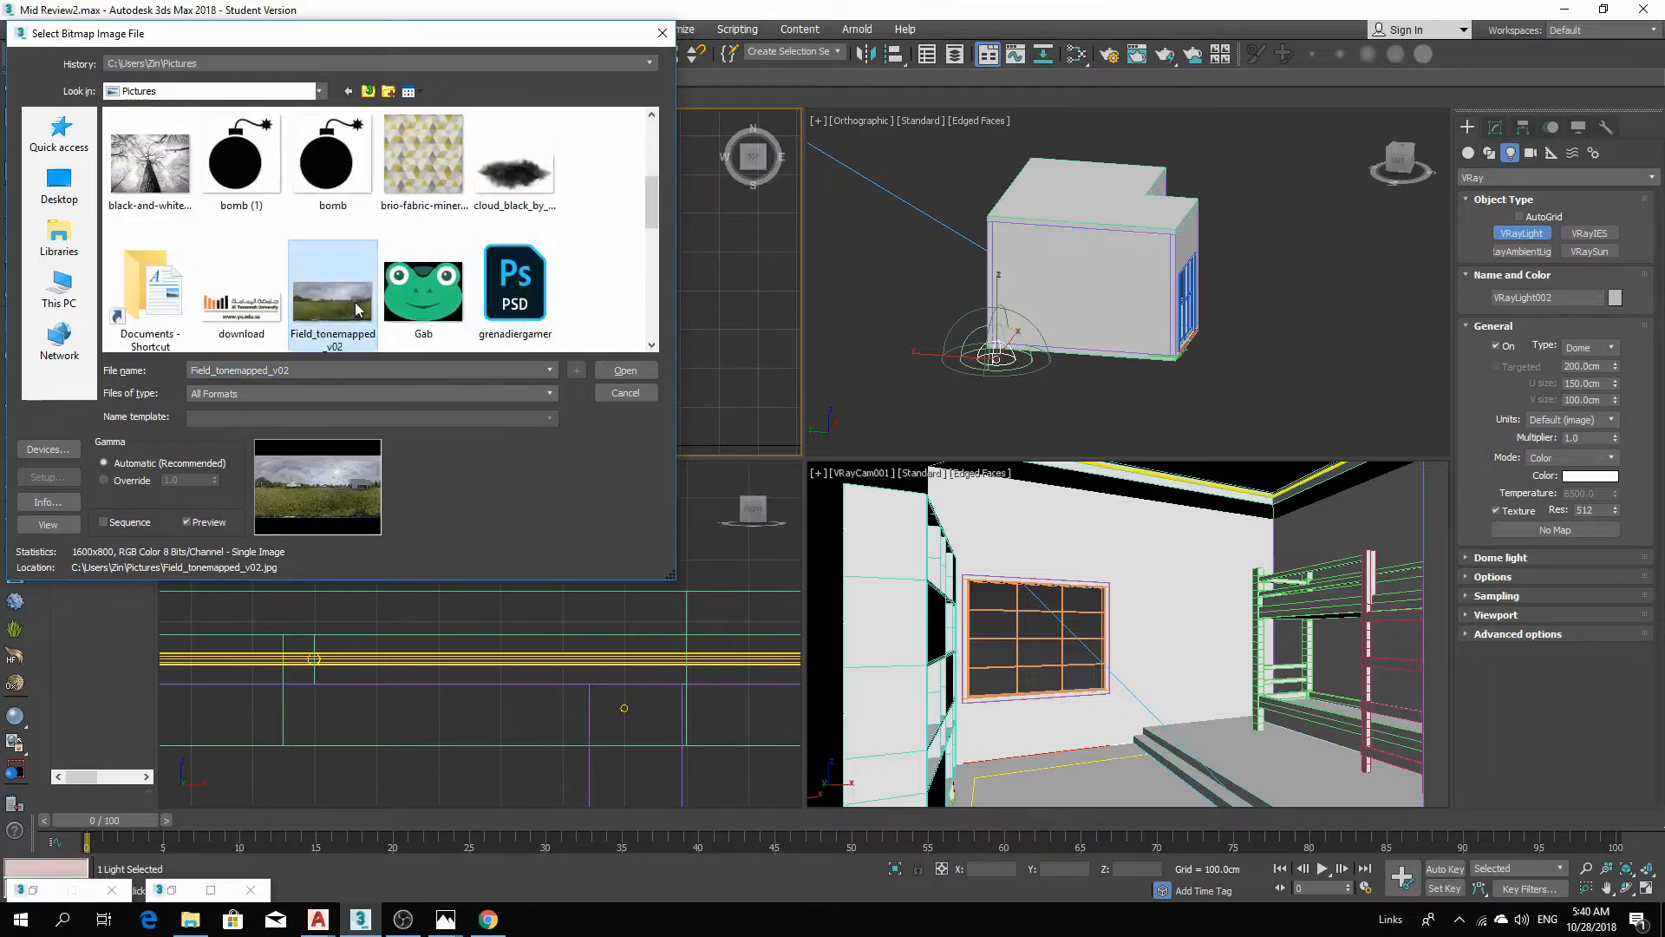
double_click(356, 308)
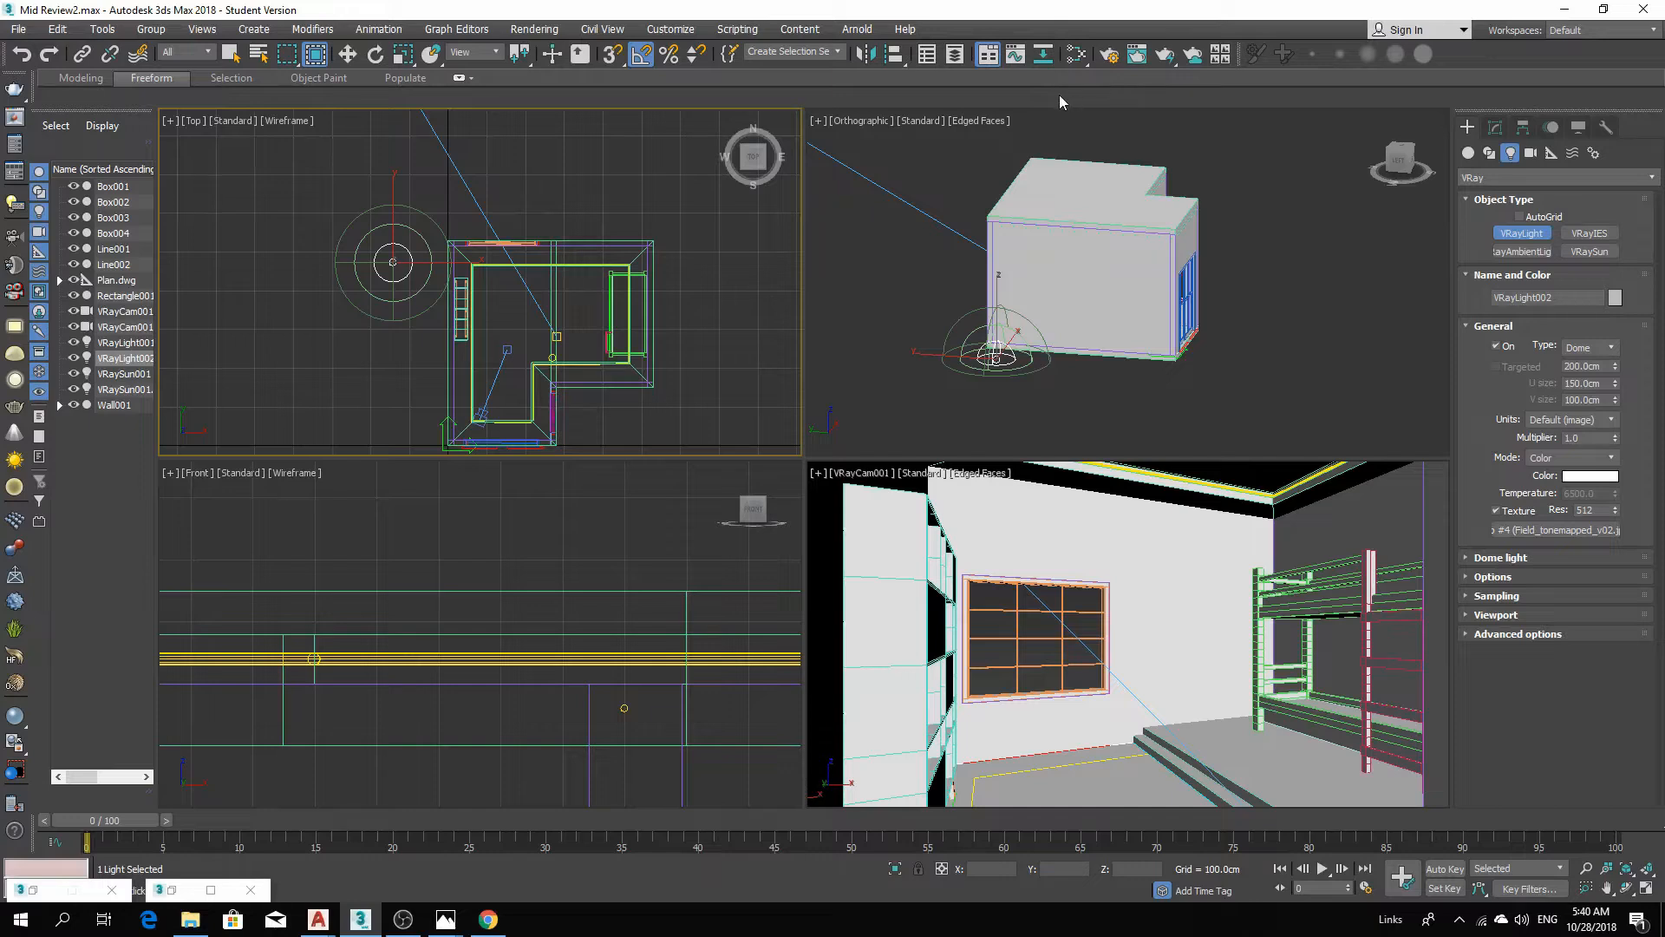
Instance the dome light's bitmap as the scene's environment map.
key("8")
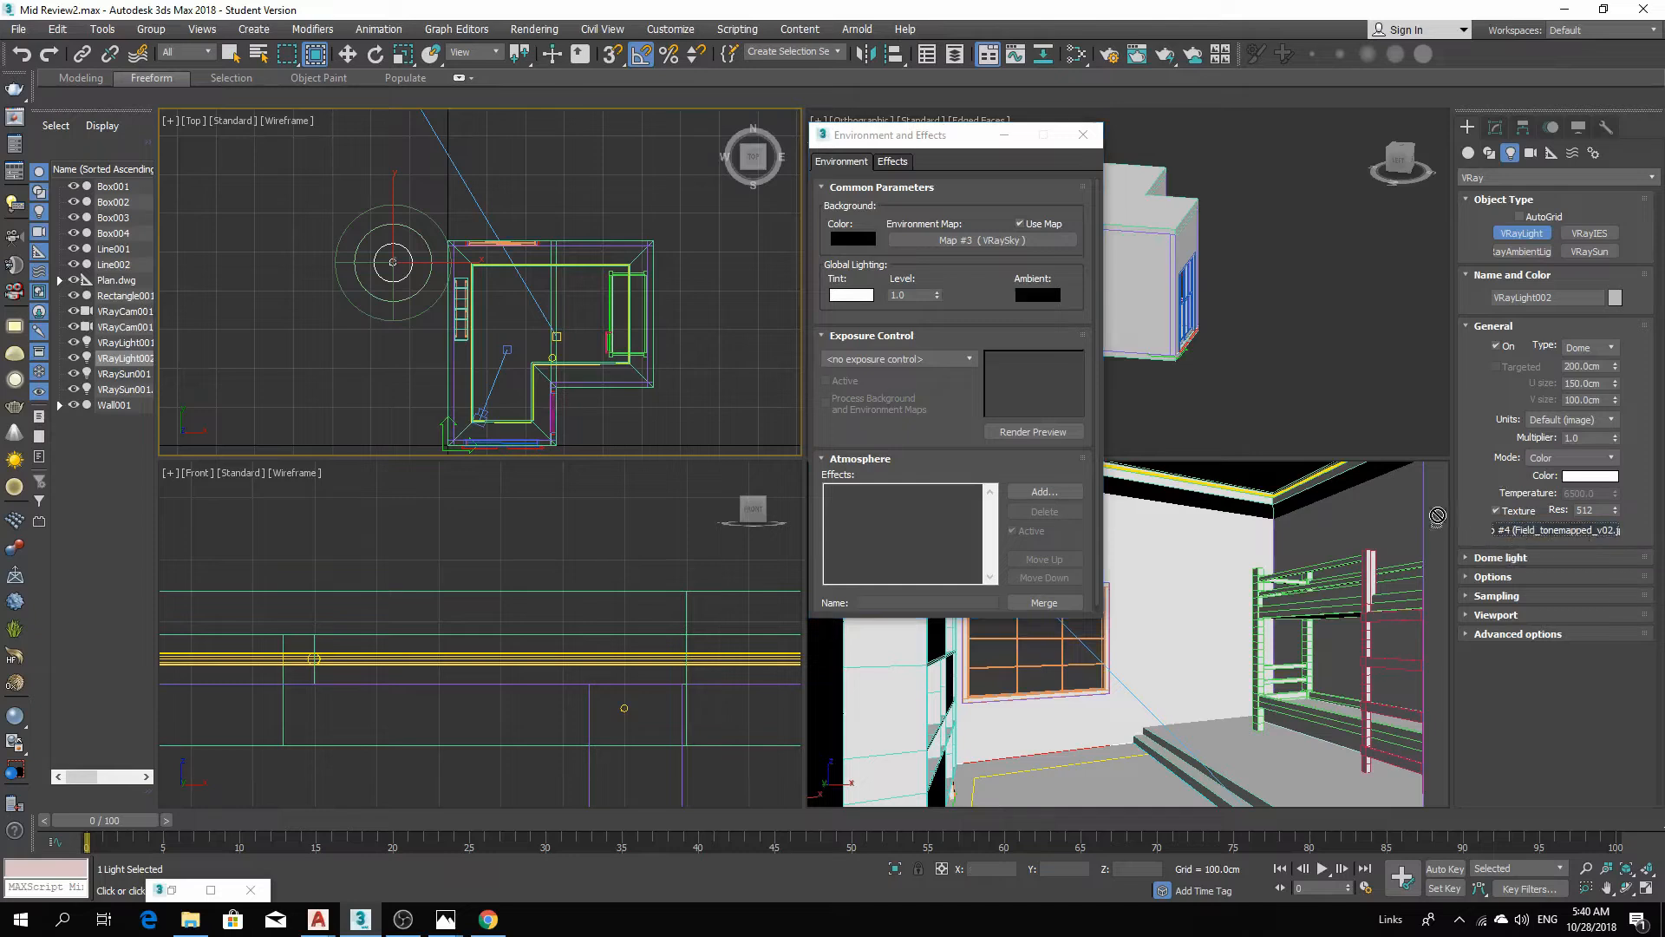
left_click_drag(1225, 398, 1026, 245)
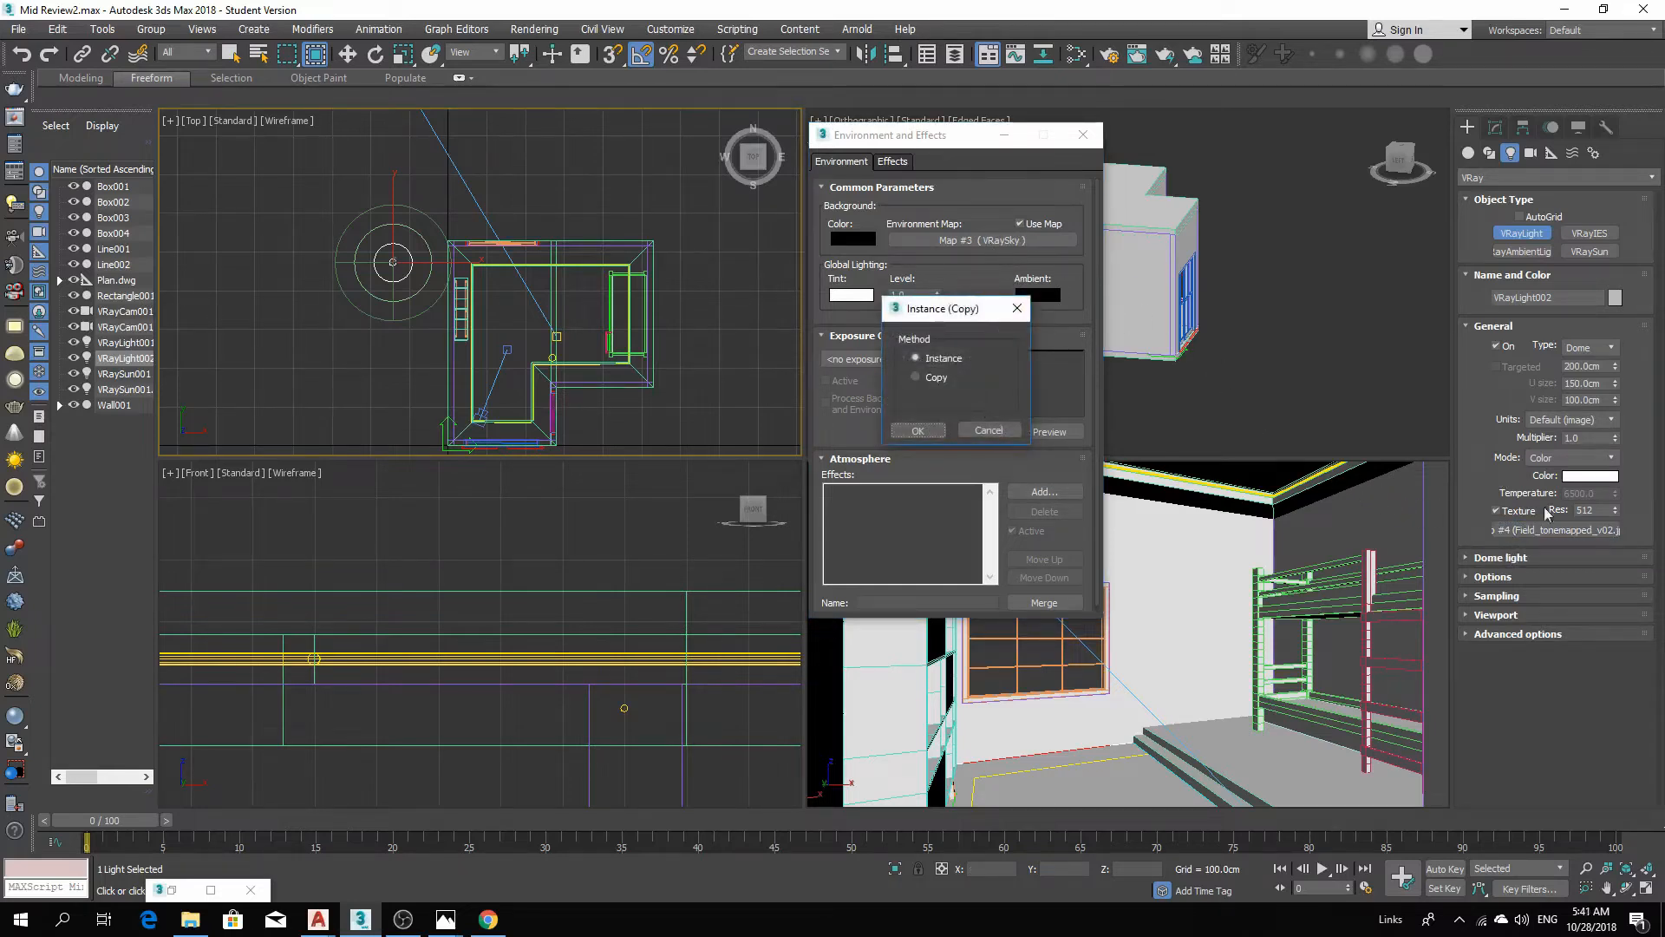
left_click(916, 434)
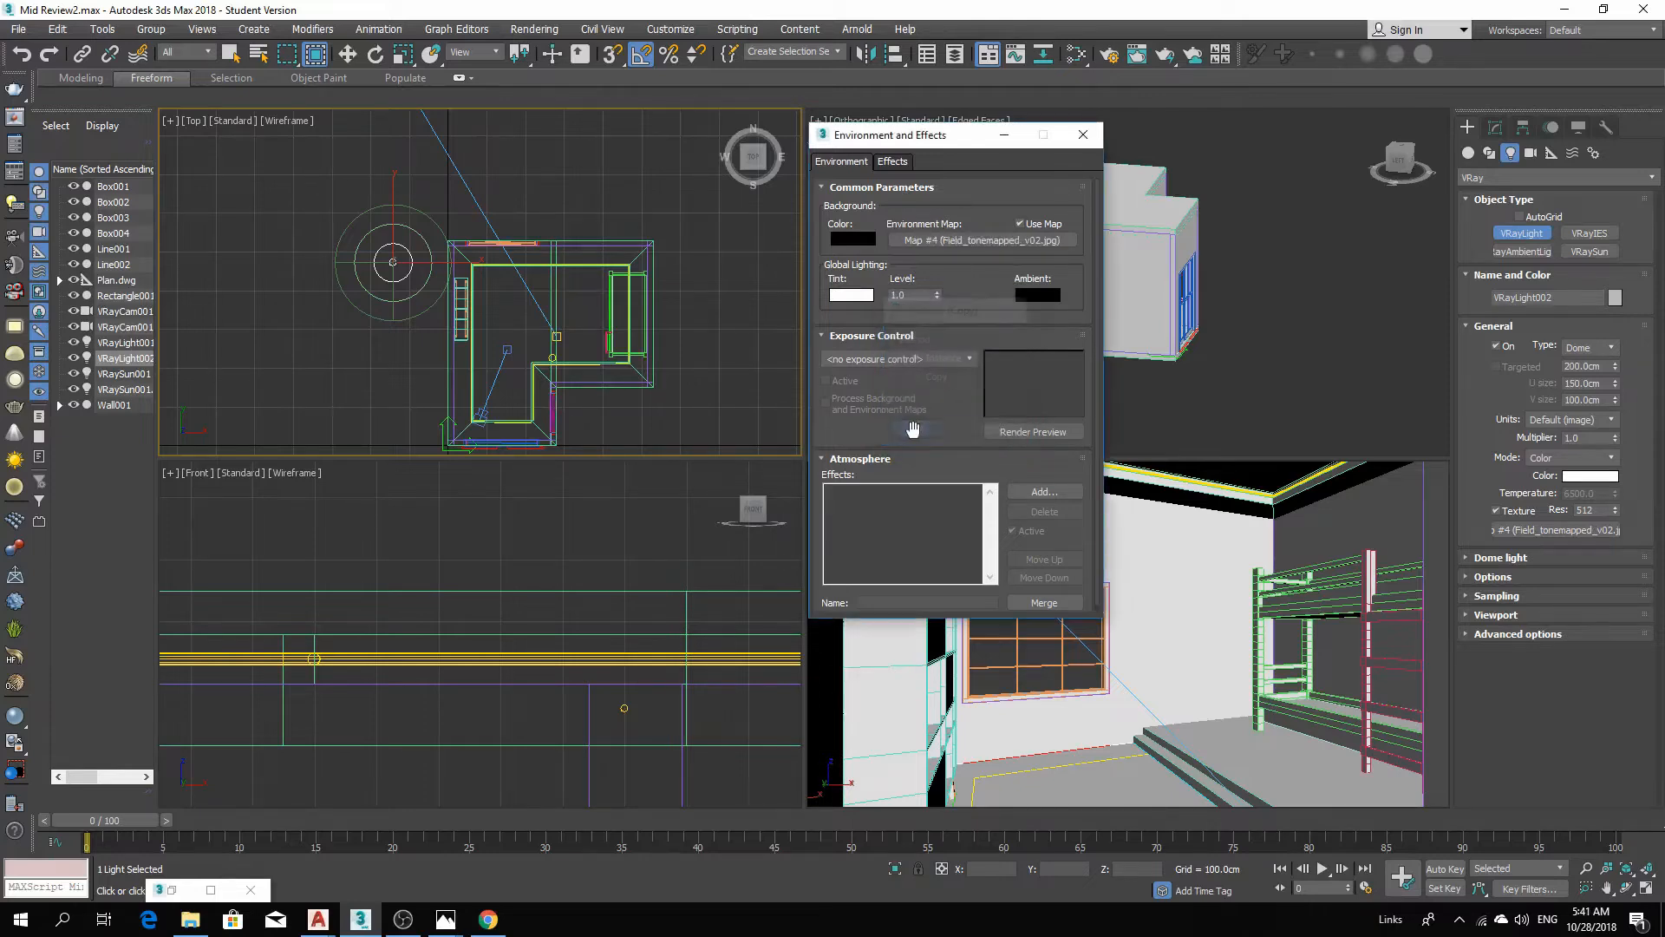
left_click(1003, 134)
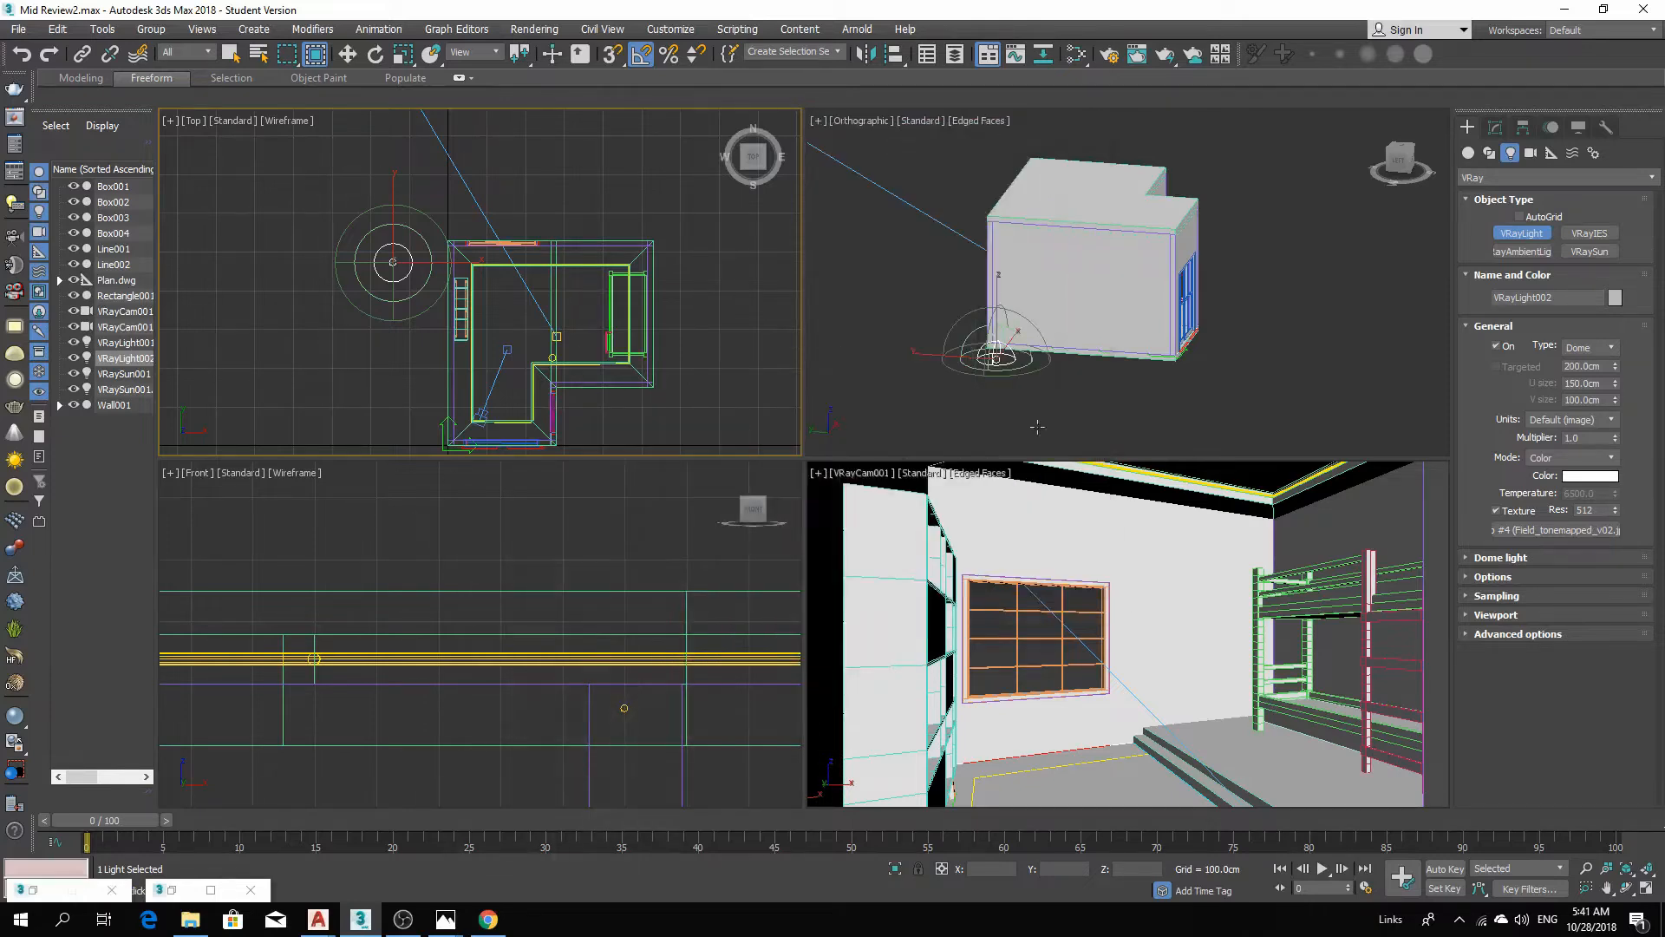
Render the camera view.
right_click(1000, 424)
right_click(1016, 501)
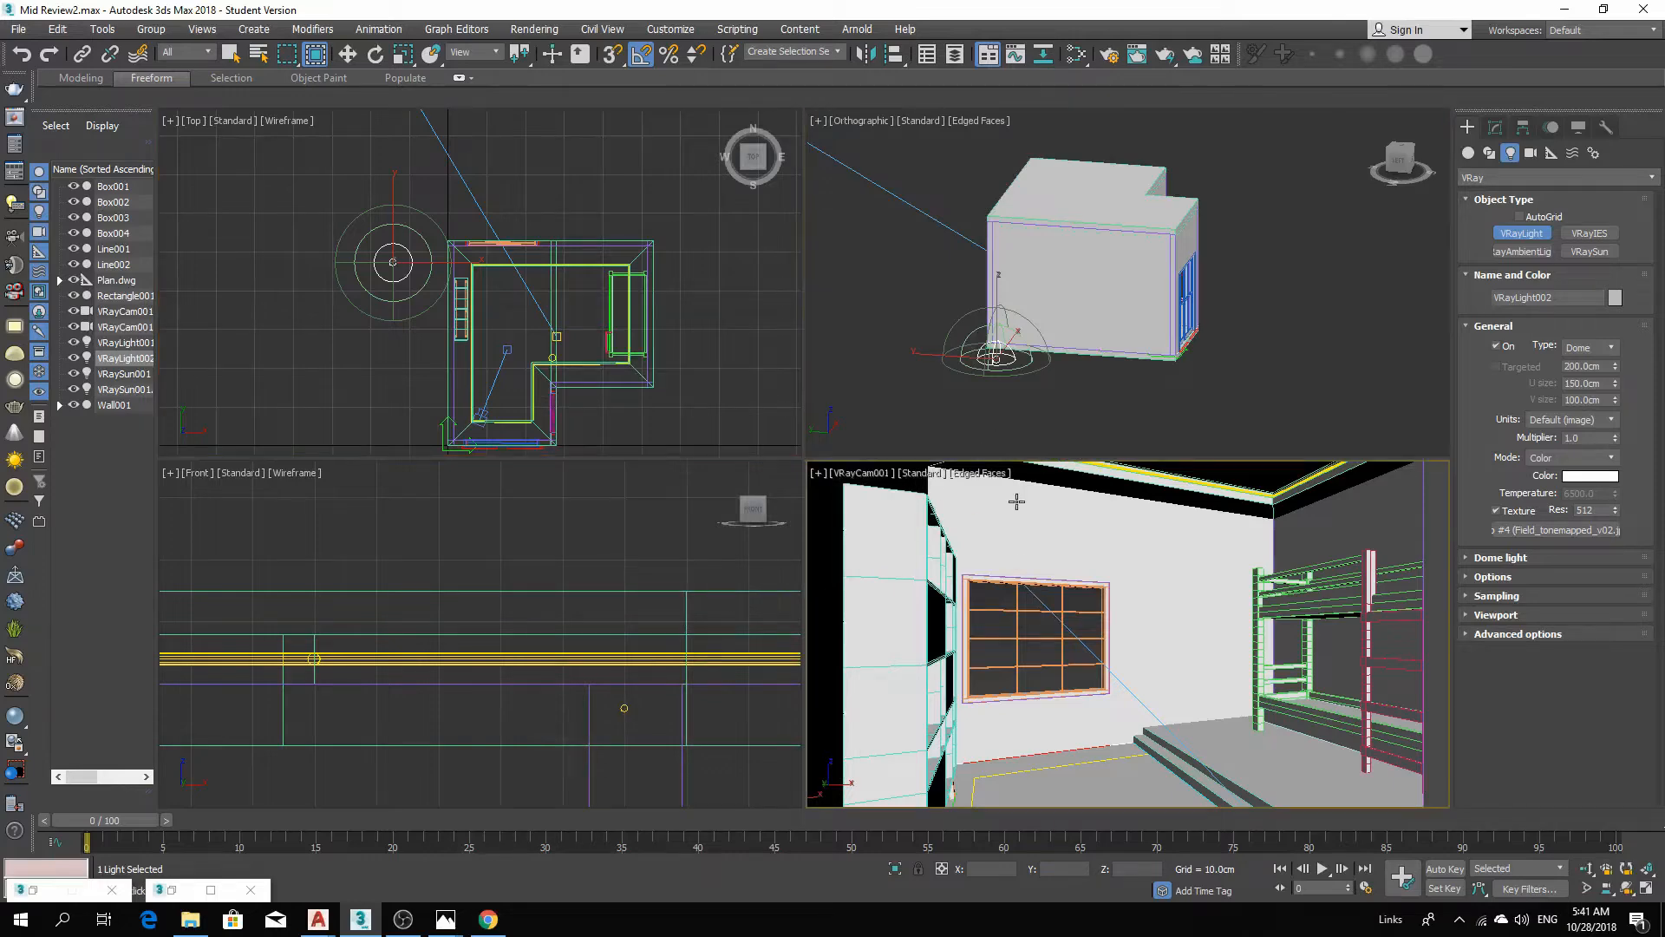
left_click(1166, 55)
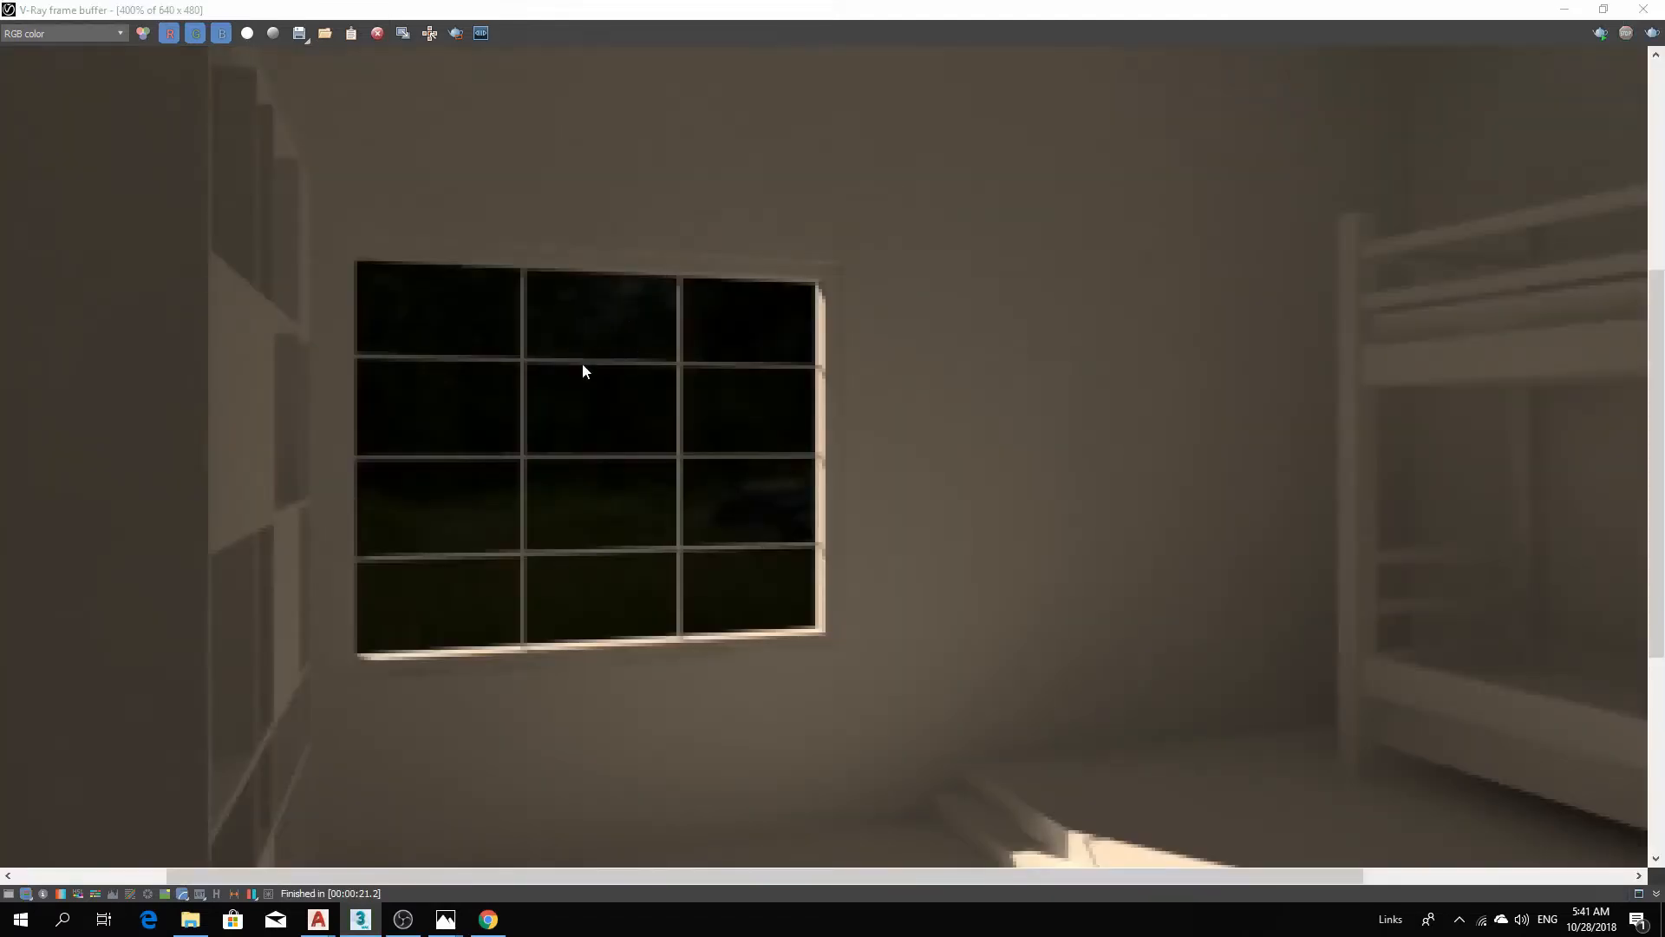
Set the dome light's multiplier to 100.
scroll(616, 492, "down", 6)
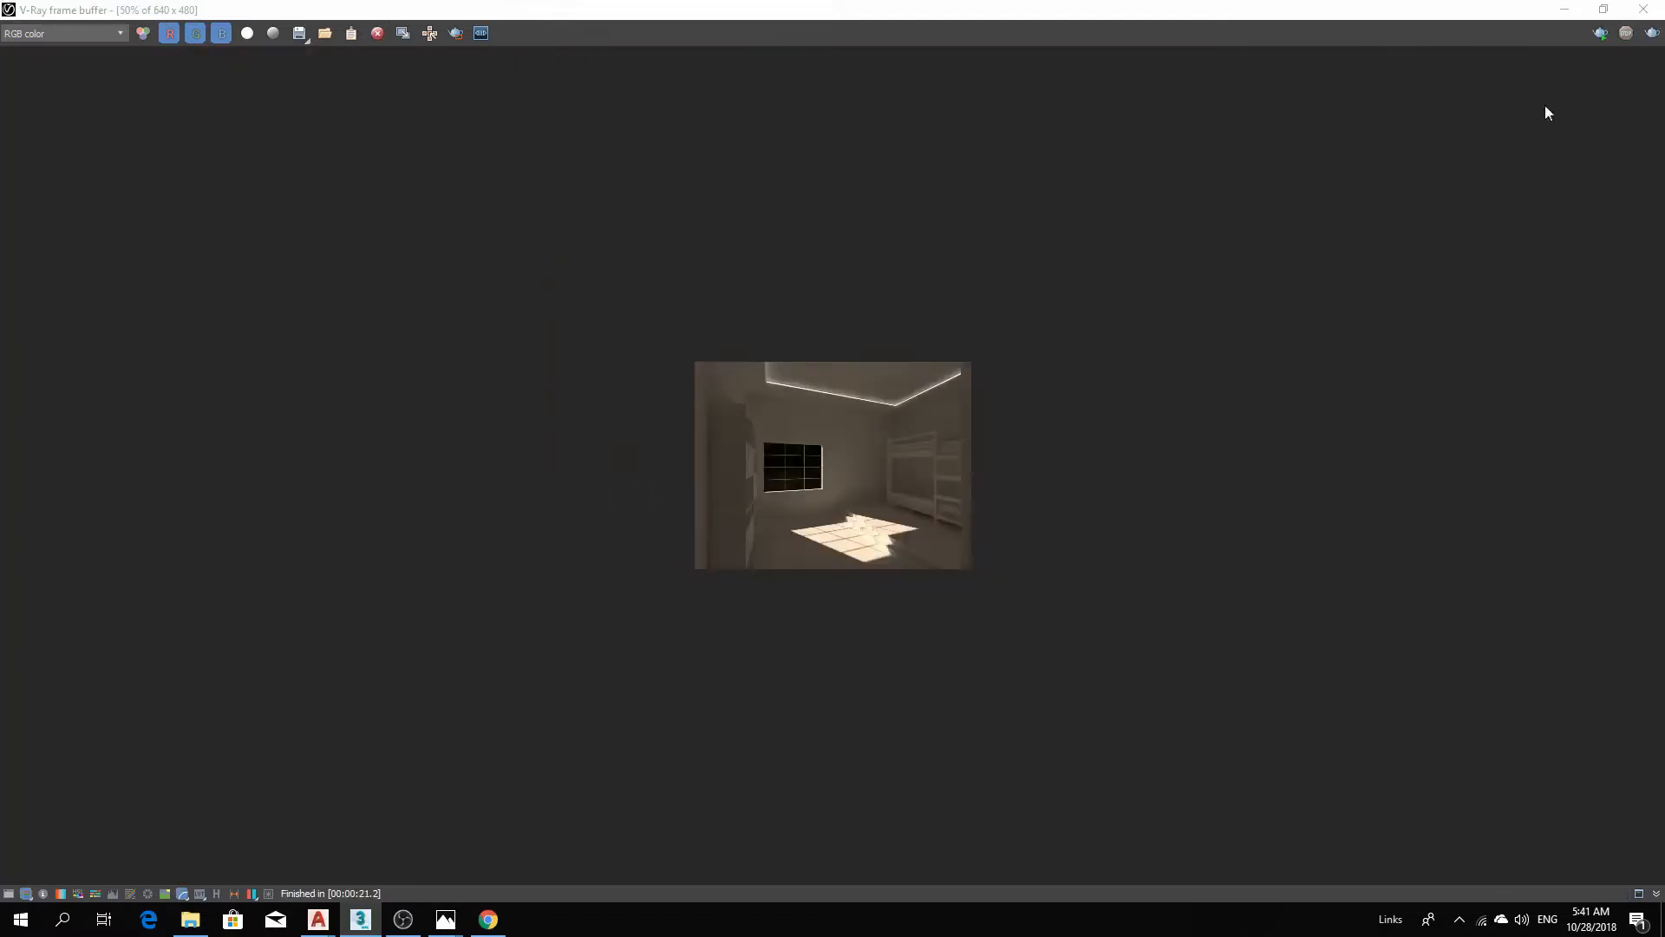
left_click(1643, 9)
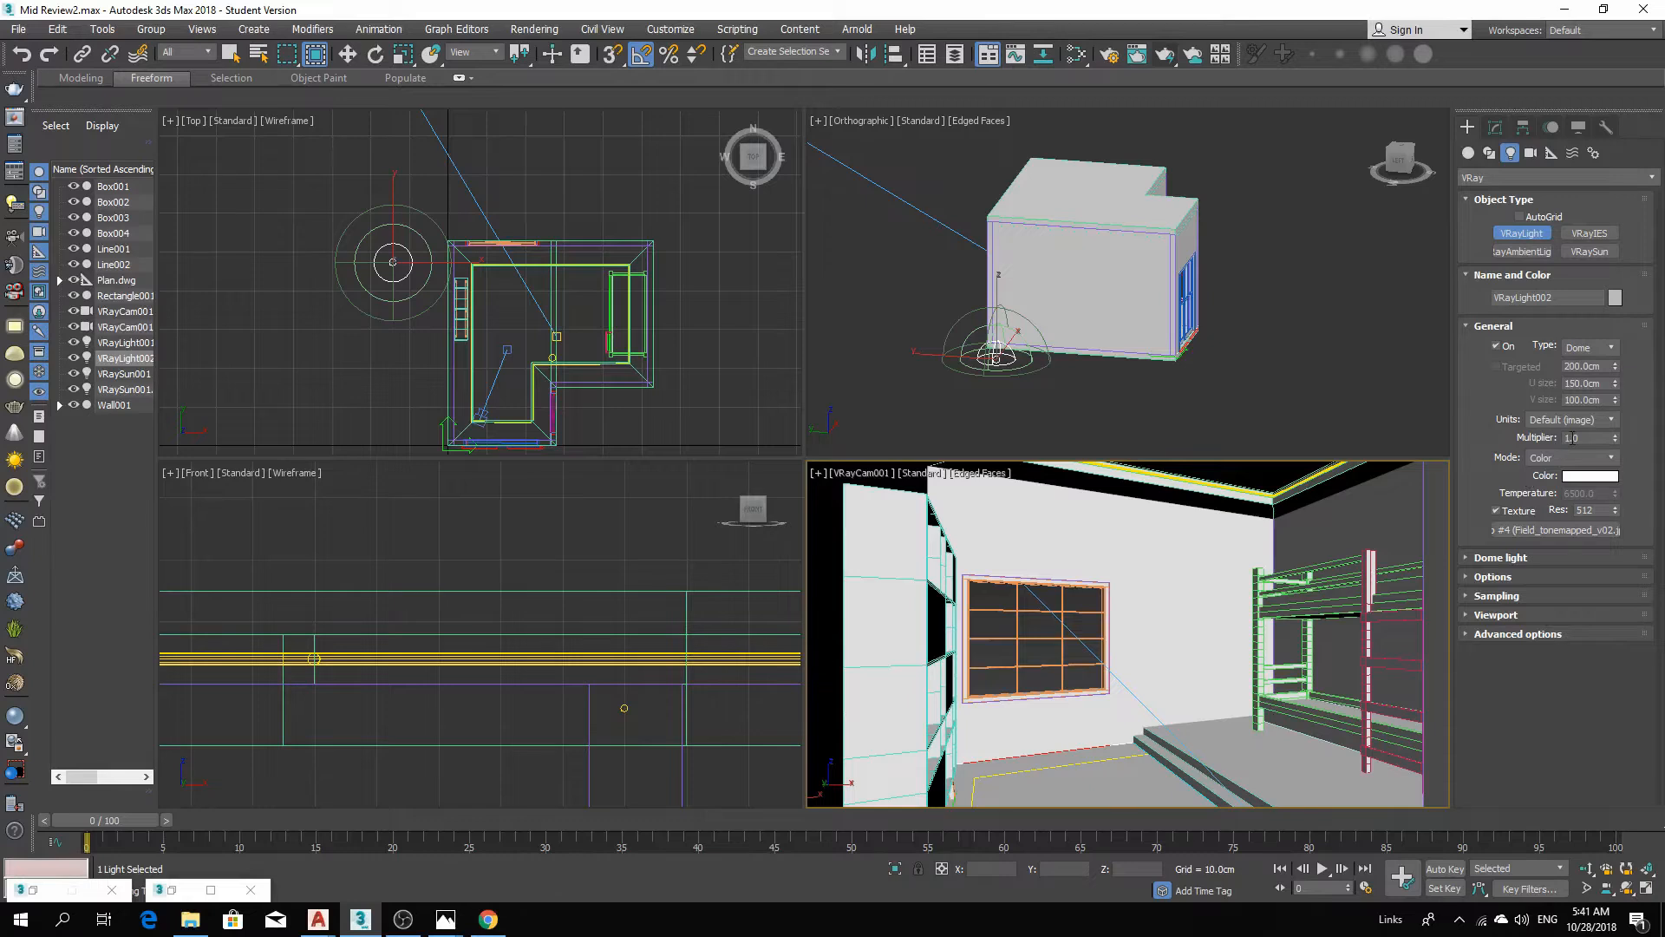
double_click(1571, 437)
type("100")
key("Return")
Render the camera view with the brighter dome light.
left_click(1164, 56)
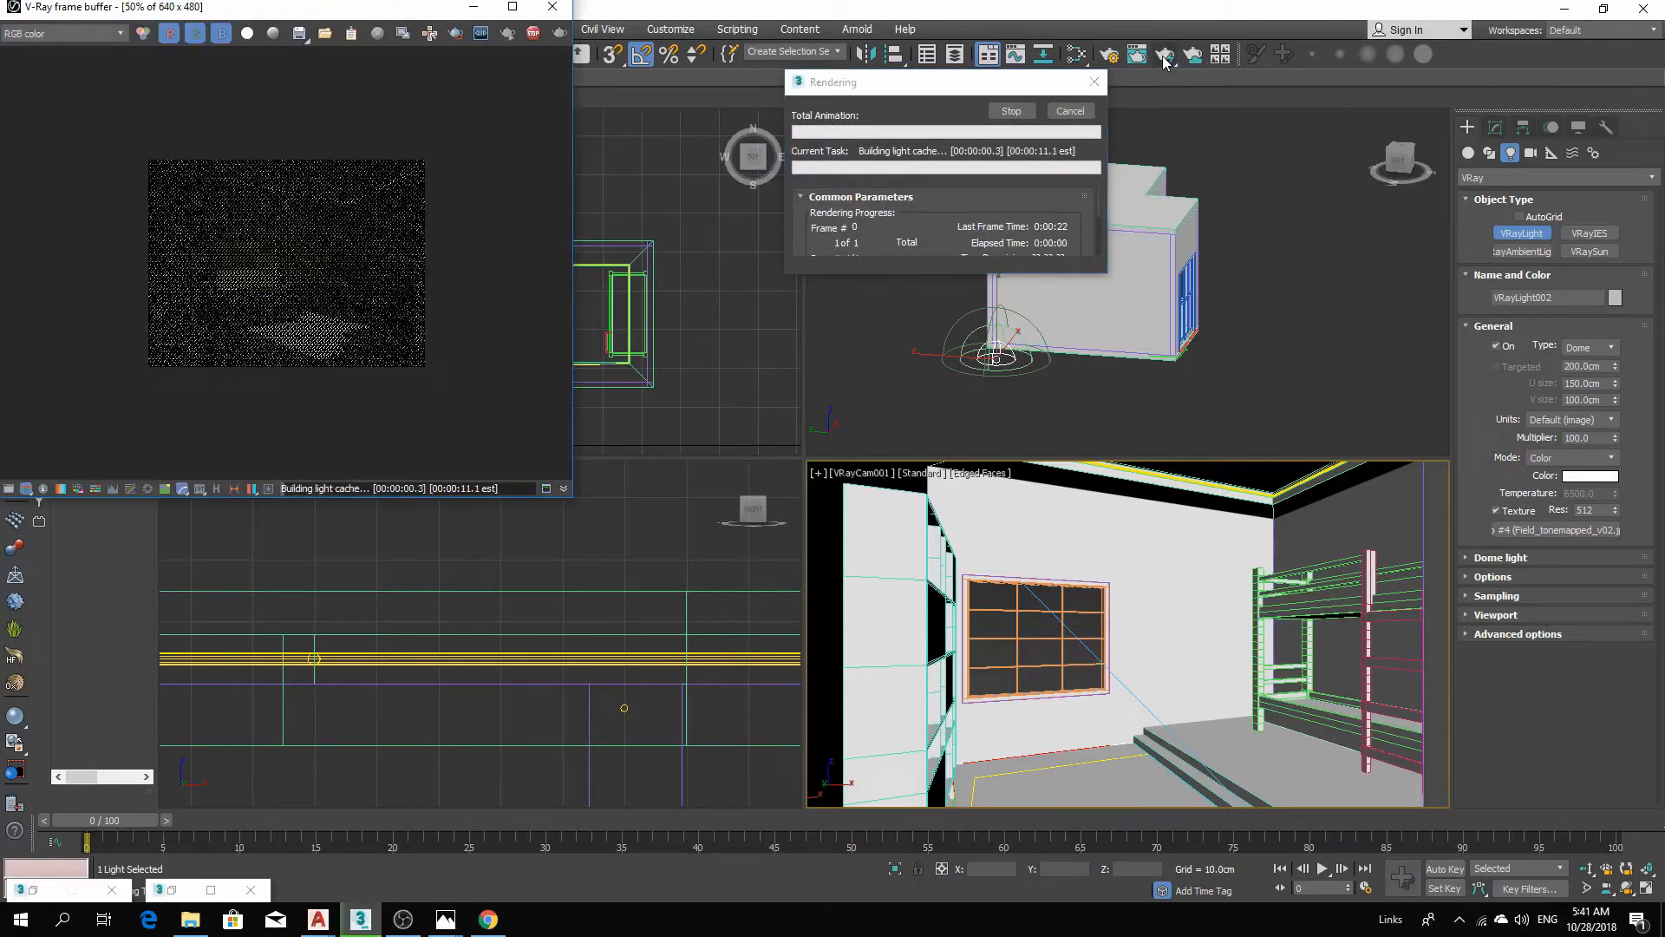
left_click(513, 6)
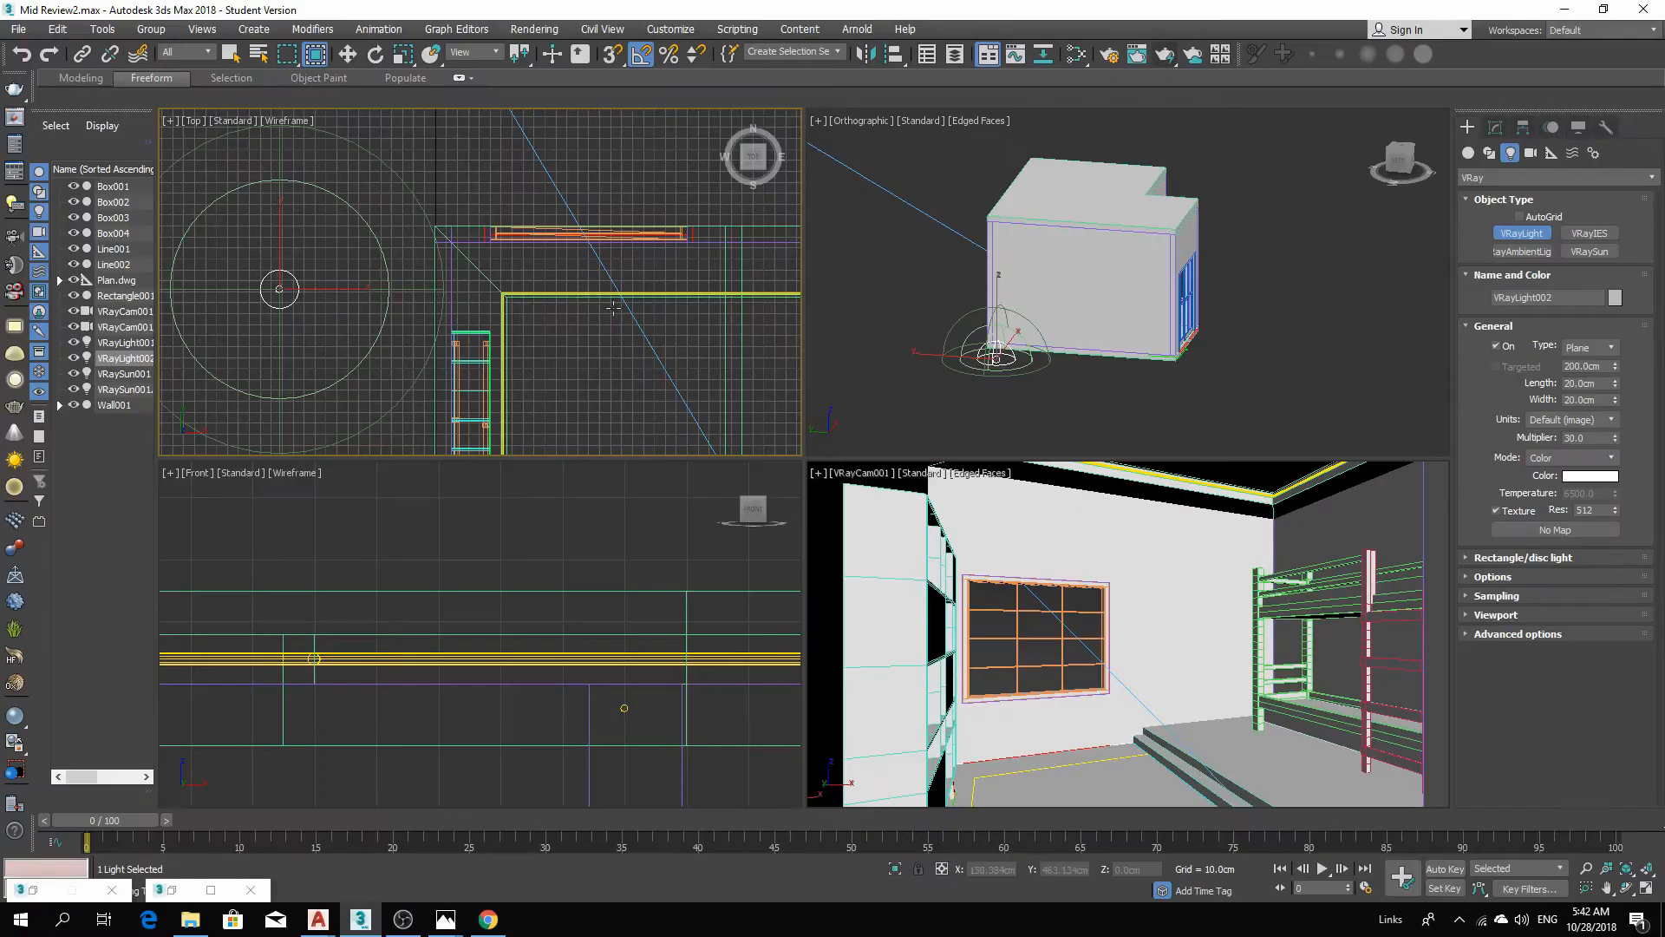
mouse_move(604, 308)
middle_mouse_down()
mouse_move(528, 338)
mouse_move(583, 299)
middle_mouse_up()
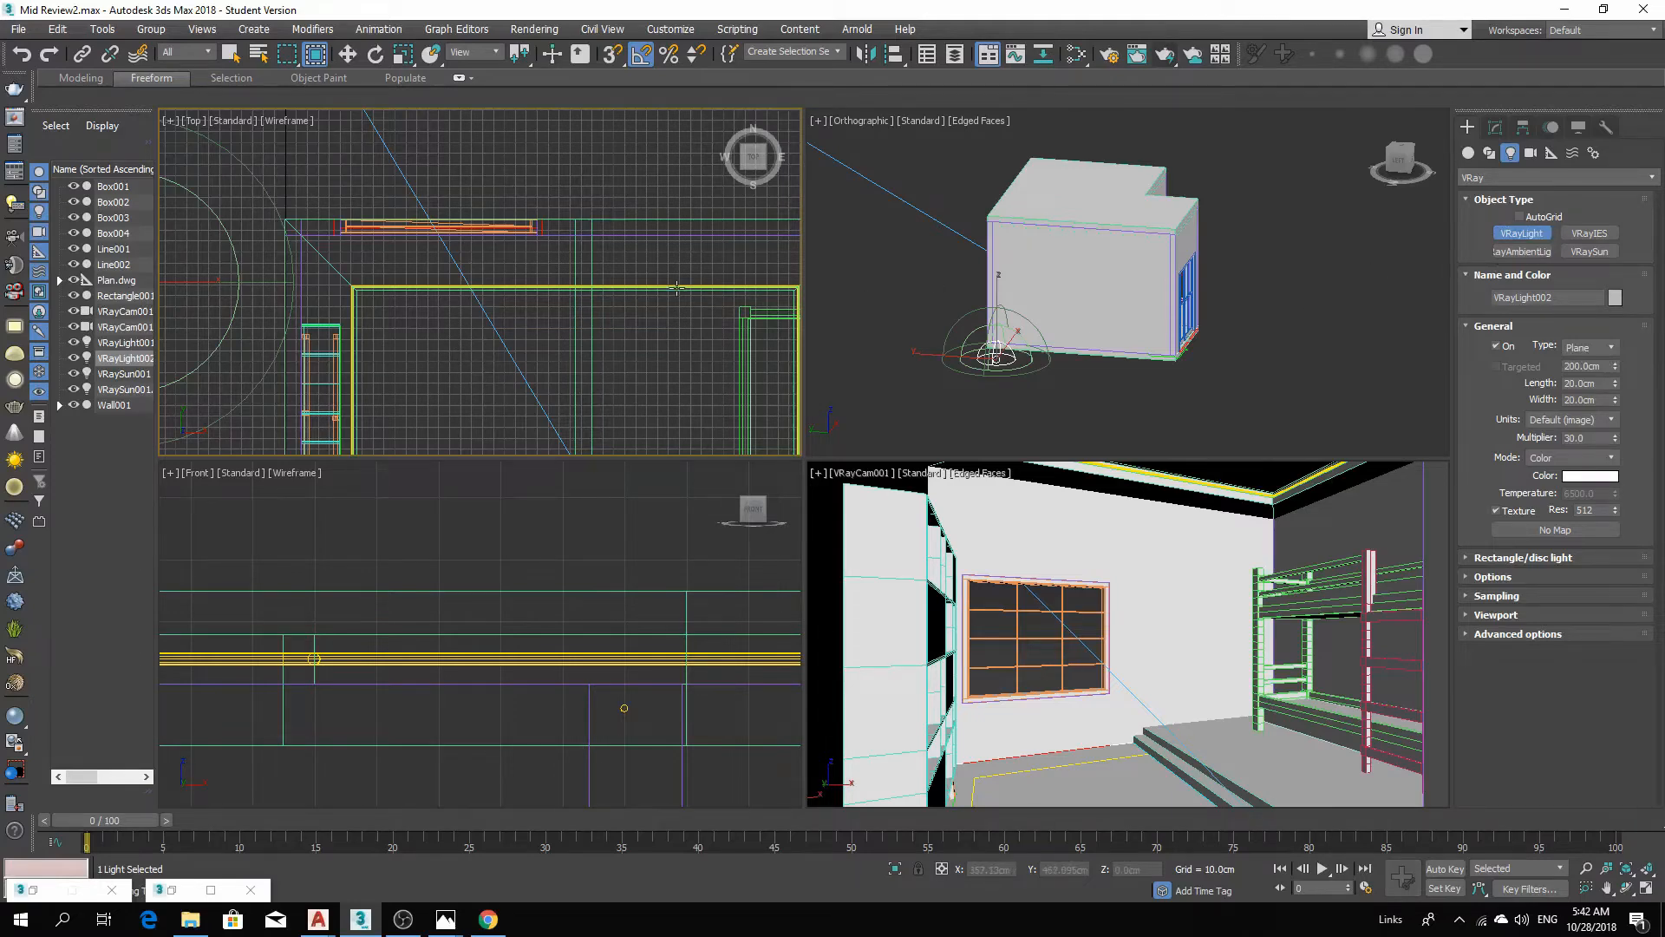
Select the cove object Line001 and switch to its Edge sub-object level.
left_click(1536, 236)
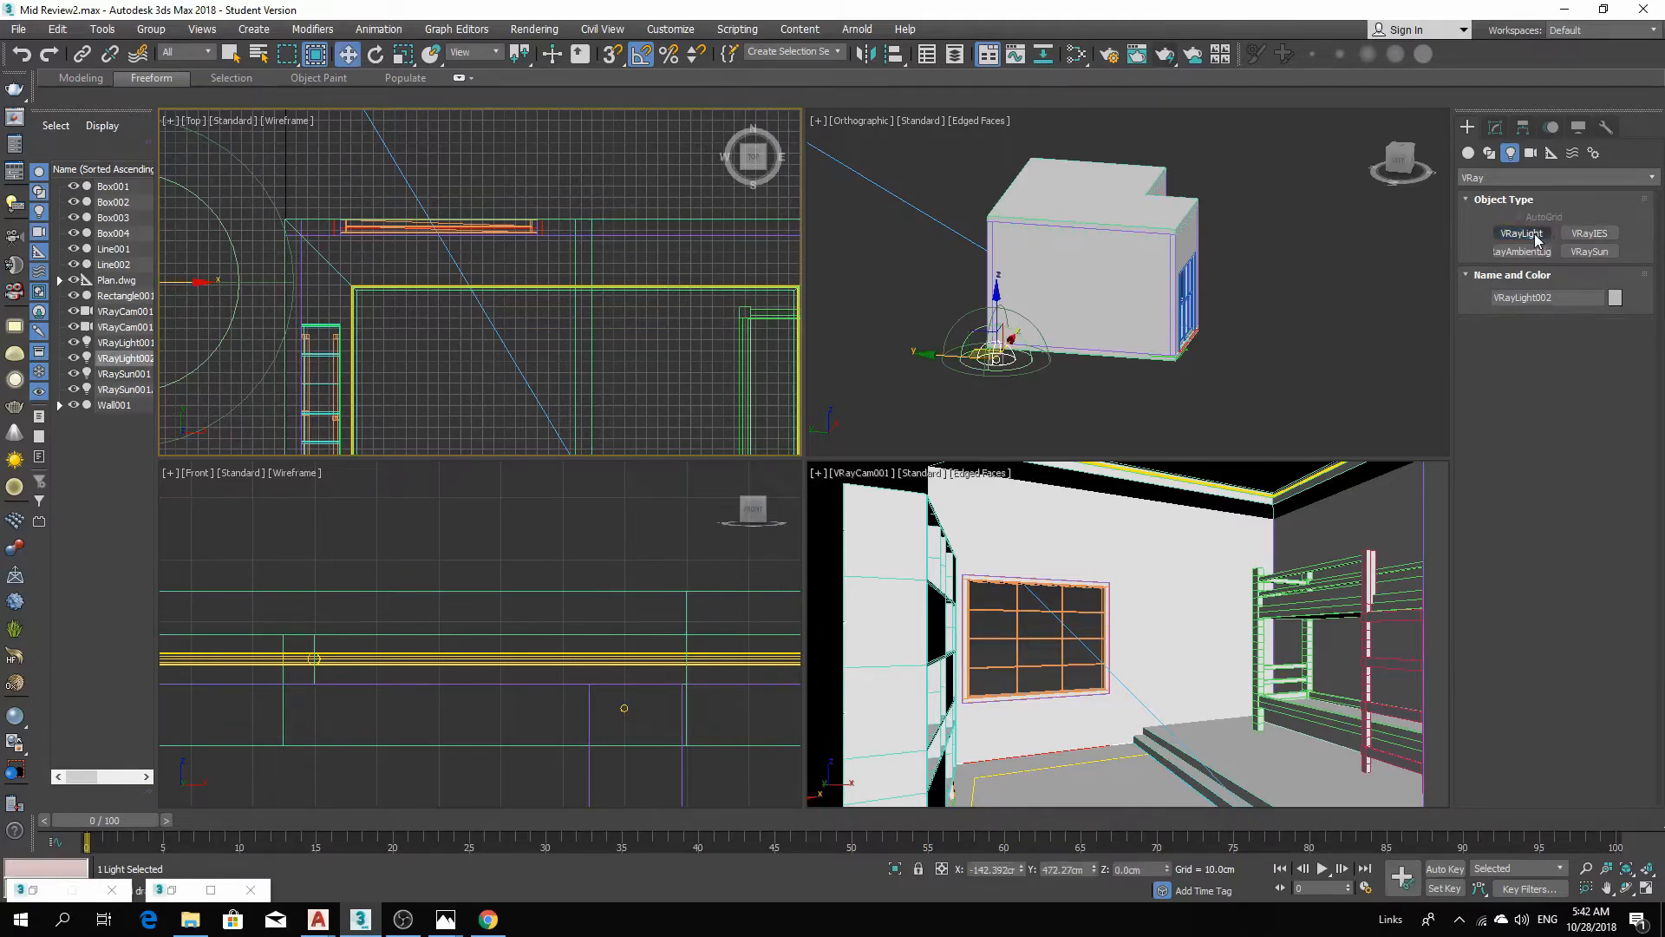
left_click(673, 287)
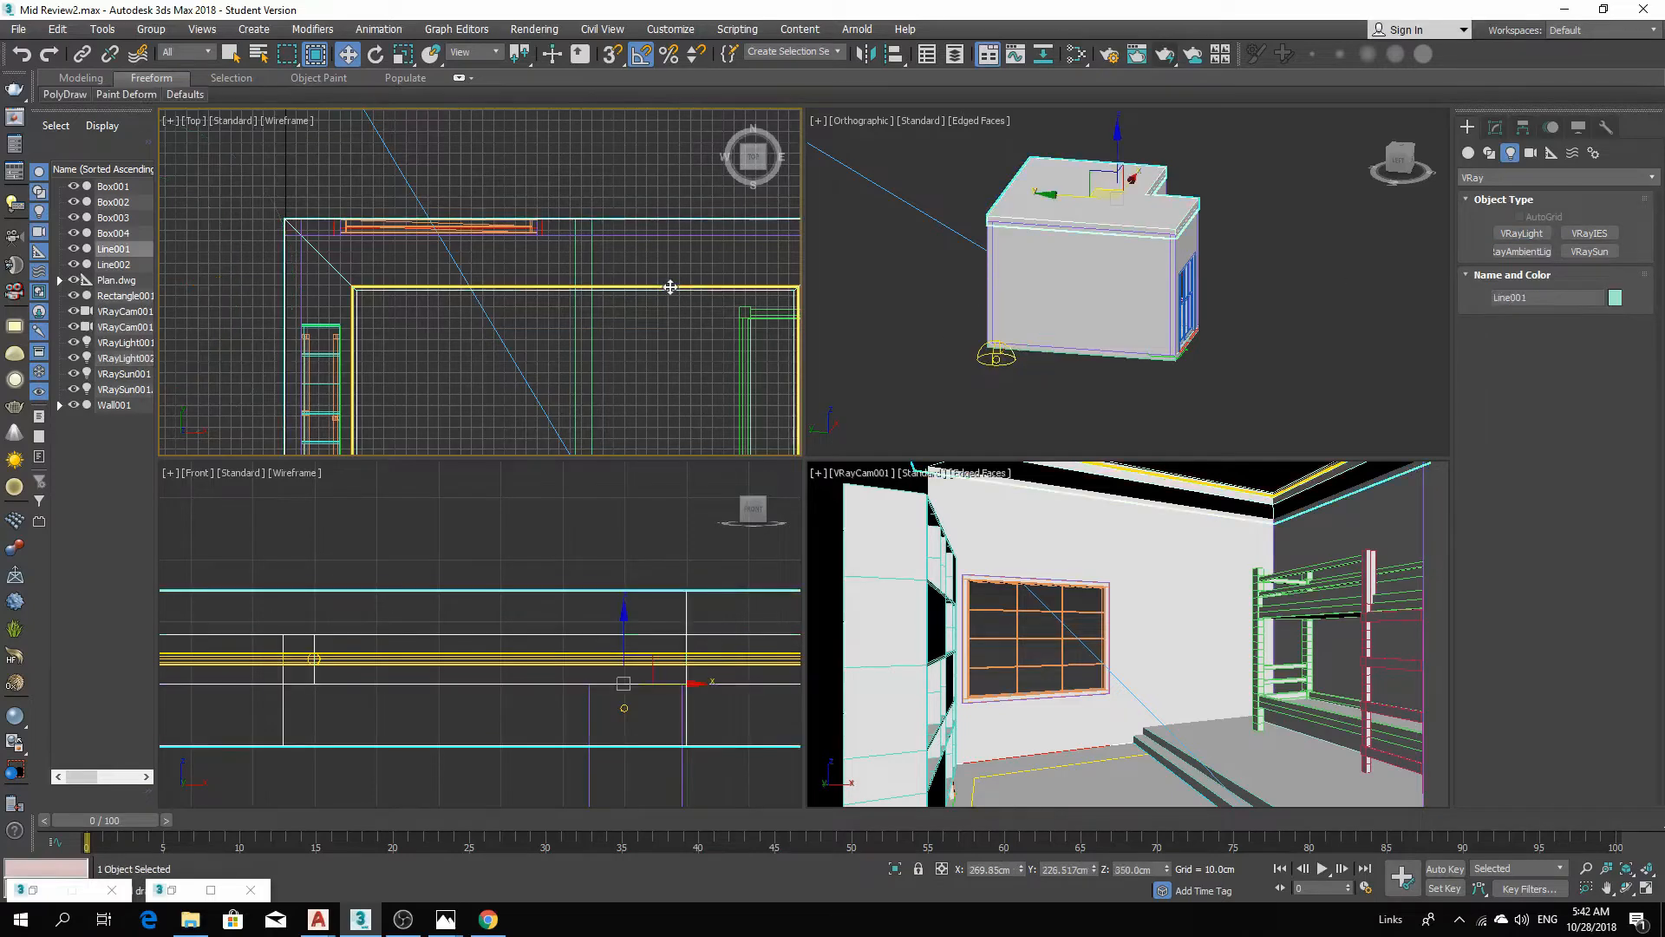
scroll(534, 304, "up", 5)
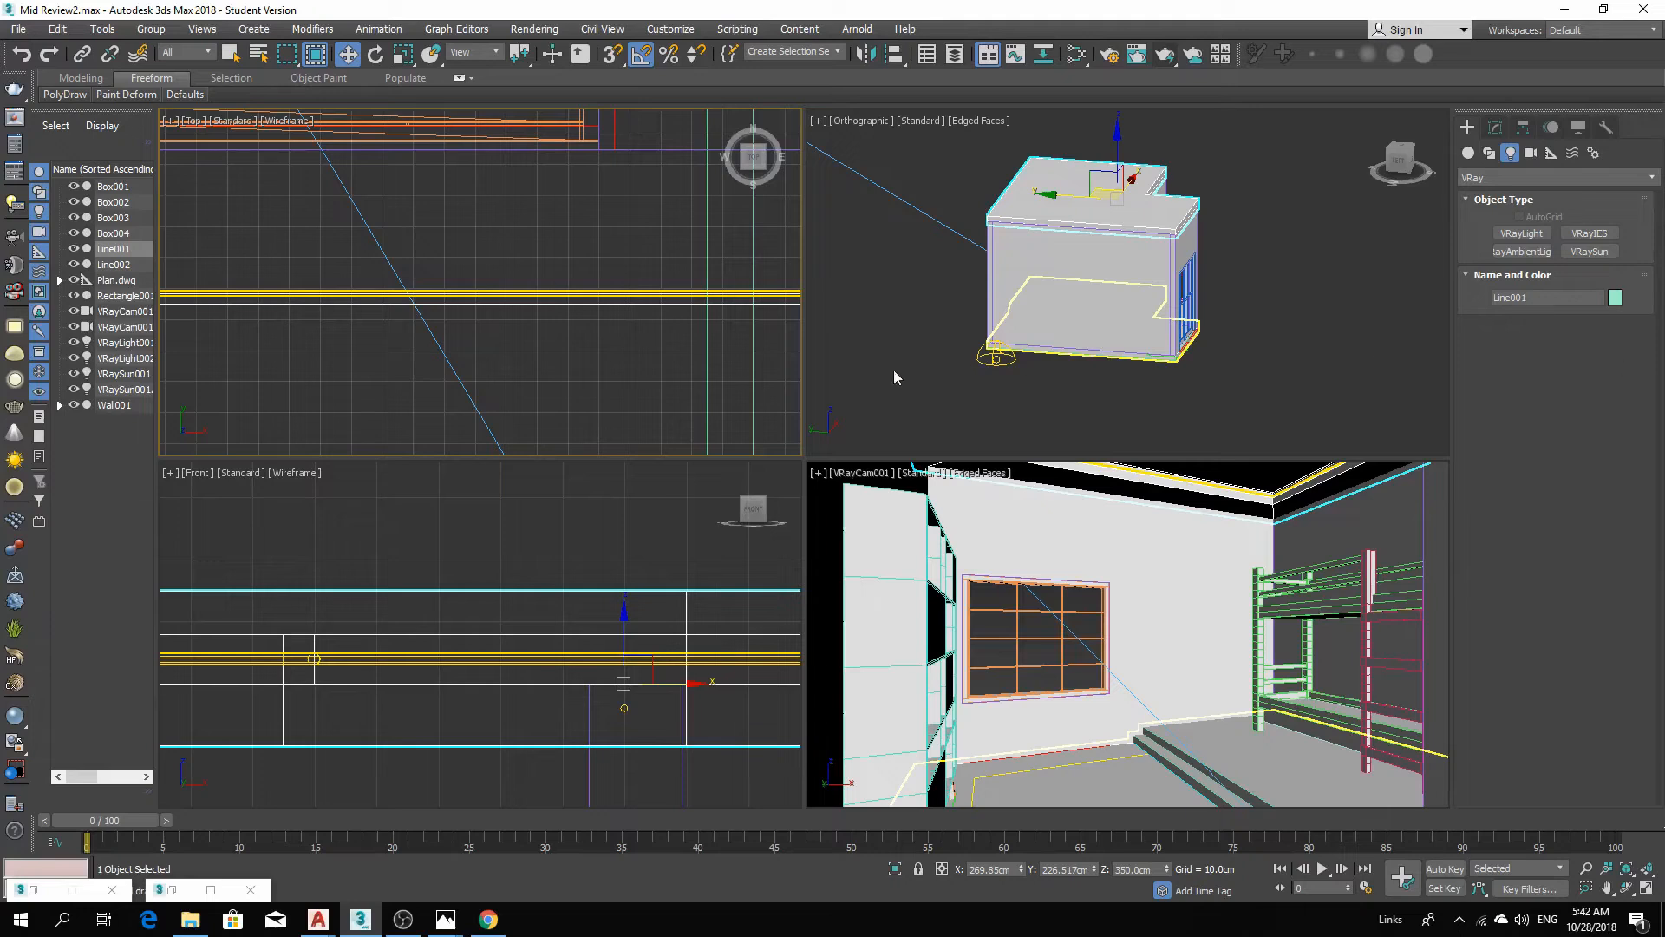
left_click(1495, 130)
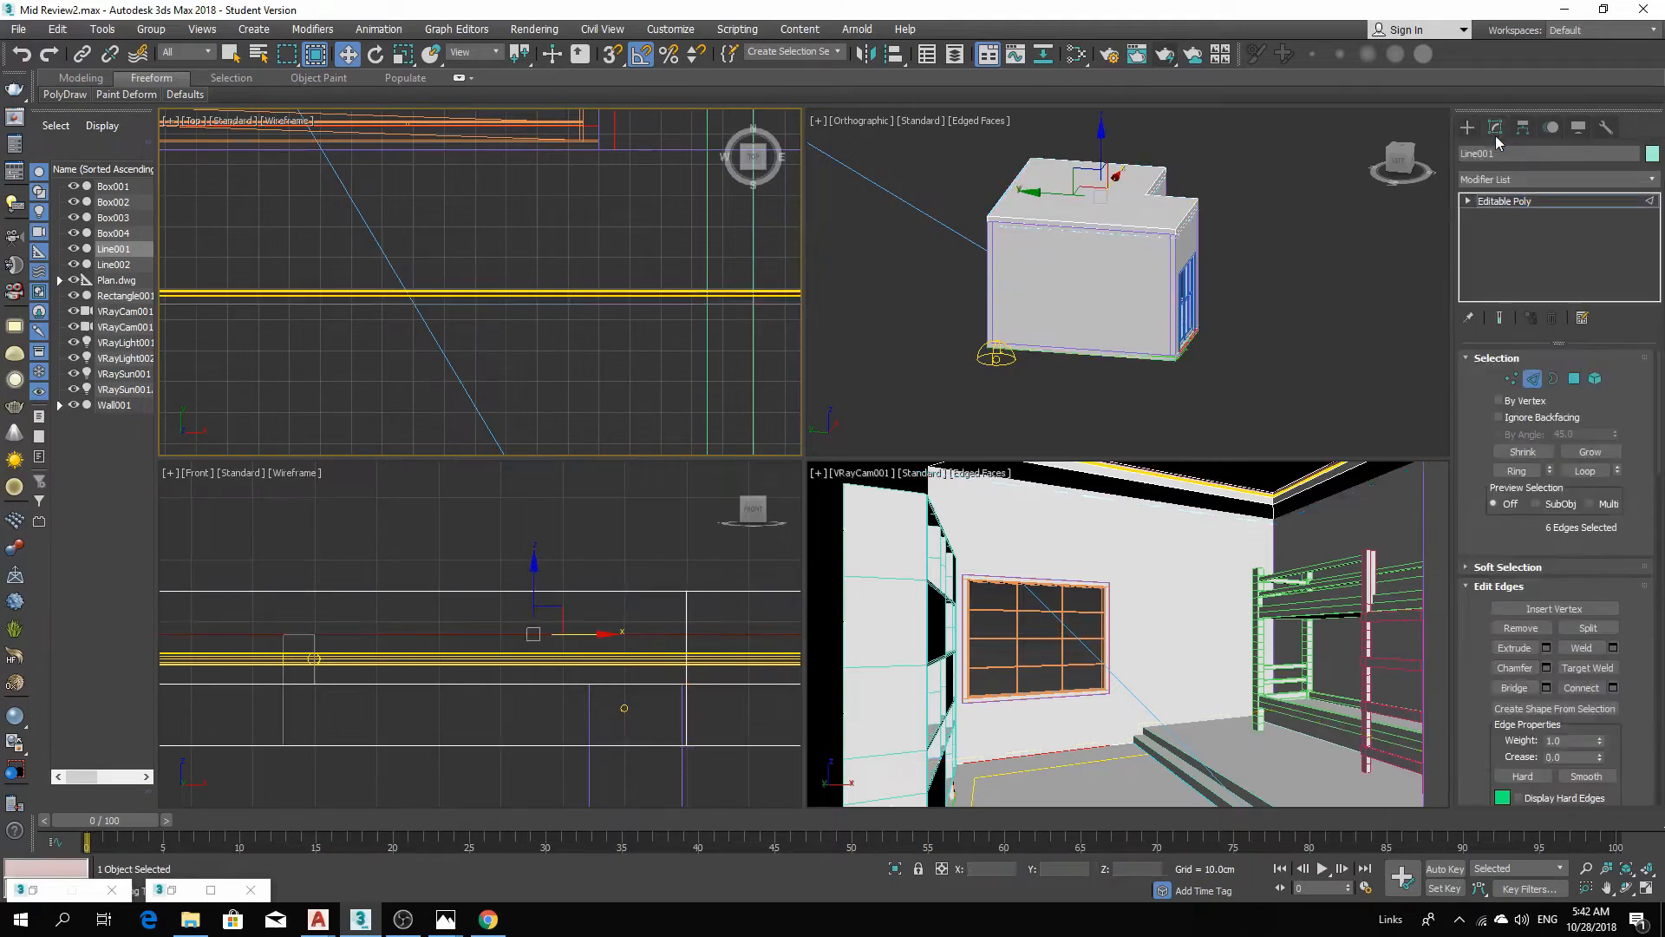
left_click(509, 294)
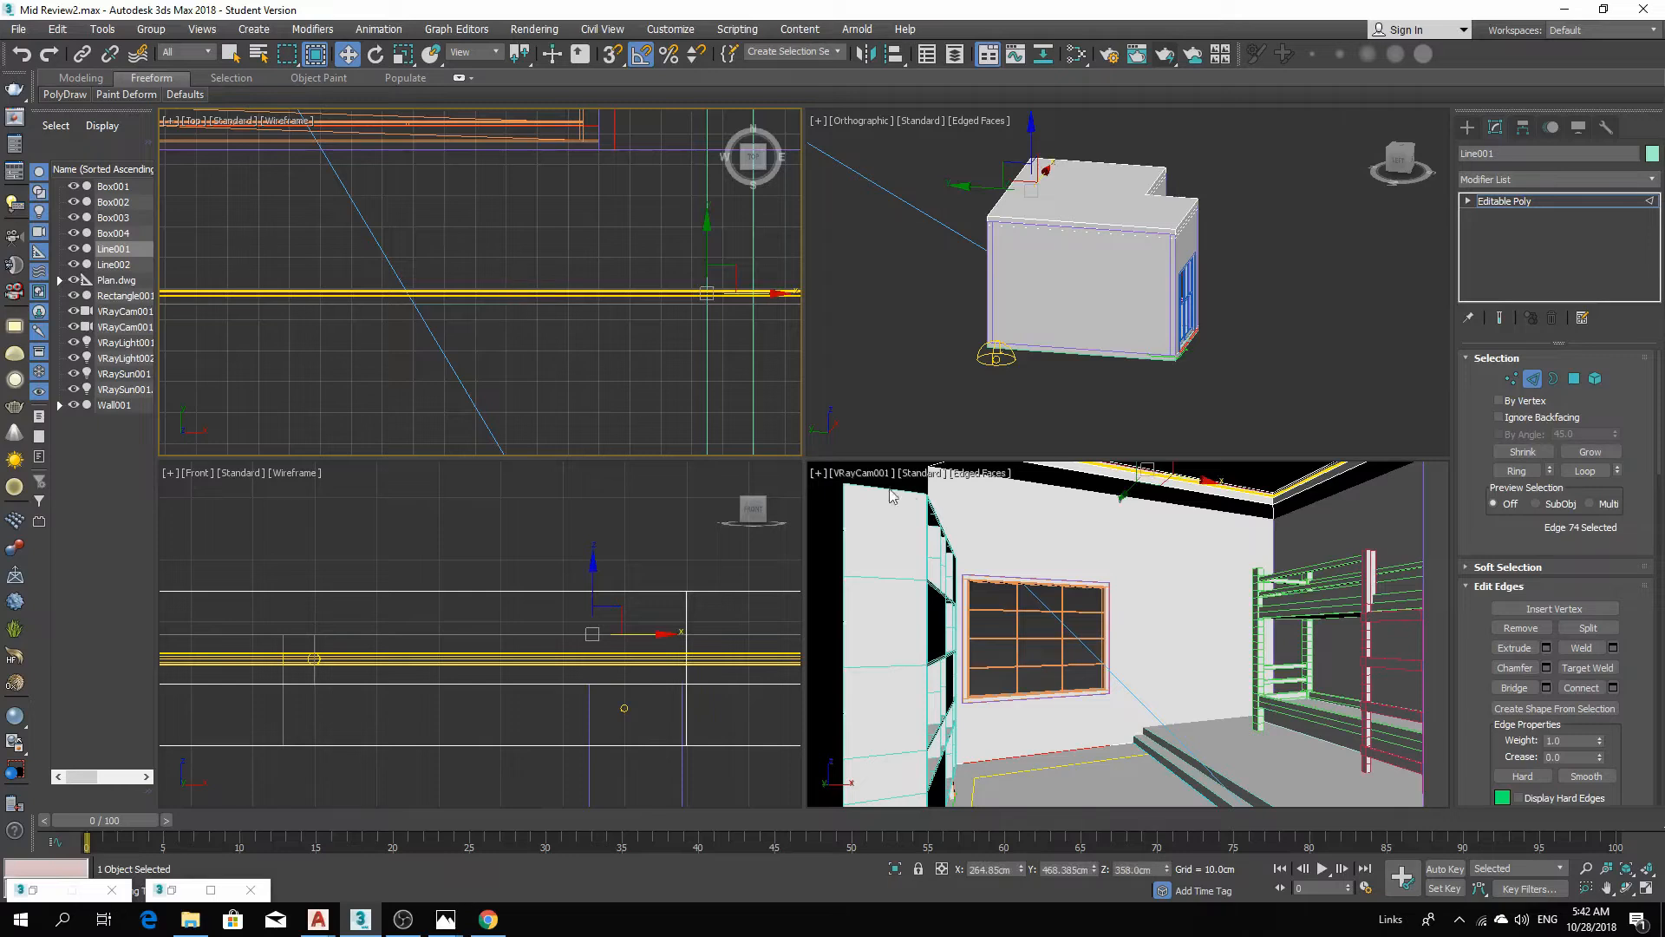
left_click_drag(1586, 547, 1580, 356)
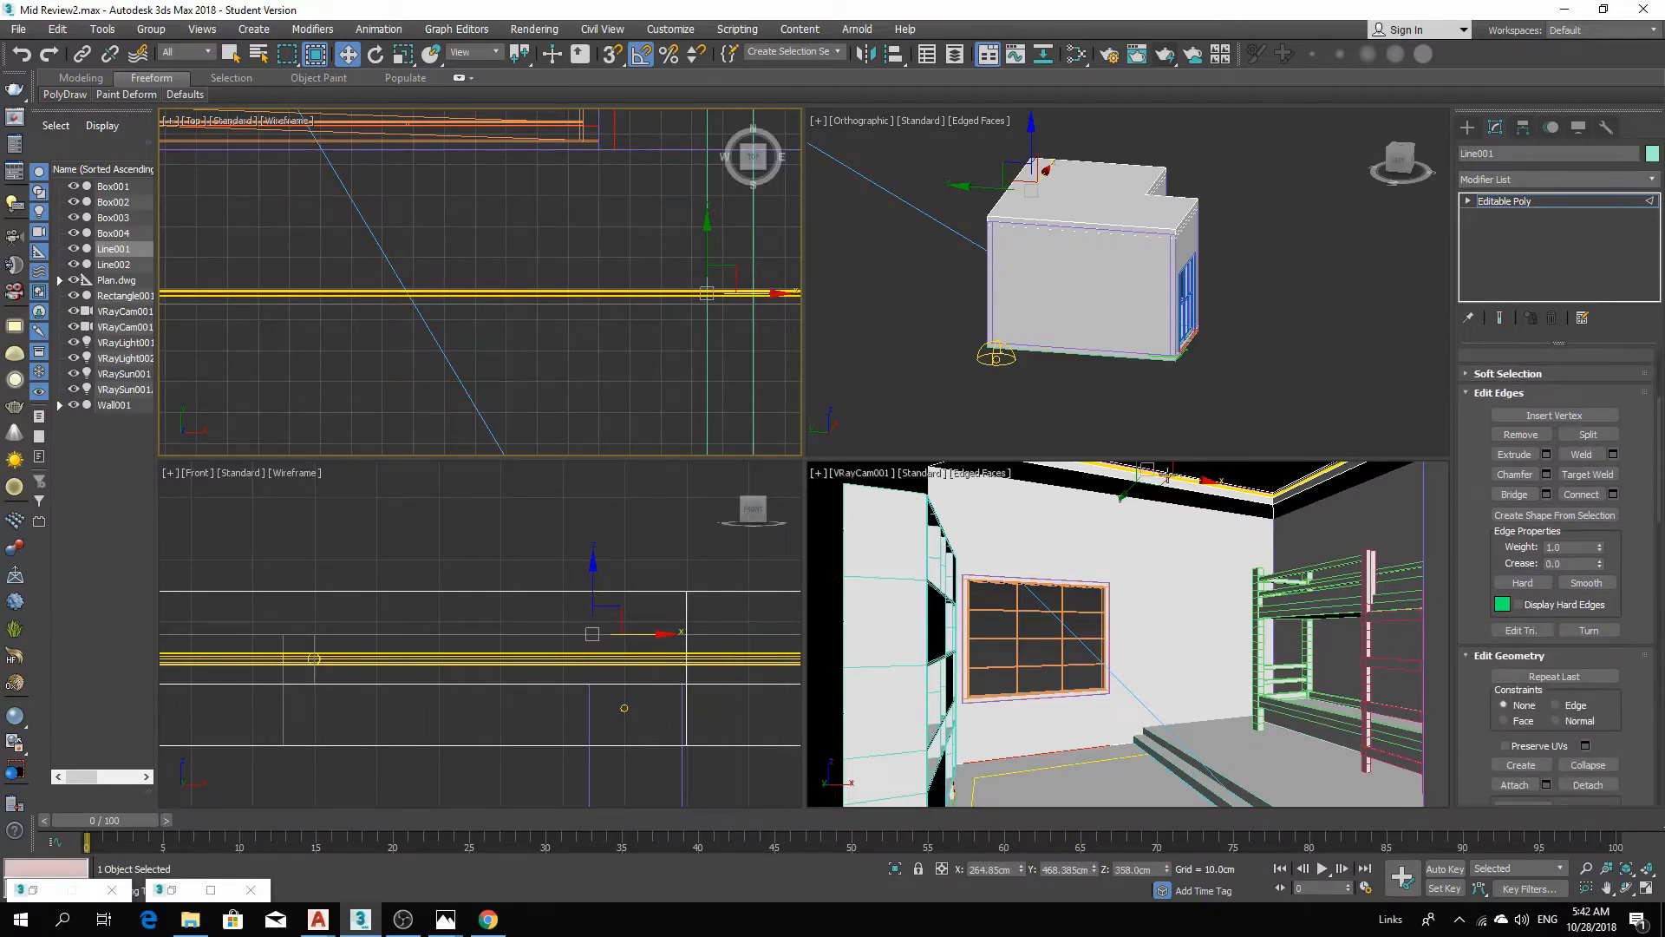
scroll(543, 350, "down", 6)
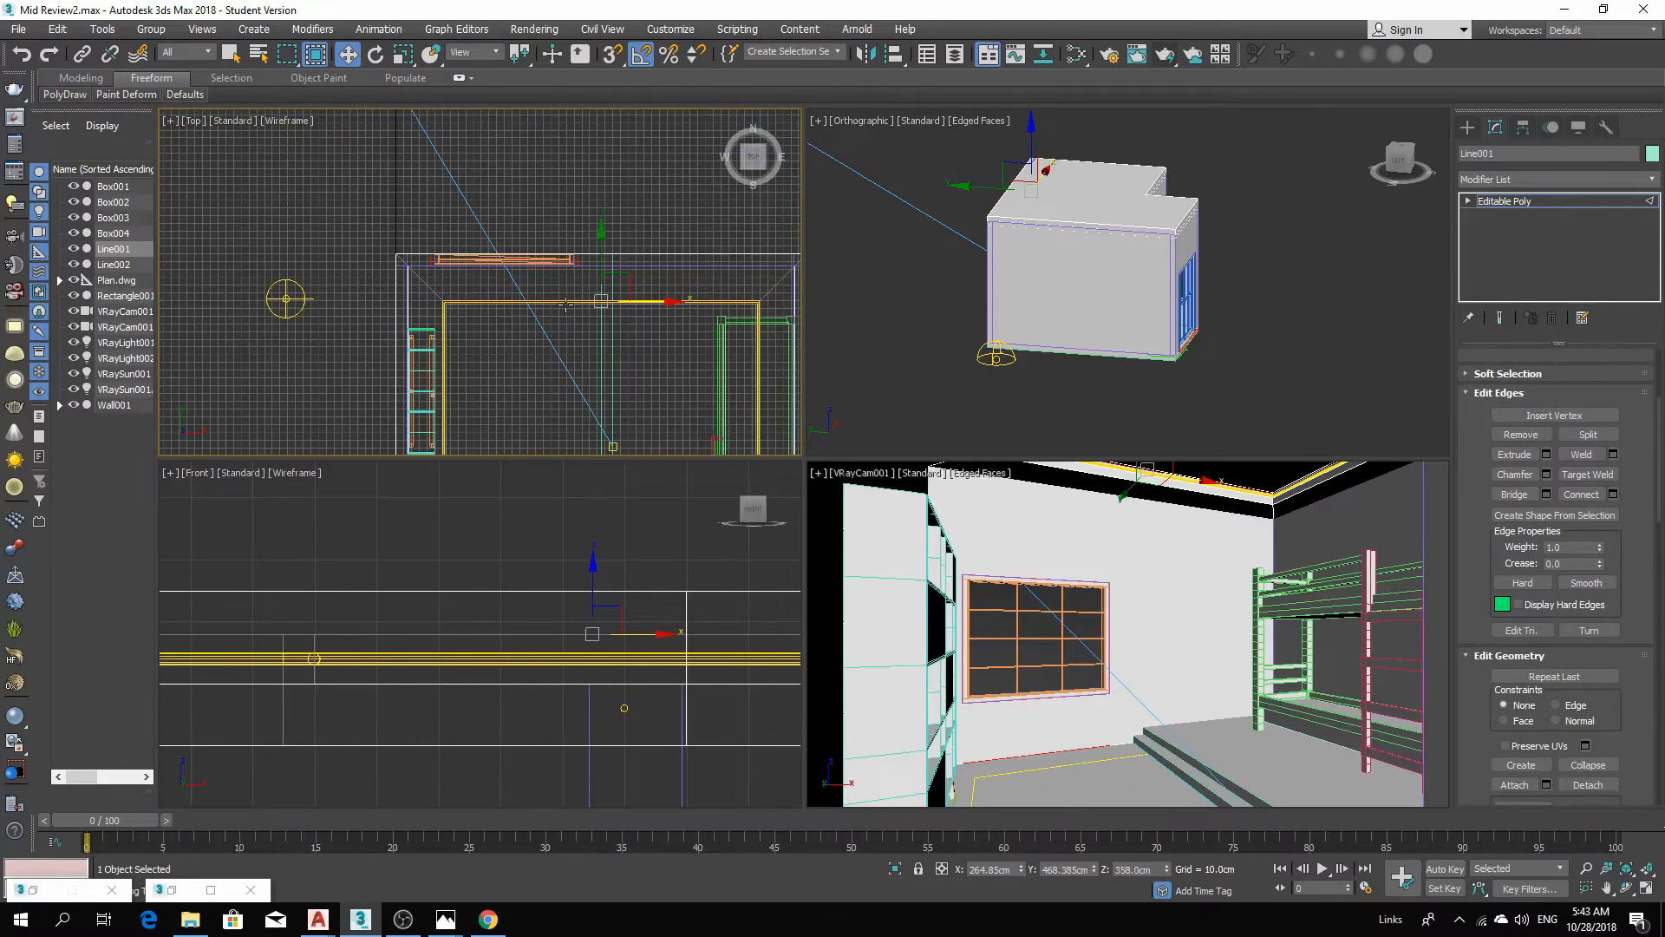
scroll(579, 401, "up", 2)
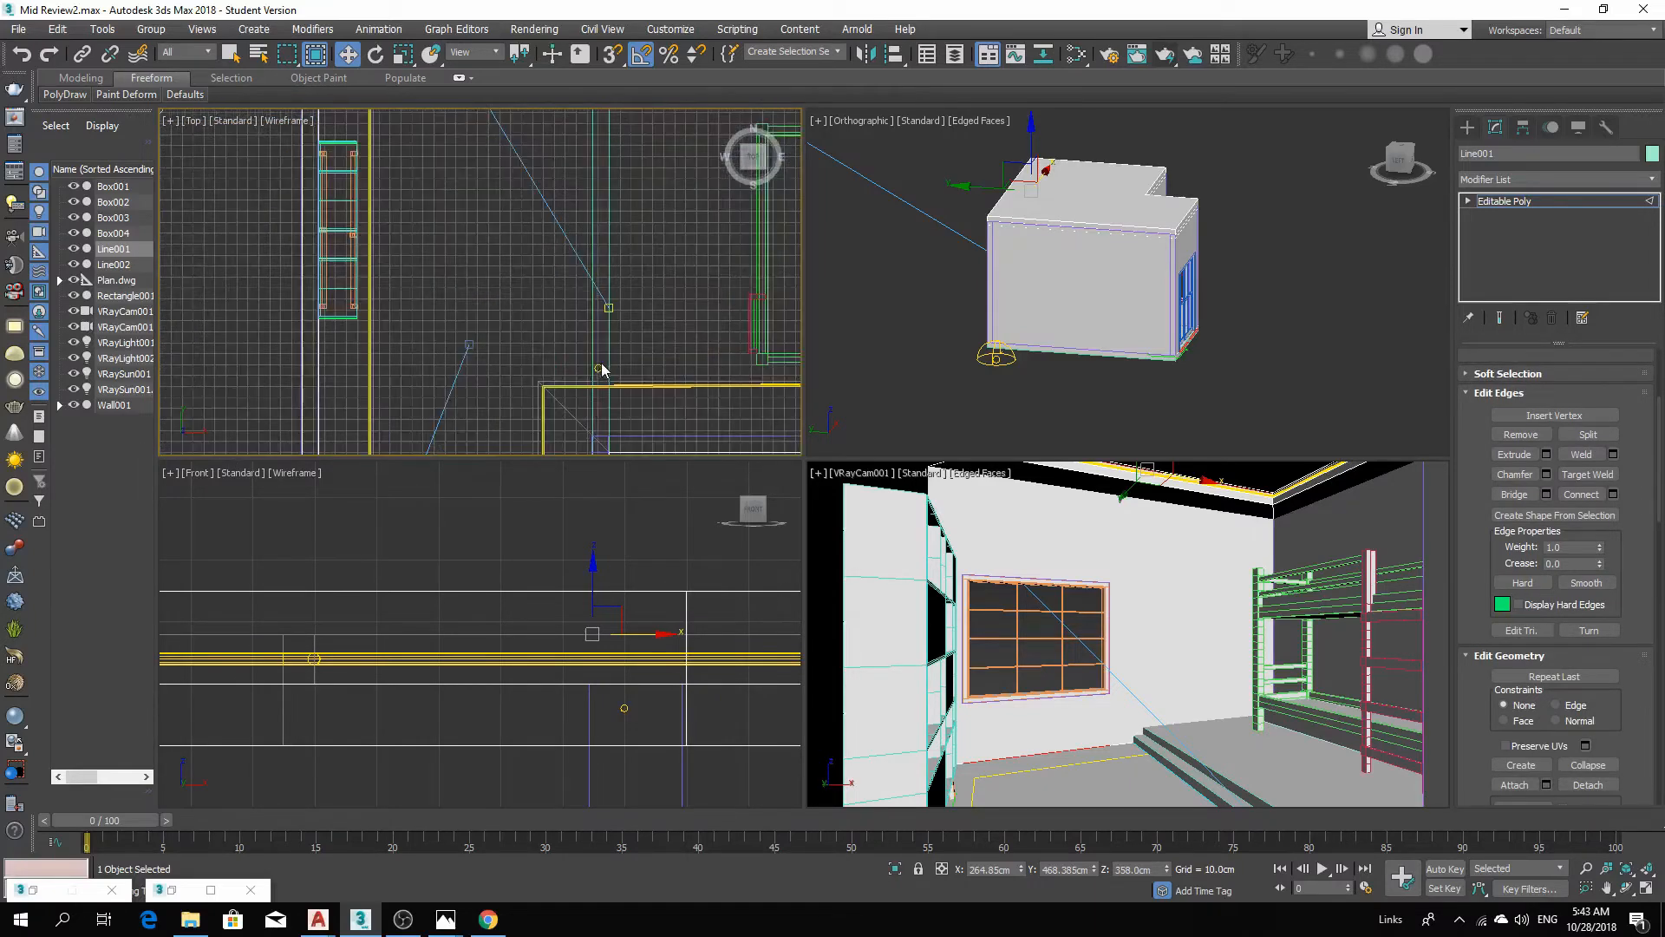
scroll(604, 368, "down", 3)
scroll(607, 347, "up", 5)
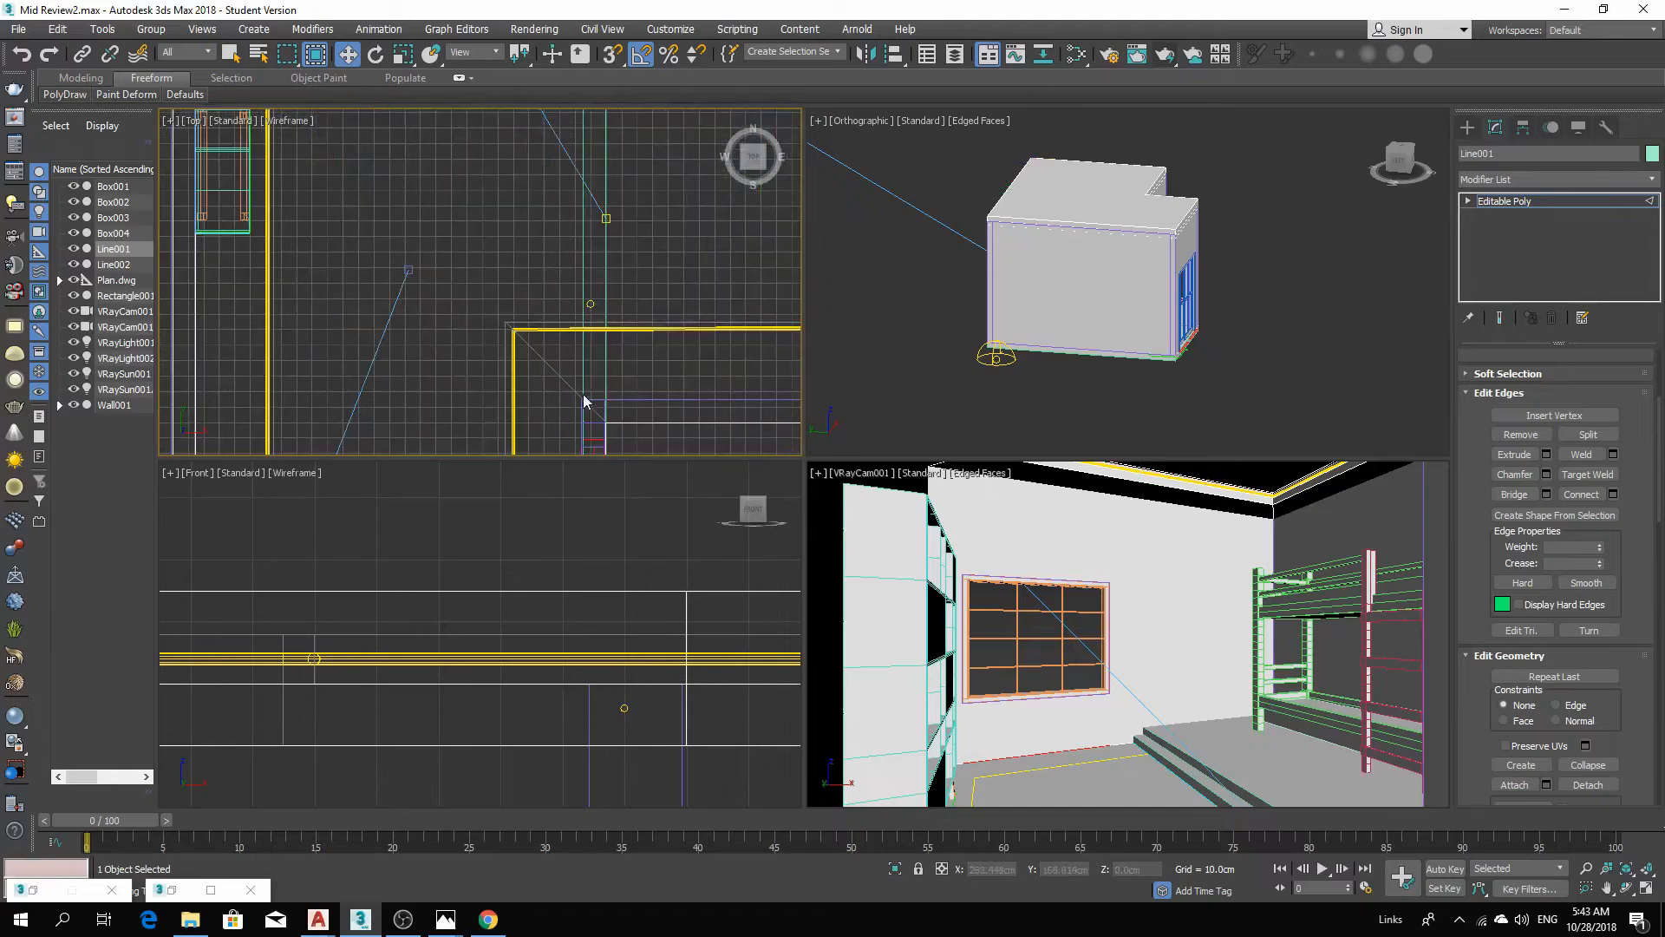
scroll(608, 328, "down", 4)
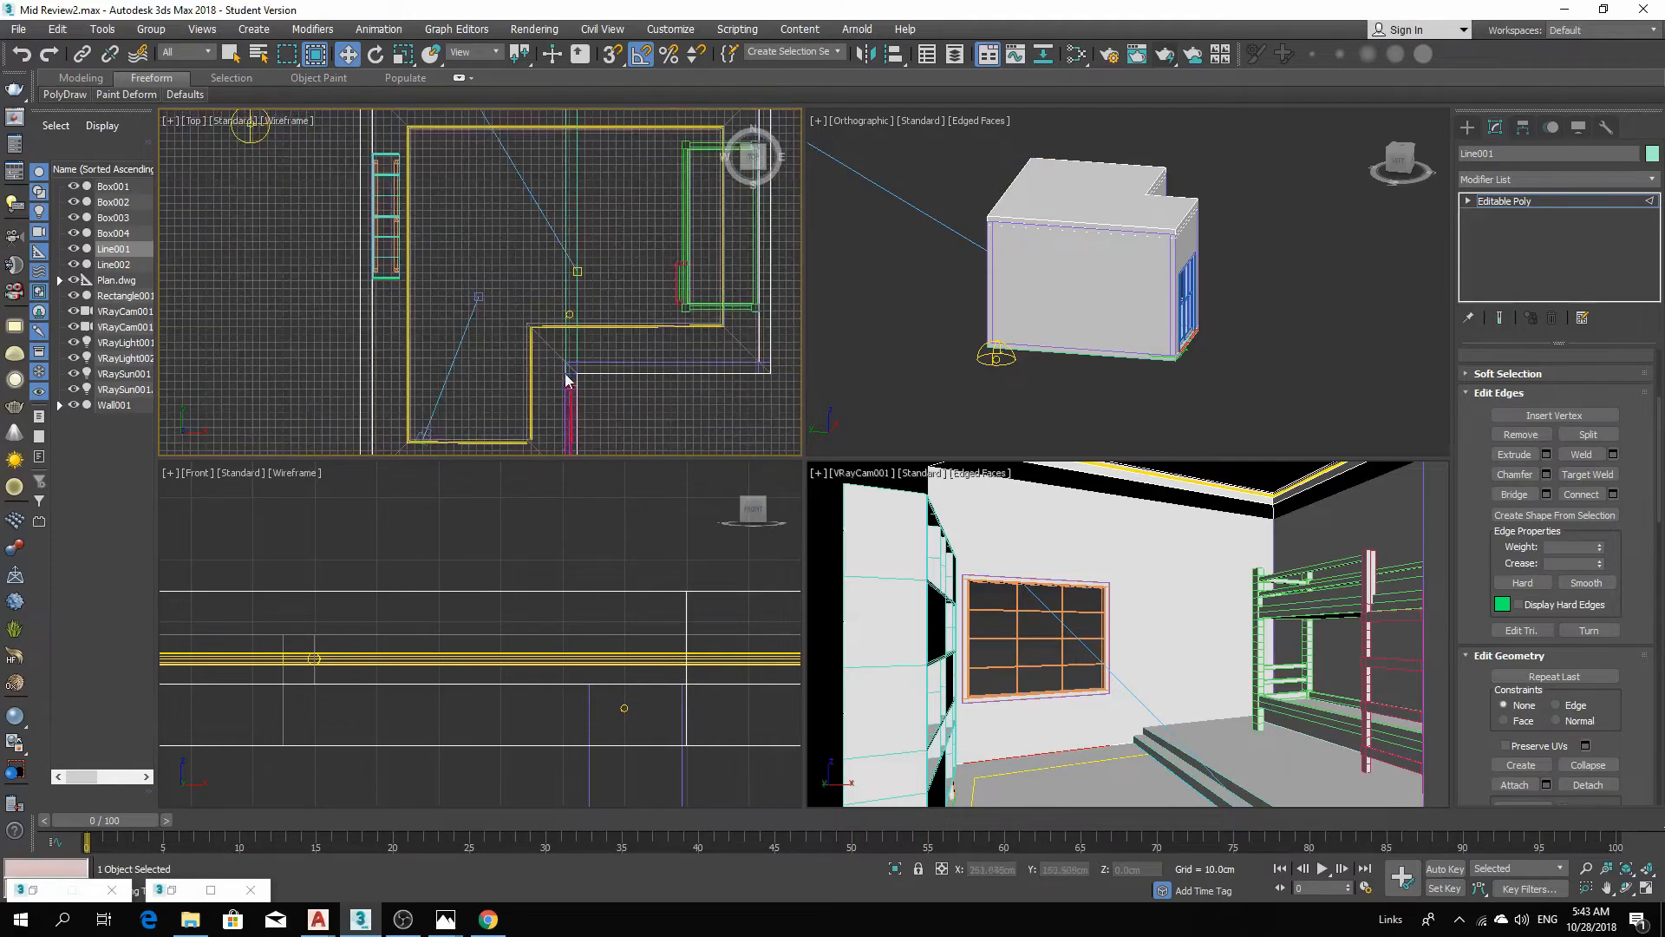
scroll(630, 373, "up", 4)
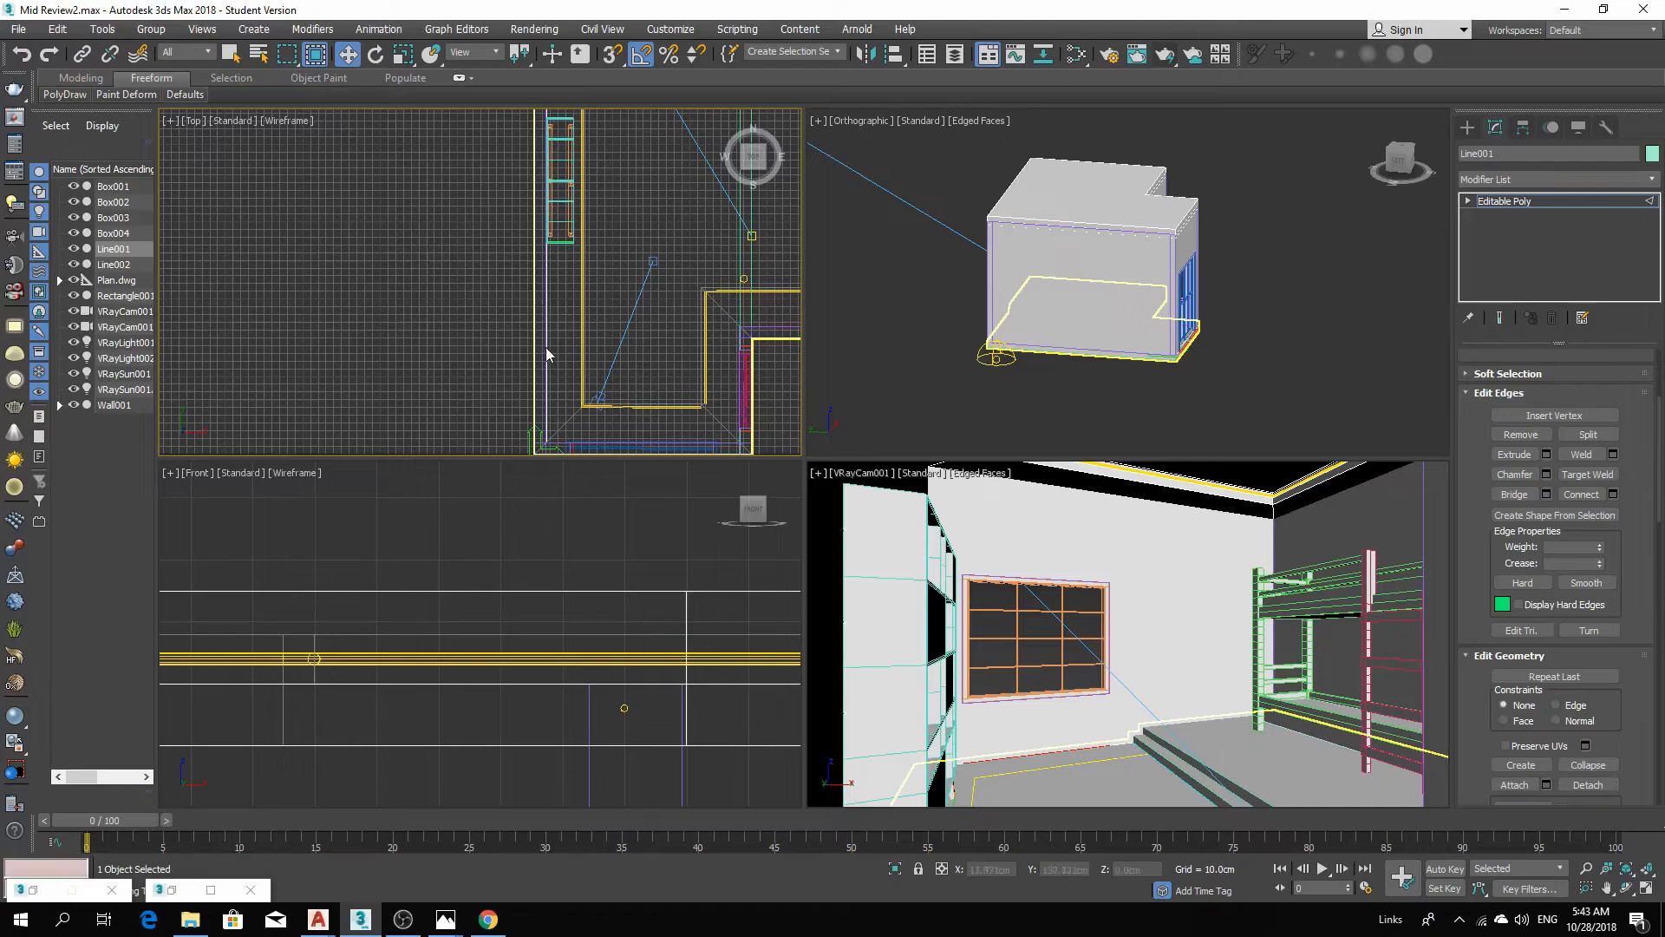
left_click(626, 407)
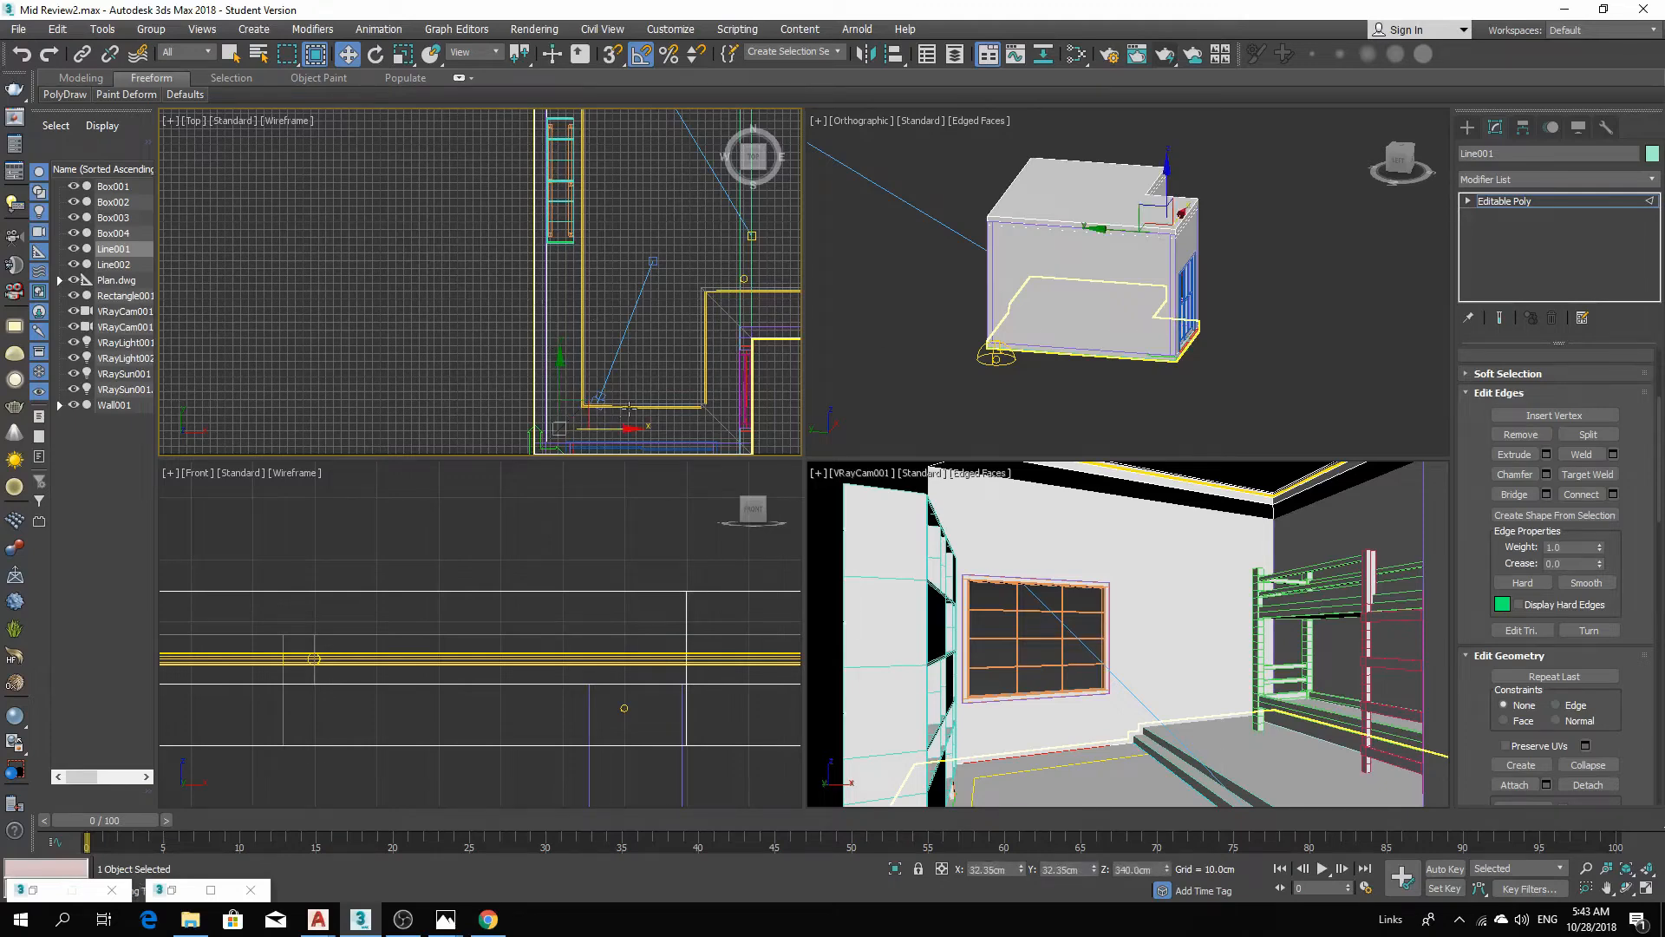
left_click(1520, 209)
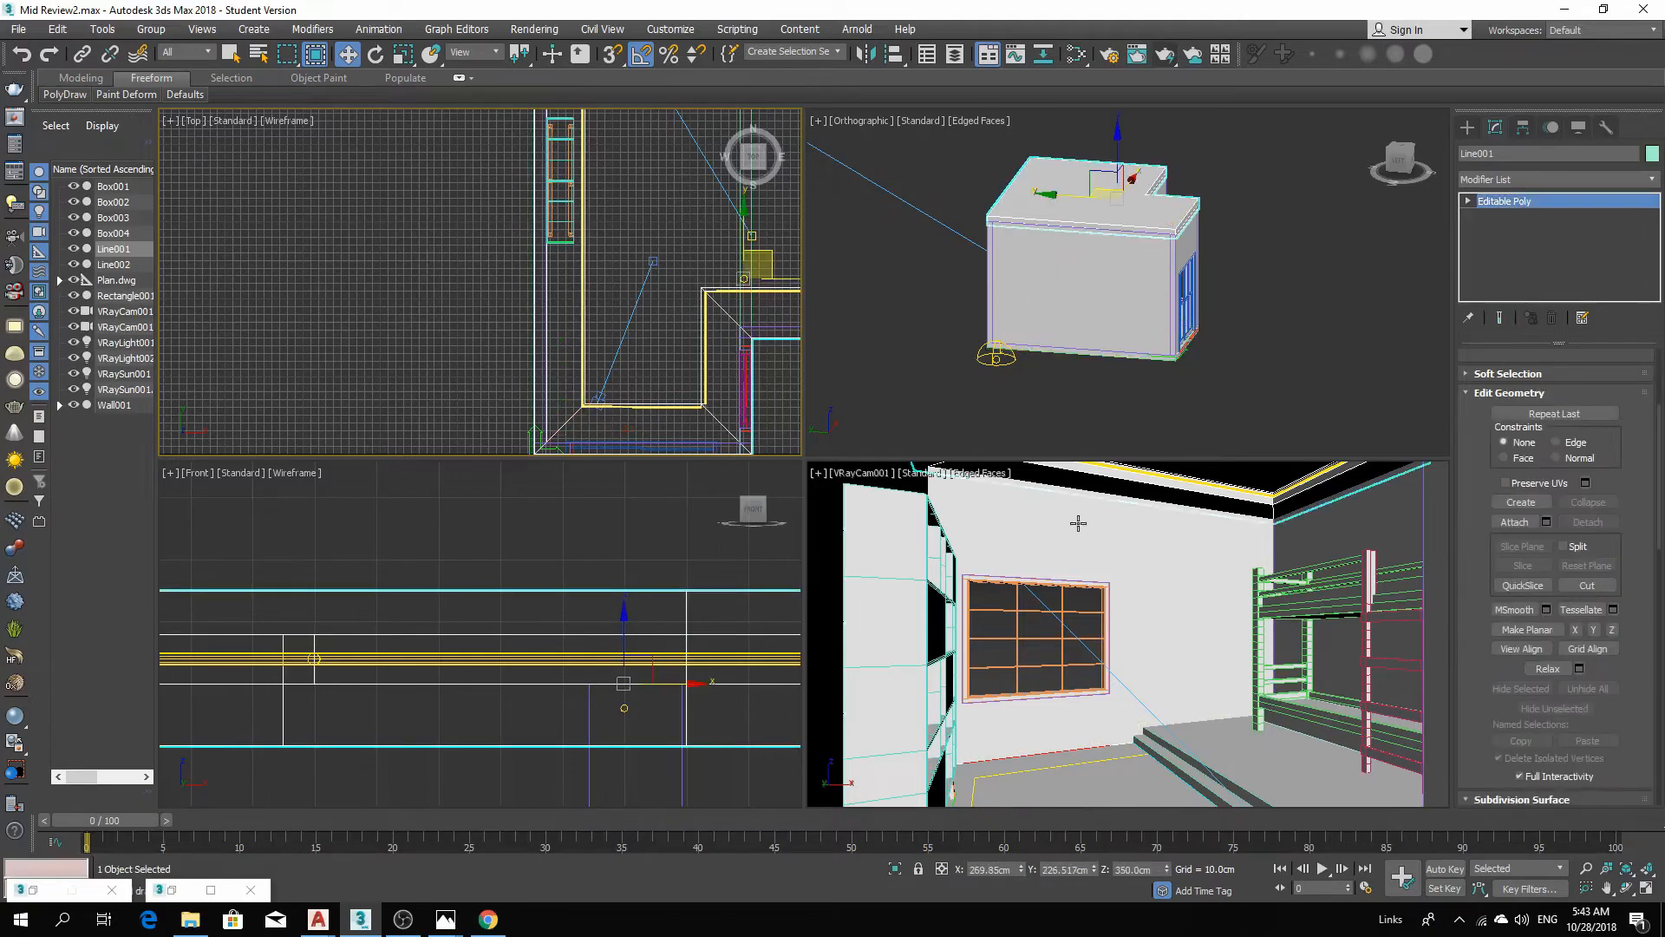
right_click(1117, 479)
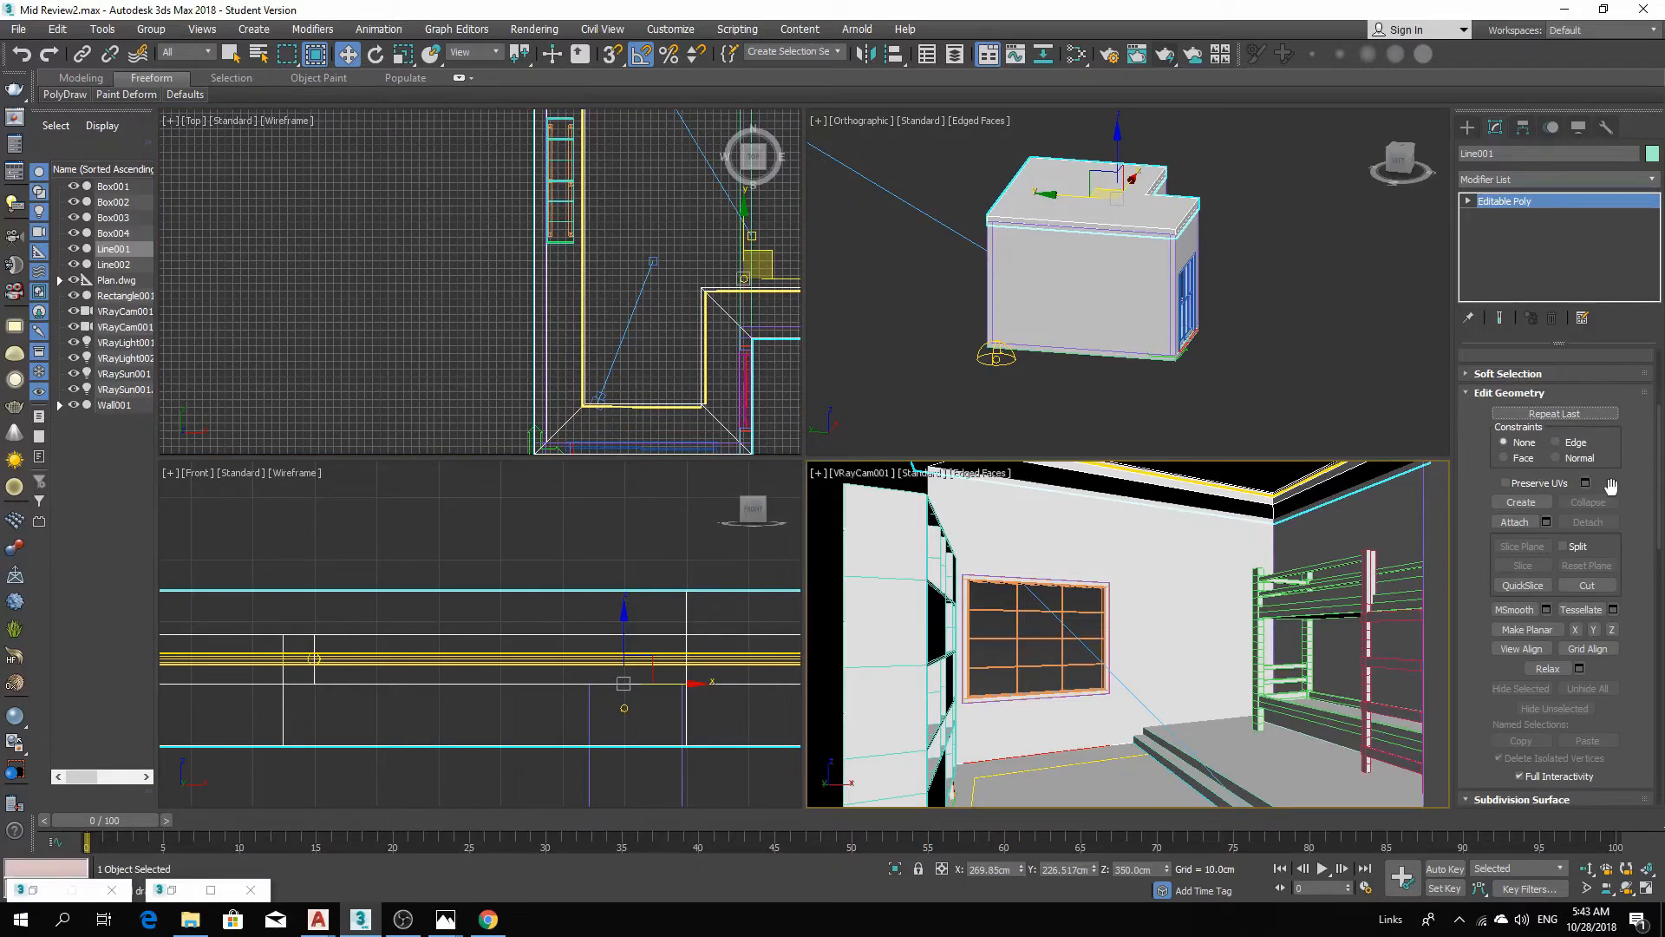
scroll(1610, 485, "up", 5)
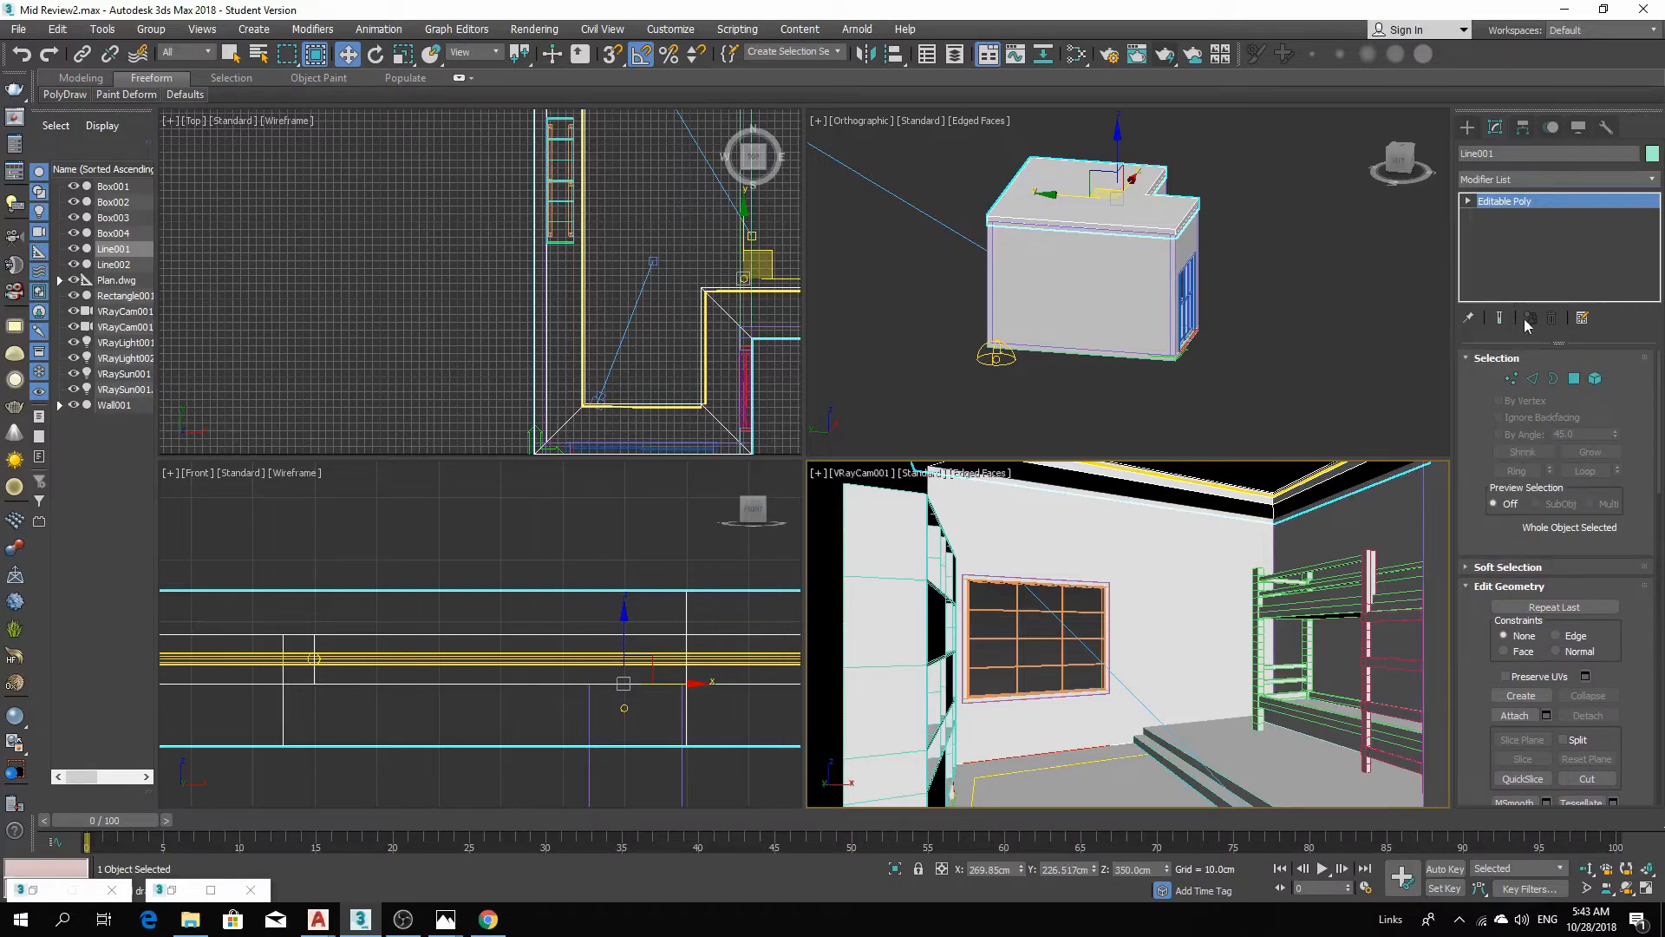
left_click(1533, 378)
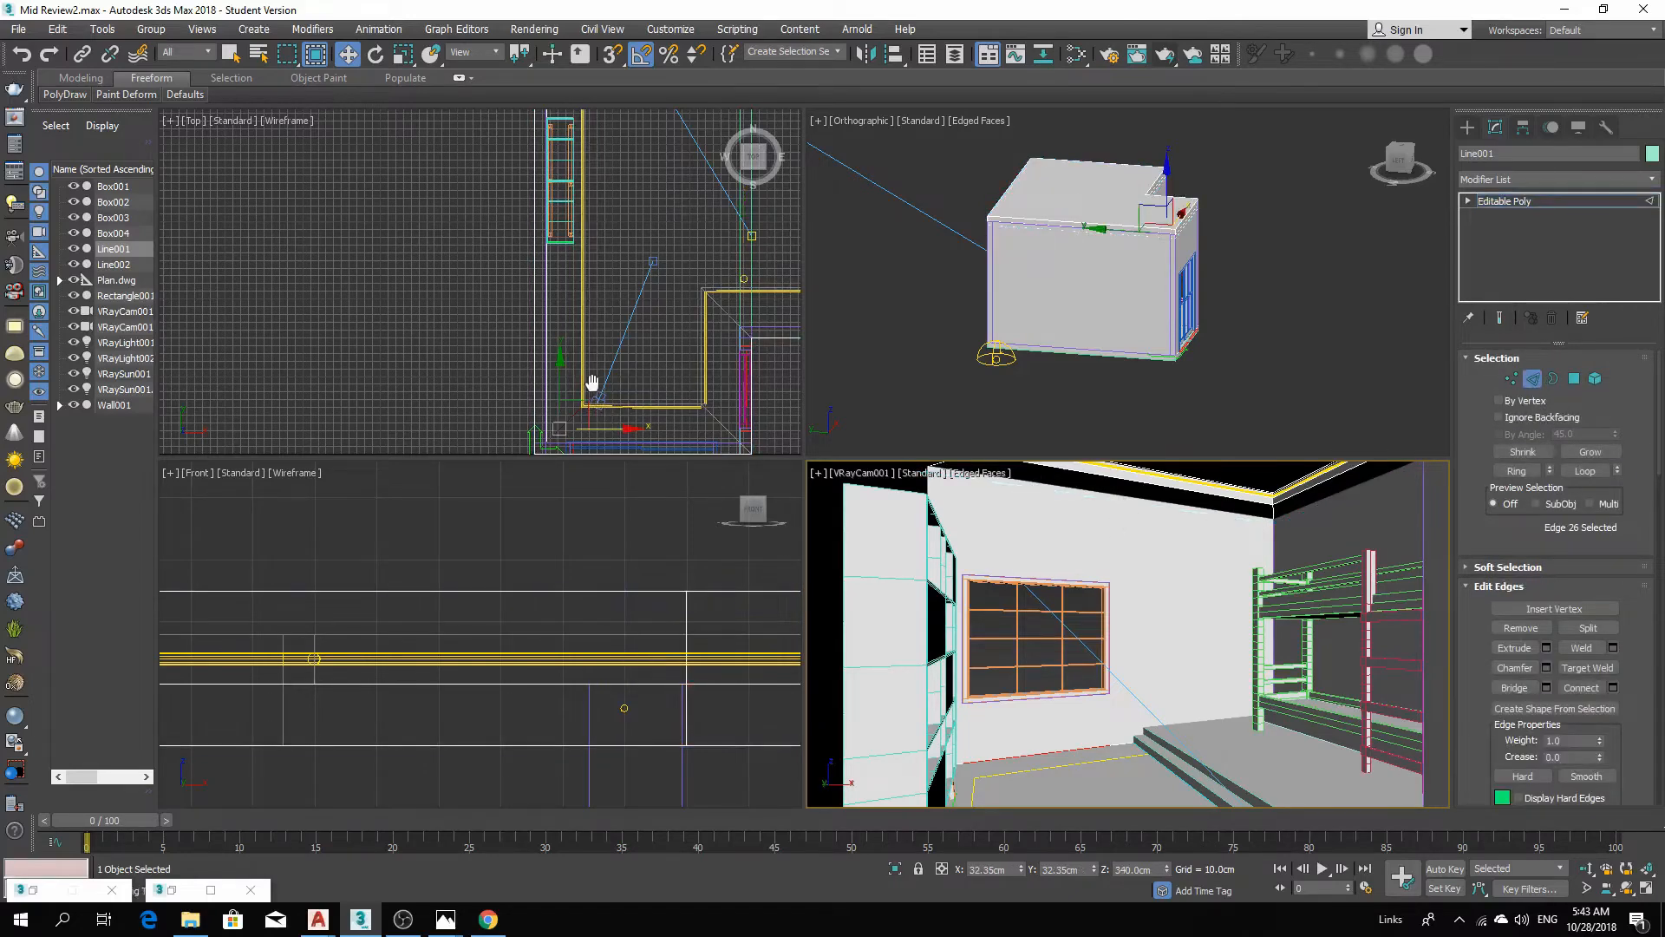
Try to select the cove's inner border edges using Loop and added edges.
scroll(586, 394, "up", 4)
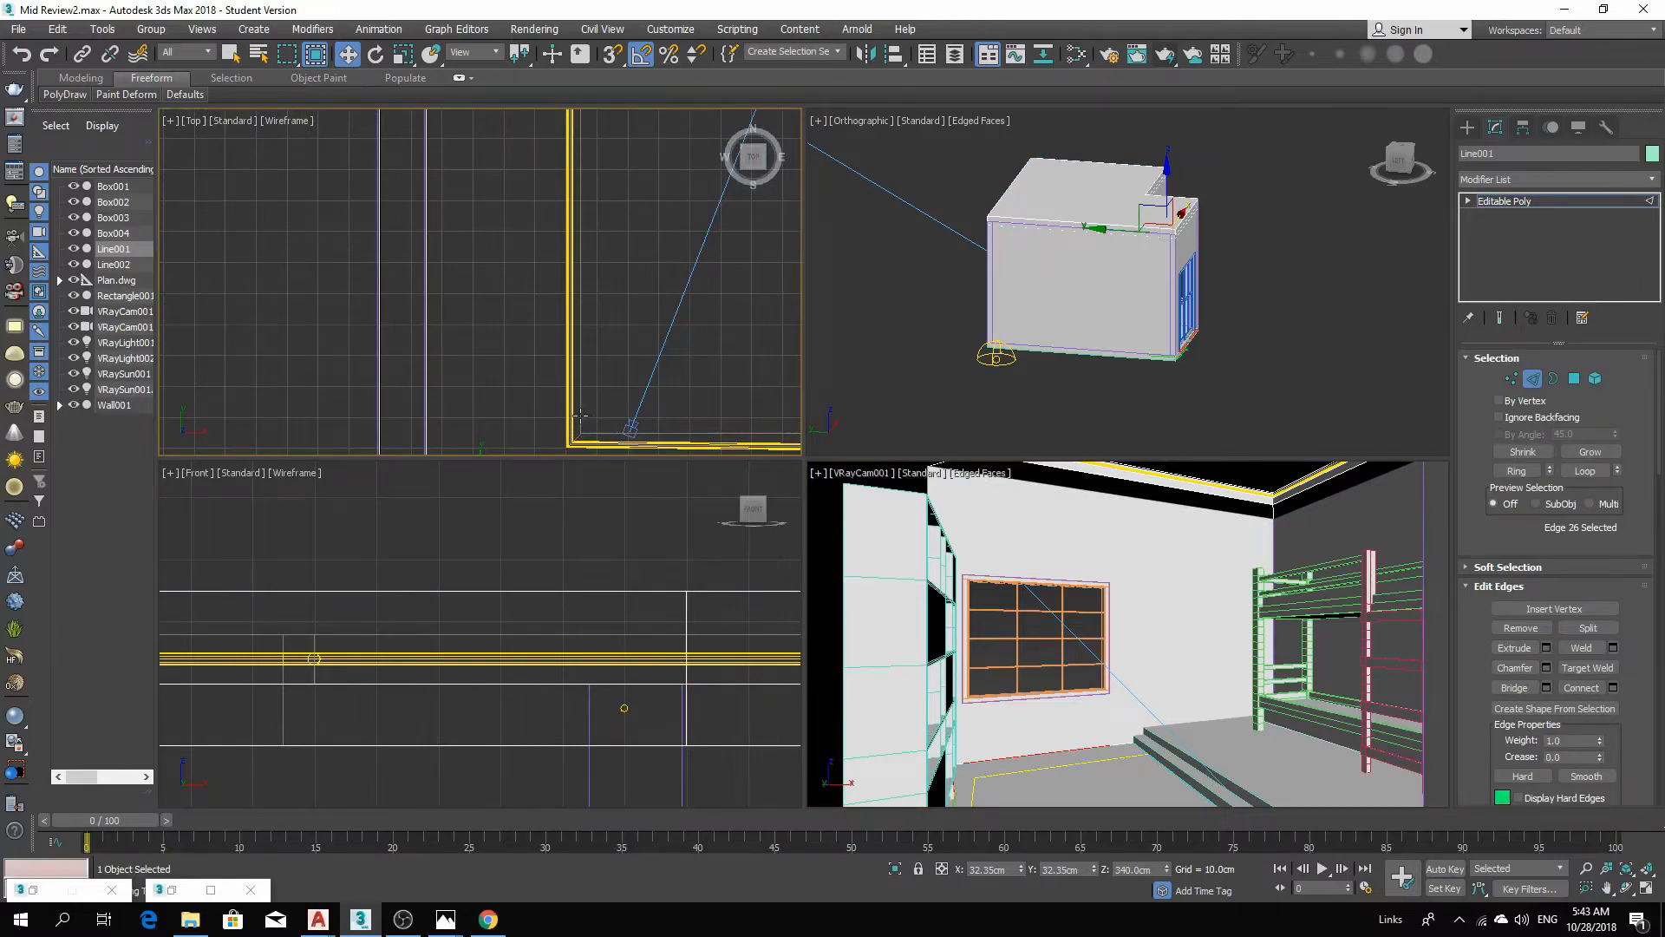
scroll(580, 416, "down", 3)
scroll(549, 381, "down", 3)
middle_click_drag(562, 375, 602, 512)
scroll(521, 273, "up", 5)
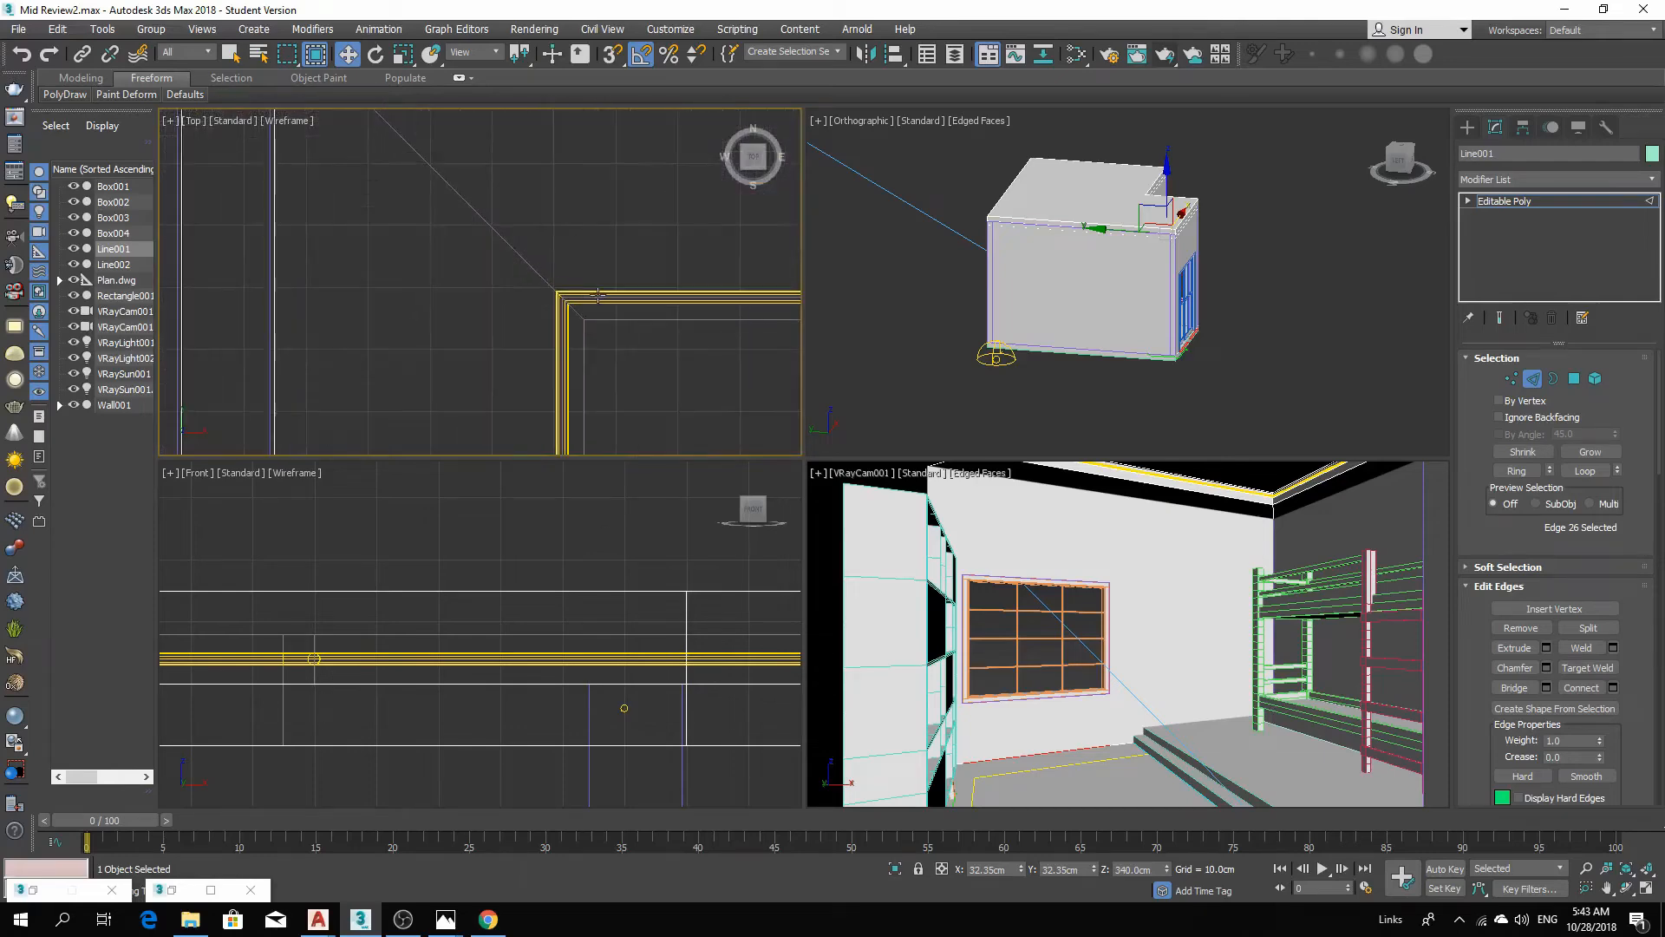
scroll(598, 295, "up", 3)
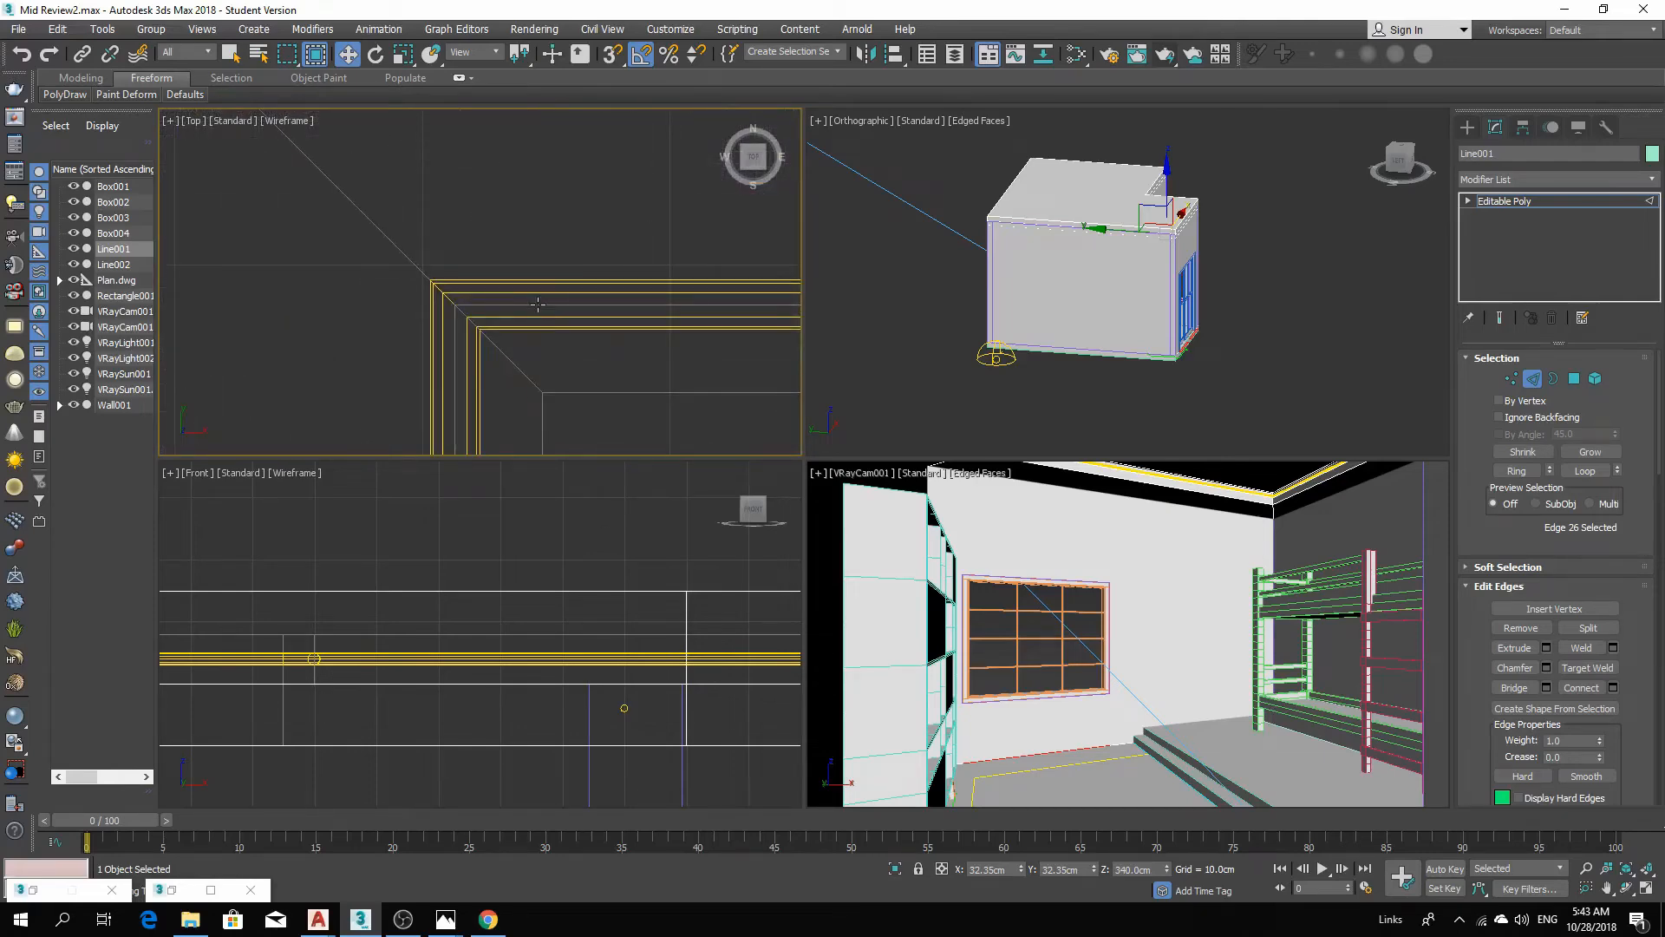
left_click(537, 304)
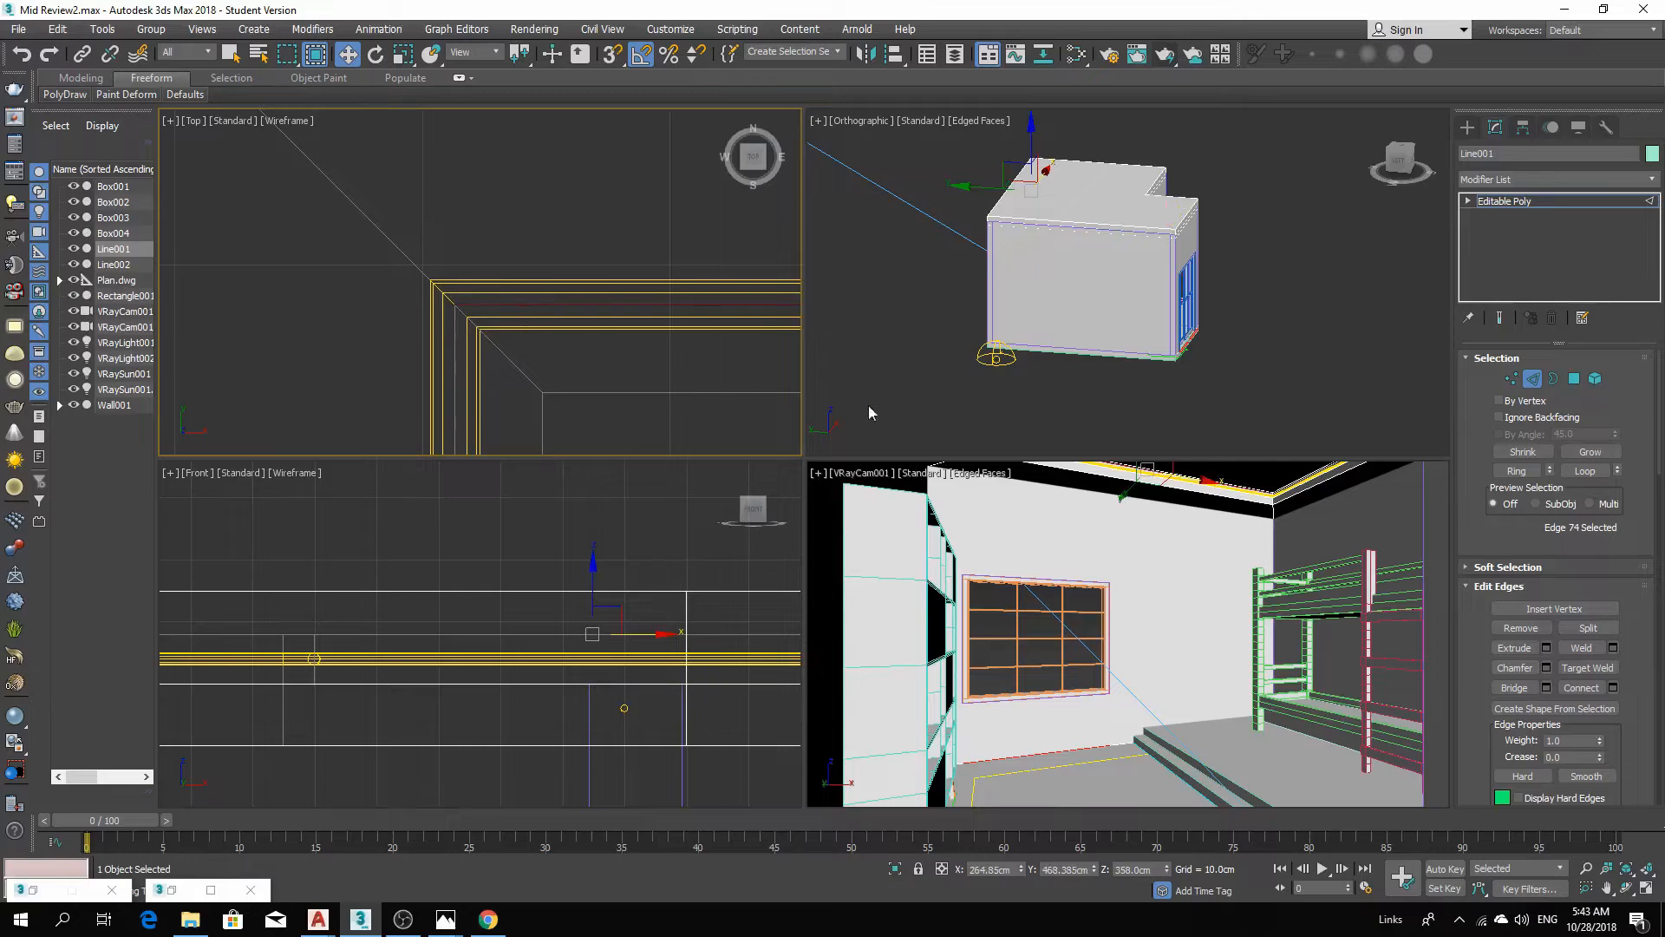
left_click(1585, 470)
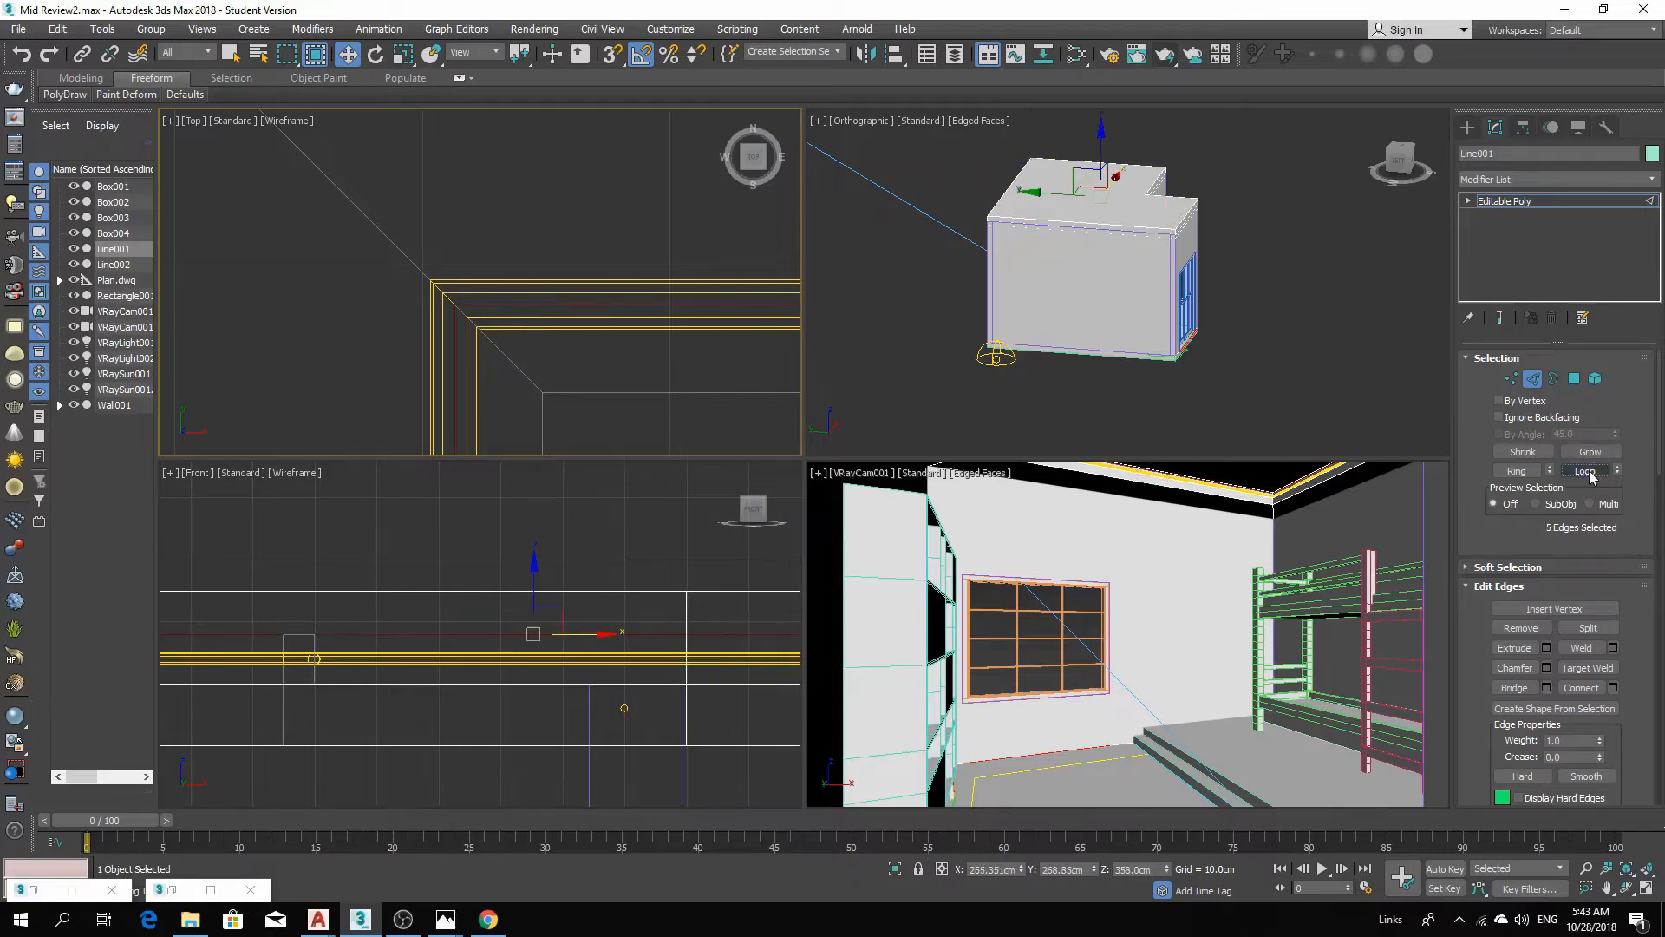
scroll(624, 344, "down", 6)
scroll(699, 294, "up", 6)
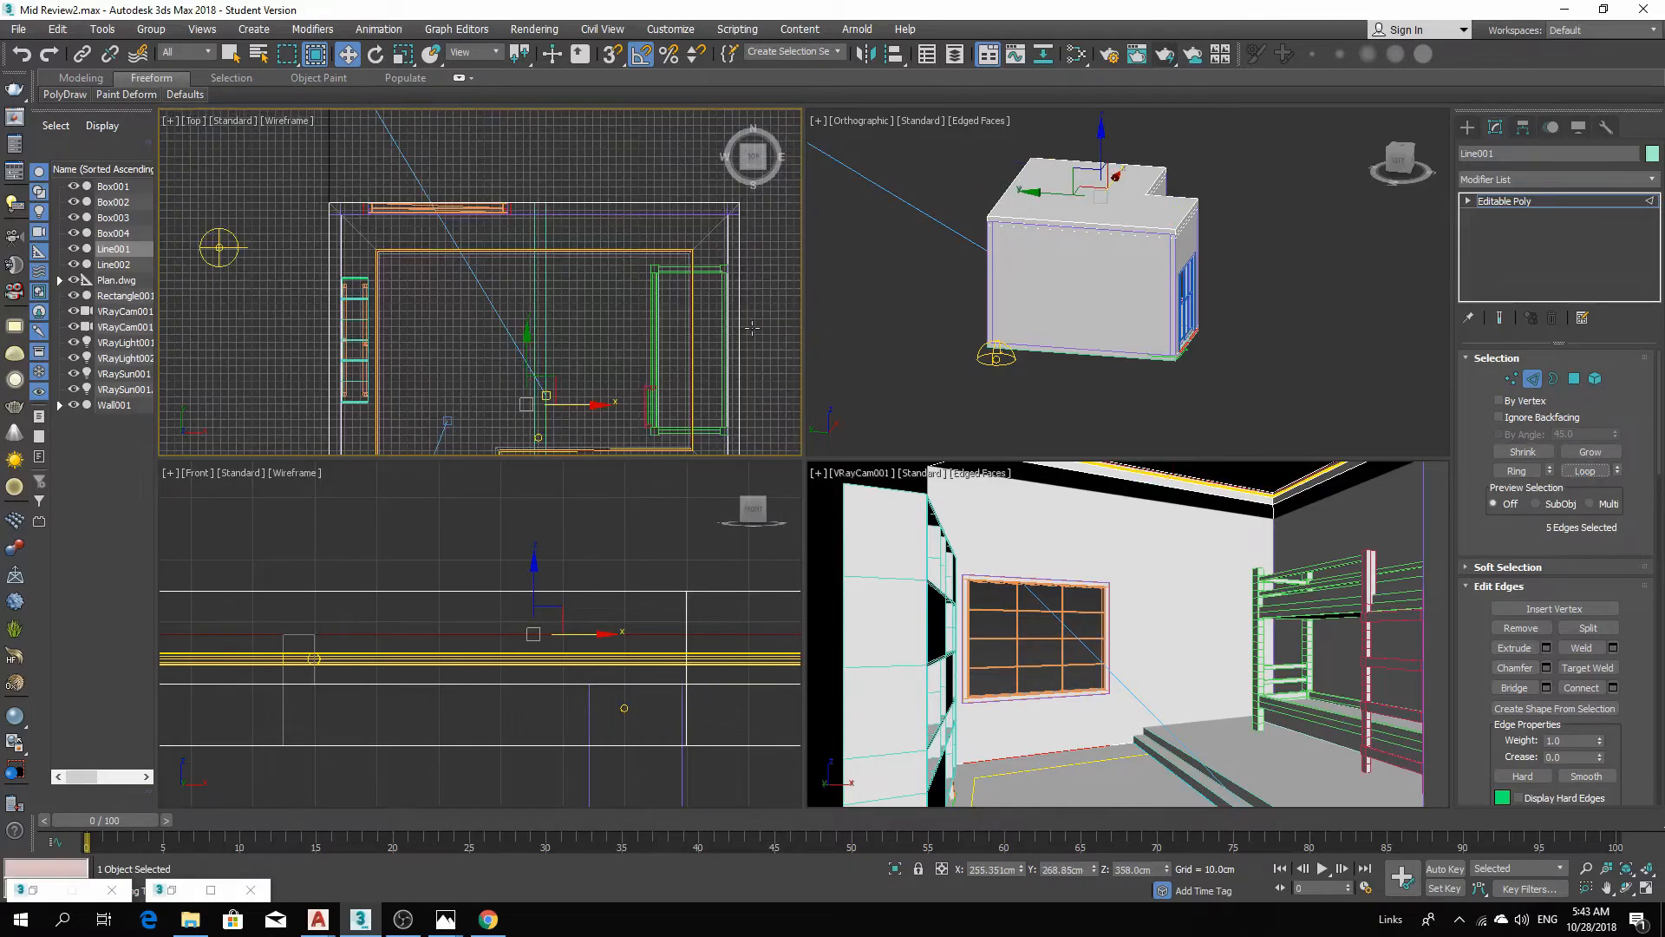
scroll(677, 261, "down", 5)
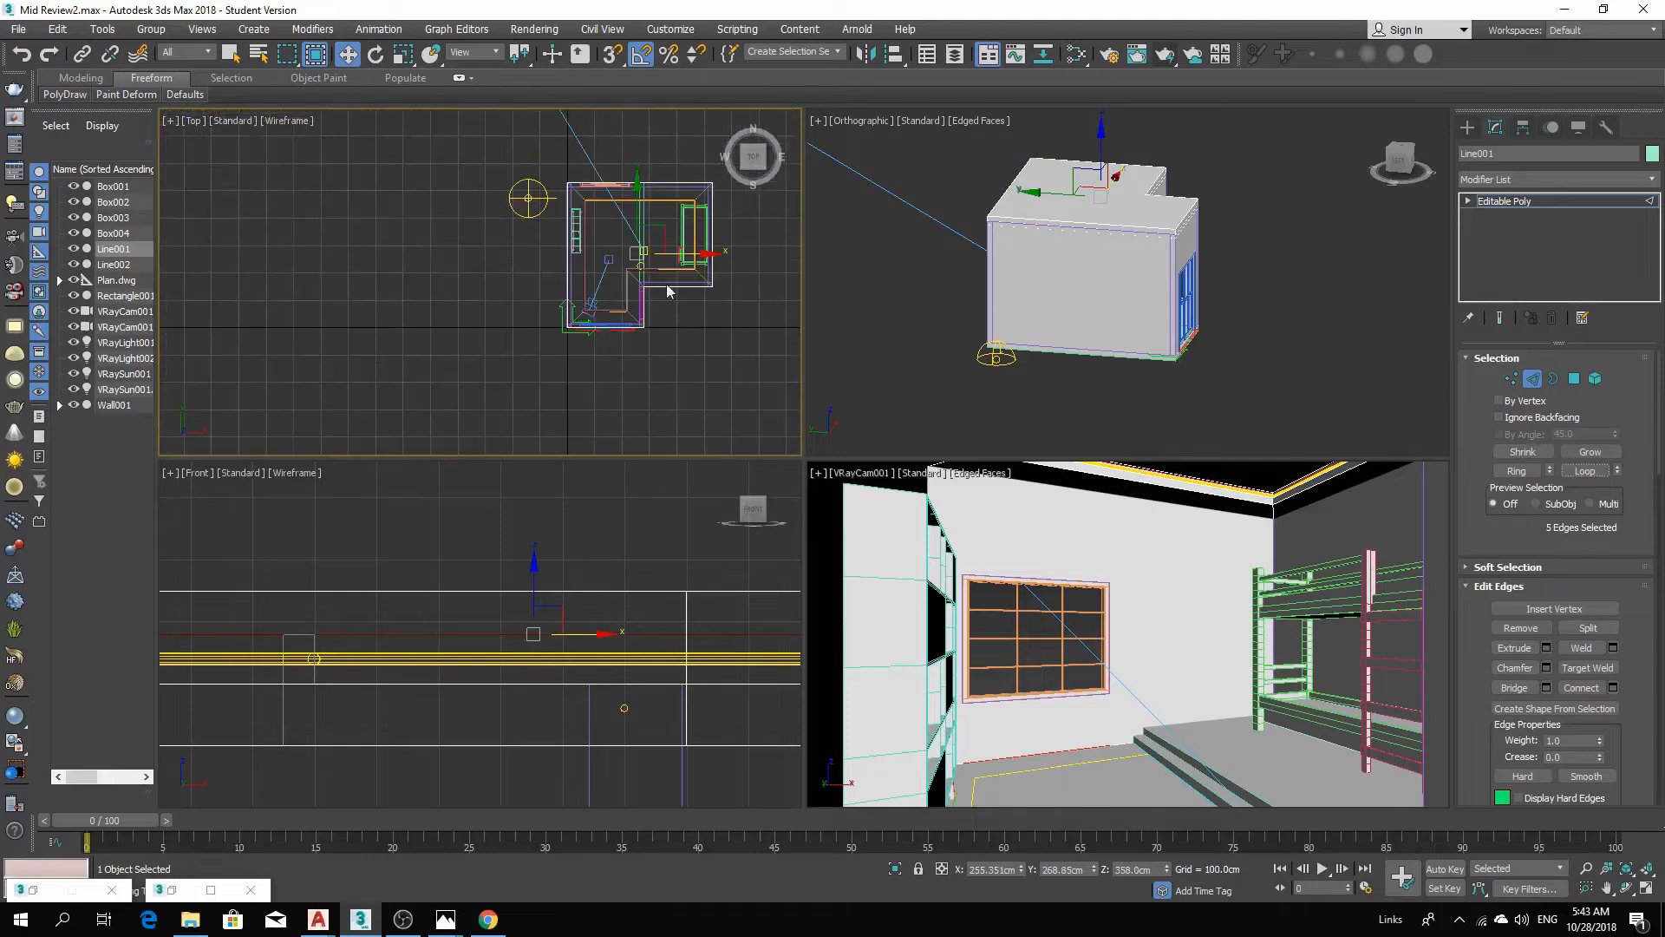
scroll(614, 251, "up", 5)
scroll(523, 281, "up", 6)
scroll(550, 260, "down", 3)
middle_click_drag(536, 355, 595, 195)
scroll(609, 308, "up", 4)
scroll(643, 366, "up", 3)
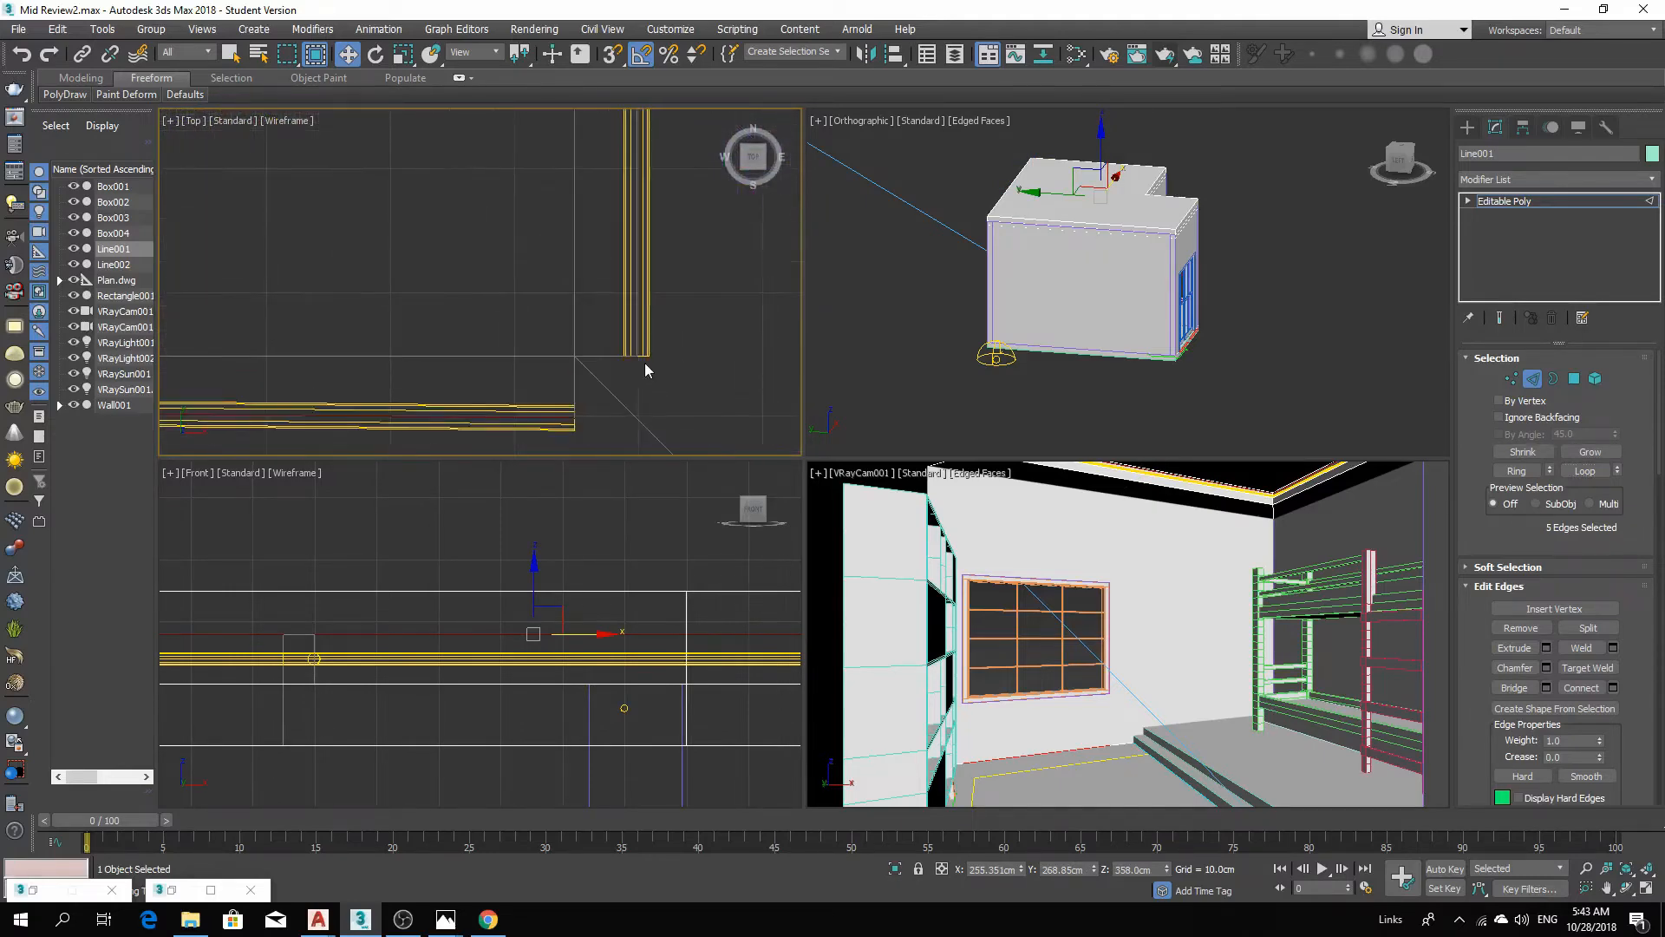
left_click(636, 342, "ctrl")
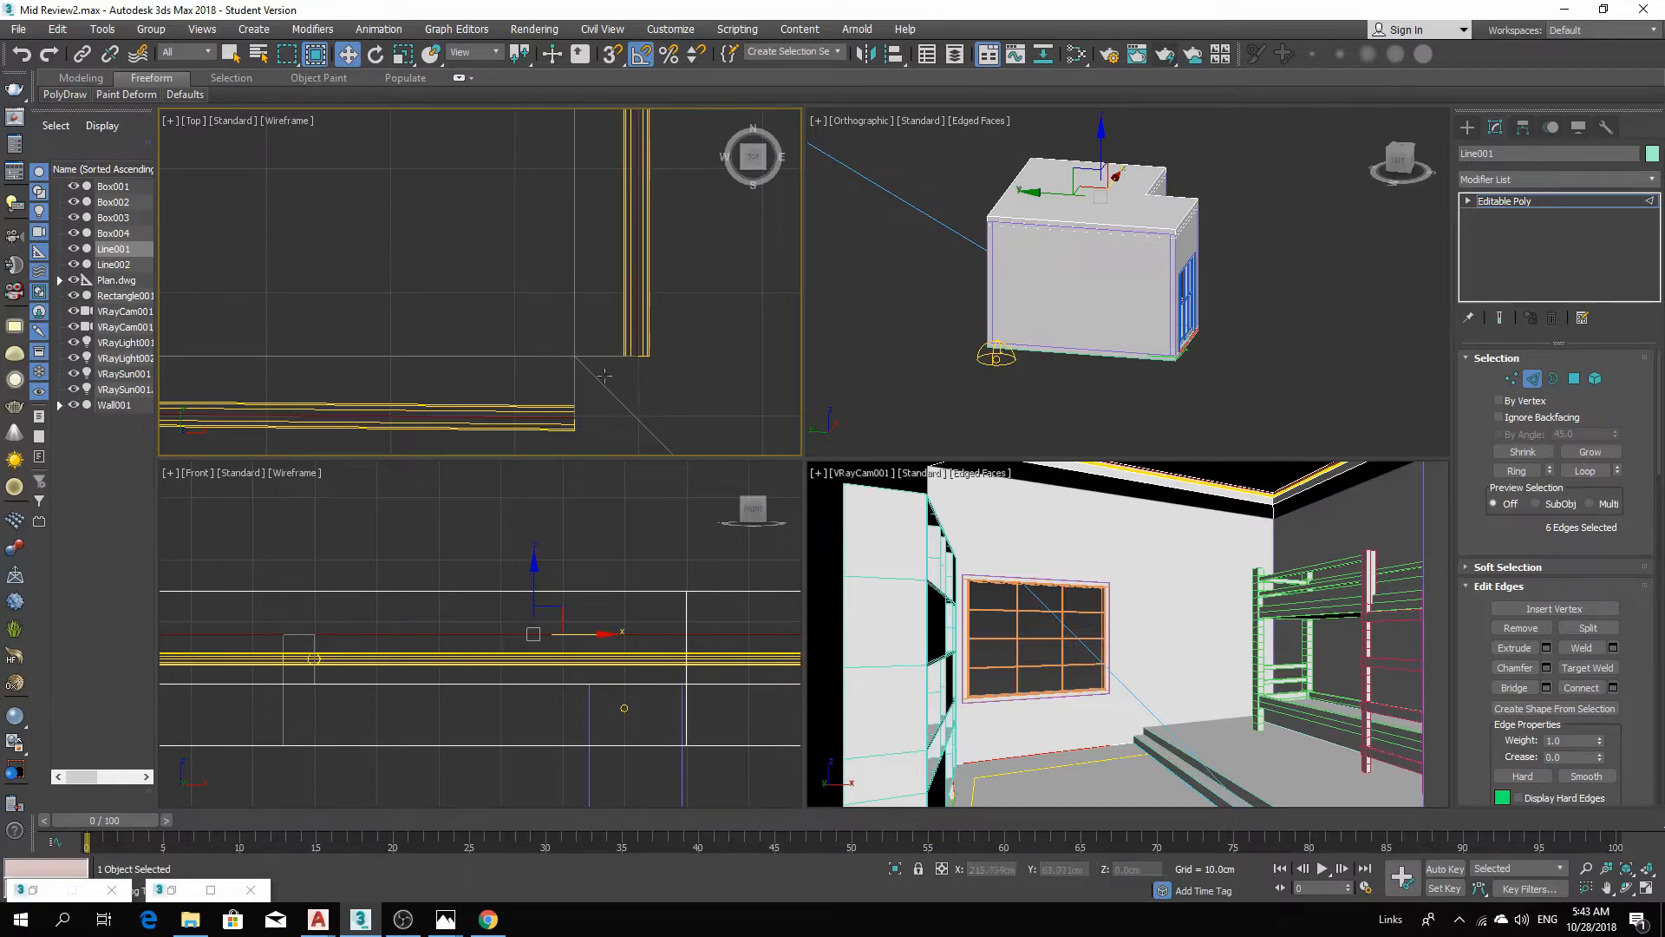
scroll(624, 355, "down", 8)
scroll(645, 355, "up", 4)
mouse_move(647, 360)
middle_mouse_down()
mouse_move(646, 400)
mouse_move(649, 340)
middle_mouse_up()
left_click(649, 340)
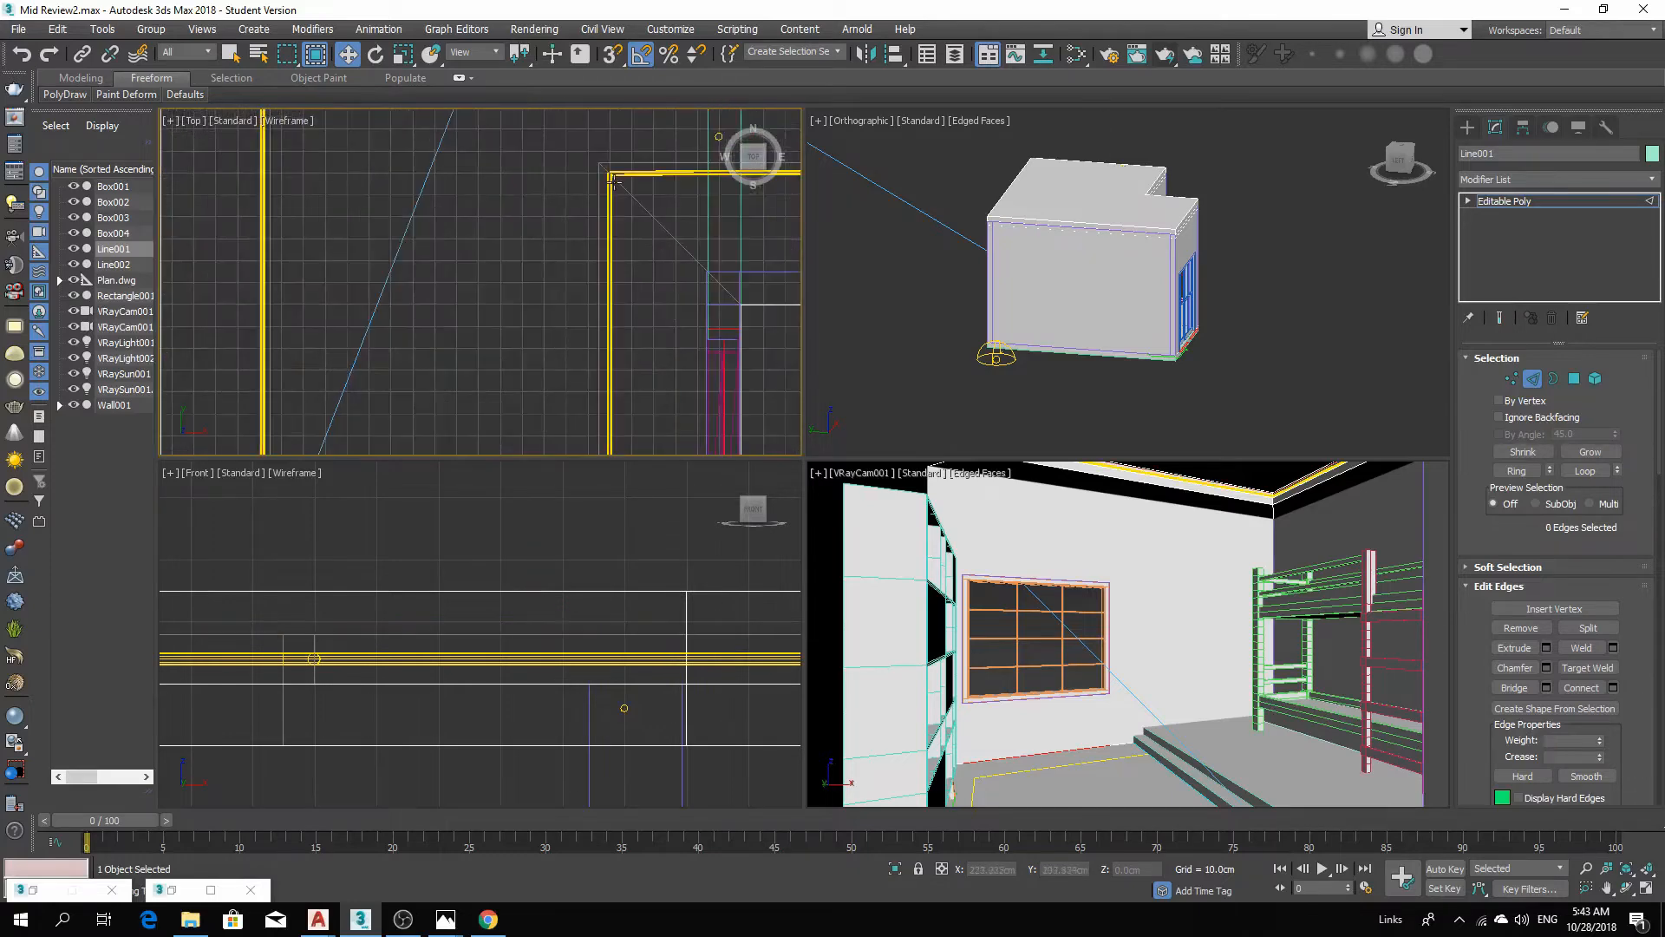
Select an edge of the cove's inner border and extend it with Loop, adding the corner edges.
left_click(595, 177)
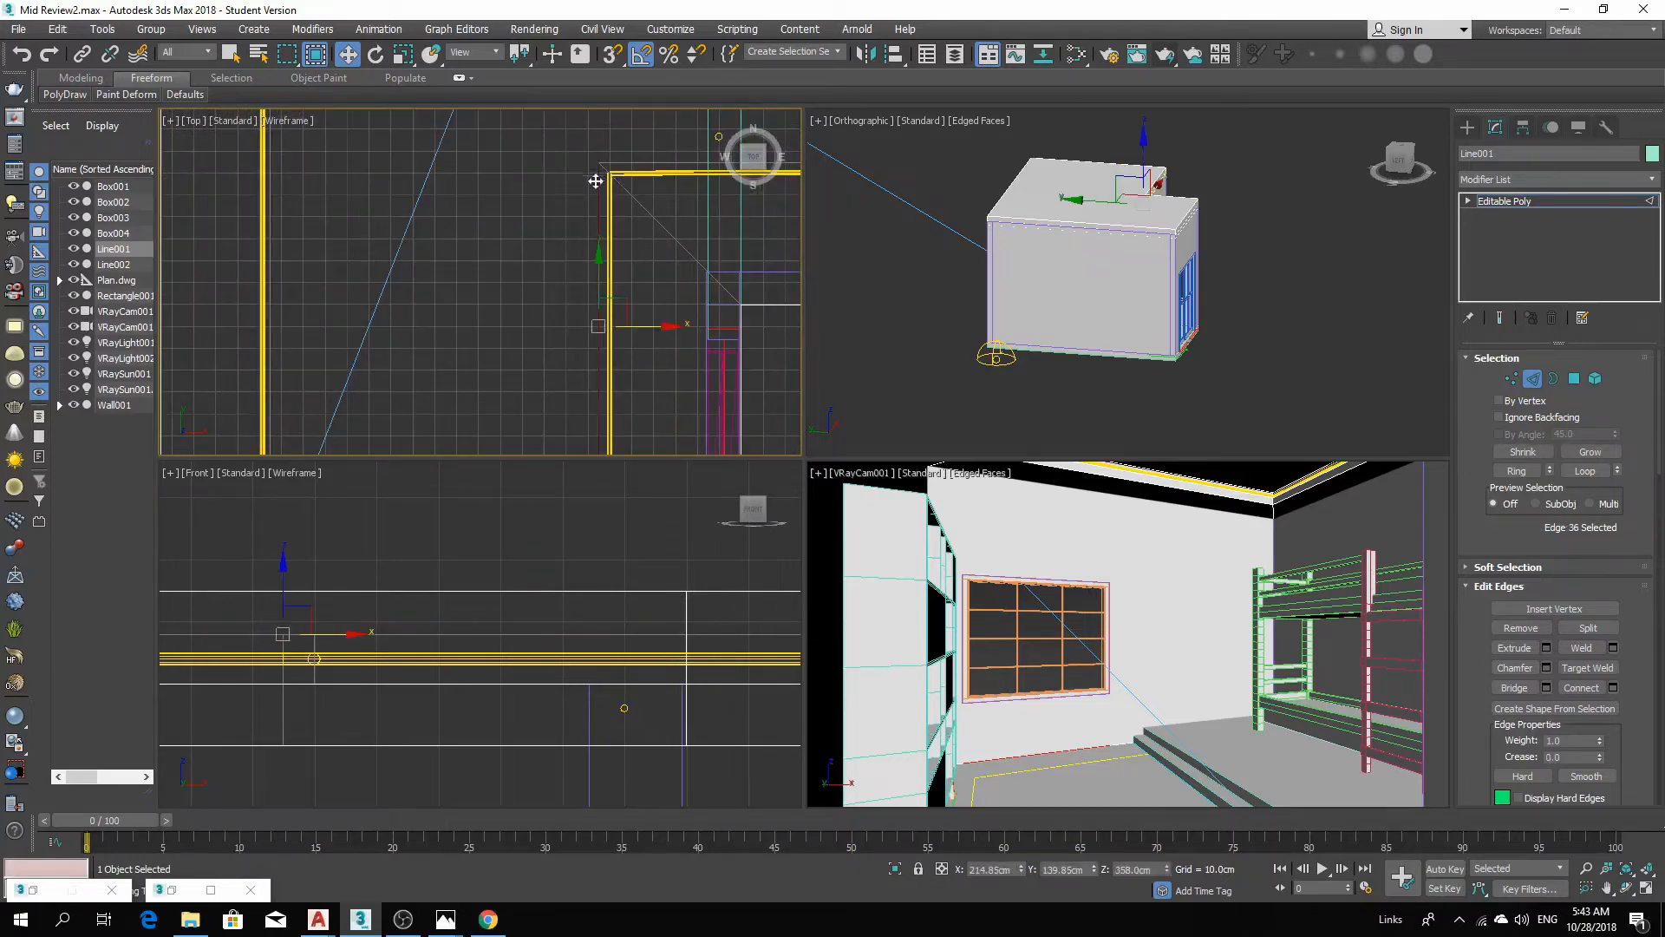
left_click(1584, 470)
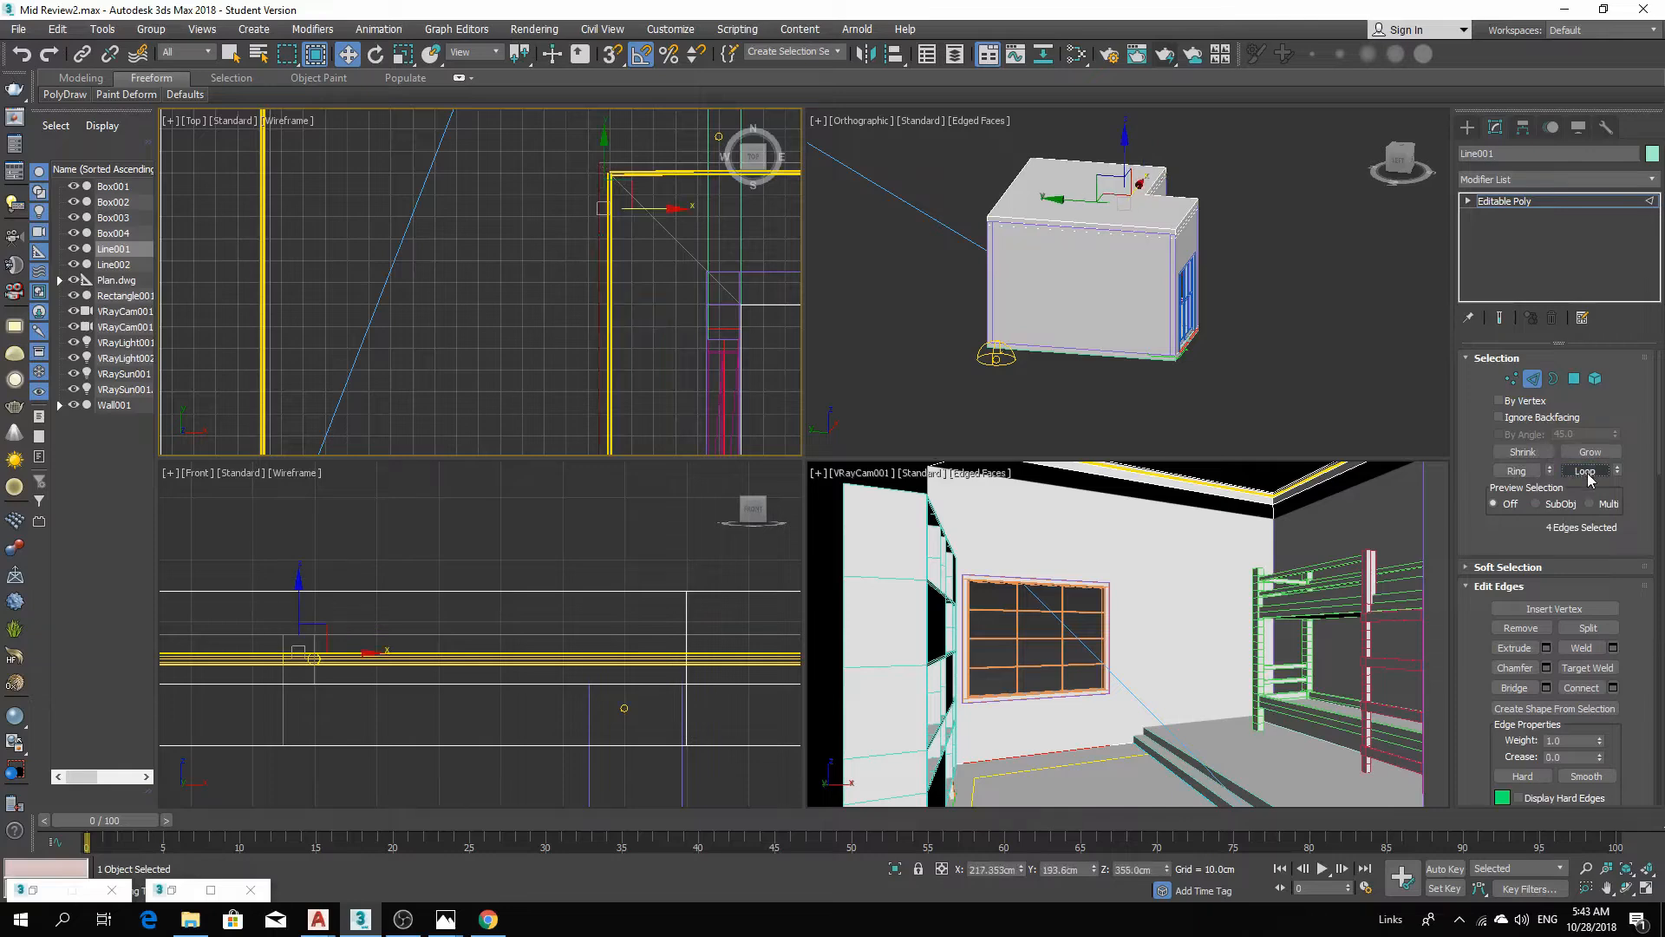
middle_click_drag(631, 231, 617, 377)
left_click(617, 391, "ctrl")
middle_click_drag(459, 403, 536, 437)
left_click(273, 318, "ctrl")
scroll(273, 319, "down", 5)
middle_click_drag(455, 231, 470, 462)
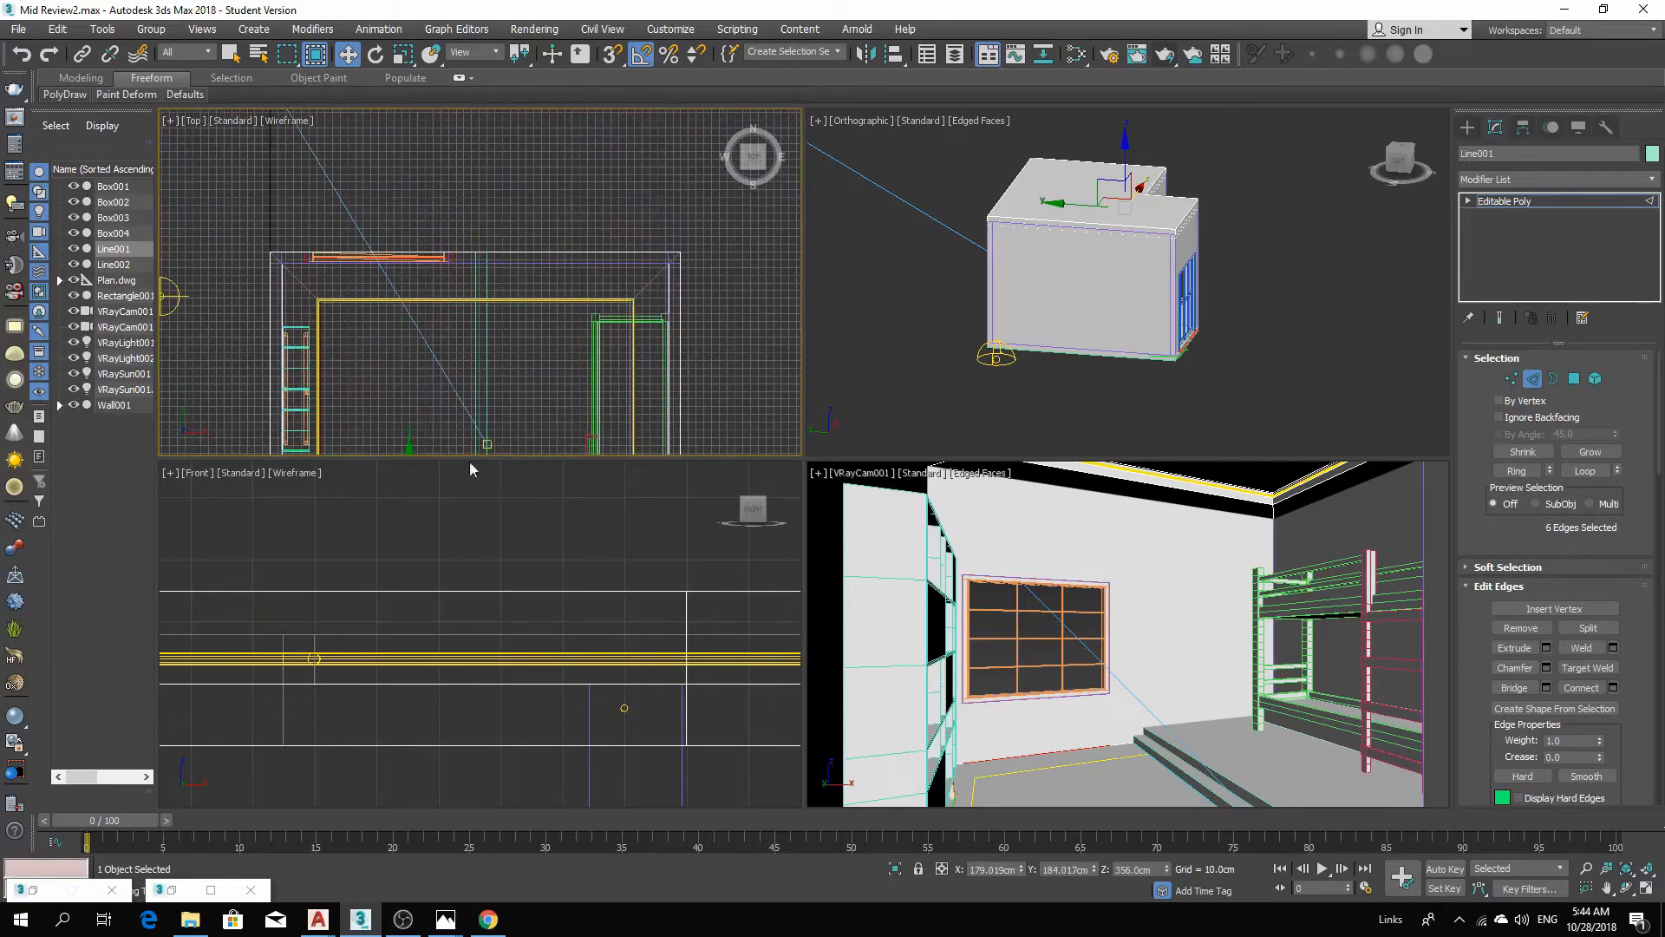
Add more inner border edges of the cove to the selection in the top view.
scroll(362, 309, "up", 5)
left_click(356, 284, "ctrl")
scroll(356, 280, "down", 5)
scroll(731, 319, "up", 5)
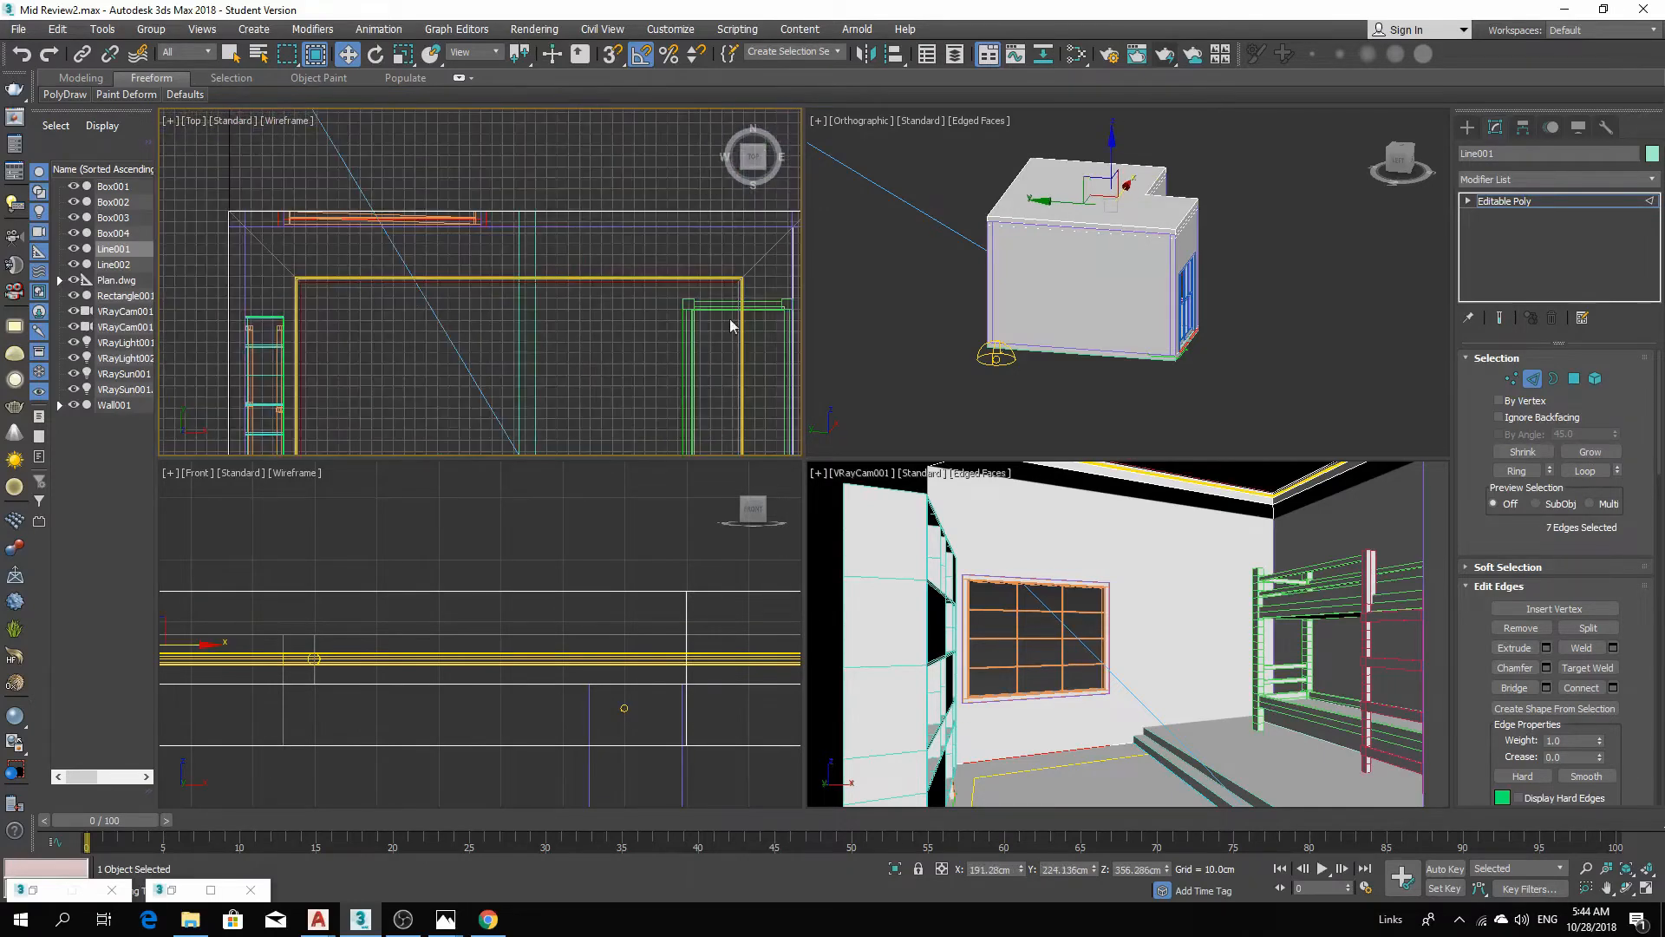
left_click(693, 259, "ctrl")
scroll(693, 259, "down", 5)
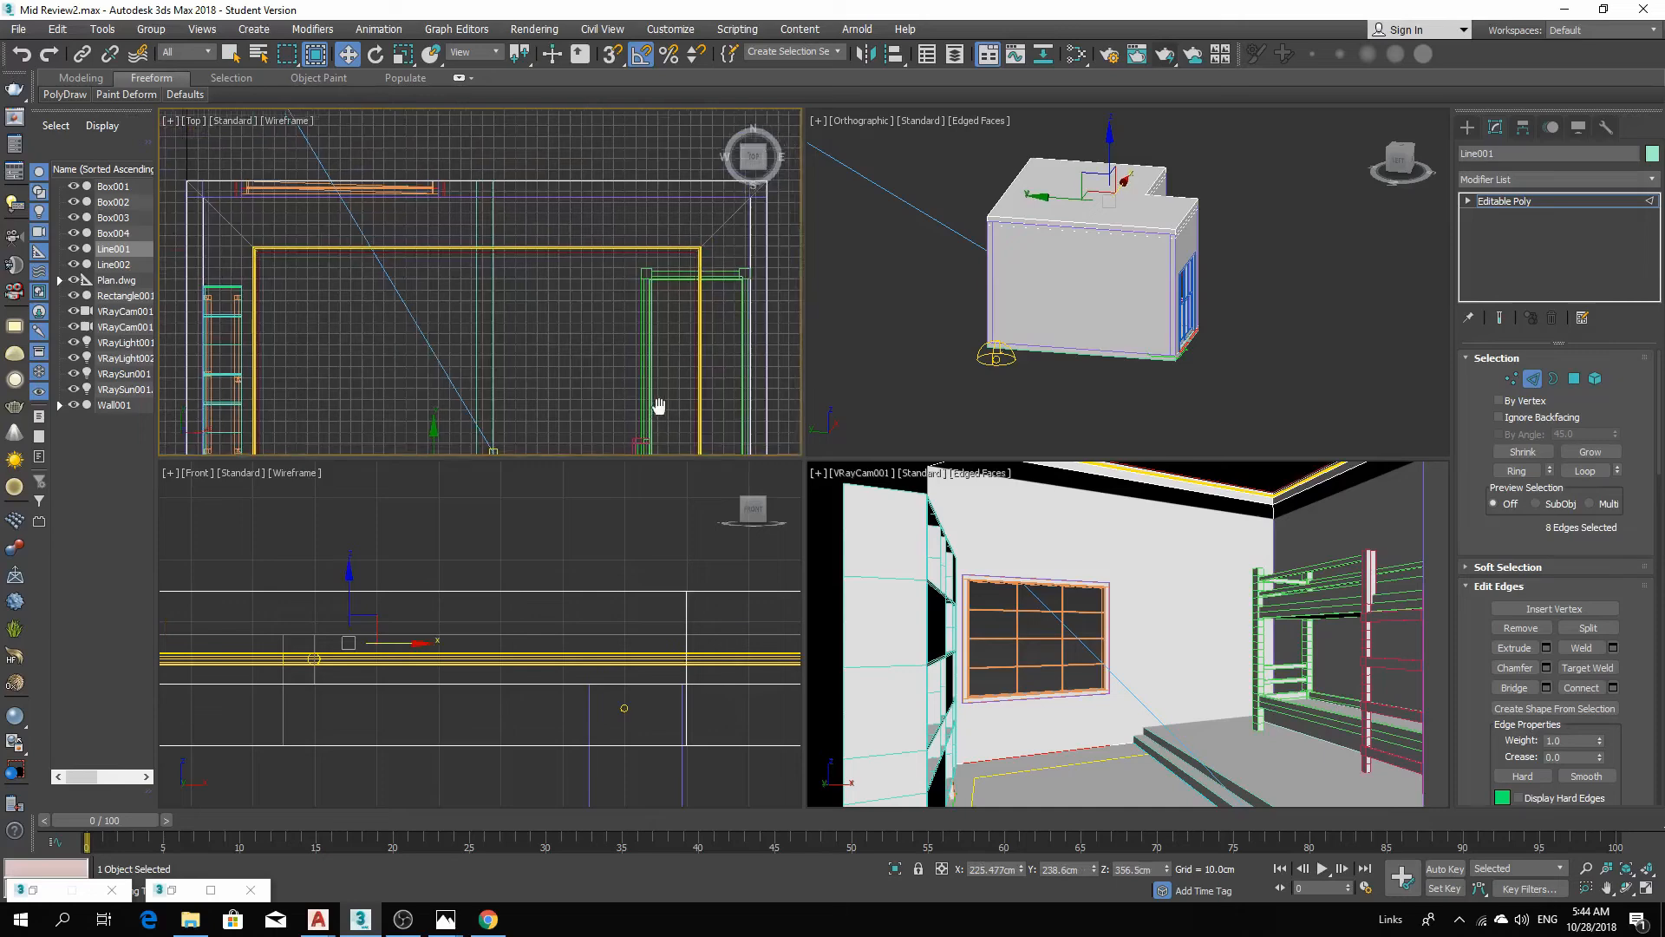
scroll(665, 314, "up", 5)
left_click(659, 361, "ctrl")
scroll(661, 354, "down", 5)
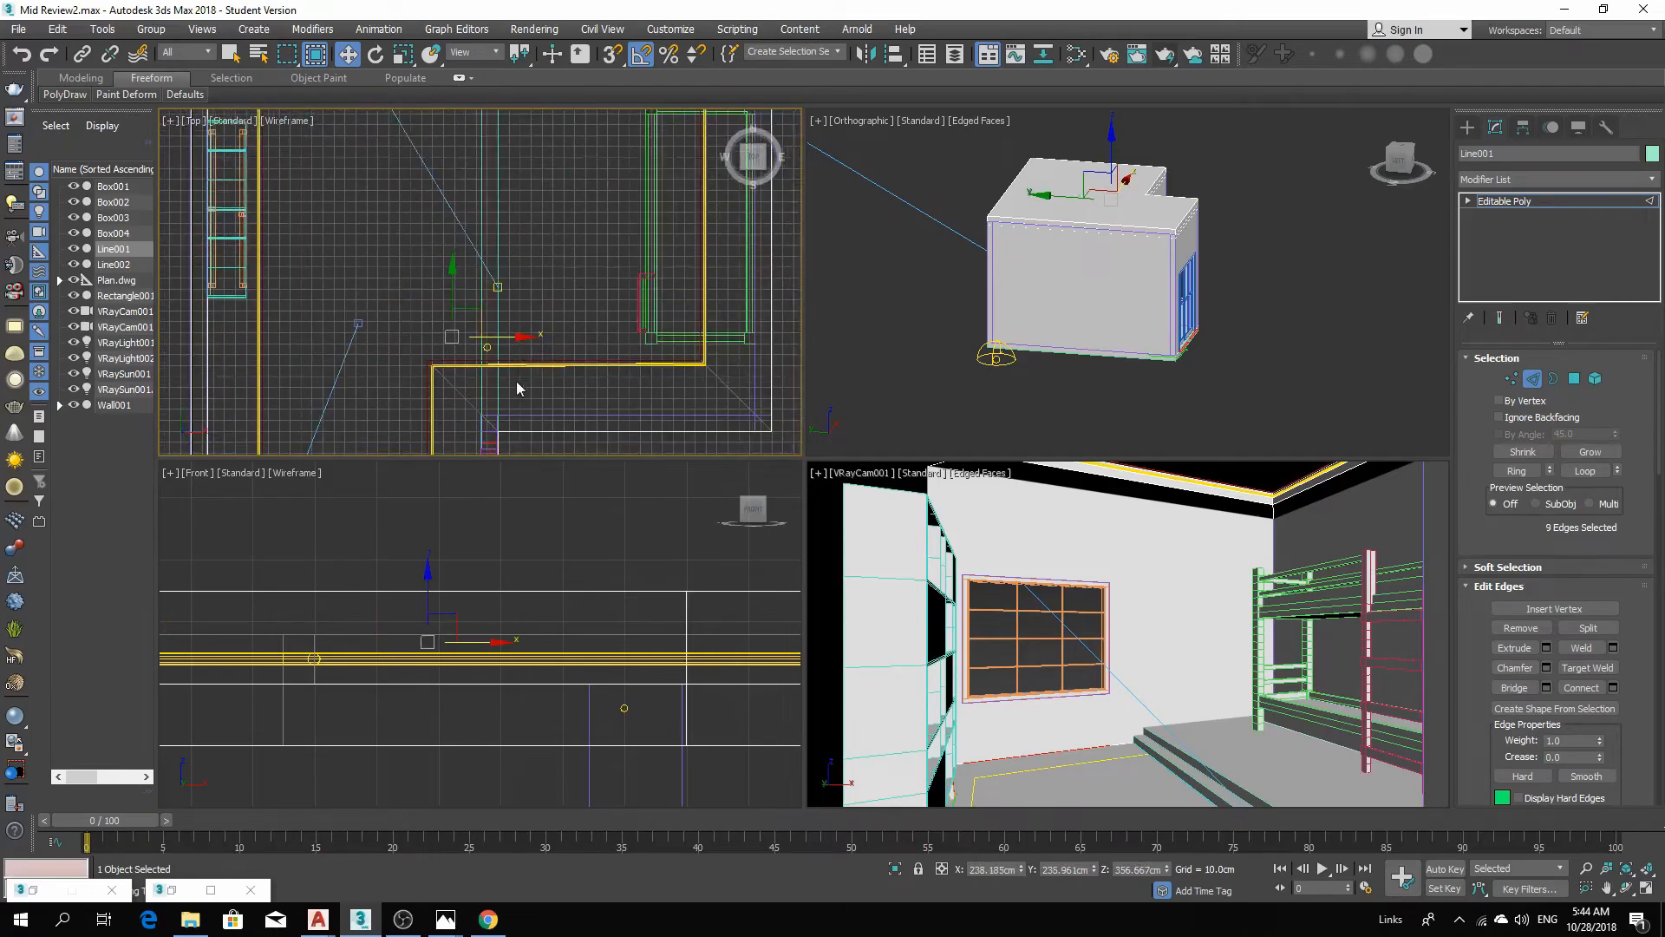
scroll(517, 381, "up", 5)
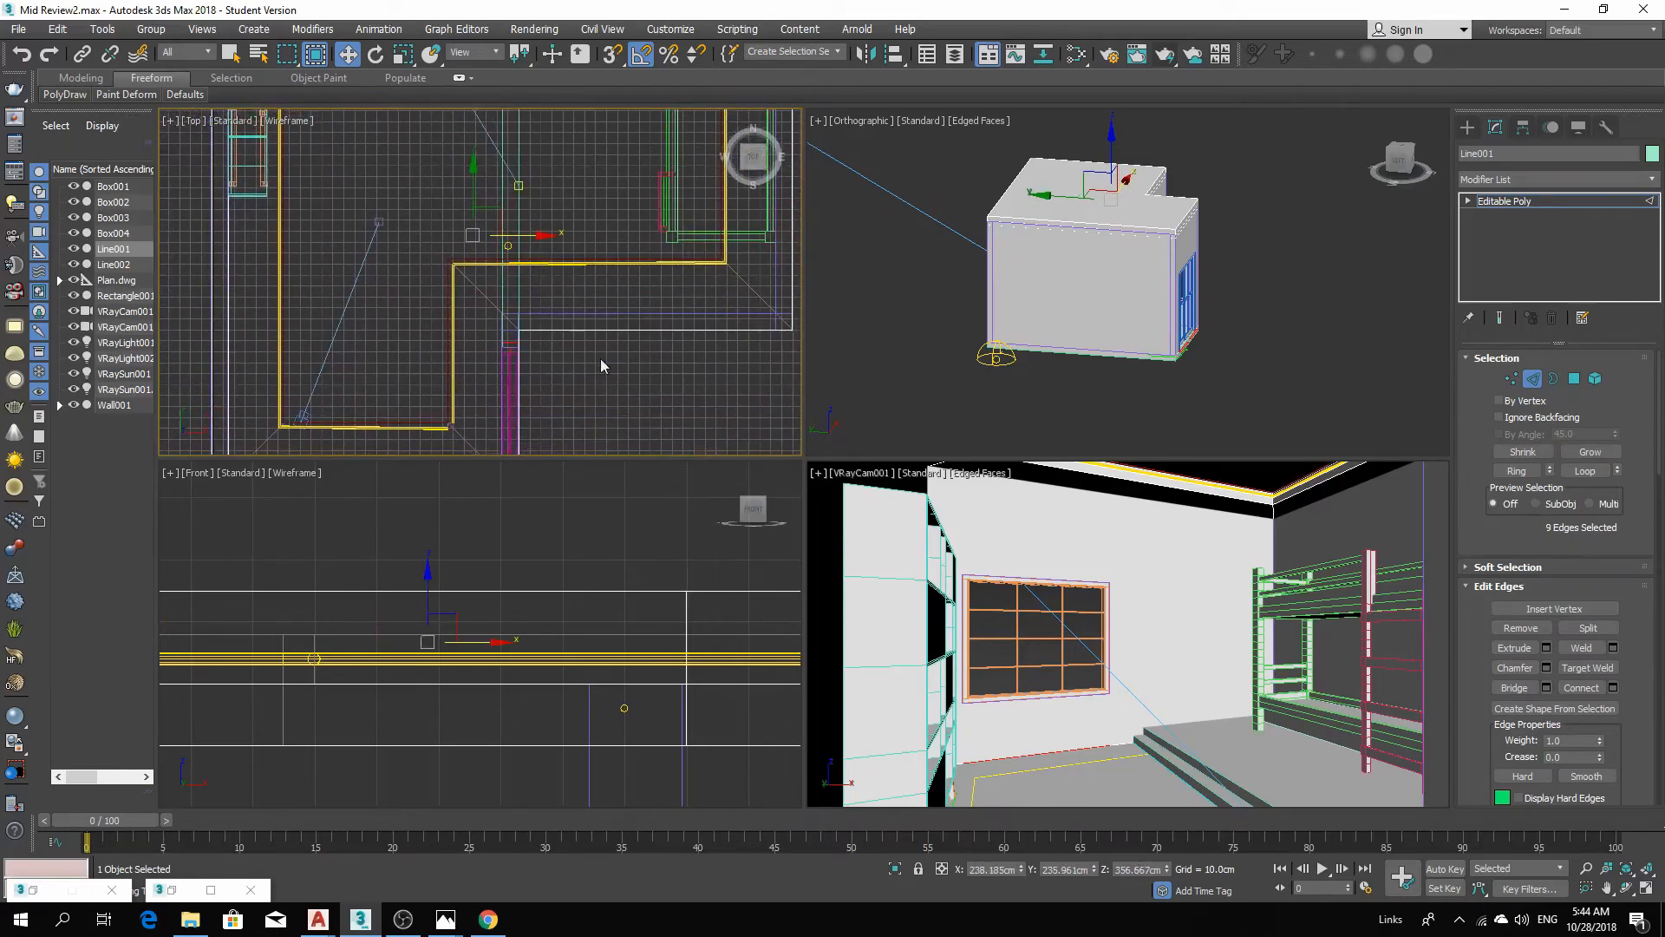
Select the six inner border edges of the cove in the perspective view.
left_click(1287, 498)
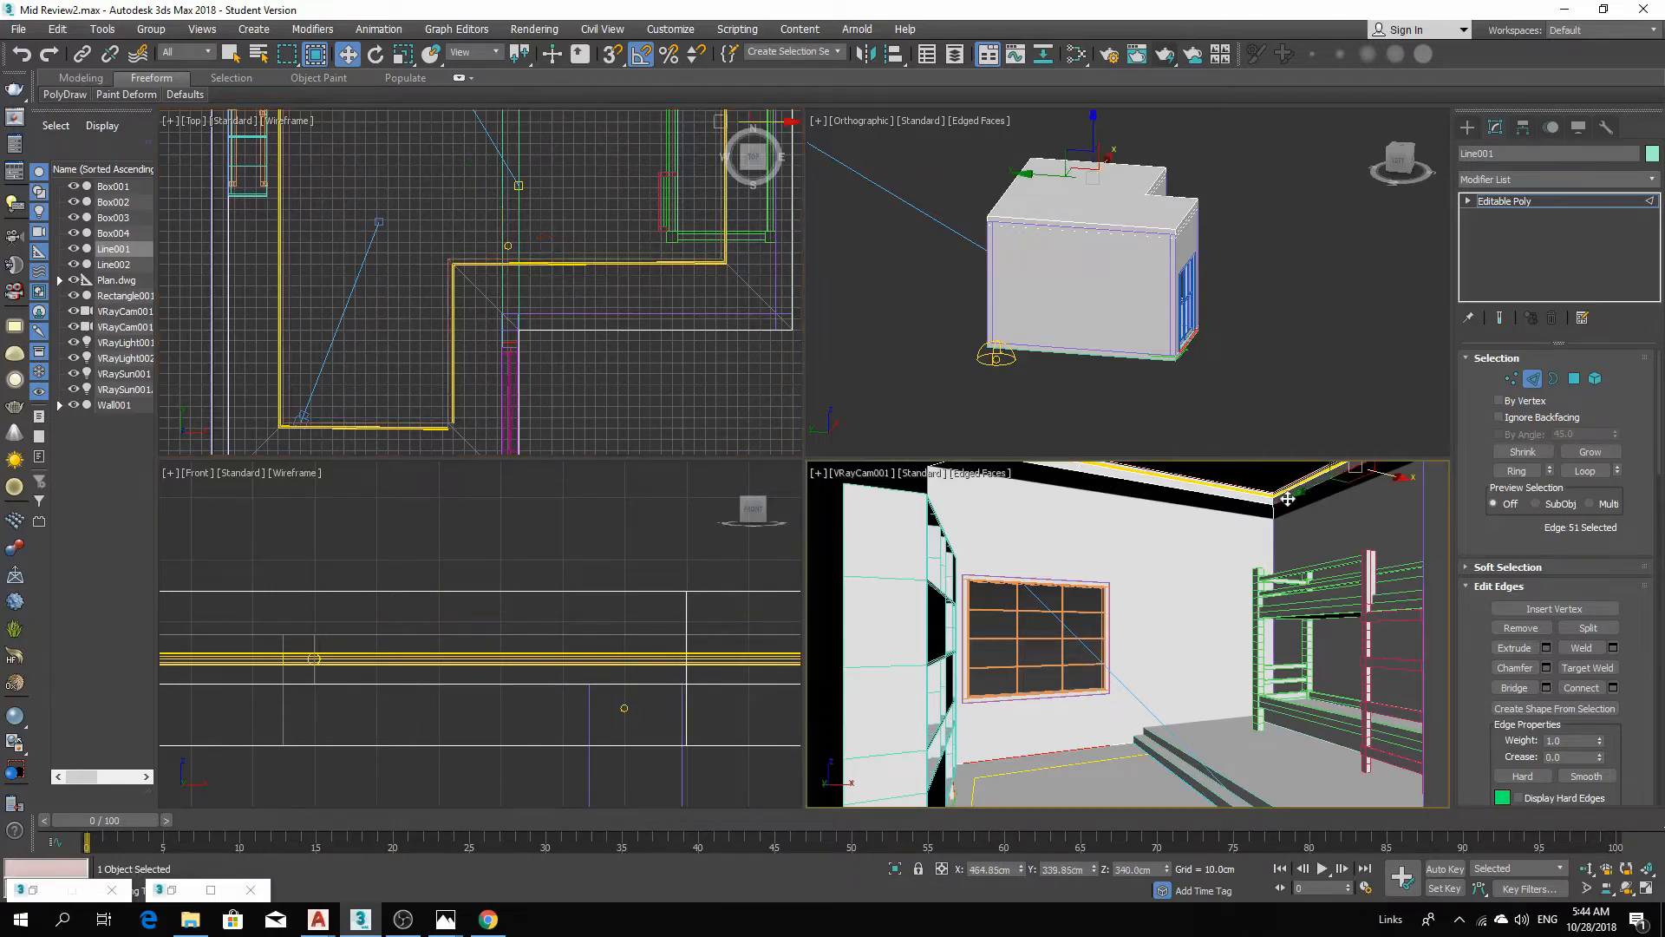
left_click(1238, 502, "ctrl")
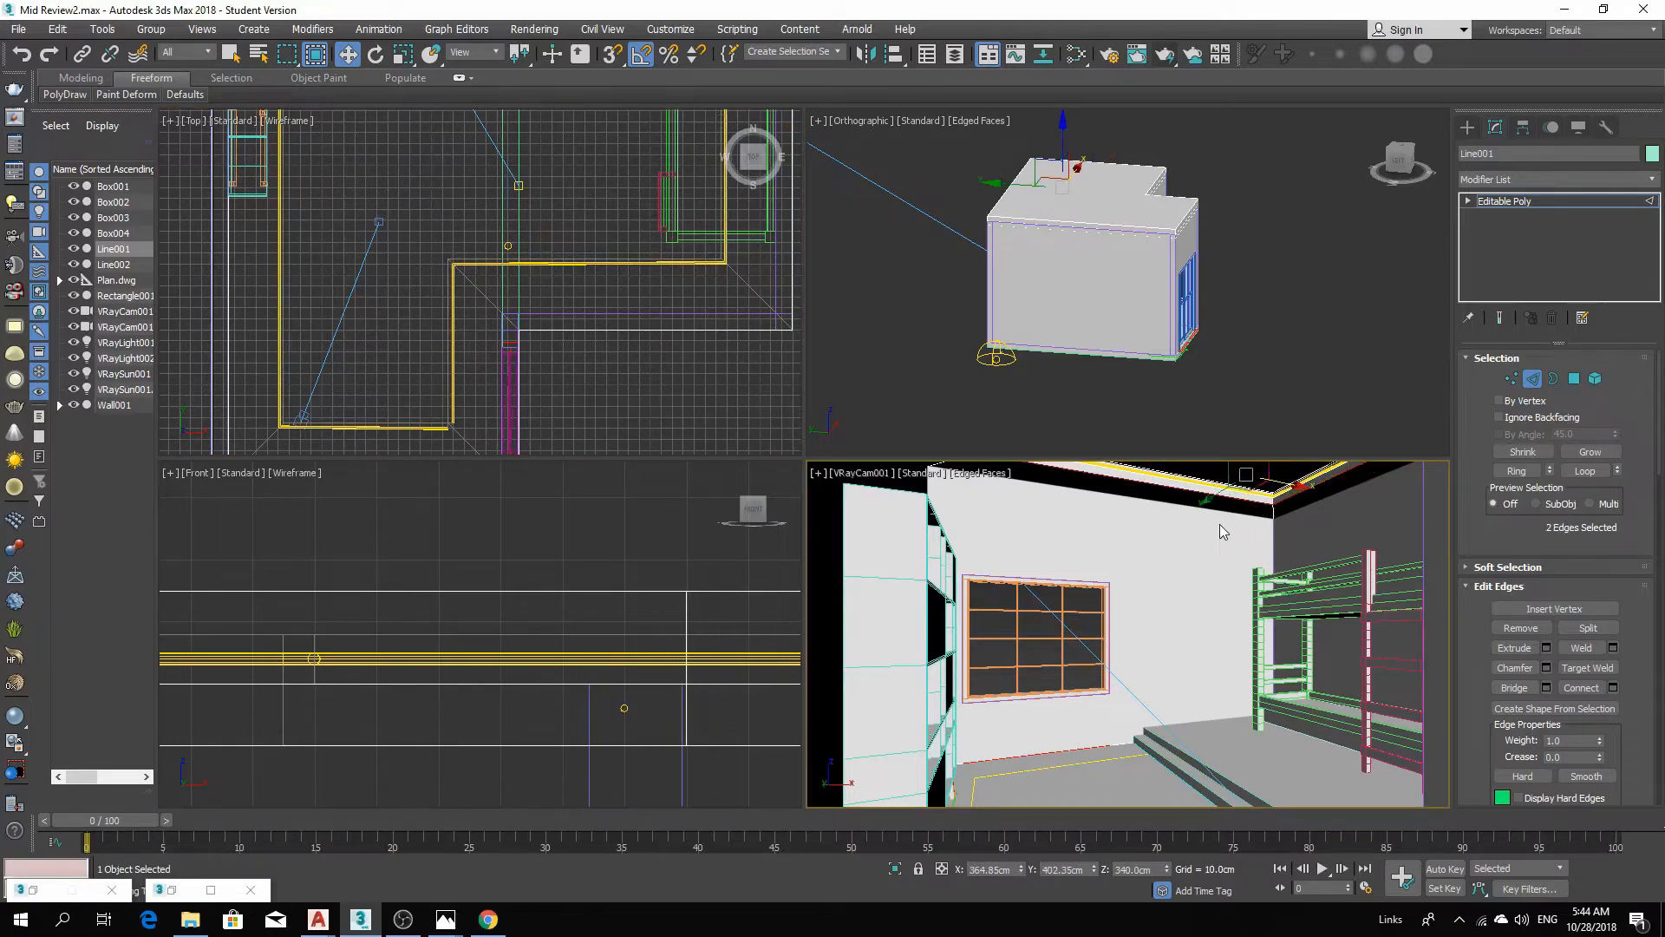
key("p")
scroll(1249, 564, "up", 4)
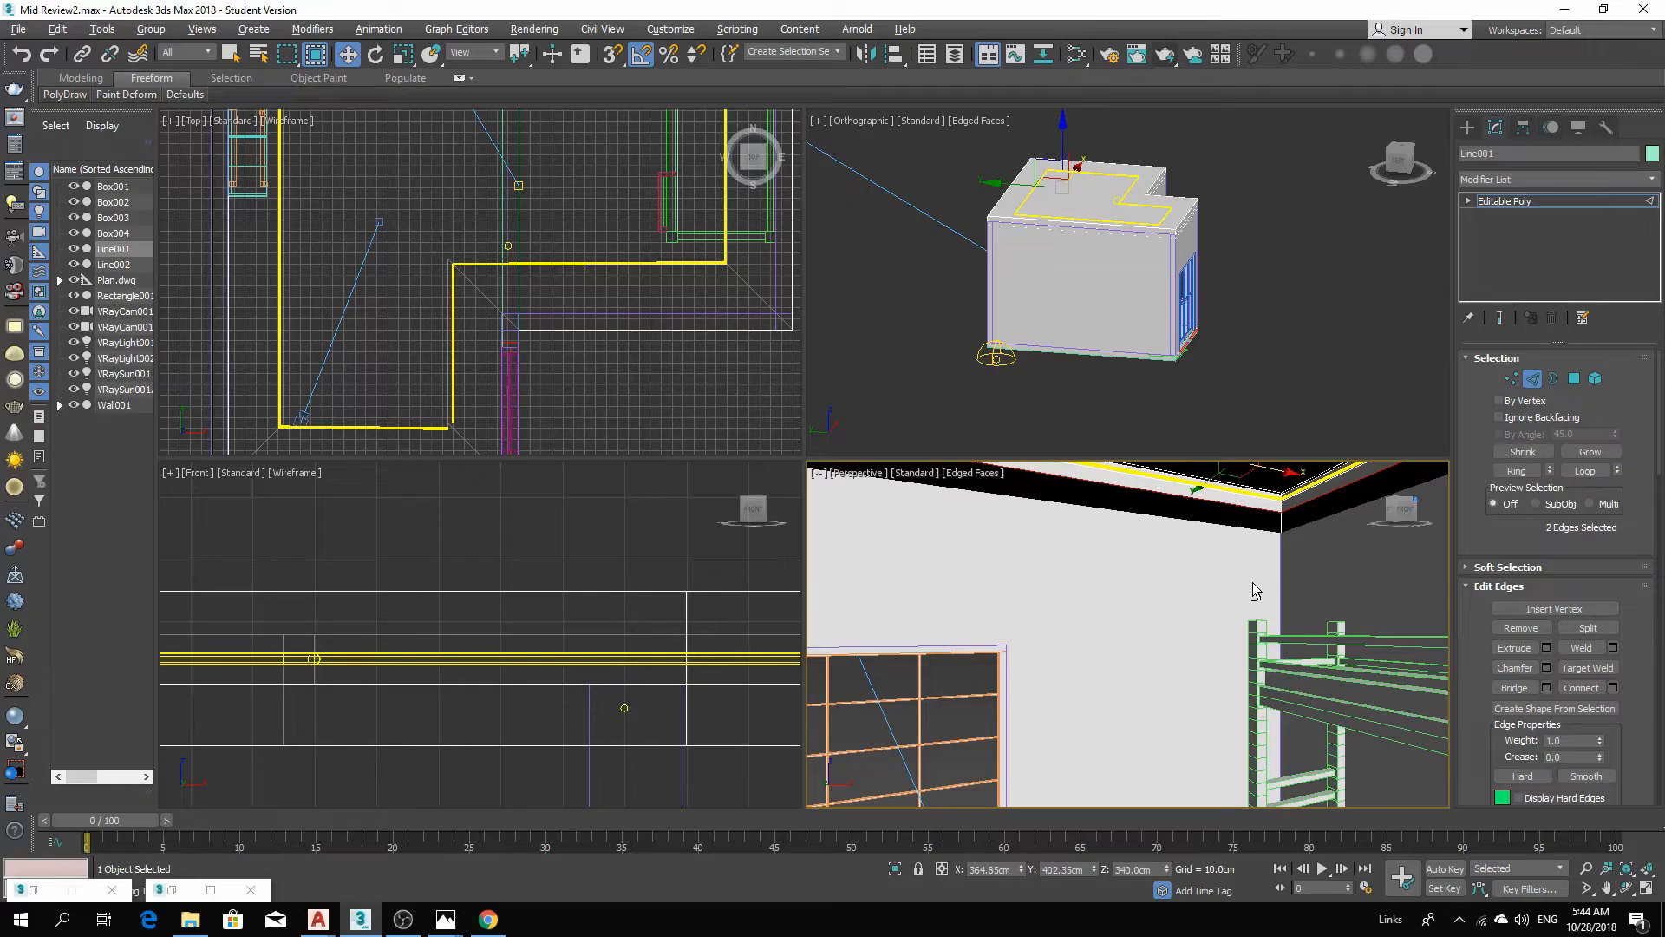
middle_click_drag(1252, 581, 1139, 685, "alt")
left_click(1096, 595, "ctrl")
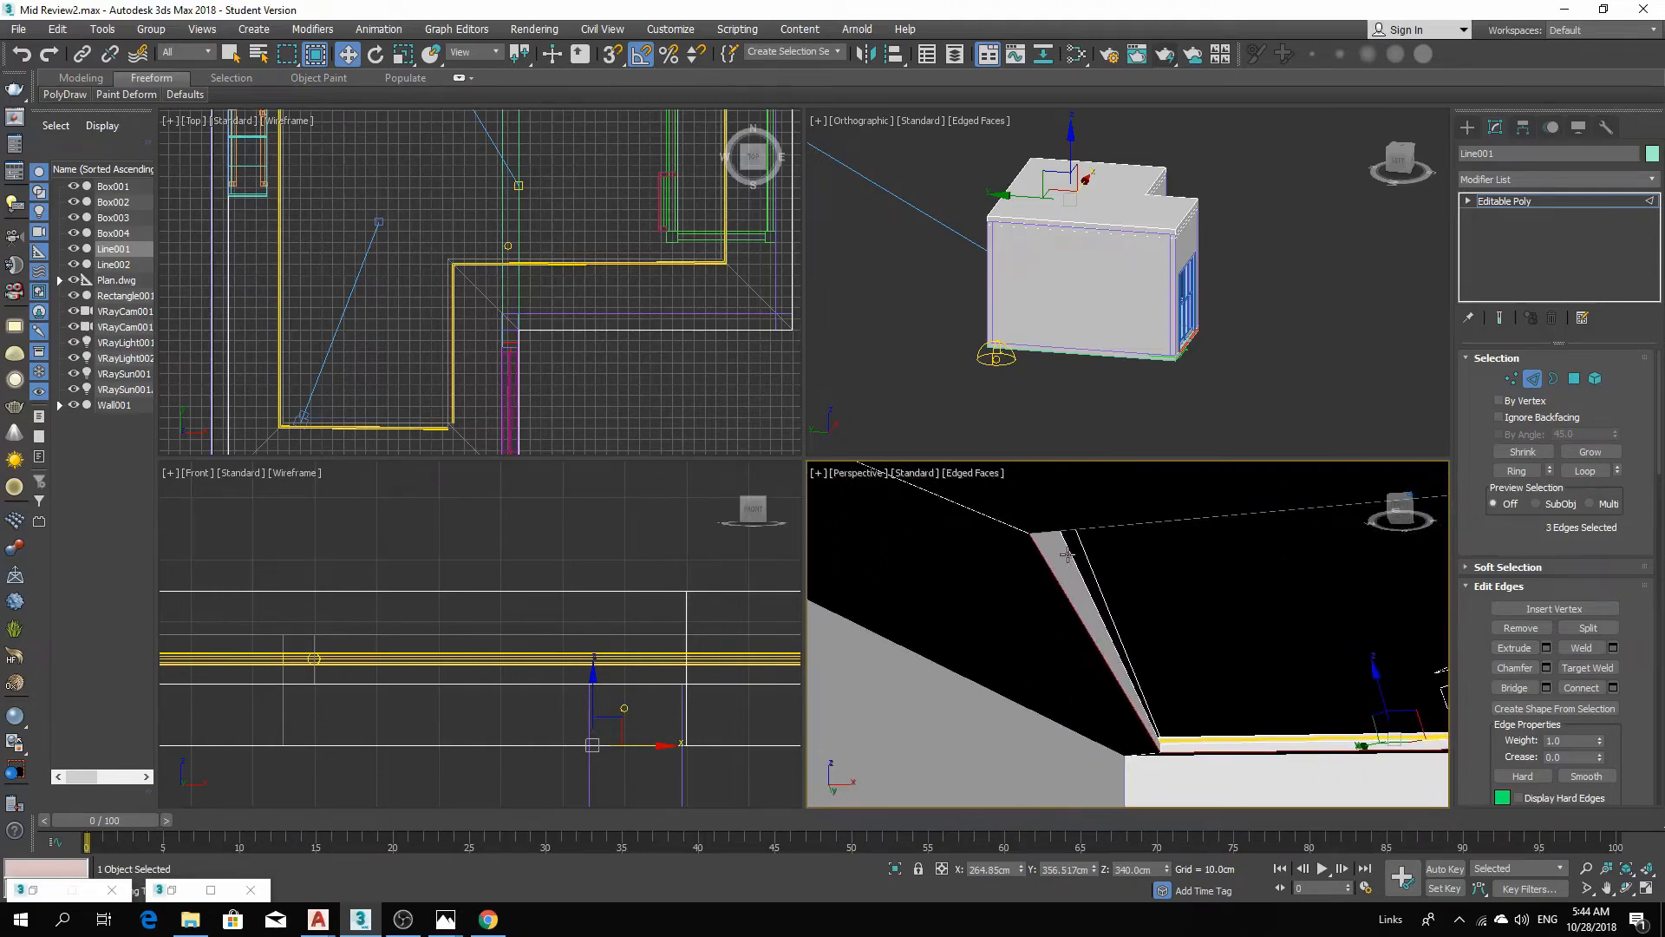
left_click(1087, 529, "ctrl")
scroll(1091, 530, "down", 1)
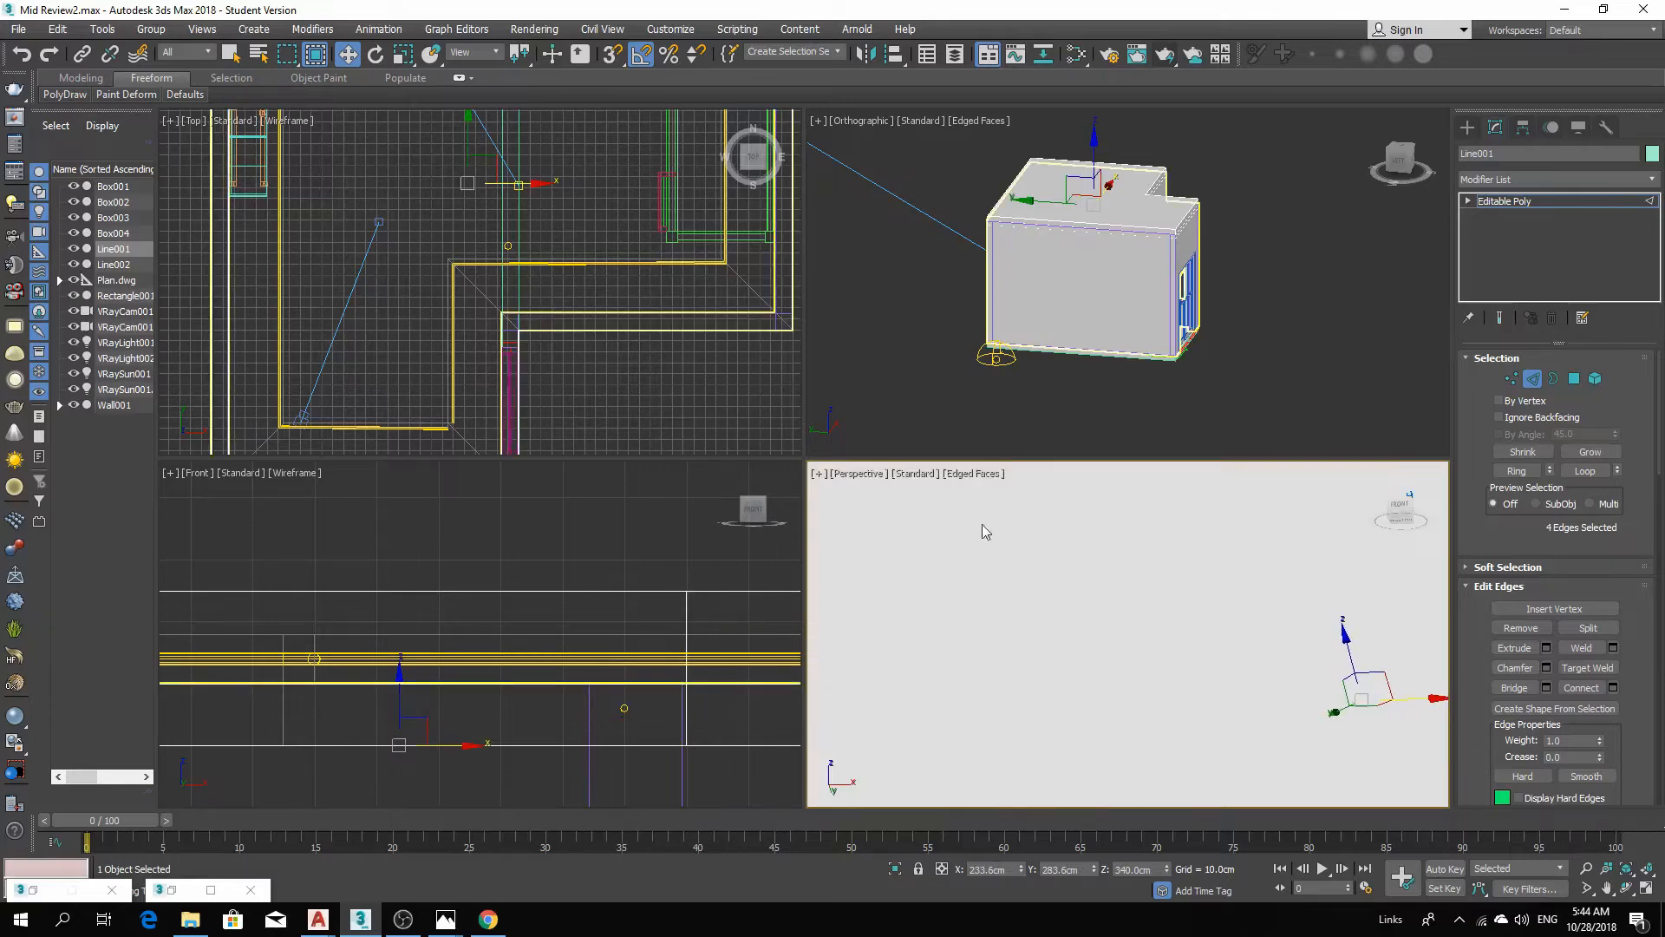
scroll(1224, 628, "down", 2)
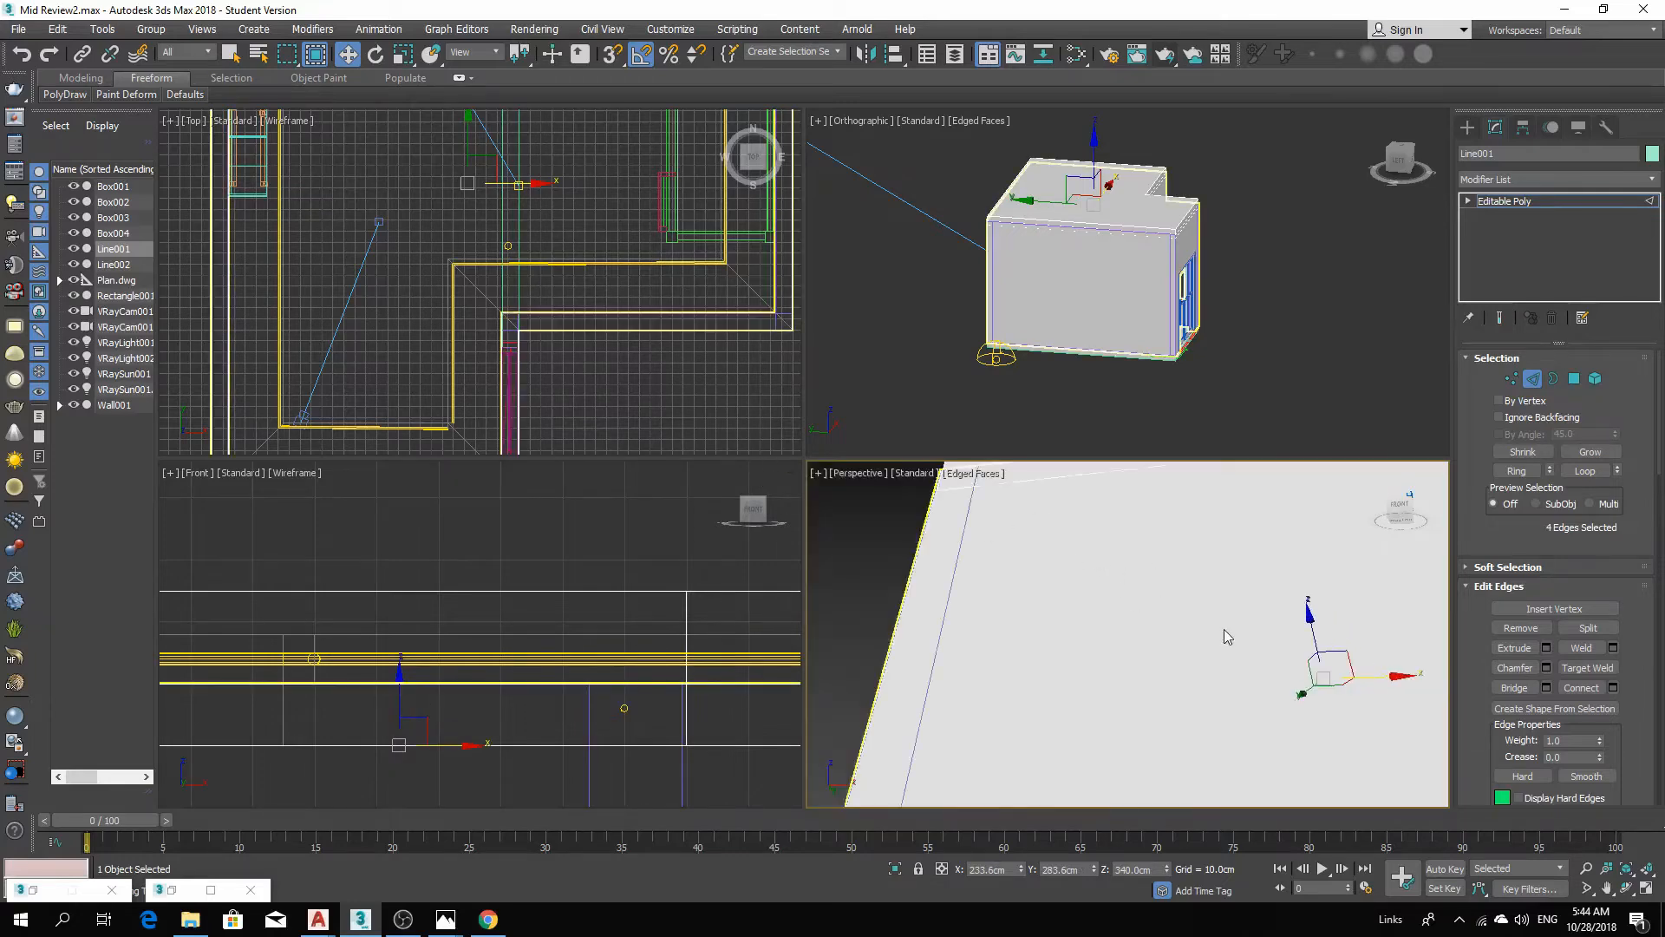
scroll(1226, 629, "up", 1)
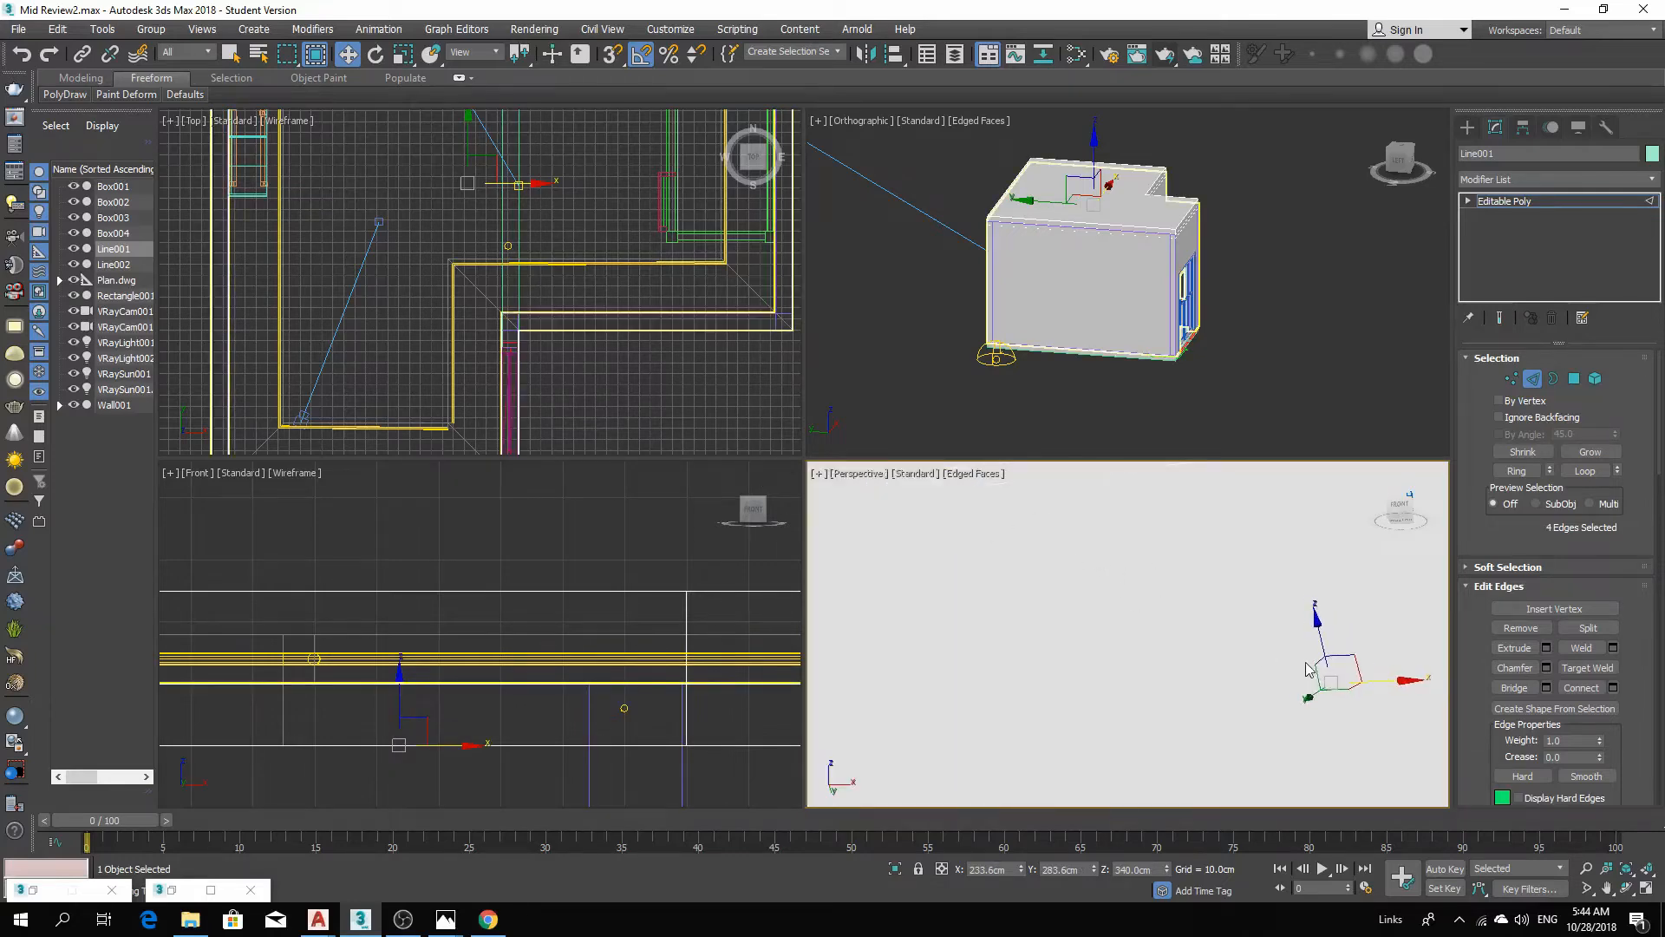
left_click(1627, 869)
middle_click_drag(1320, 704, 1166, 677, "alt")
left_click(1166, 676, "ctrl")
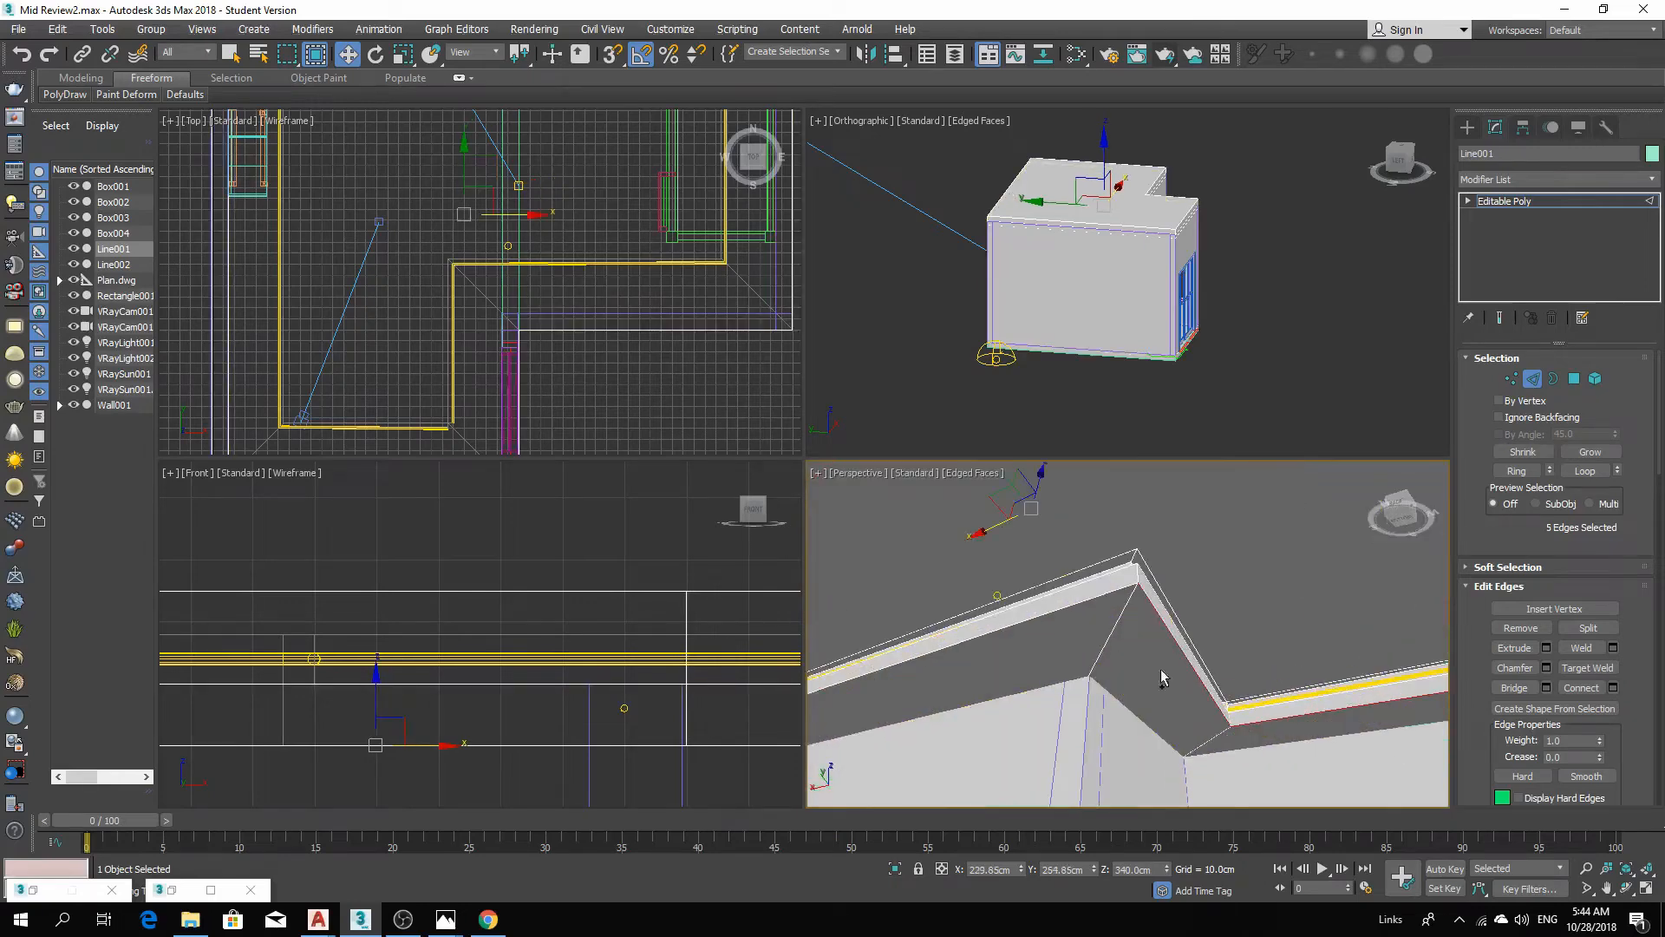
left_click(1086, 603, "ctrl")
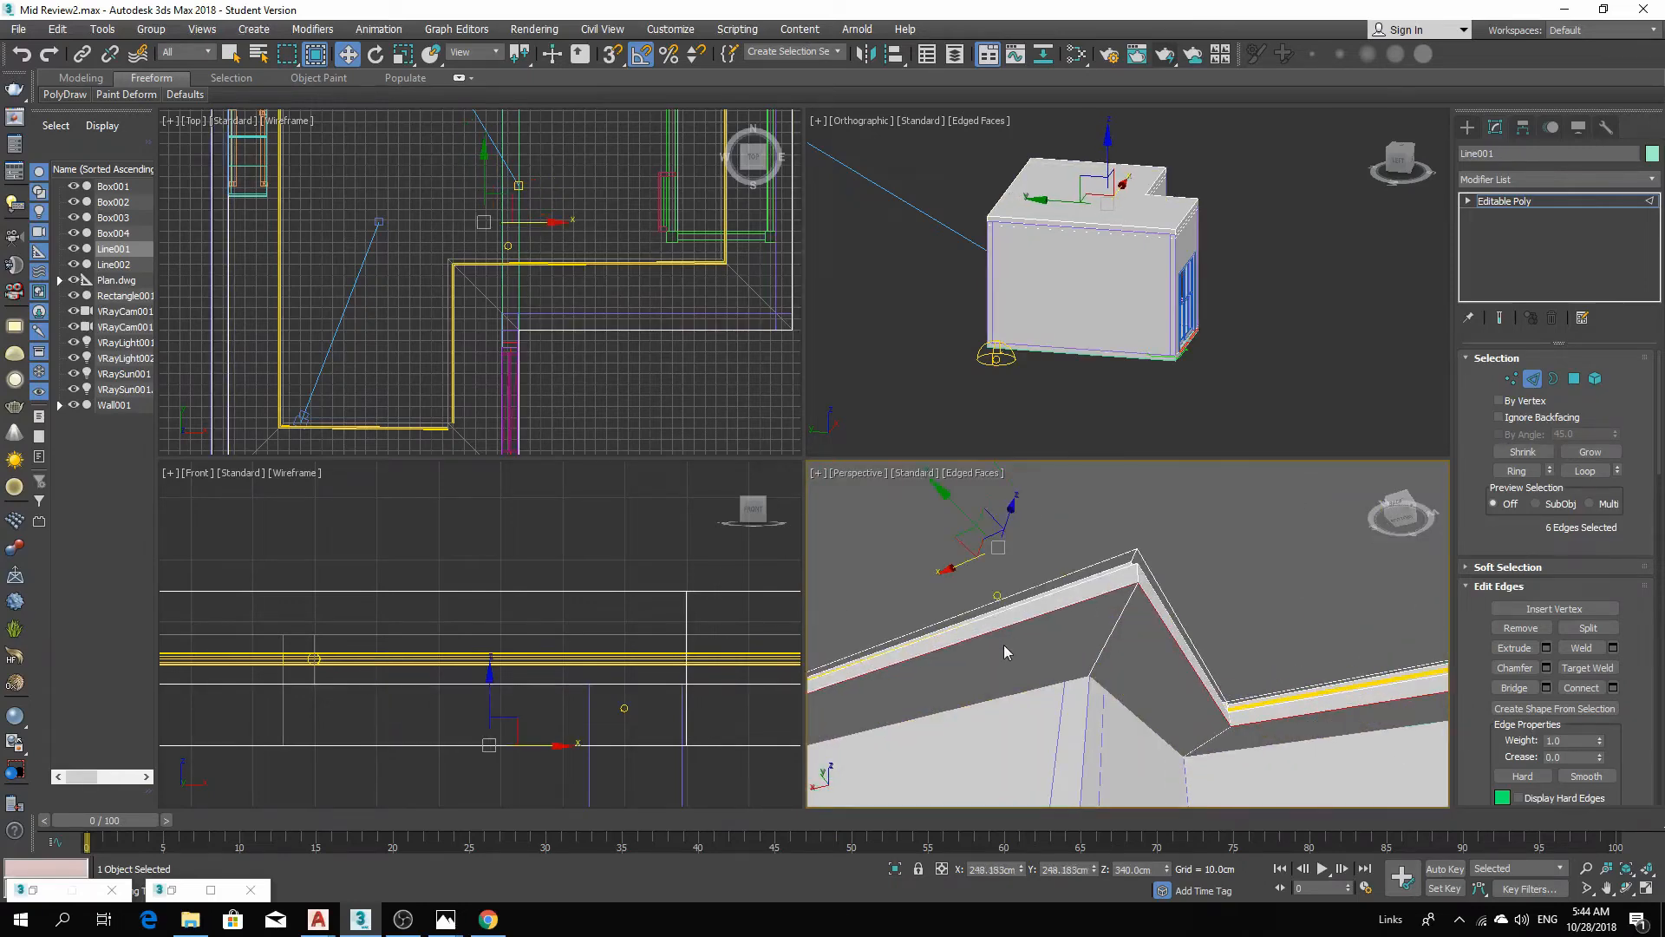
middle_click_drag(1005, 646, 1219, 639, "alt")
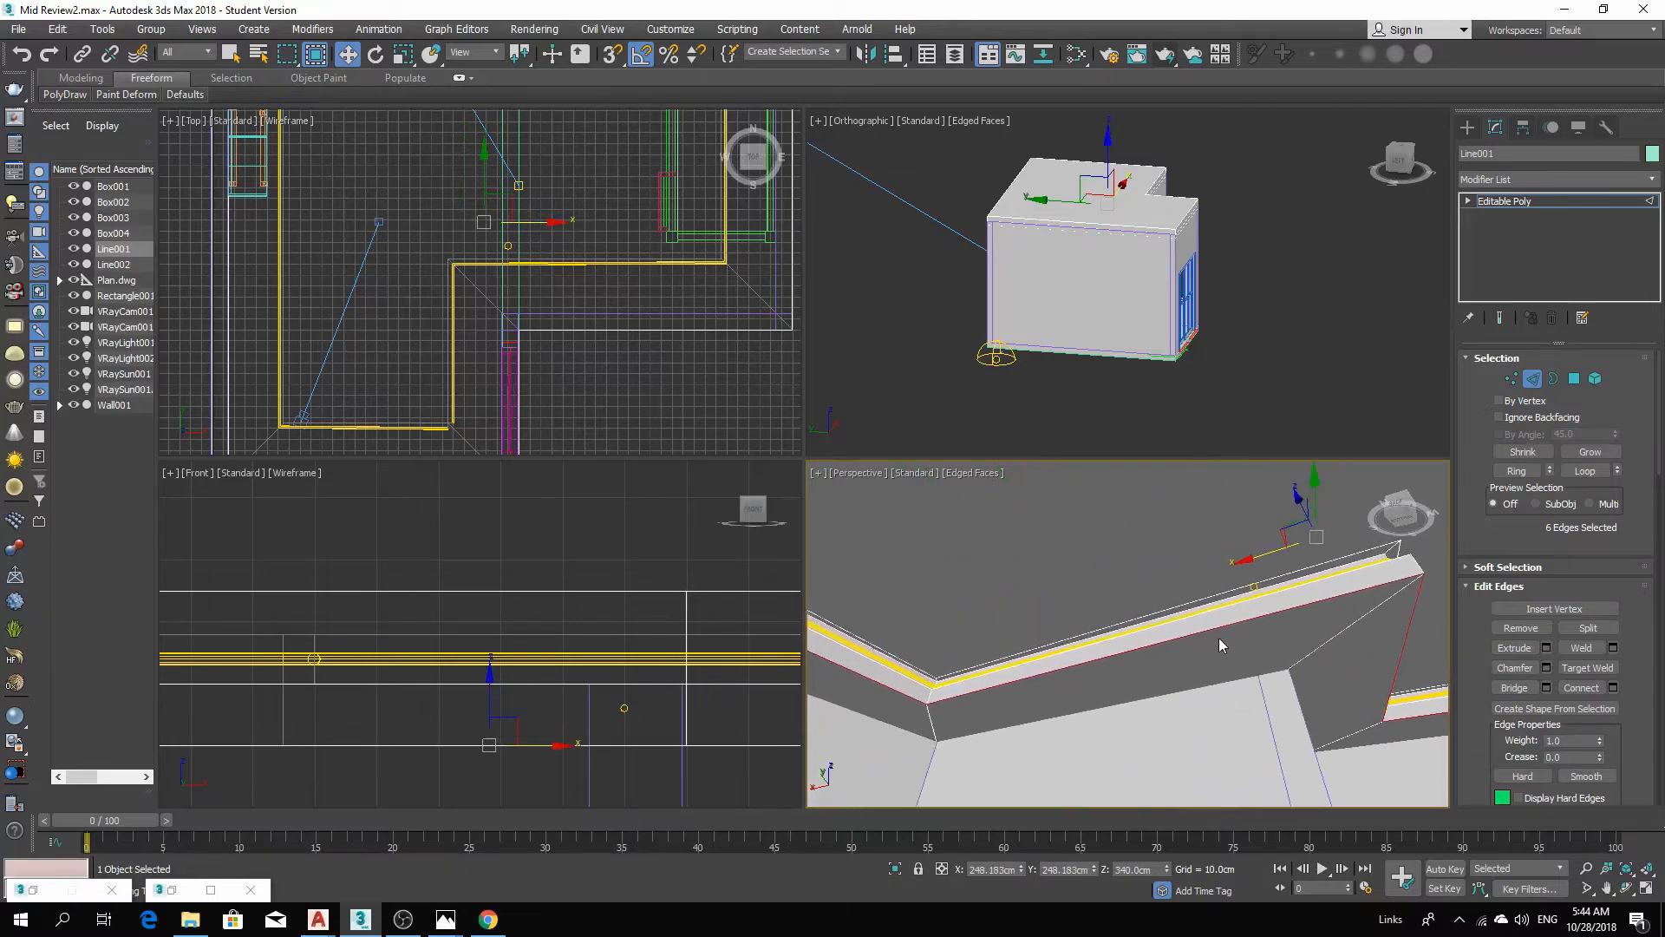
Create a linear shape from the selected edges and leave the edge sub-object level.
left_click(1554, 708)
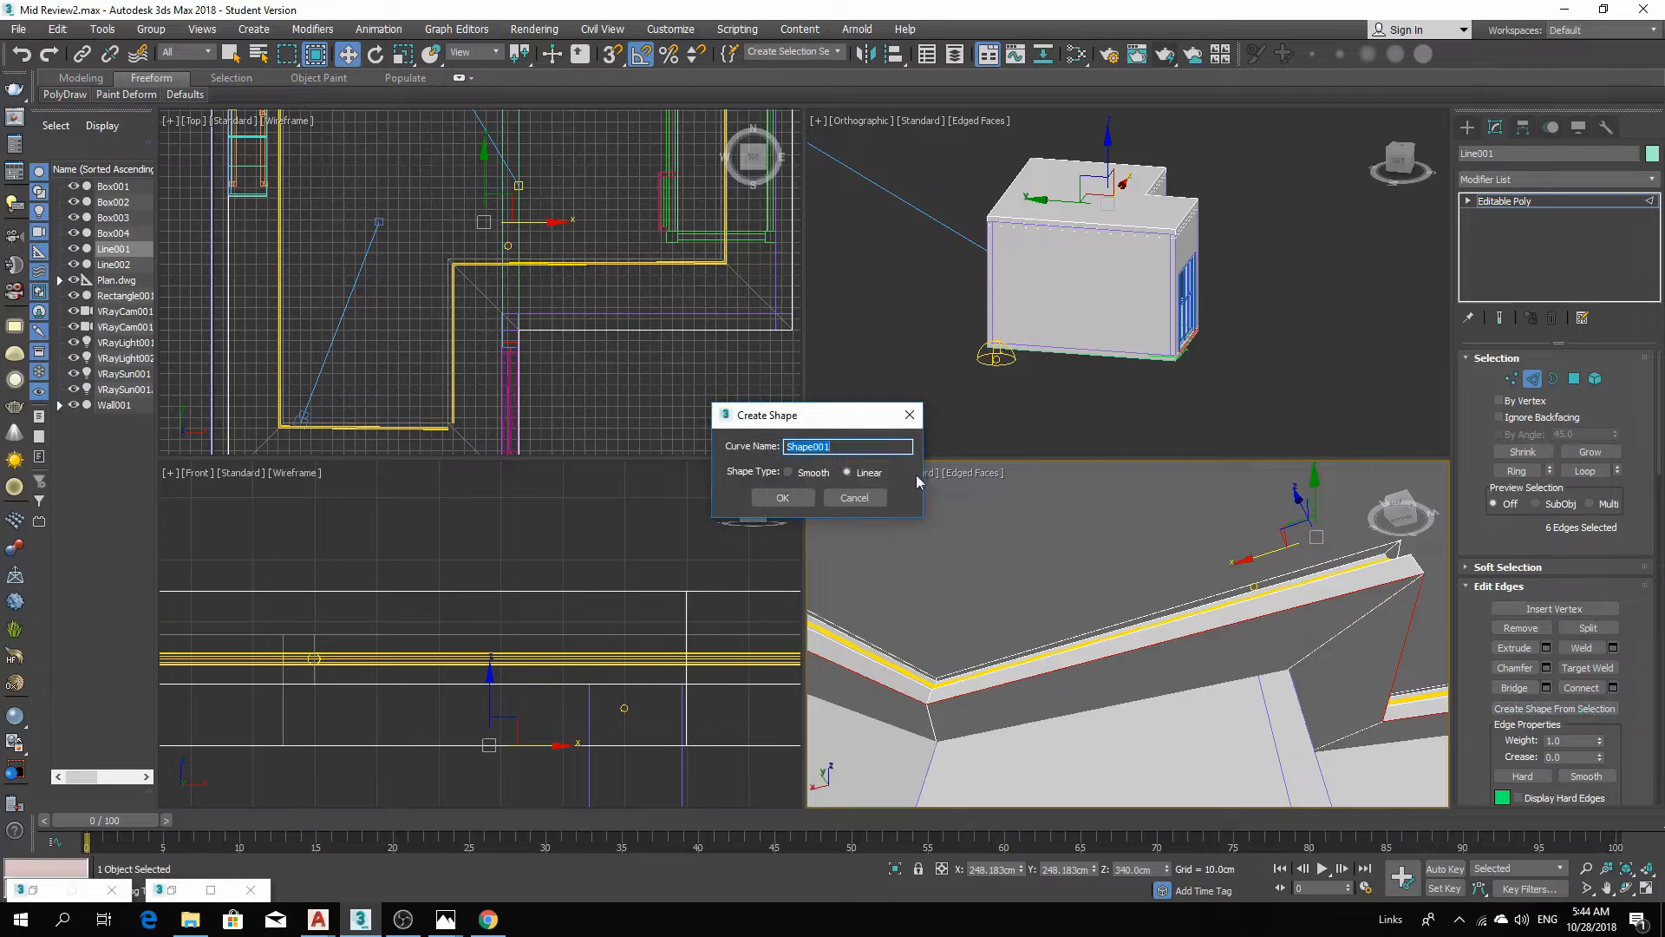
left_click(784, 499)
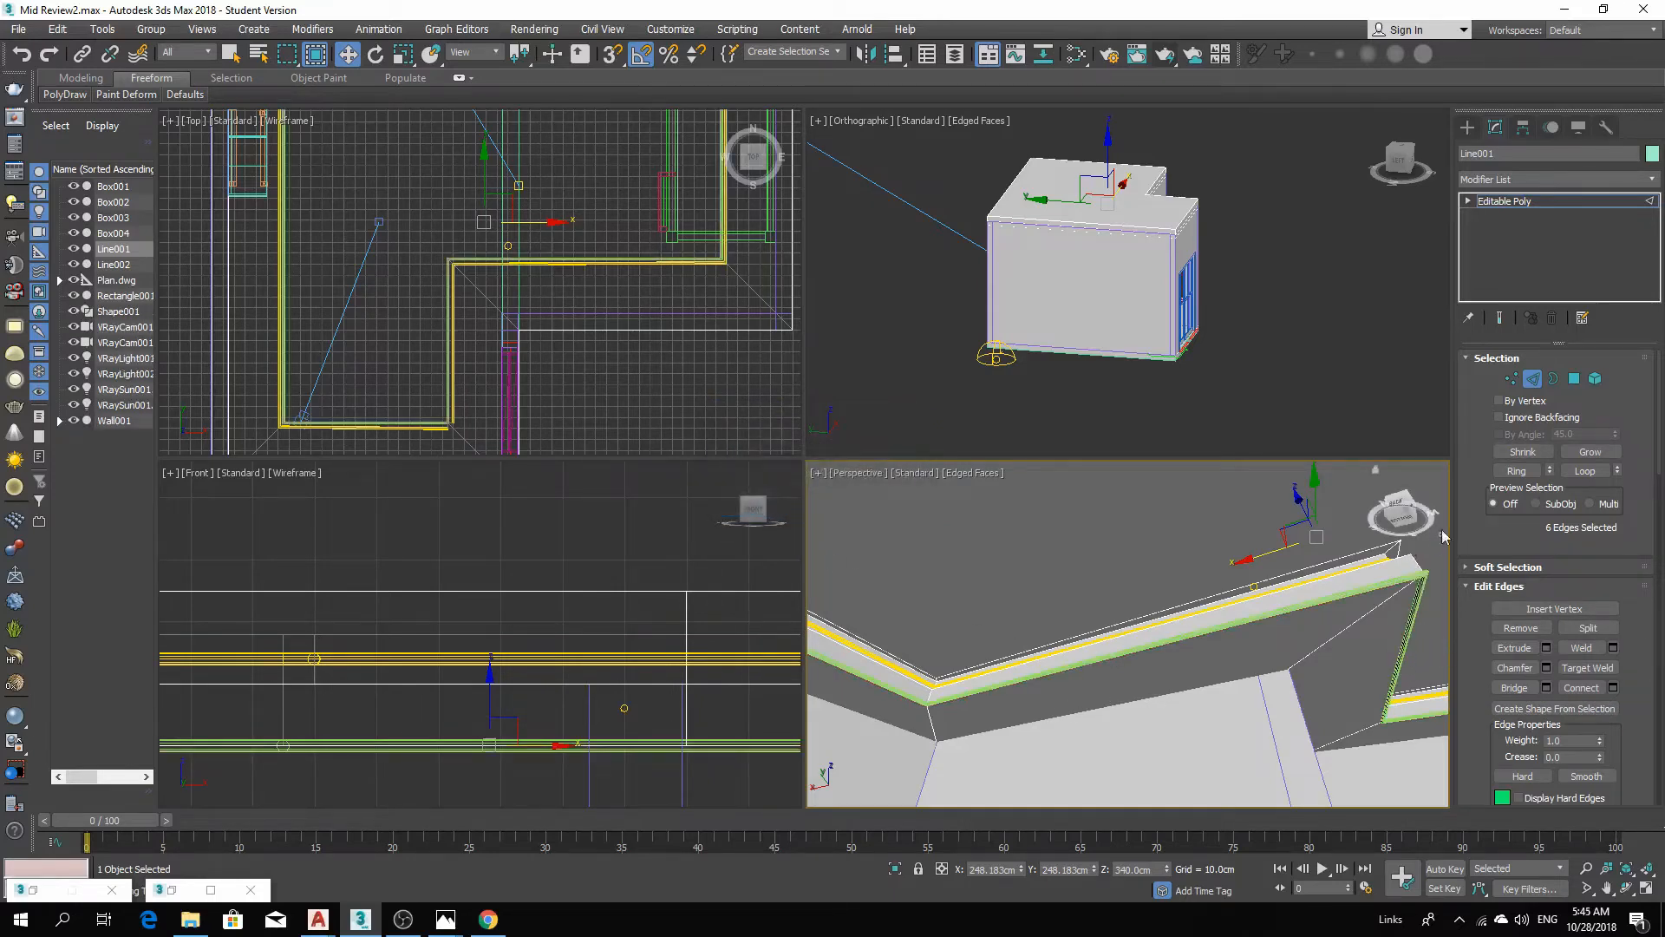
left_click(1505, 201)
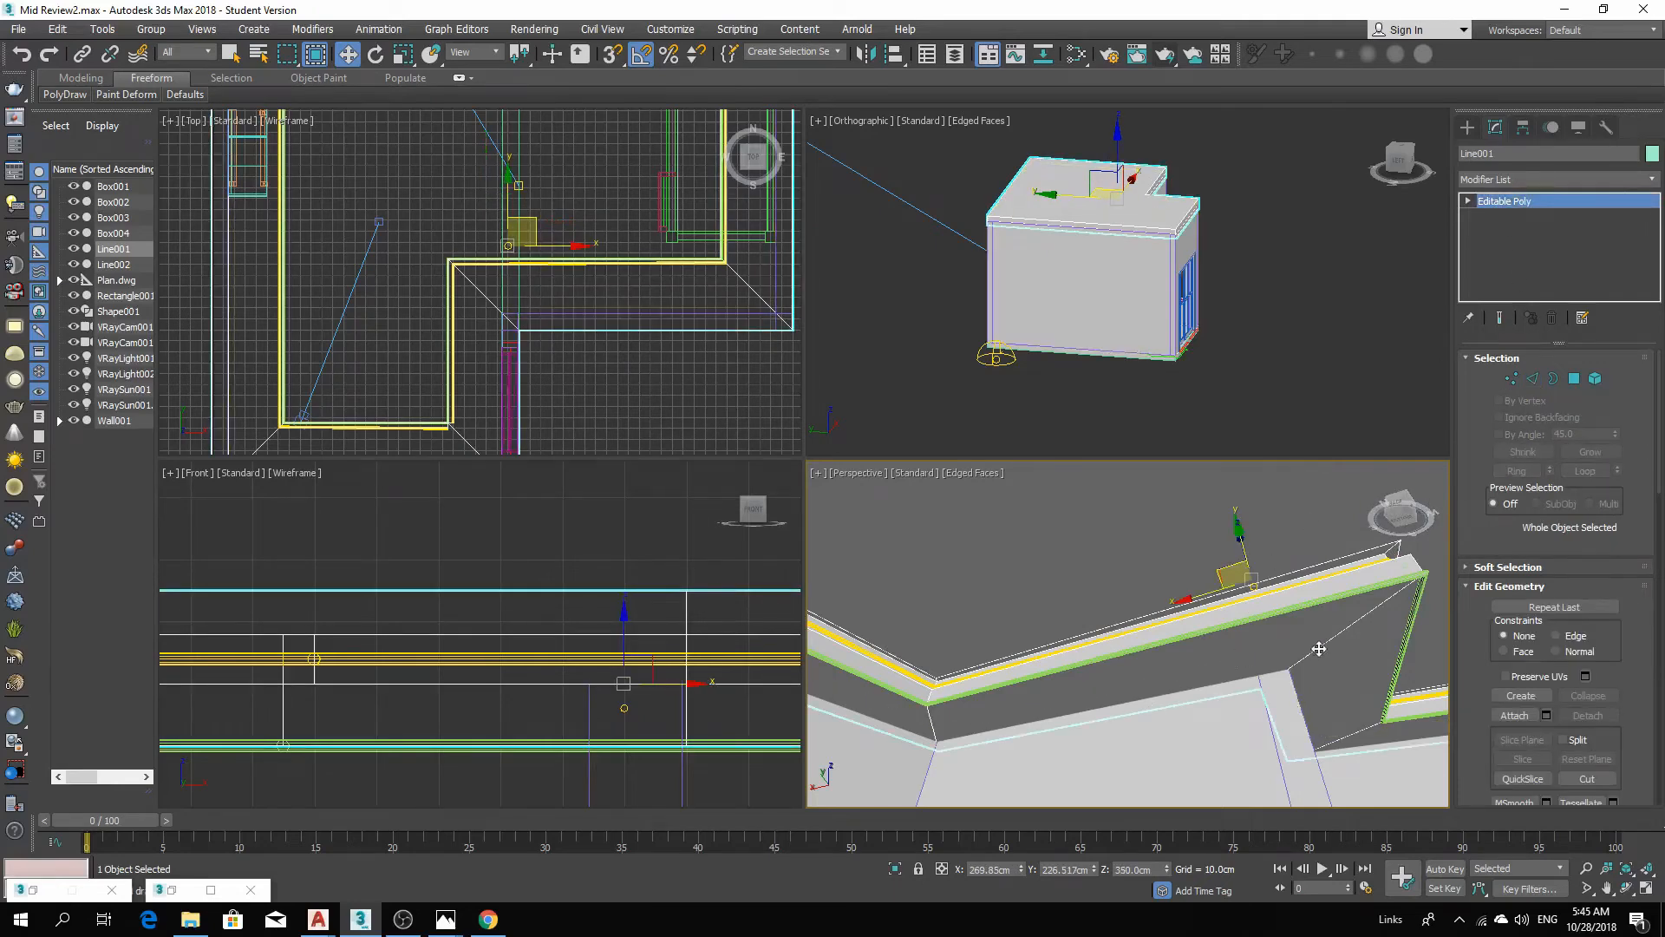
Select the new shape and turn off its Enable In Renderer and Enable In Viewport options.
left_click(1288, 611)
left_click(1289, 610)
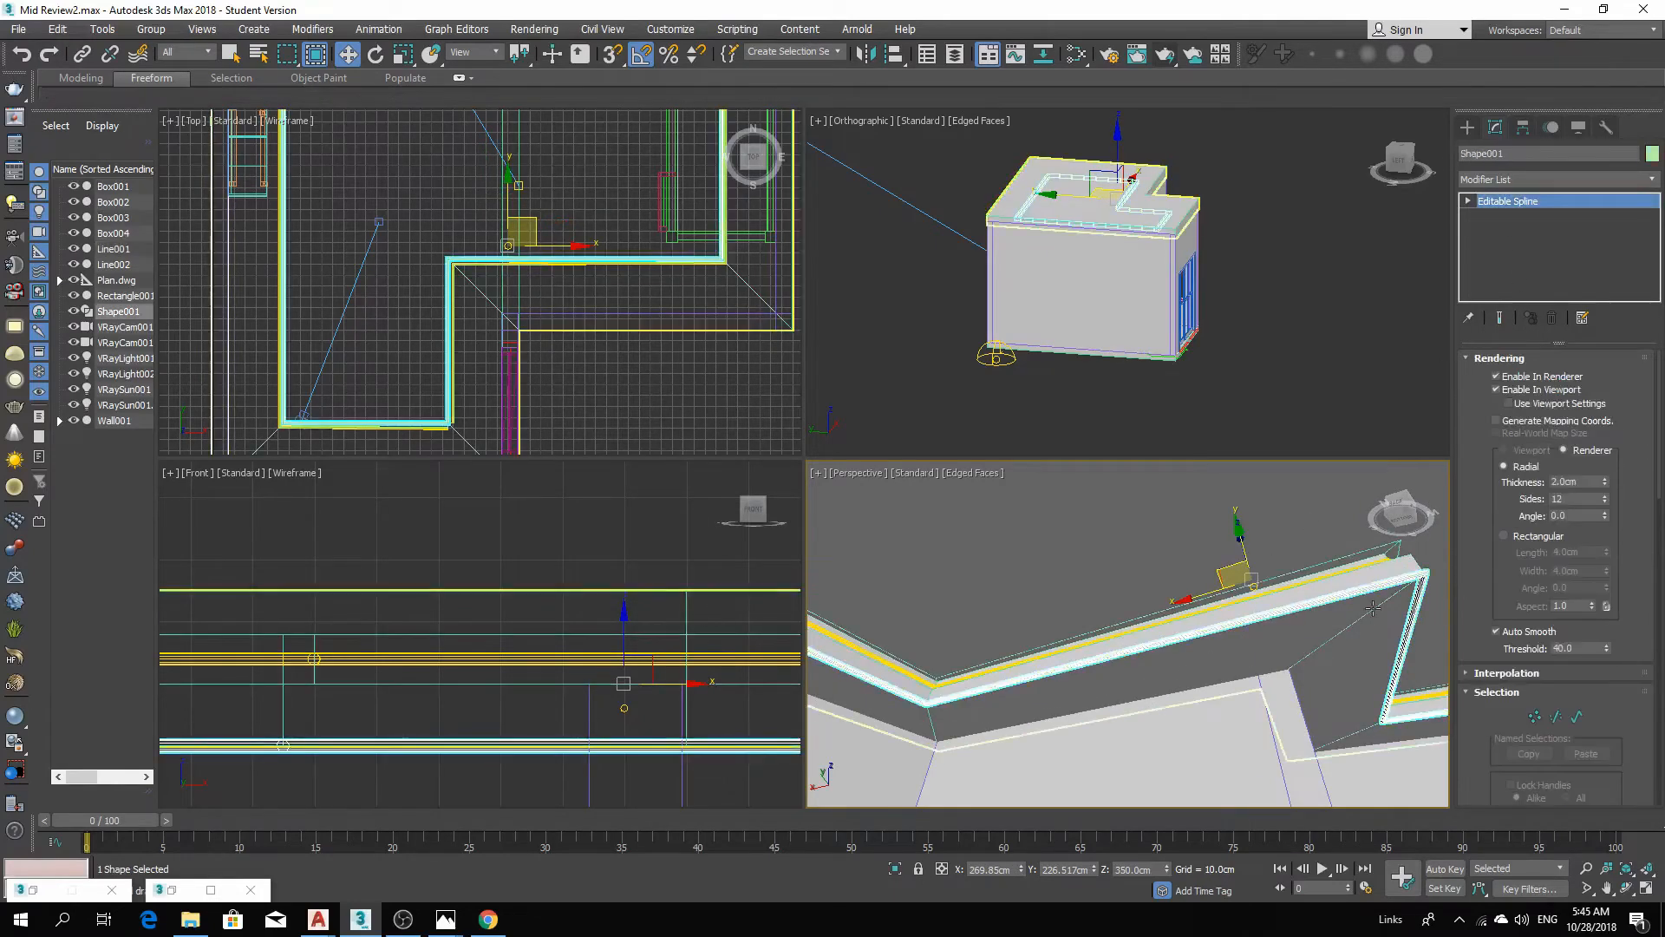
left_click(1528, 377)
left_click(1529, 390)
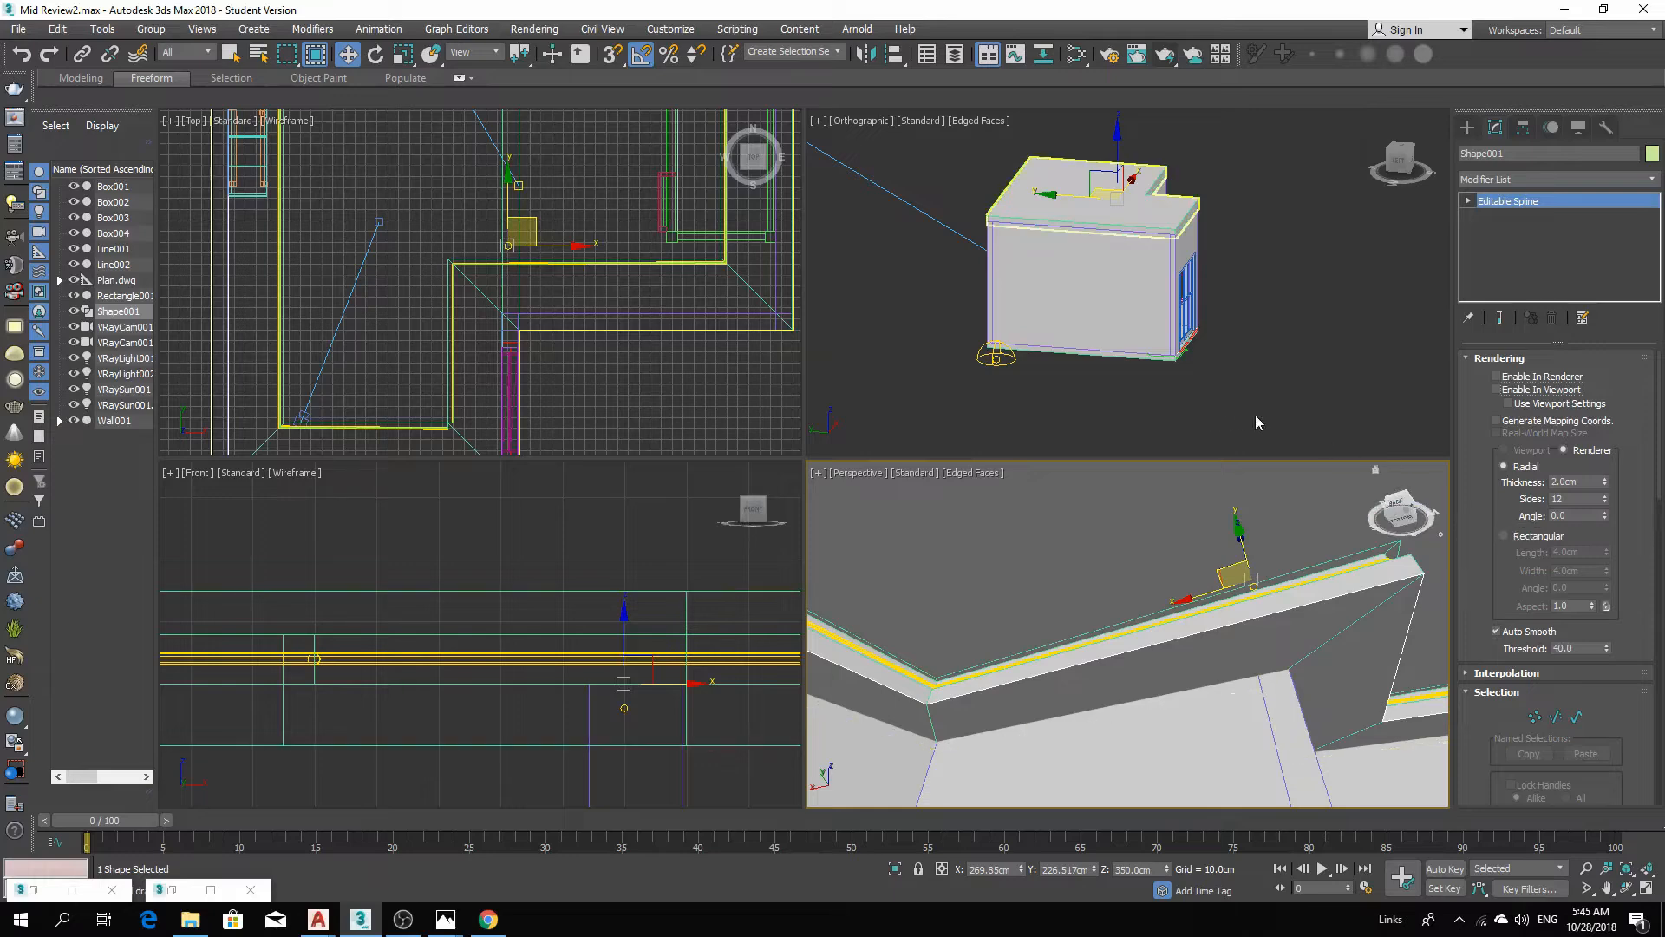
Scale the shape uniformly to about 112% in the top view.
scroll(471, 262, "down", 6)
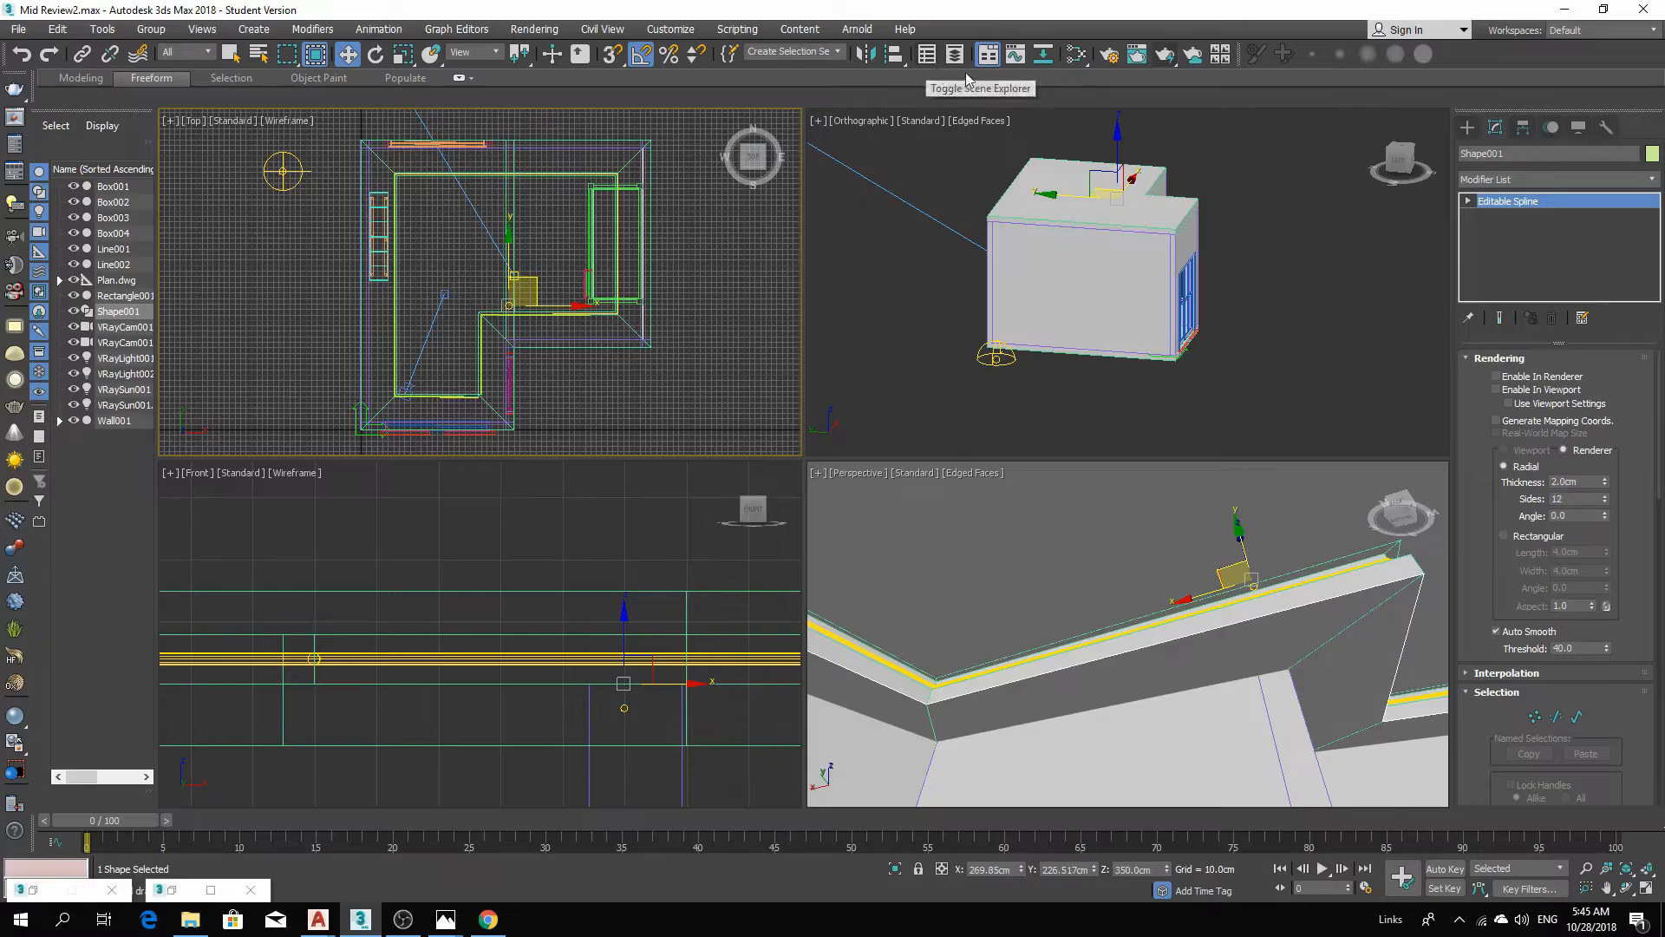
left_click(903, 60)
left_click(404, 55)
scroll(503, 284, "up", 2)
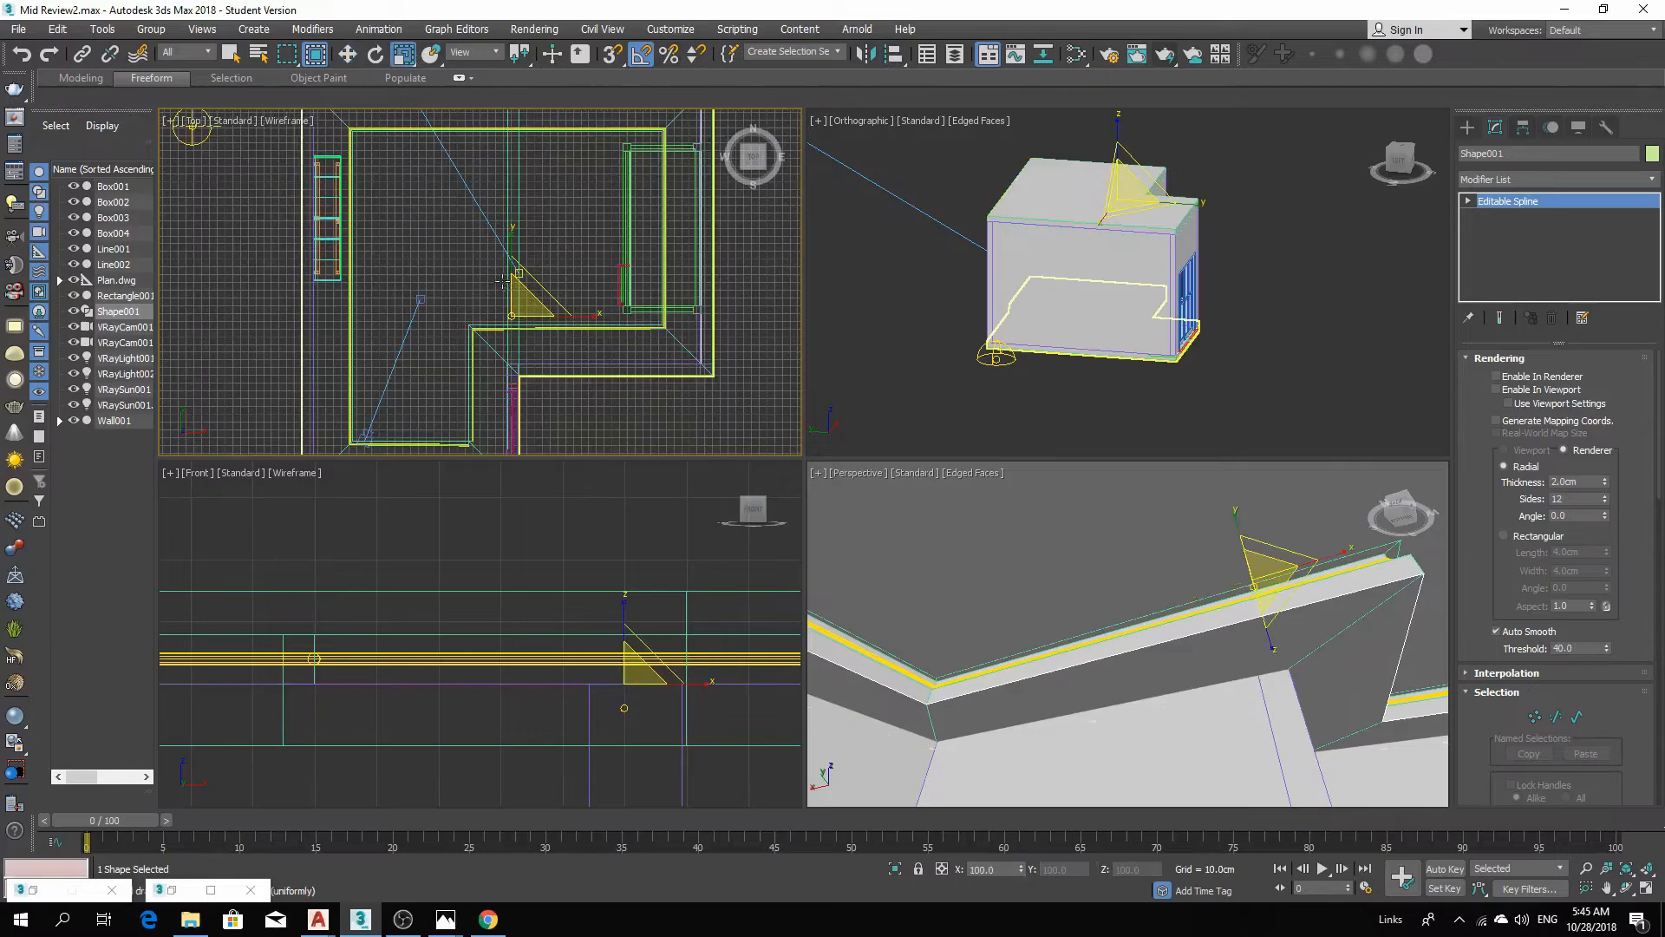
left_click_drag(534, 298, 524, 296)
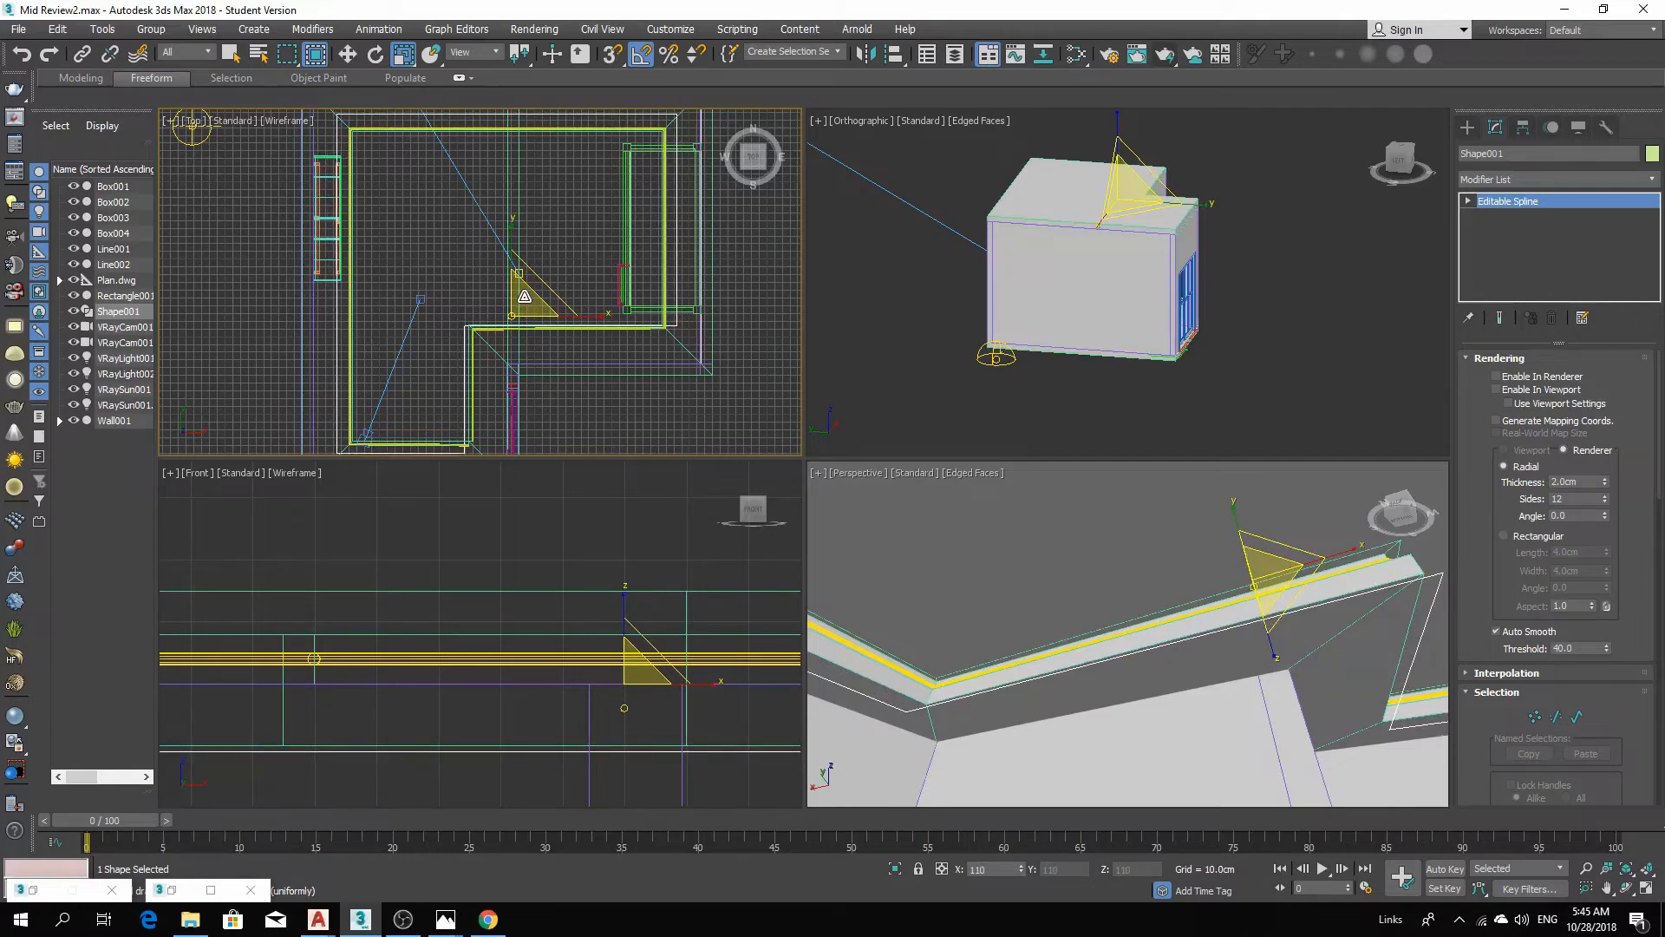
left_click_drag(524, 297, 555, 297)
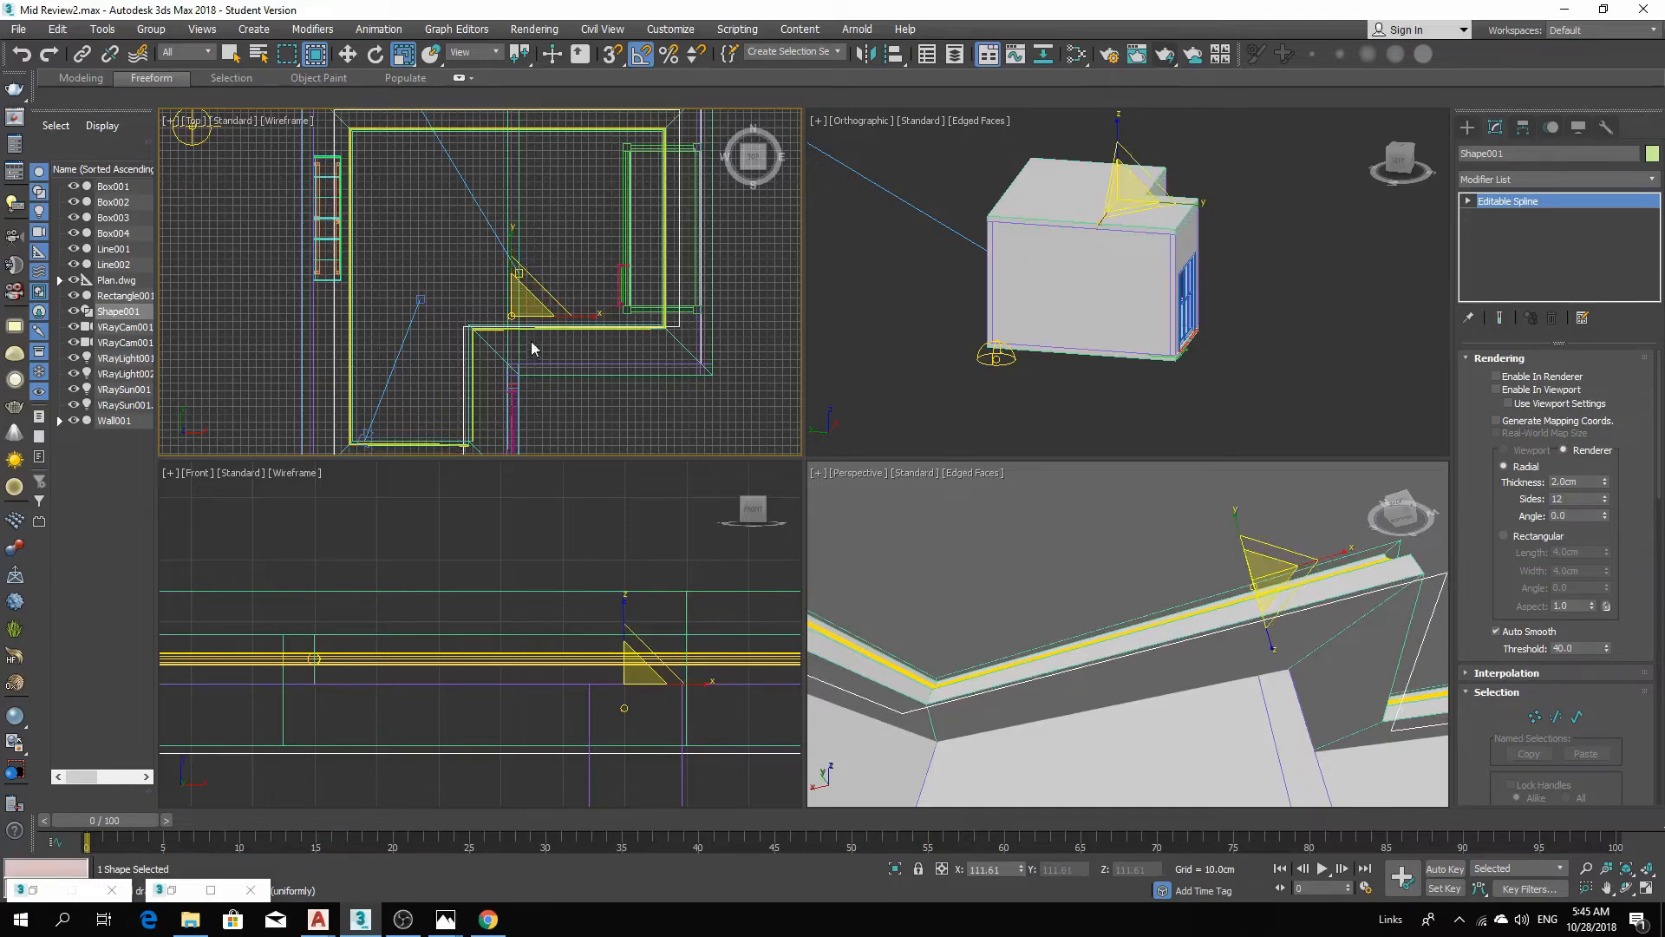
middle_click_drag(531, 340, 595, 359)
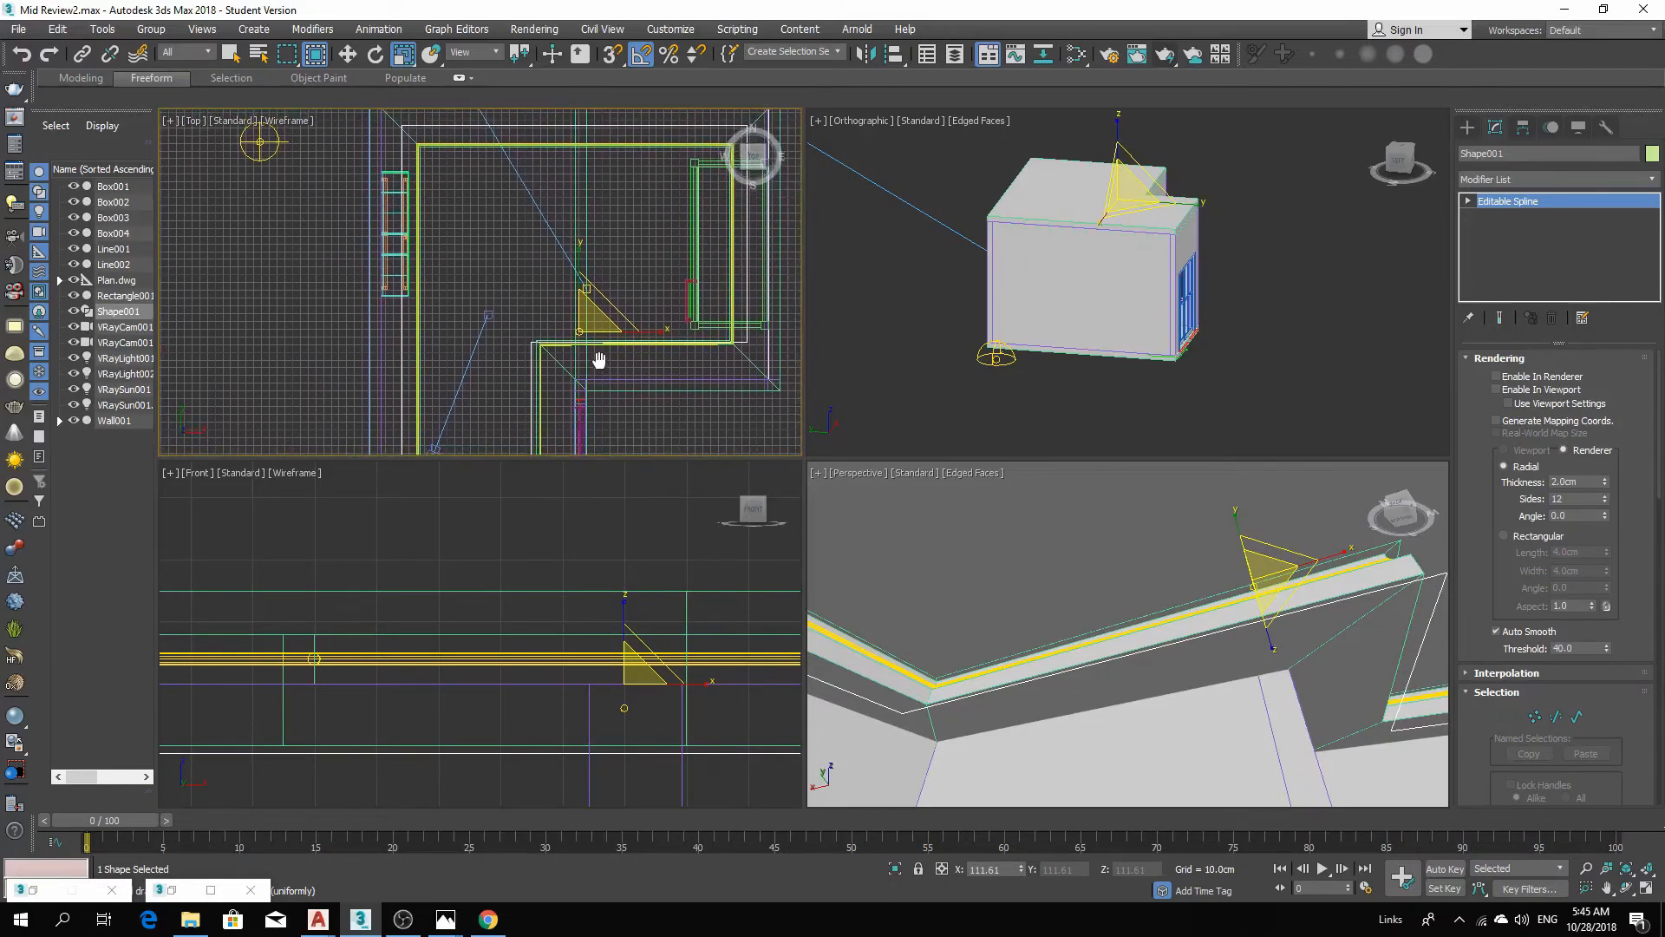
Move the shape in the top view to align it with the cove.
key("w")
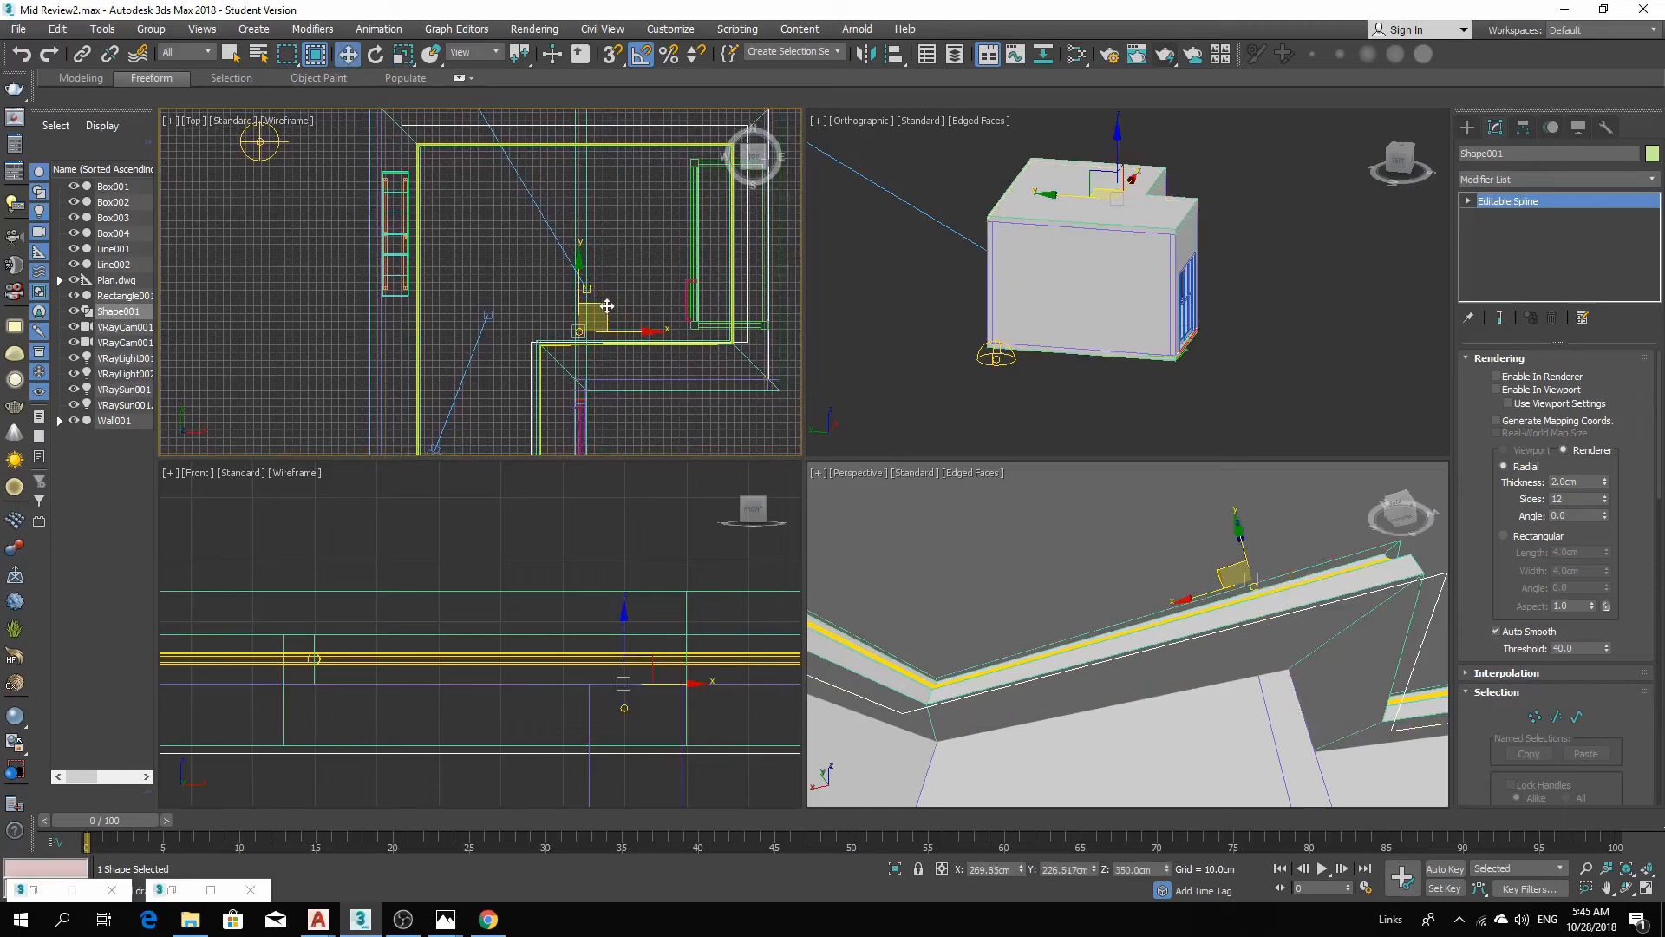
left_click_drag(606, 306, 610, 312)
left_click_drag(607, 316, 610, 313)
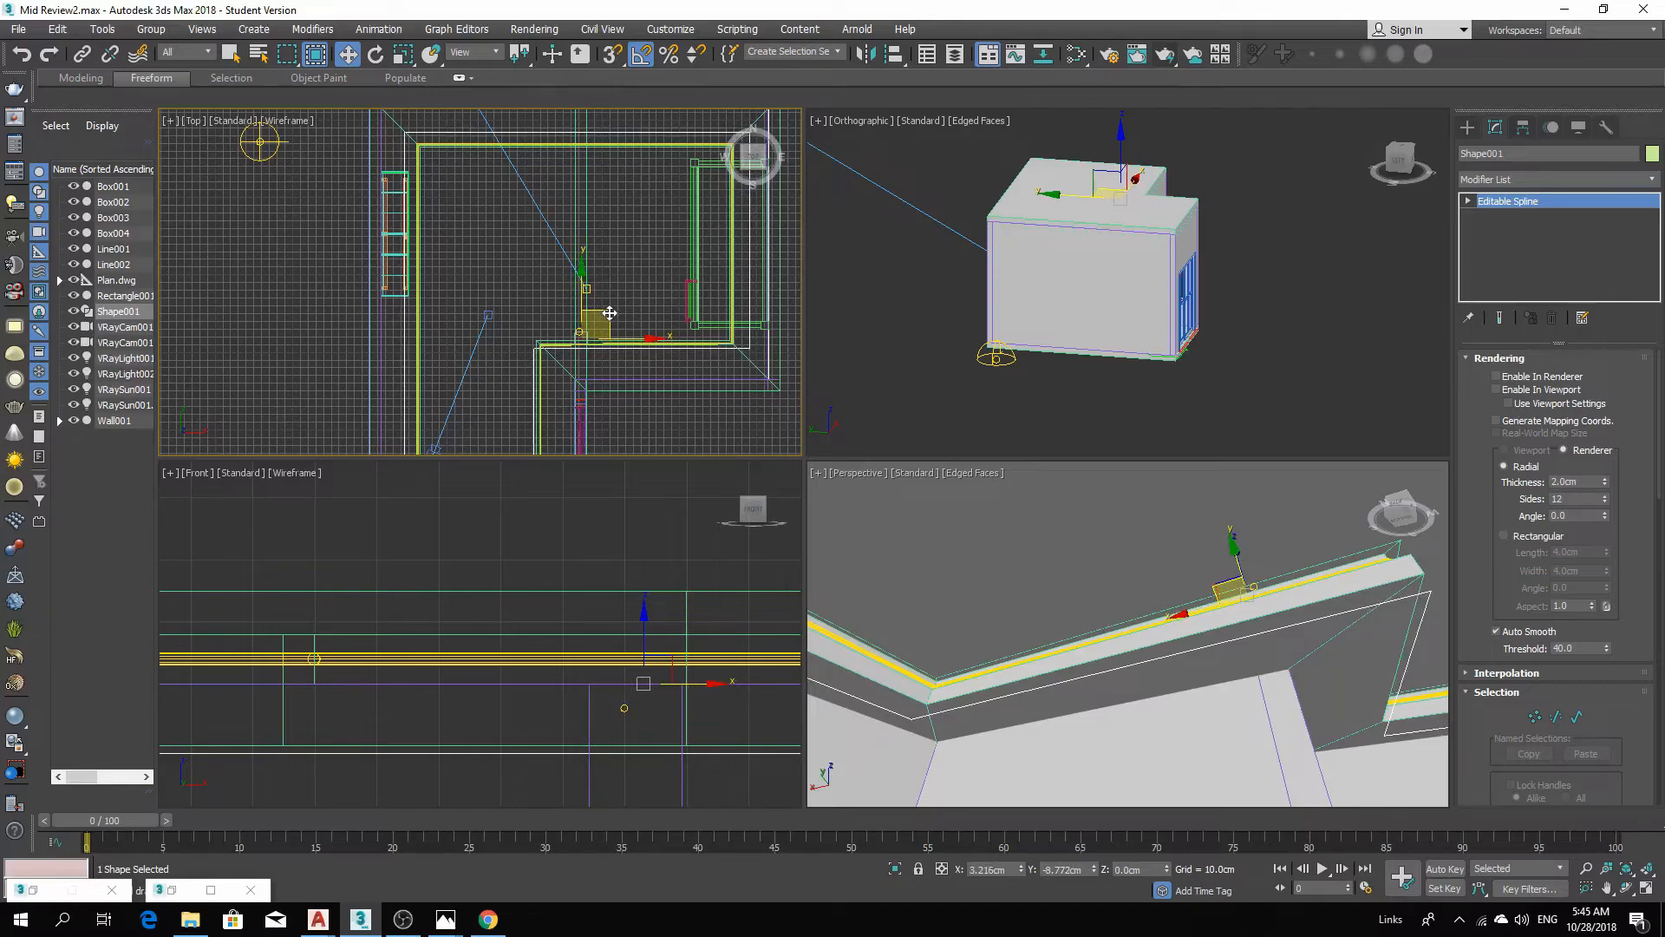
middle_click_drag(609, 312, 662, 185)
scroll(614, 293, "up", 2)
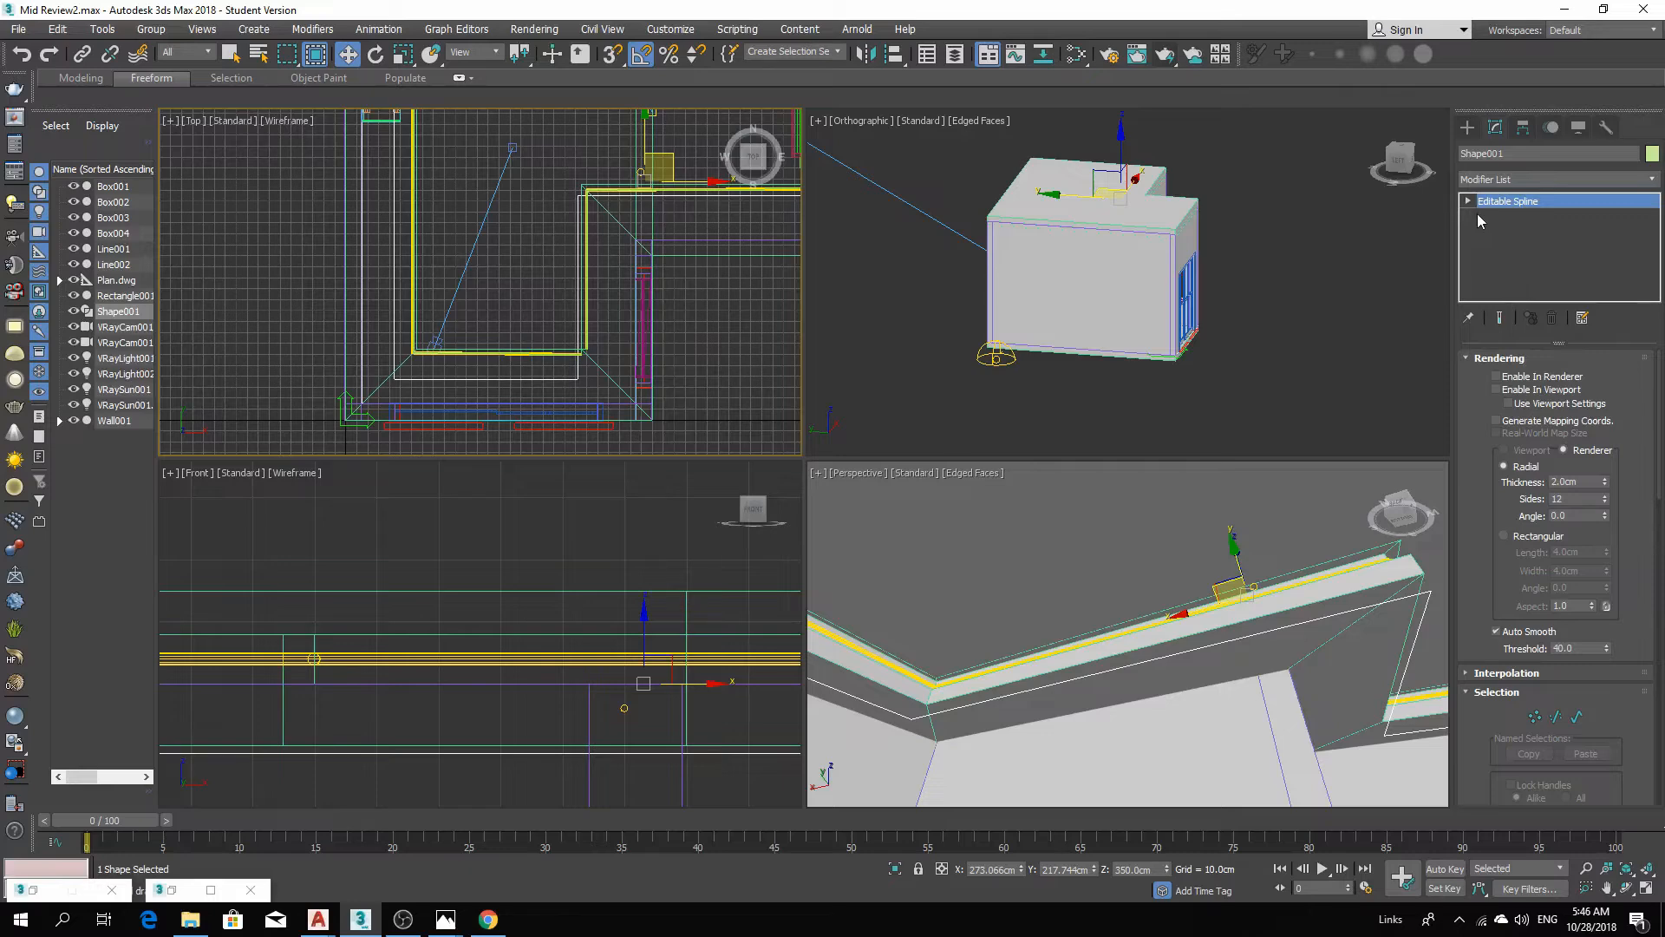
Switch the shape to Vertex level and select a corner vertex in the top view.
left_click(1556, 716)
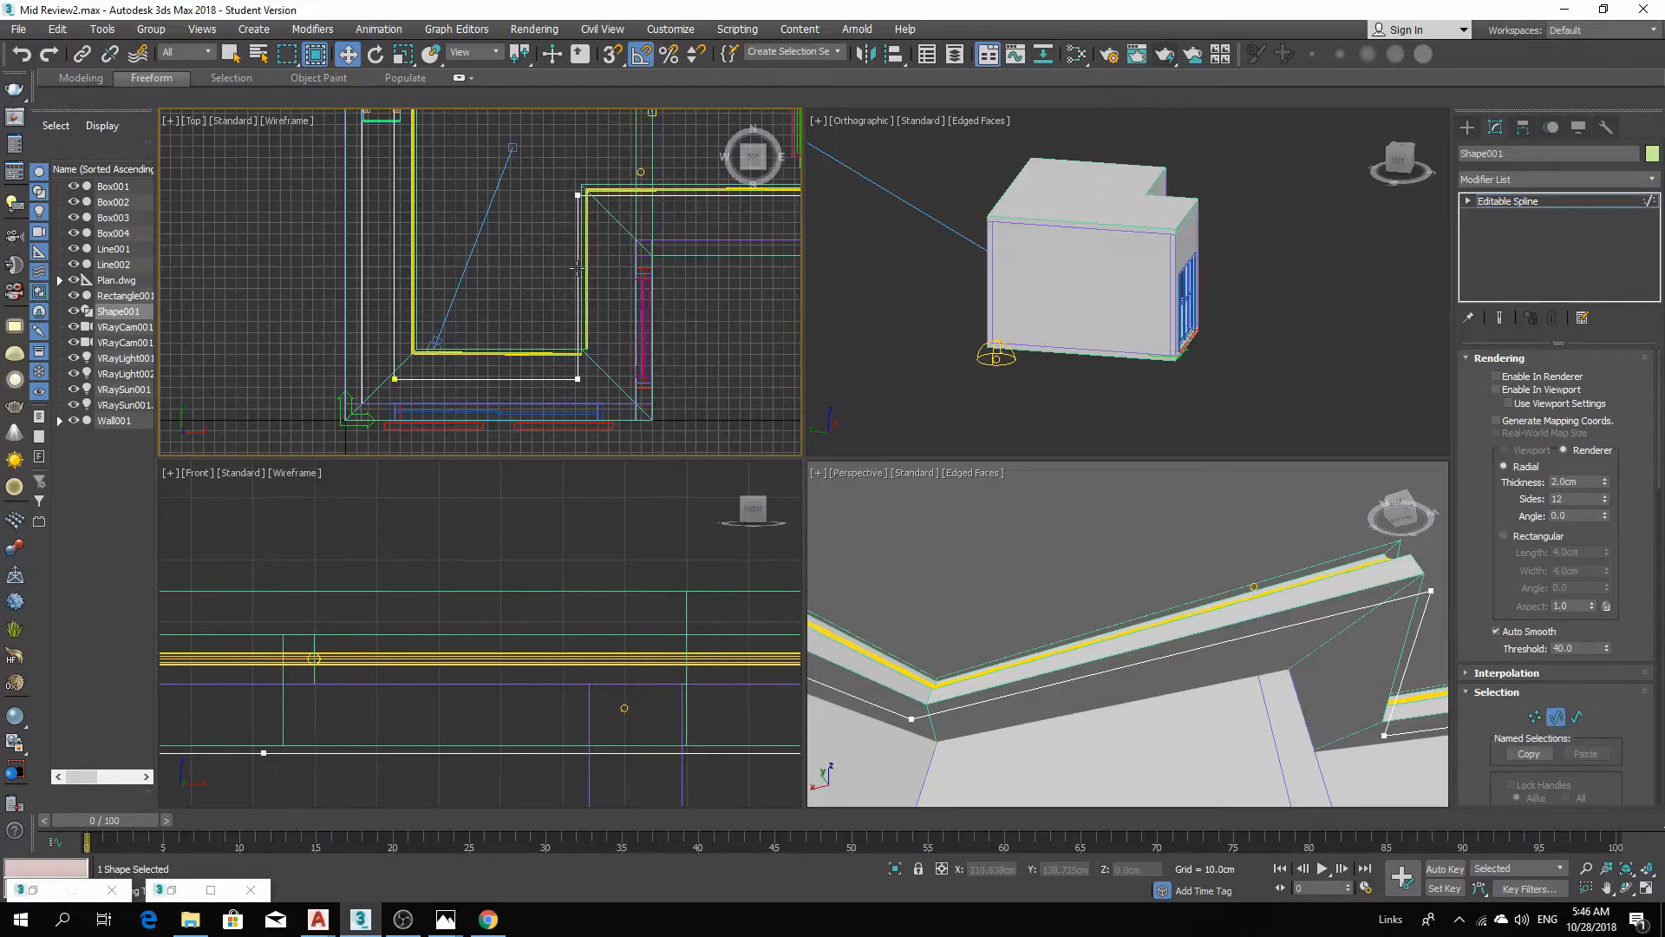
left_click_drag(577, 269, 645, 285)
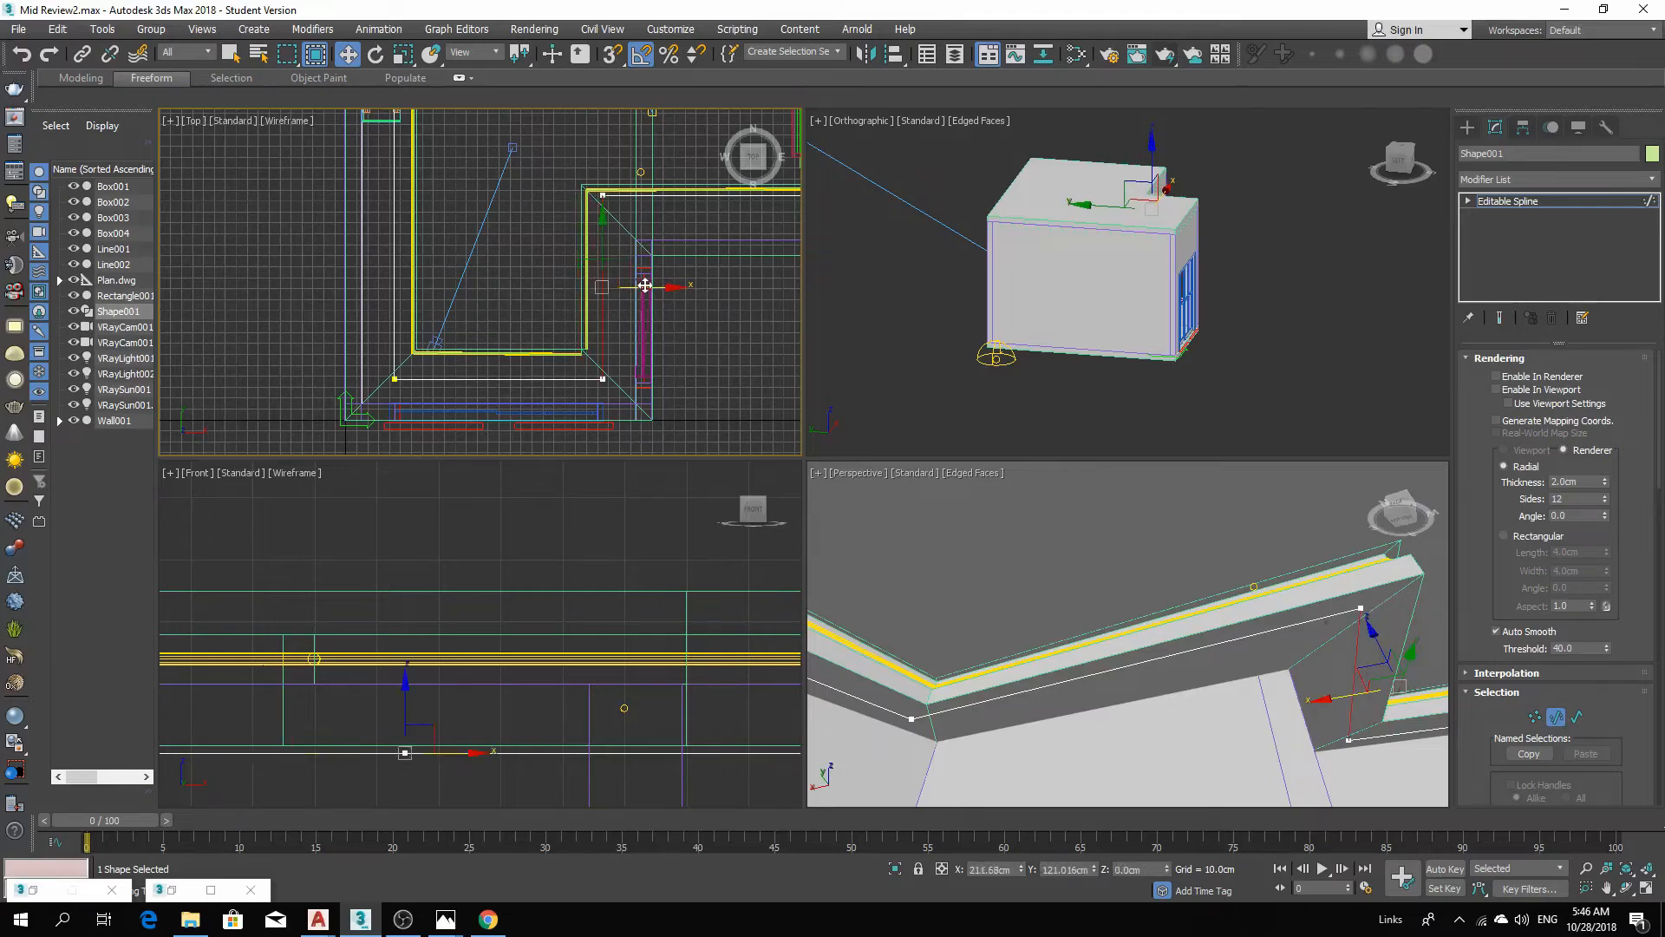
left_click(569, 263)
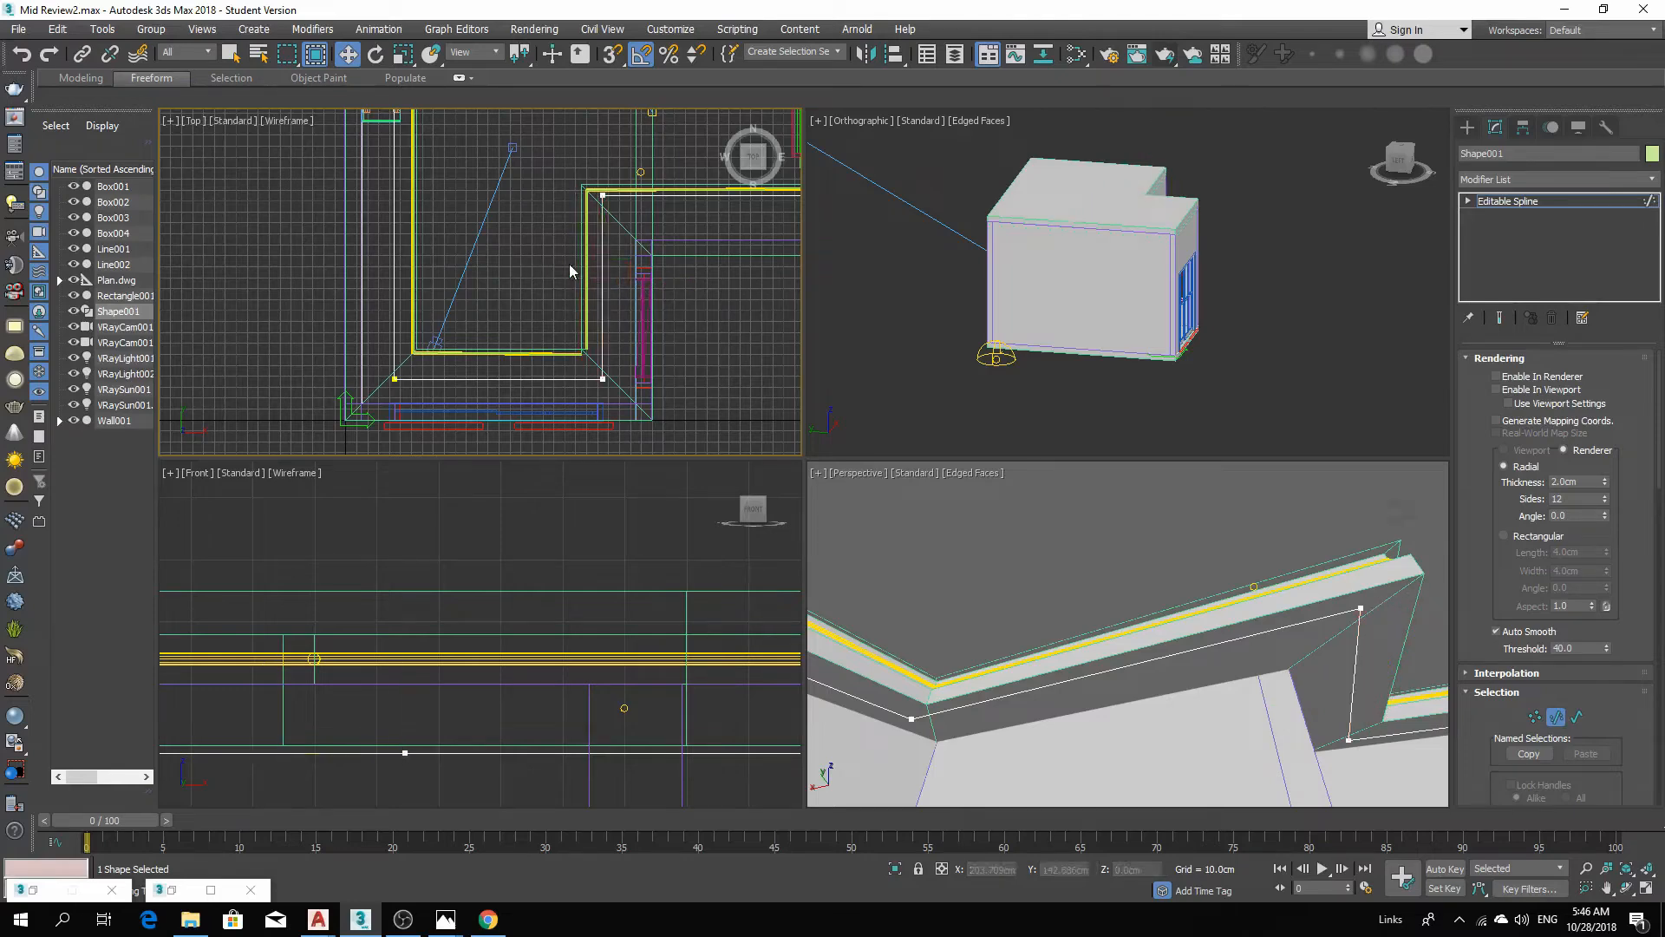
left_click(1614, 198)
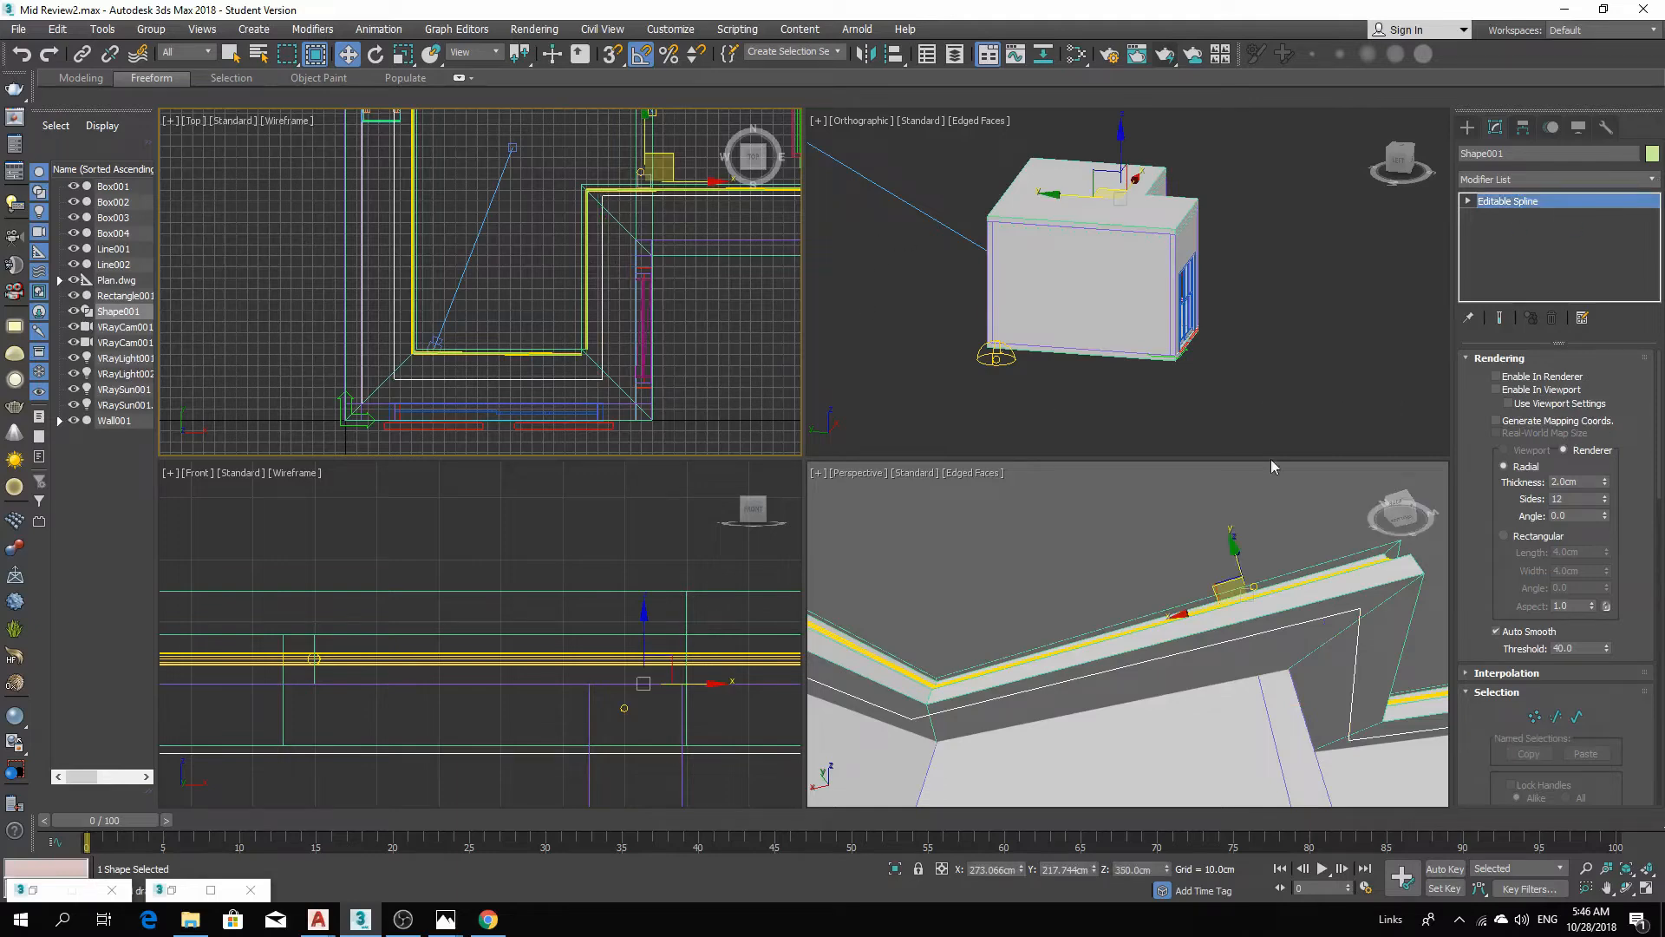
Create a VRayLight of Disc type at the cove corner in the top view, radius about 8 cm.
left_click(1467, 128)
left_click(1522, 234)
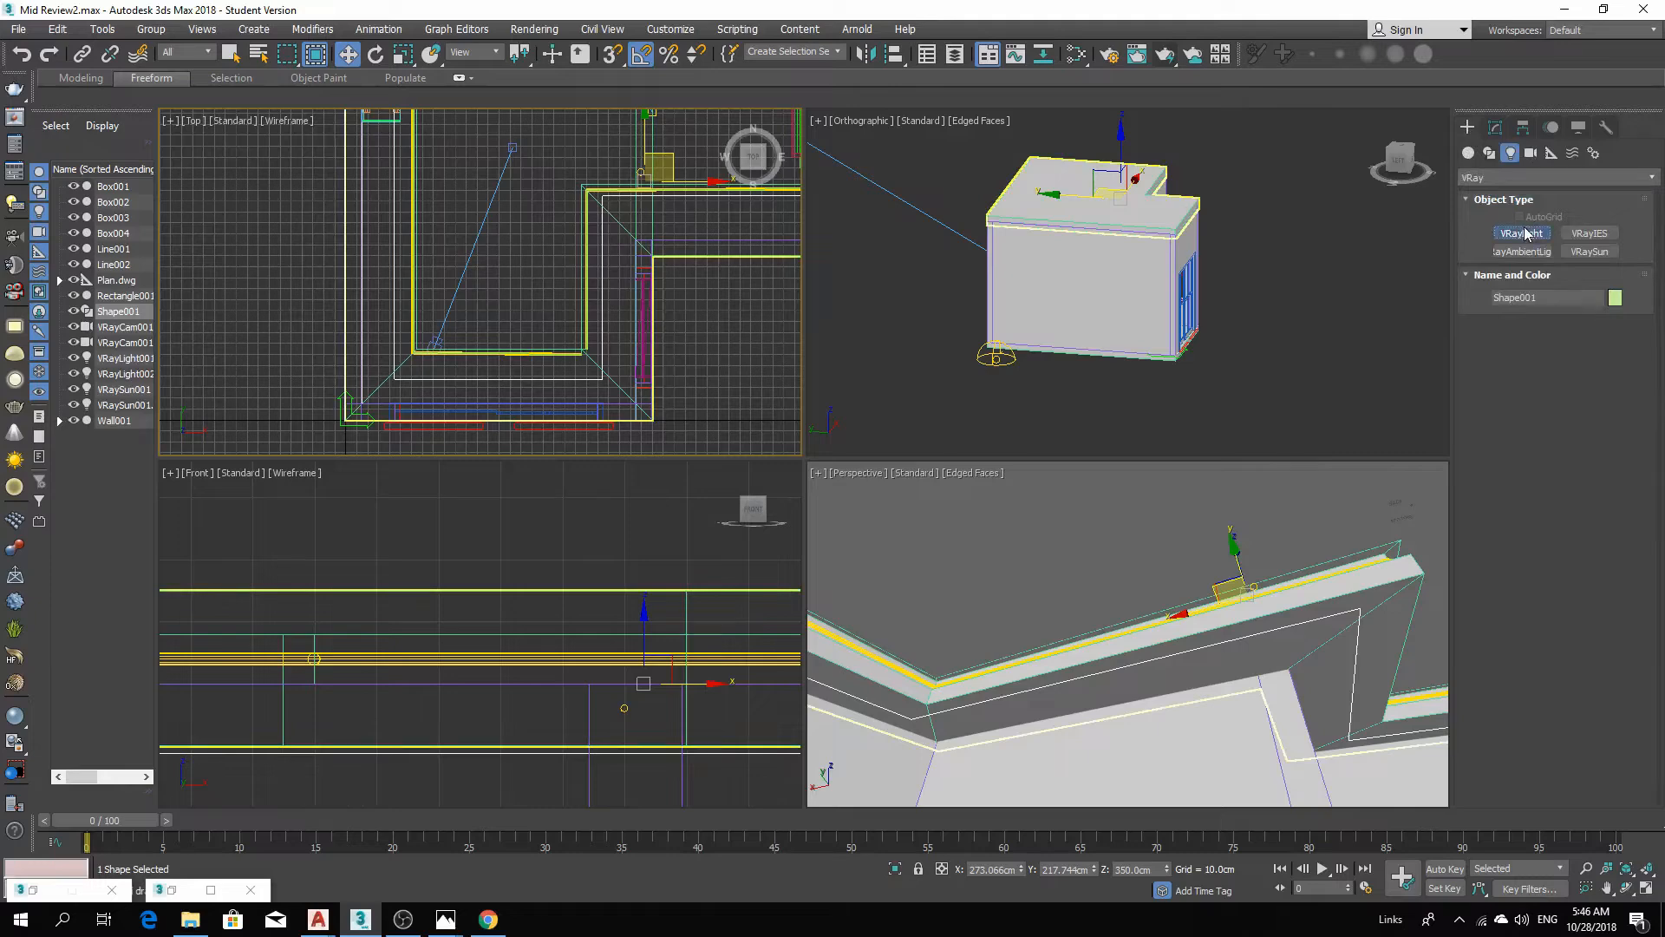
left_click(1610, 348)
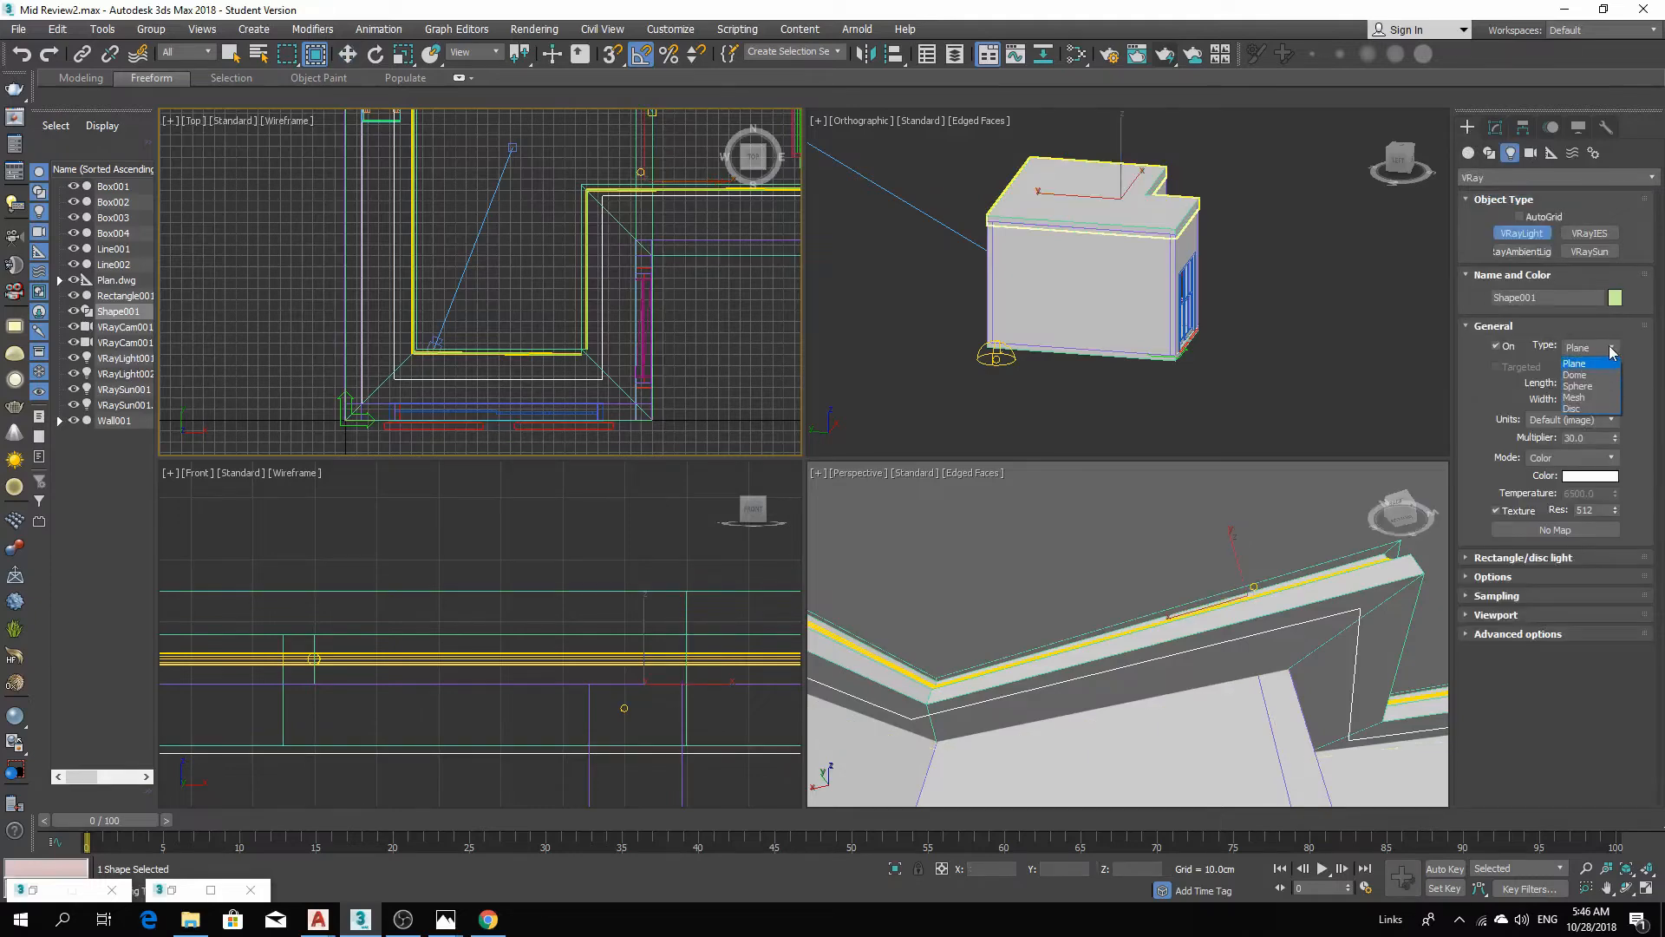
left_click(1592, 410)
scroll(555, 312, "up", 3)
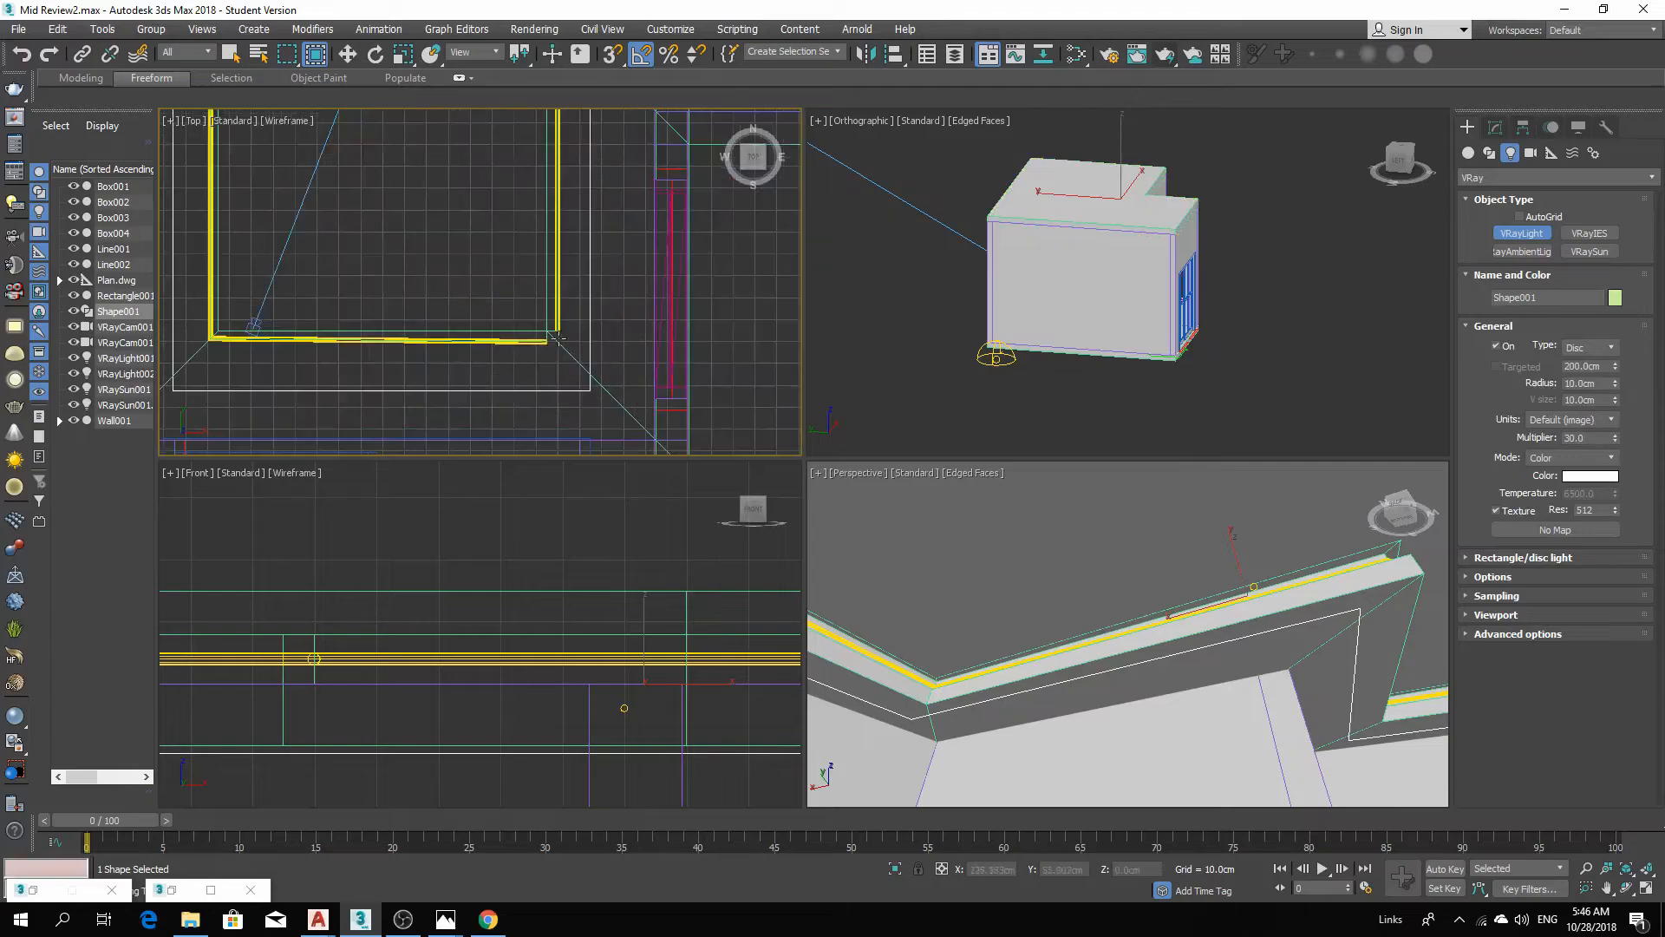
scroll(606, 236, "up", 2)
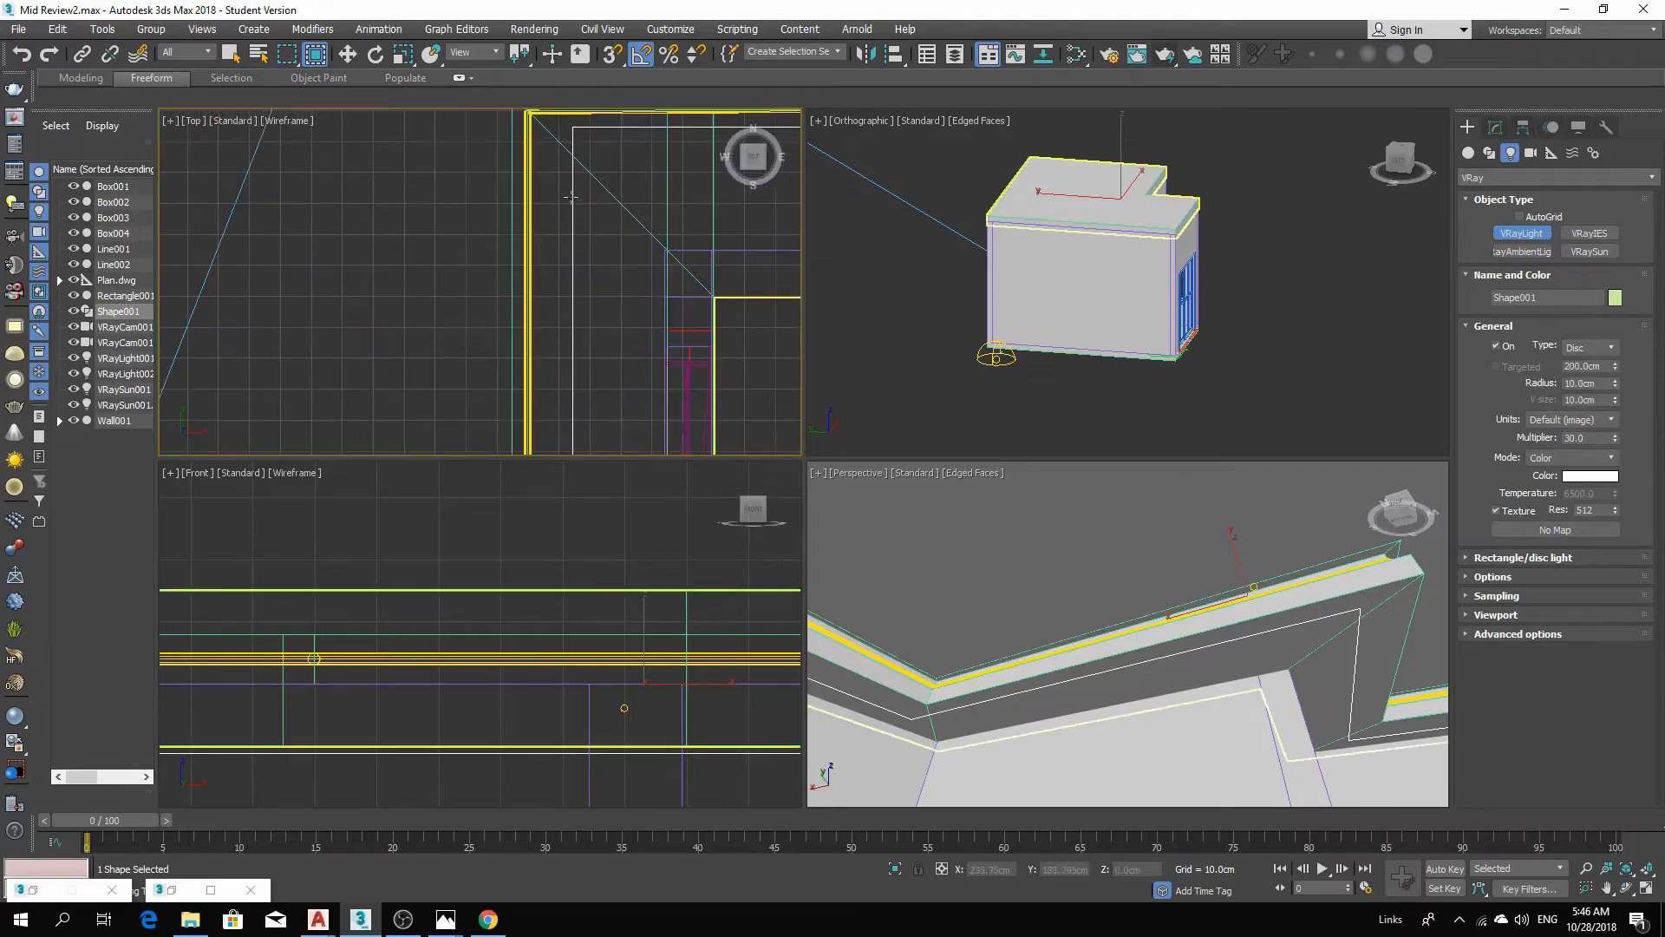
middle_click_drag(570, 190, 594, 271)
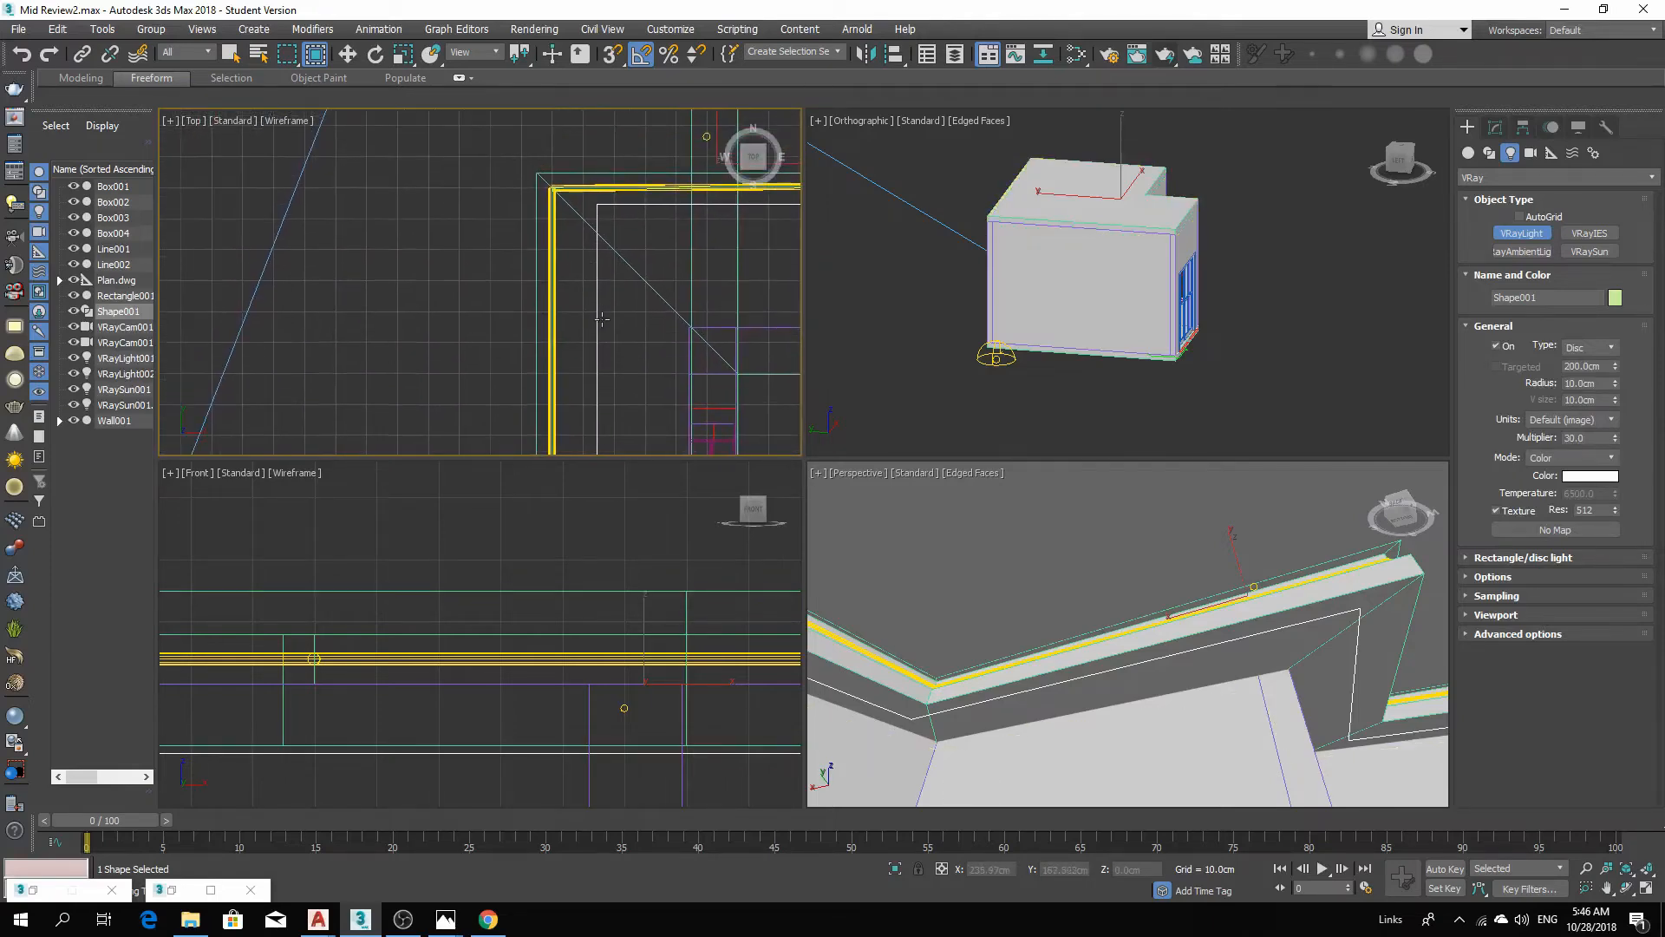
left_click_drag(597, 304, 621, 306)
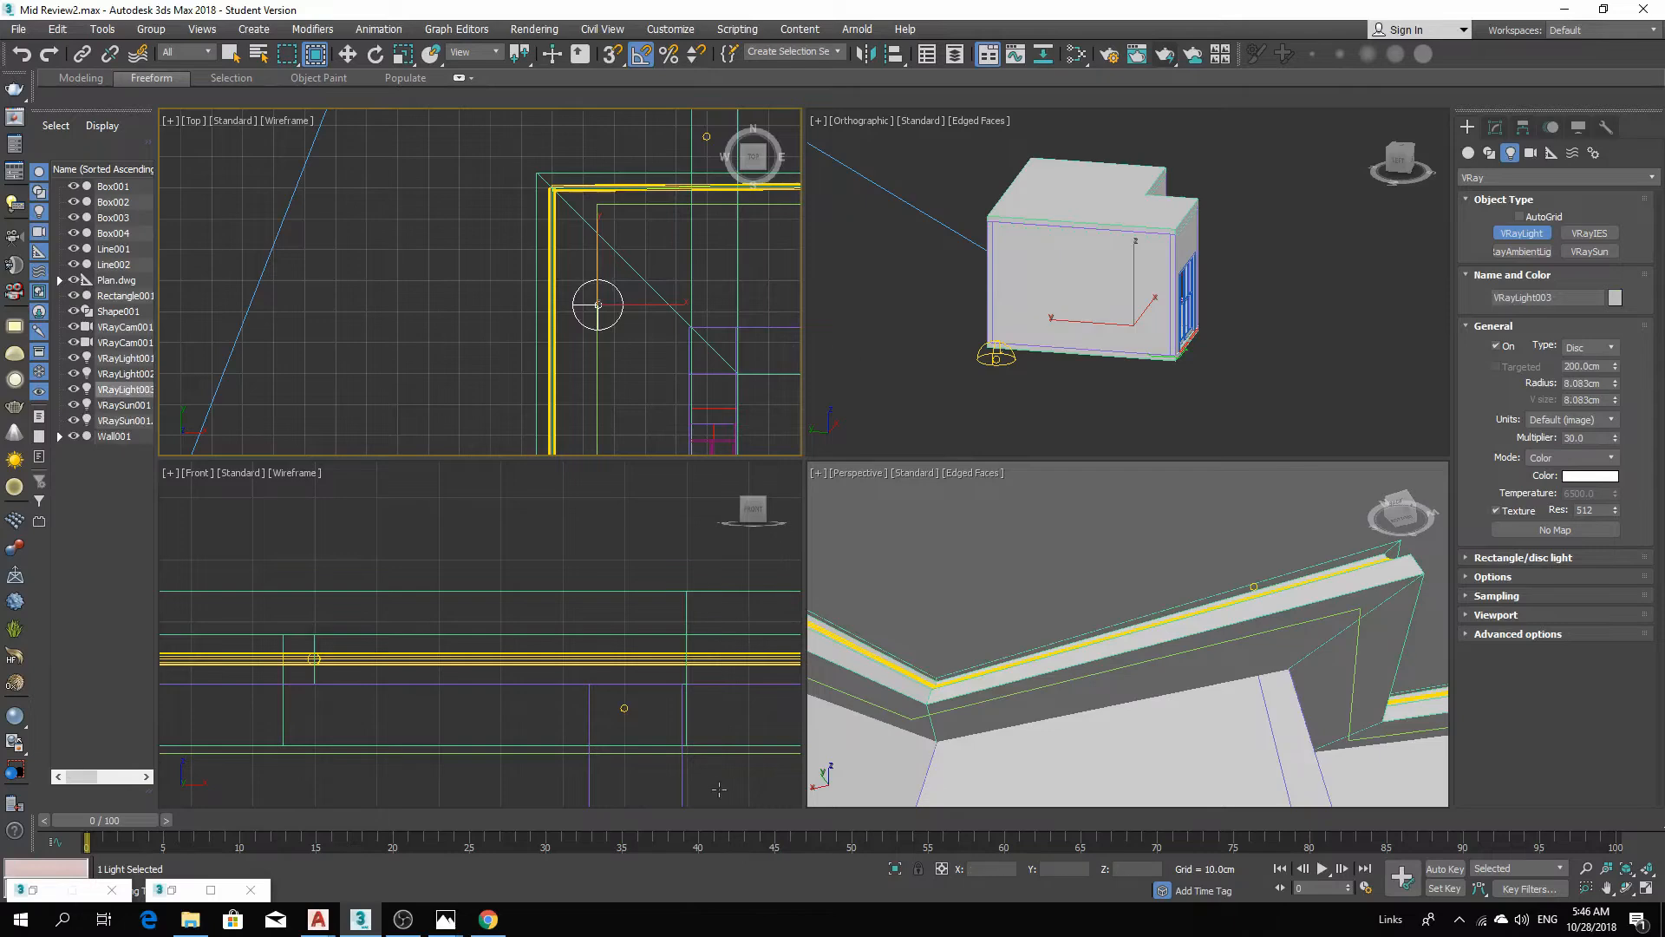
Move the disc light up in the front view to the cove height, about 340 cm.
scroll(1195, 547, "down", 5)
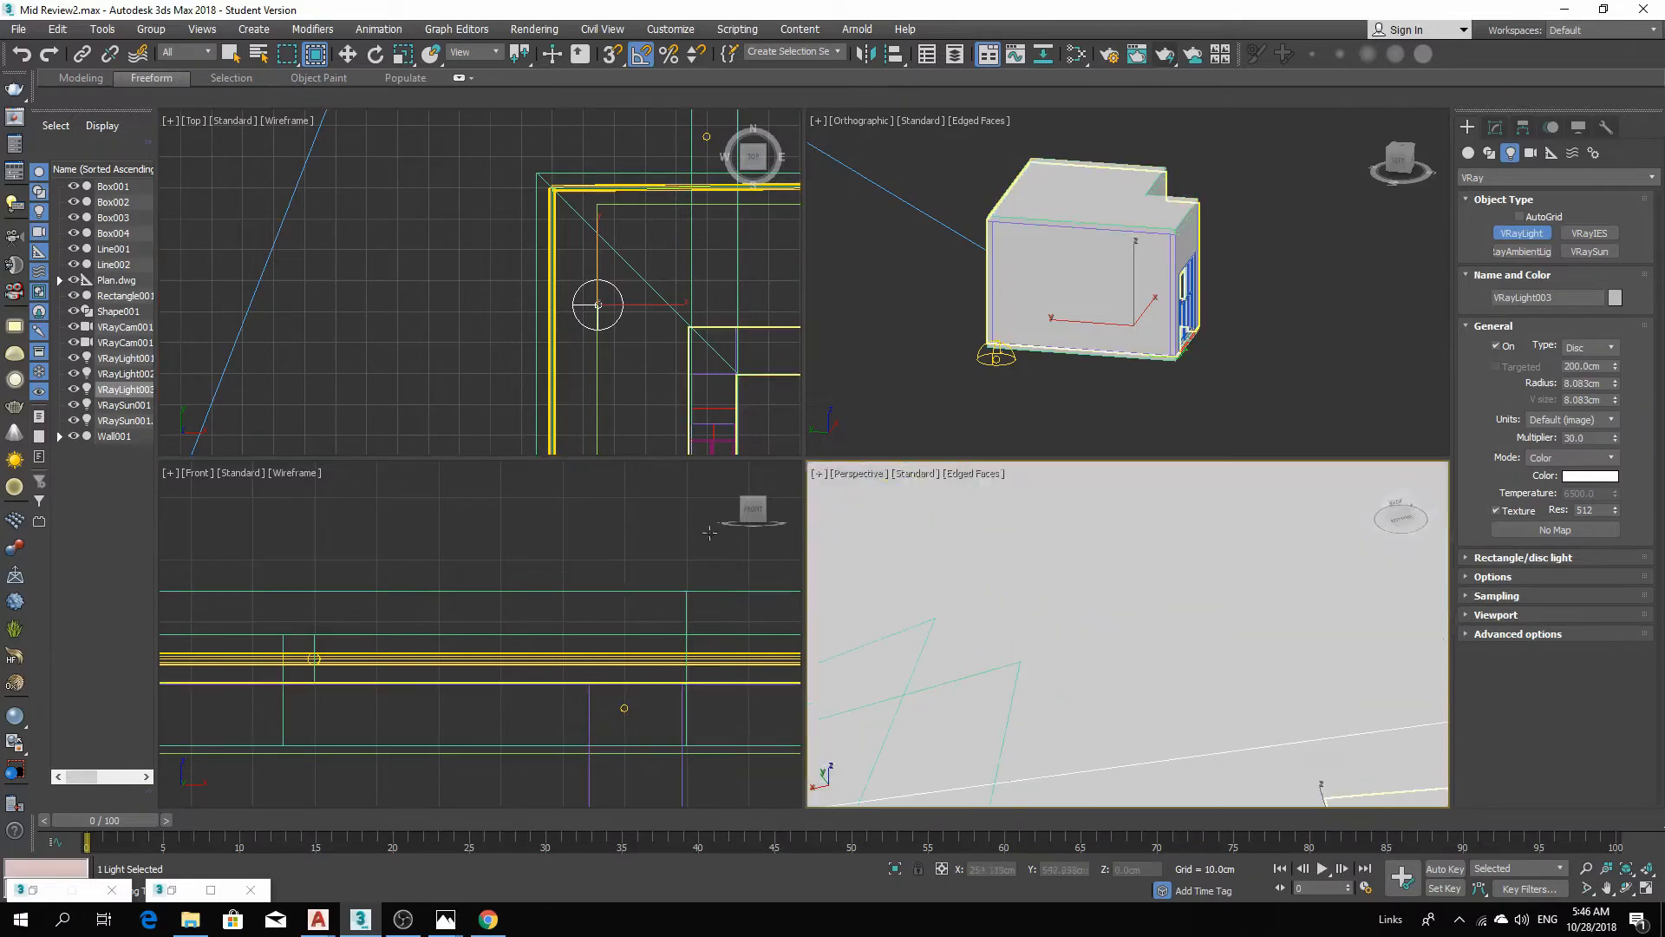
scroll(556, 732, "down", 8)
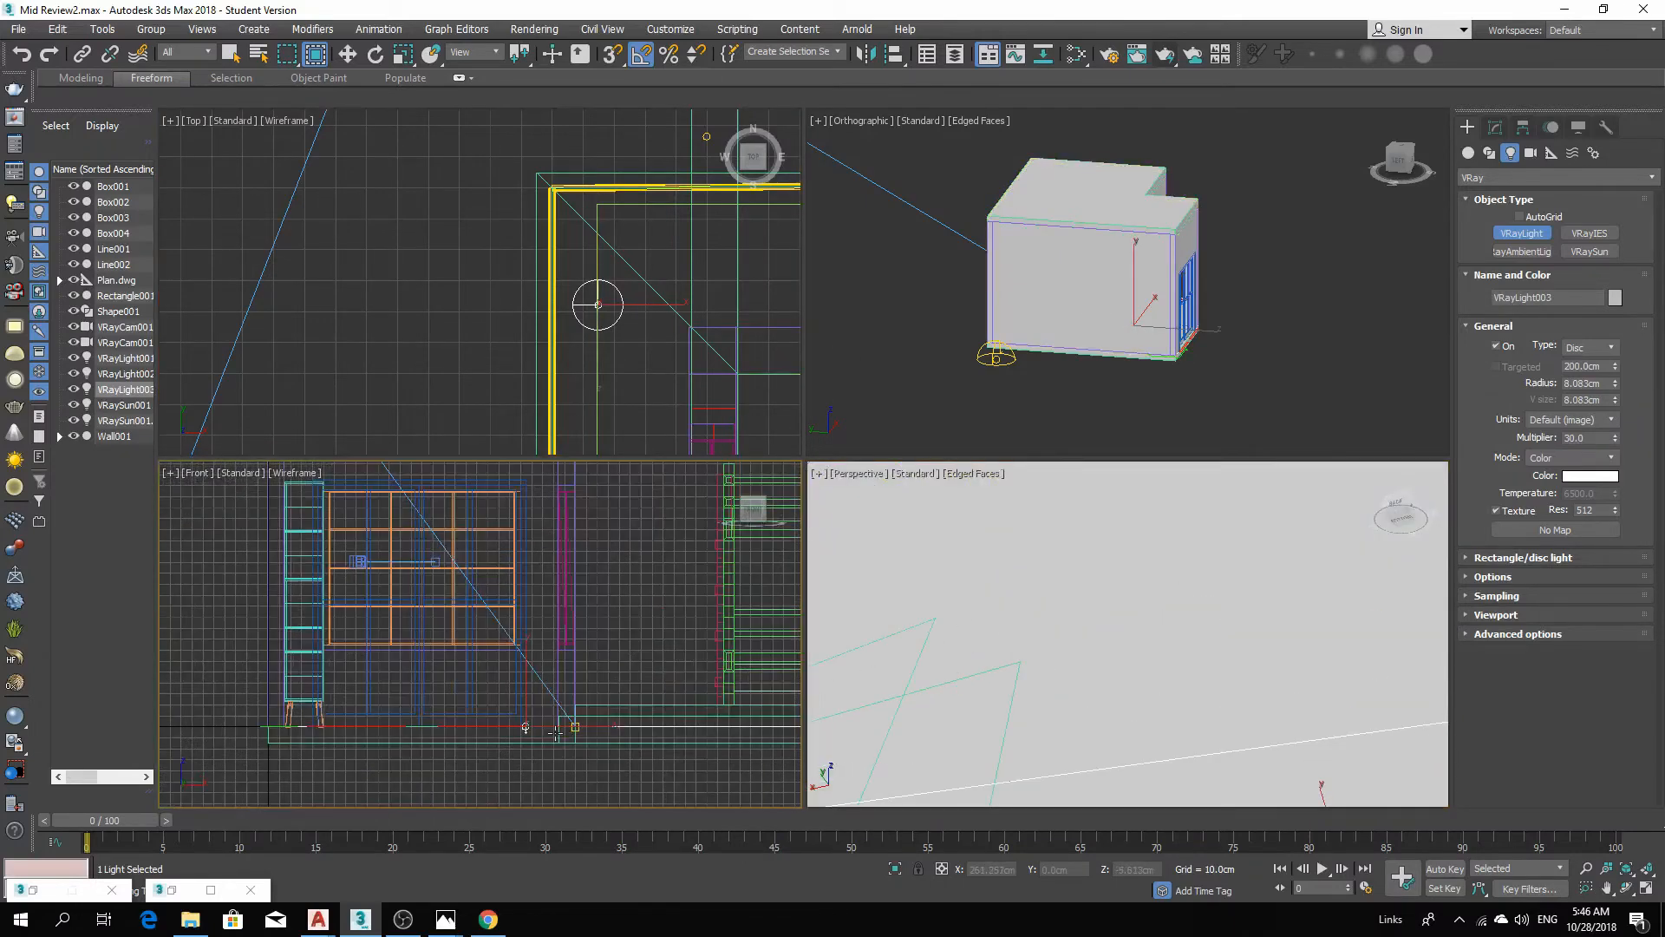
scroll(556, 733, "up", 3)
left_click(348, 54)
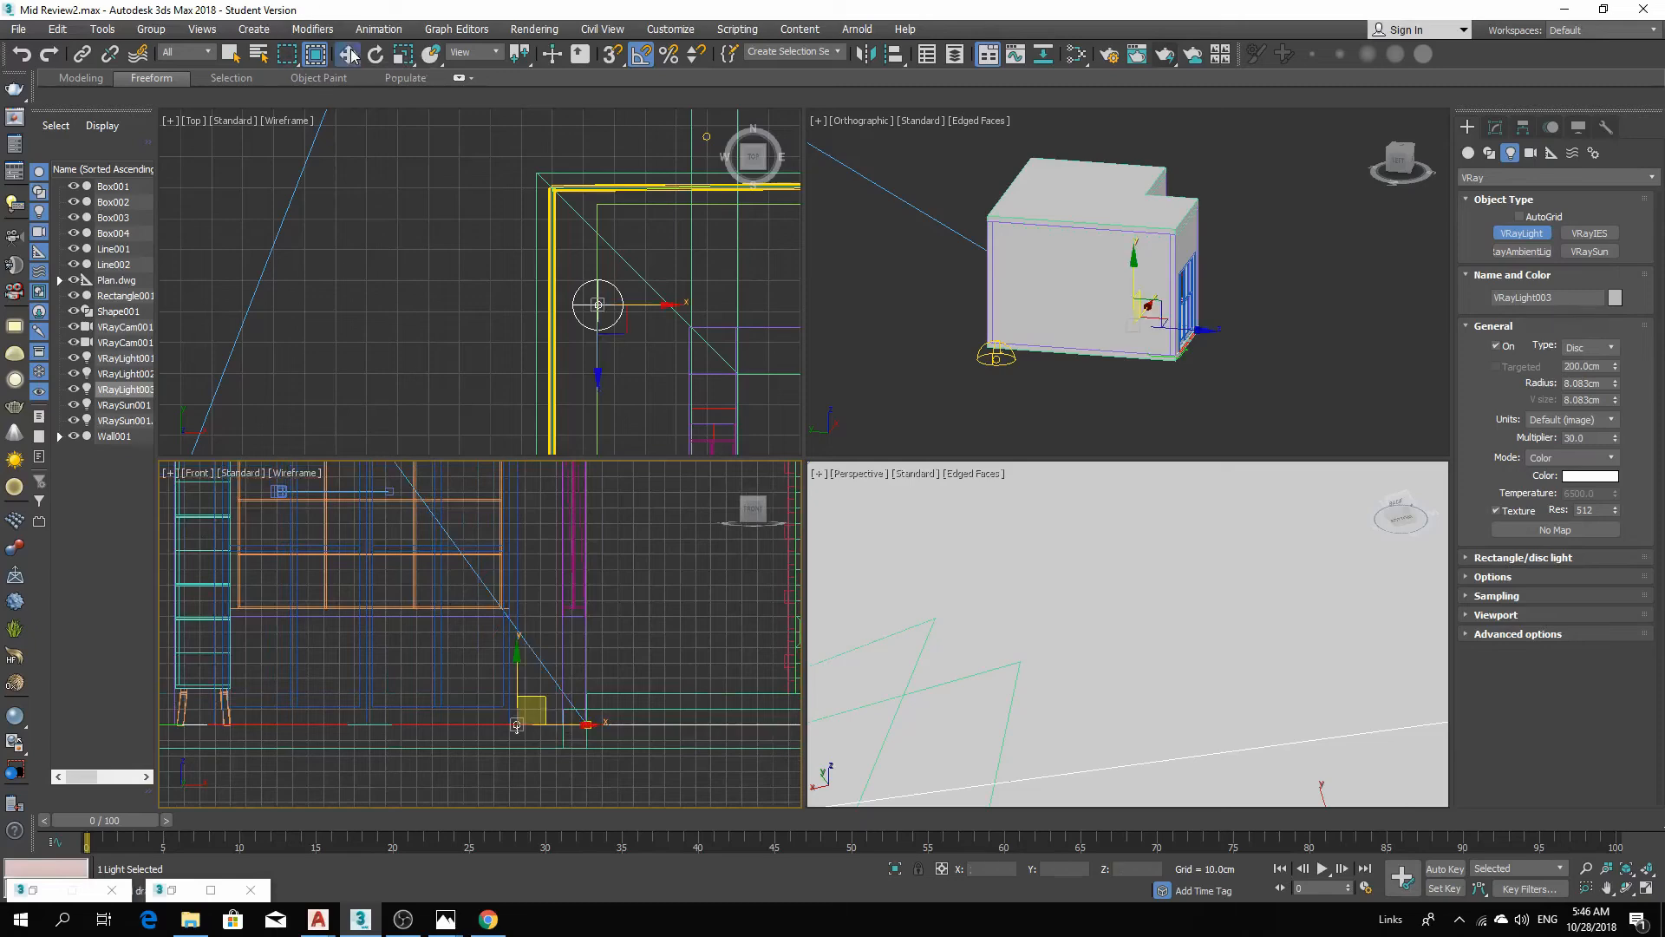
middle_click_drag(490, 749, 625, 796)
scroll(637, 763, "down", 2)
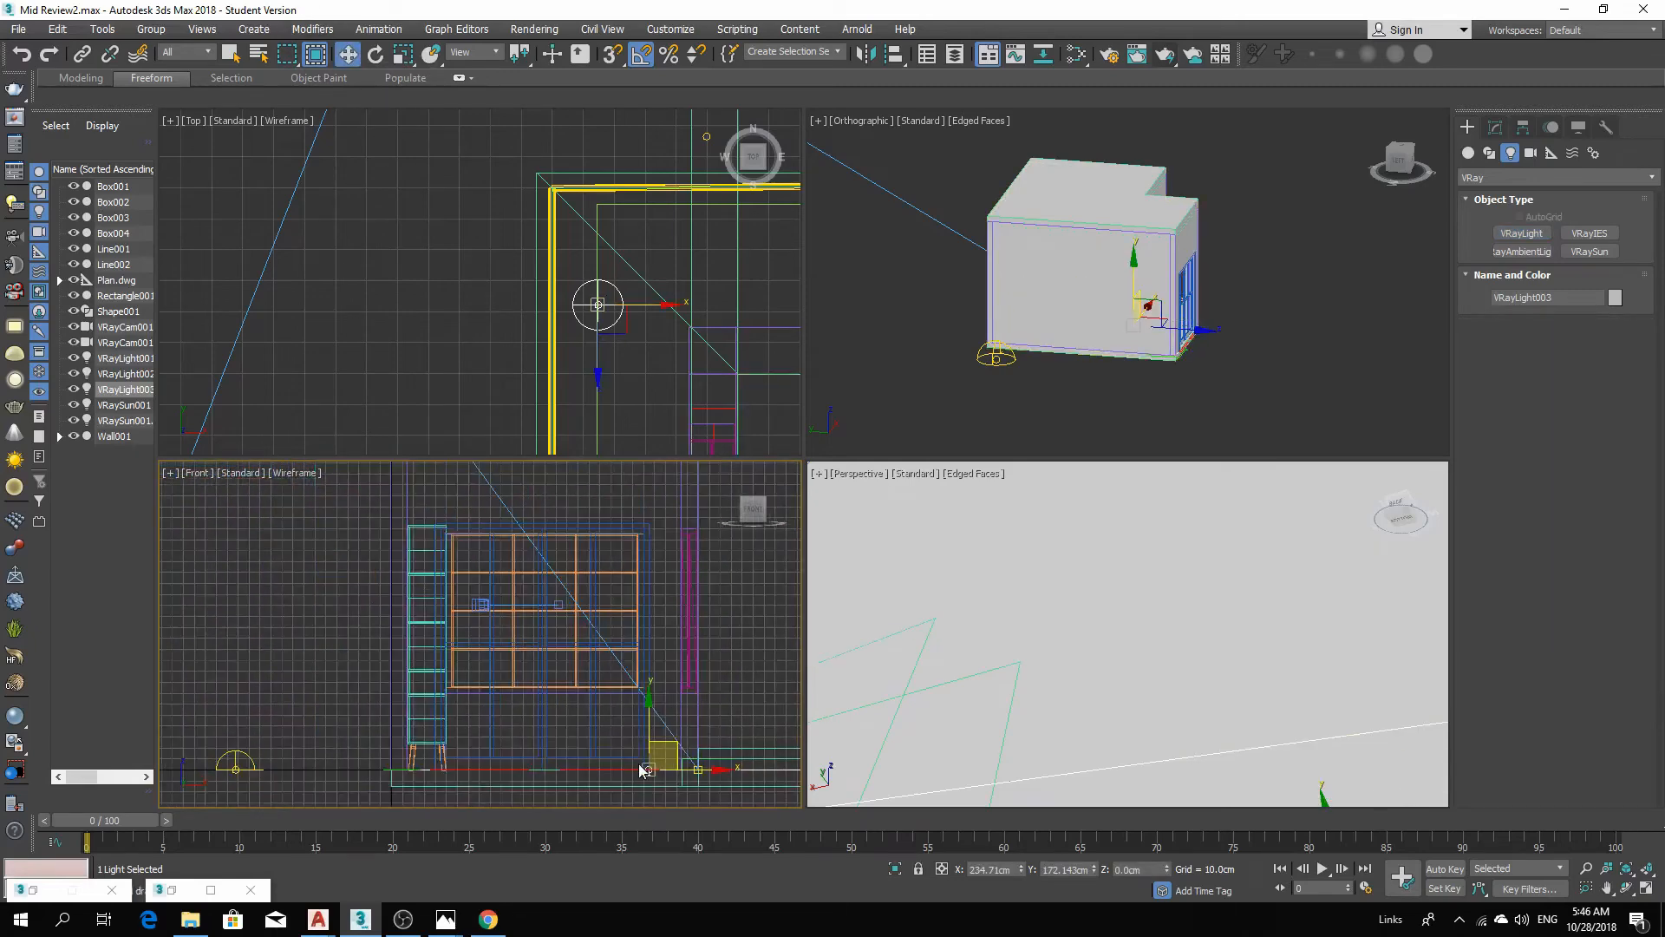
left_click_drag(648, 715, 679, 448)
middle_click_drag(646, 600, 670, 796)
scroll(674, 672, "up", 2)
left_click_drag(673, 652, 688, 512)
Fine-tune the disc light's height in the front view so it sits in the cove at about 340 cm.
scroll(655, 551, "up", 3)
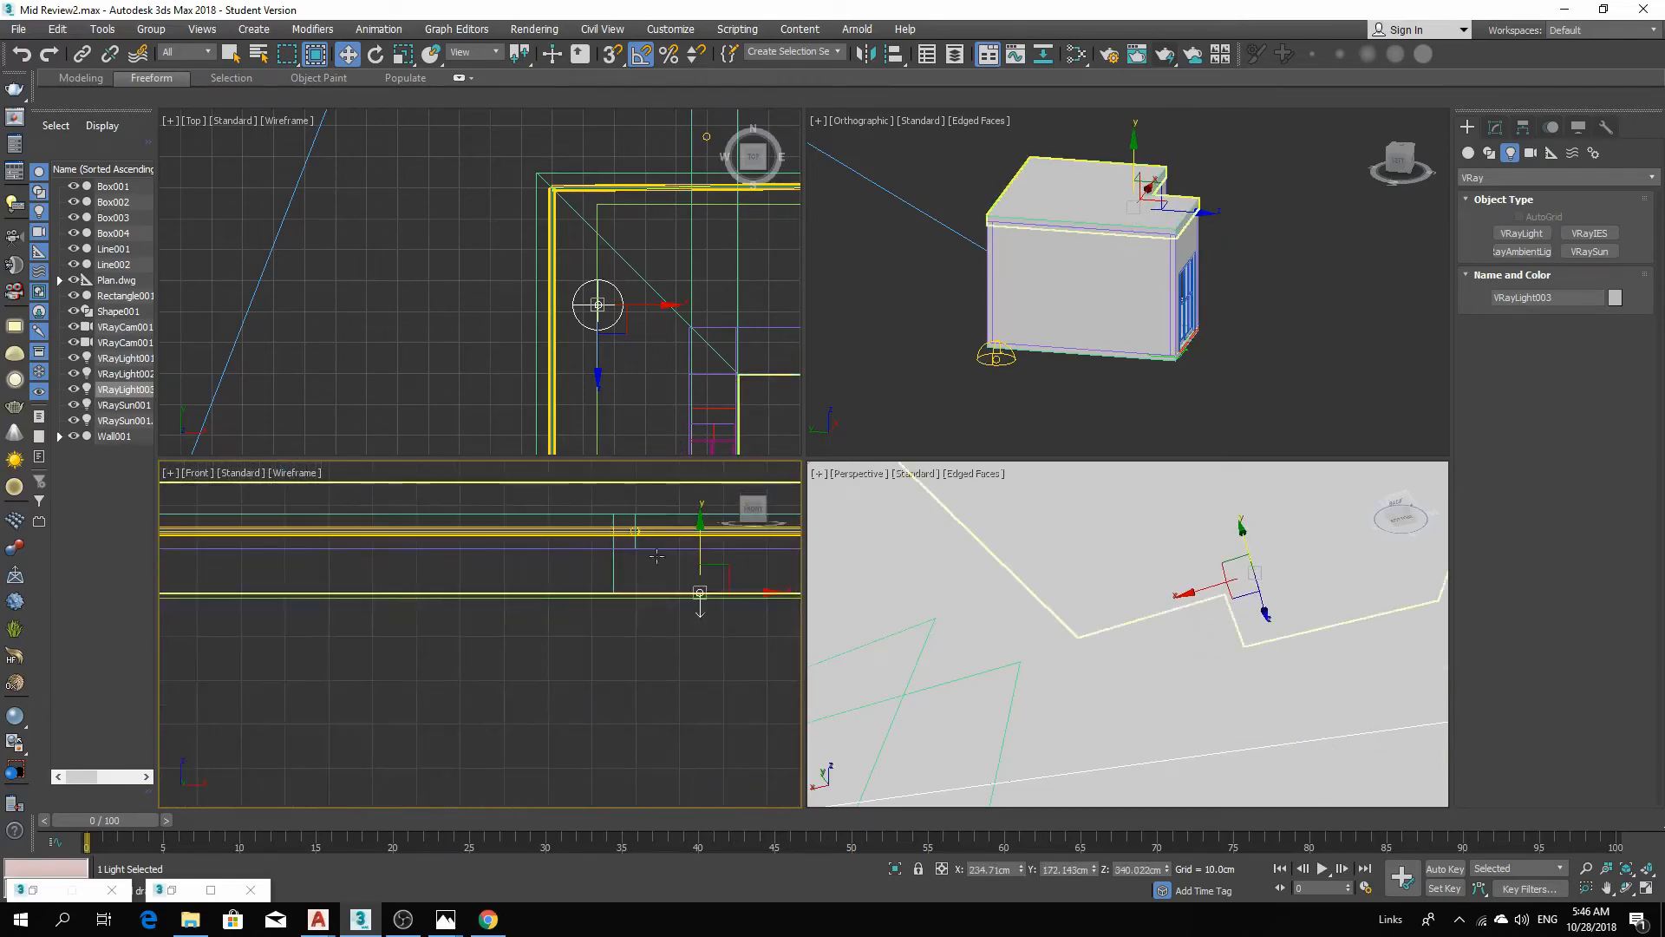
scroll(719, 614, "up", 3)
mouse_move(647, 550)
middle_mouse_down()
mouse_move(647, 652)
mouse_move(662, 565)
middle_mouse_up()
scroll(653, 558, "down", 3)
scroll(650, 654, "up", 3)
scroll(650, 654, "up", 3)
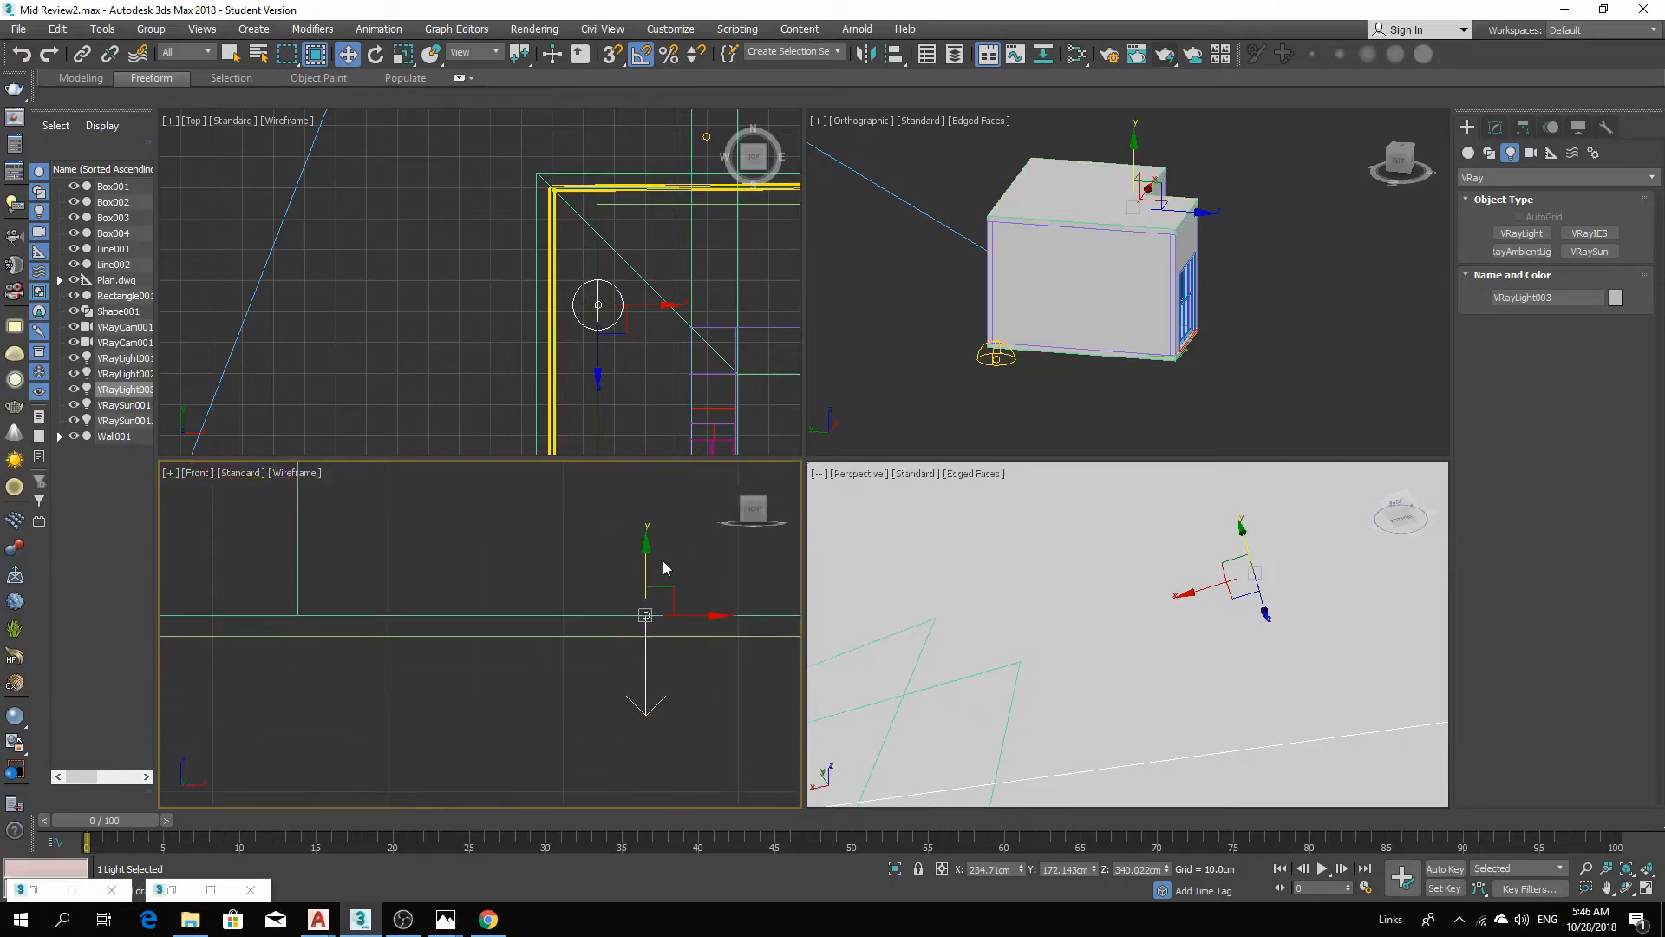
left_click_drag(647, 572, 656, 589)
scroll(647, 565, "down", 7)
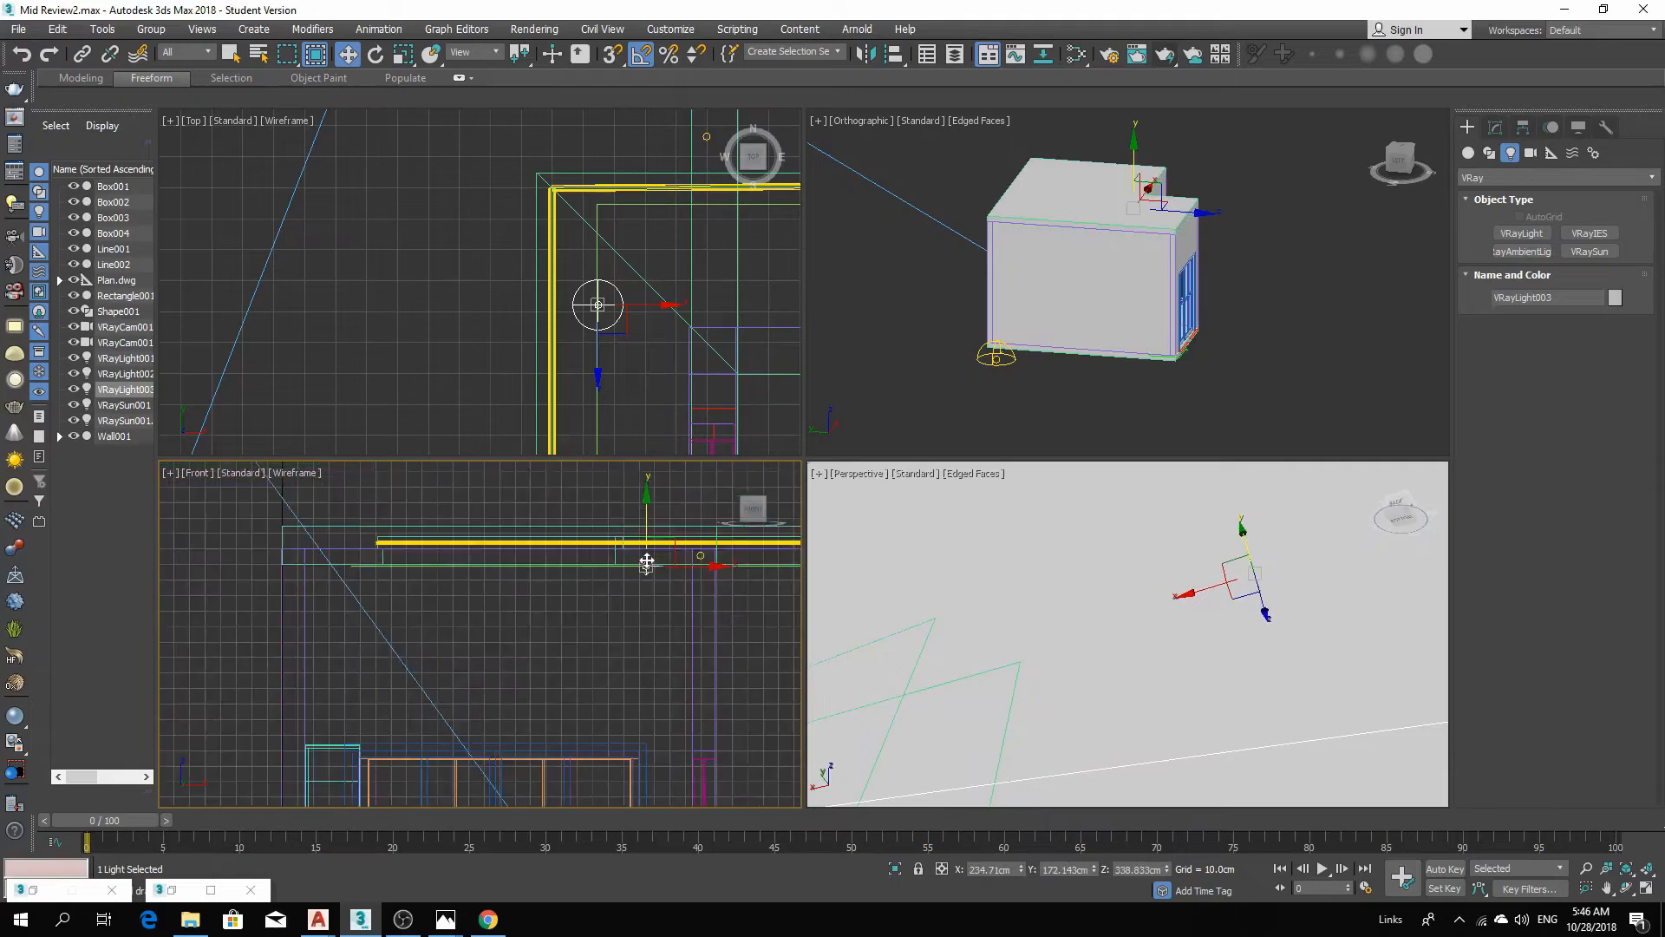
scroll(641, 570, "up", 4)
scroll(640, 570, "up", 5)
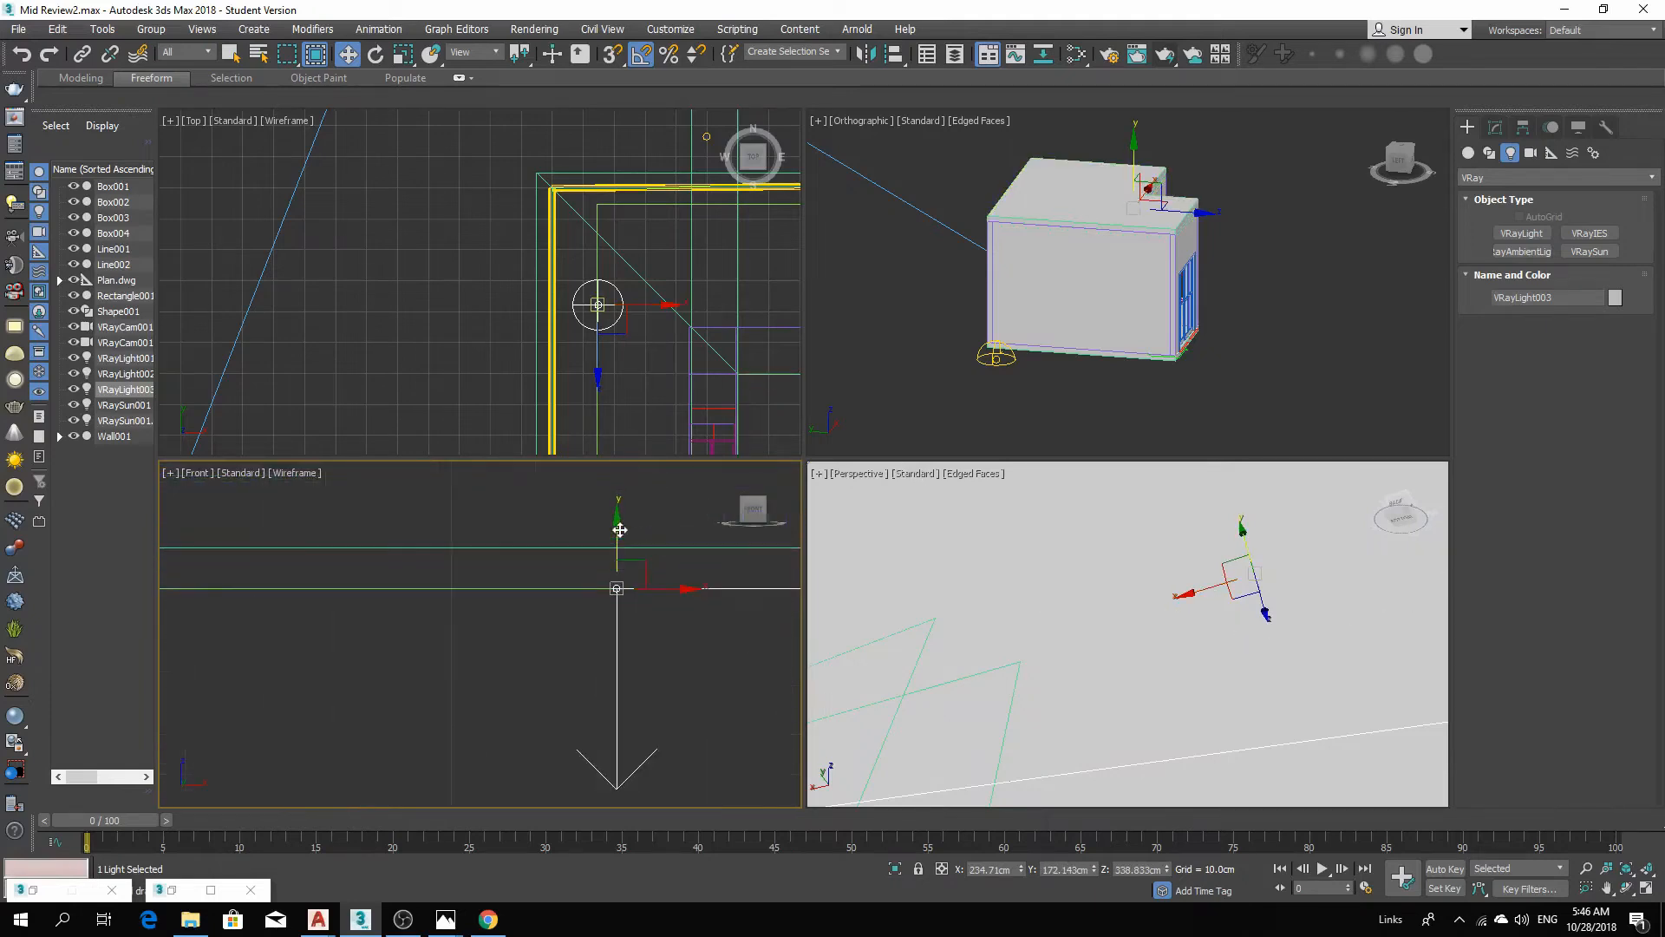
left_click_drag(618, 536, 630, 495)
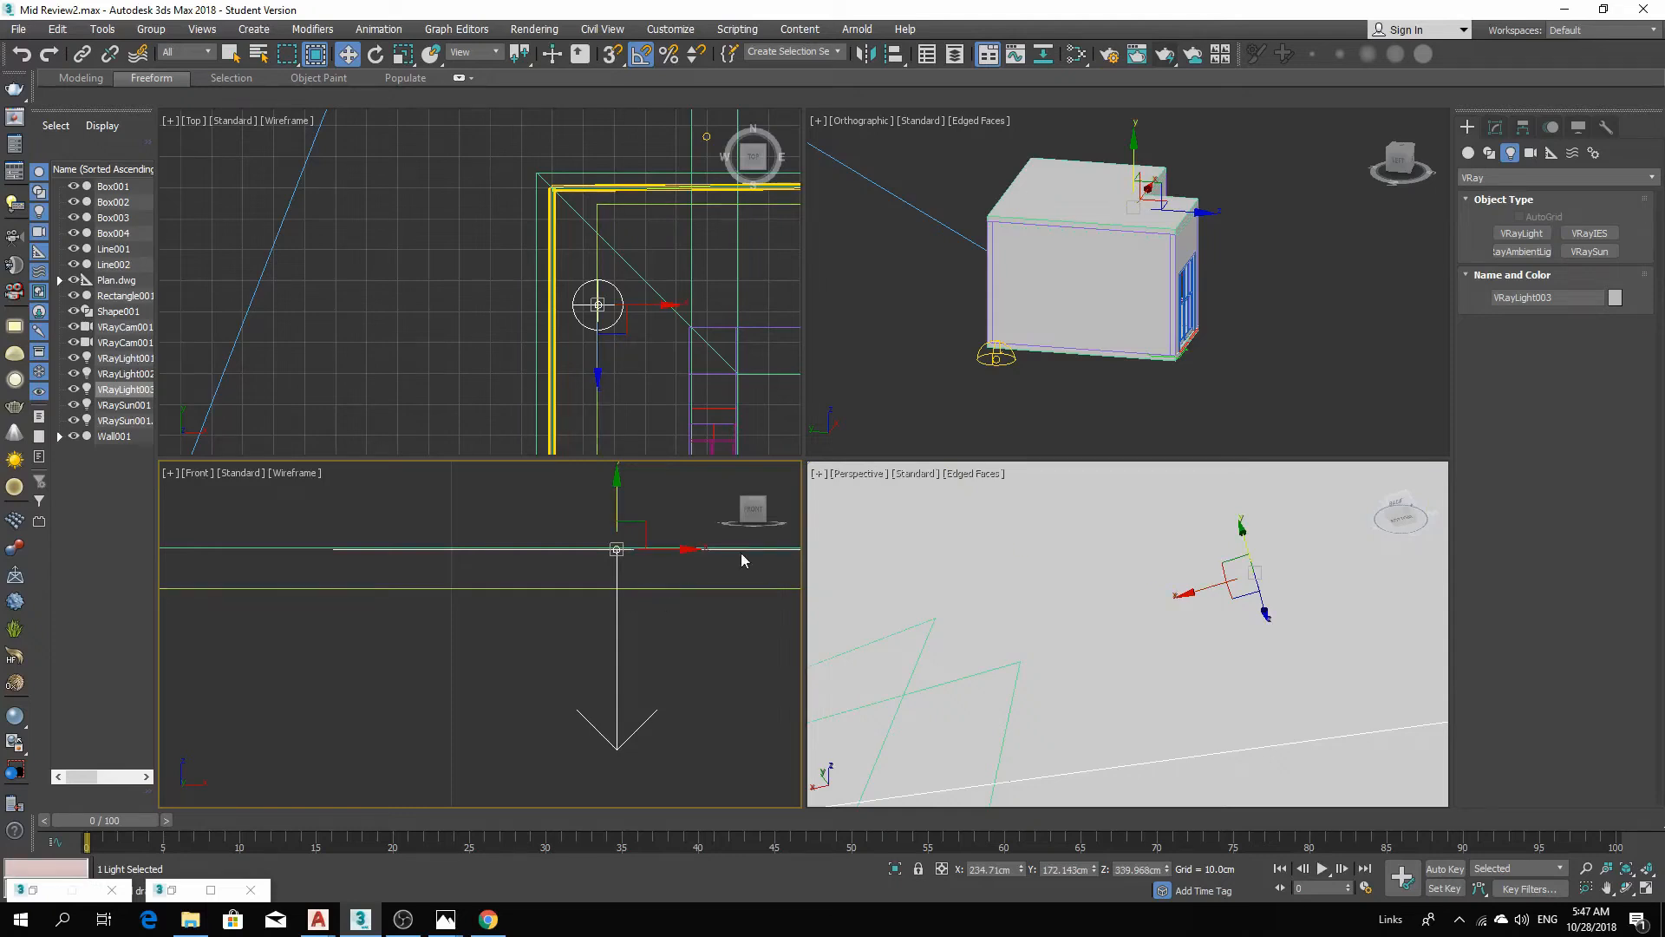
Open the Spacing Tool and pick the extracted cove shape as the path.
left_click(102, 29)
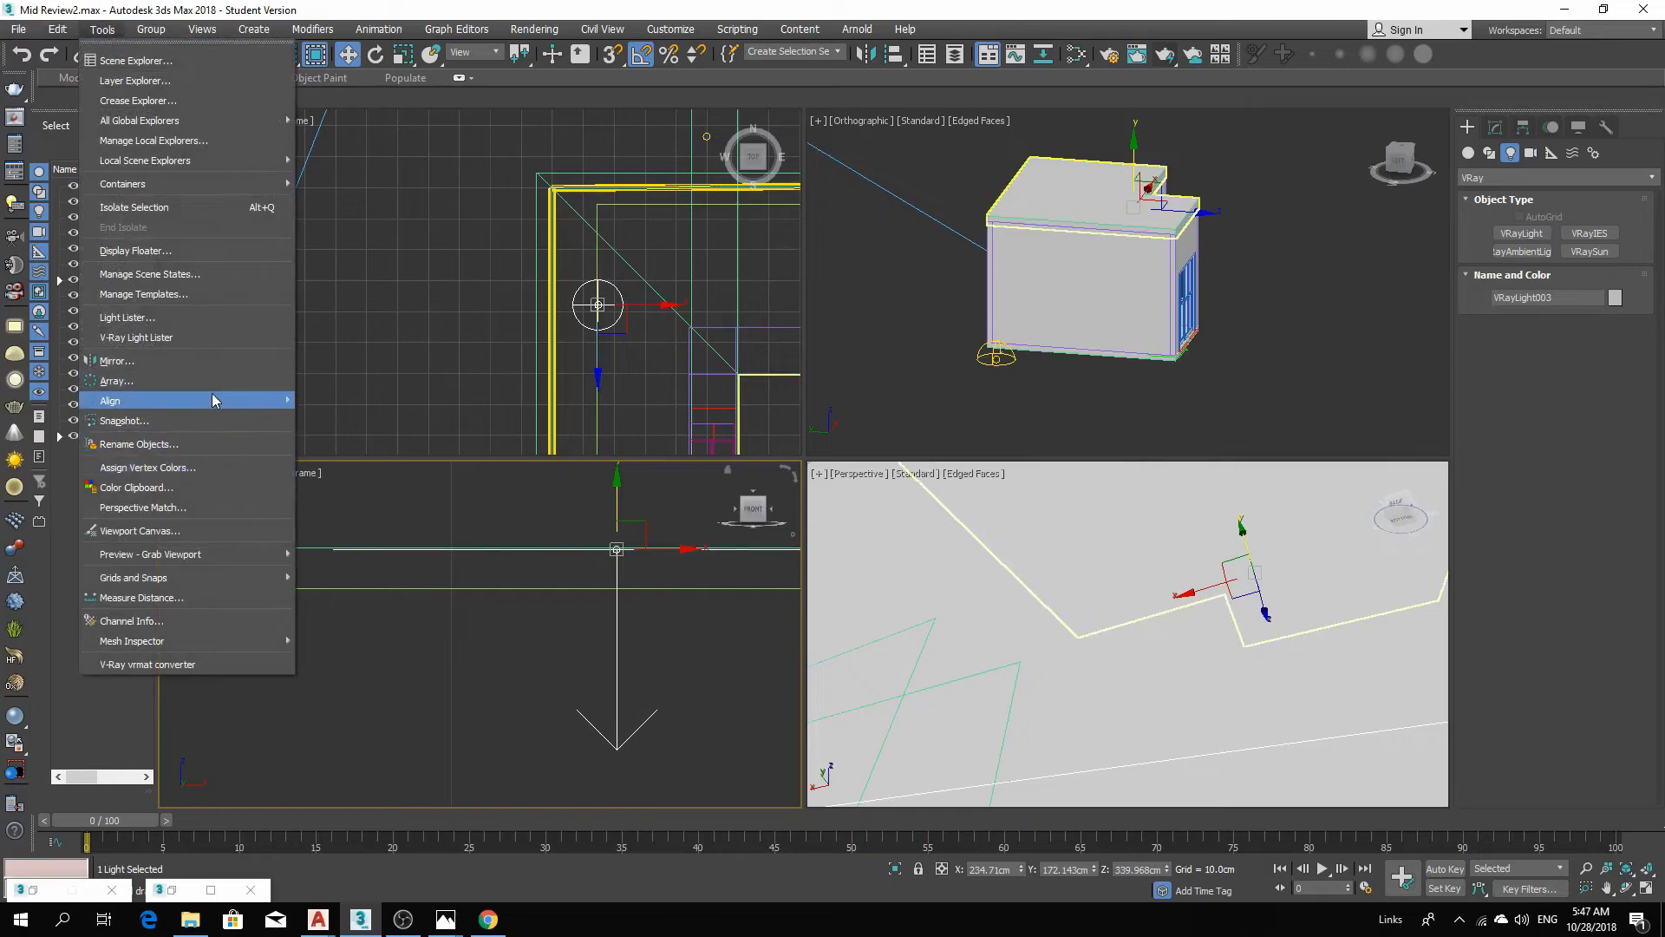
mouse_move(213, 399)
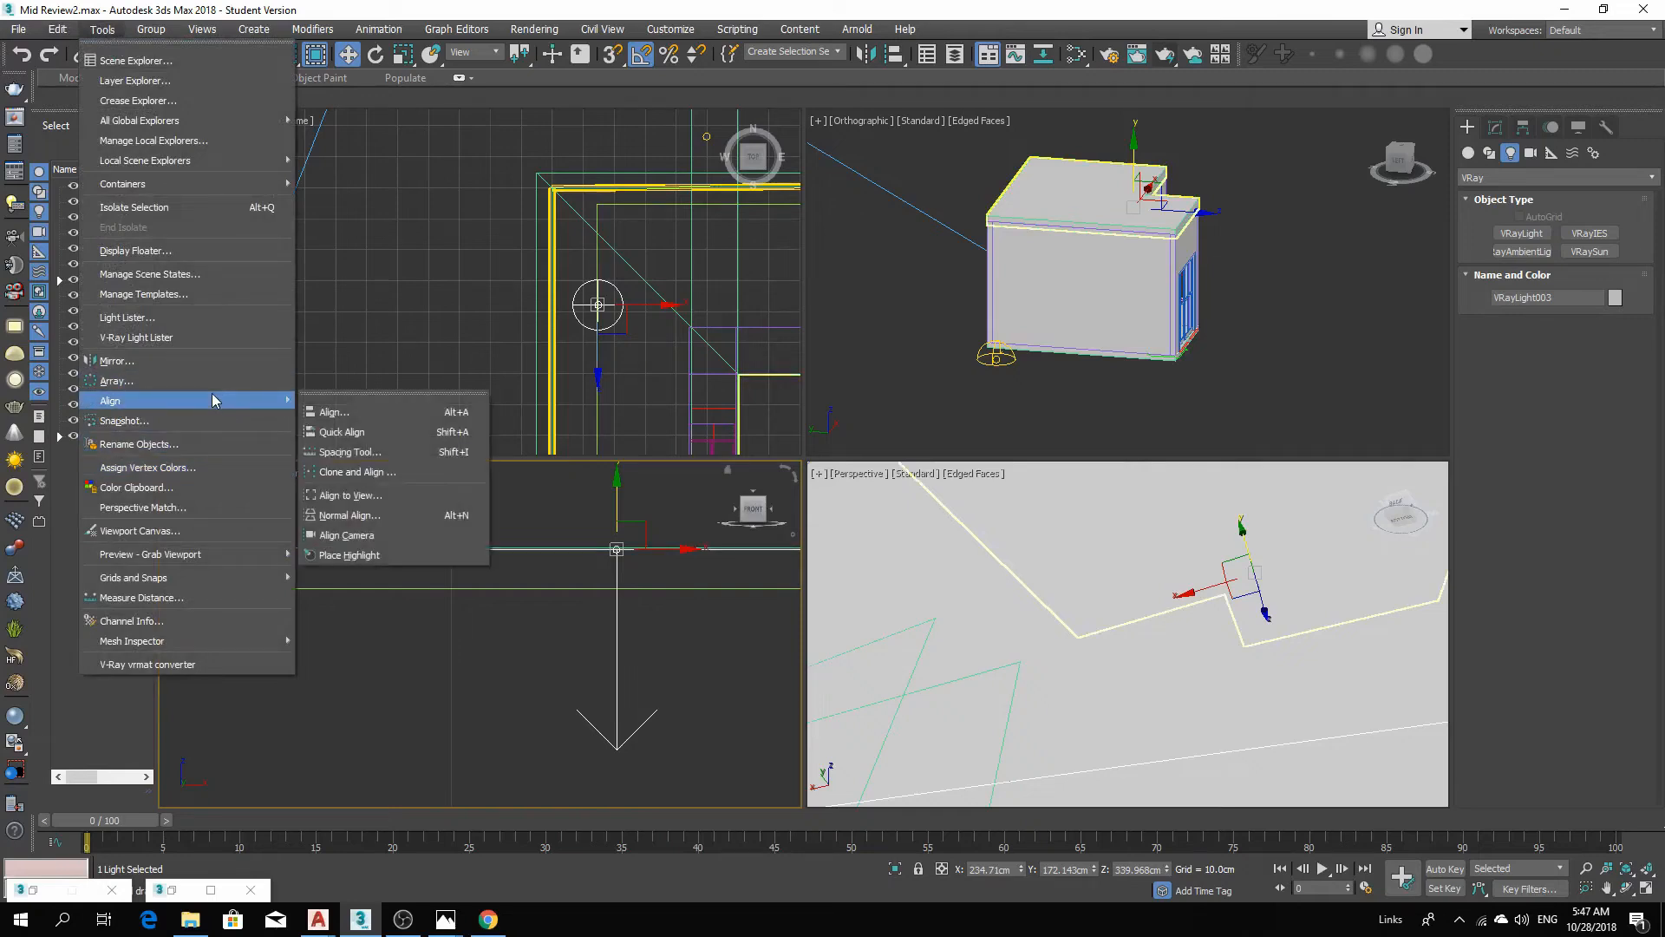
left_click(387, 454)
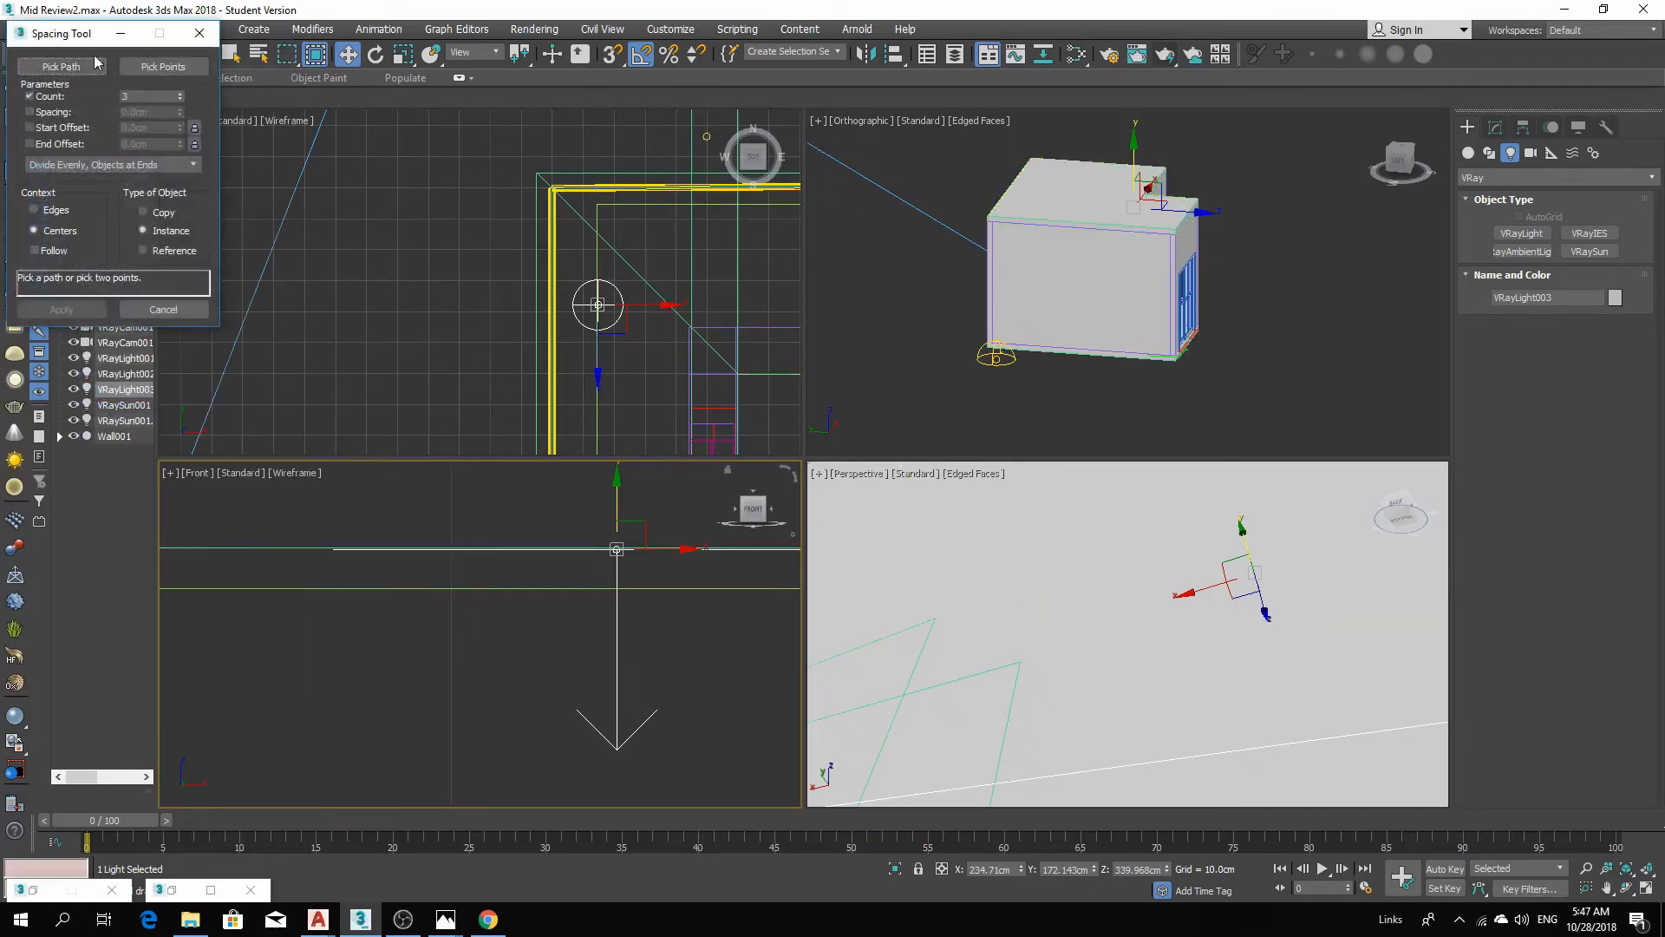
left_click(55, 69)
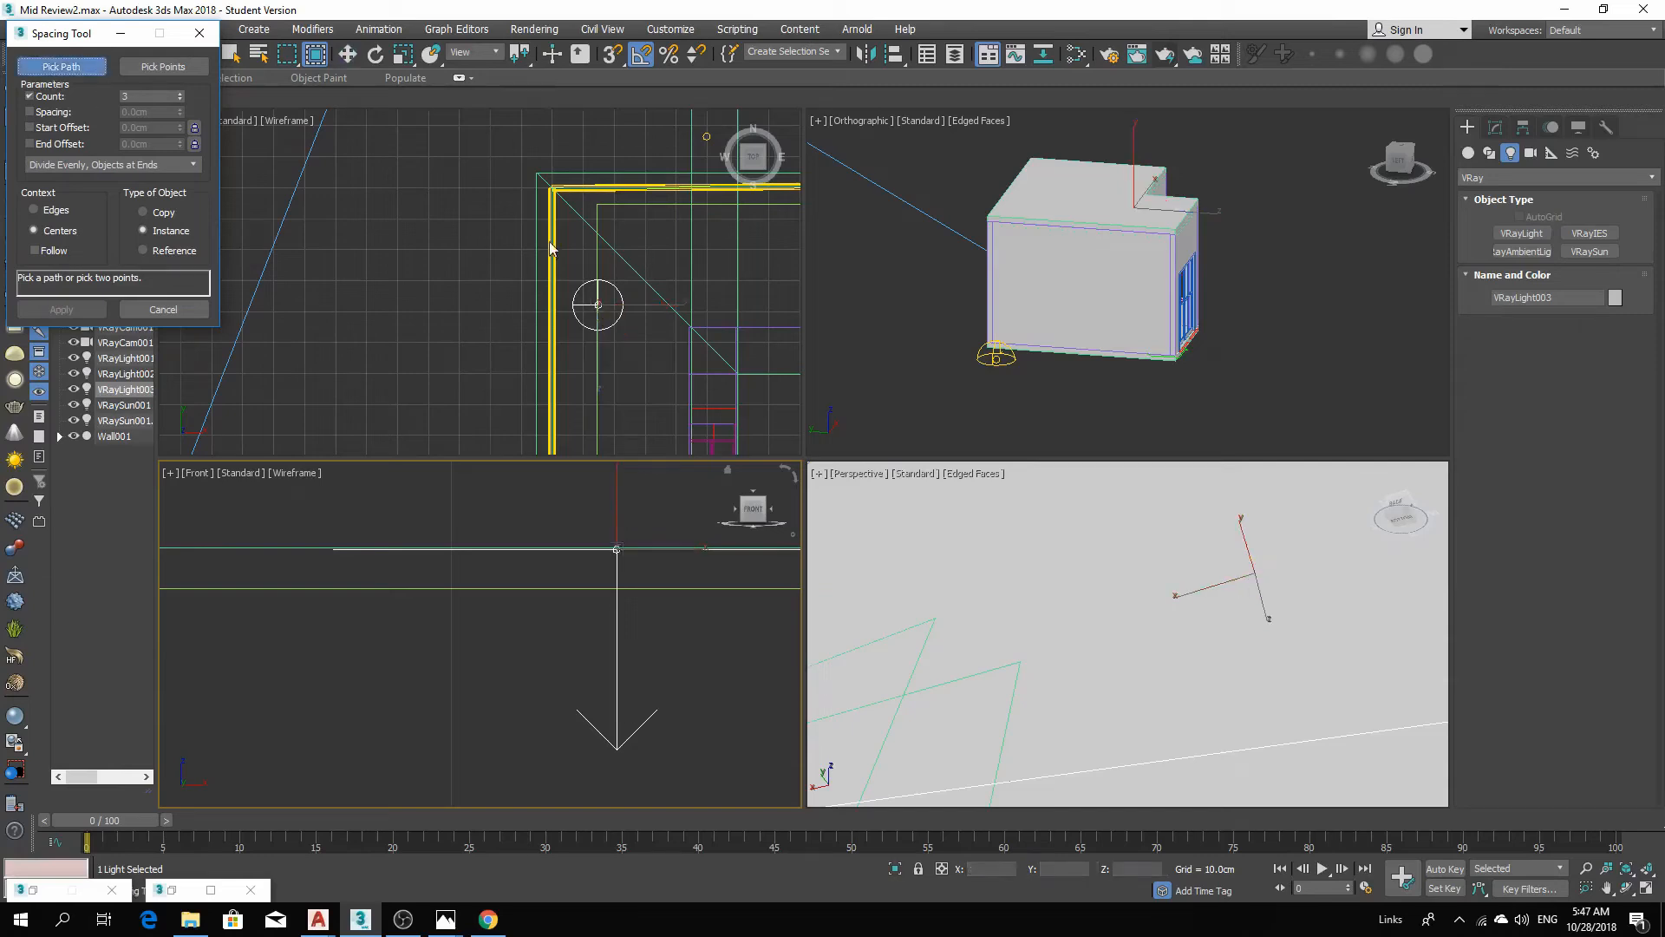
left_click(598, 251)
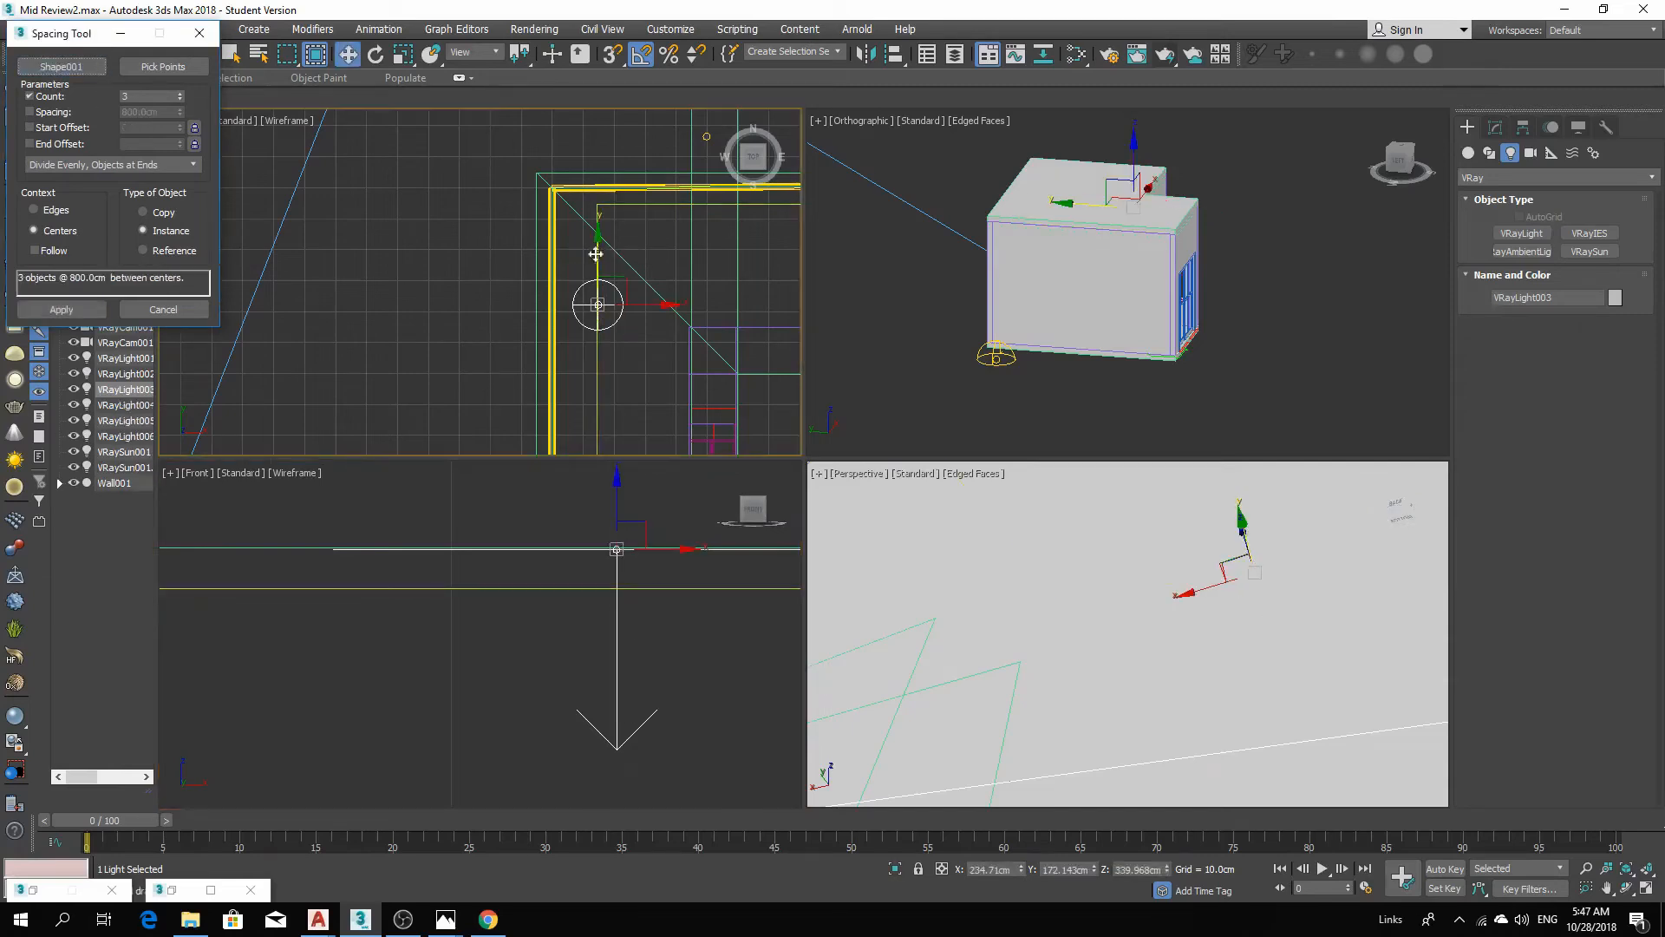
Set the Spacing Tool count to 20 instances distributed along the shape.
scroll(628, 191, "down", 3)
scroll(639, 236, "down", 2)
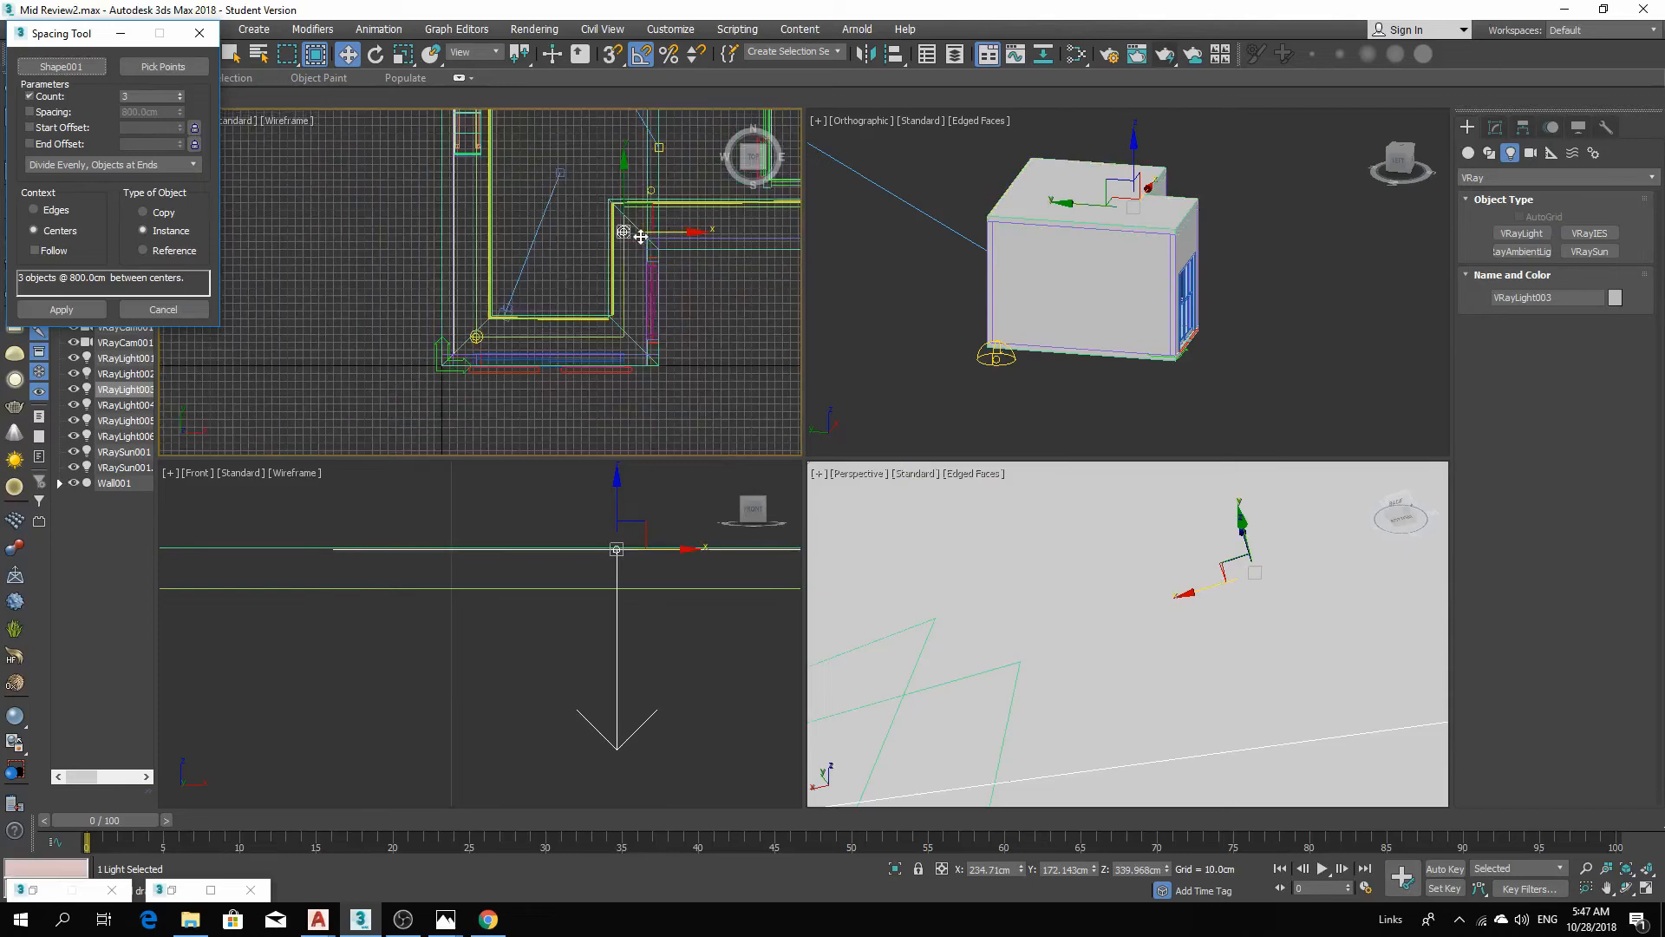
middle_click_drag(638, 242, 544, 381)
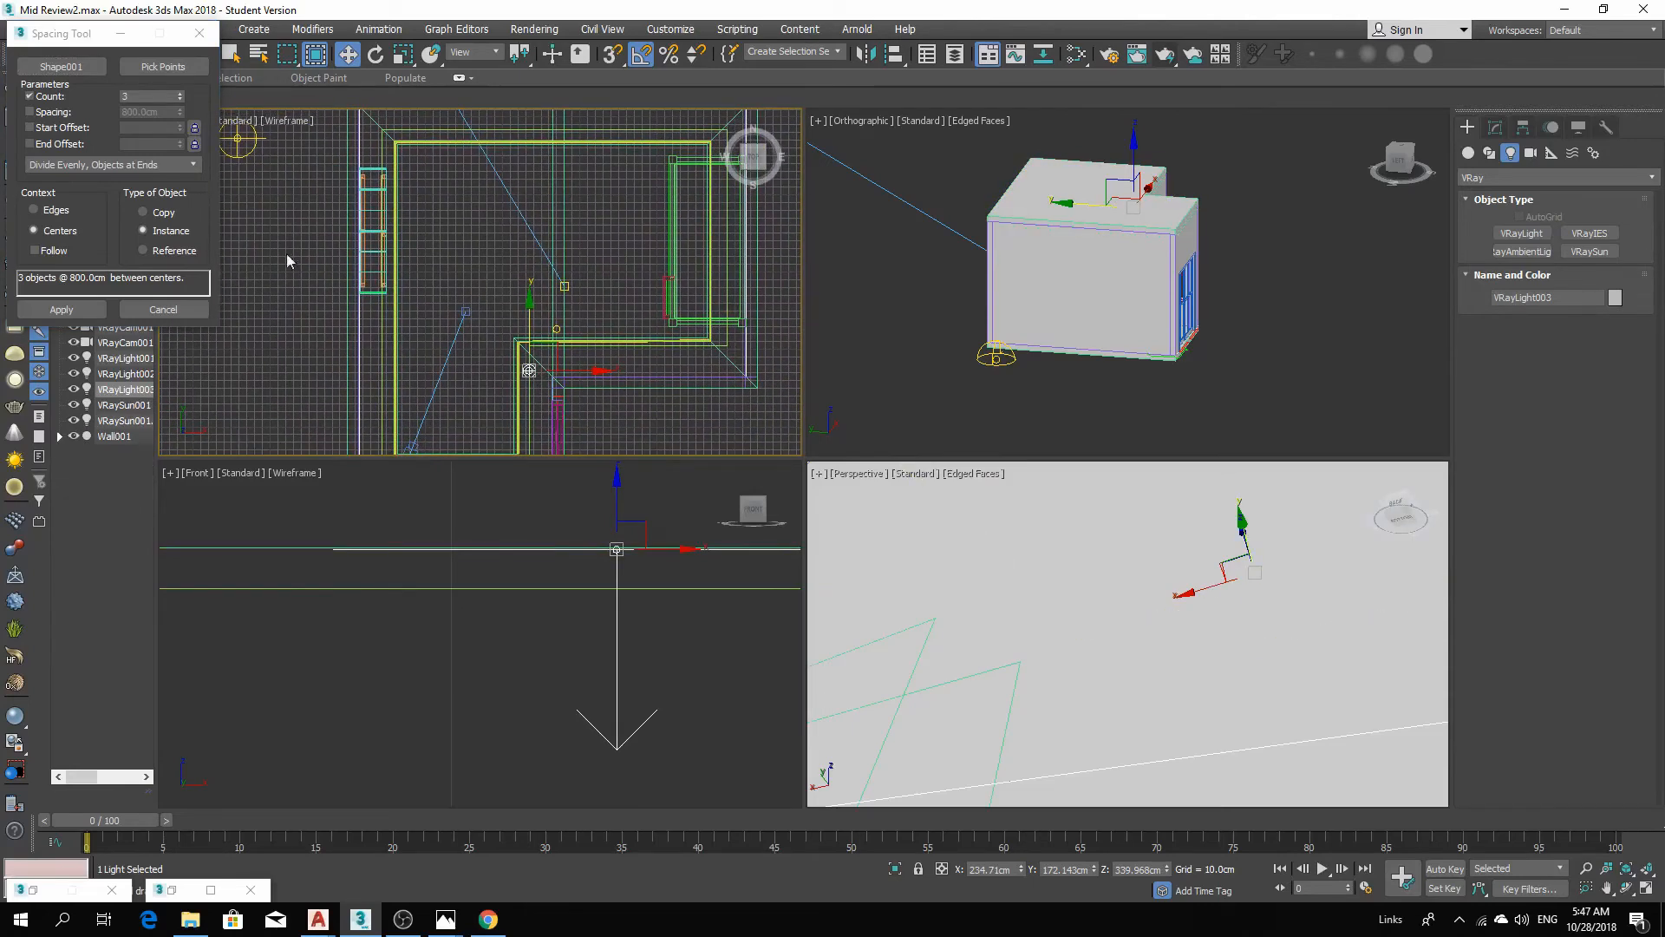
left_click(180, 93)
left_click(179, 94)
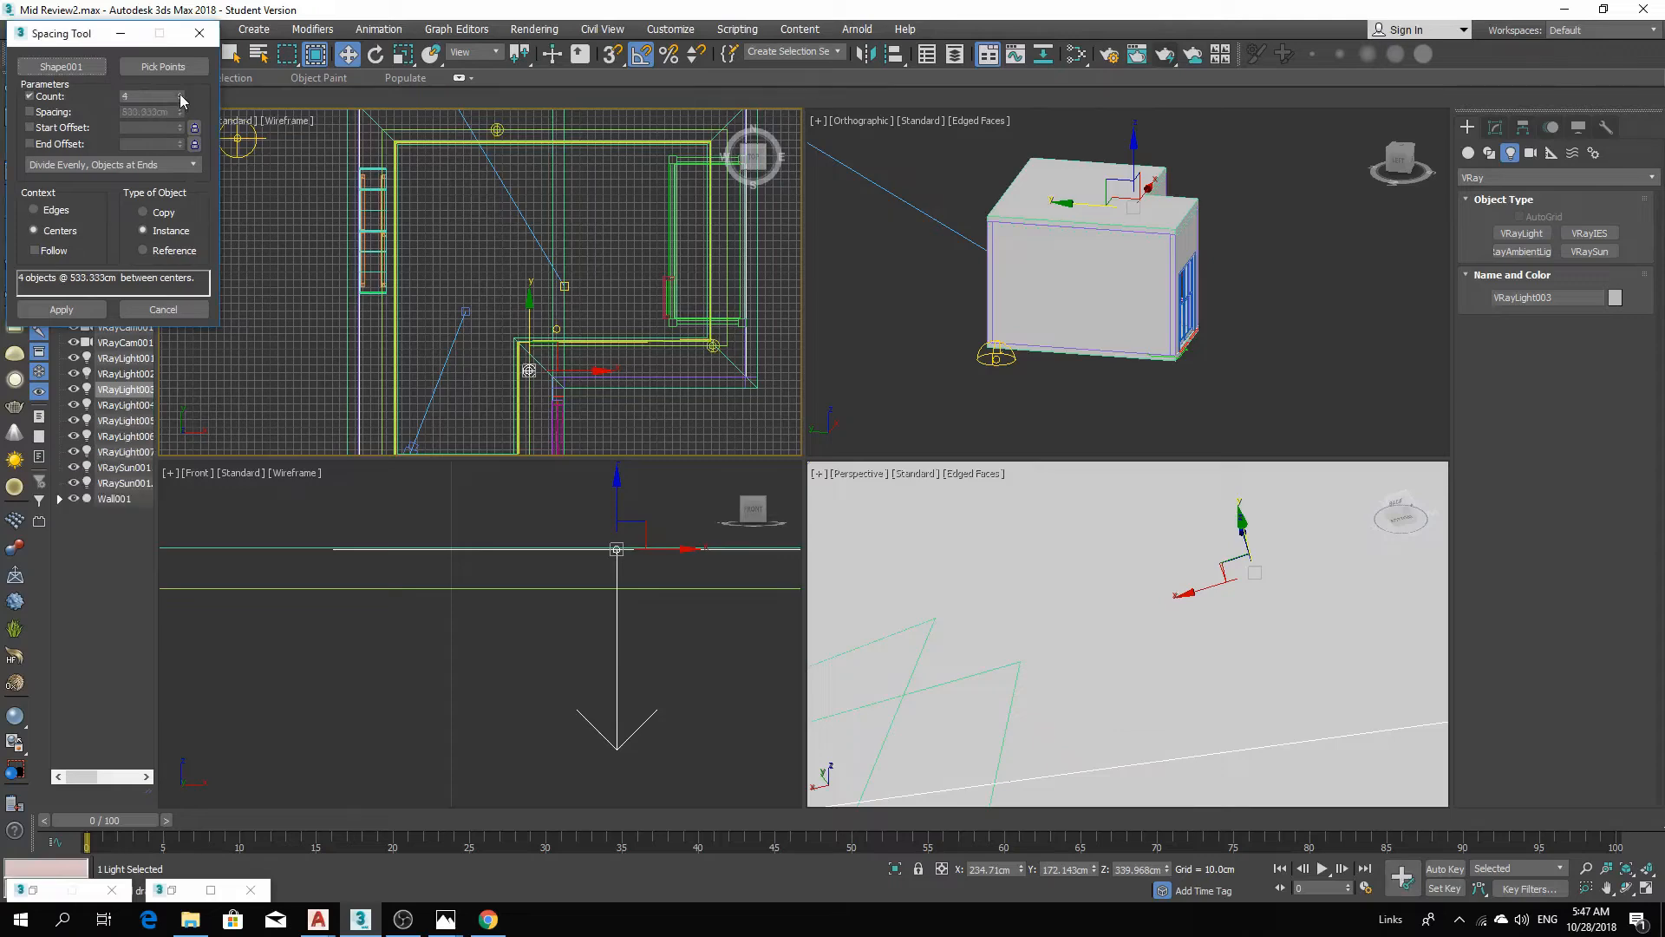
left_click(179, 93)
left_click(179, 93)
left_click(179, 94)
left_click(179, 94)
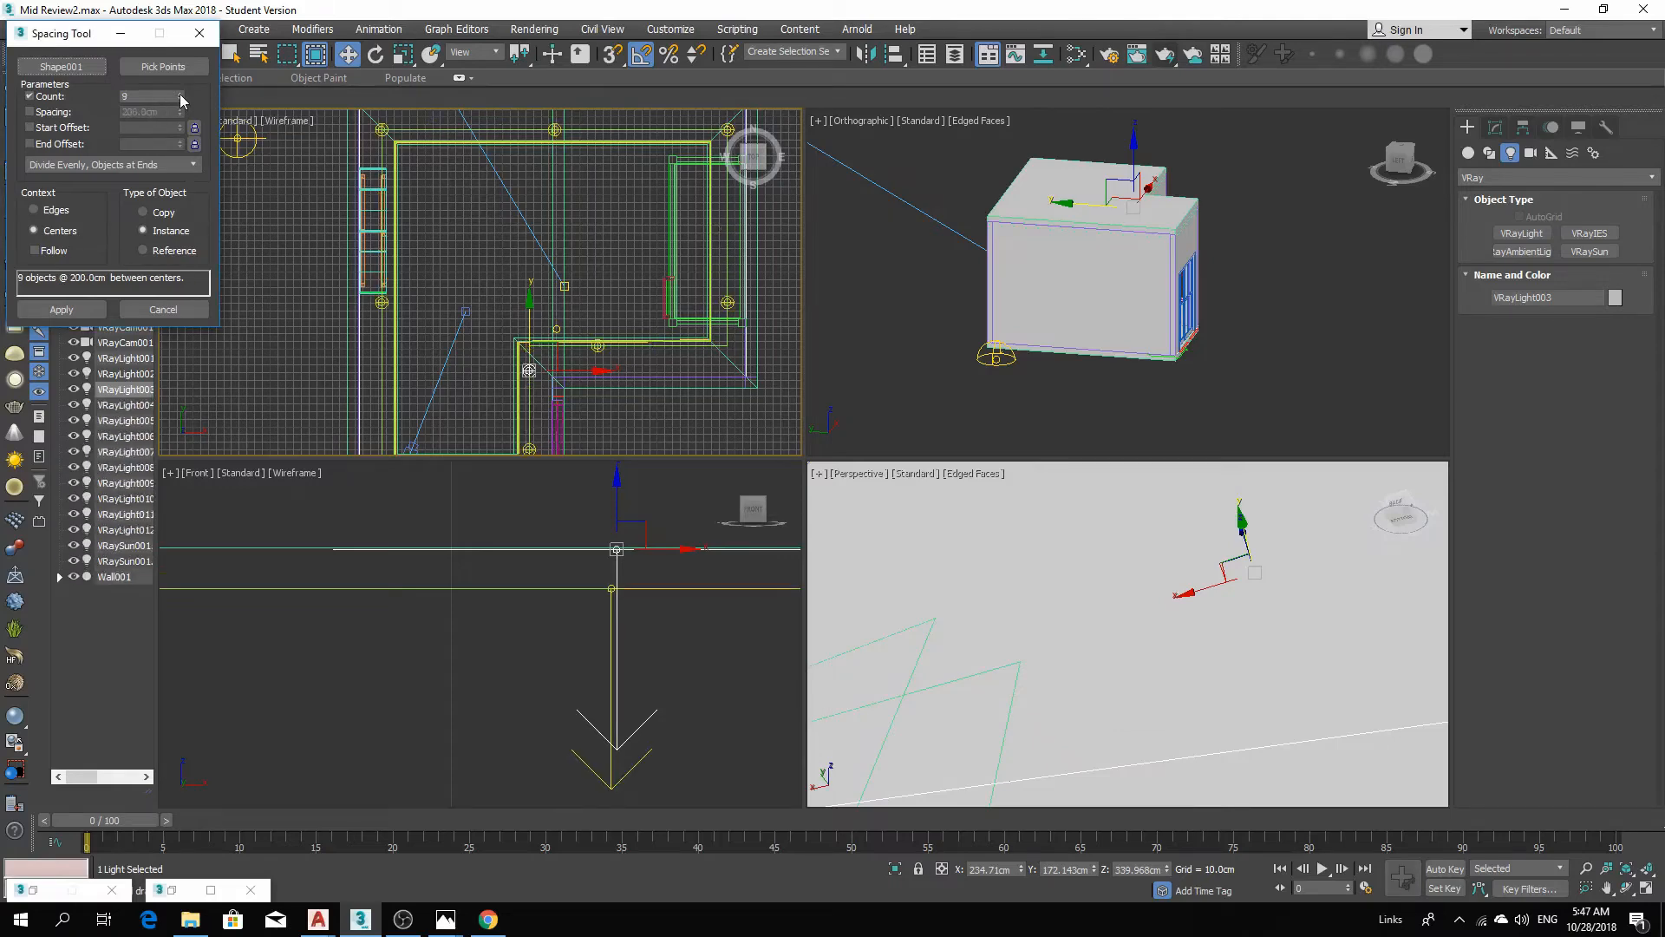
left_click(180, 93)
left_click(180, 94)
left_click(180, 93)
left_click(180, 94)
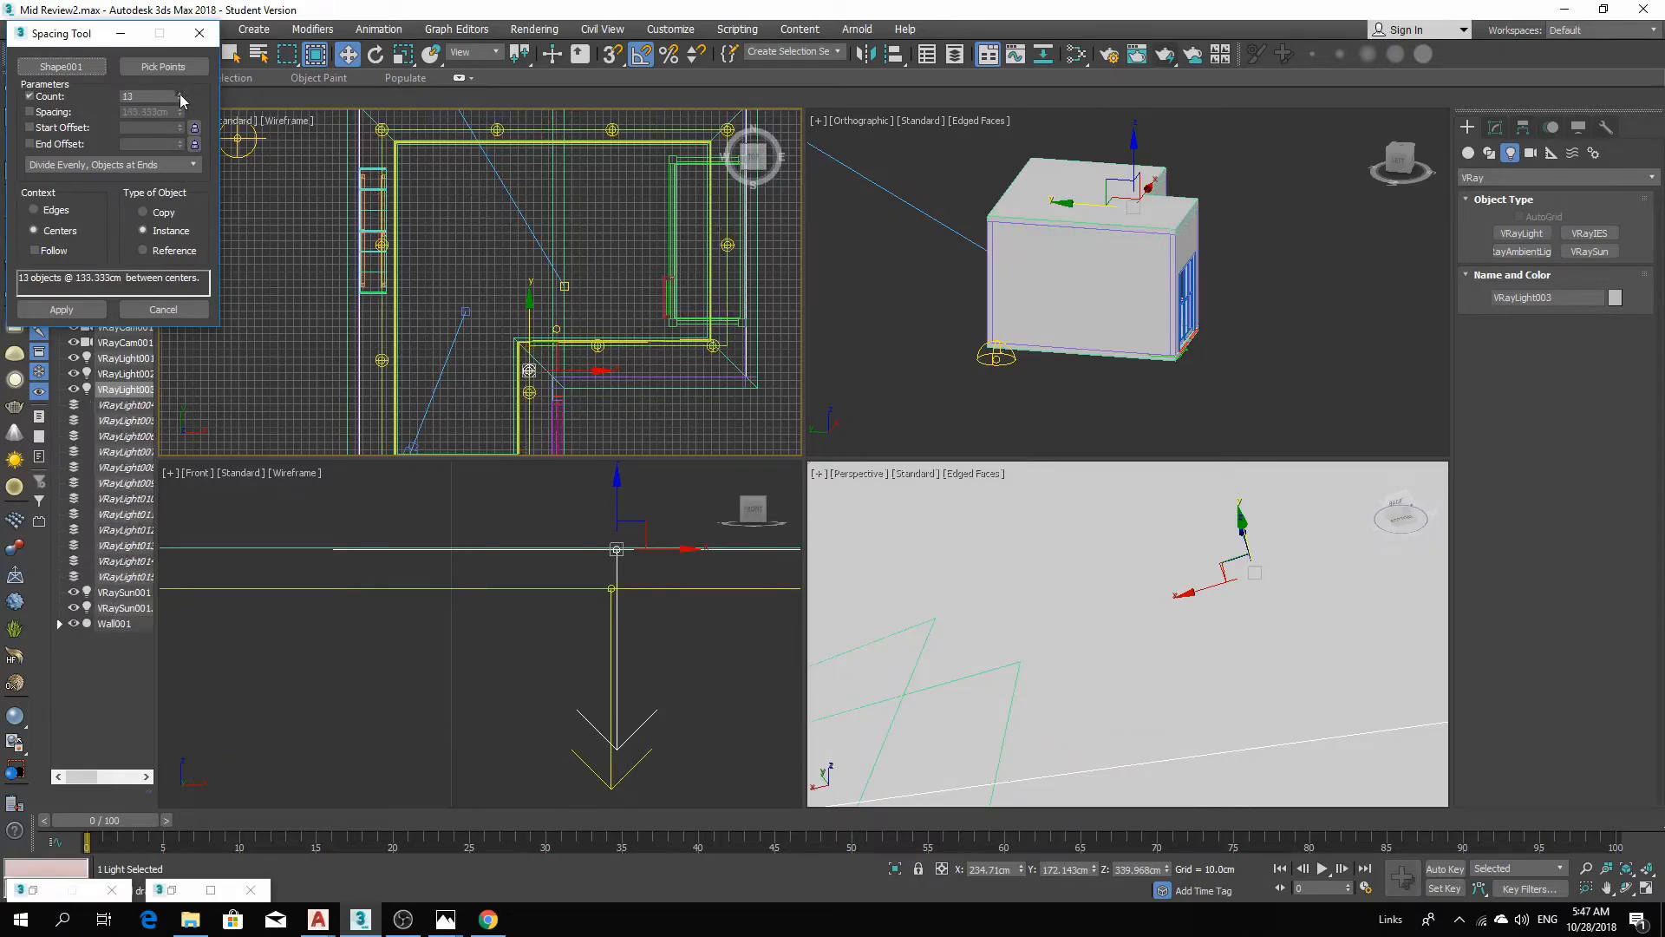
left_click(180, 94)
left_click(179, 94)
left_click(180, 94)
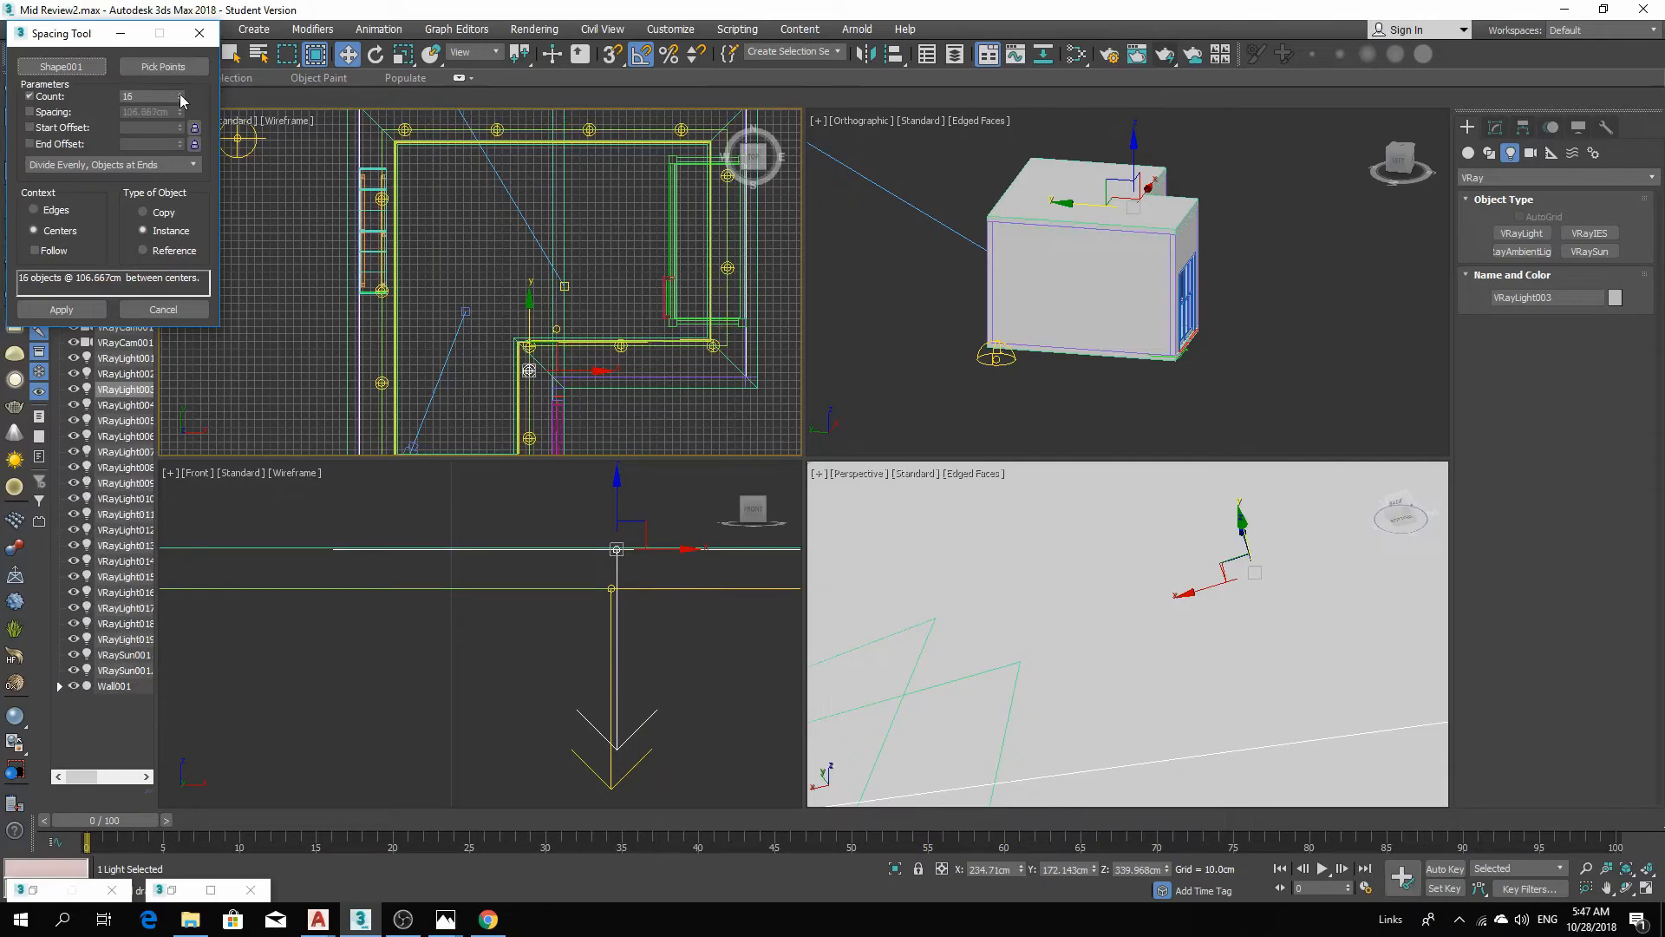
left_click(179, 94)
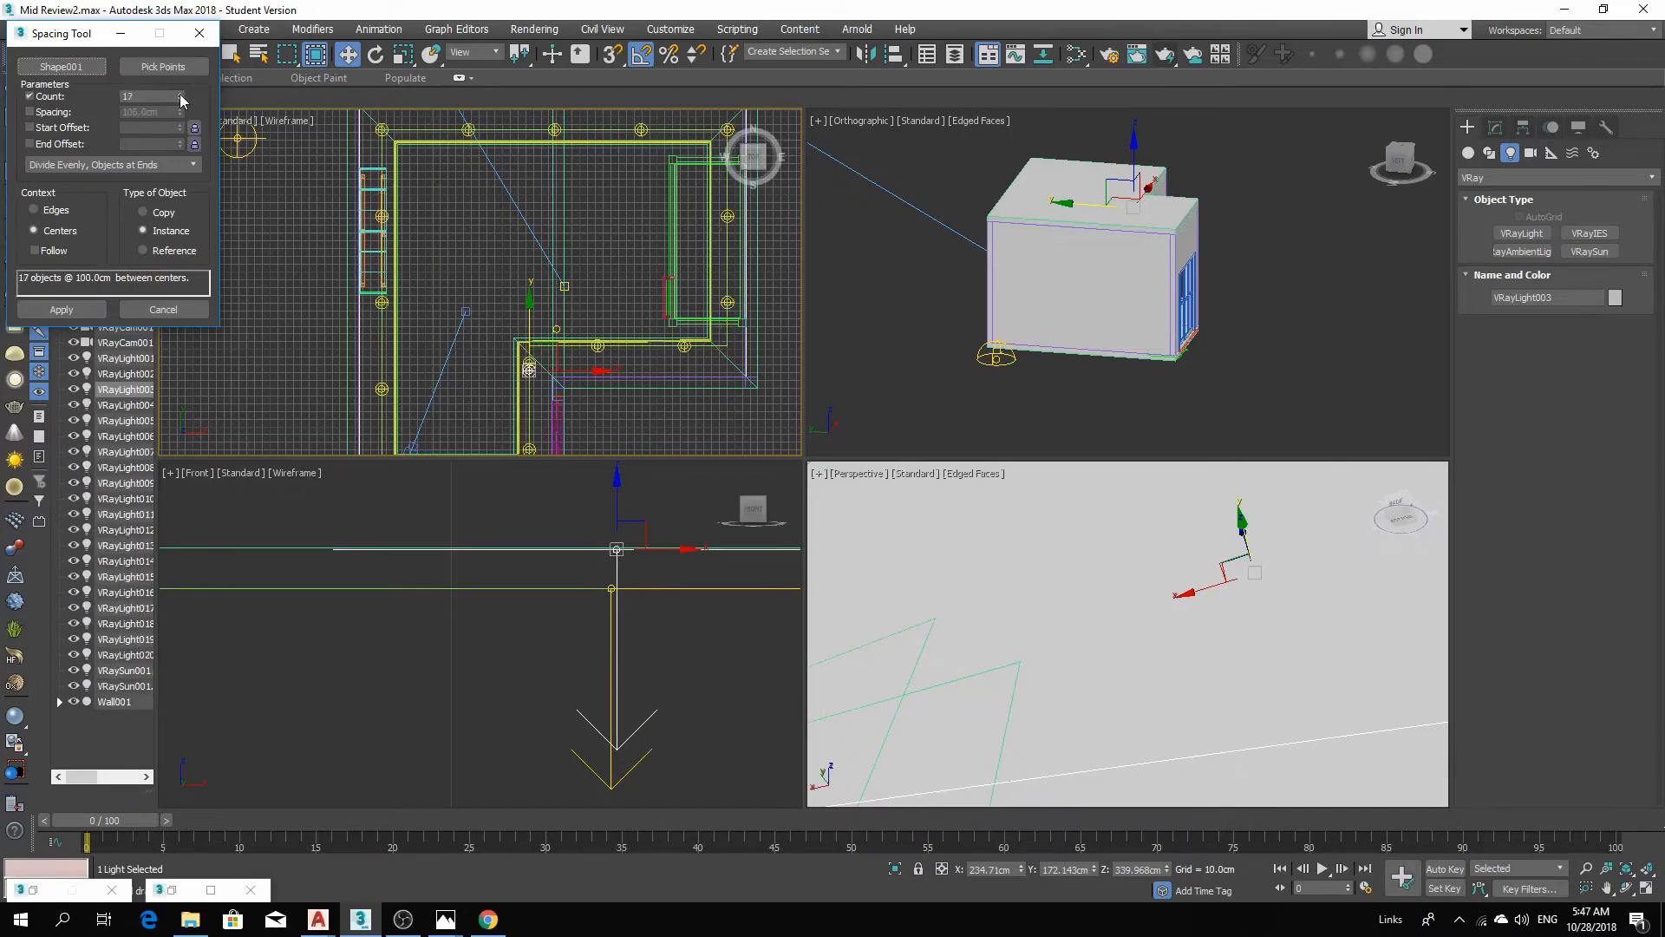
left_click(180, 94)
left_click(179, 93)
left_click(179, 94)
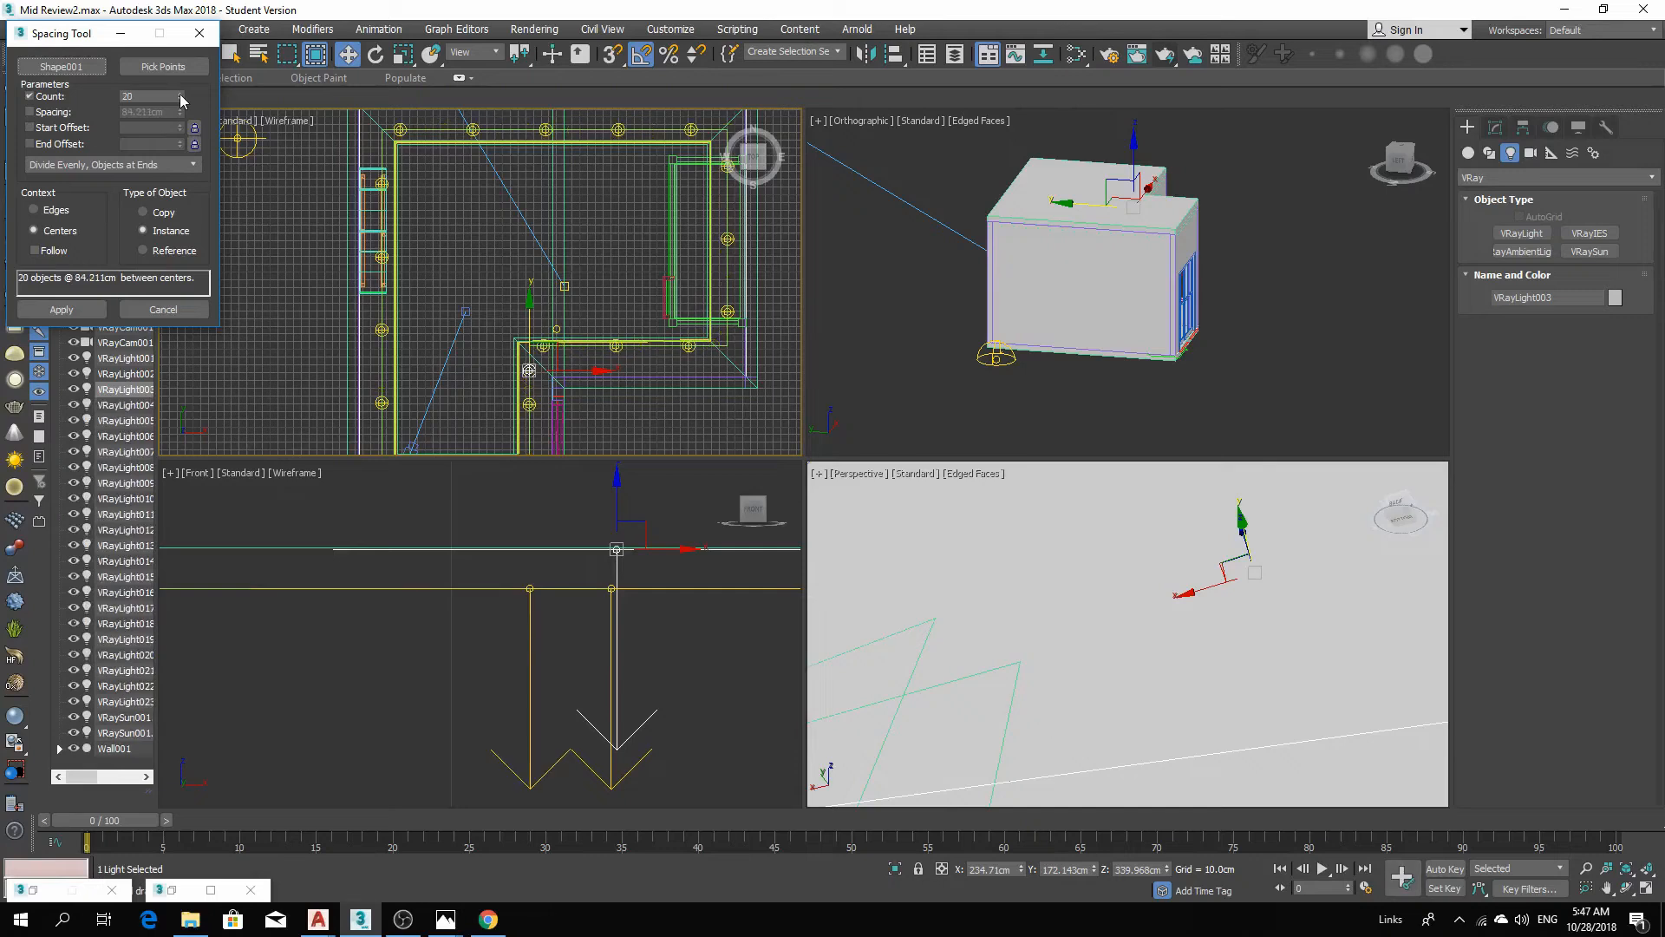
Re-pick the cove shape as the path and apply the spacing to place the 20 light instances.
middle_click_drag(718, 394, 748, 338)
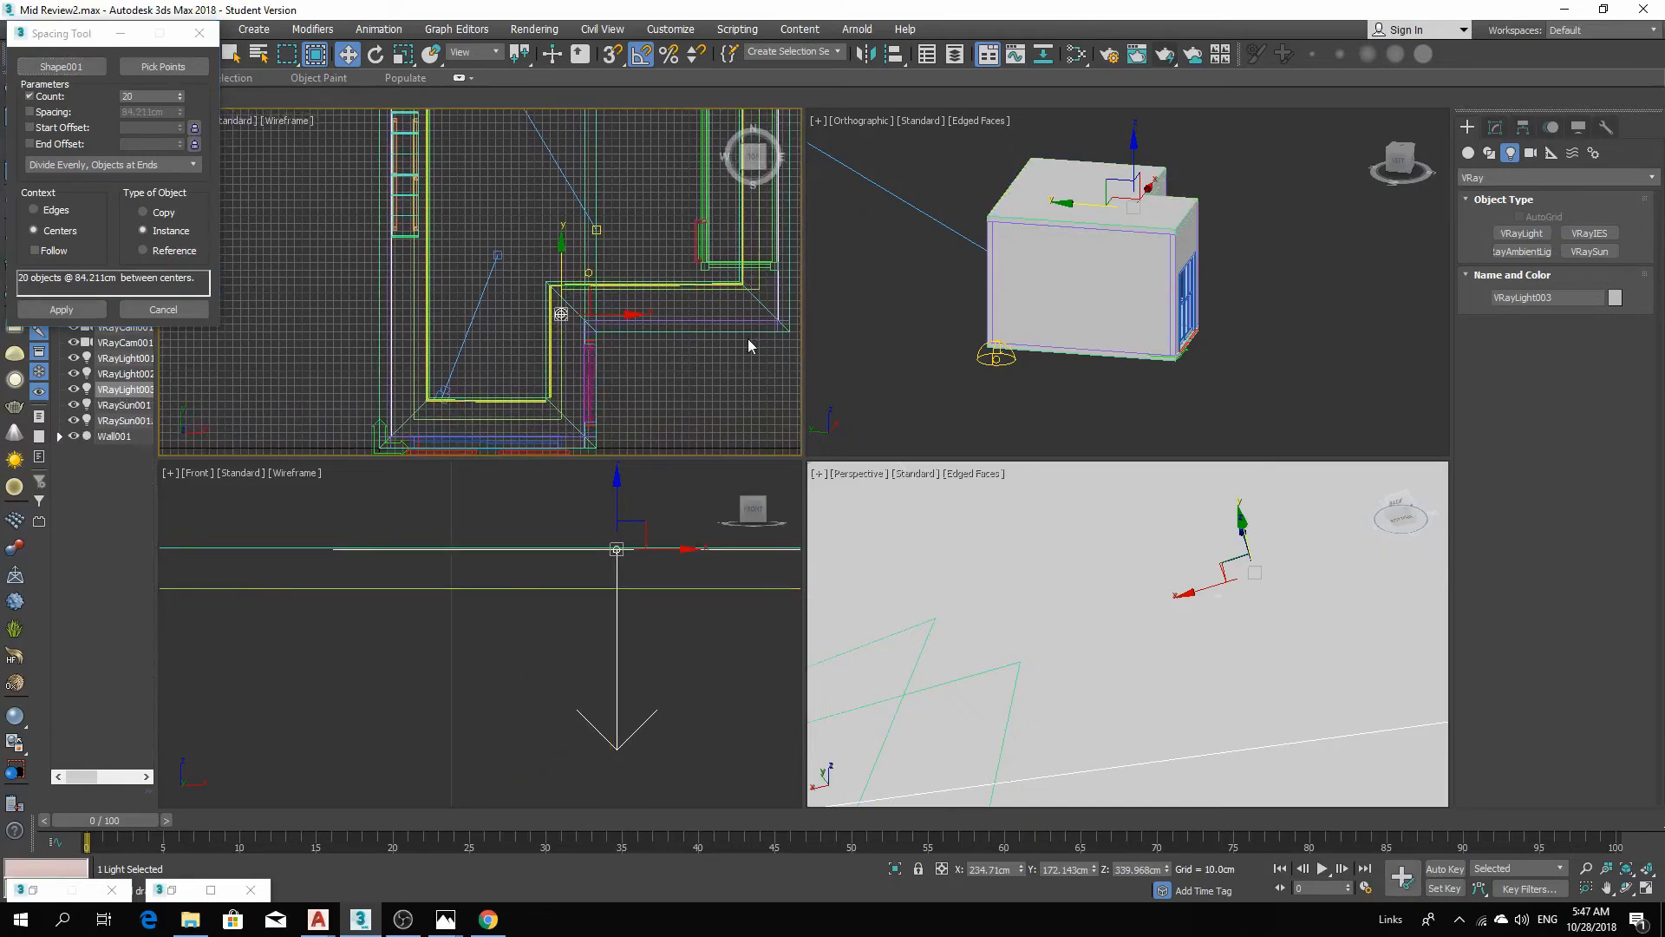
middle_click_drag(487, 326, 500, 366)
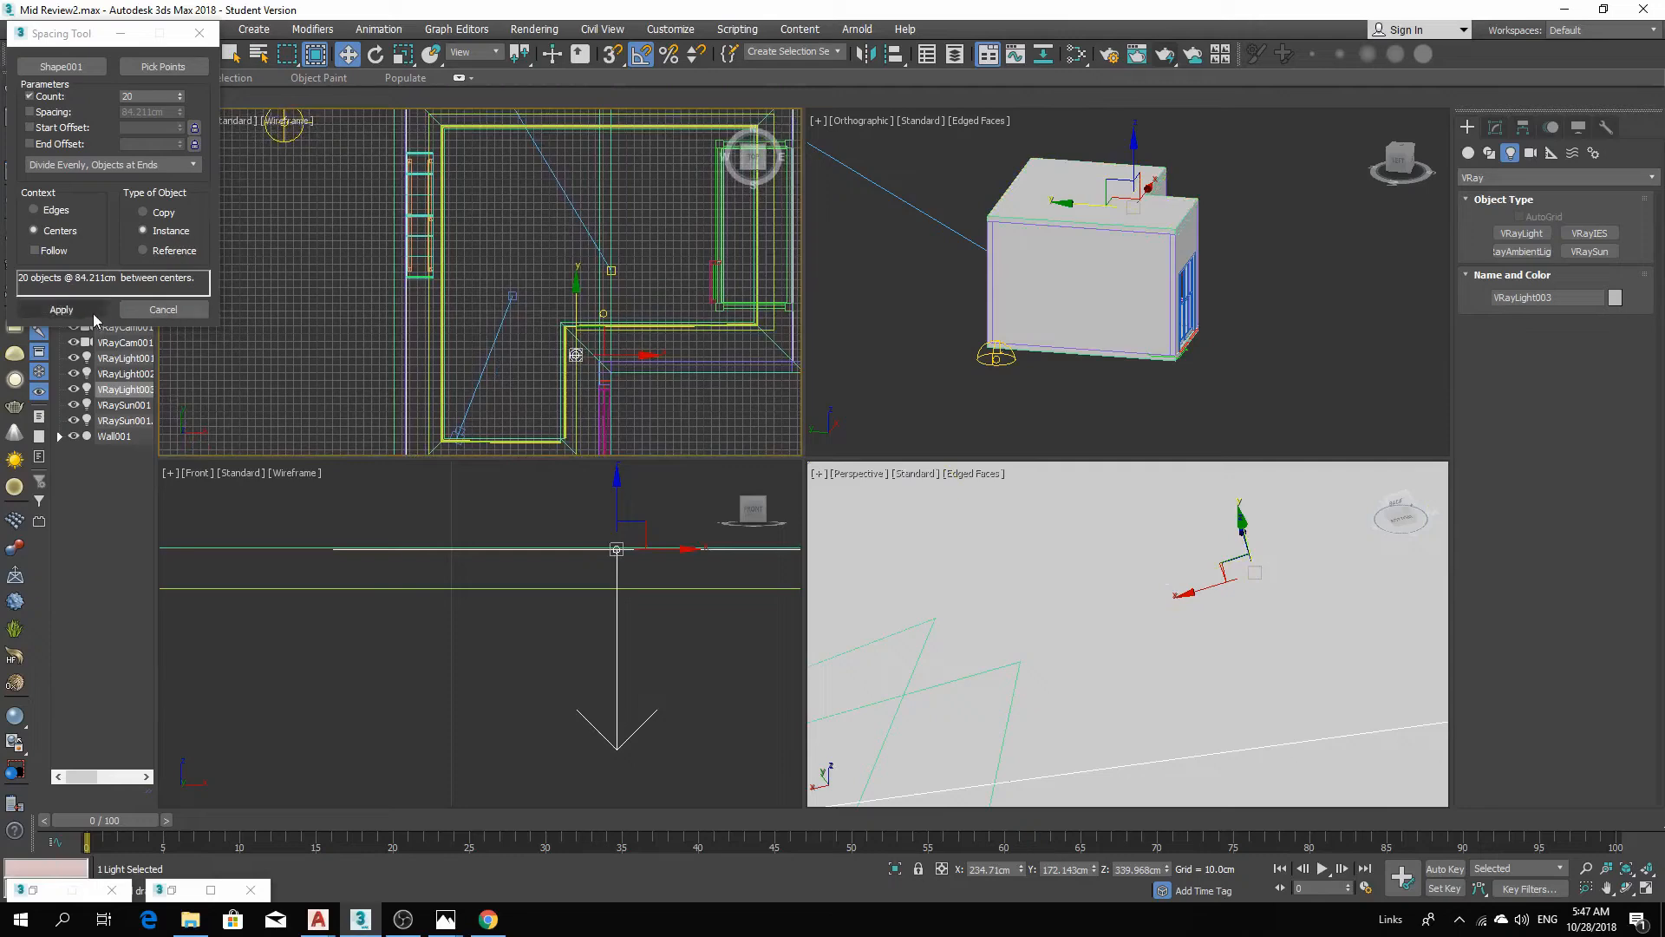
left_click(70, 72)
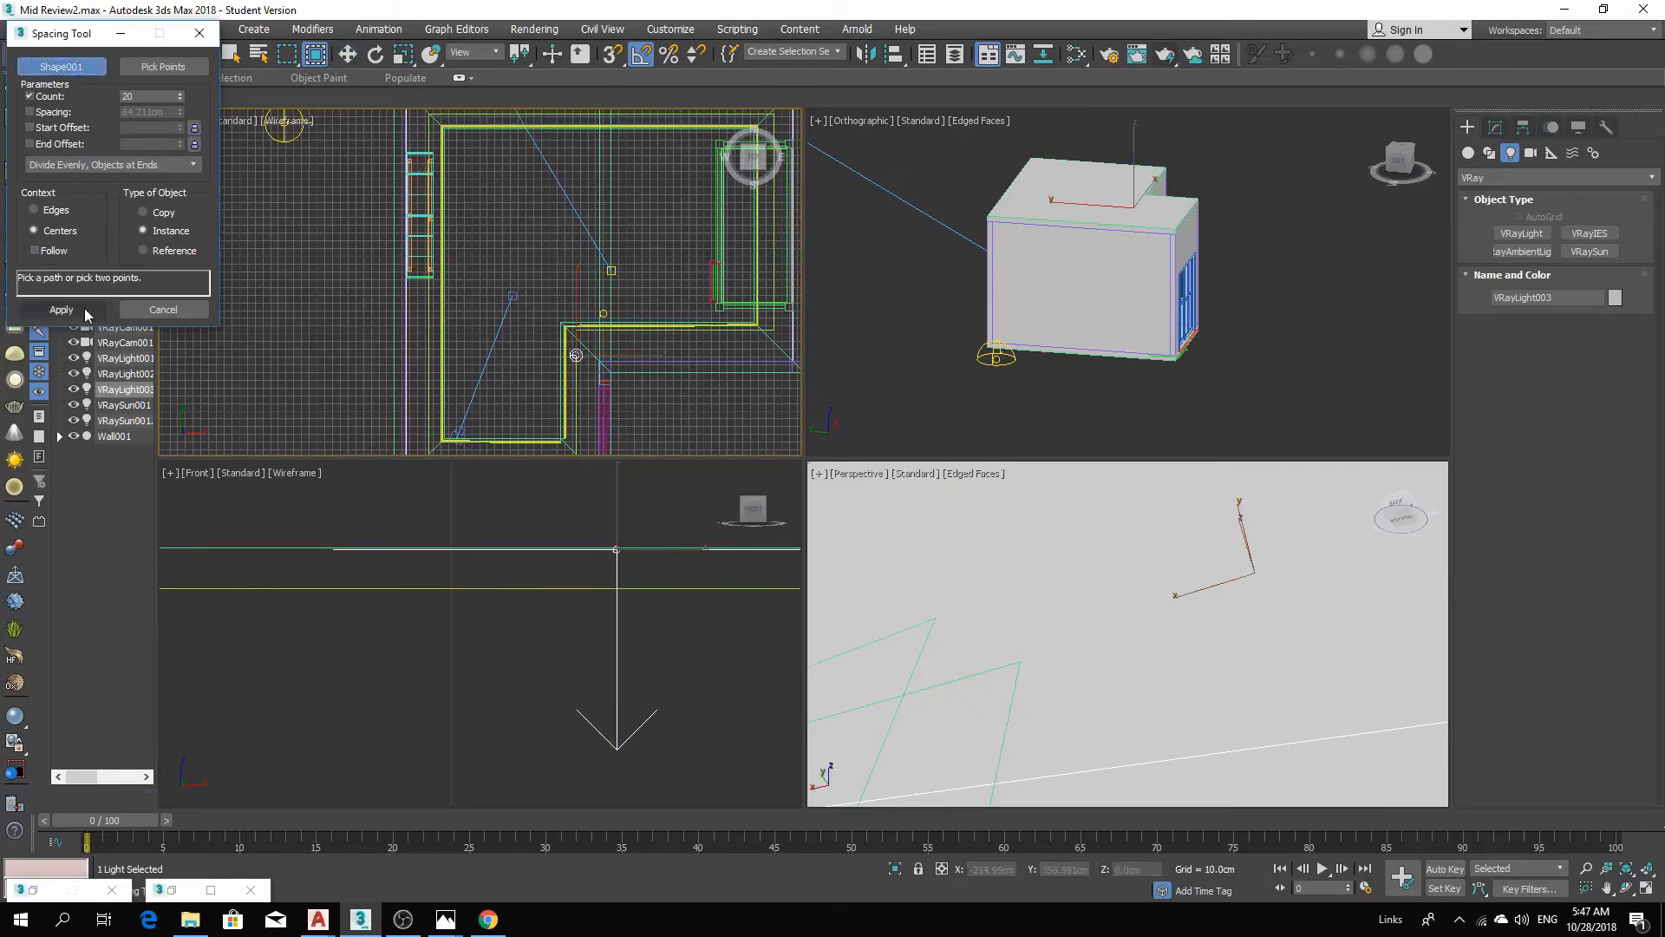
scroll(611, 338, "up", 2)
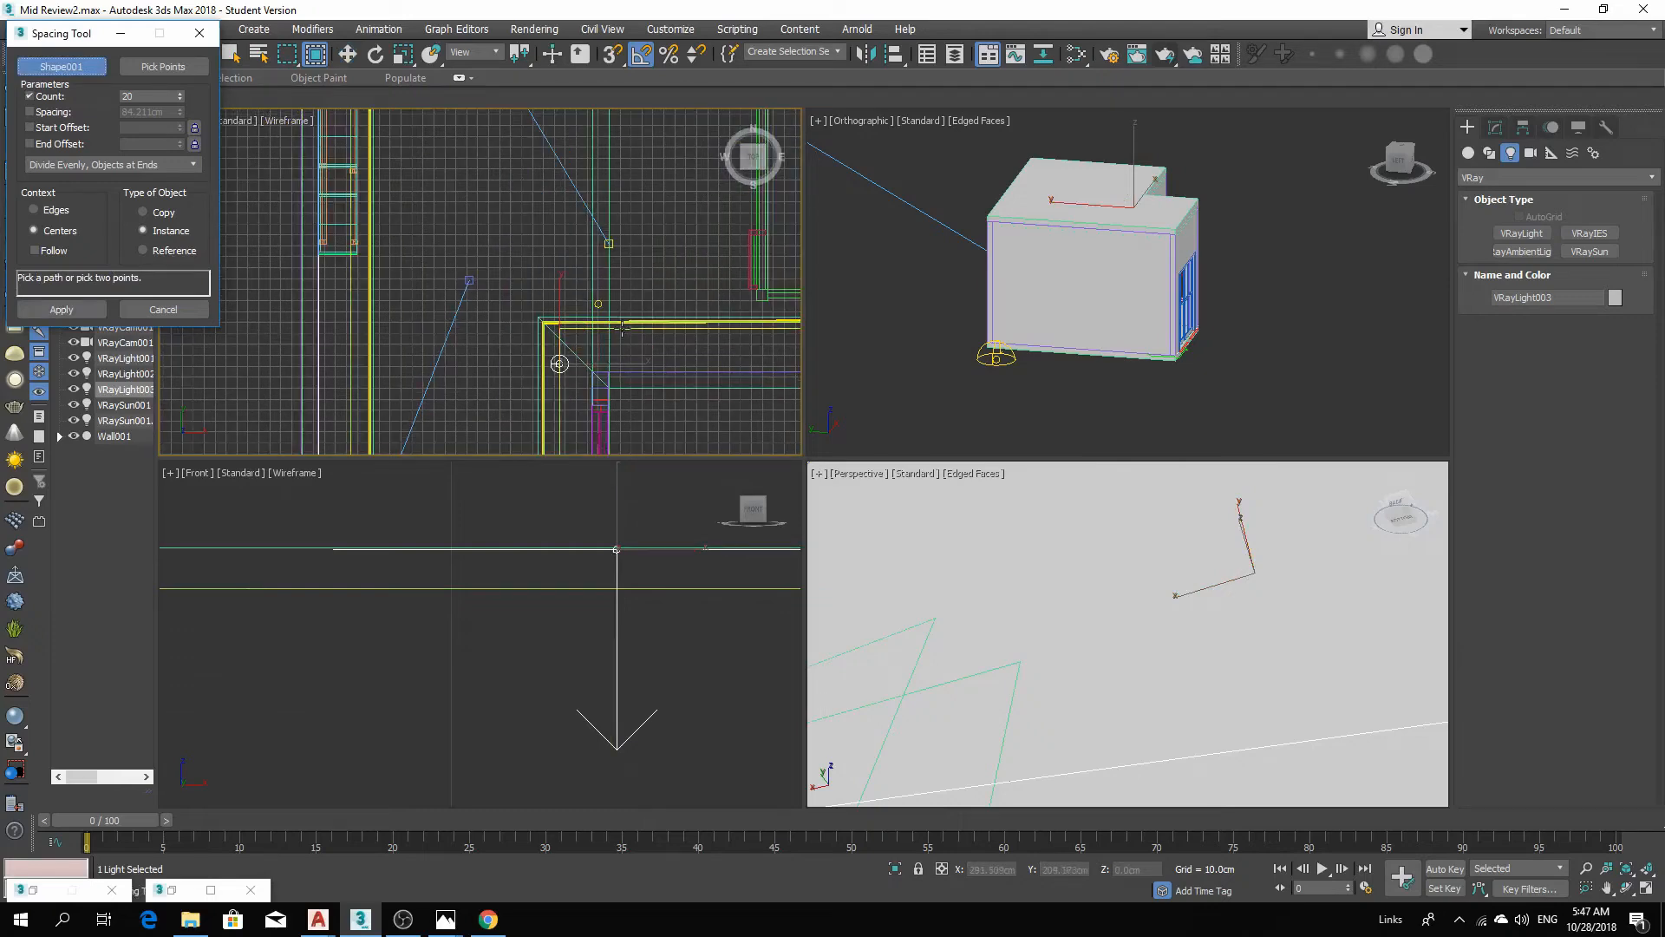
left_click(623, 322)
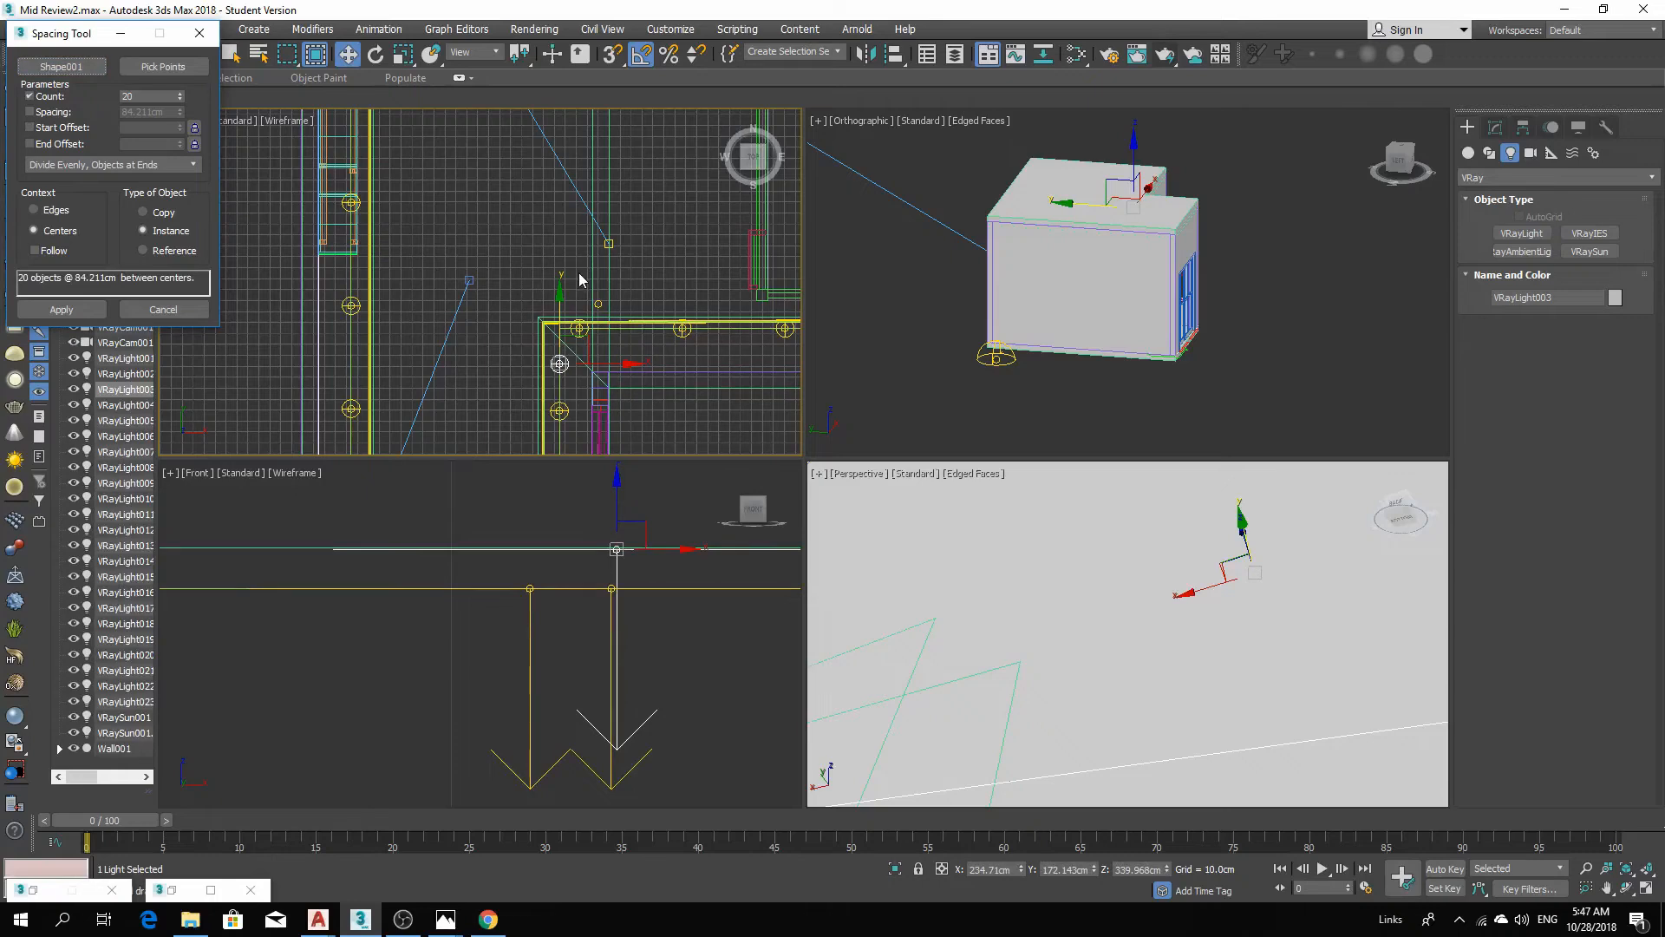
scroll(555, 260, "down", 3)
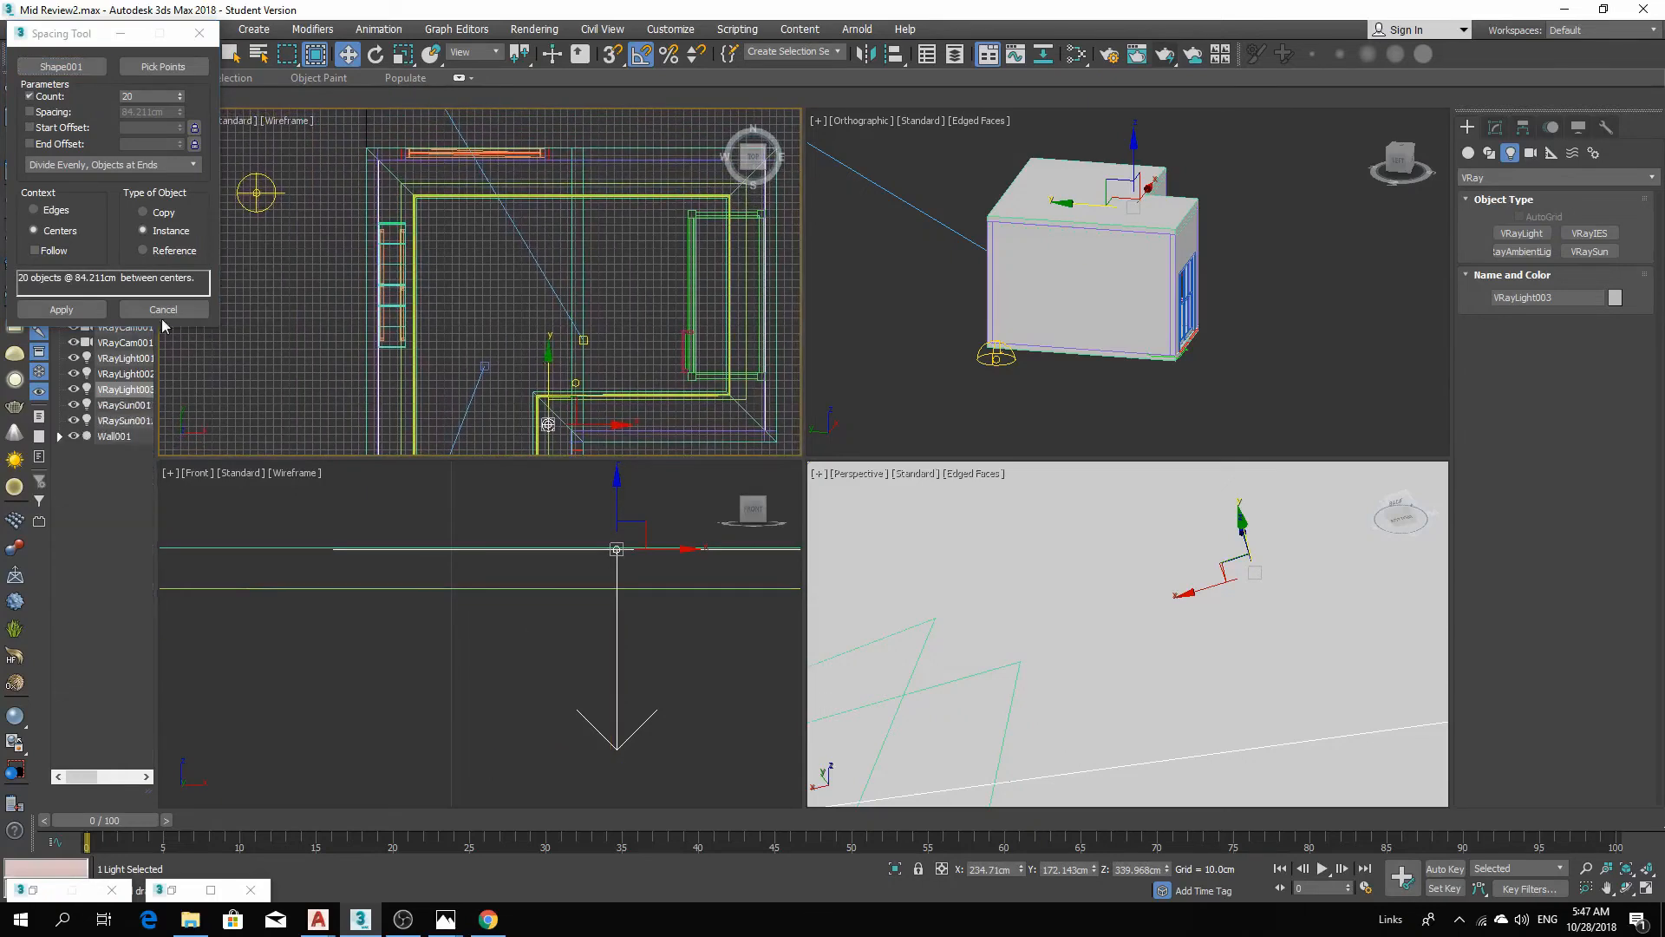
left_click(61, 310)
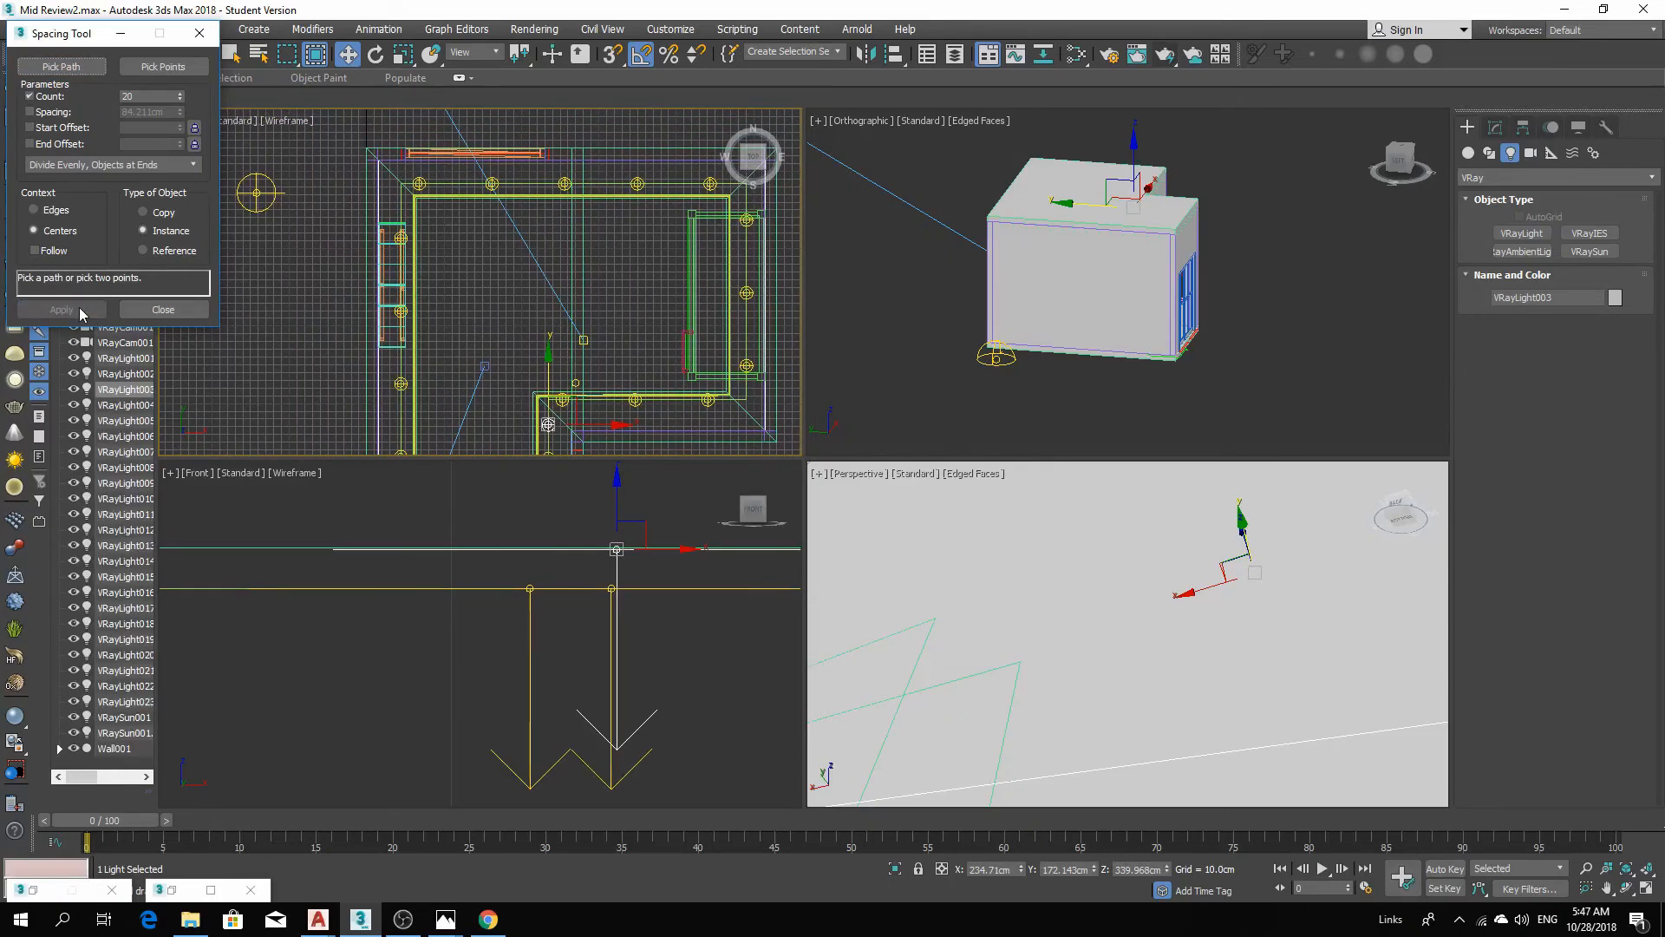
Close the Spacing Tool and switch the perspective viewport to the VRayCam001 camera view.
left_click(163, 310)
middle_click_drag(520, 399, 571, 261)
middle_click(1071, 562)
key("c")
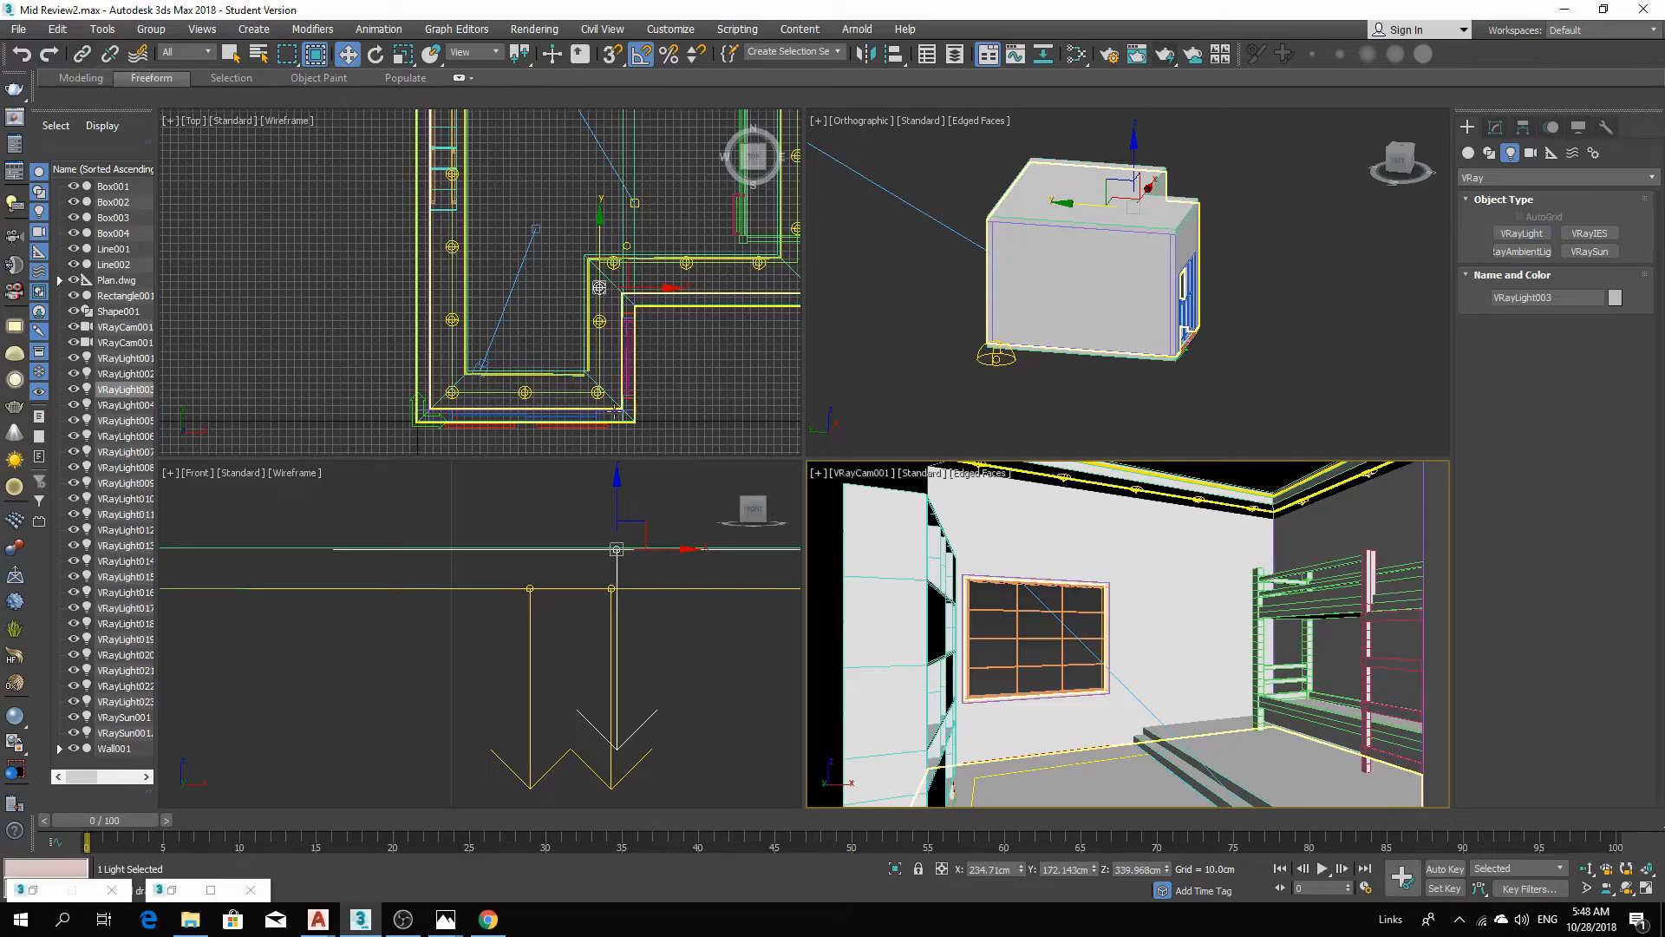
Start a test render of the camera view and cancel it.
left_click(1051, 481)
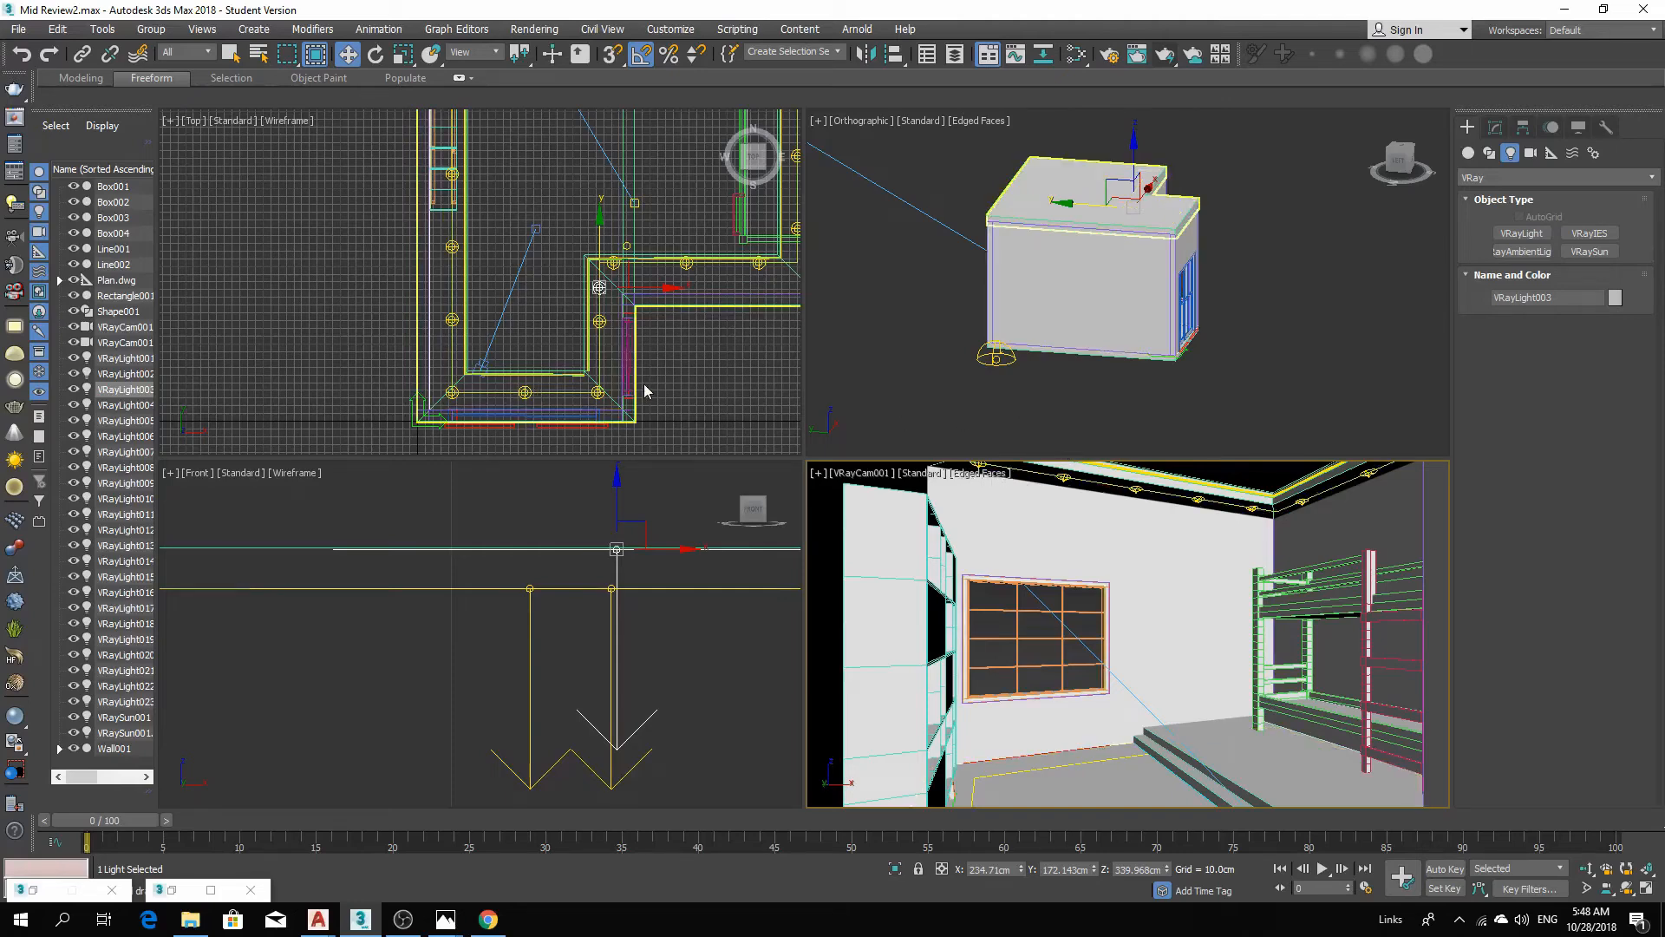
key("shift+q")
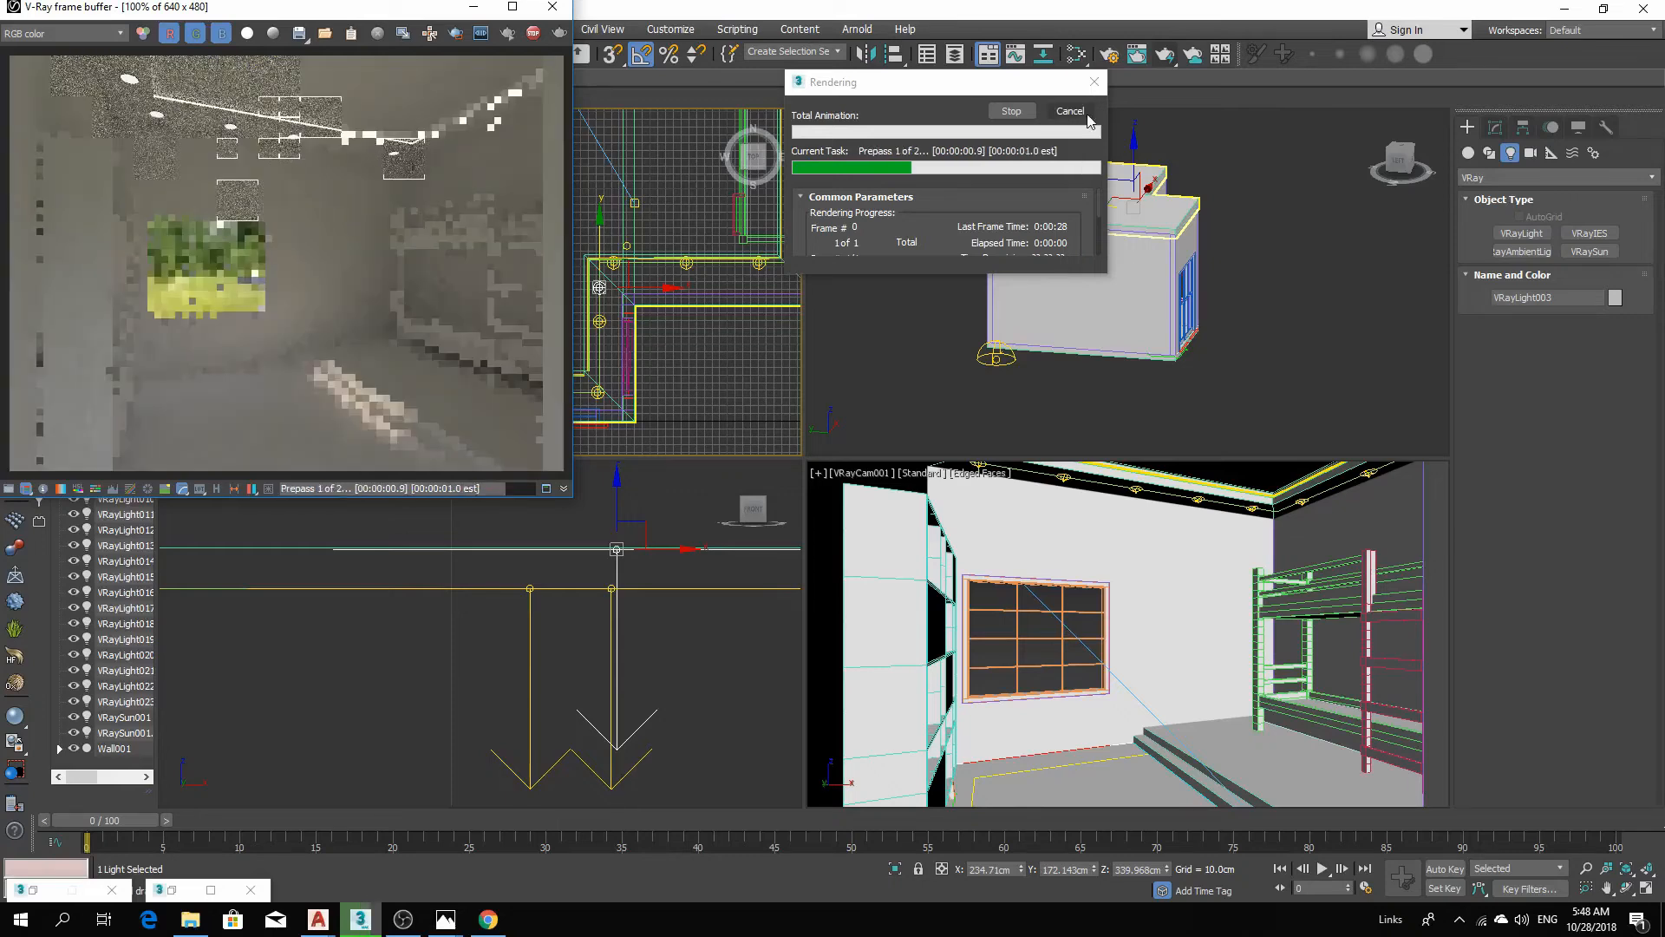
left_click(1069, 111)
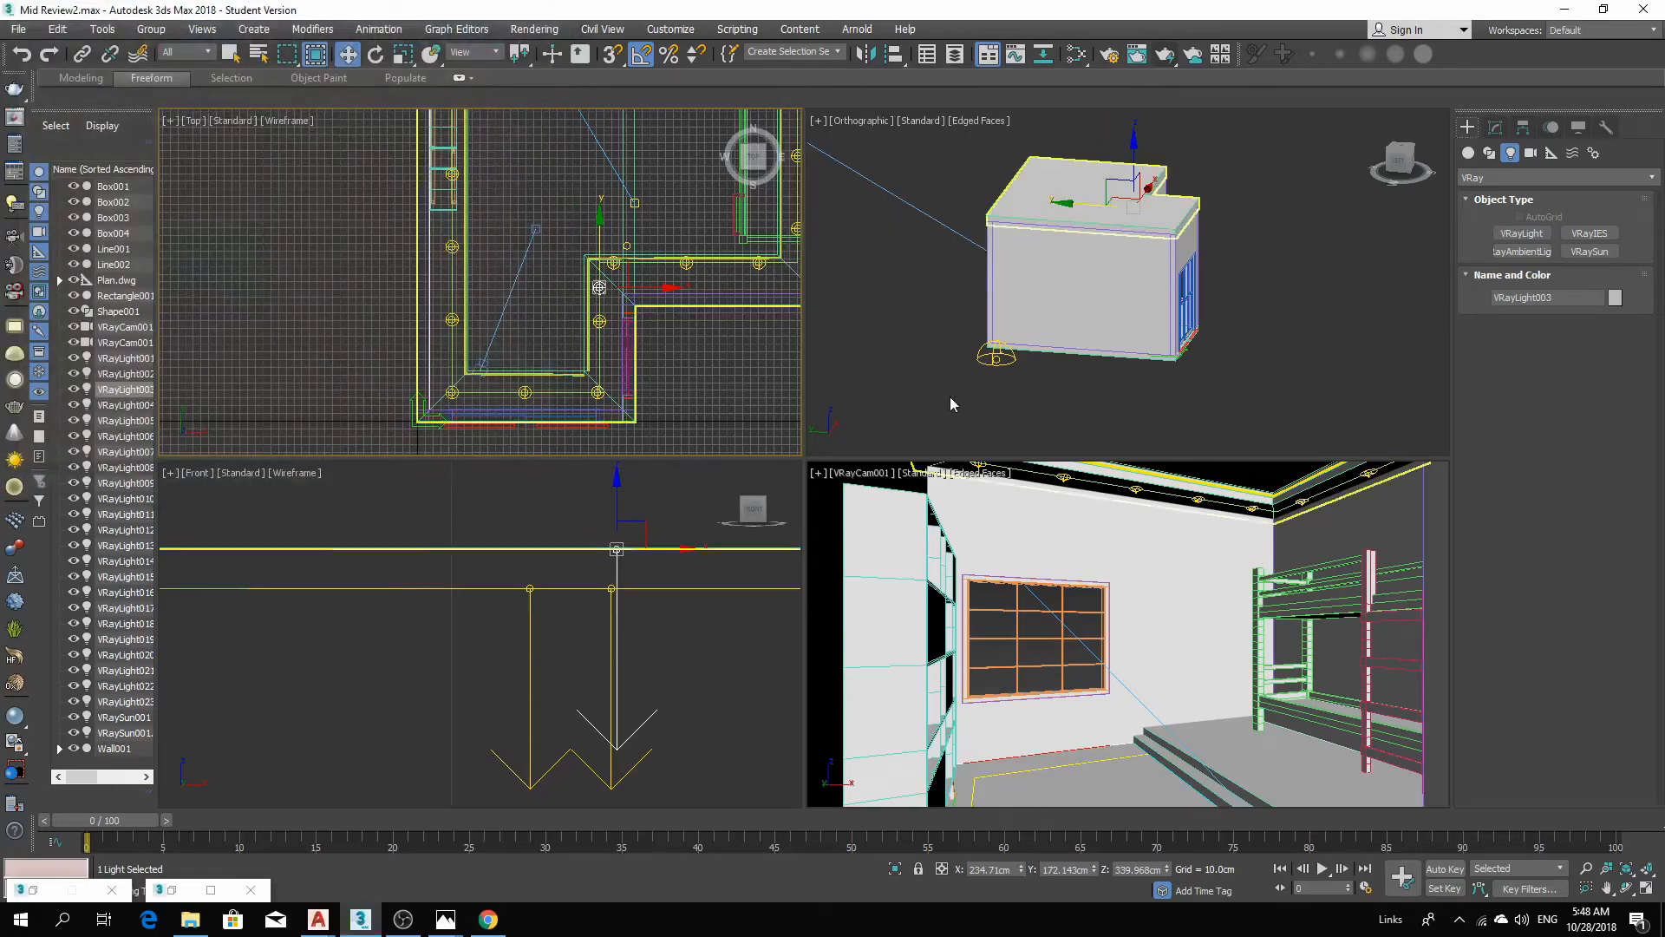
Select one of the spaced cove lights and set its units to Luminous power (lm).
left_click(684, 262)
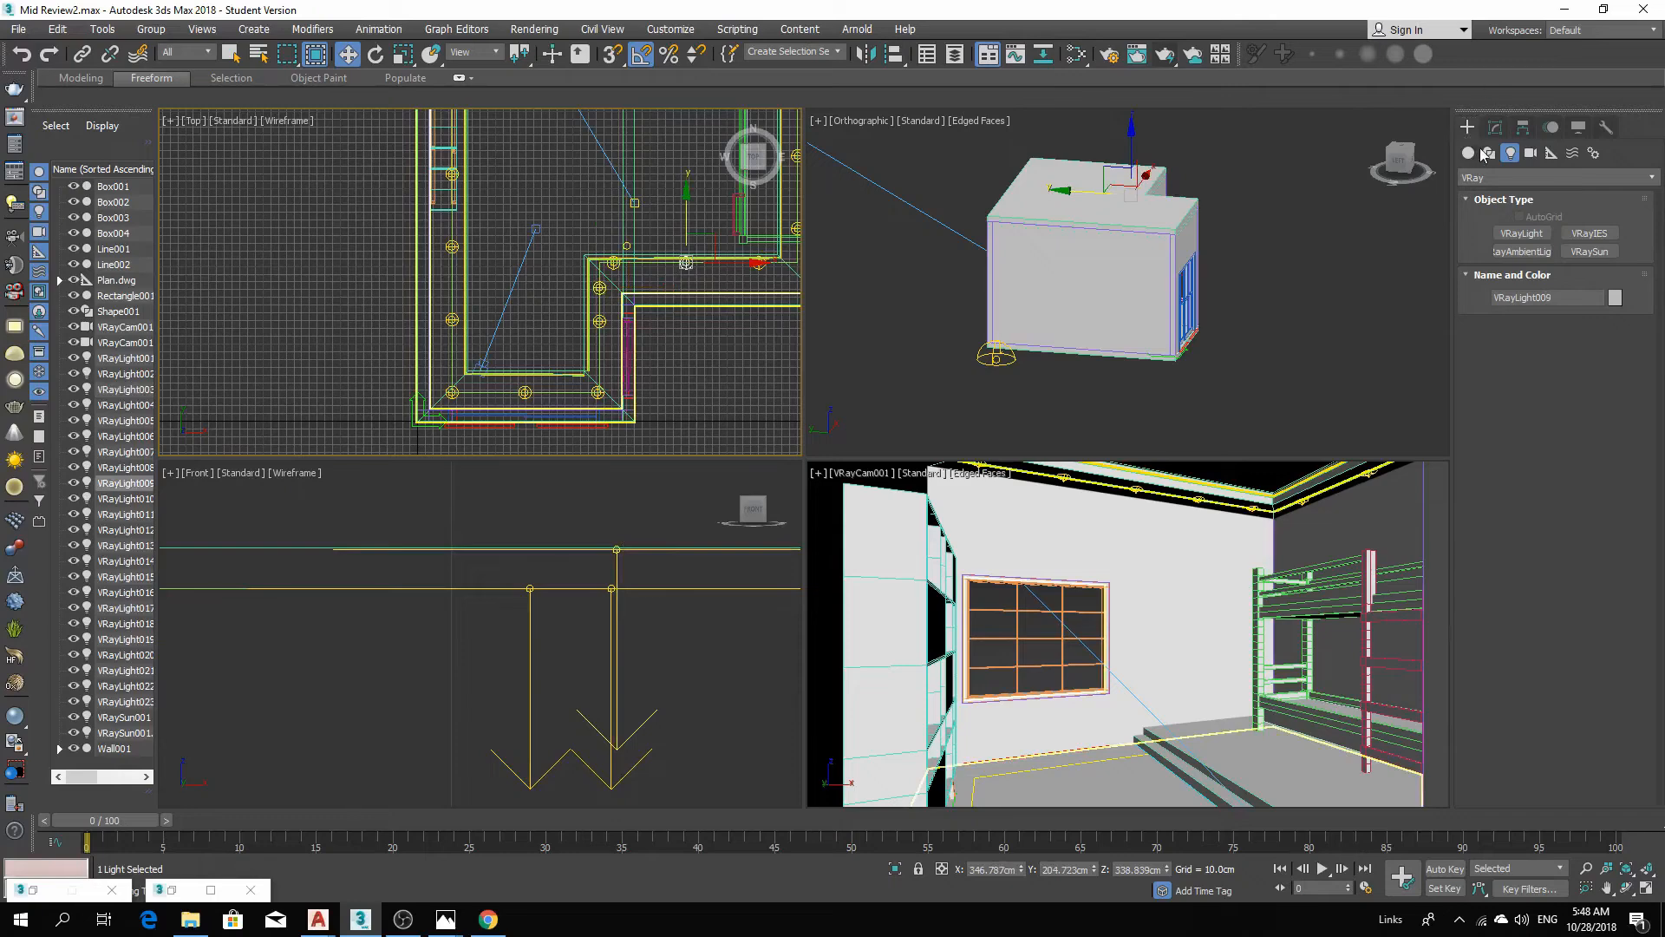
left_click(1496, 128)
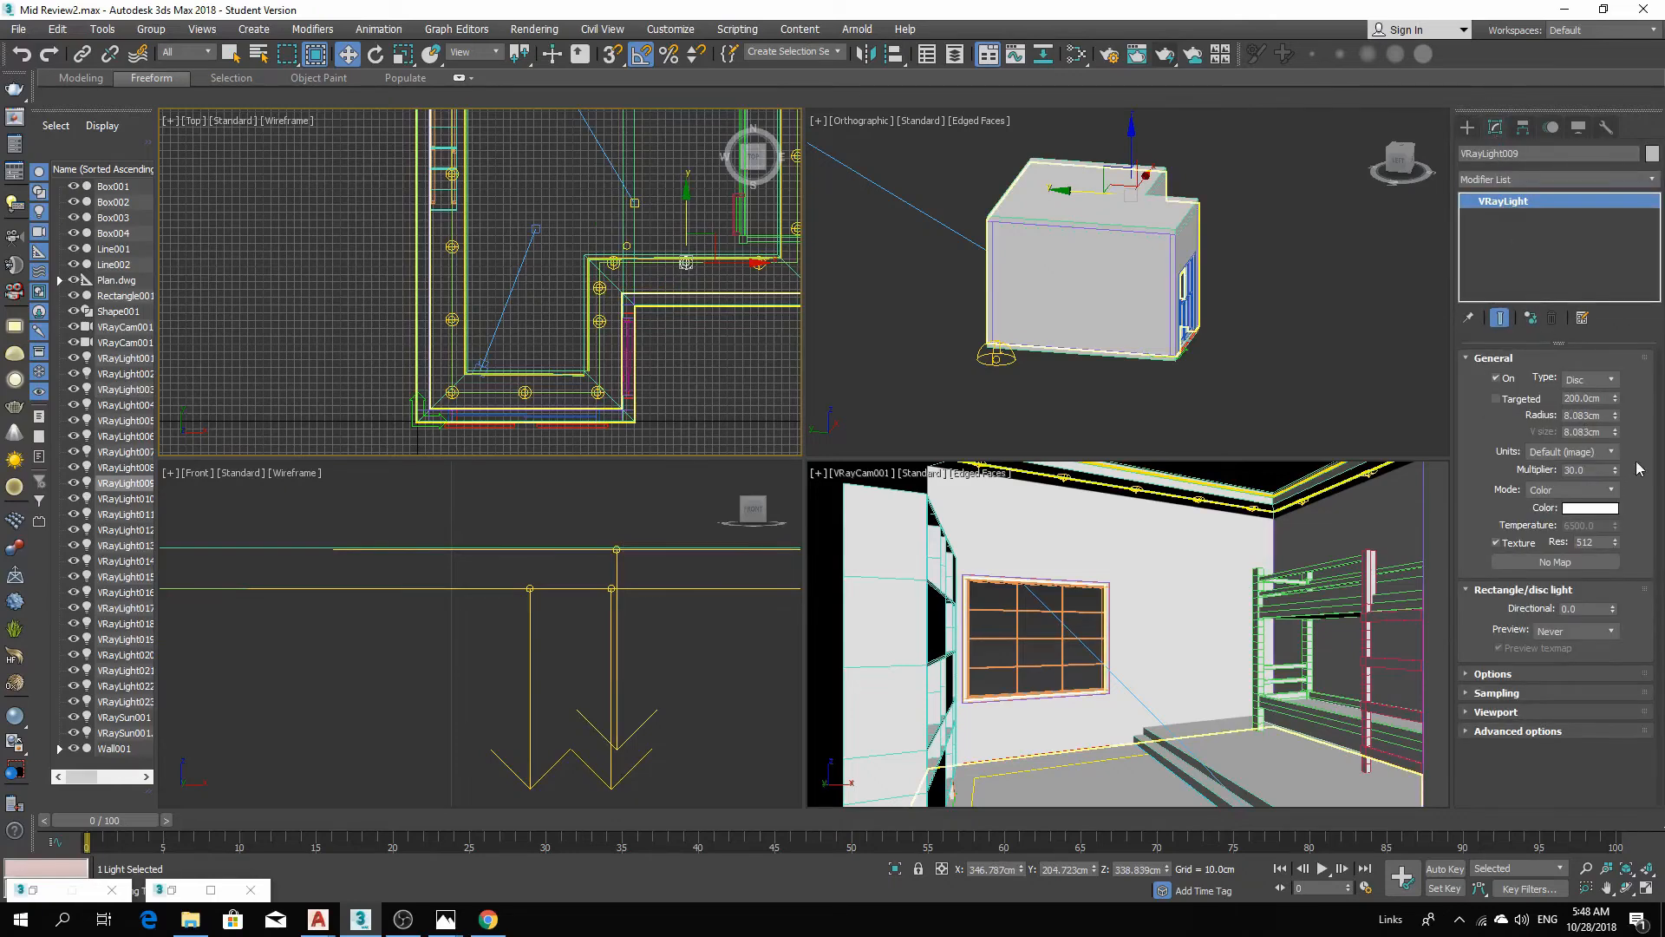
left_click(1610, 452)
left_click(1607, 466)
Set the disc light's preview mode to Selected and raise its Directional value to about 0.95.
left_click(1491, 674)
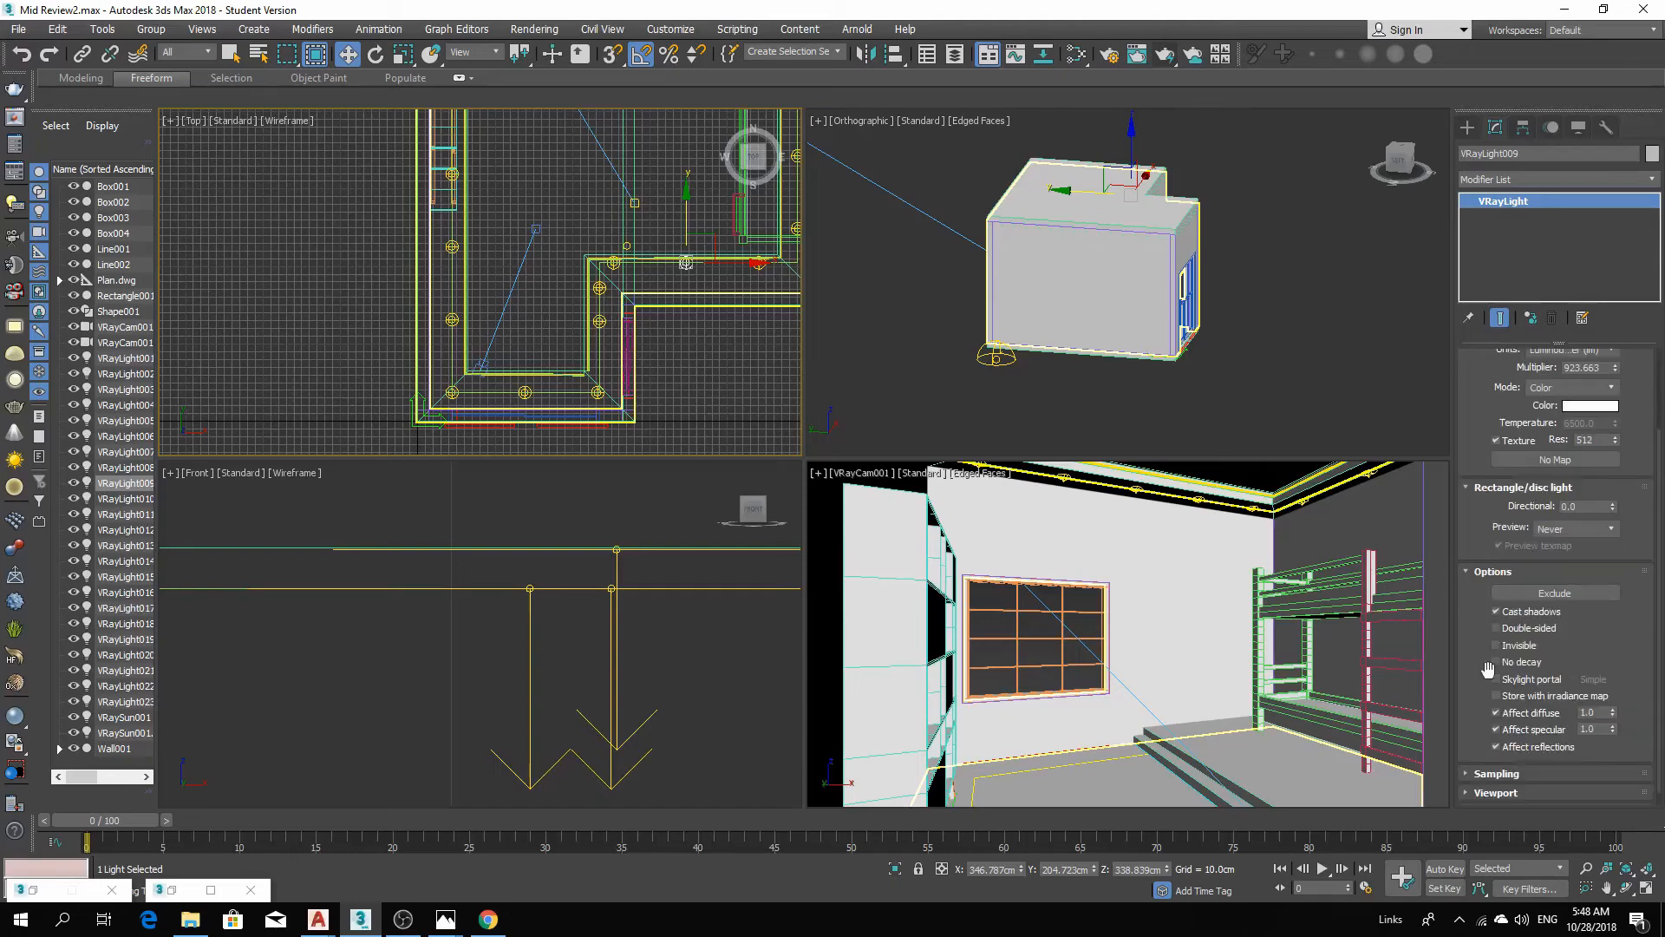
left_click(1579, 529)
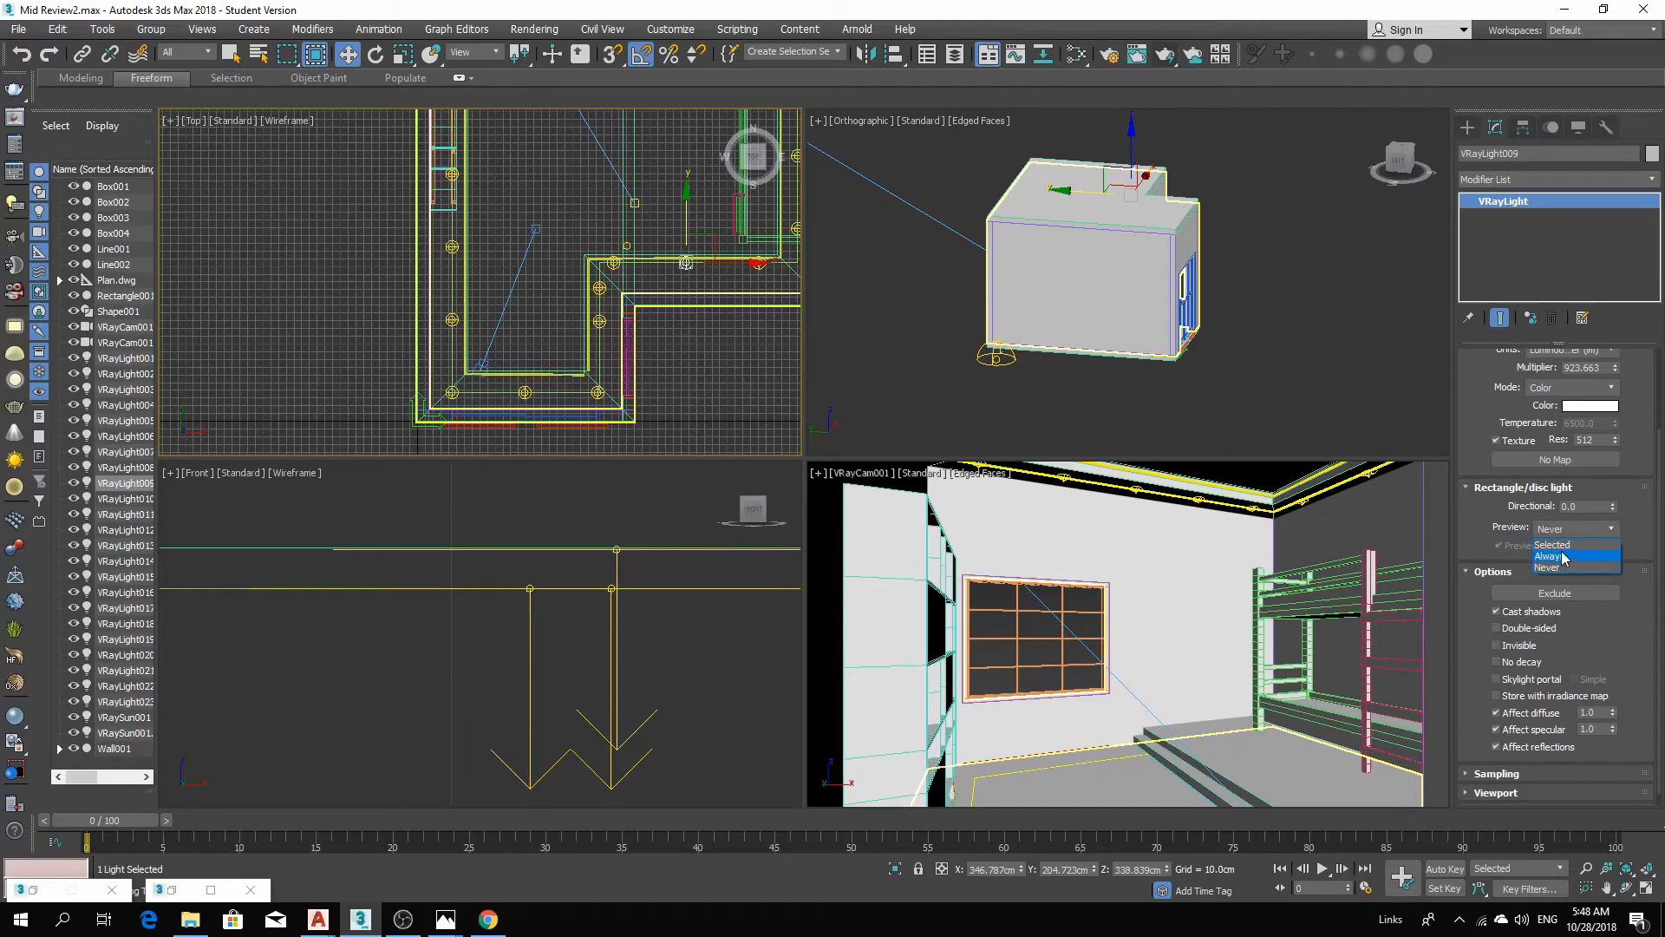
left_click(1561, 545)
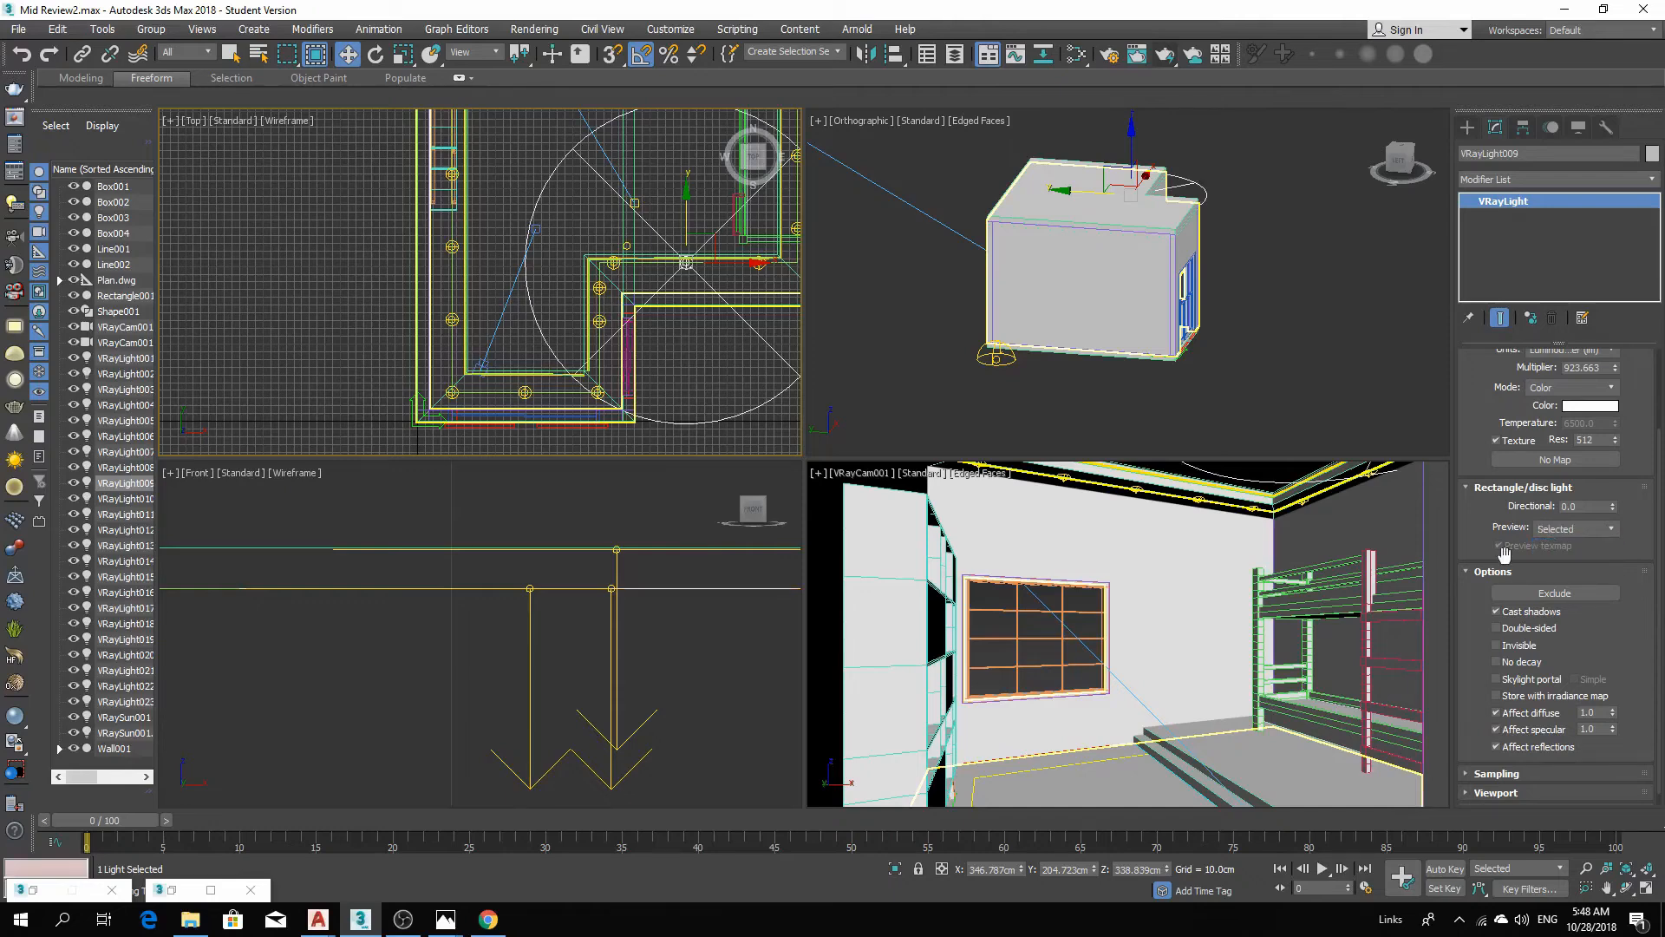
left_click_drag(1611, 510, 1640, 421)
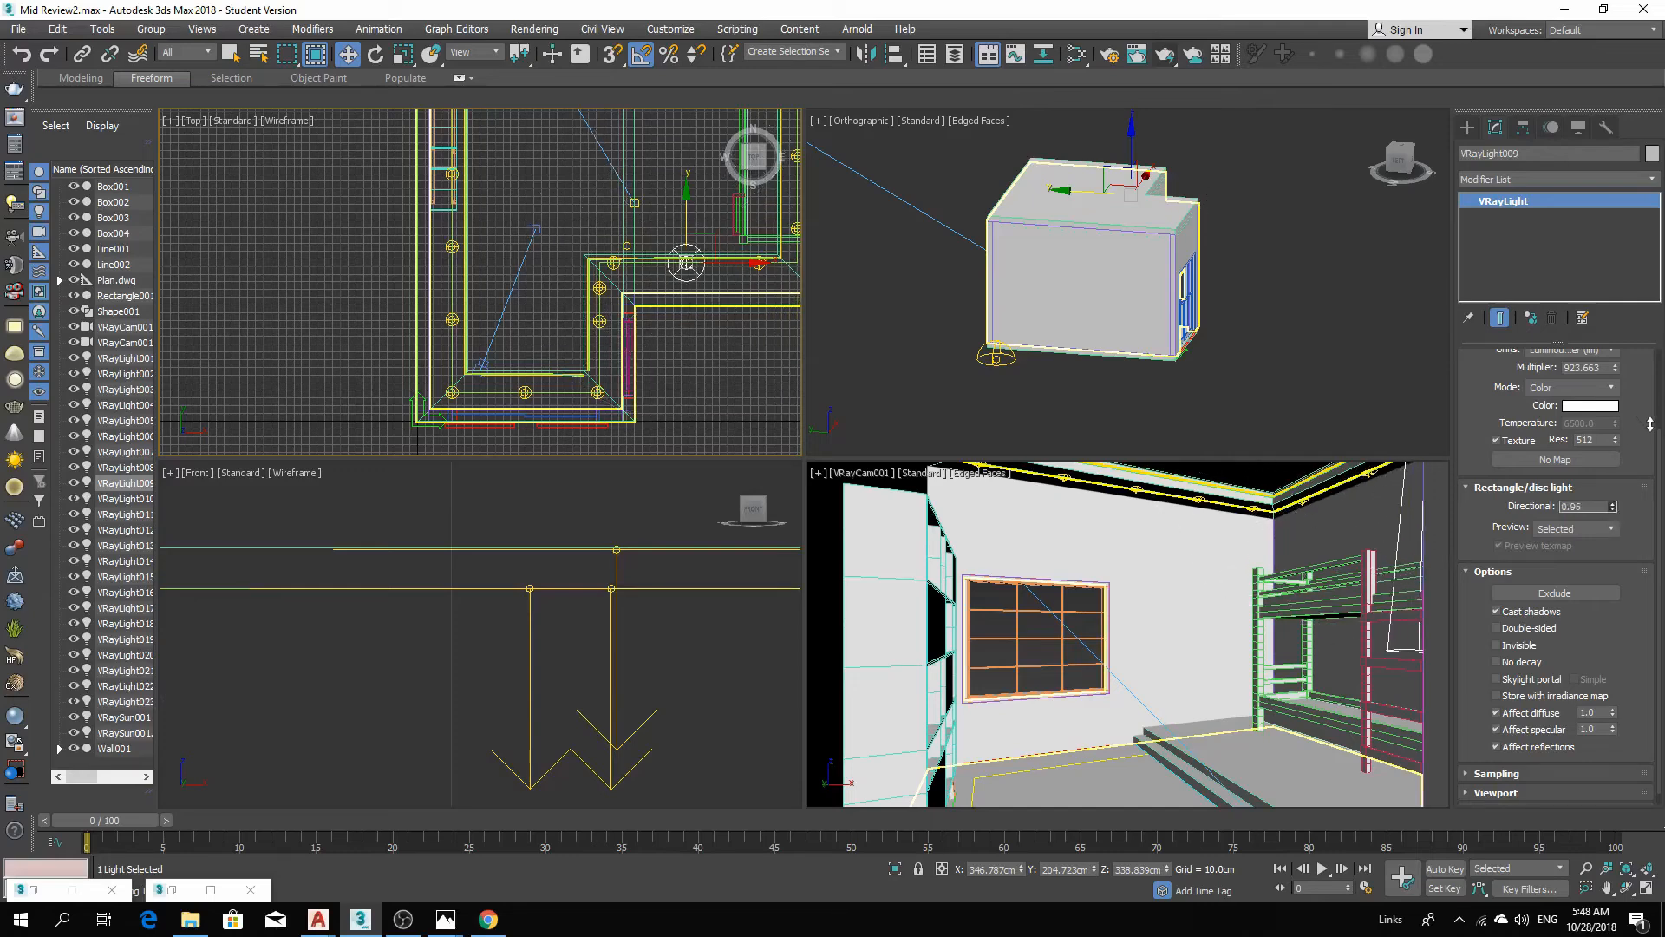
Reselect a cove light in the top view and set its Directional value to 0.75.
left_click(1197, 502)
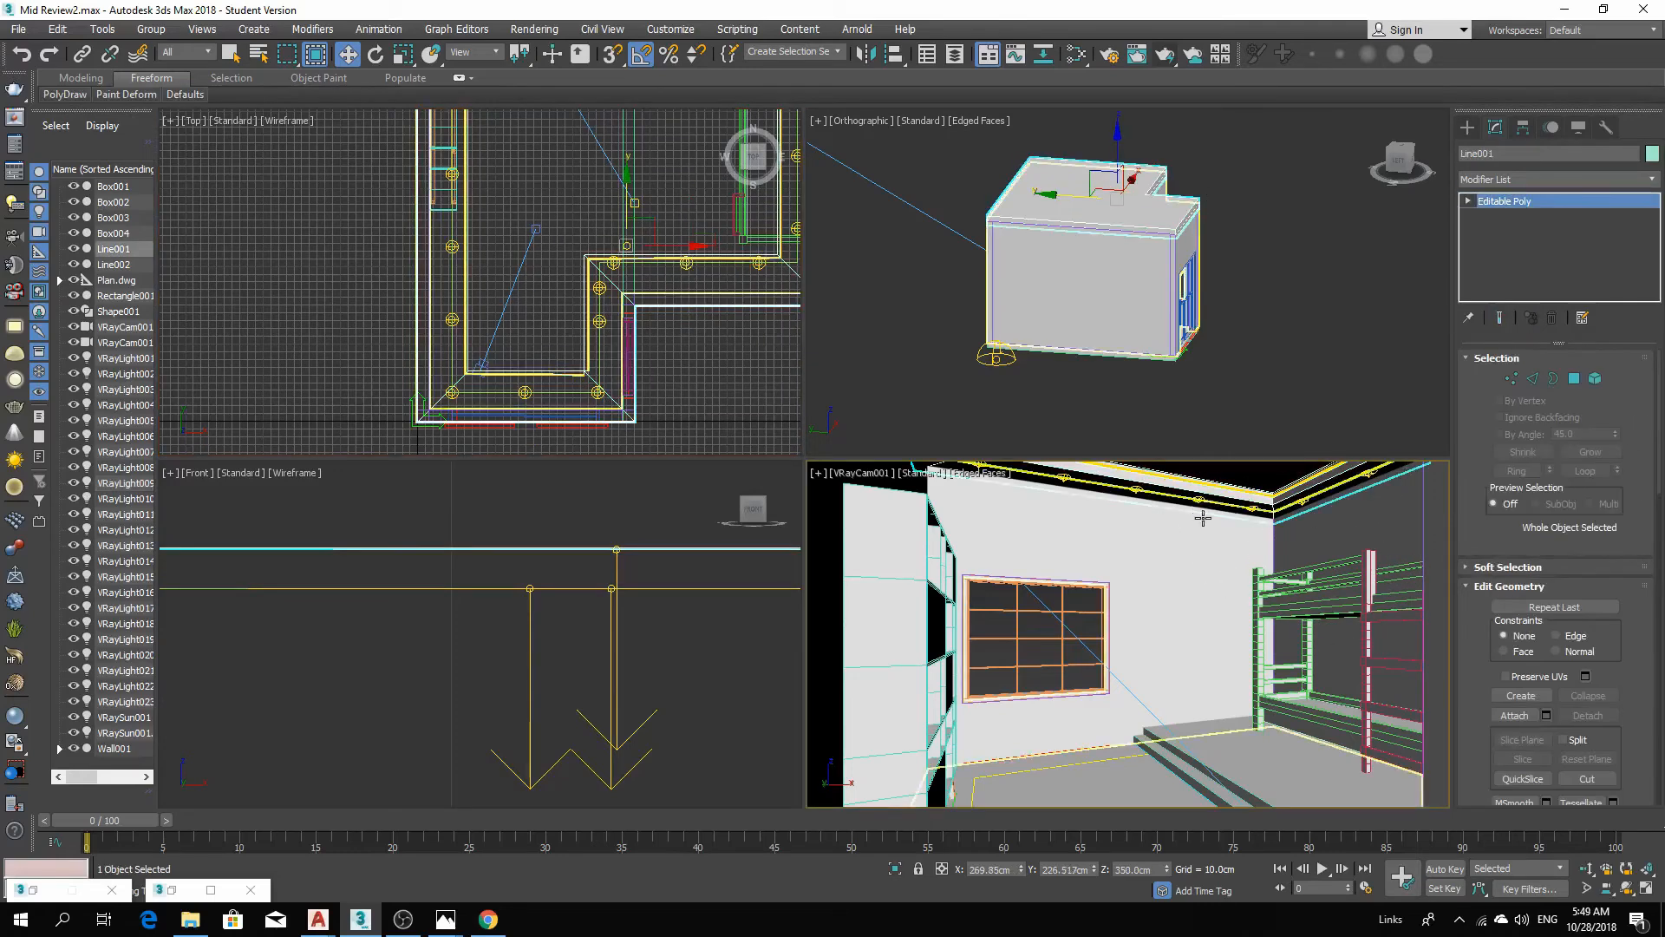
left_click(1197, 502)
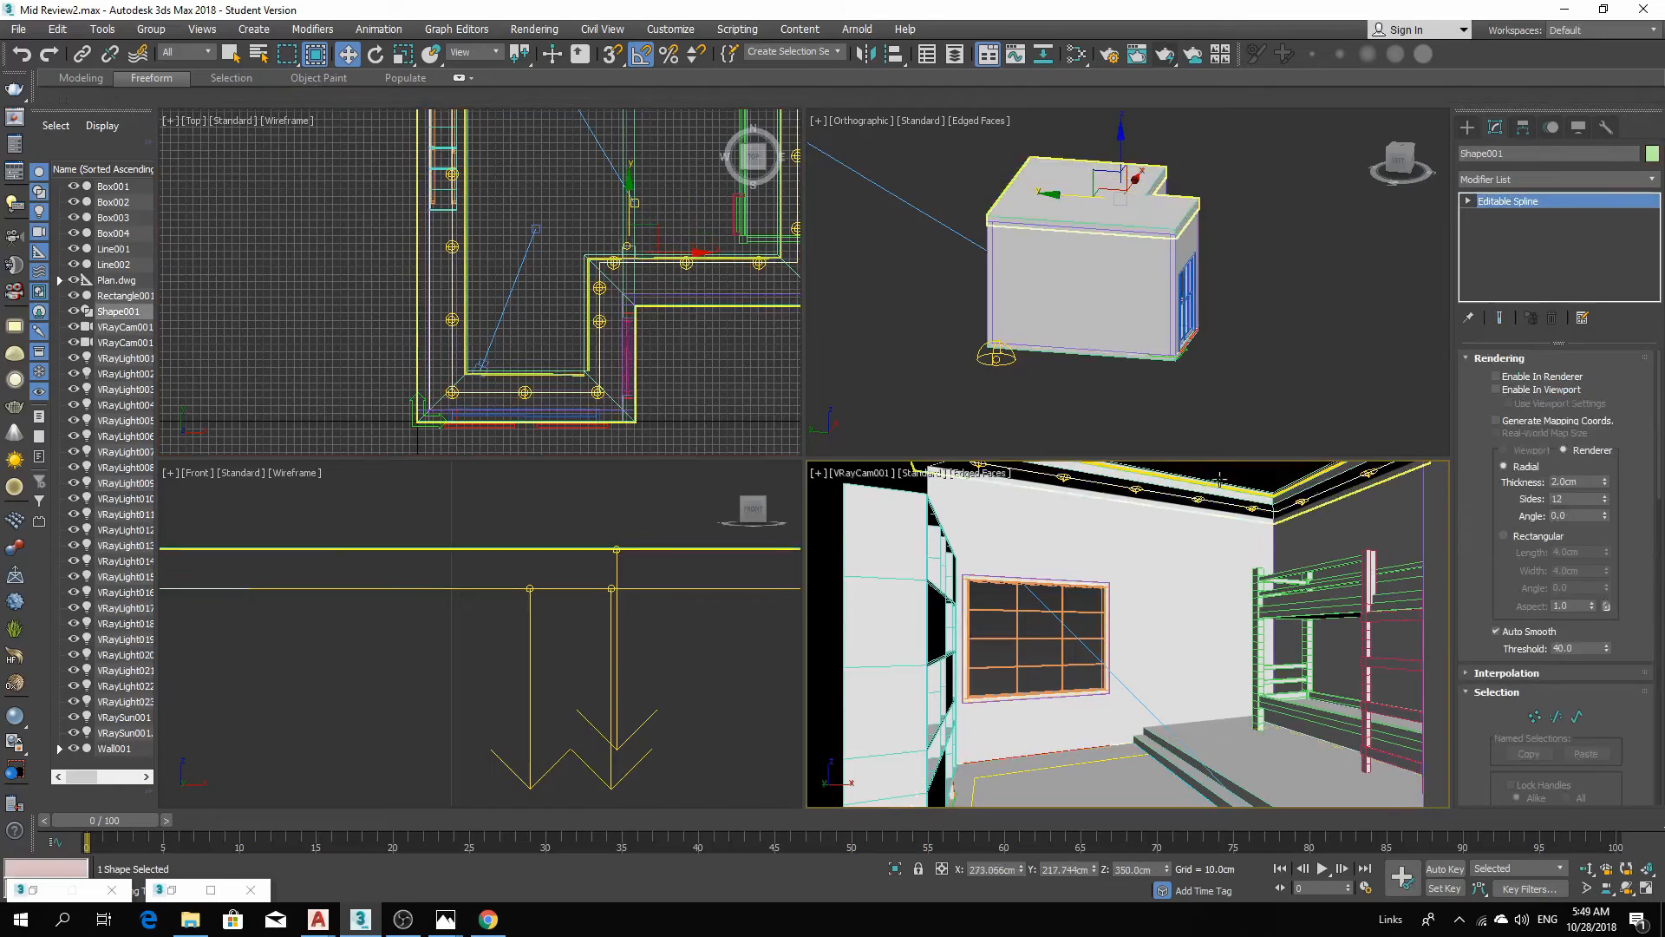
left_click(1197, 499)
middle_click_drag(624, 284, 533, 514)
left_click(526, 279)
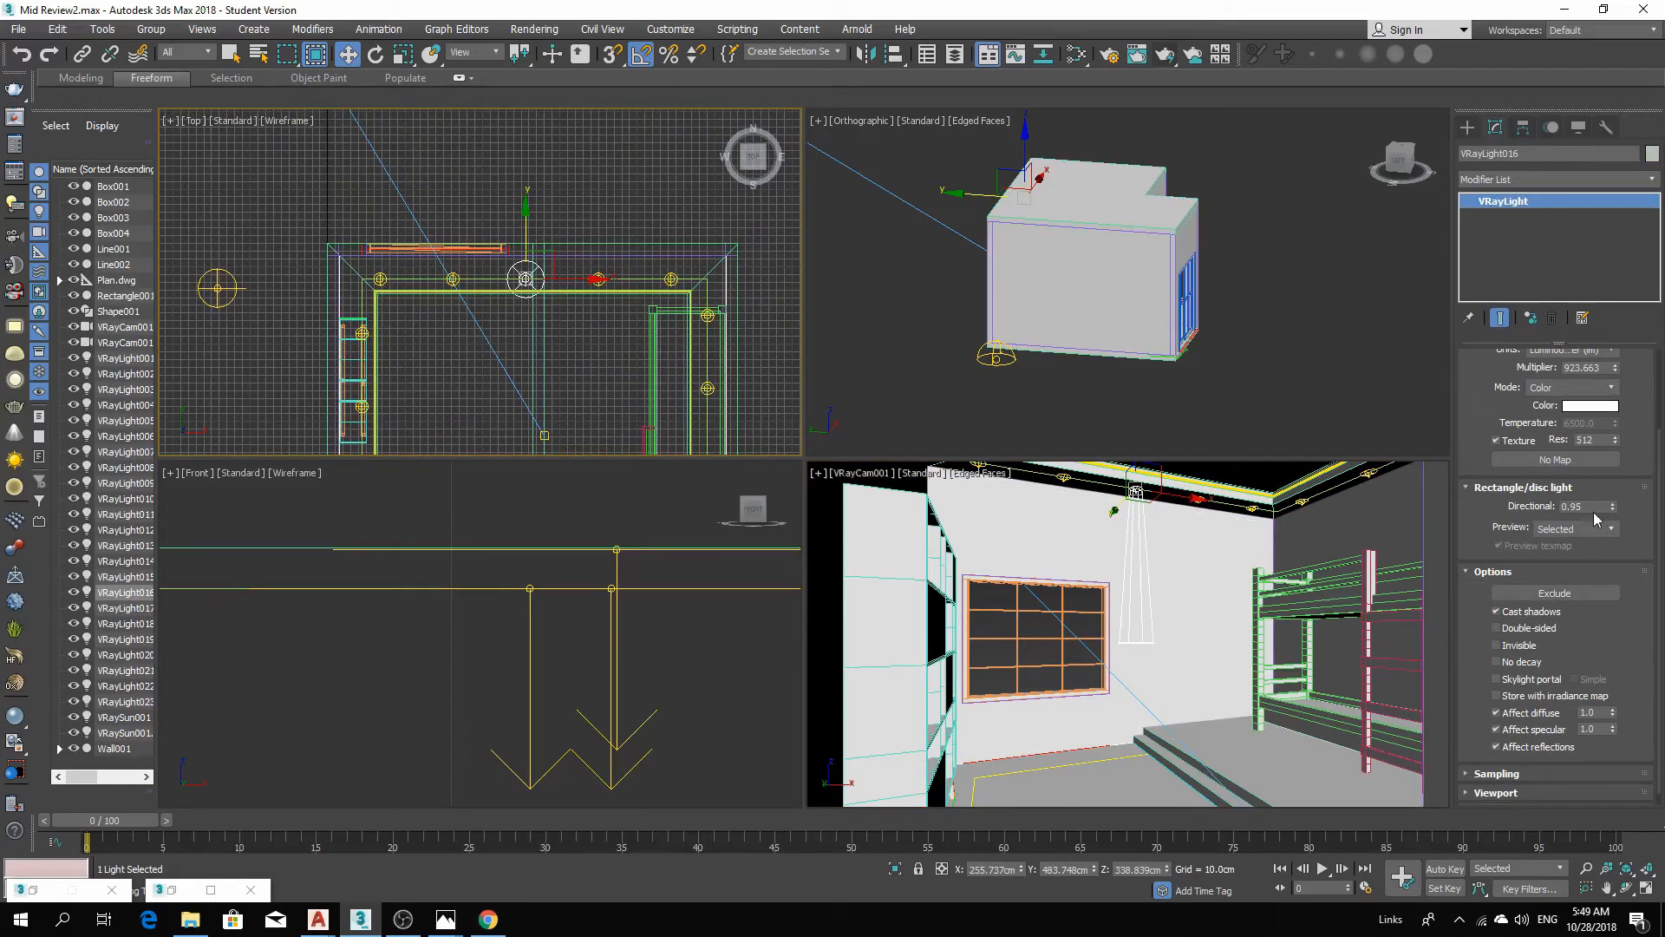
left_click_drag(1613, 511, 1615, 510)
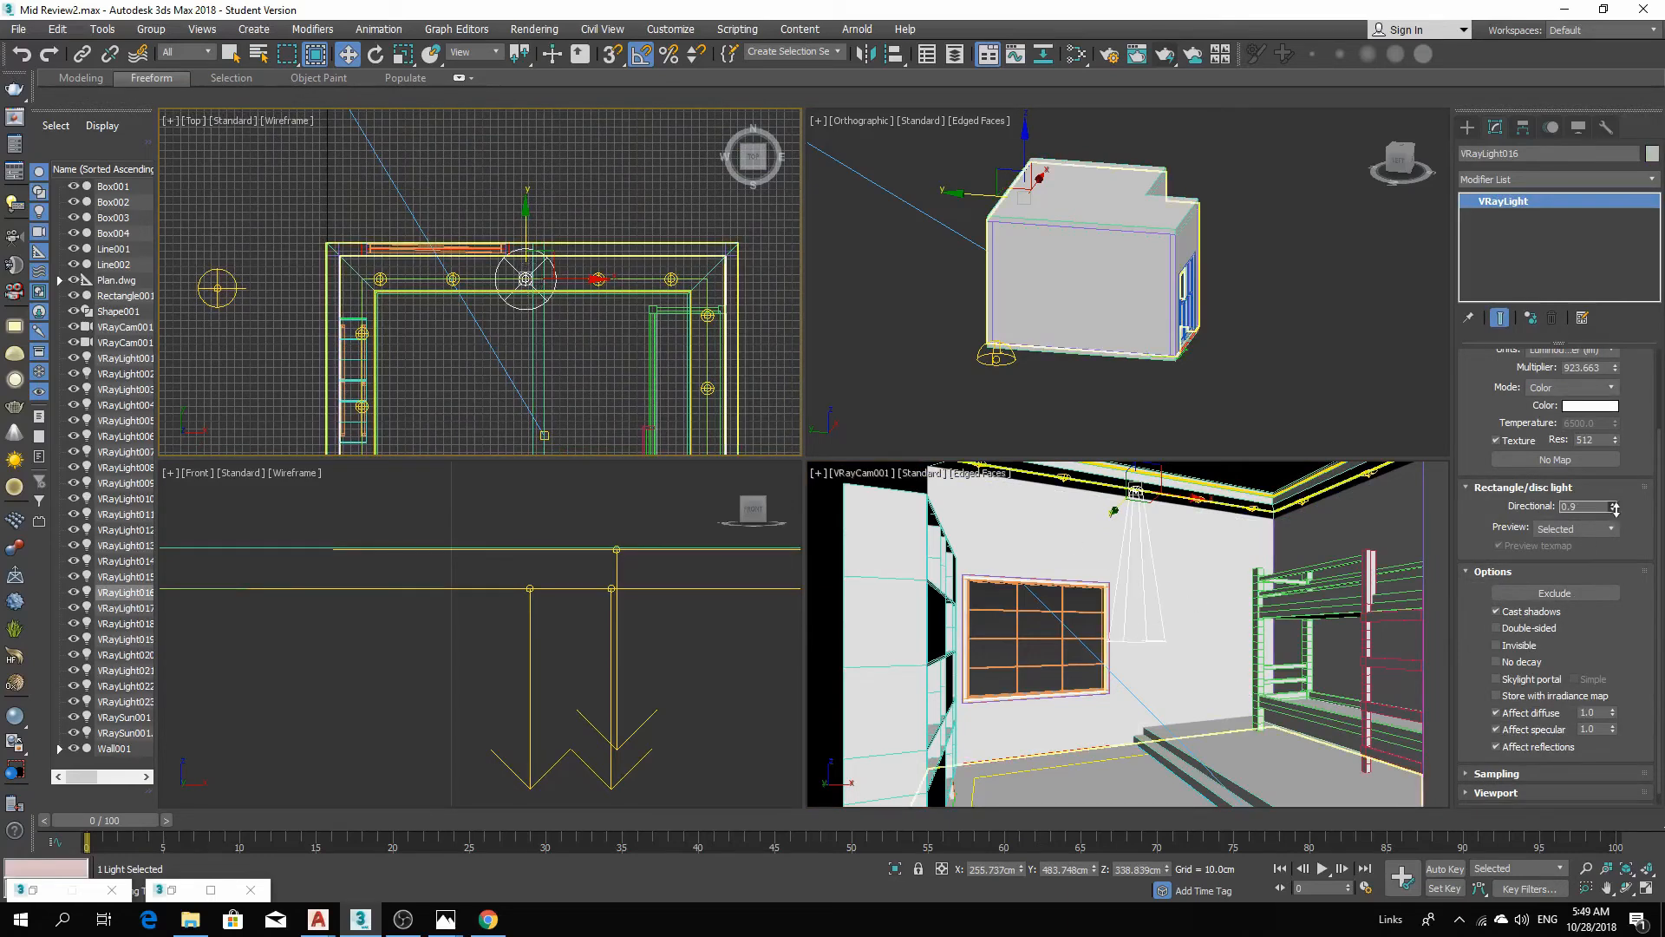
left_click_drag(1615, 510, 1614, 520)
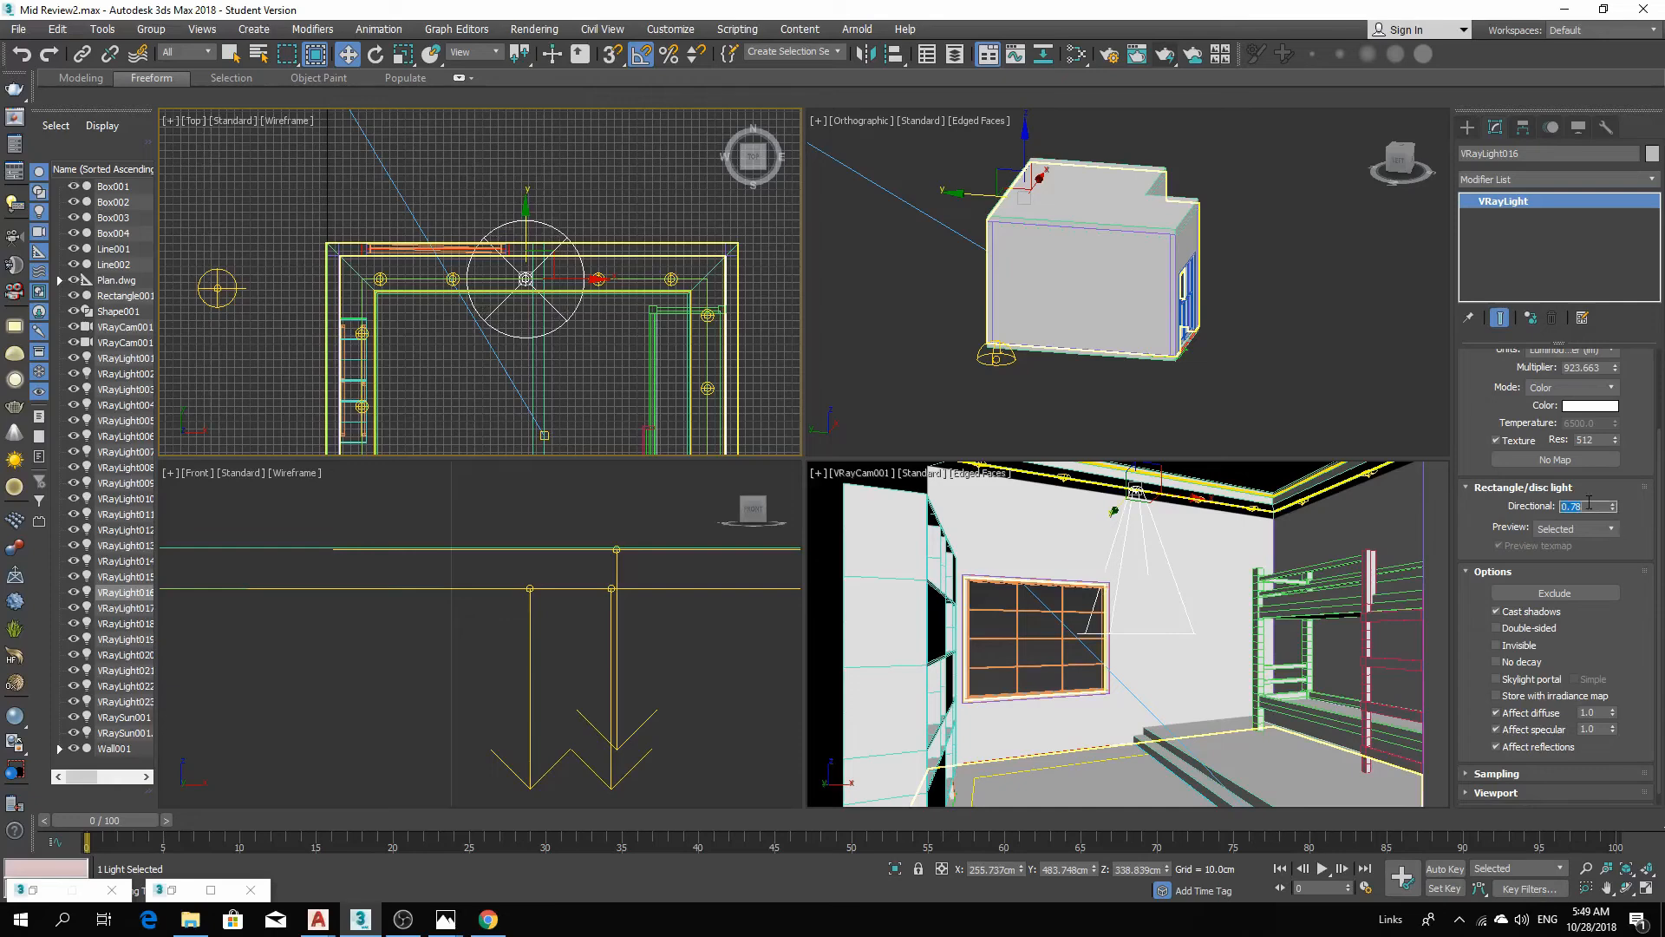
type(".75")
key("Return")
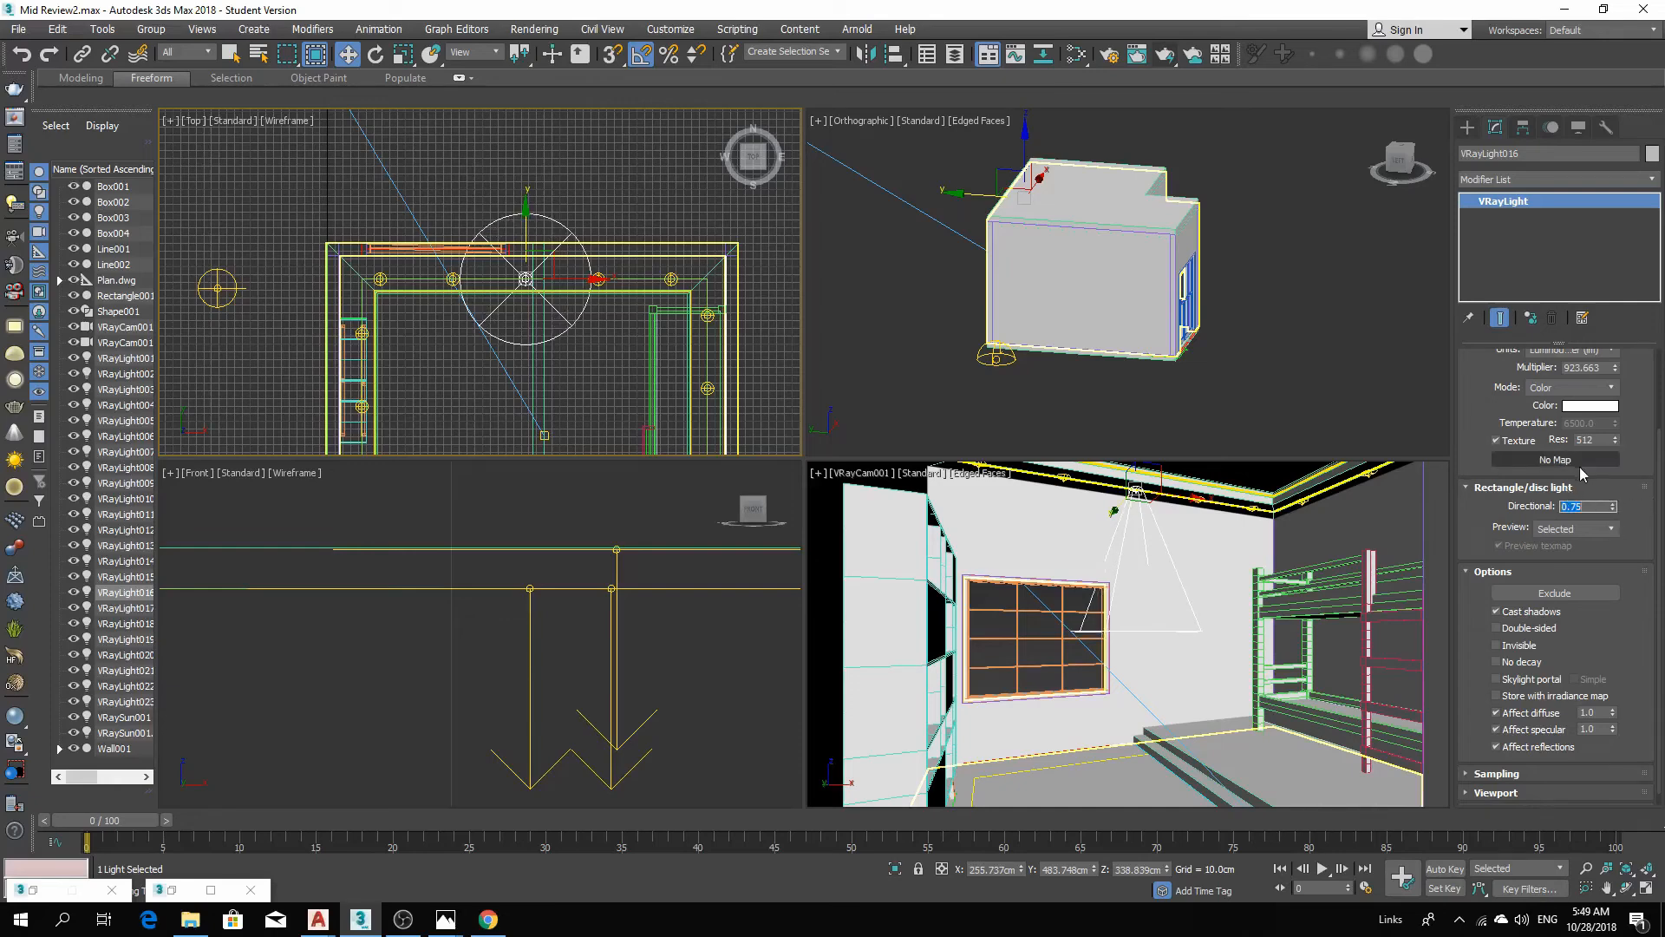
Give the light a warm pale yellow colour in the color selector.
left_click(1601, 405)
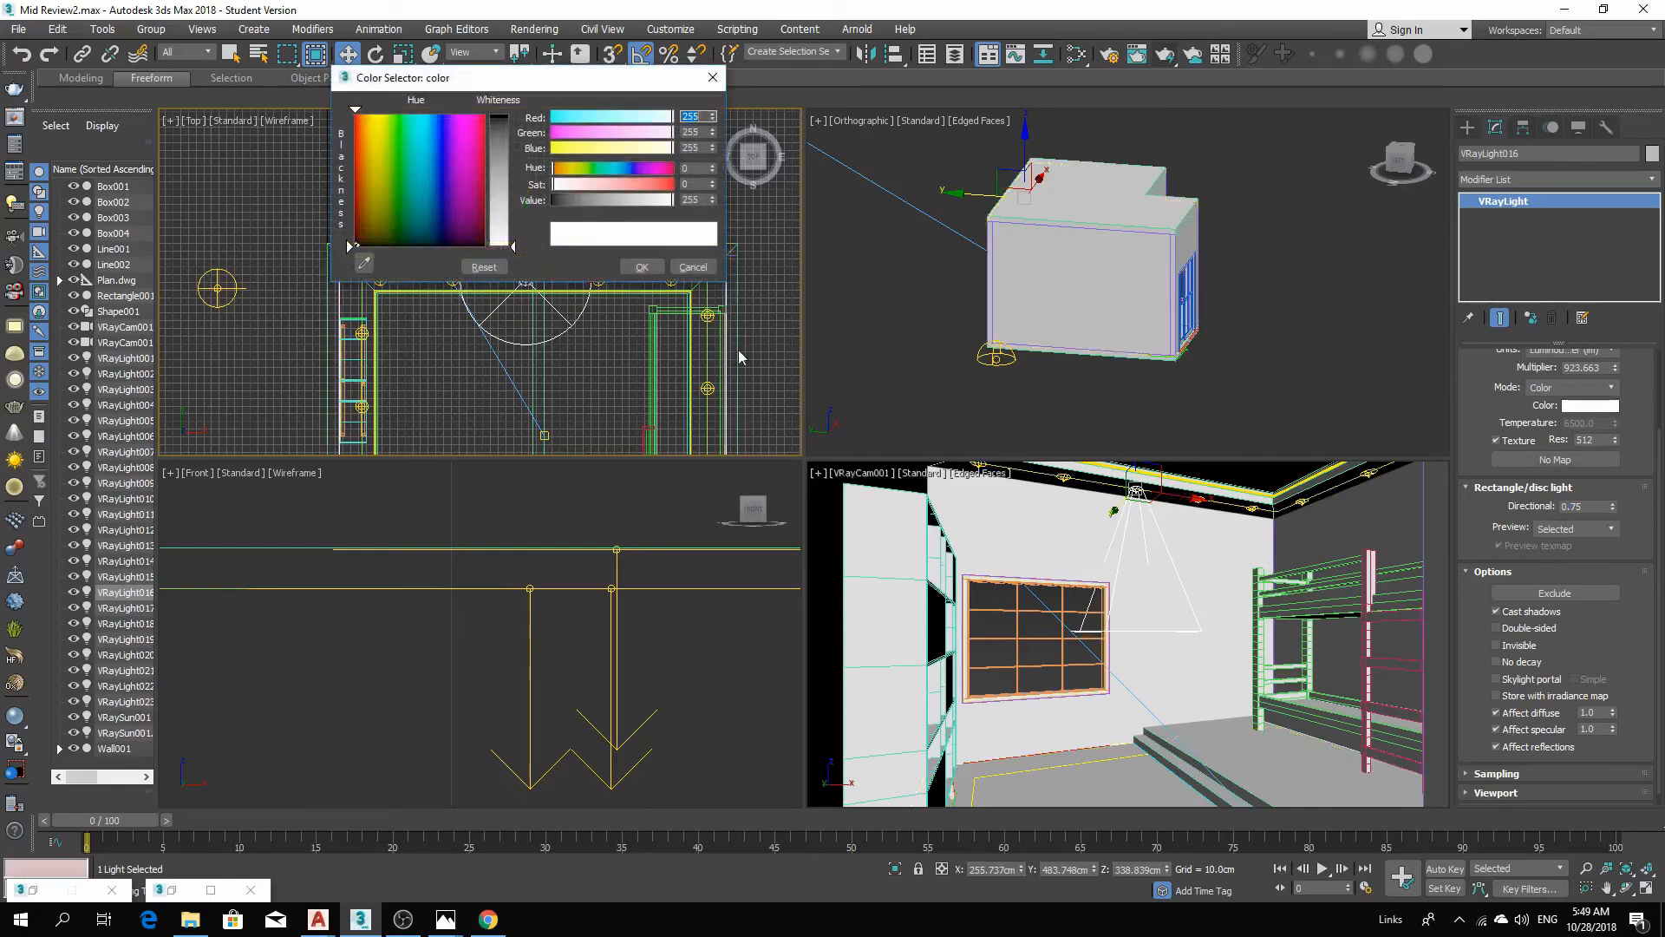
left_click_drag(648, 149, 644, 156)
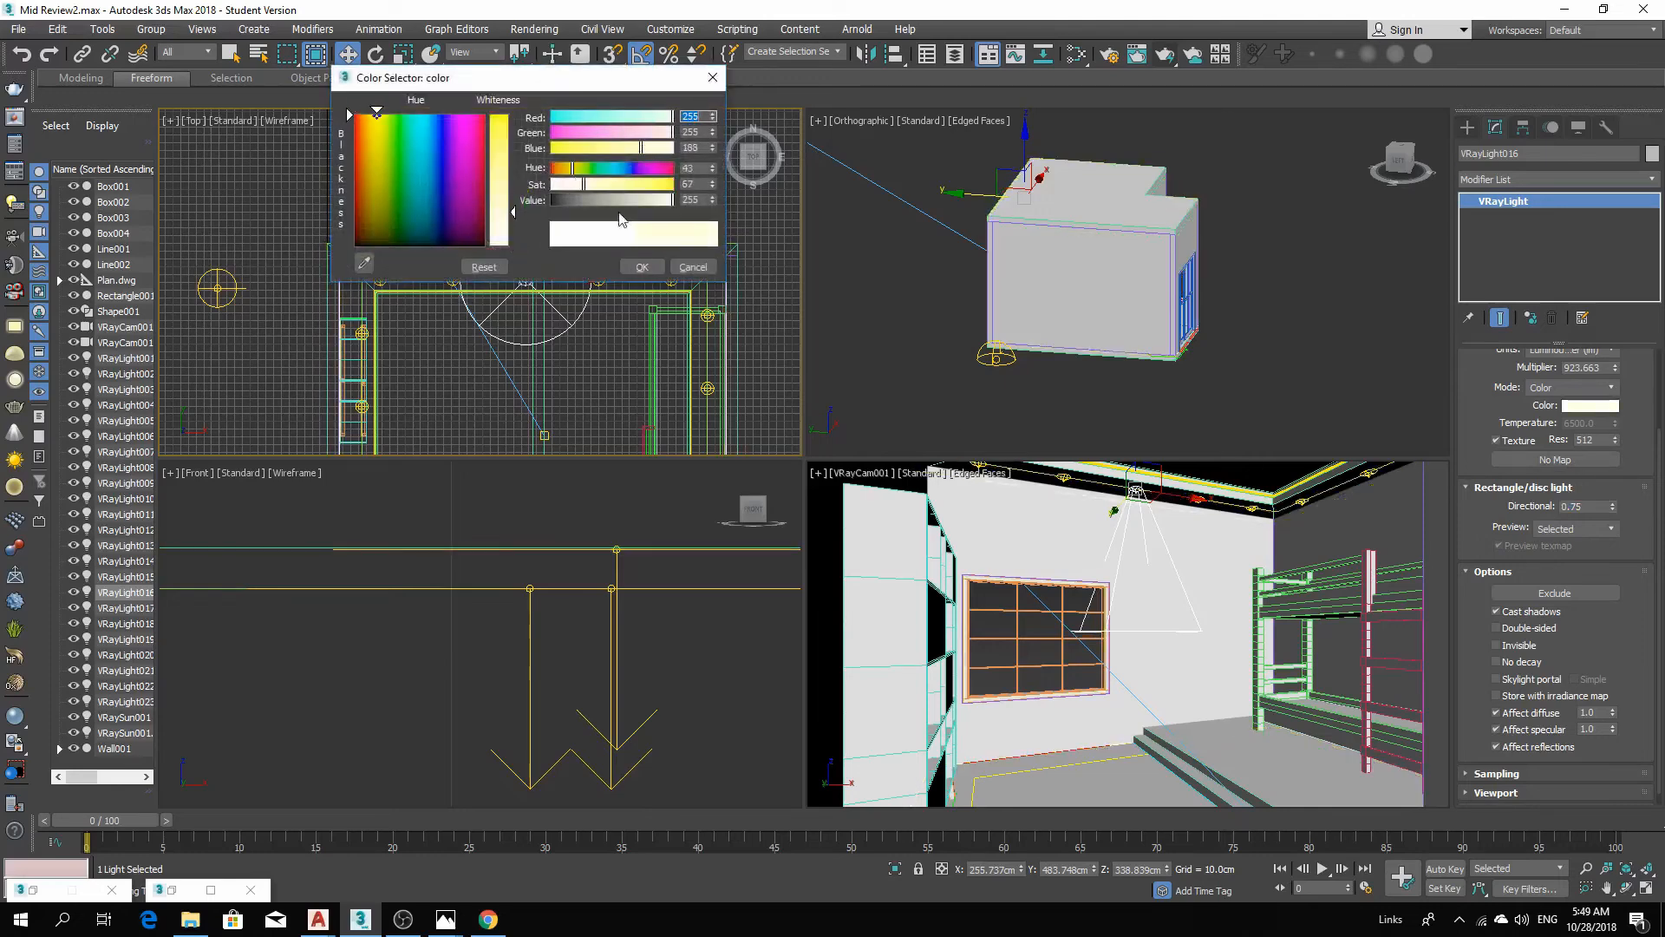
left_click(642, 266)
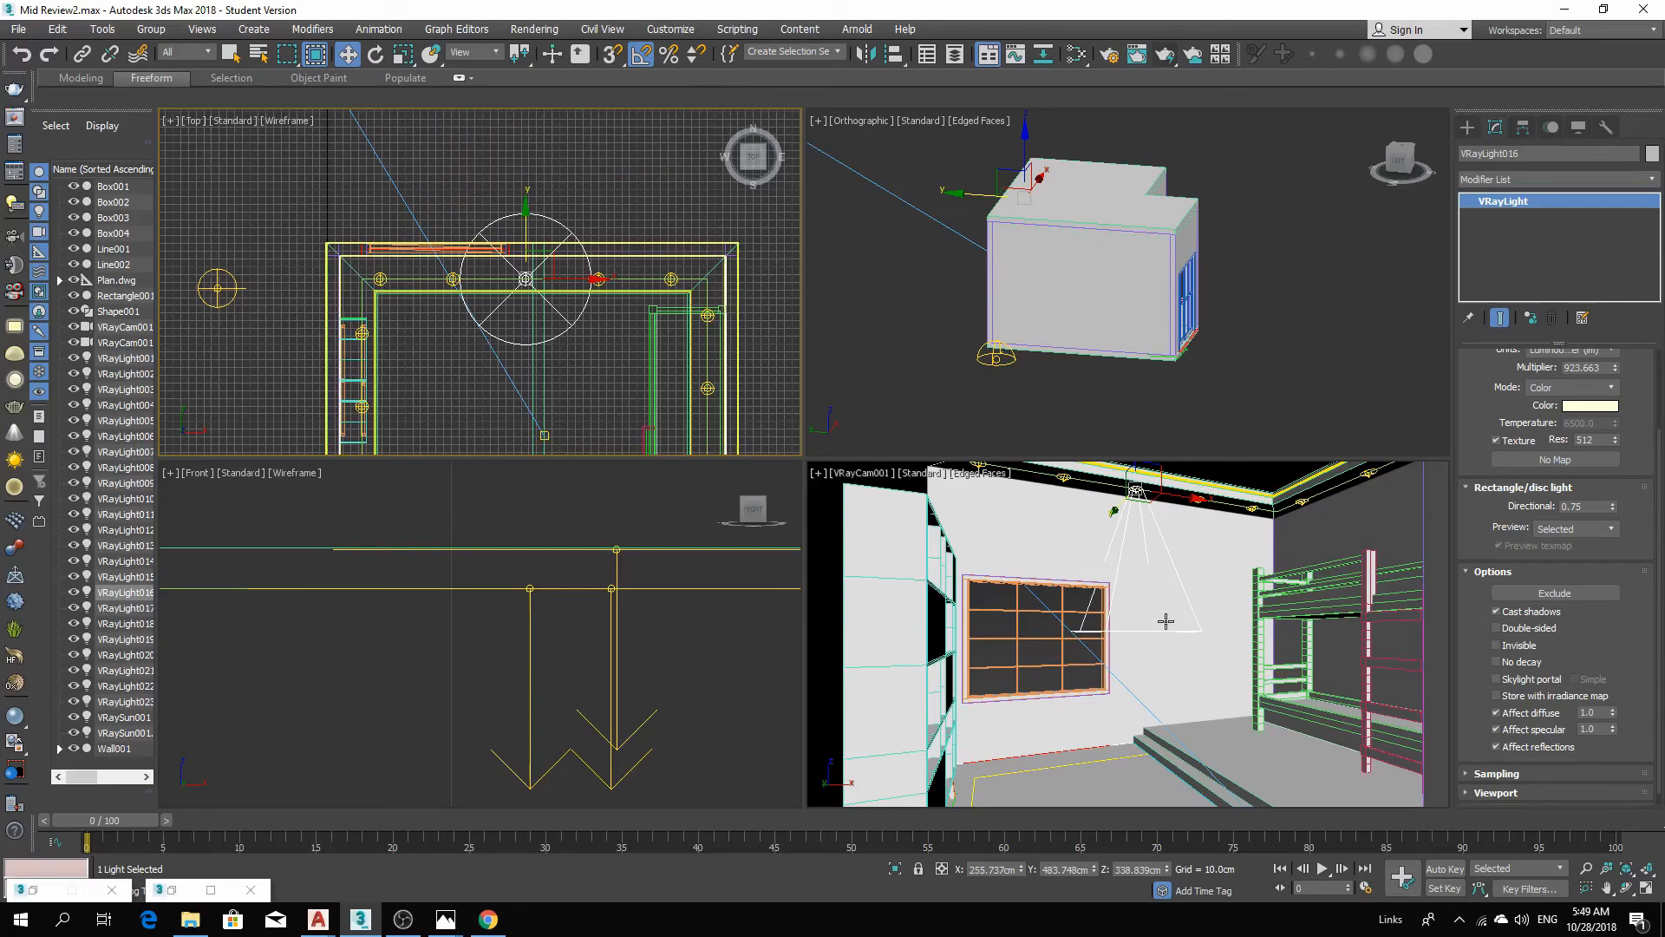
Set the disc light's radius to 5 cm.
right_click(1161, 576)
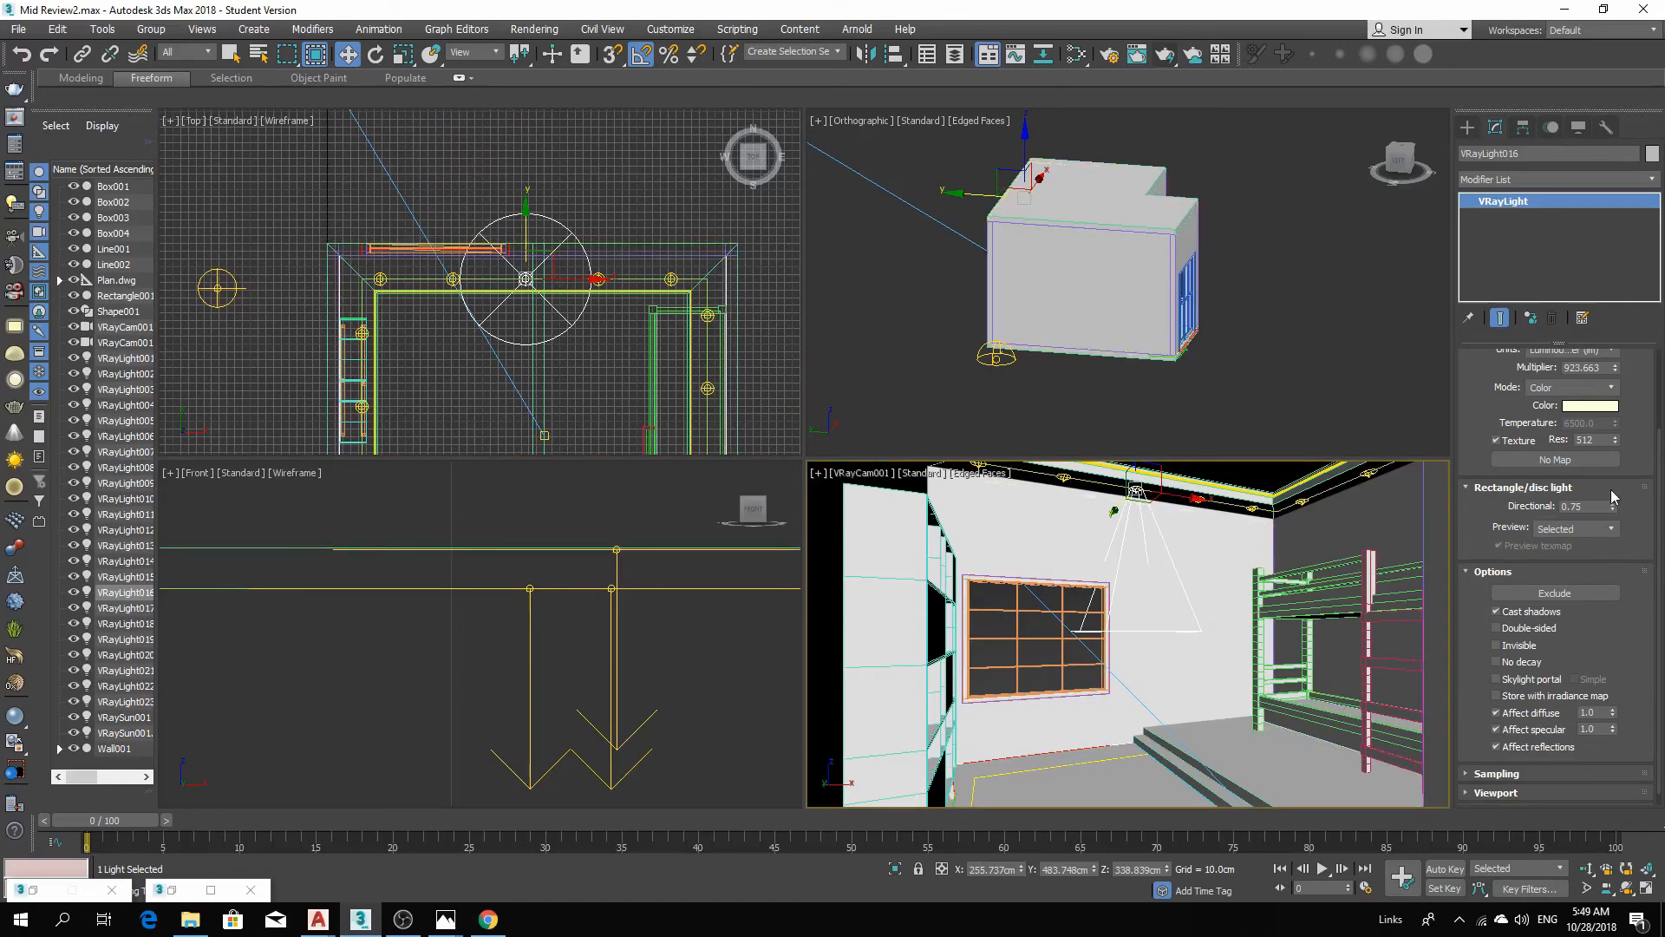
left_click_drag(1616, 490, 1611, 648)
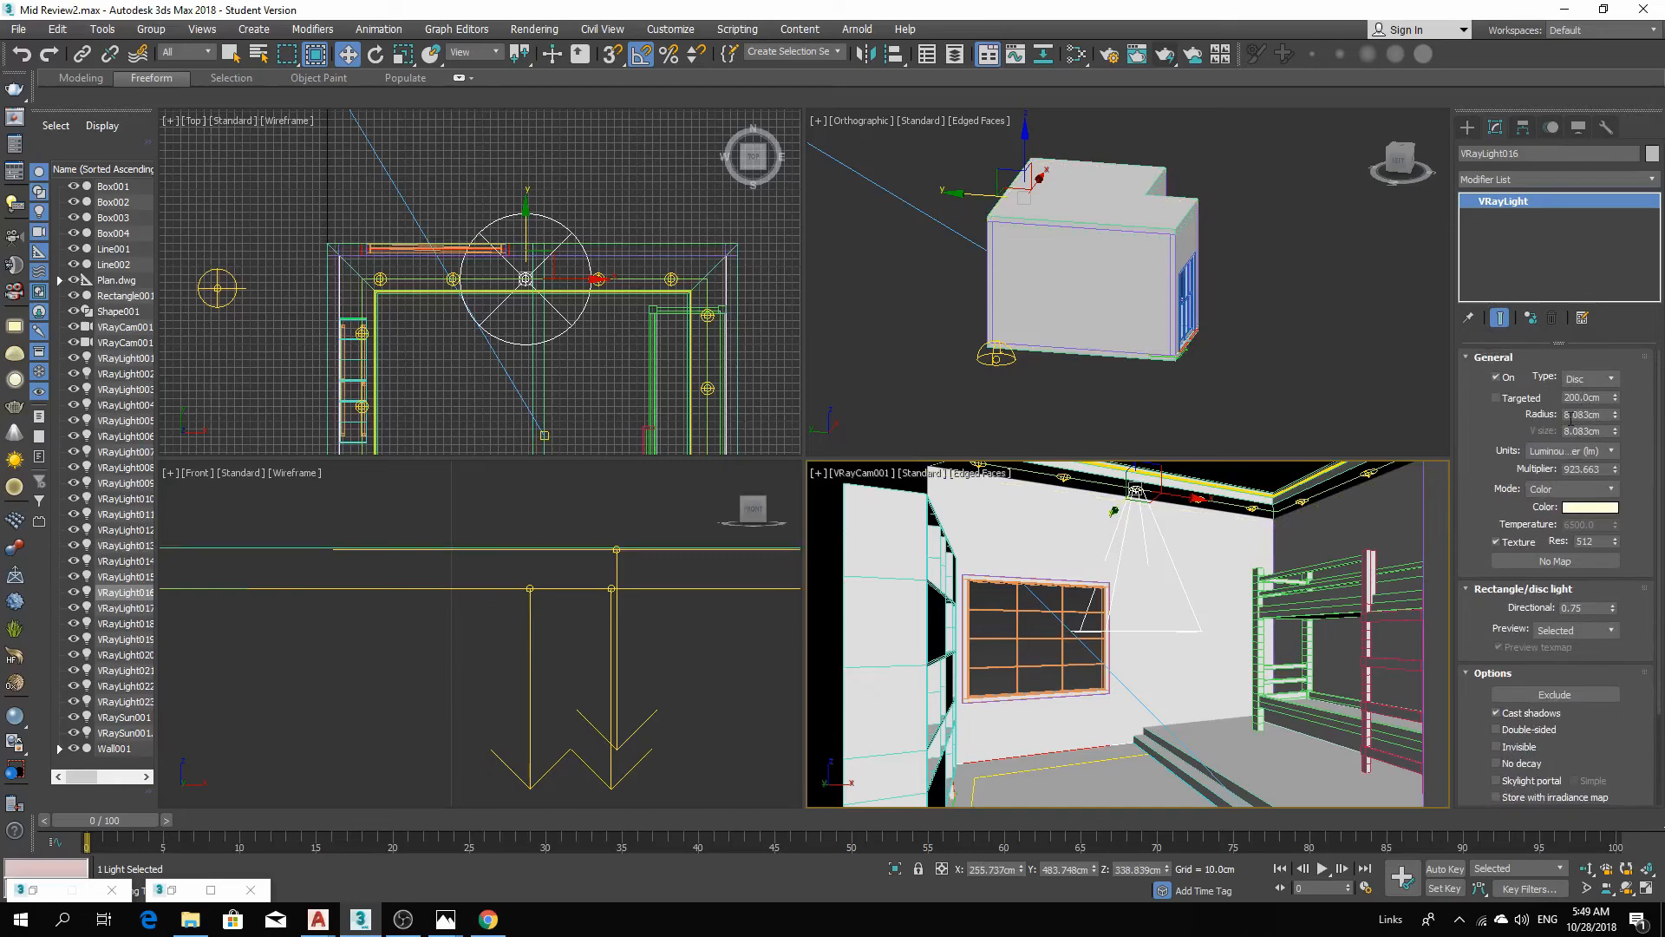
left_click(1572, 414)
type("5")
key("Return")
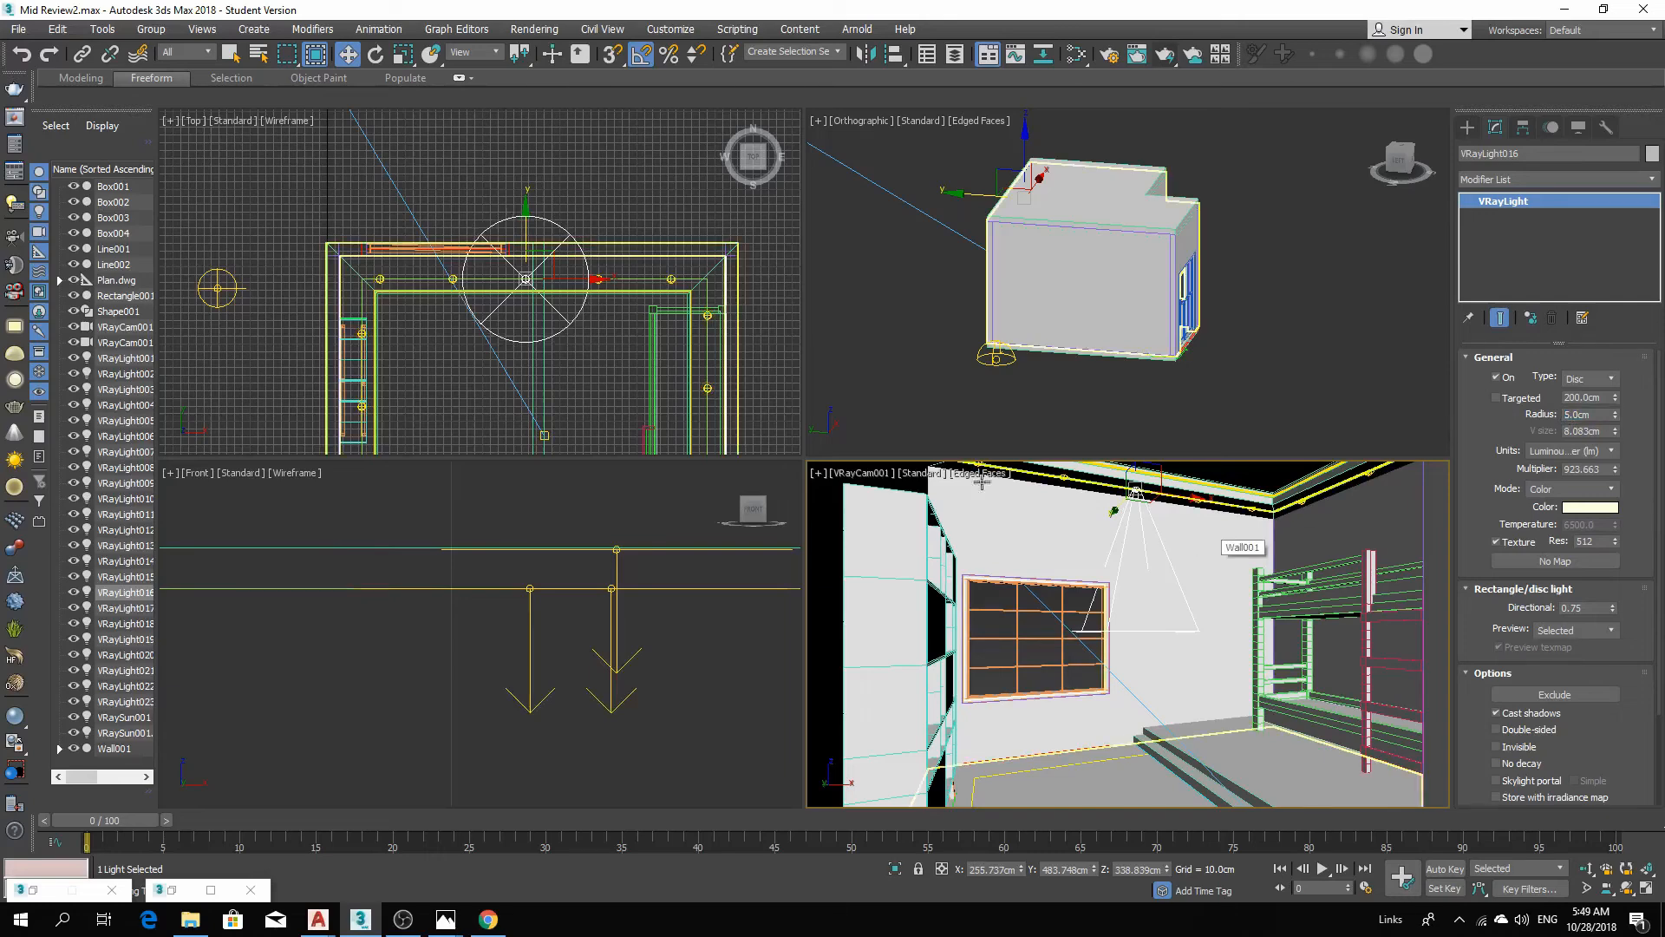
Start another test render of the camera view.
scroll(580, 309, "up", 5)
scroll(798, 323, "down", 2)
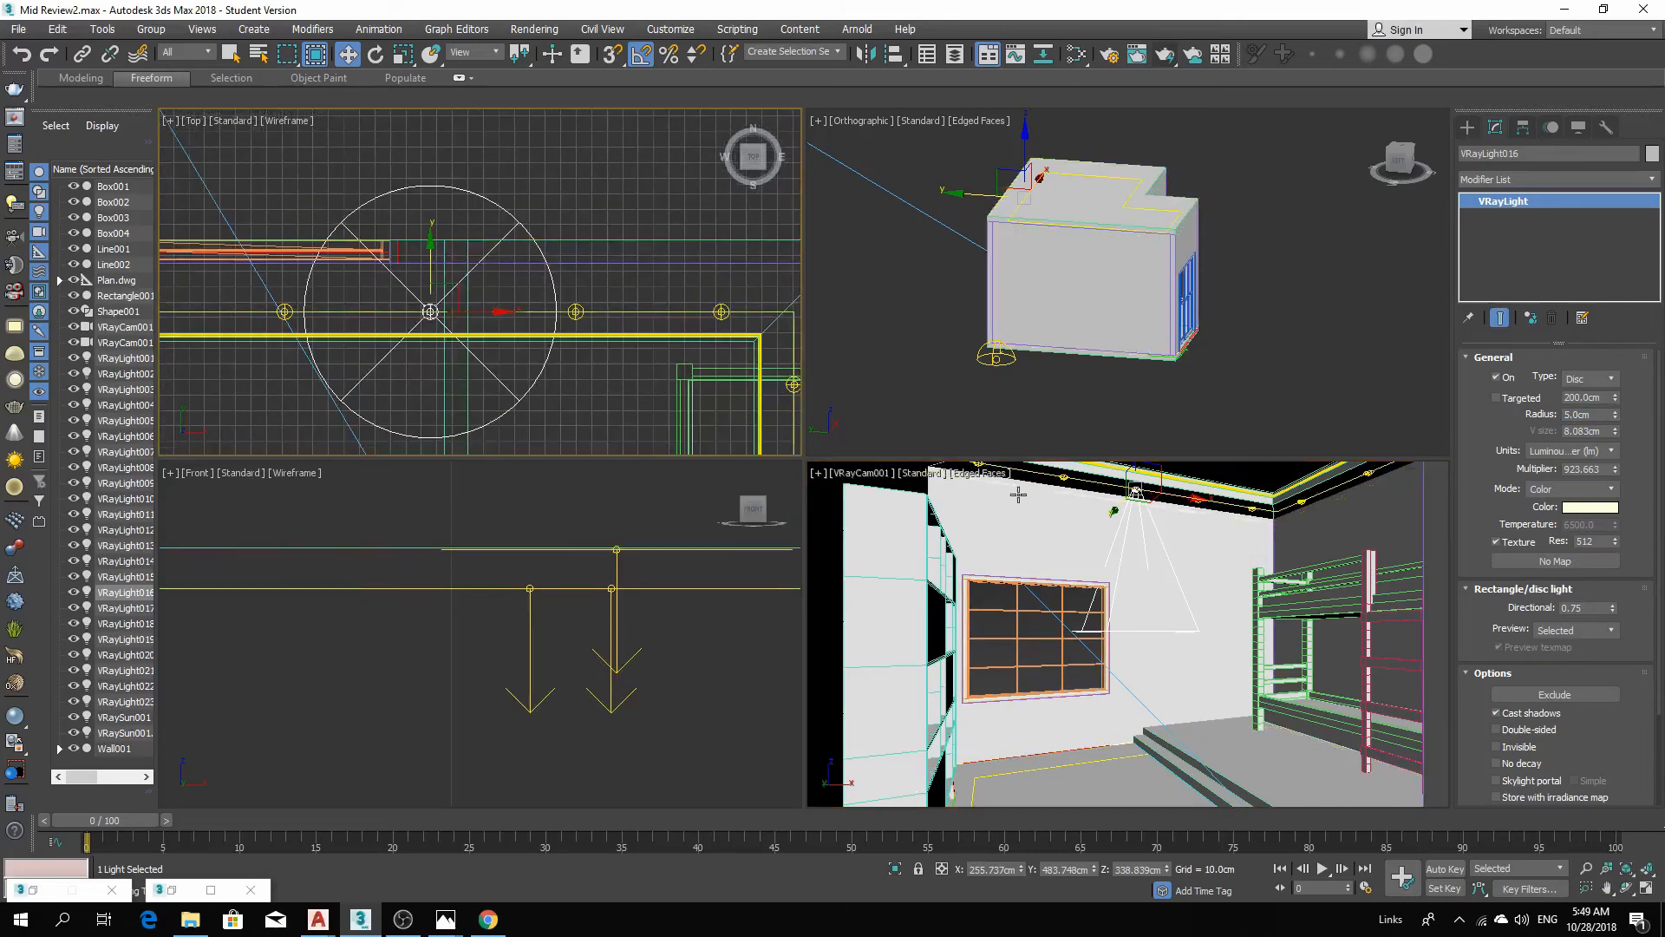
middle_click(1203, 602)
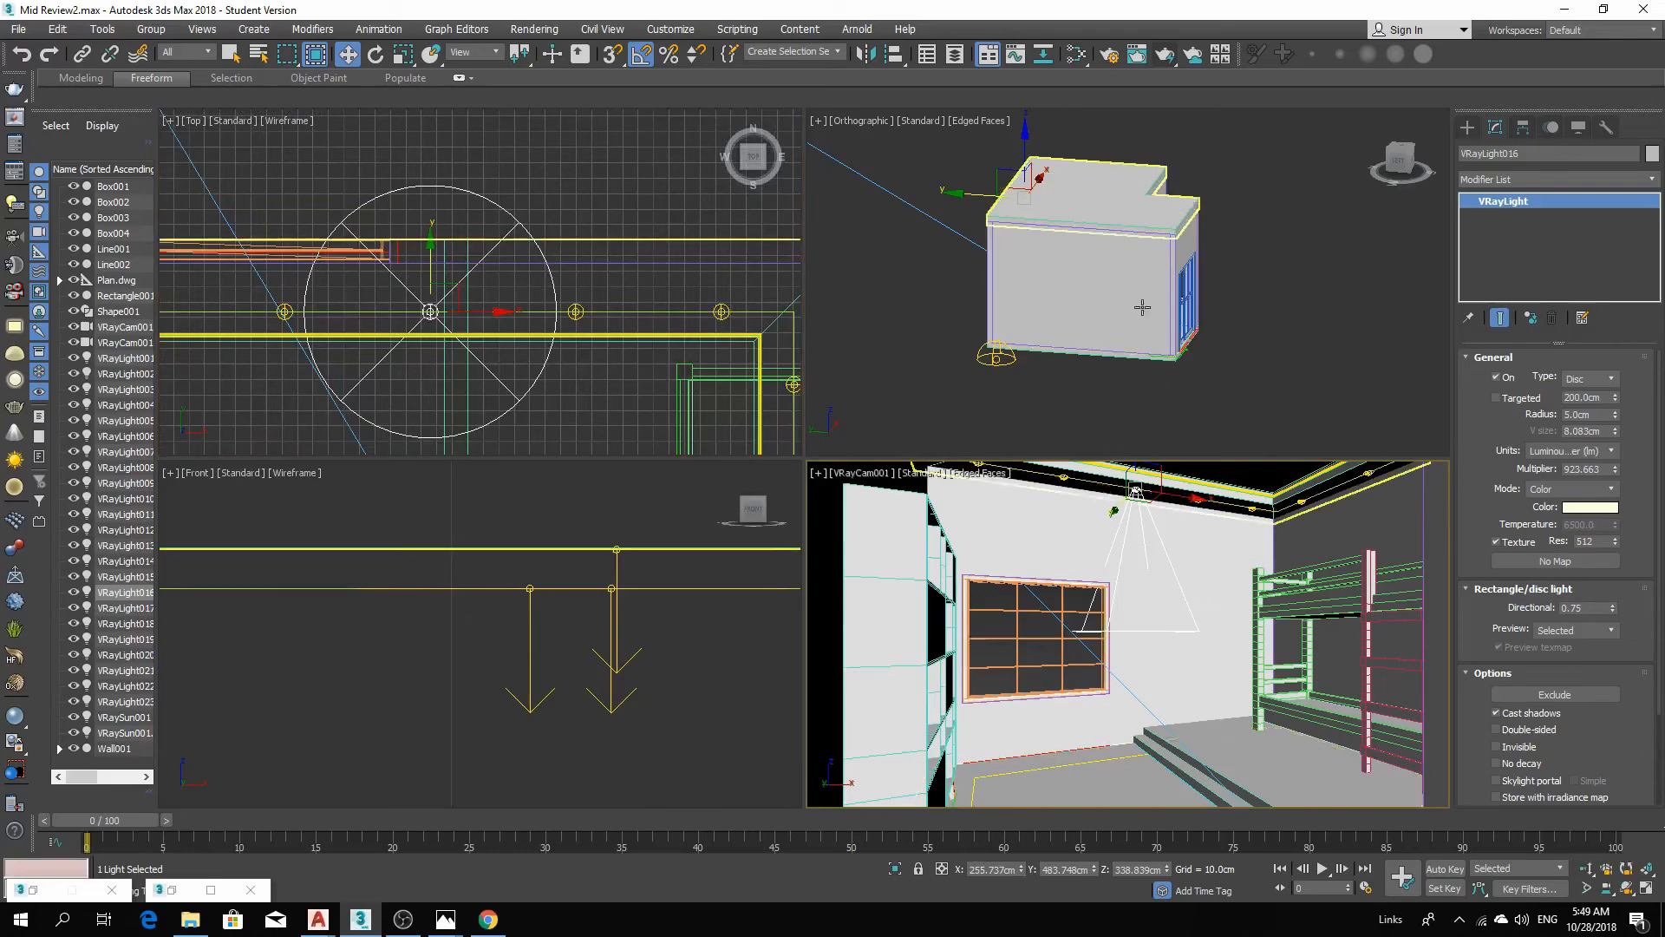
left_click(1166, 57)
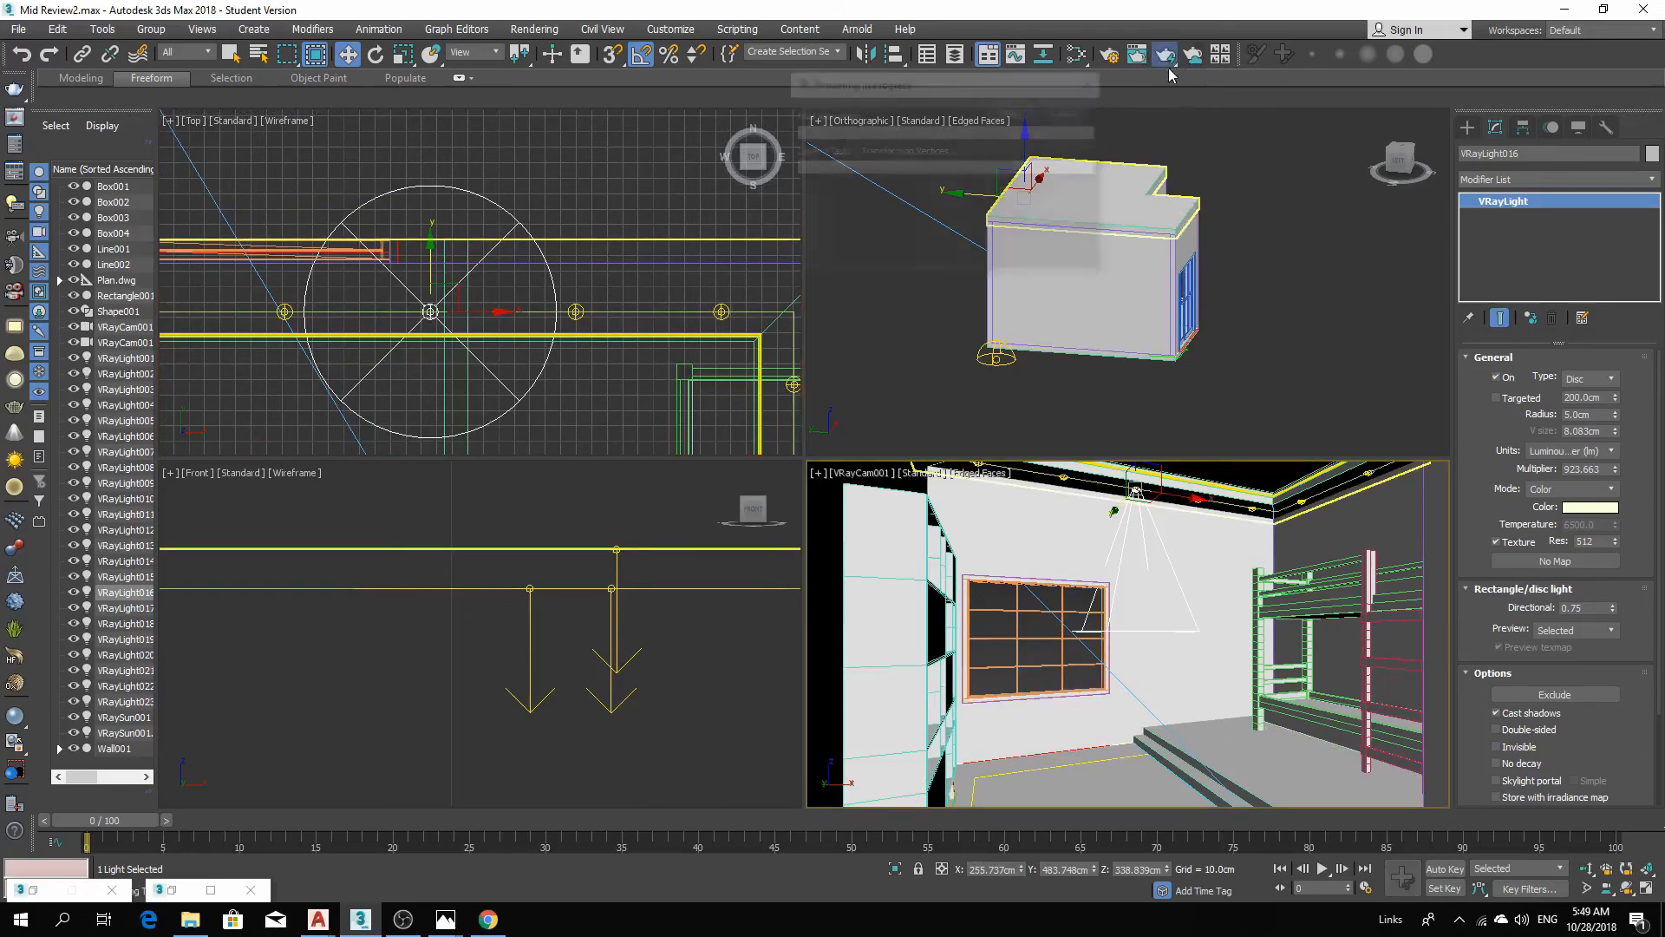
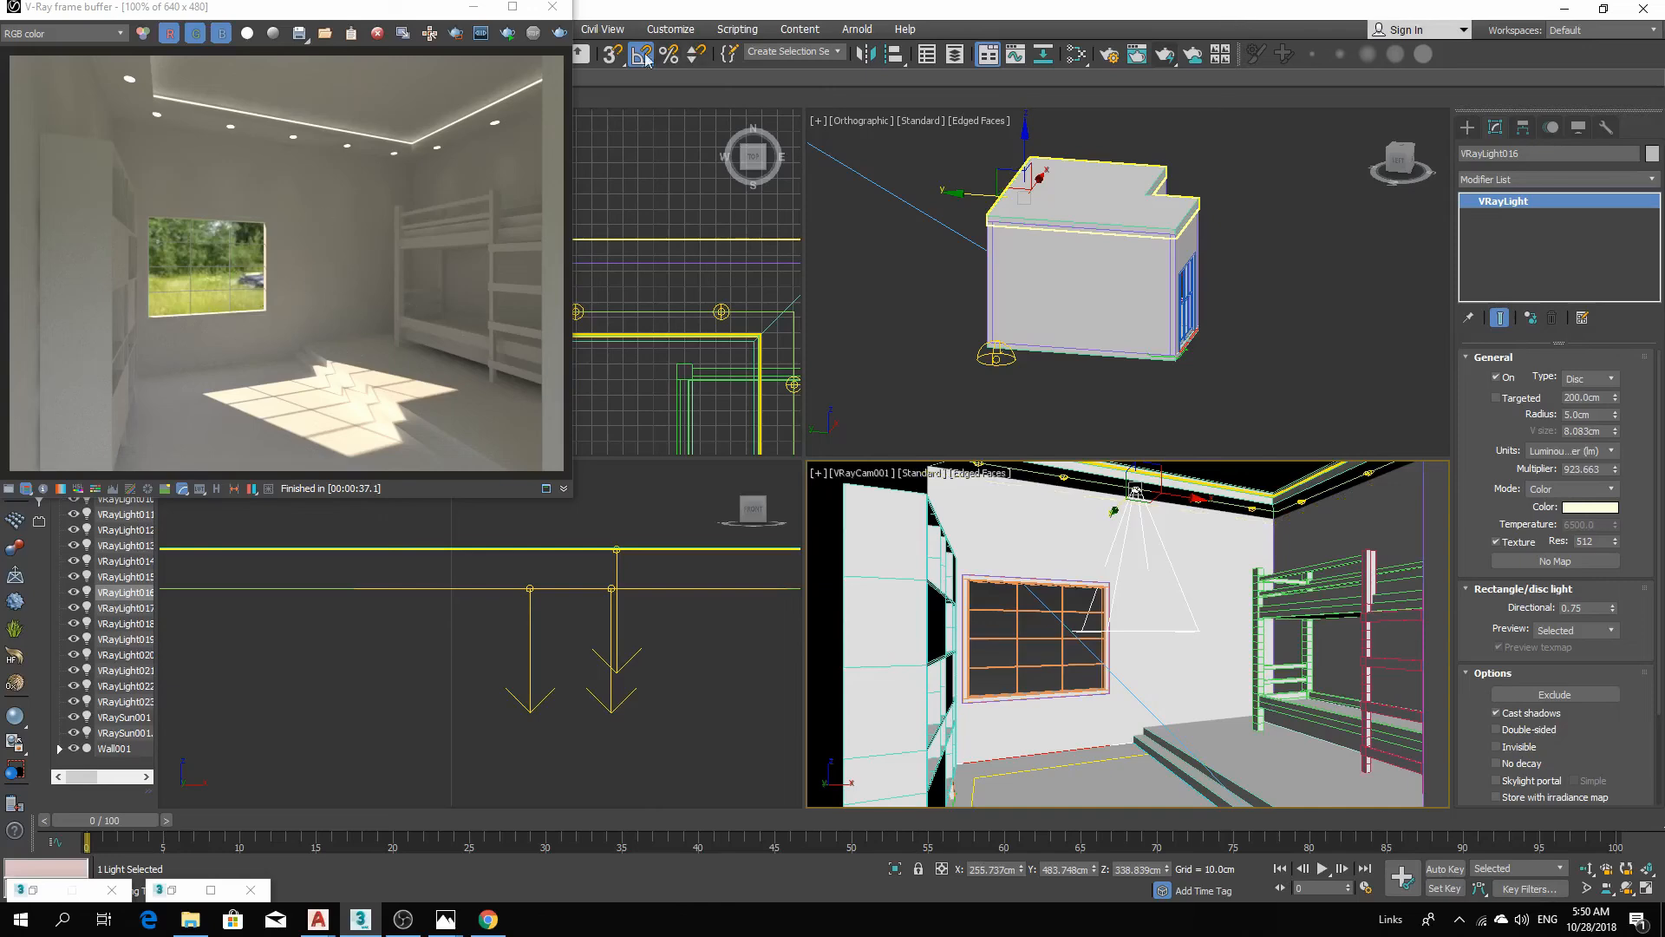
Set the cove light's multiplier to 2000 and start a new test render of the camera view.
left_click(552, 6)
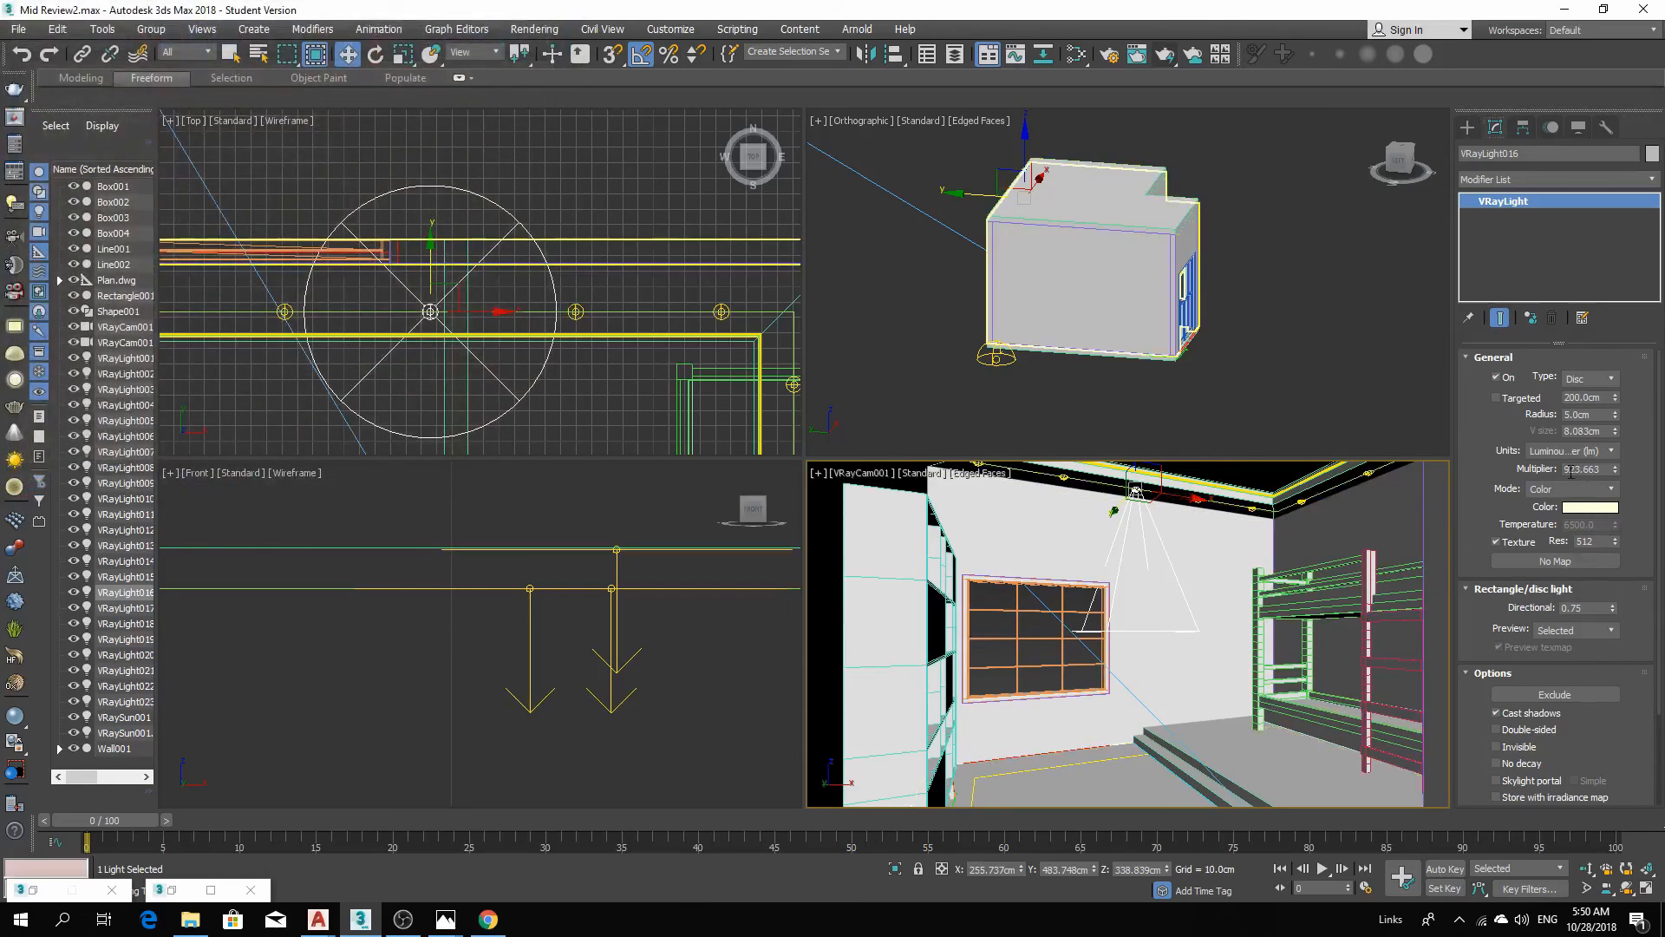
double_click(1577, 469)
type("2000")
key("Return")
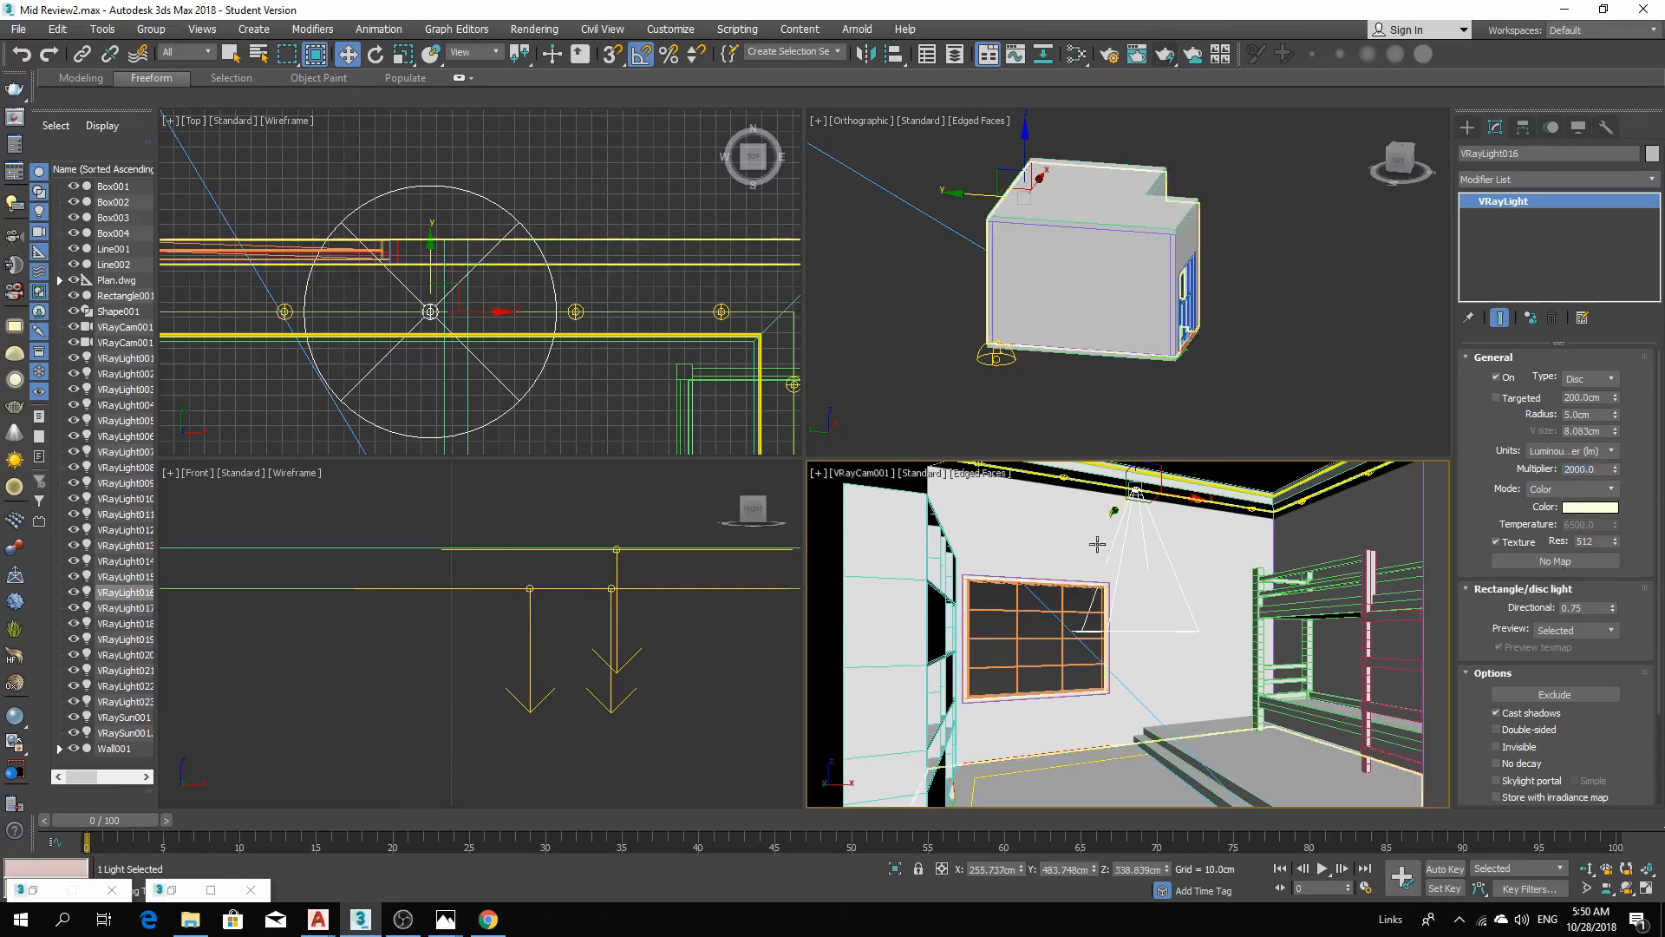
left_click(1164, 57)
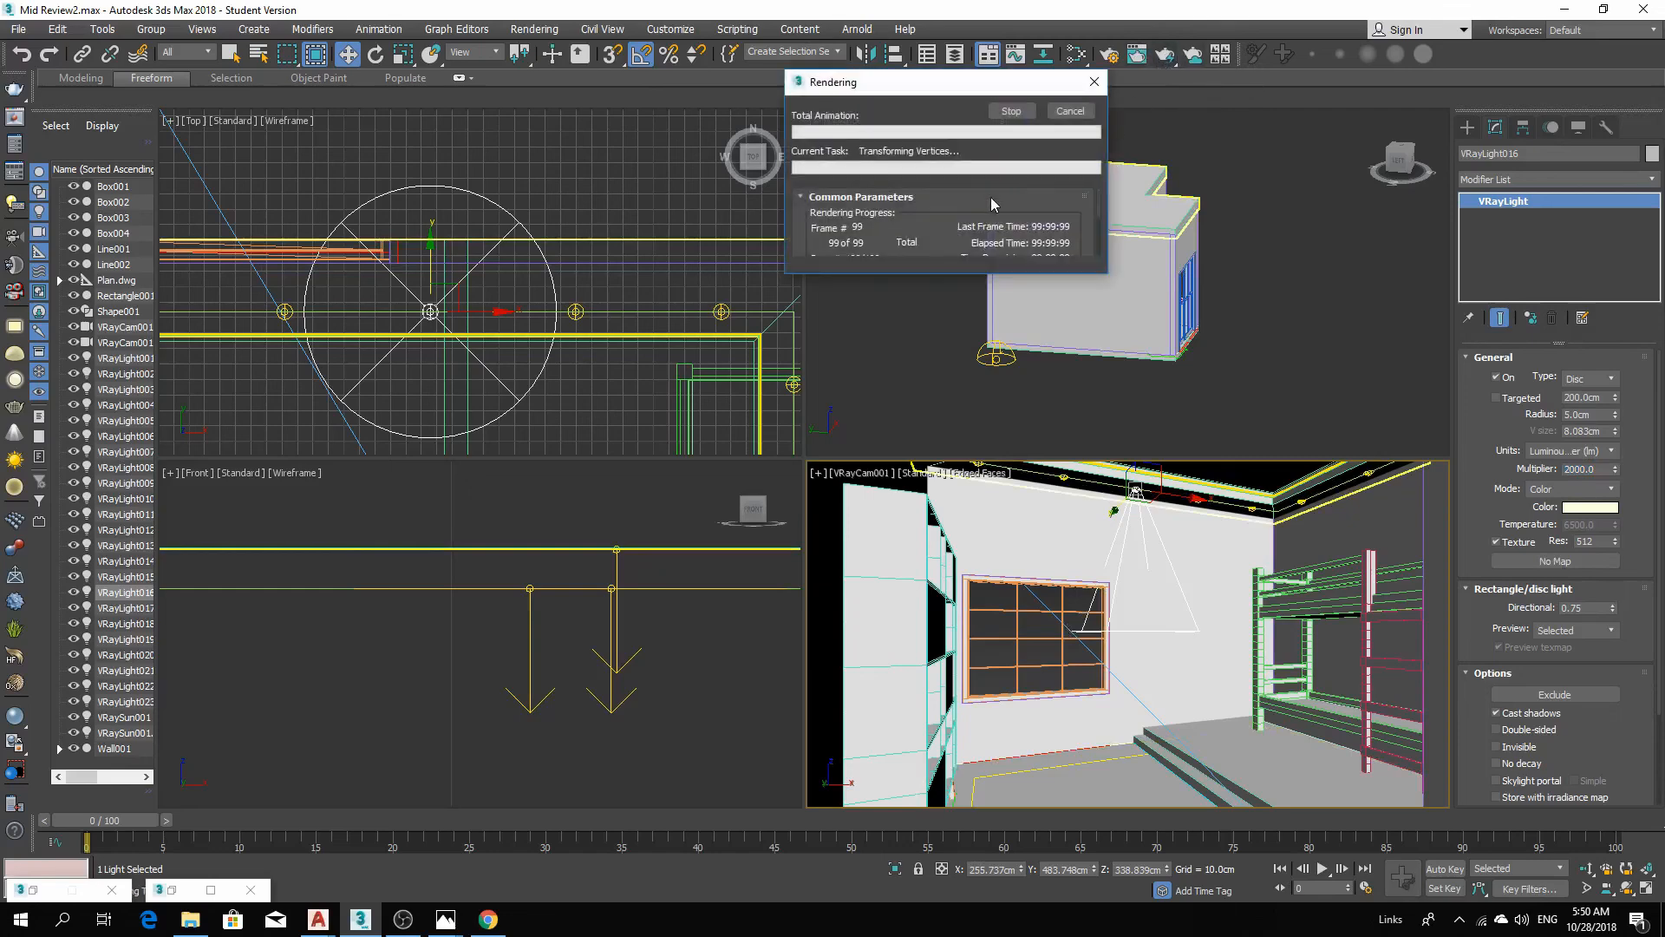